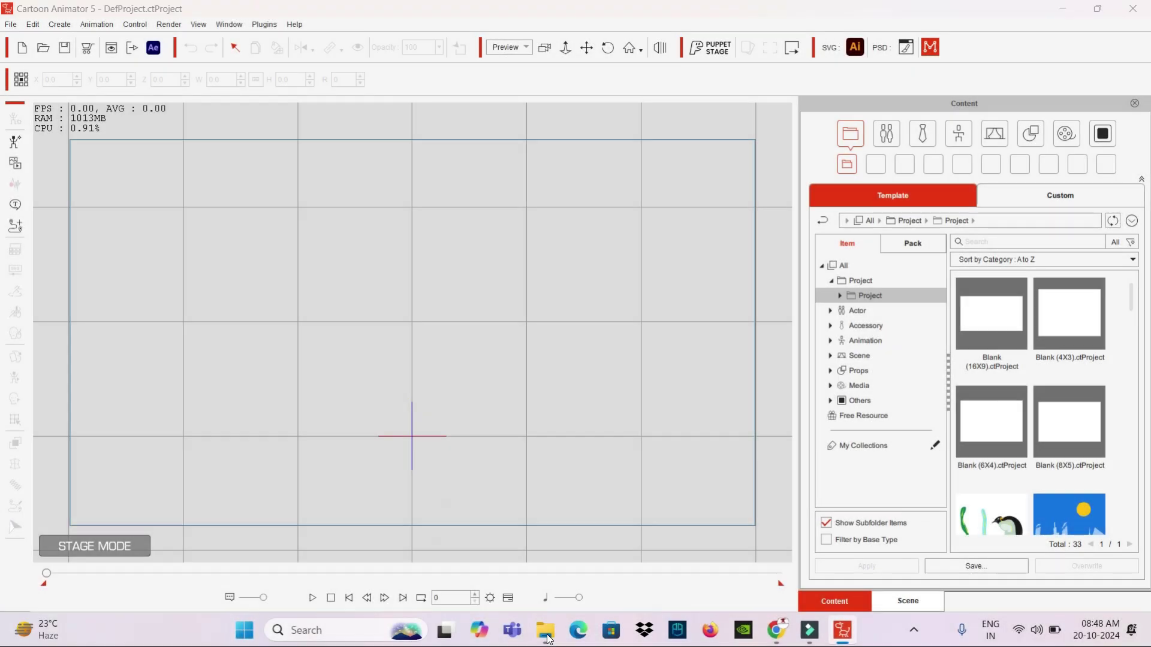
Open the farmer .eps artwork from File Explorer's f-32 folder in Adobe Illustrator
click(545, 632)
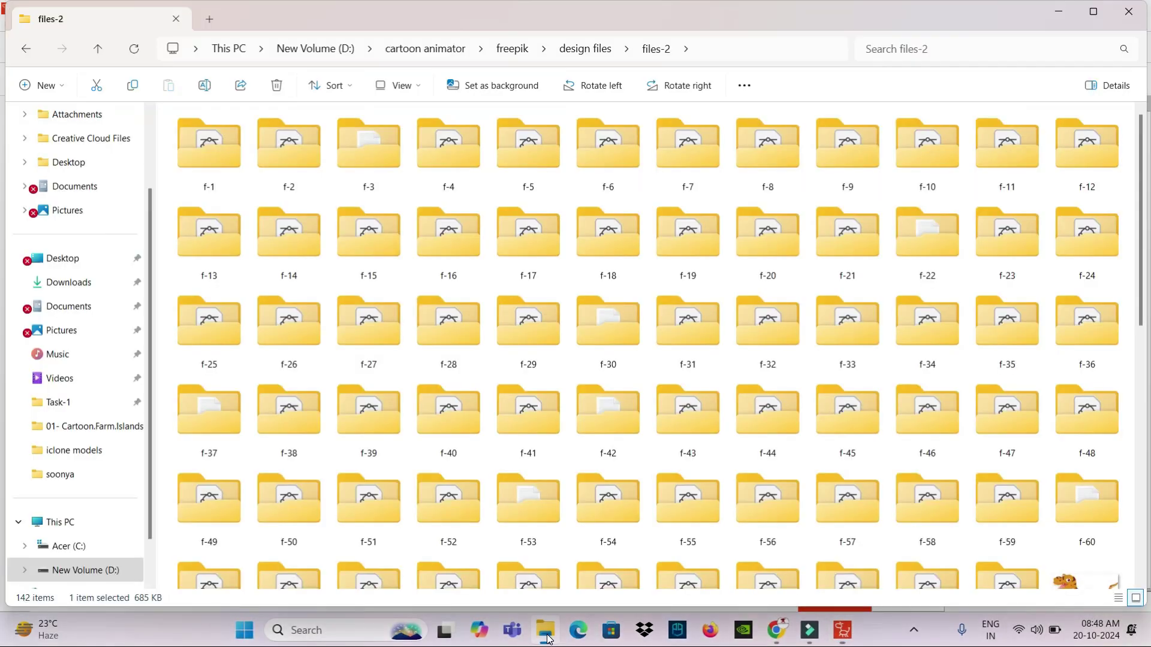
scroll(1147, 267, down, 2)
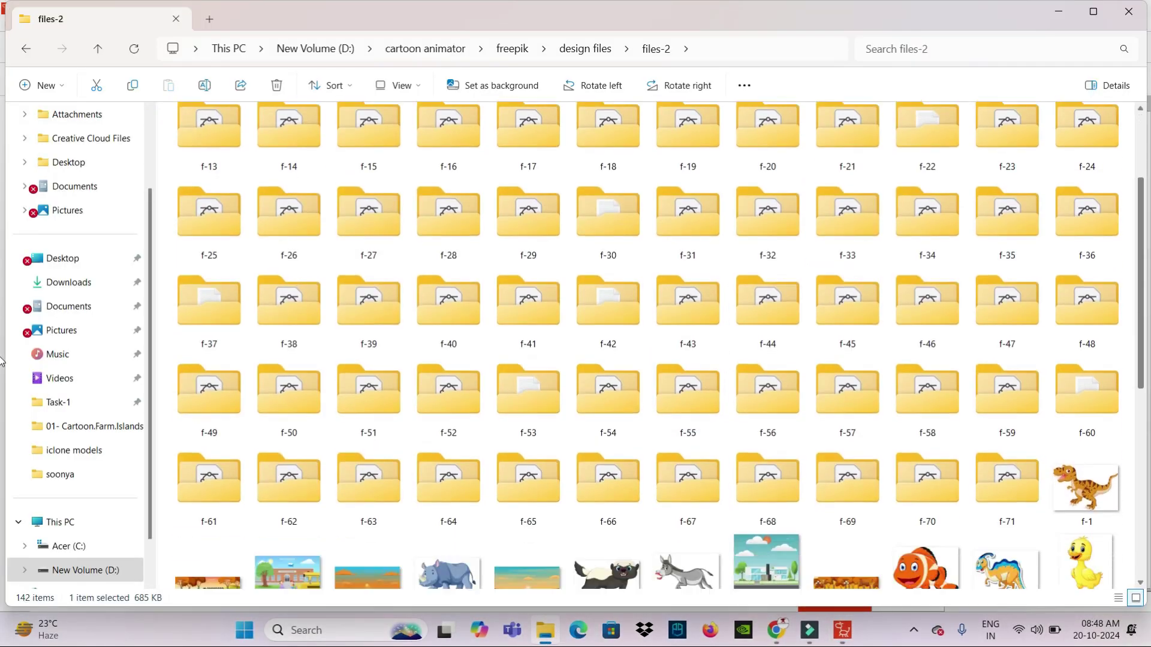
scroll(1147, 267, down, 4)
scroll(1146, 267, down, 3)
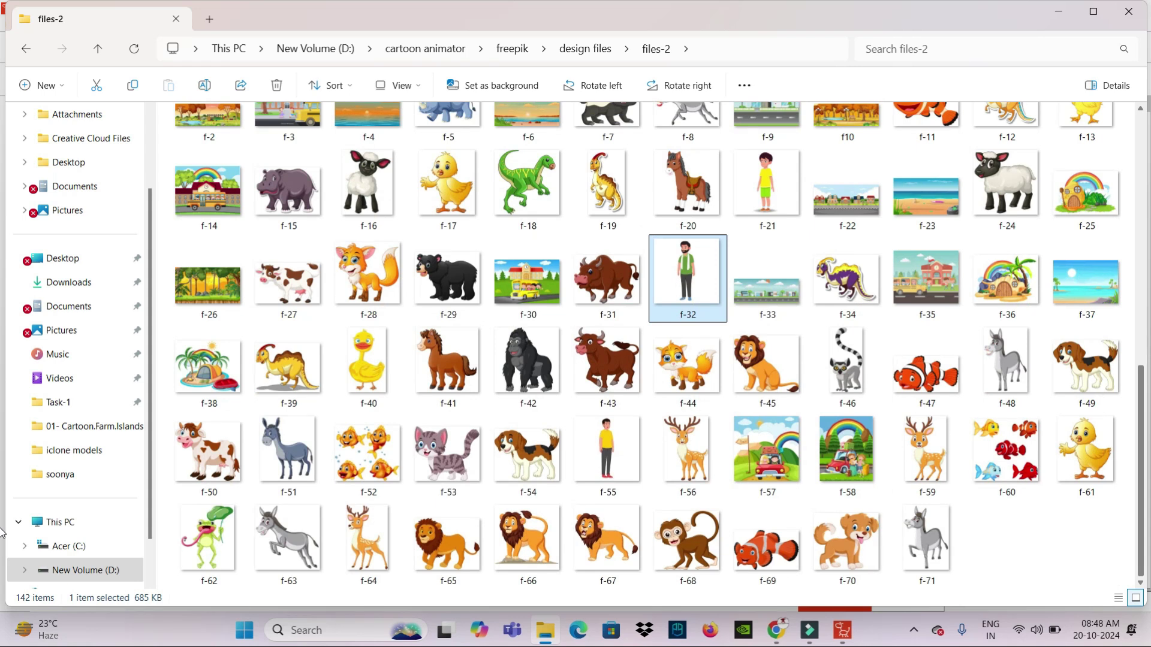
scroll(1, 532, up, 1)
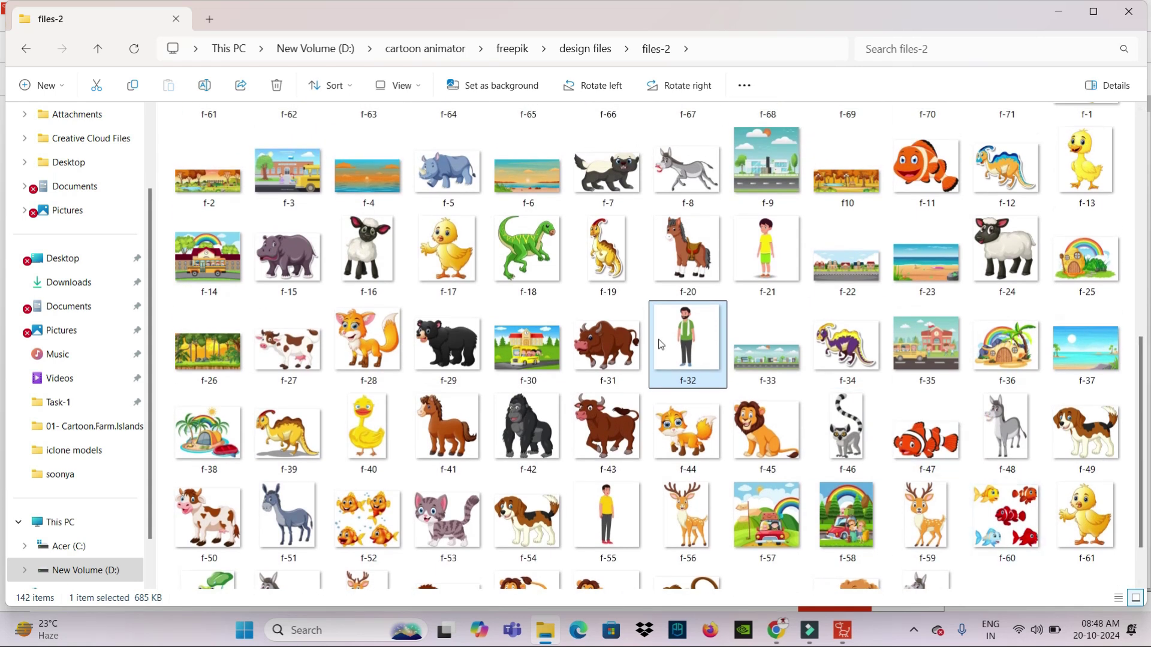
scroll(1, 263, up, 1)
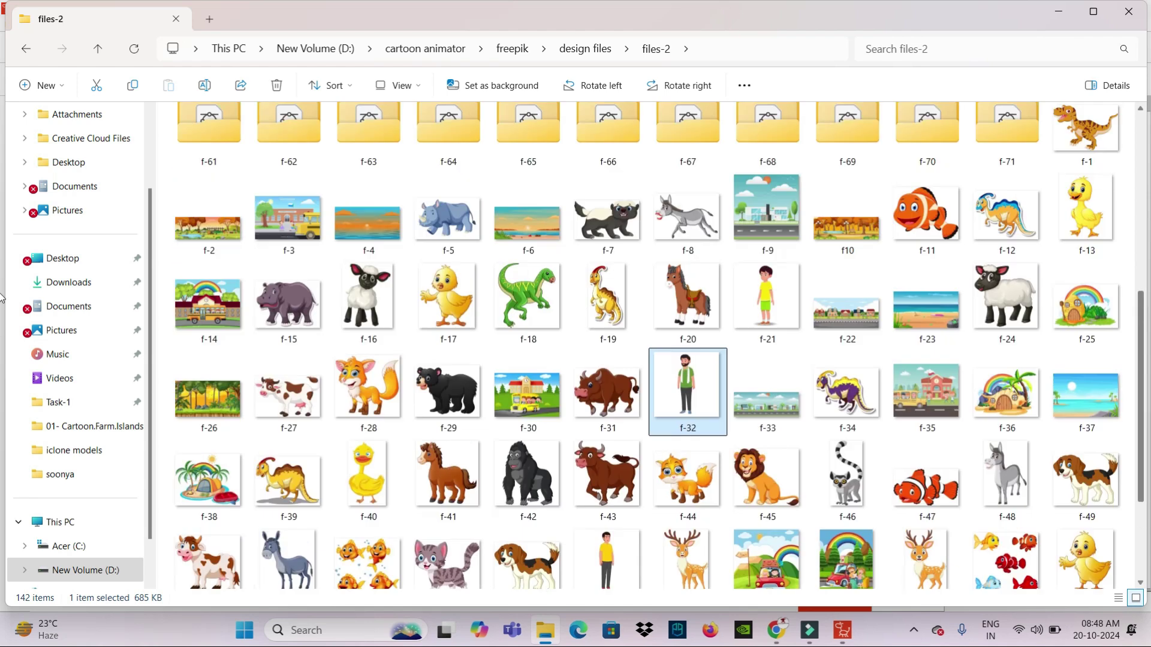
scroll(1, 264, up, 2)
scroll(1, 264, up, 2)
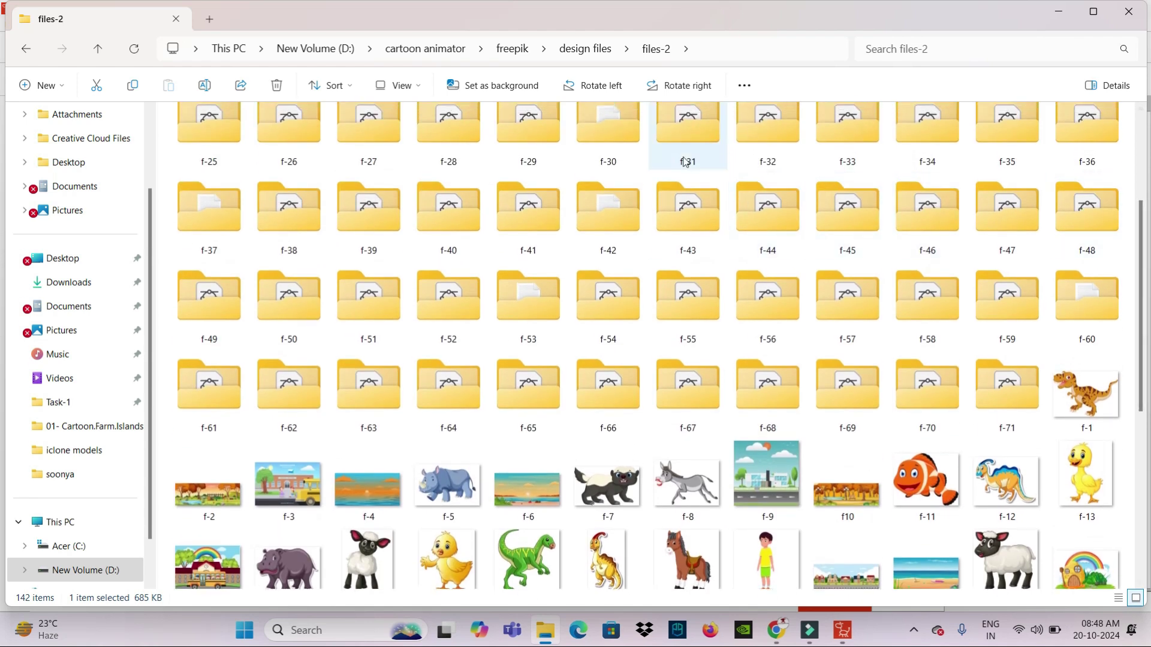
double_click(769, 138)
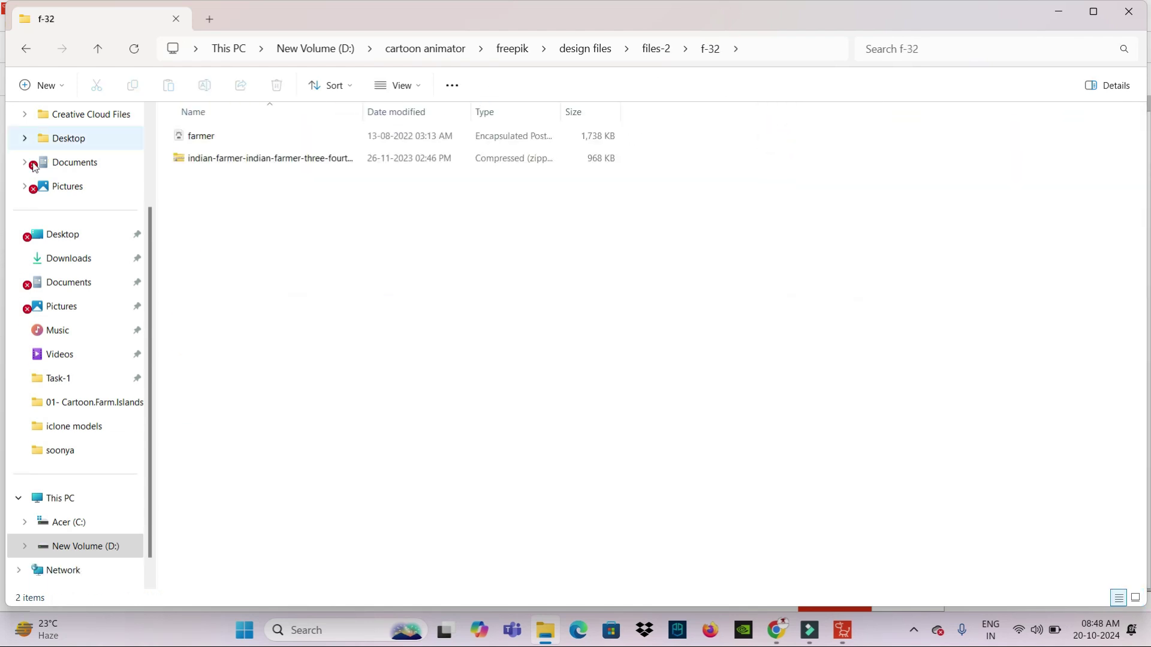
double_click(204, 138)
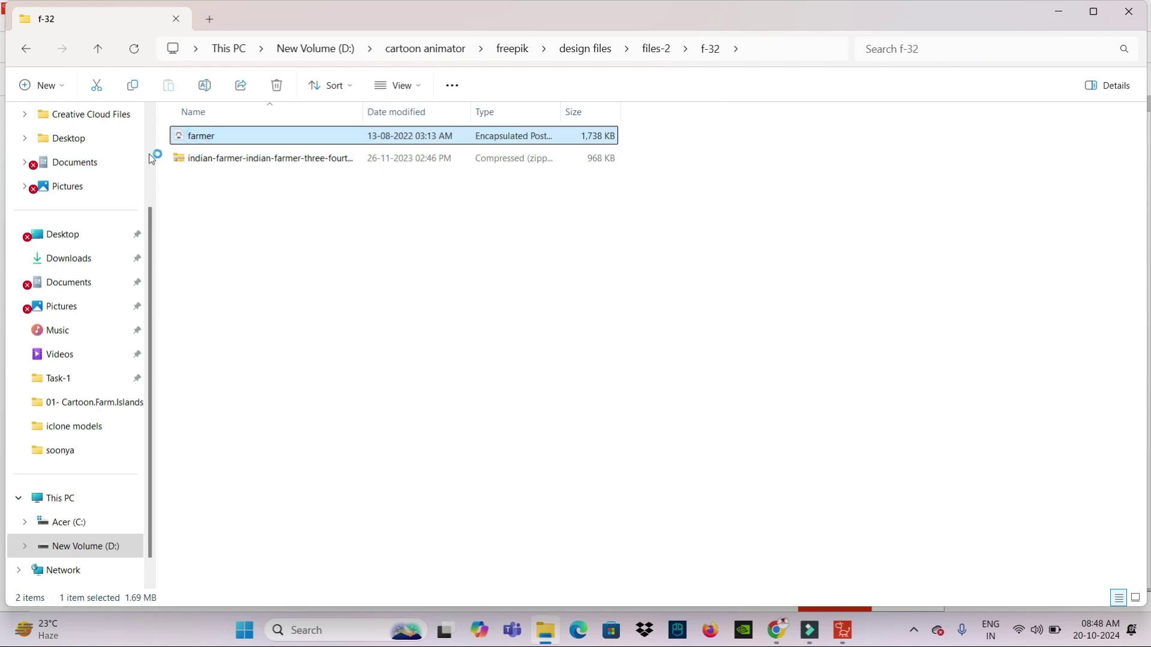
Minimize File Explorer, then start and cancel Create Character in Cartoon Animator
click(1058, 12)
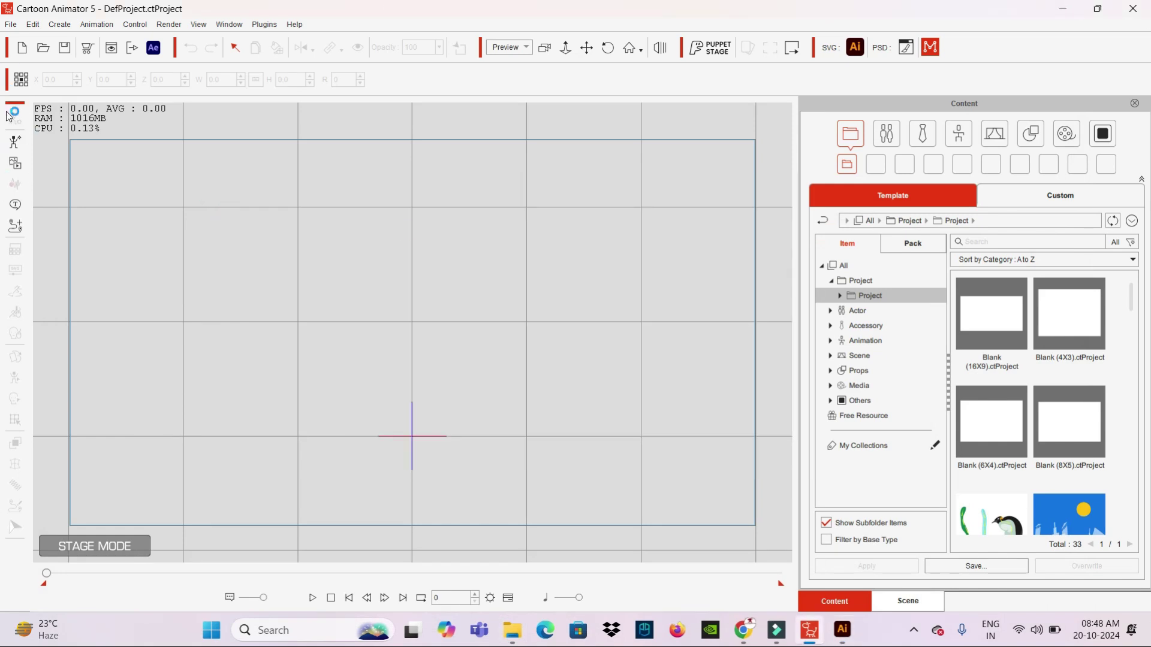
click(15, 143)
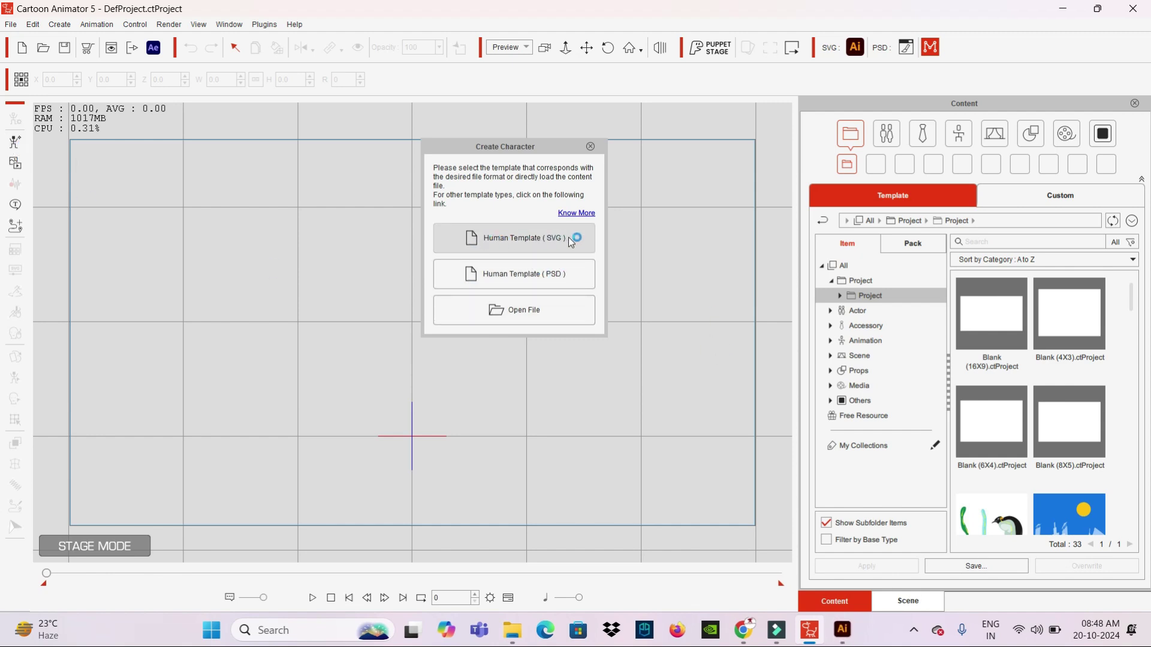
click(591, 147)
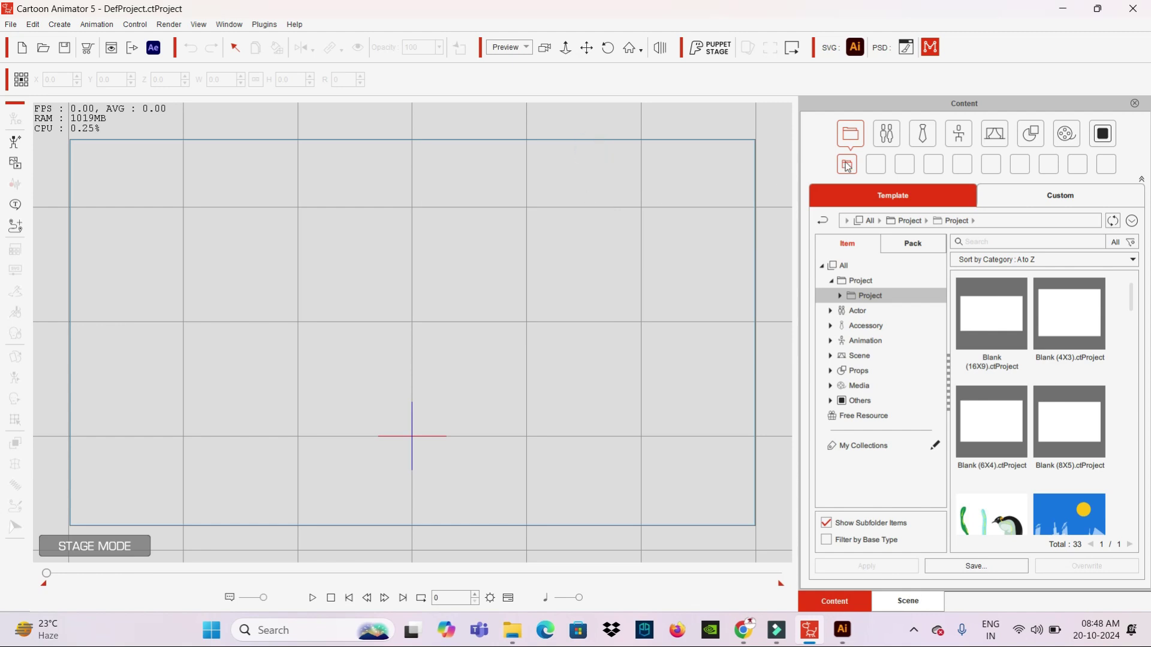
Load the Johnny1_S actor template, then bring the Illustrator farmer file forward
click(886, 125)
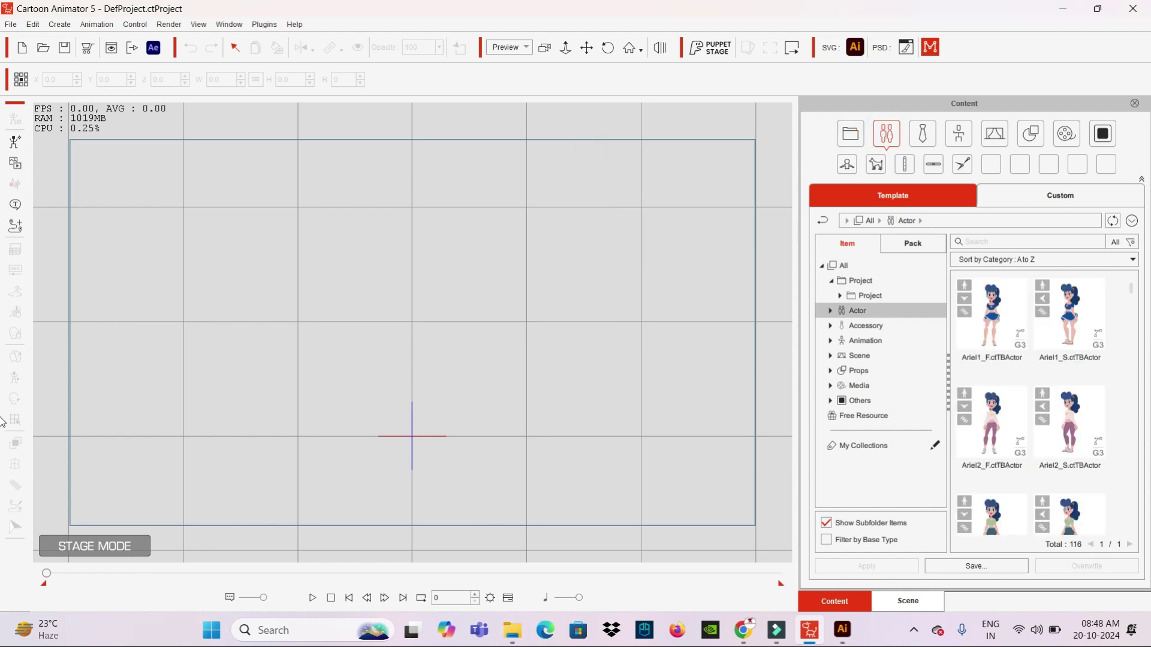
scroll(1133, 312, down, 3)
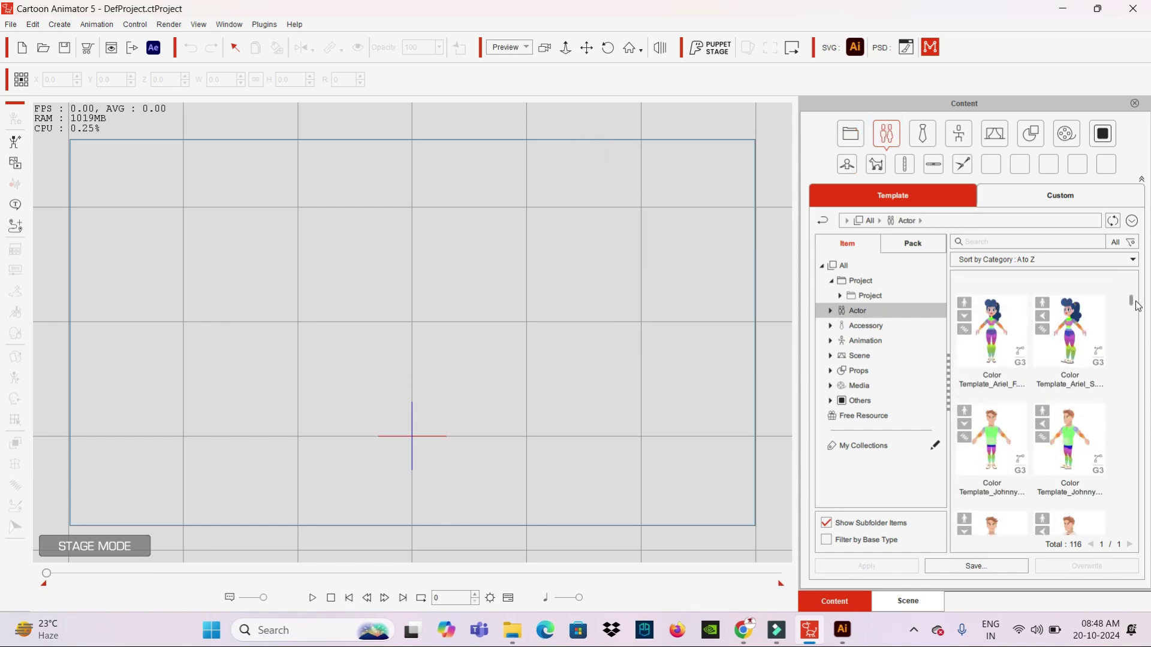
scroll(1138, 311, down, 2)
double_click(1073, 440)
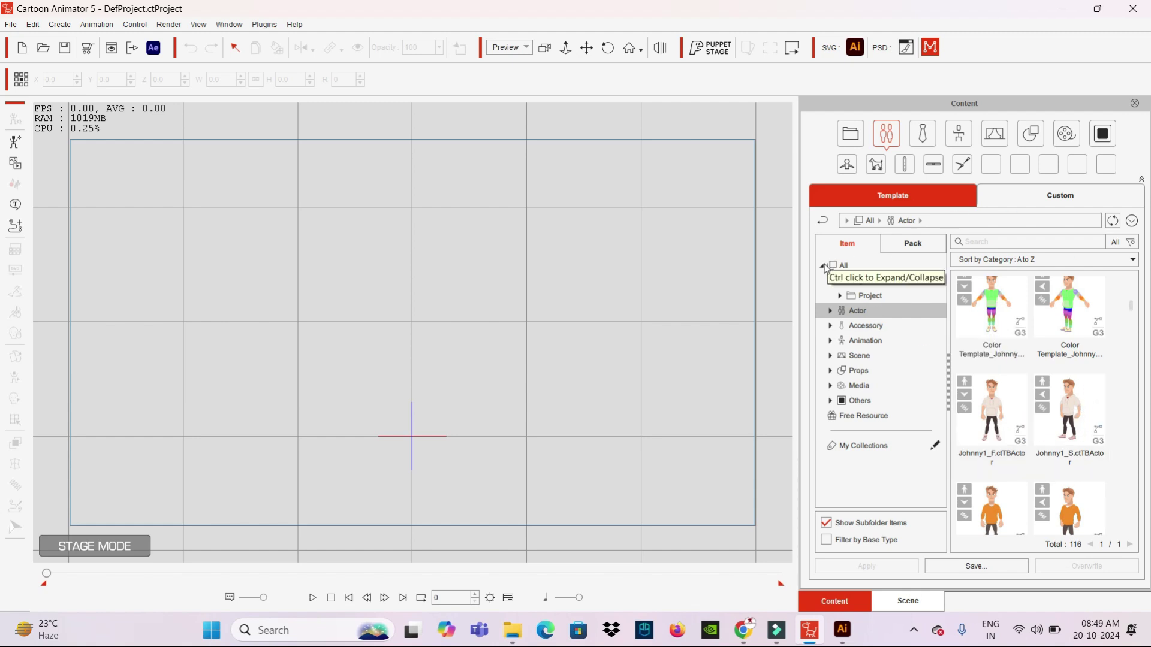
click(1062, 9)
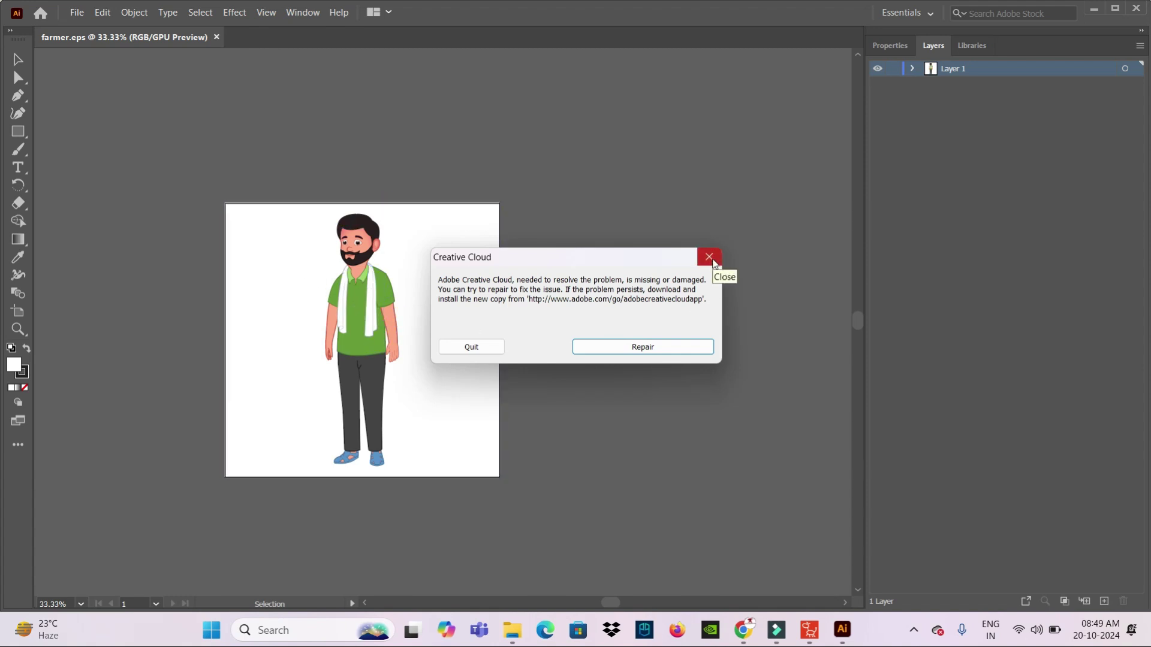
Dismiss the Creative Cloud warning and delete the farmer's white background rectangle
click(711, 258)
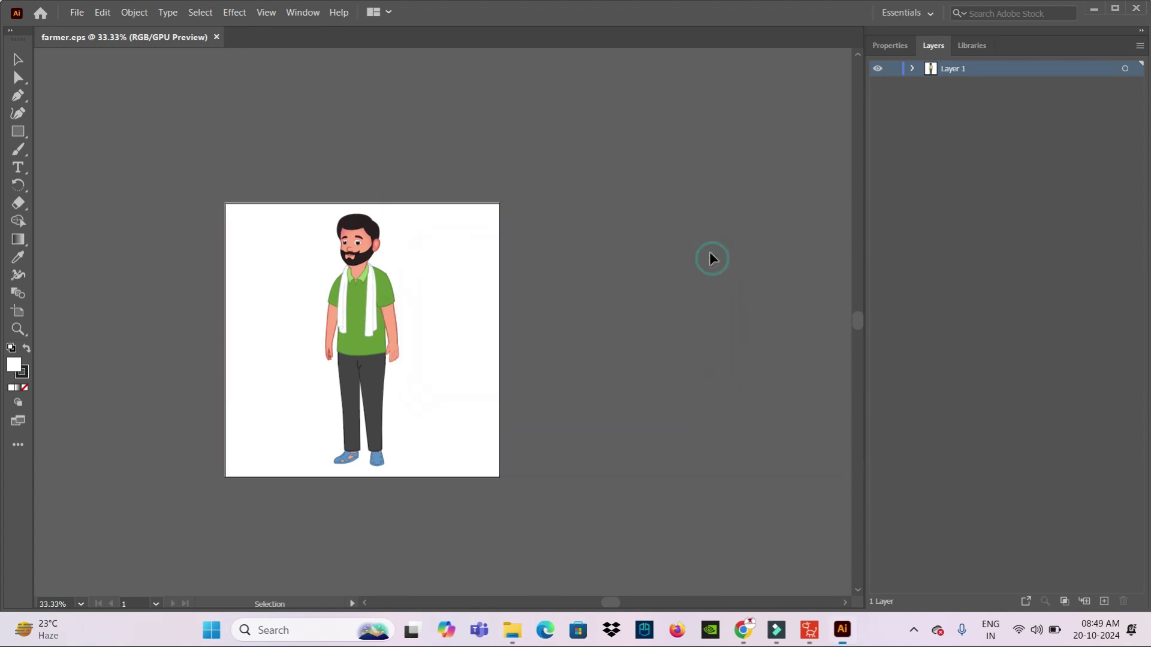
click(913, 70)
click(930, 84)
click(947, 101)
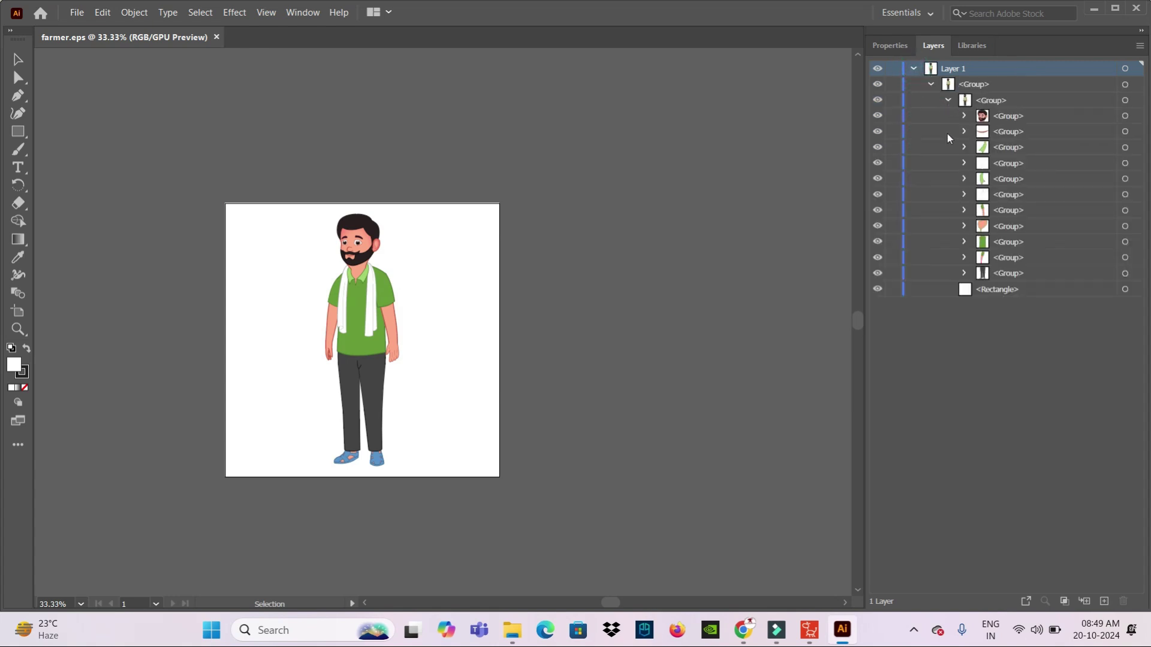
click(1001, 292)
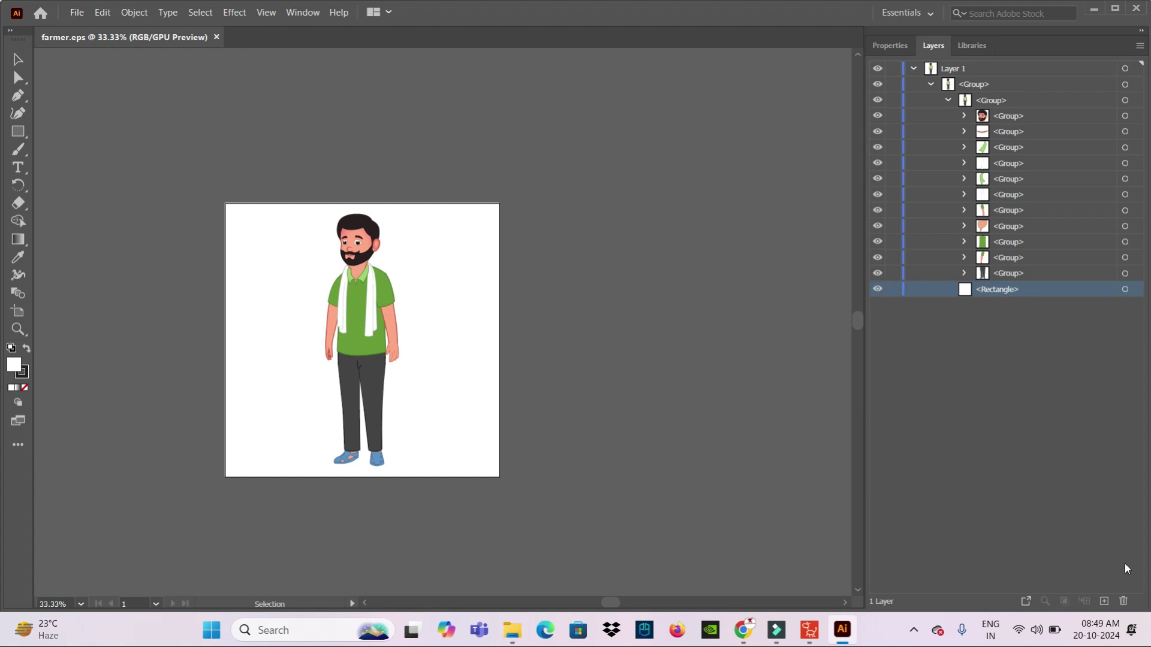
click(1123, 601)
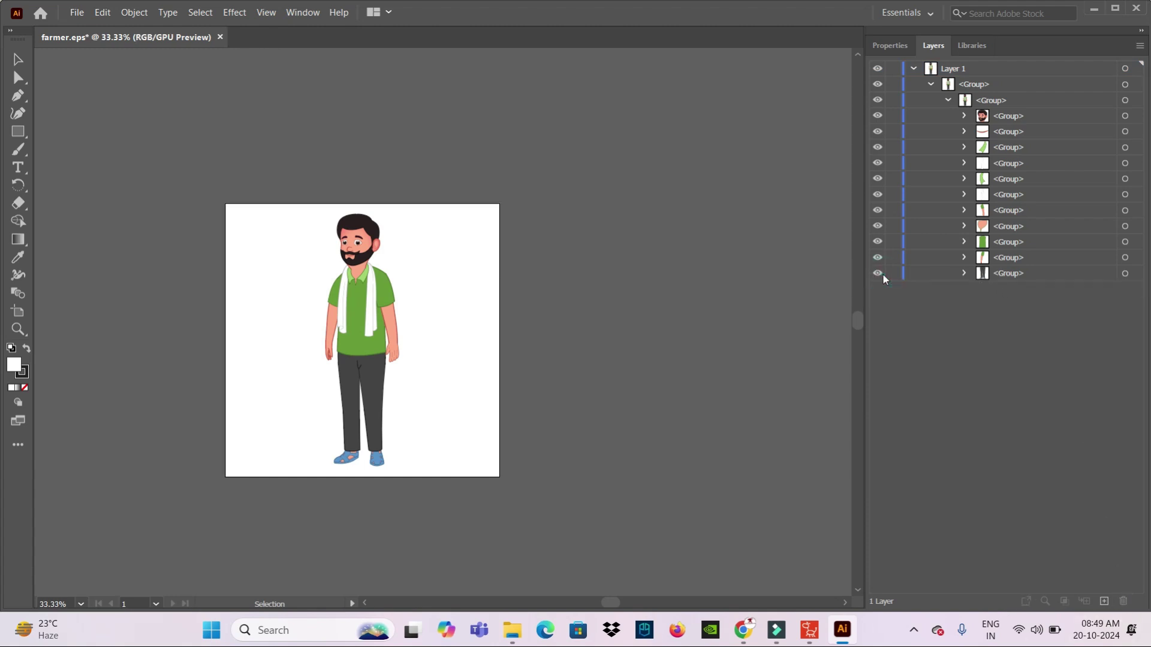
Expand the legs group, toggle leg parts to identify them, and return to Cartoon Animator
click(877, 274)
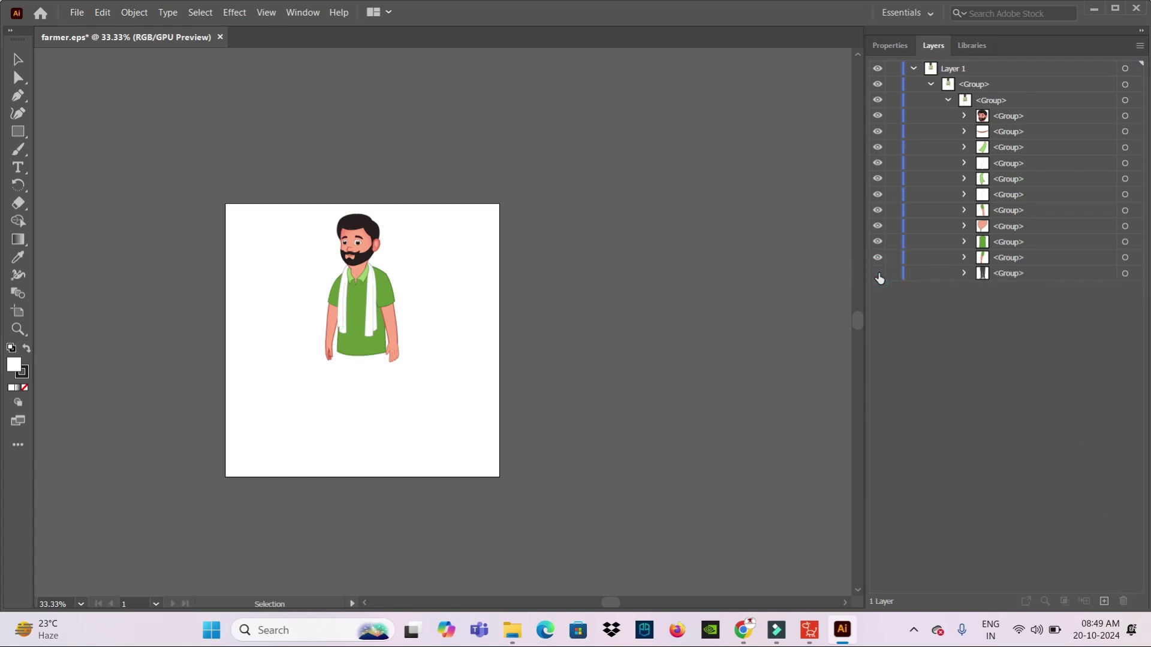
click(965, 273)
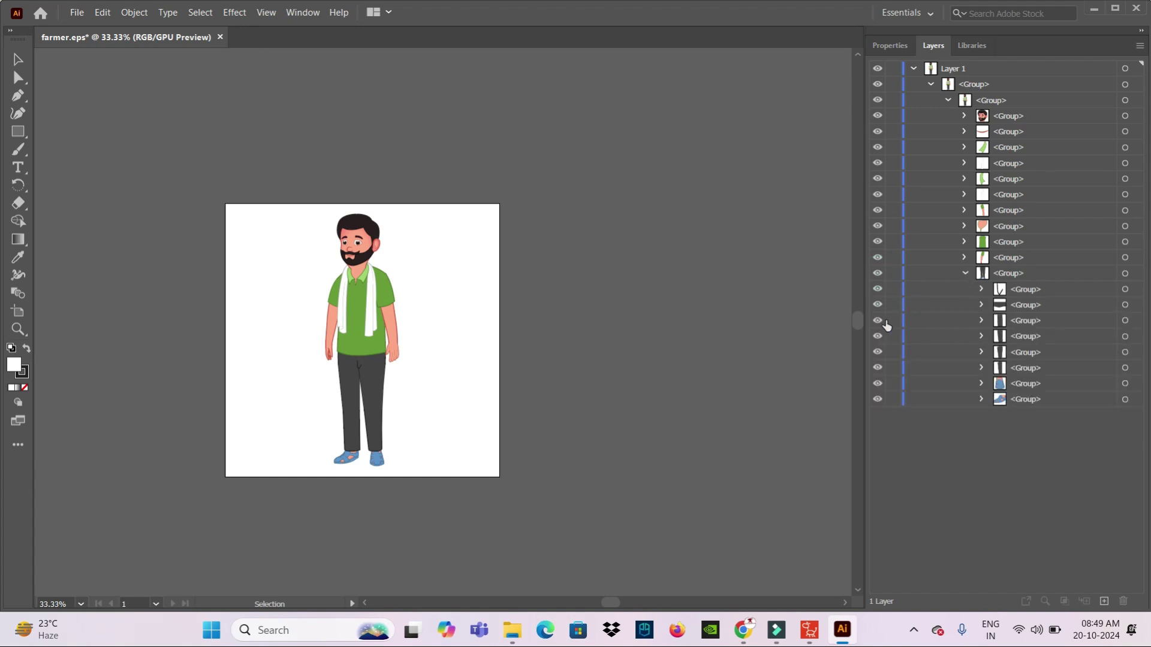
click(879, 321)
click(879, 322)
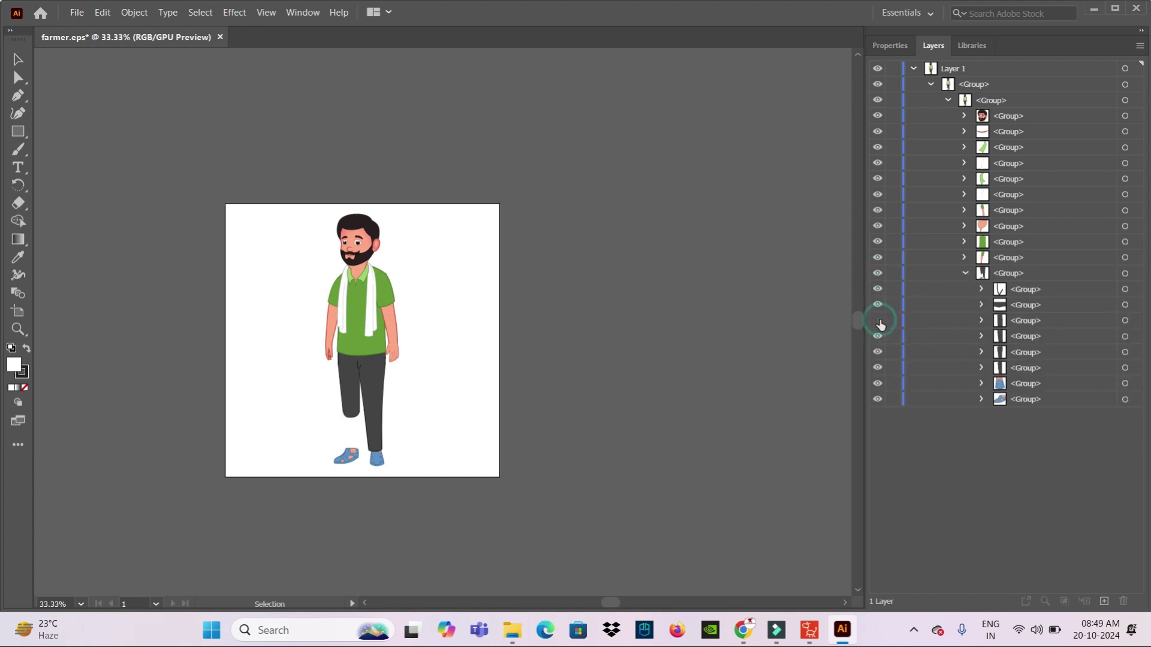
click(879, 321)
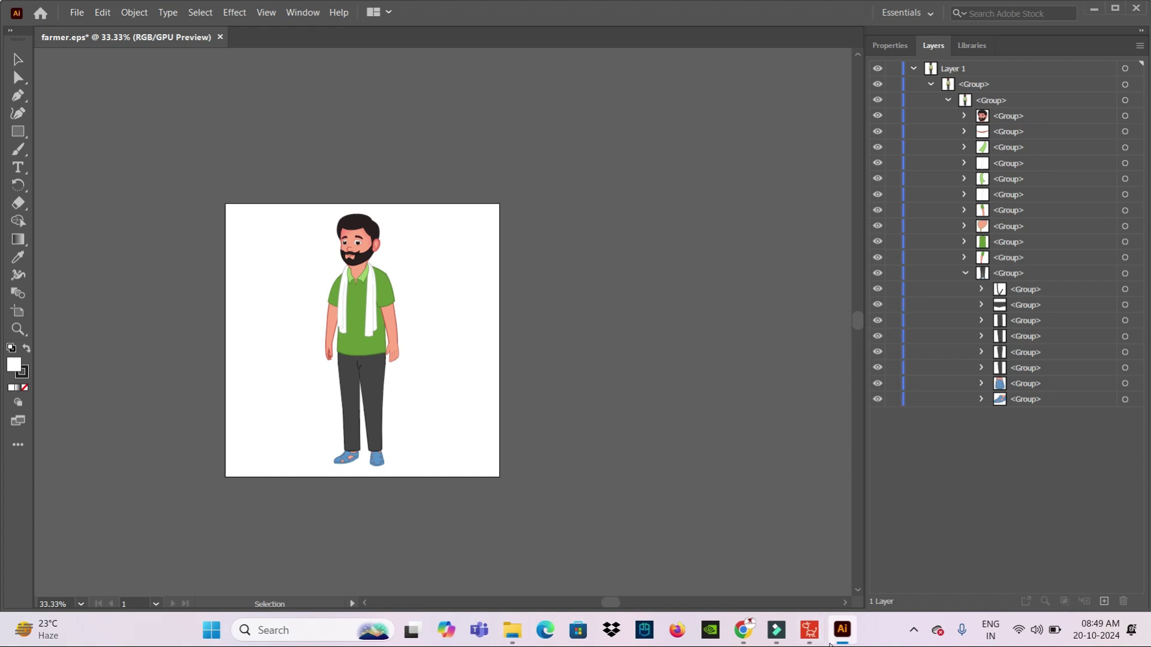
click(808, 631)
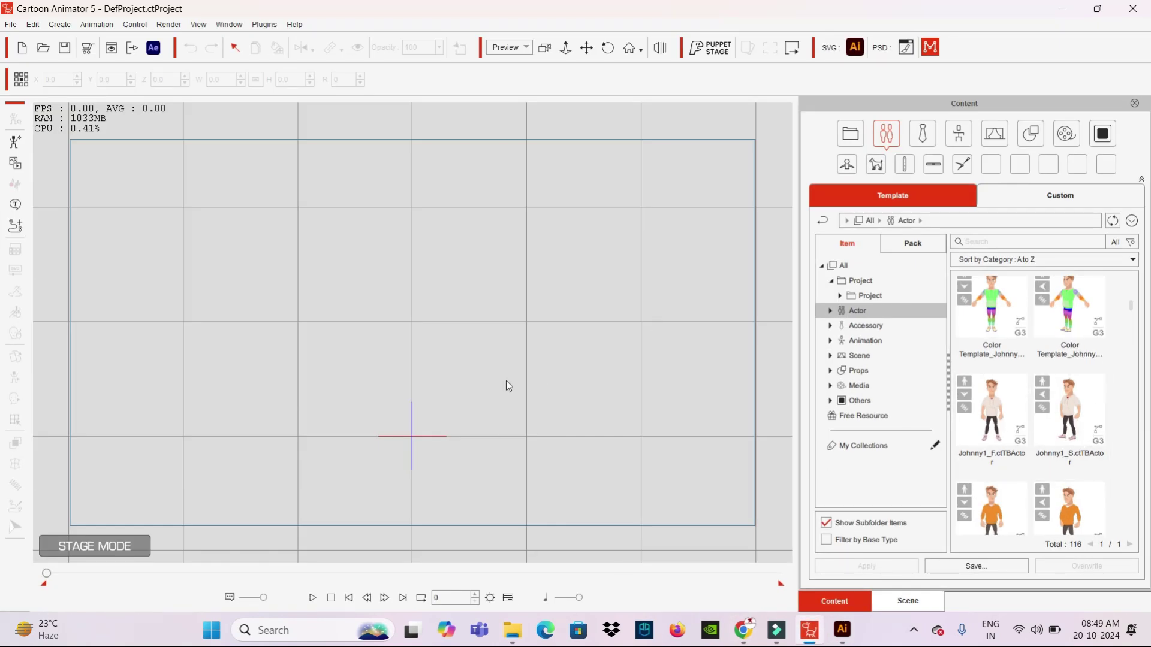
click(15, 142)
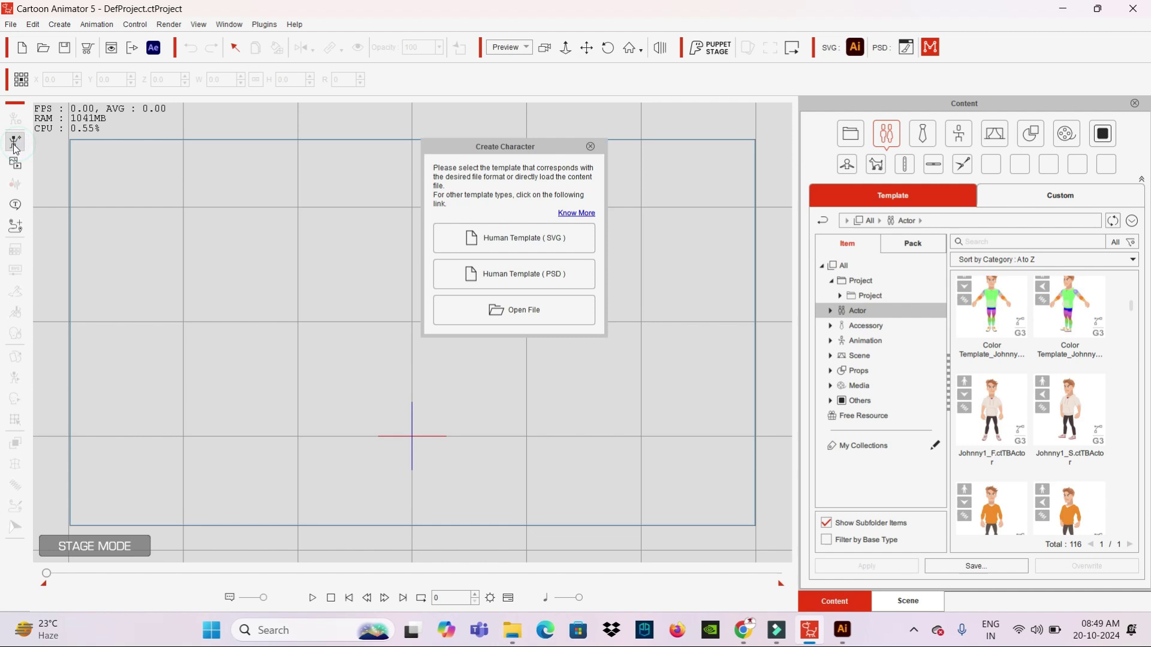
click(518, 238)
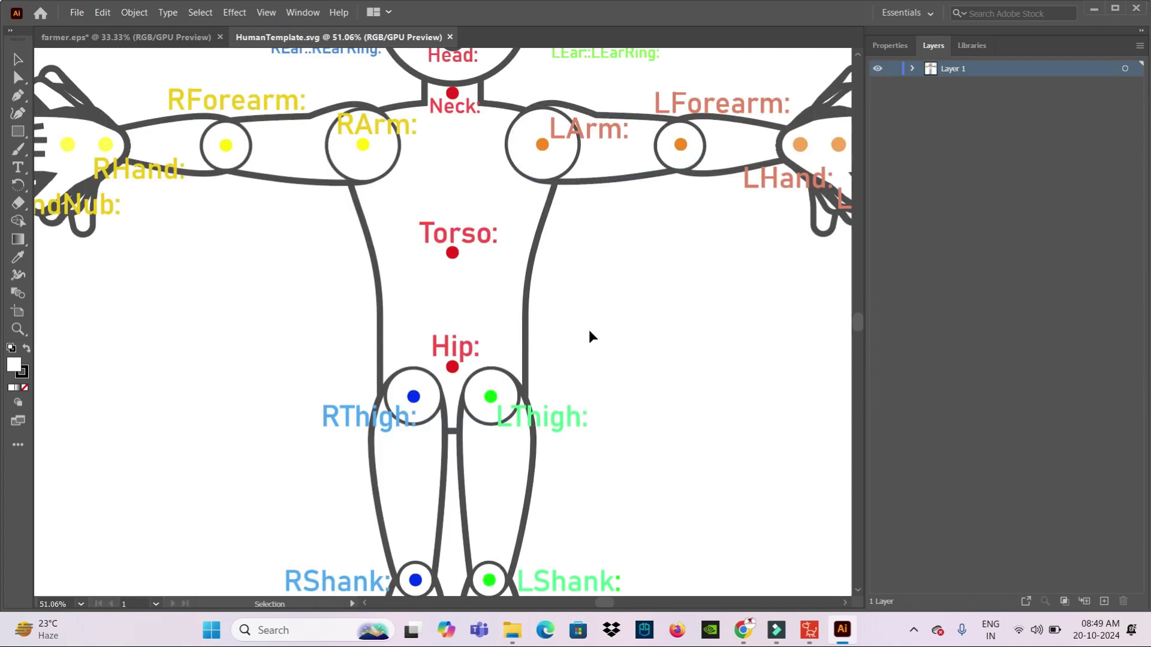
key(ctrl+minus)
key(ctrl+minus)
key(ctrl+minus)
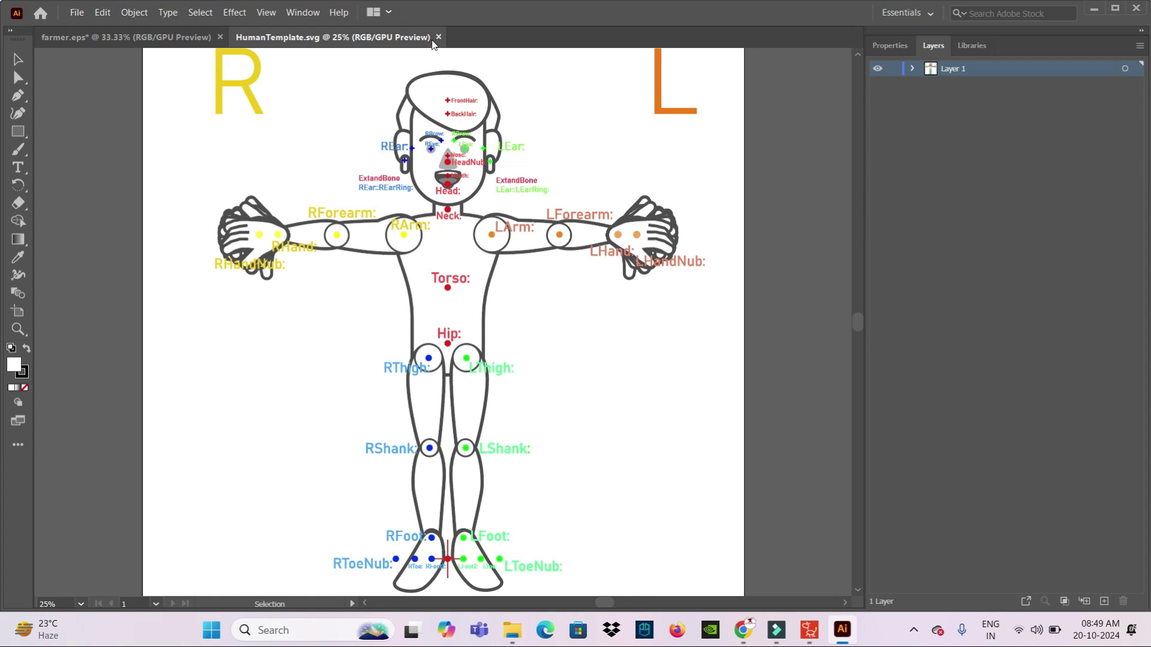
click(438, 37)
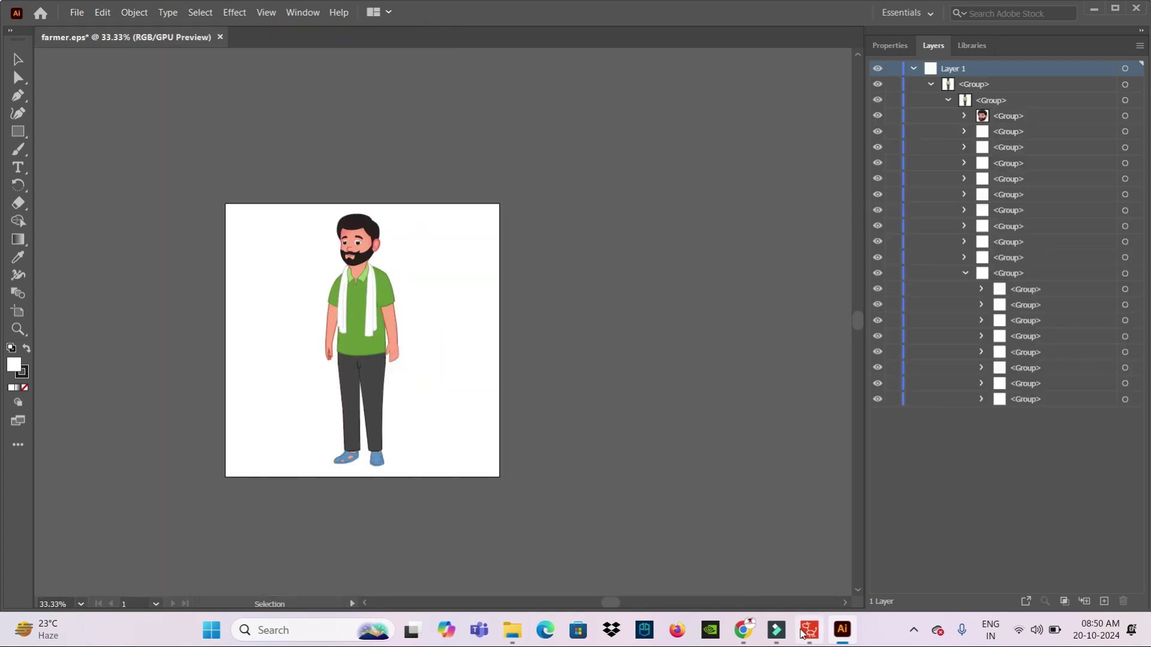
click(809, 630)
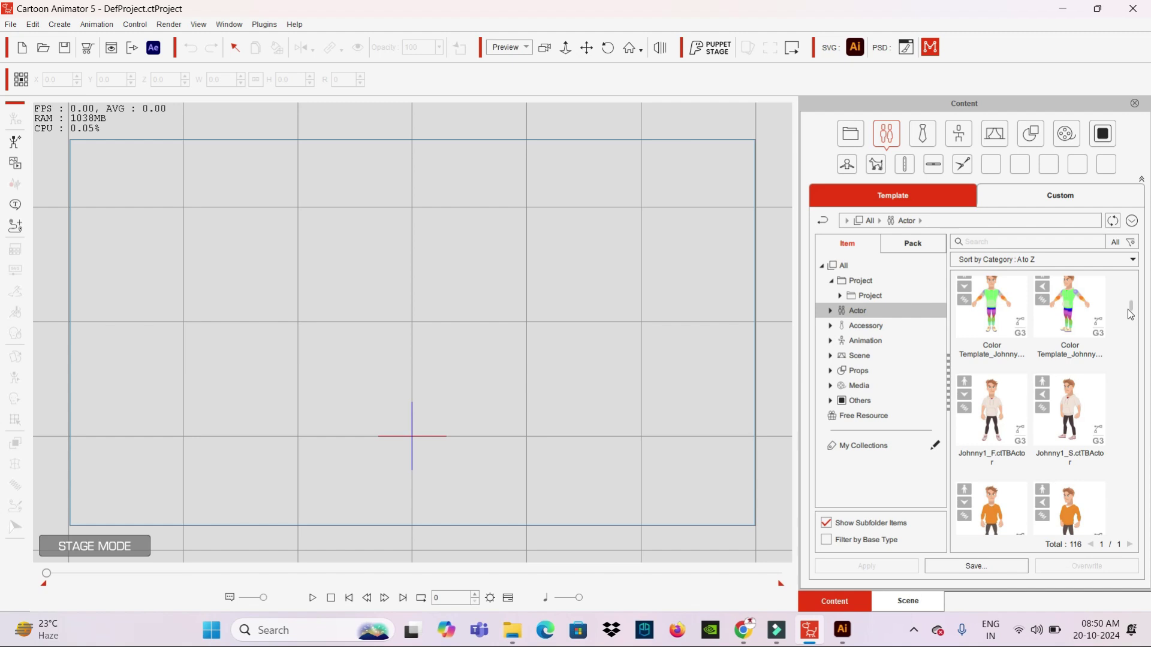
Apply the Color Template_Johnny_S actor to the stage and enter Composer Mode
drag(1134, 313, 1133, 310)
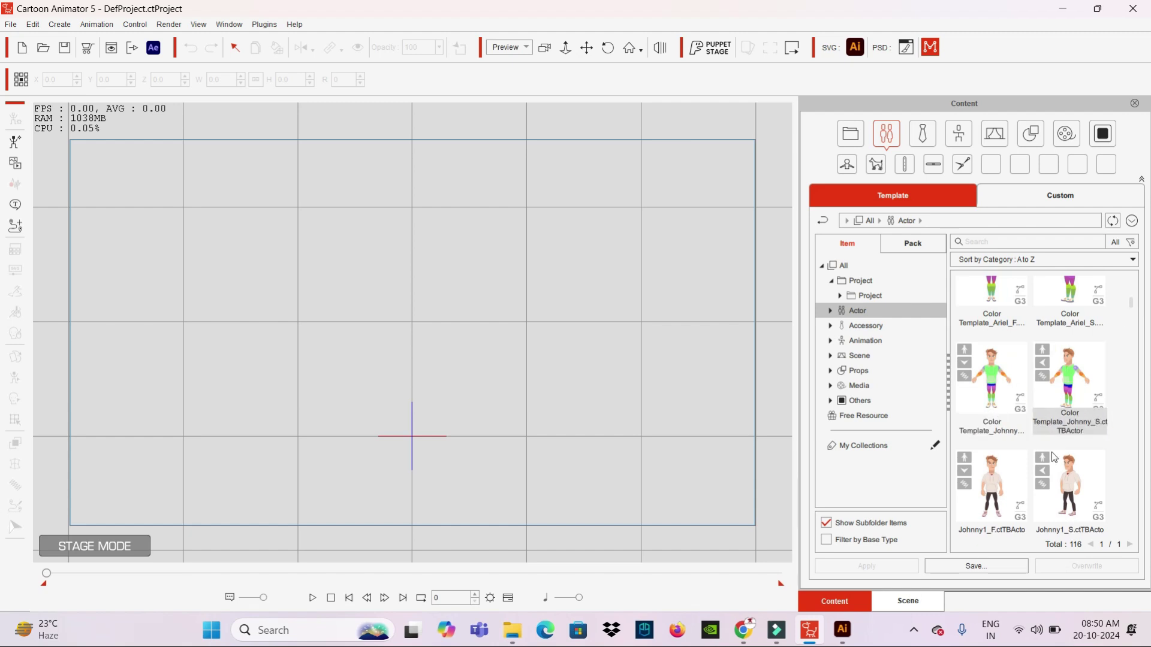
click(1074, 376)
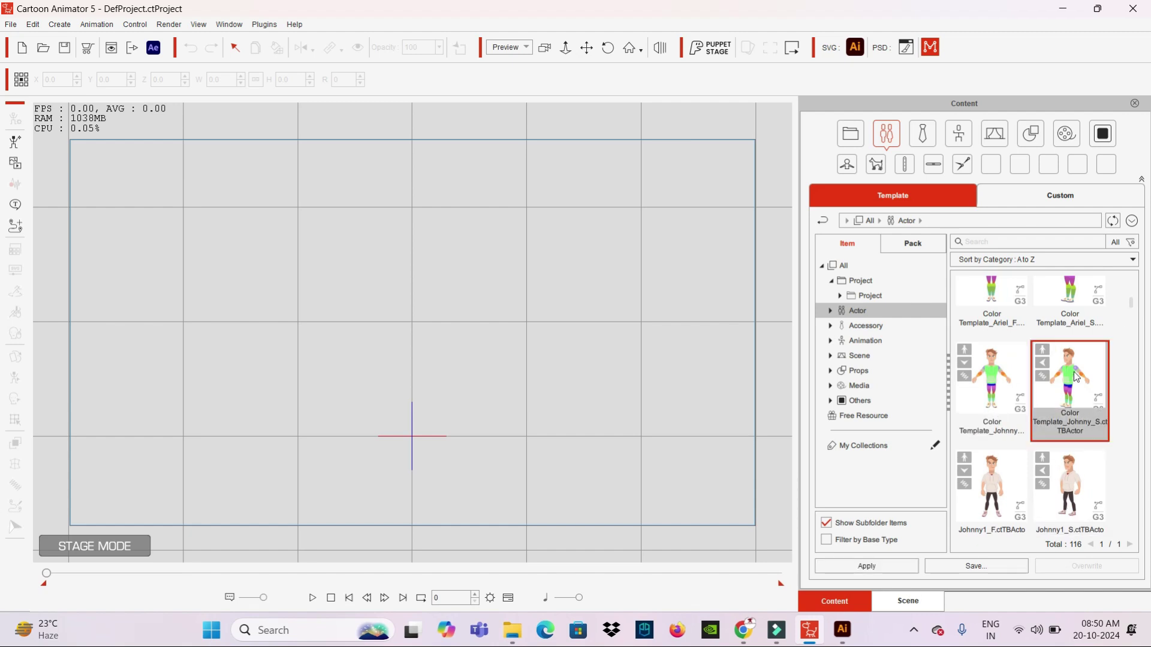
double_click(1076, 376)
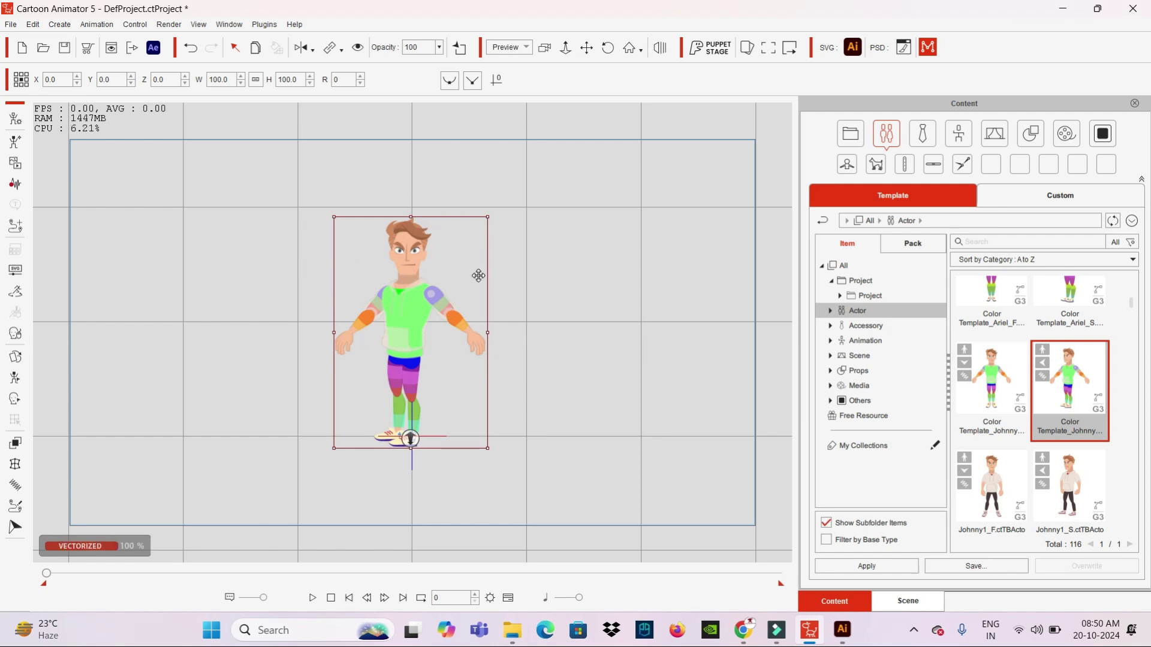
click(15, 117)
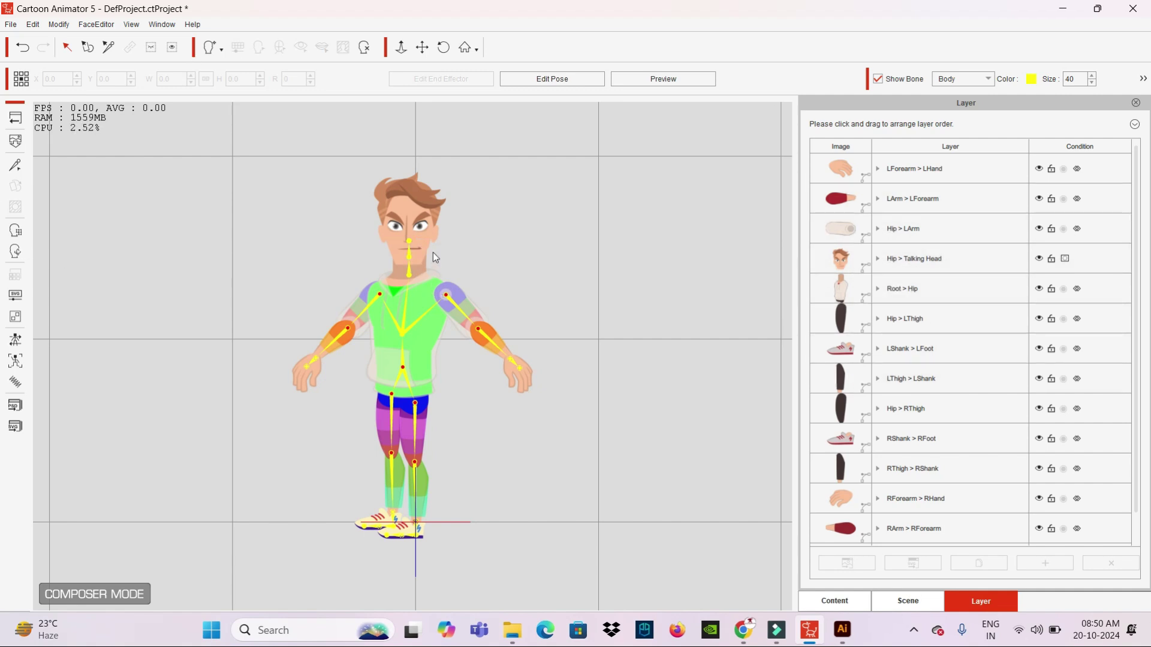
Send the Johnny actor to Illustrator as an SVG and zoom out to see the whole character
click(14, 428)
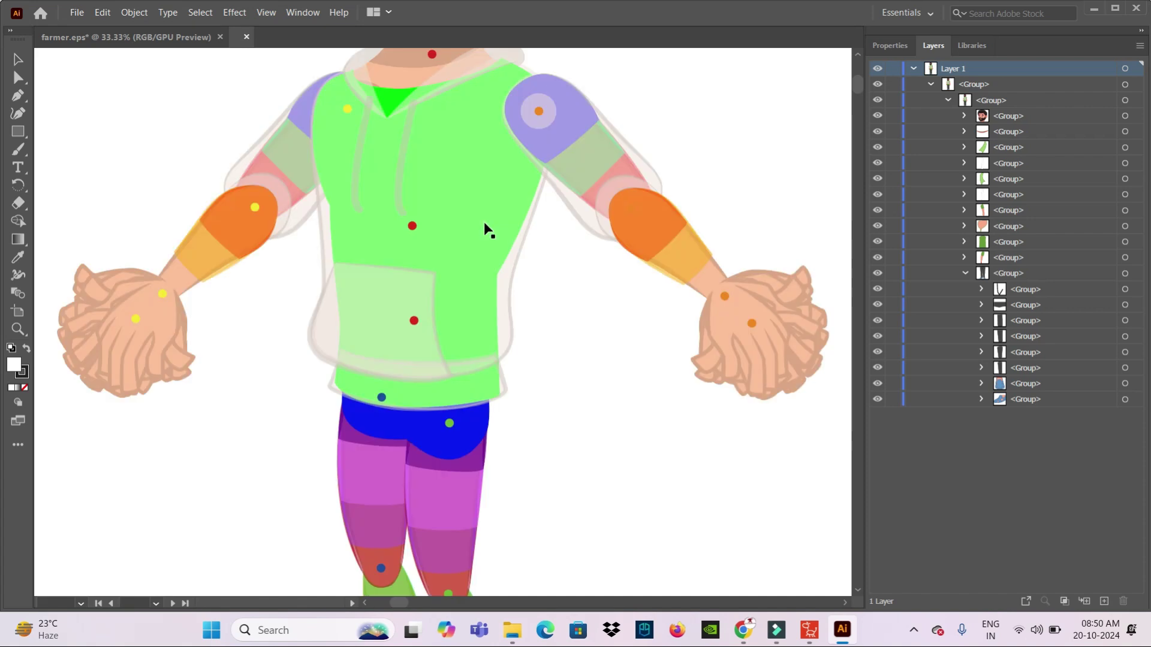
key(a)
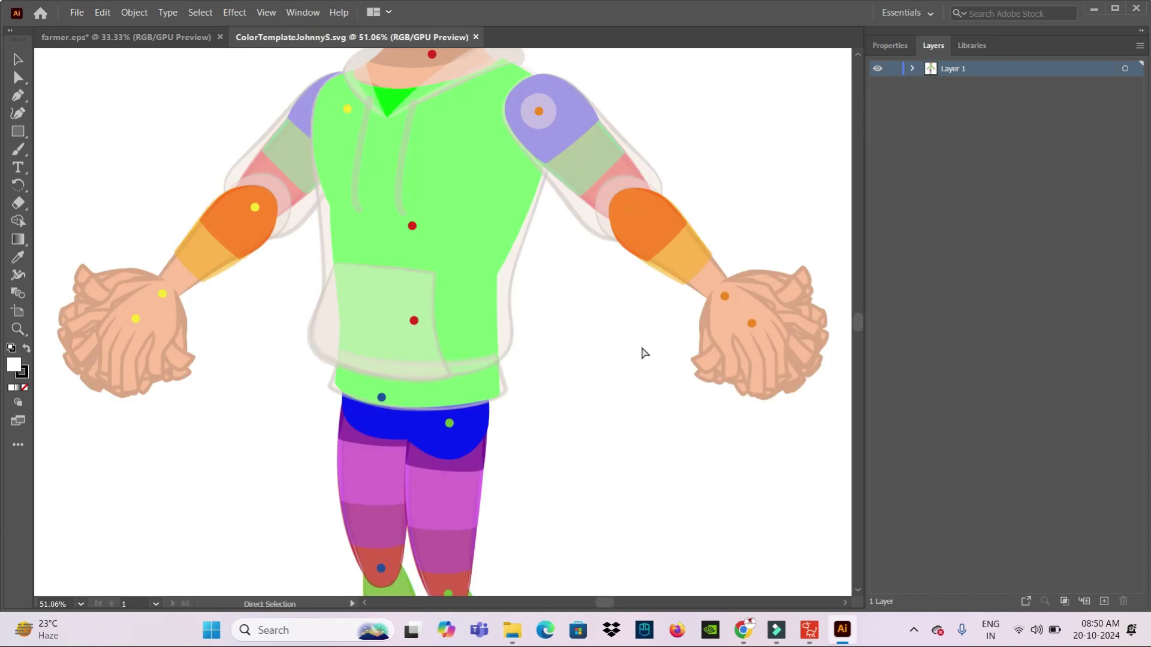
key(ctrl+minus)
key(ctrl+minus)
key(v)
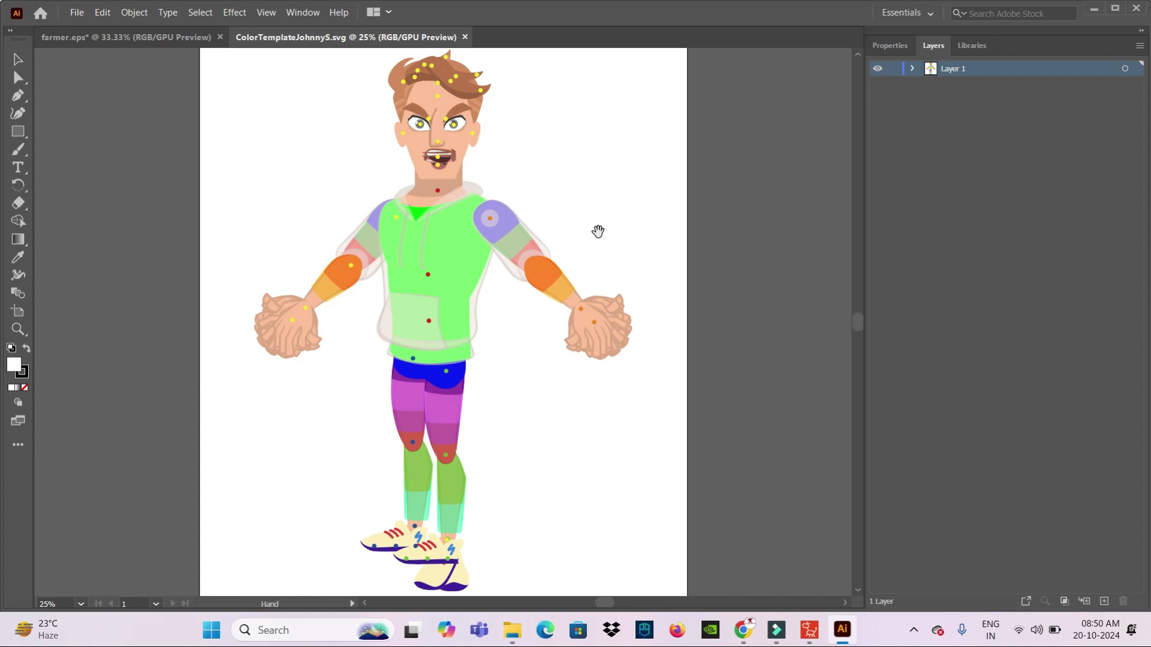
drag(595, 233, 596, 246)
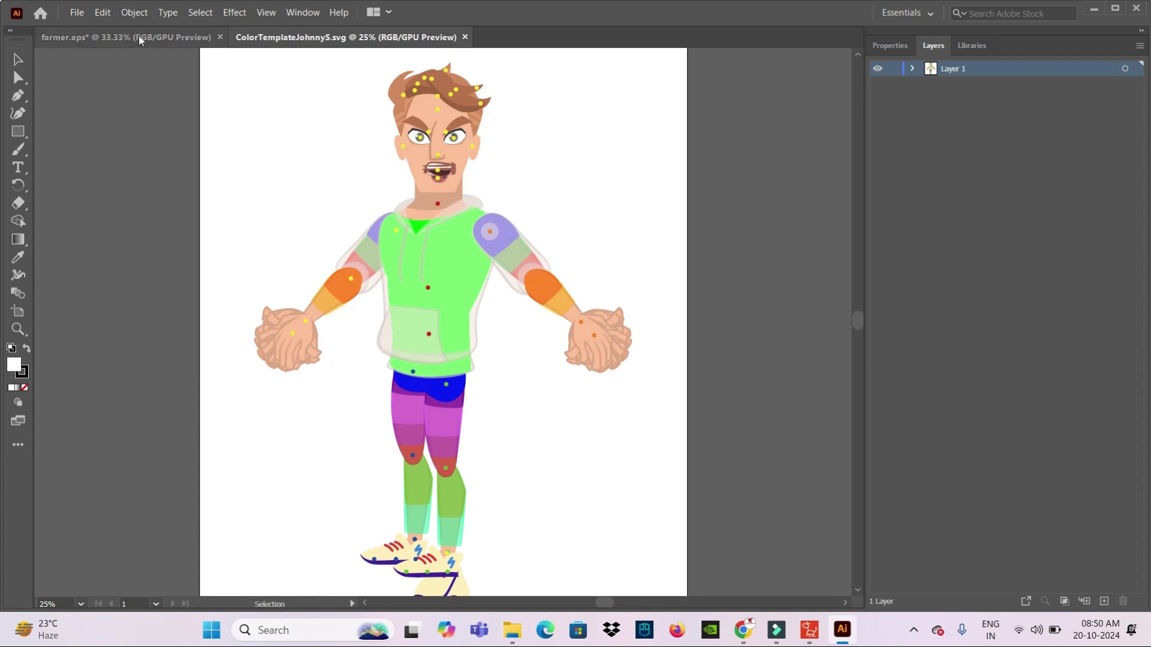
Hide the RLBoneHead and RLBoneHuman layers, leaving the RLImage artwork shown
click(912, 69)
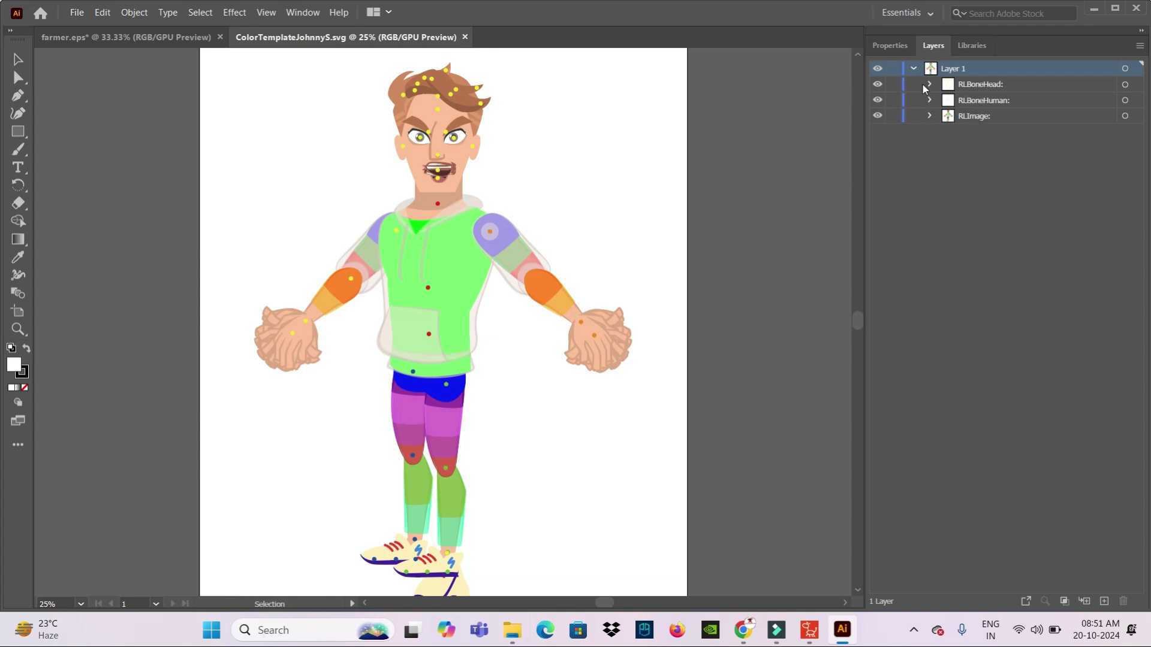
click(878, 86)
click(878, 85)
click(878, 100)
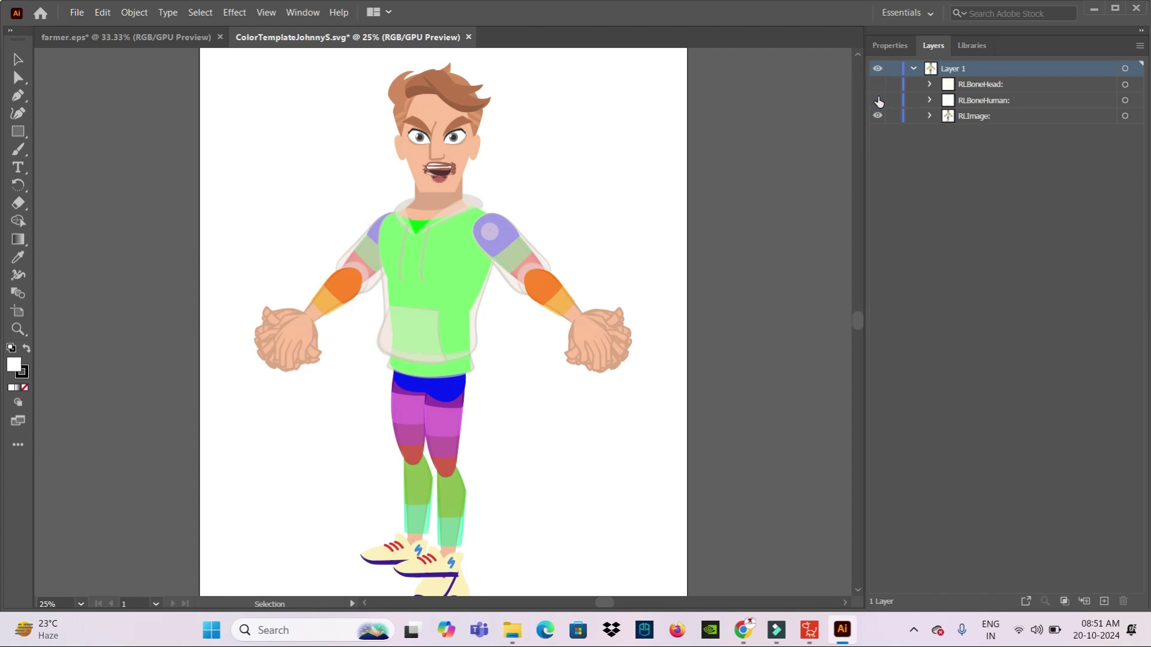
click(877, 116)
click(877, 115)
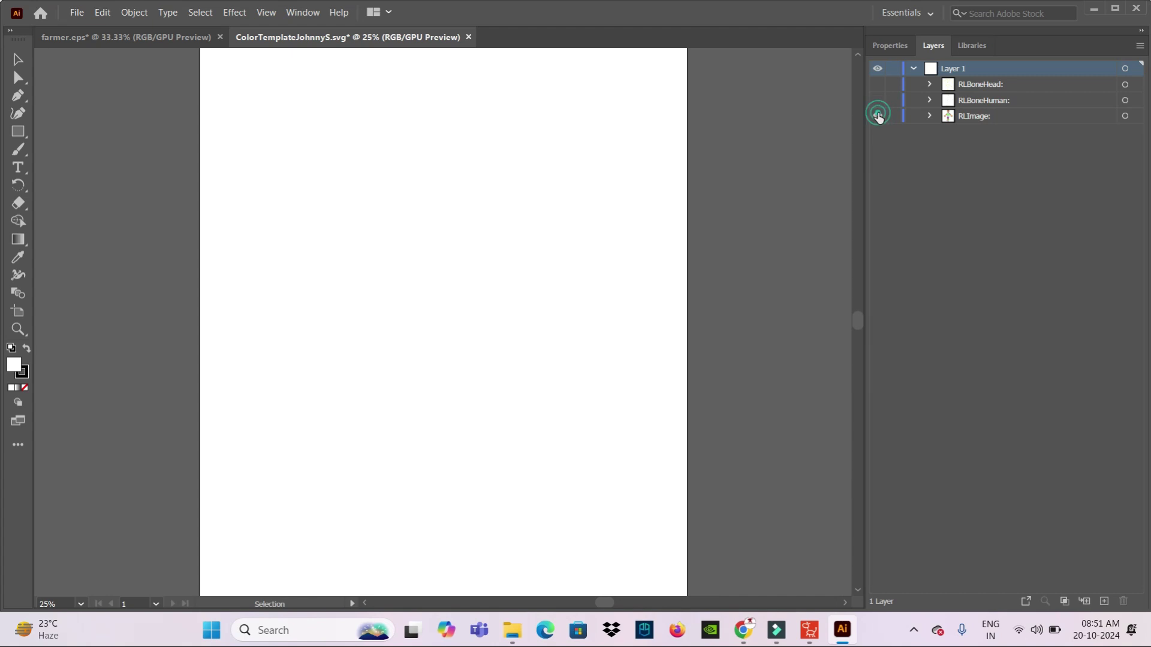
click(878, 116)
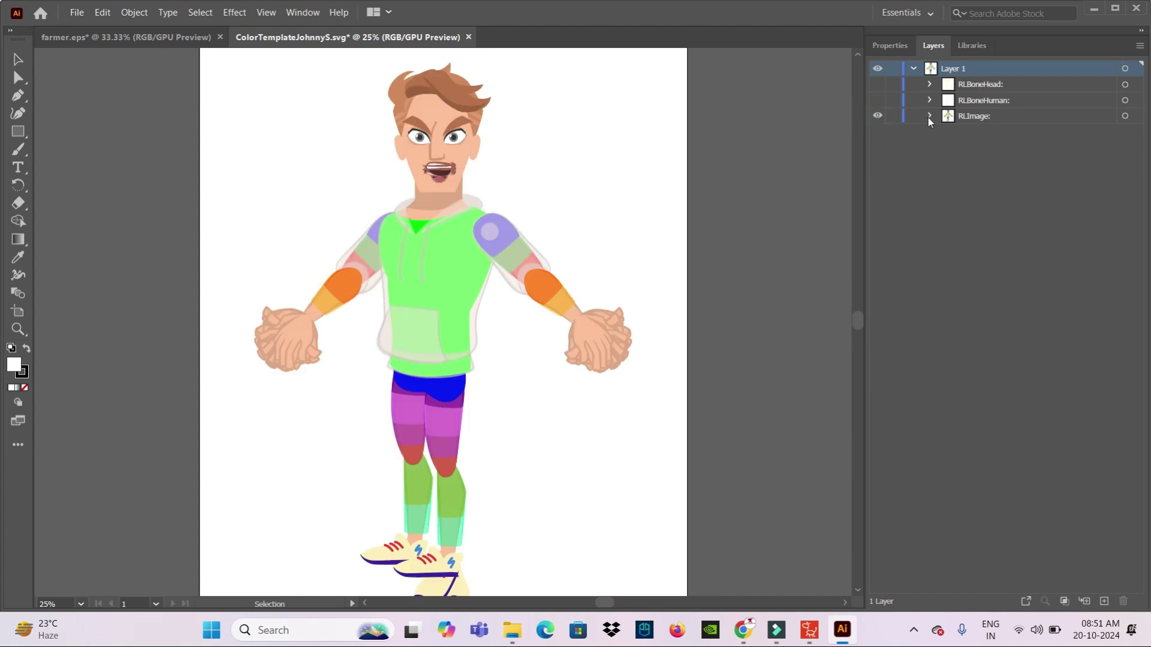
Select all and copy the farmer artwork in farmer.eps, then return to ColorTemplateJohnnyS.svg
click(913, 70)
click(933, 137)
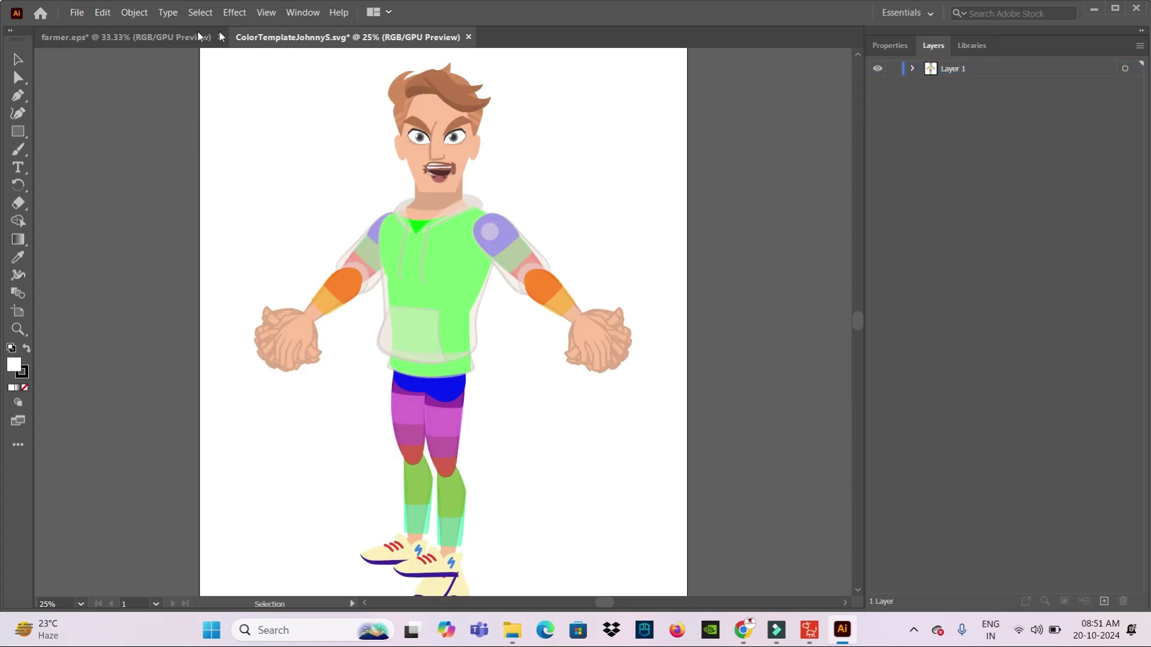
click(172, 39)
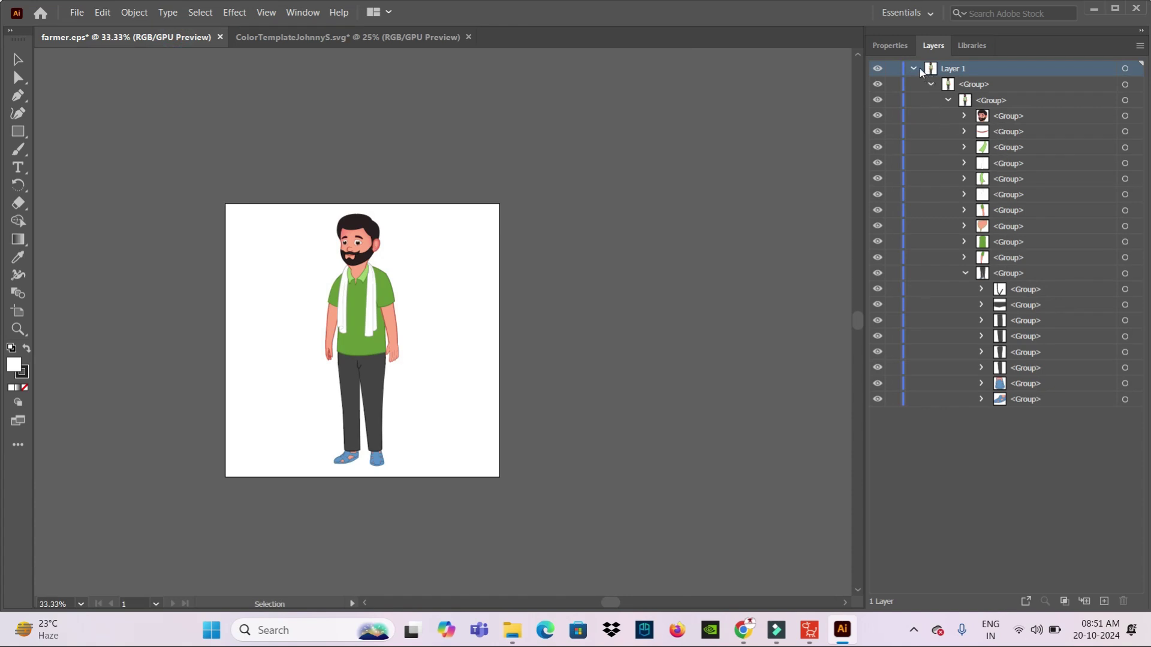
click(914, 70)
click(987, 156)
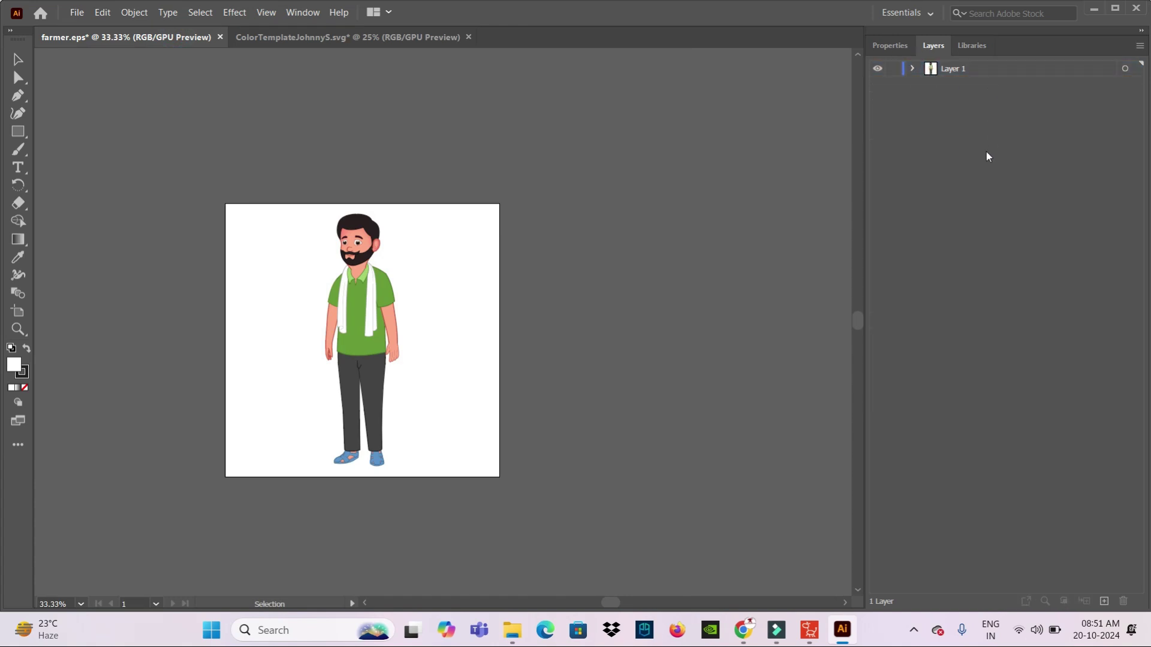
key(ctrl+a)
key(a)
key(v)
click(250, 37)
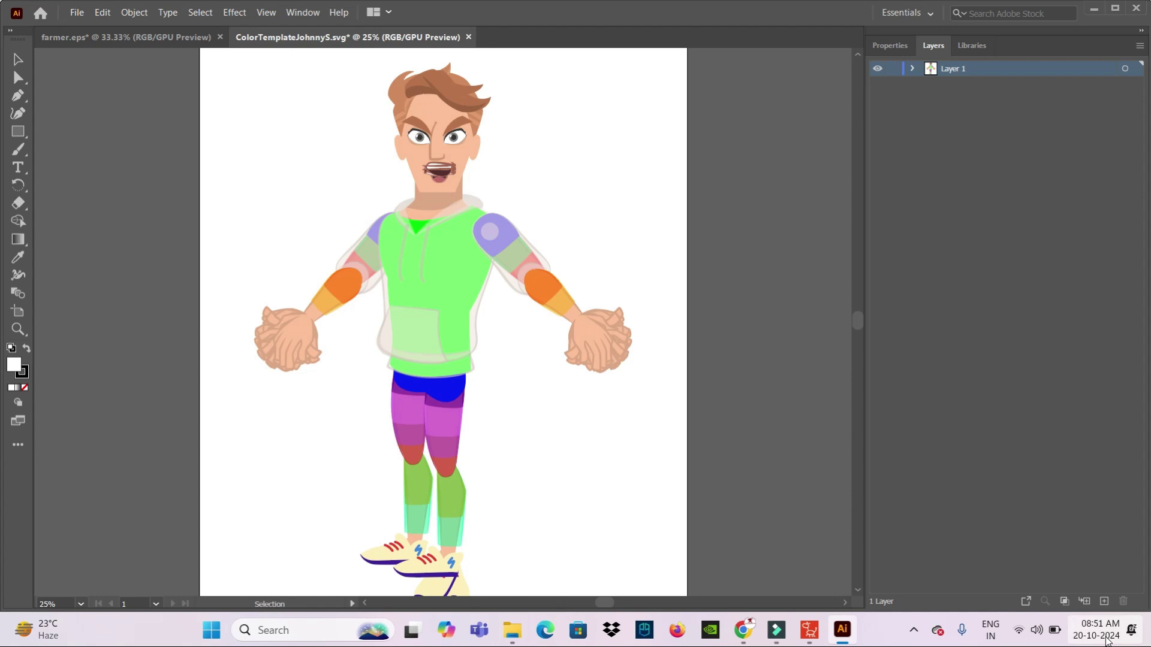
Paste the farmer into the template and scale him up to the template's height
key(ctrl+v)
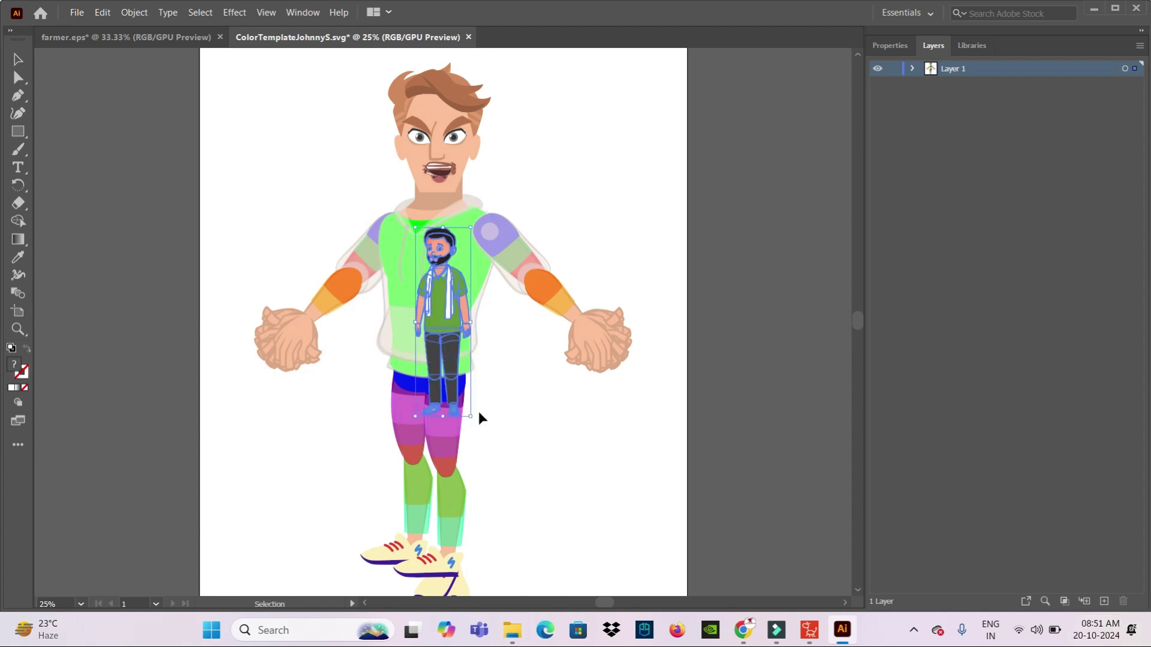
mouse_move(471, 416)
mouse_down()
mouse_move(550, 552)
mouse_move(512, 559)
mouse_up()
drag(414, 223, 297, 93)
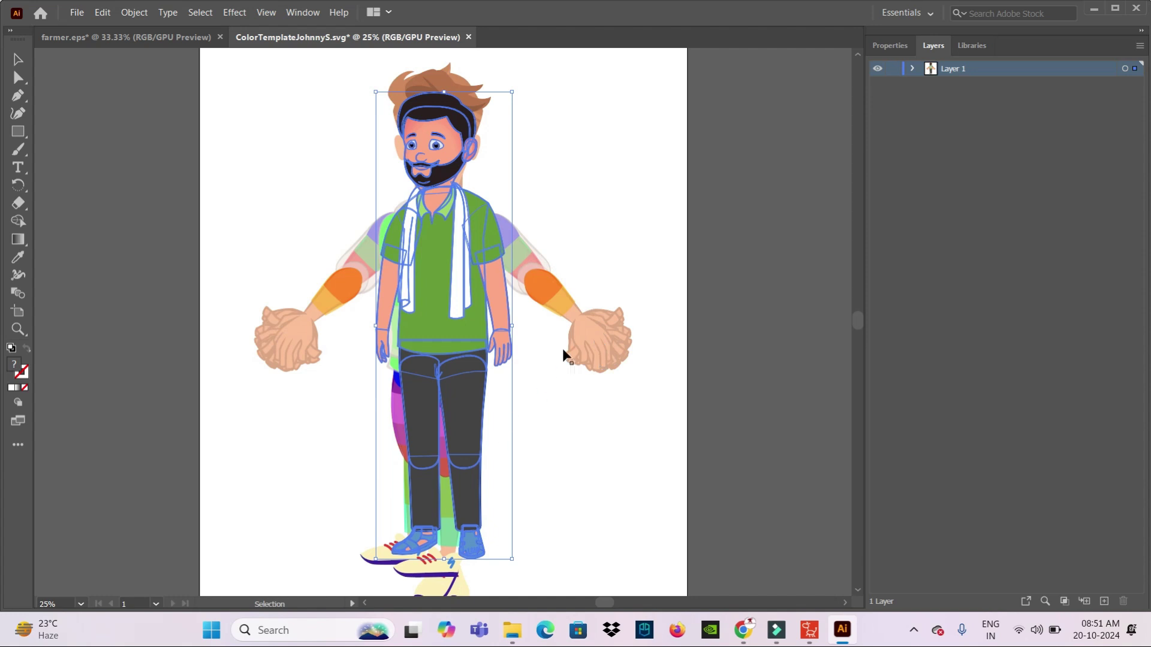
scroll(562, 348, down, 1)
drag(476, 218, 455, 233)
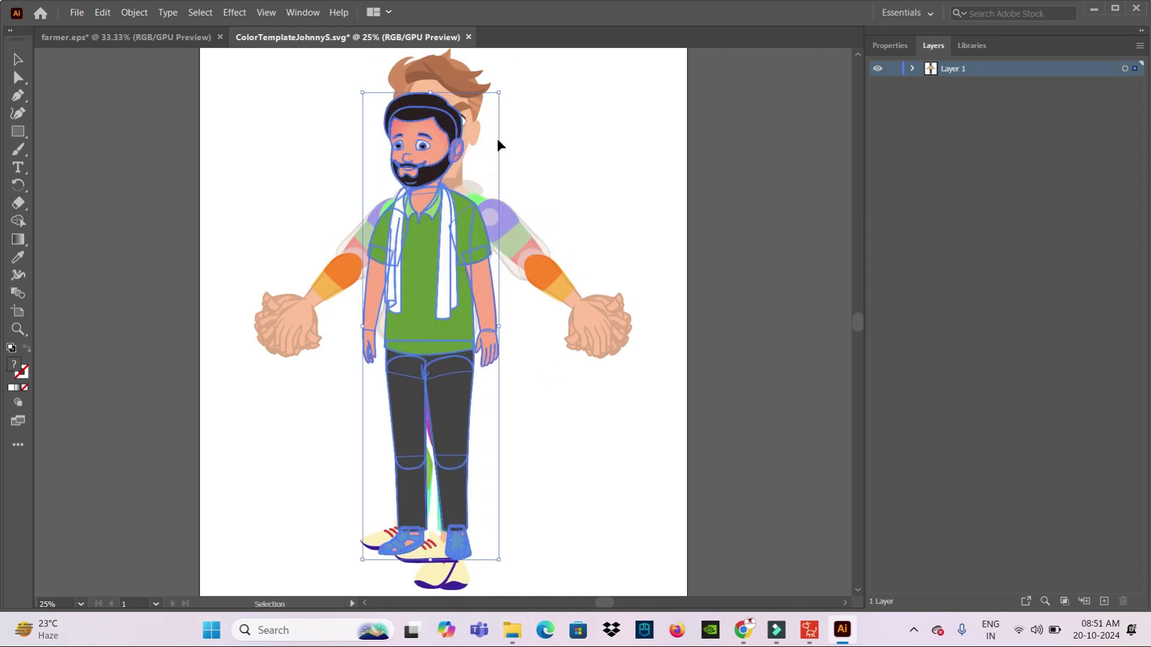
drag(501, 94, 507, 62)
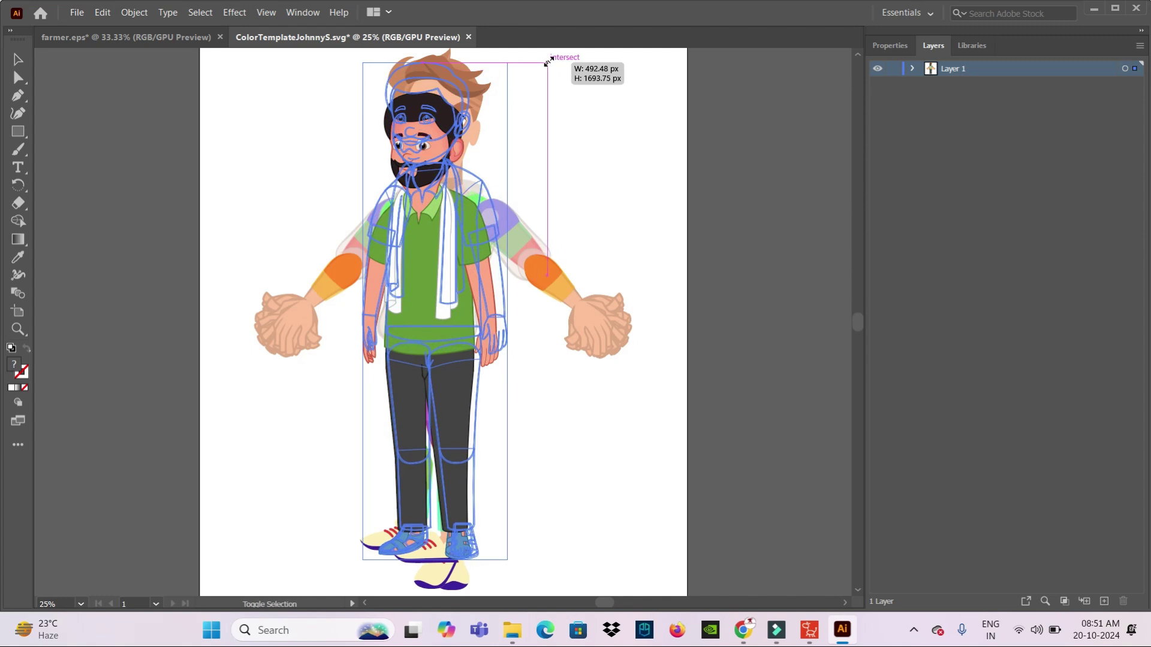
Align the farmer over the template's body and legs, then deselect
scroll(658, 313, down, 3)
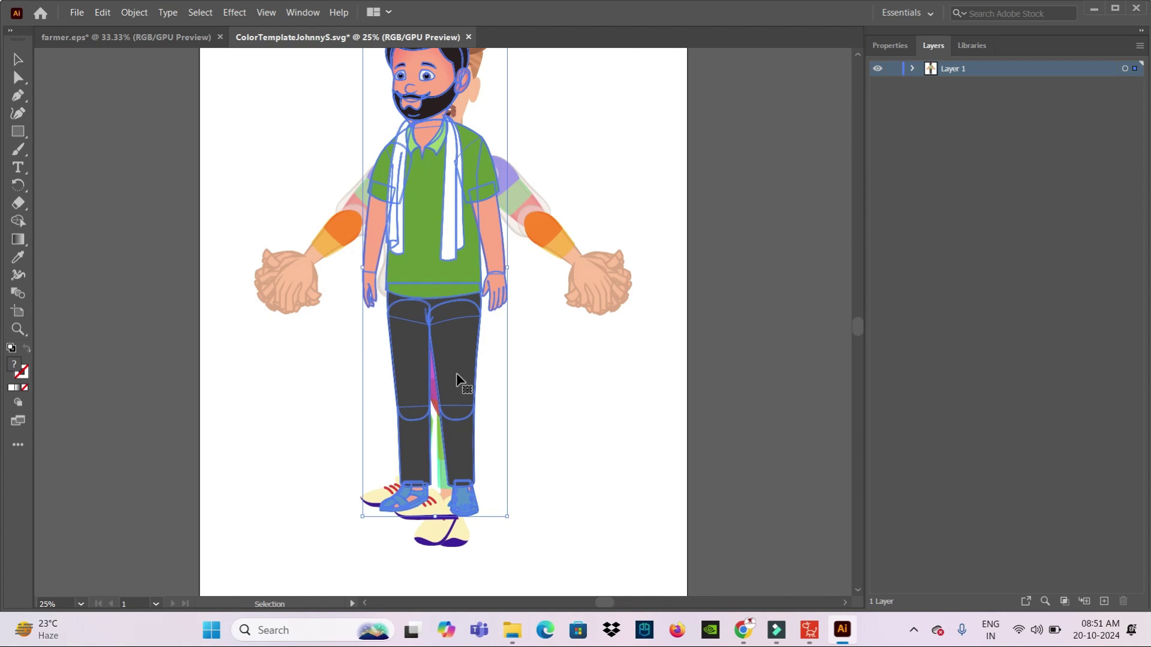
drag(455, 371, 433, 350)
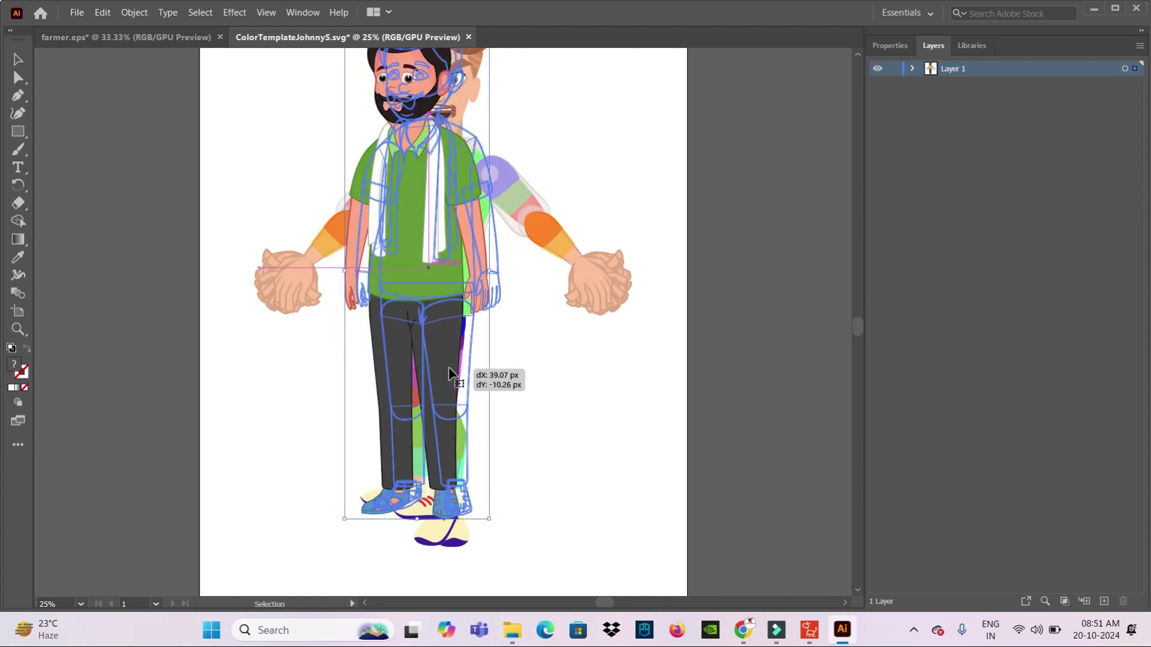
drag(433, 349, 448, 368)
mouse_move(448, 318)
mouse_down()
mouse_move(430, 247)
mouse_move(438, 228)
mouse_up()
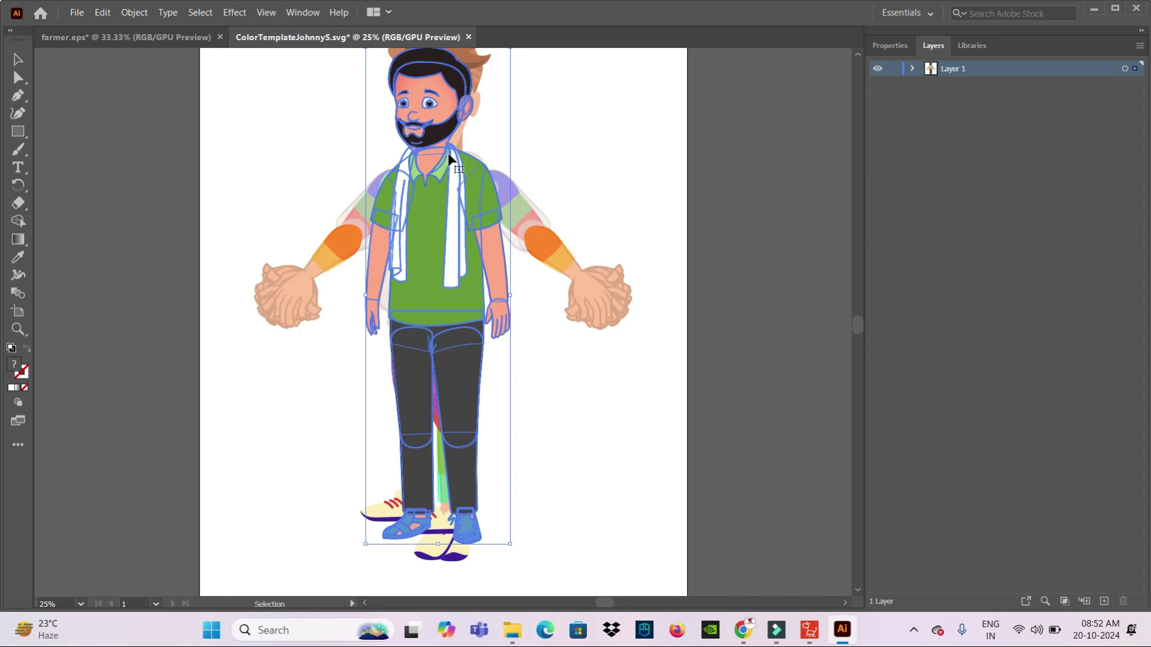
scroll(471, 164, up, 2)
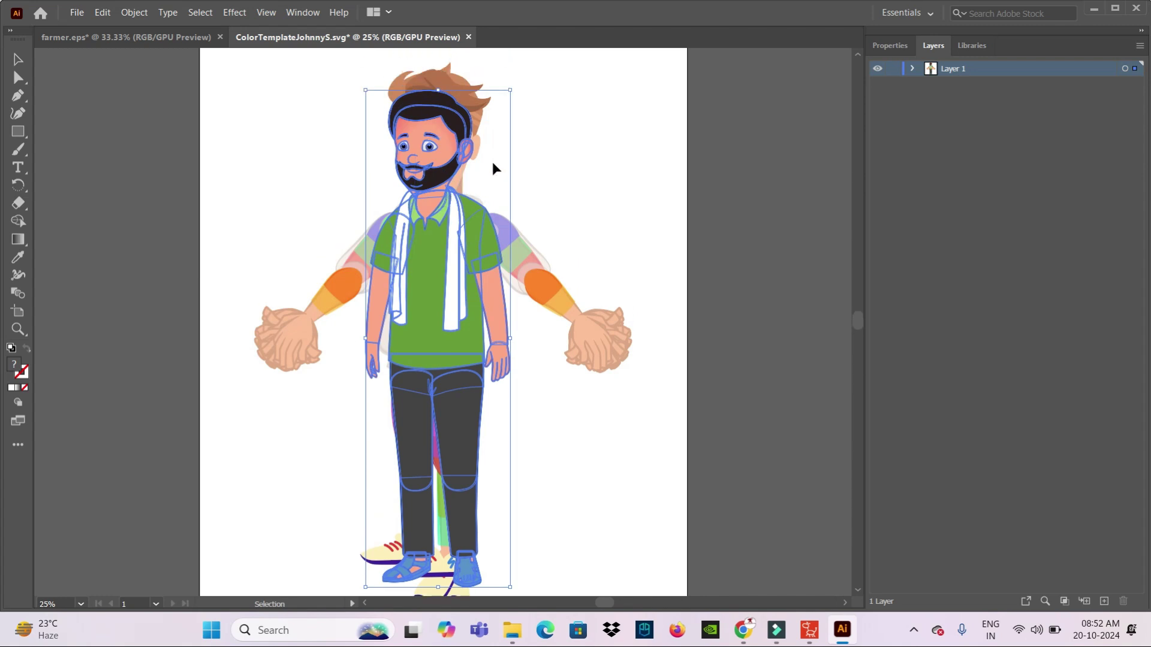
scroll(497, 165, down, 2)
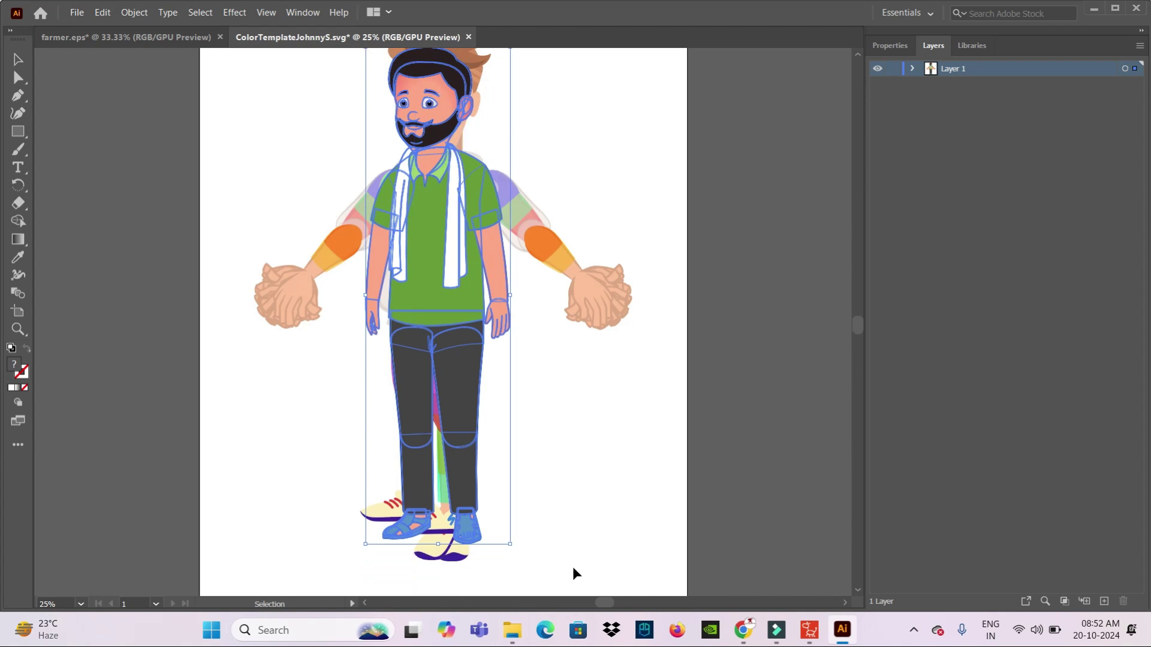
scroll(552, 253, up, 1)
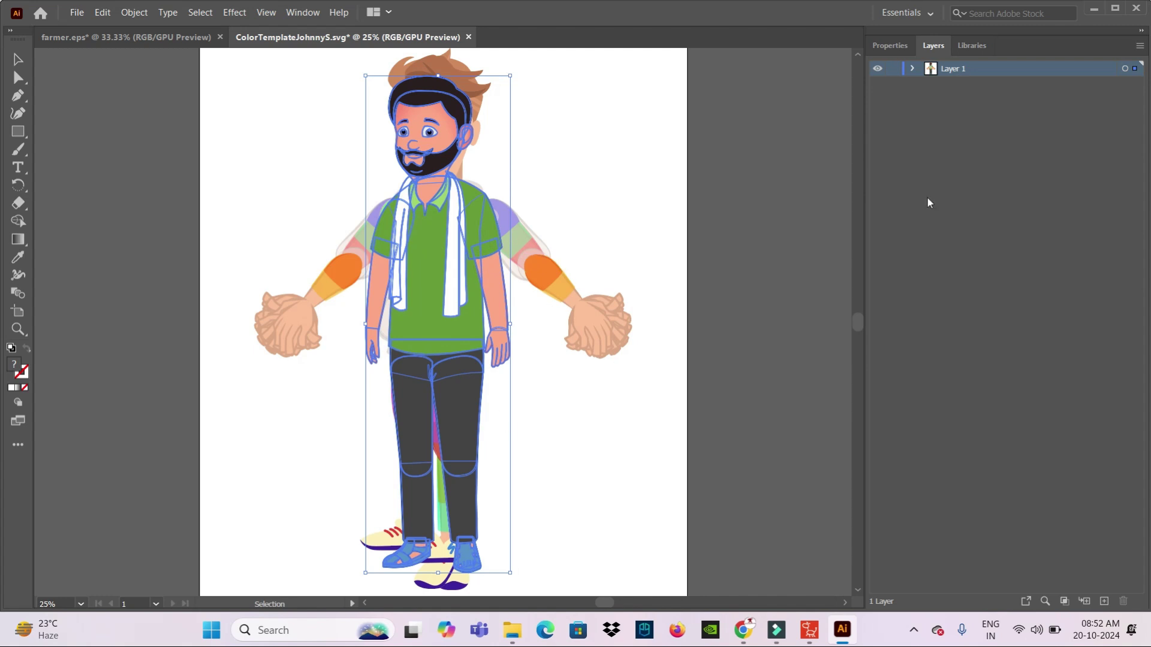
click(604, 206)
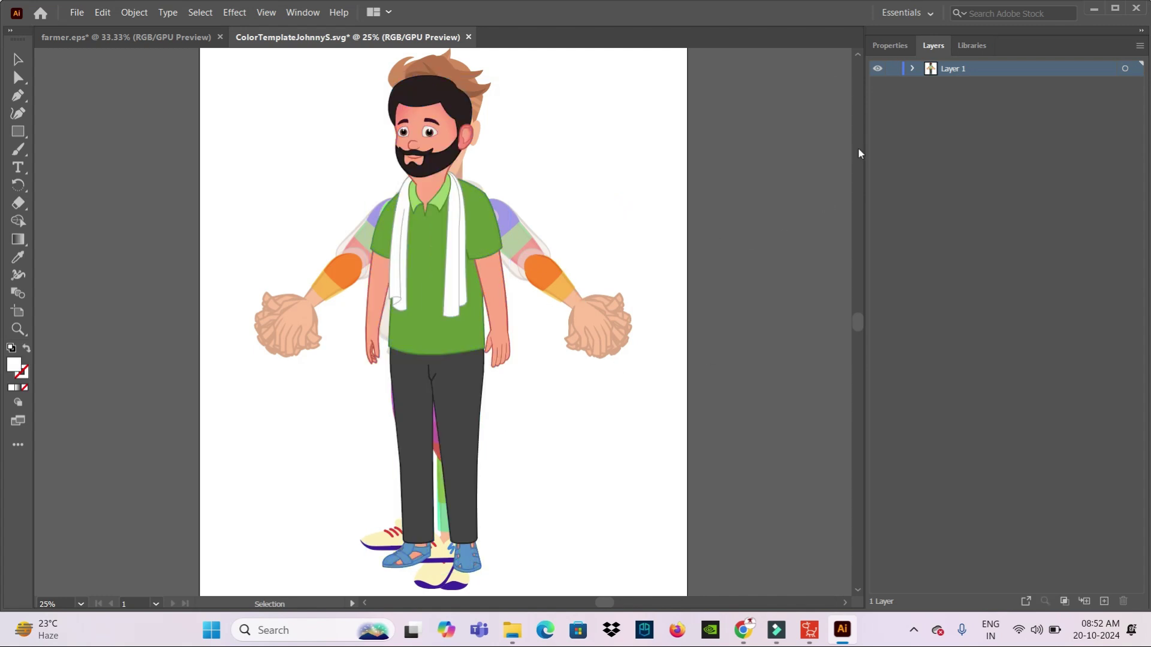
List the farmer's part groups and expand RLImage to show sublayers down to RFoot, RShank, RHand and RArm
click(911, 69)
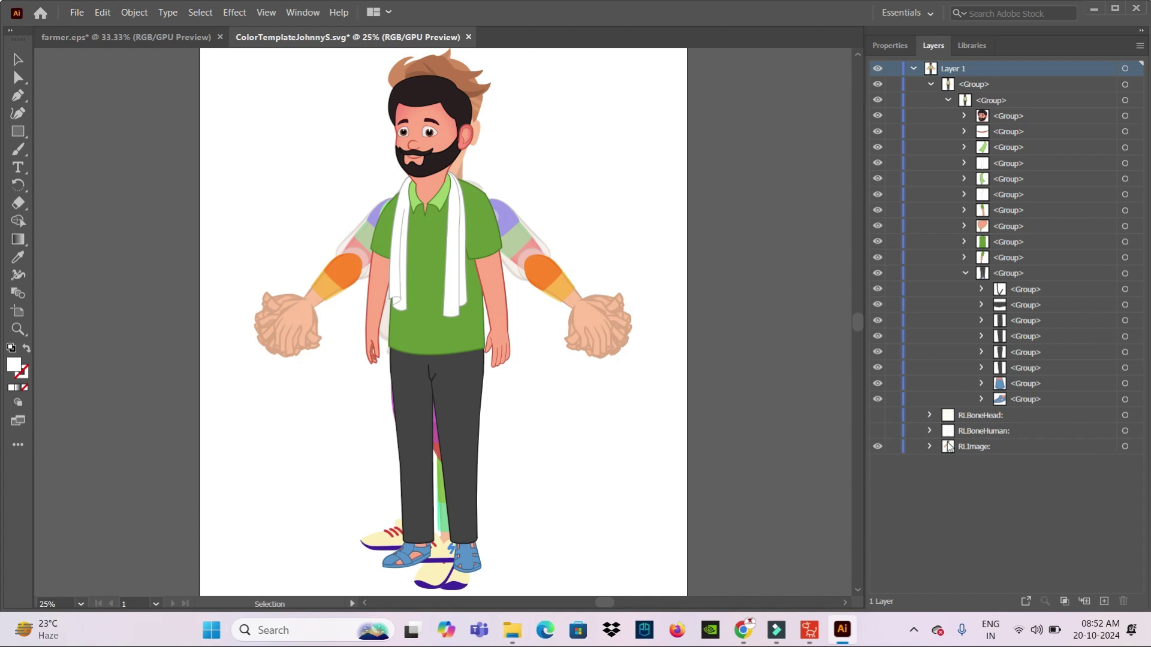
click(981, 289)
click(1023, 400)
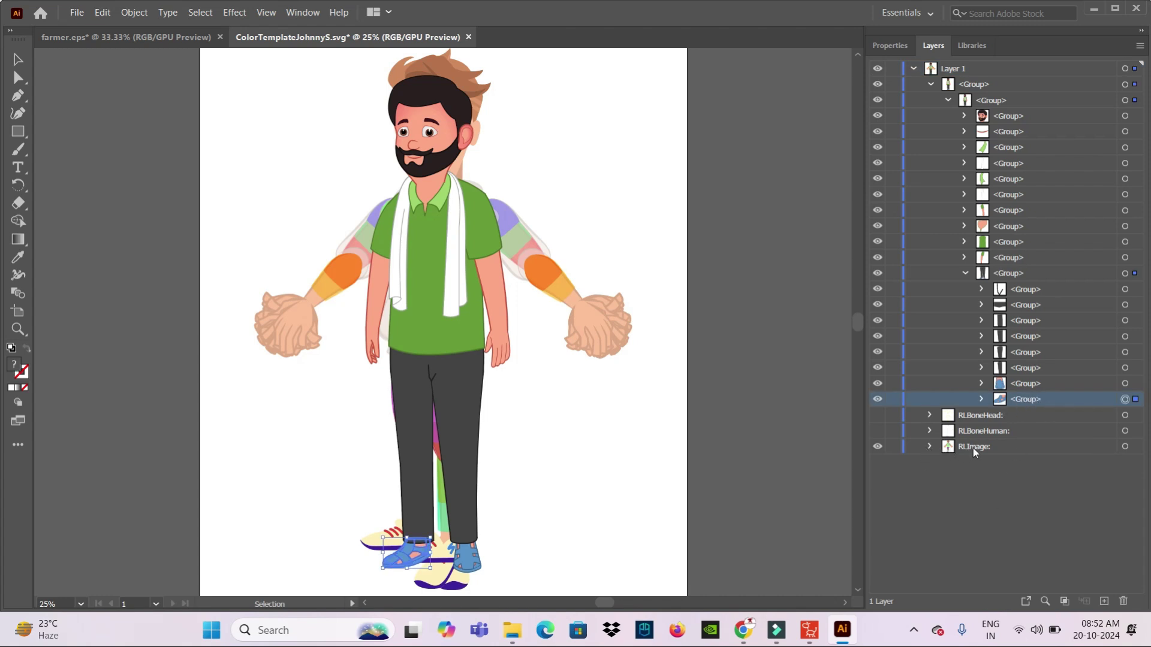
click(929, 446)
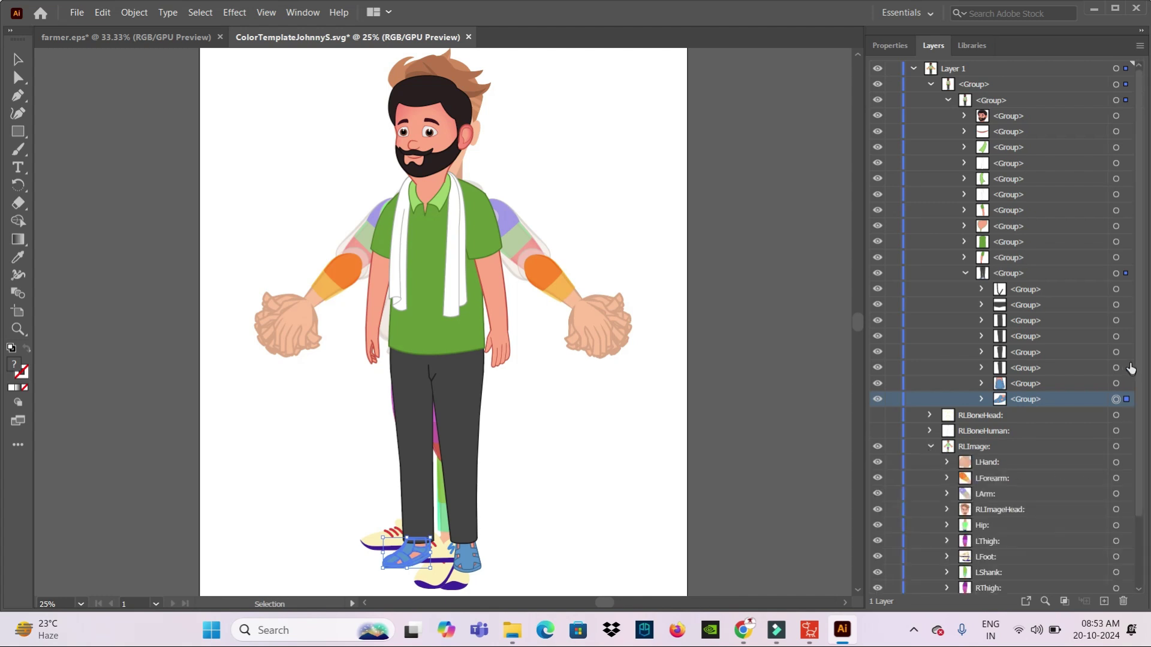
scroll(1139, 390, down, 3)
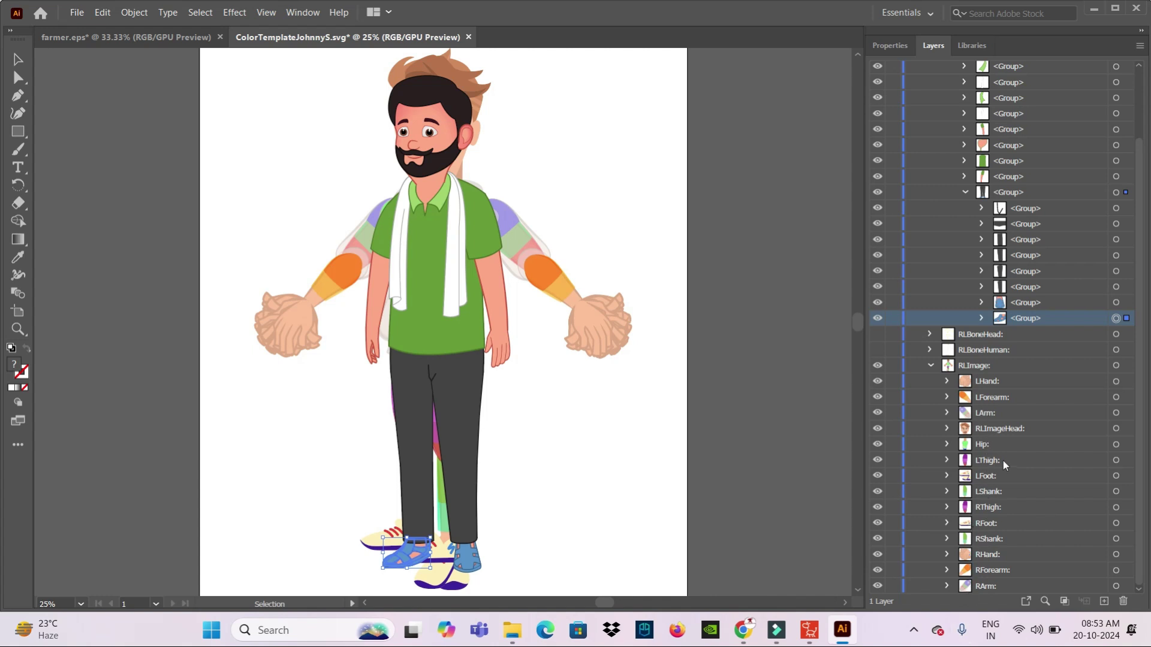
Inspect the RFoot layer to see which template artwork it holds
click(876, 523)
double_click(987, 526)
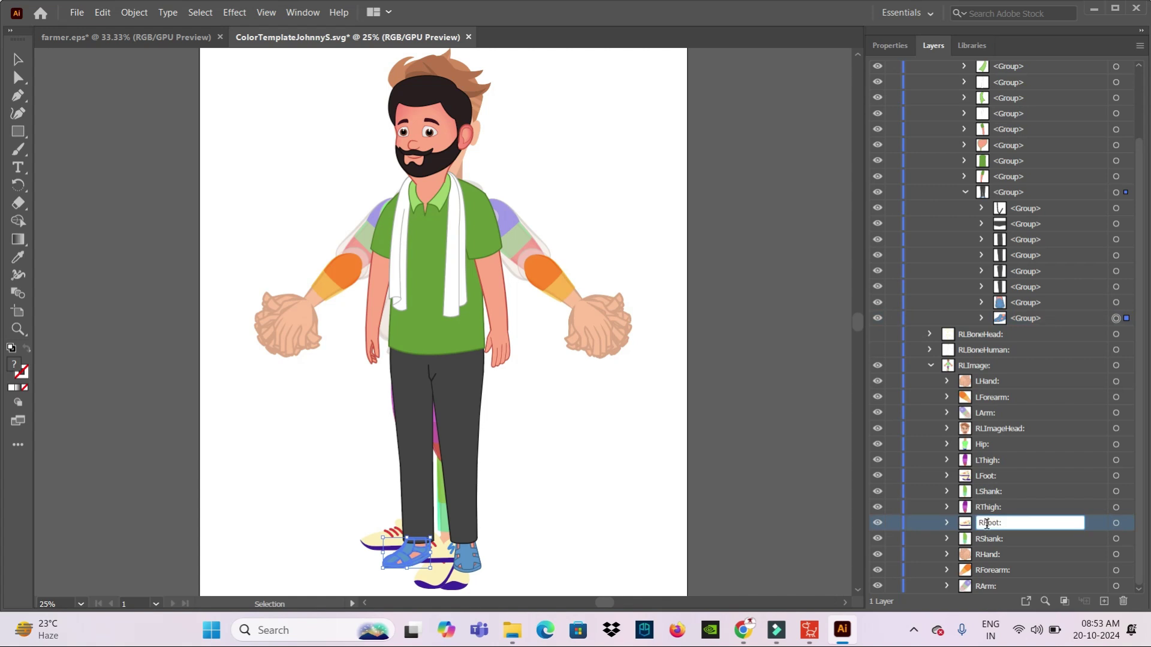
click(948, 523)
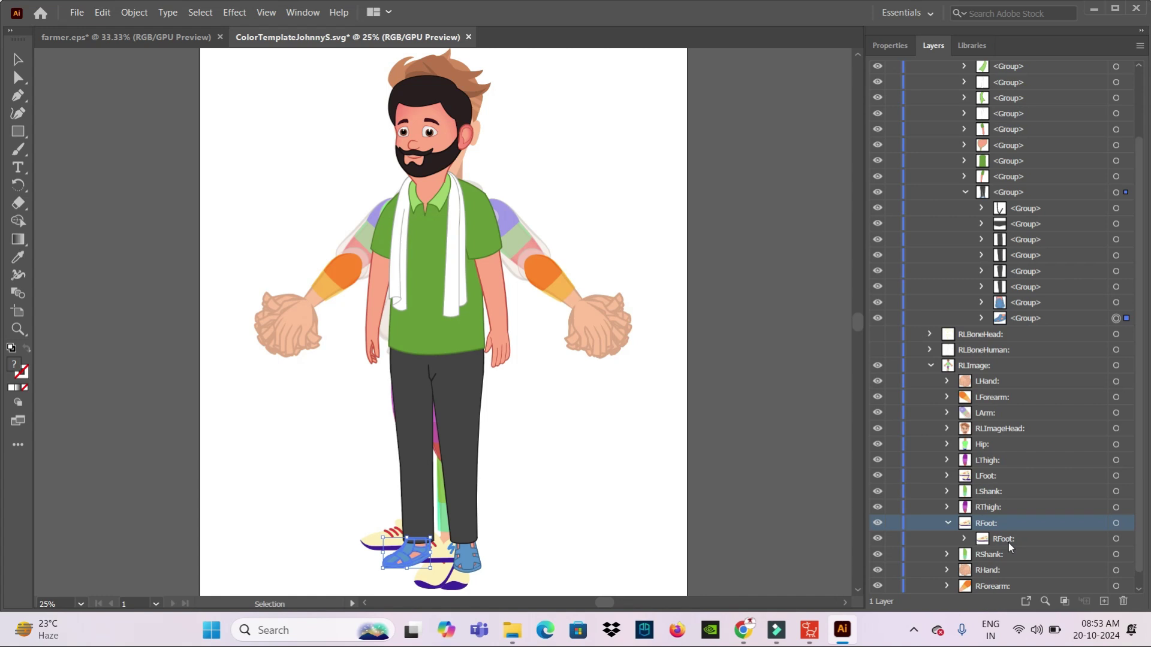
Move the farmer's blue shoe group into RFoot > RFoot and delete Foot_Side:(0)
click(1027, 318)
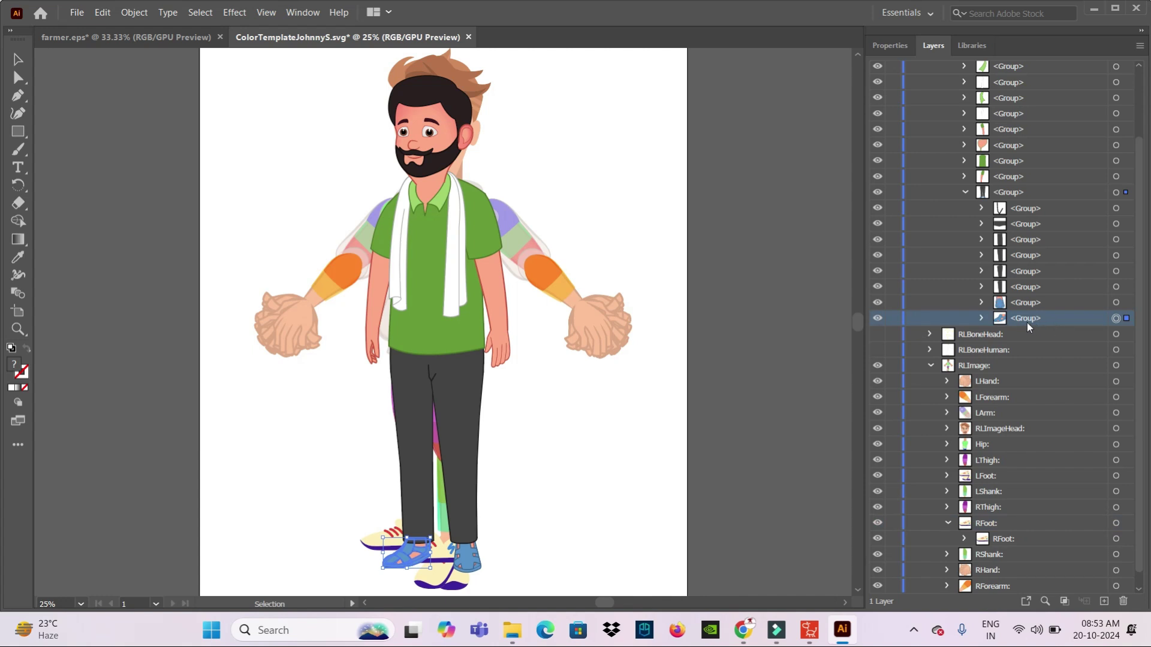
drag(1020, 318, 1002, 539)
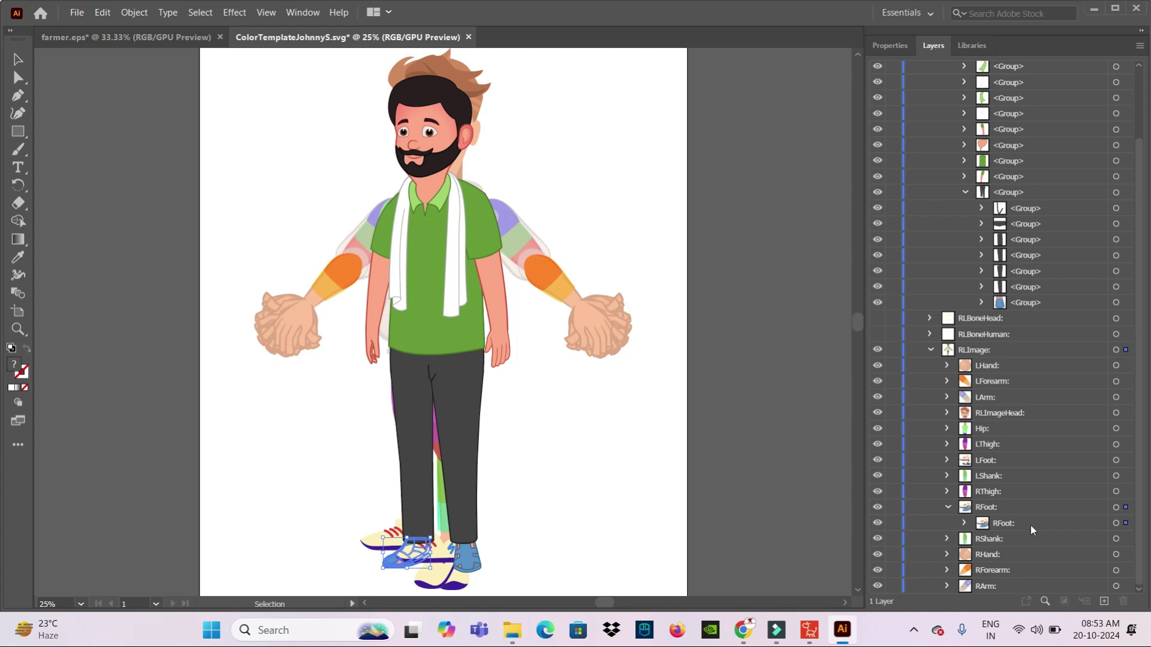
click(964, 523)
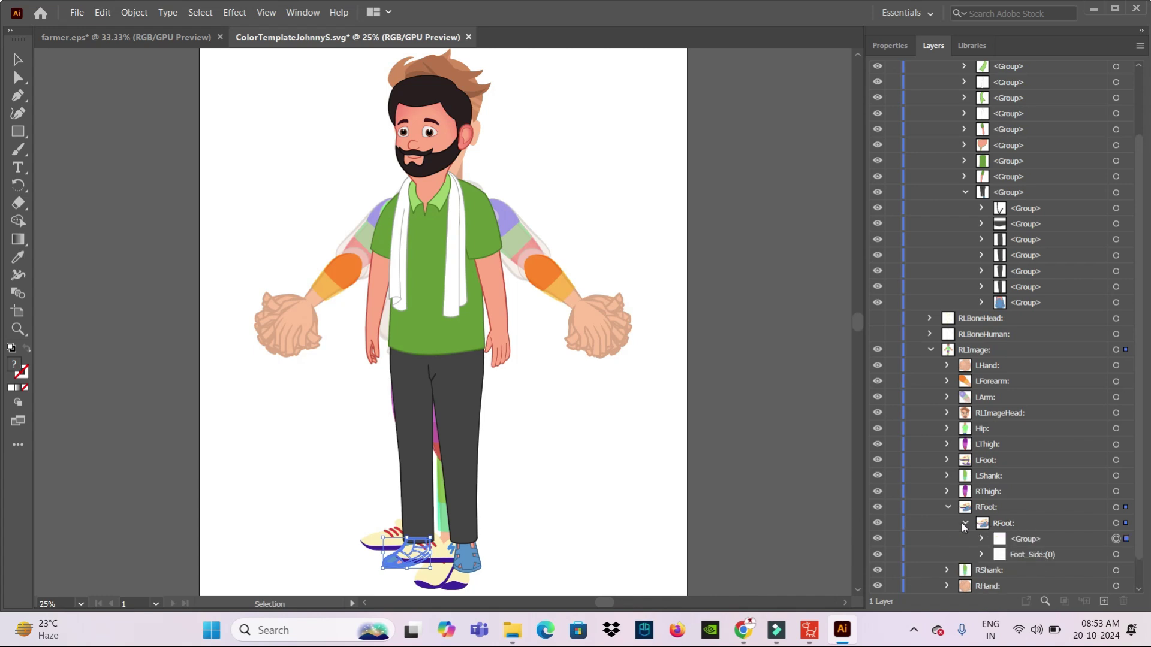
click(1025, 554)
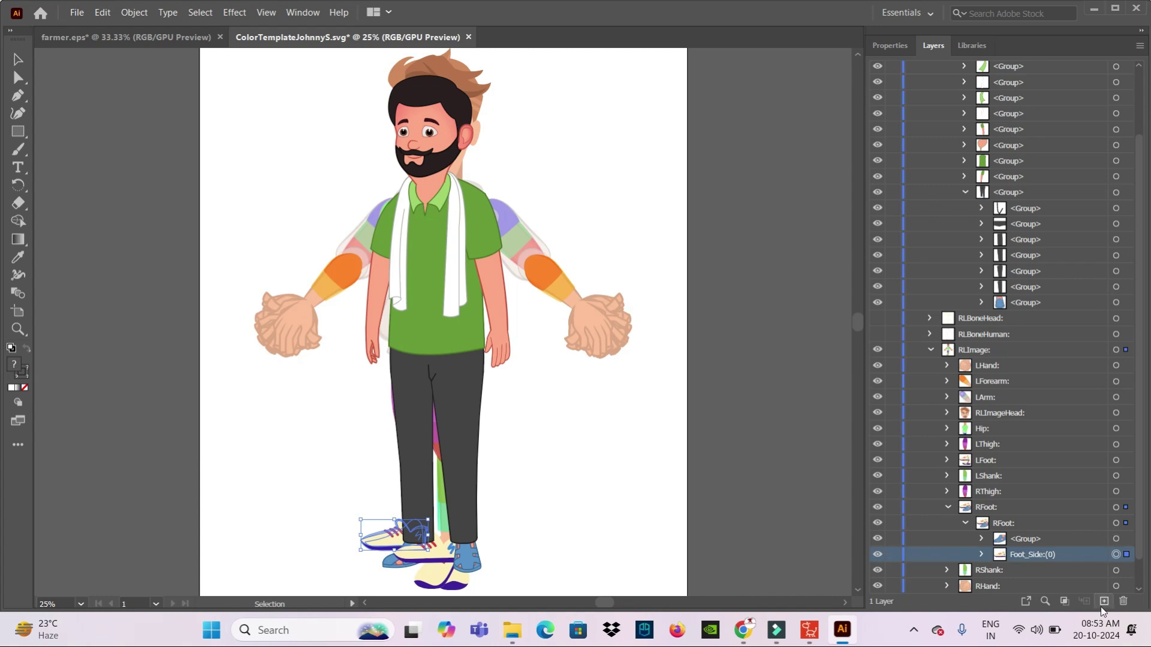
click(1123, 602)
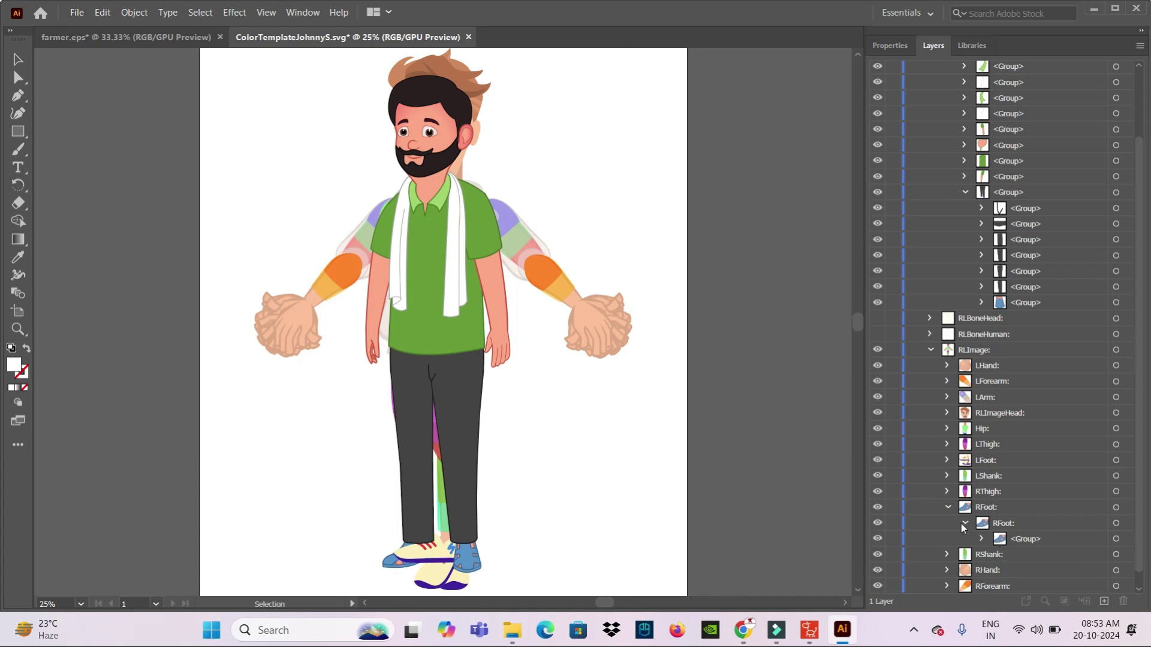
Expand LFoot's LFoot90/45/0 variants and cut-and-paste the blue shoe as a new layer
click(965, 523)
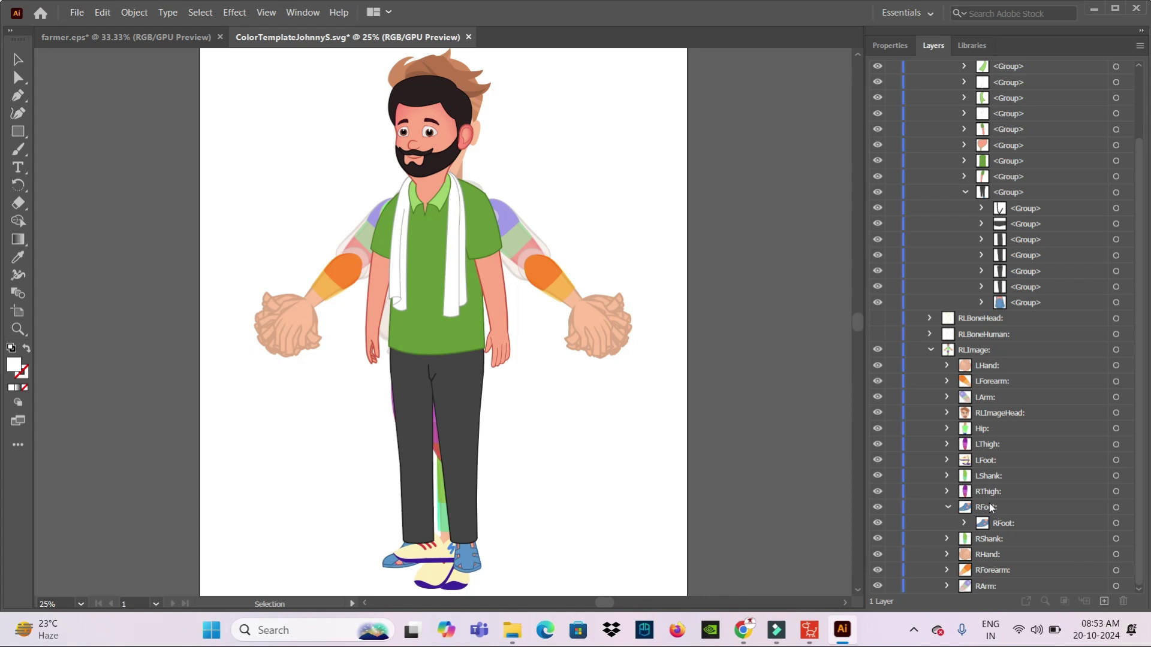
click(946, 460)
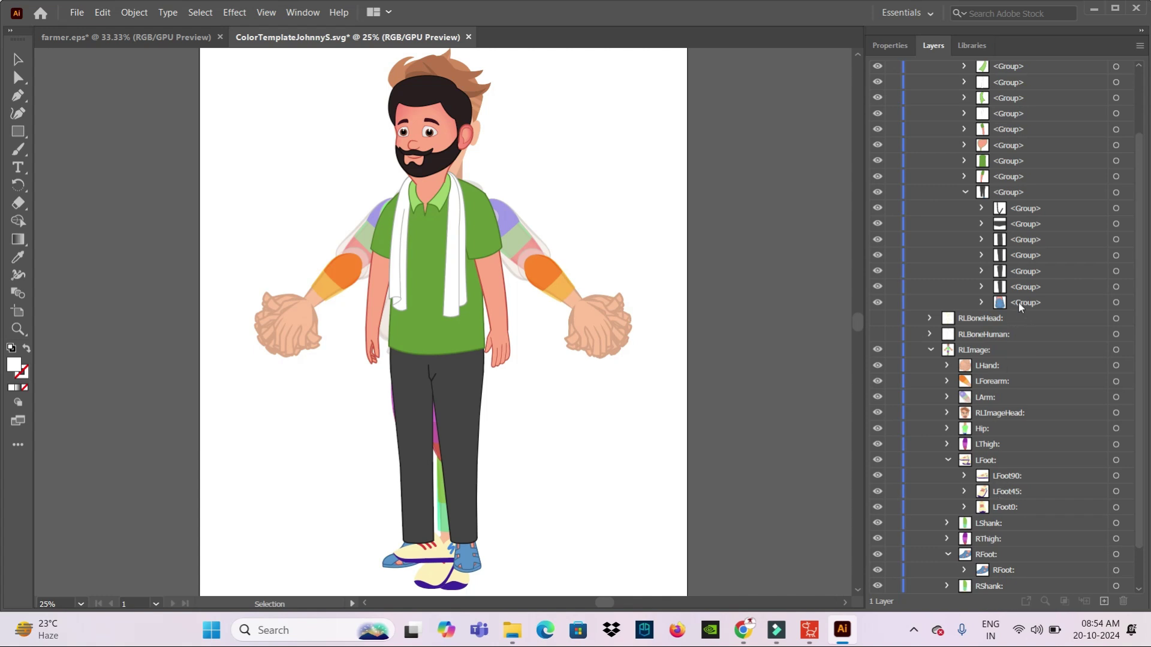
click(1010, 573)
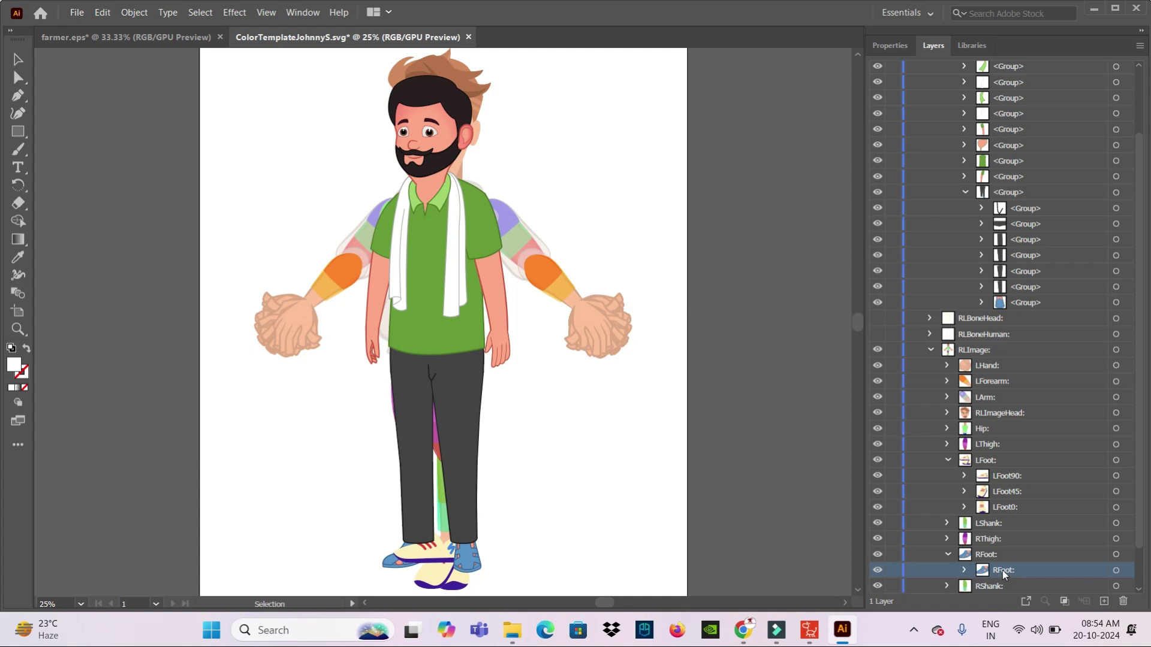
click(995, 573)
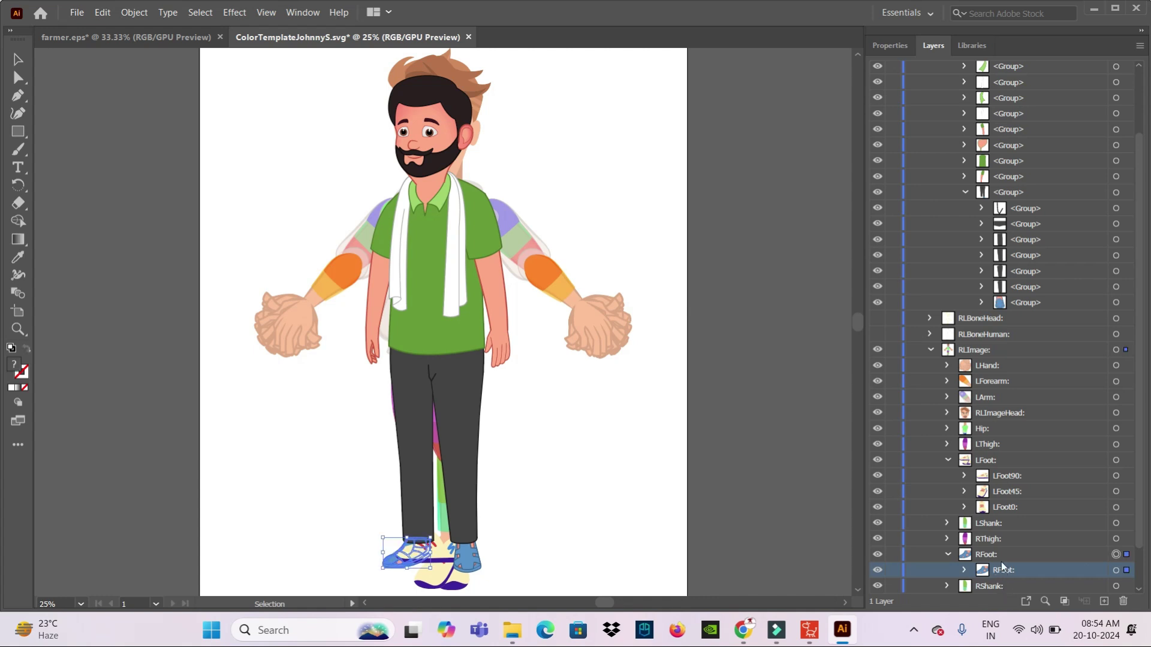
click(1003, 478)
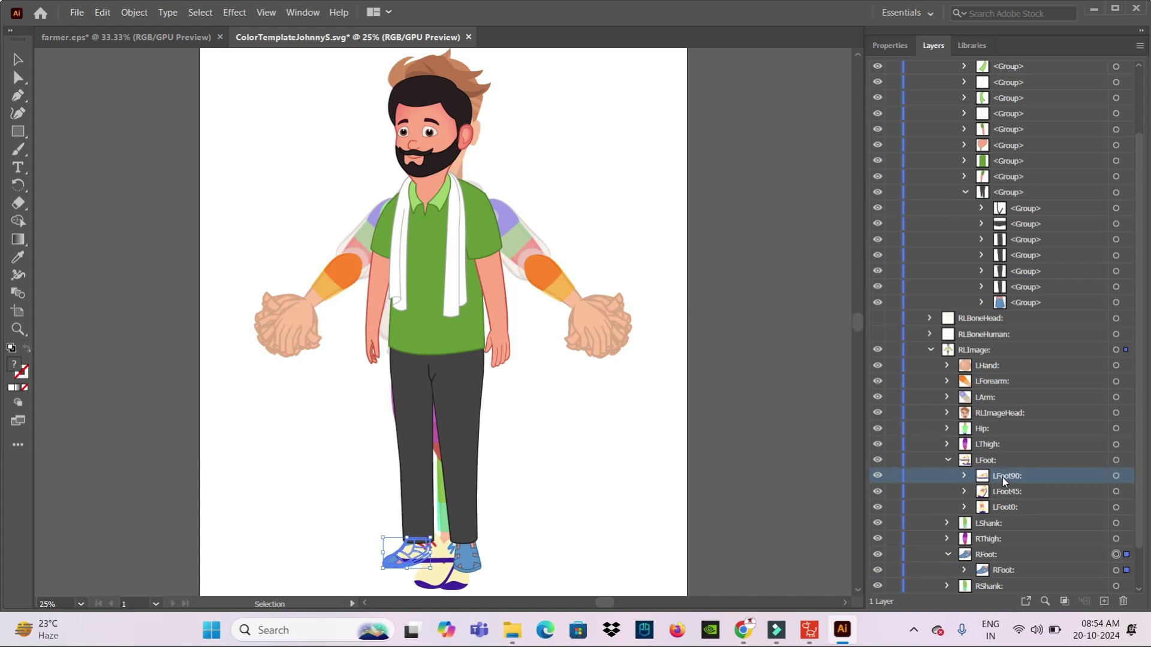
key(ctrl+x)
key(ctrl+v)
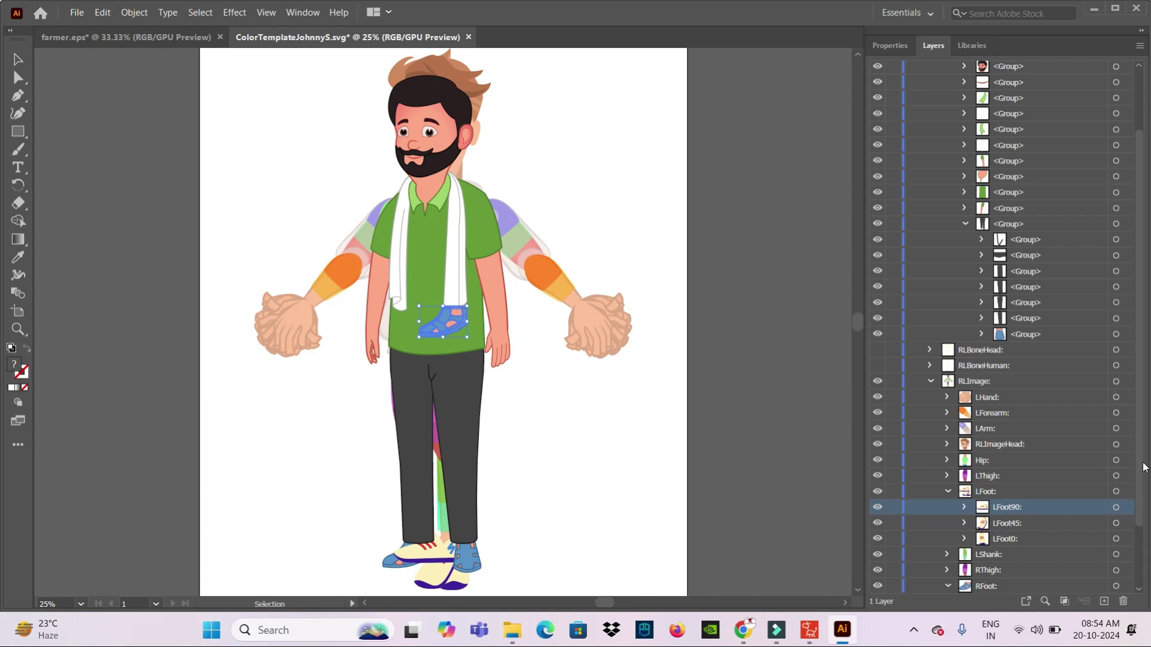
Move the pasted shoe layer into the LFoot90 sublayer
scroll(1143, 479, down, 3)
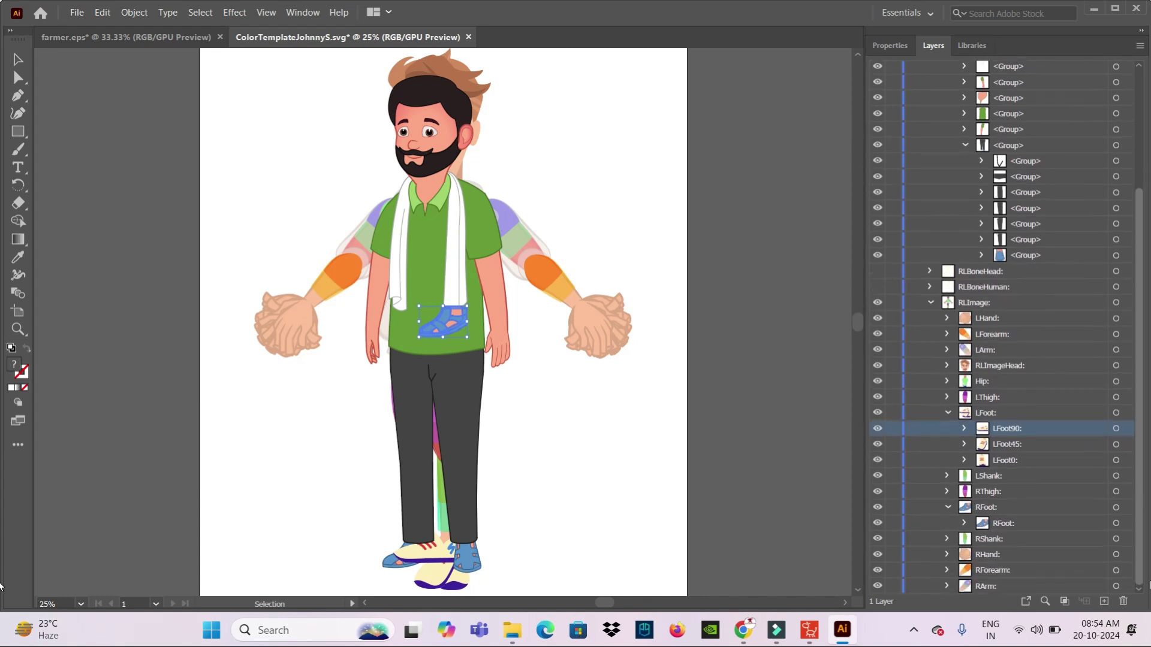
scroll(1053, 180, up, 3)
scroll(1053, 179, up, 2)
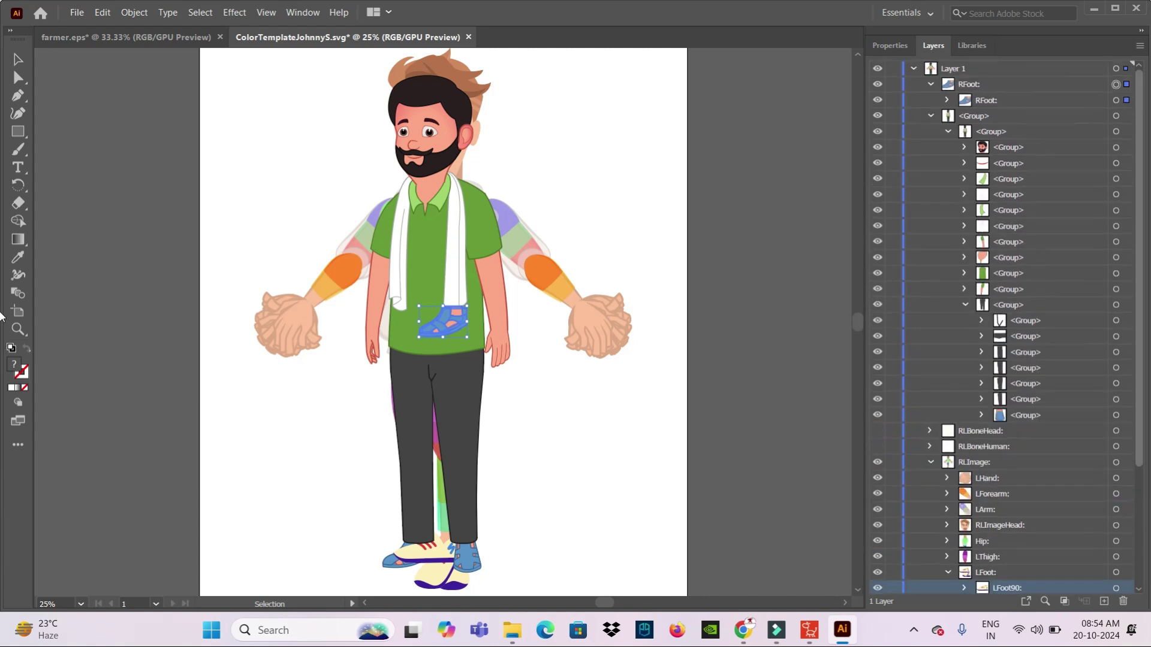
click(931, 84)
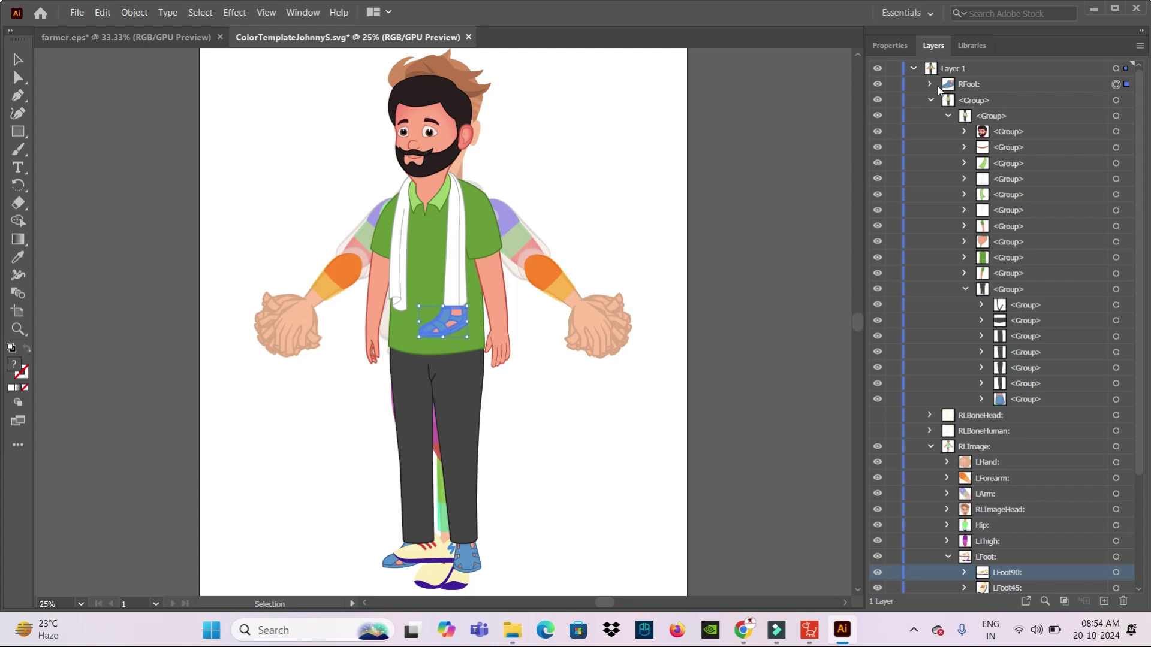
click(971, 89)
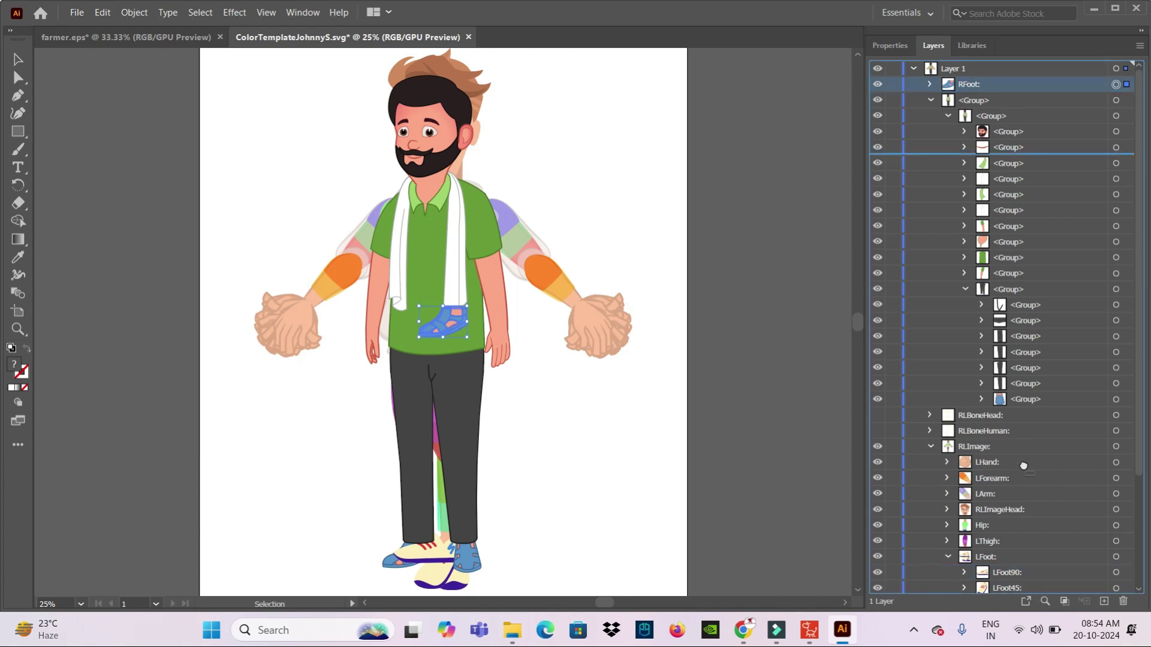
click(1007, 571)
drag(1007, 571, 1007, 572)
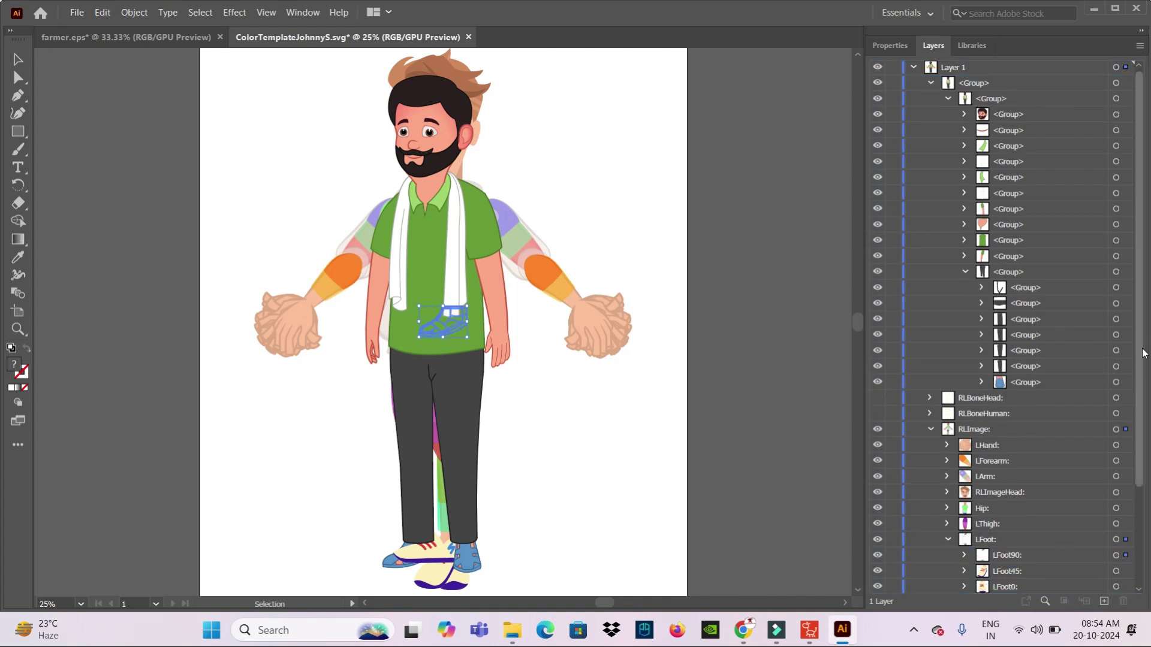
drag(1144, 350, 1143, 425)
scroll(1143, 436, down, 1)
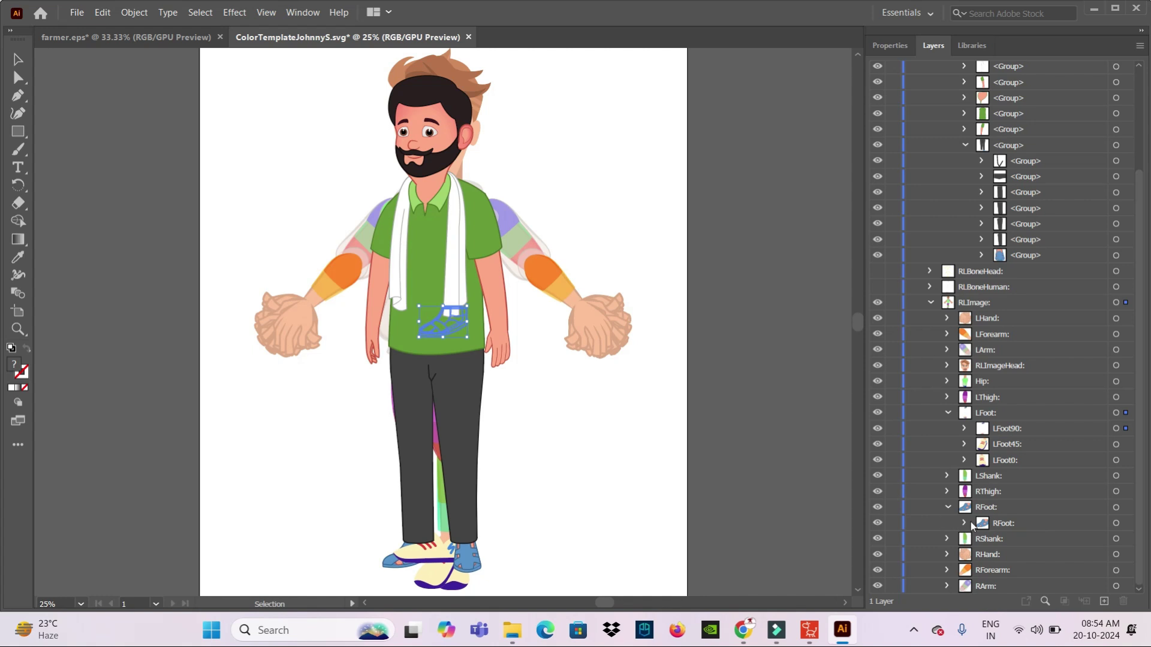
Toggle RFoot and LFoot90 visibility to compare the two shoes
click(877, 508)
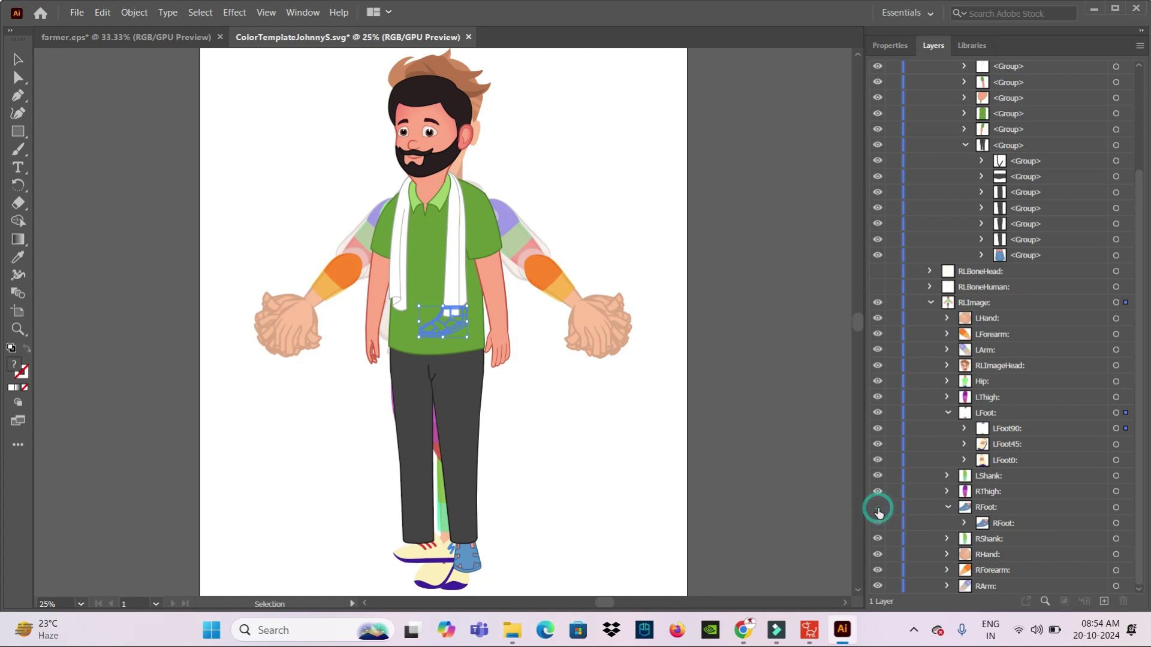
click(878, 508)
click(877, 508)
click(878, 509)
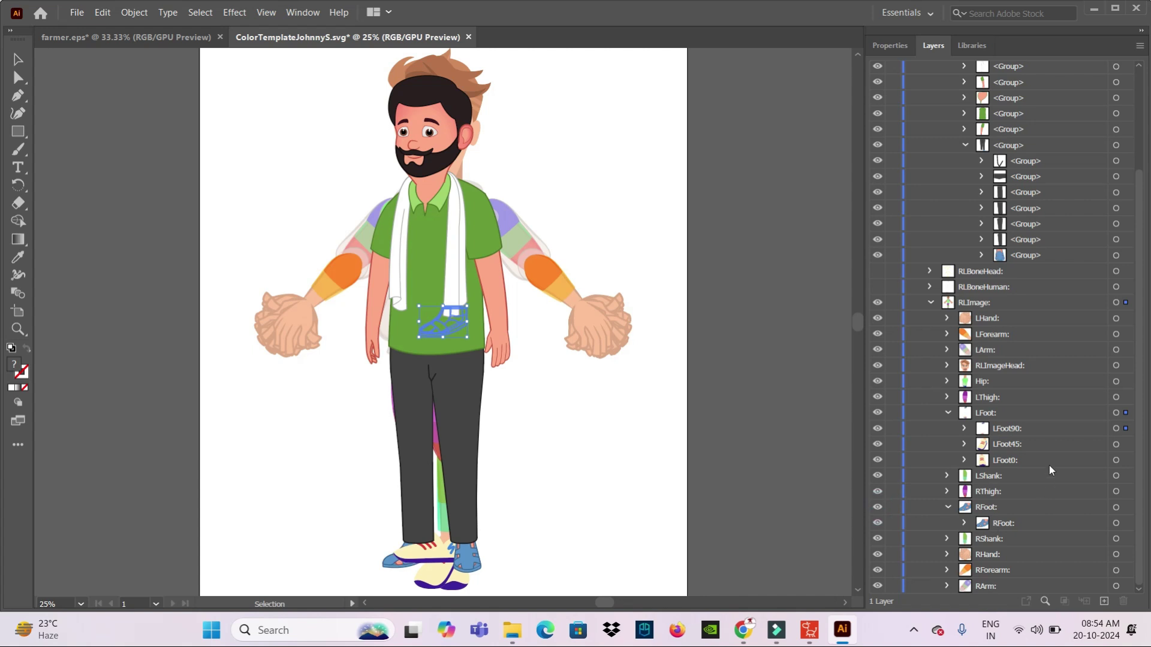
click(877, 430)
click(878, 429)
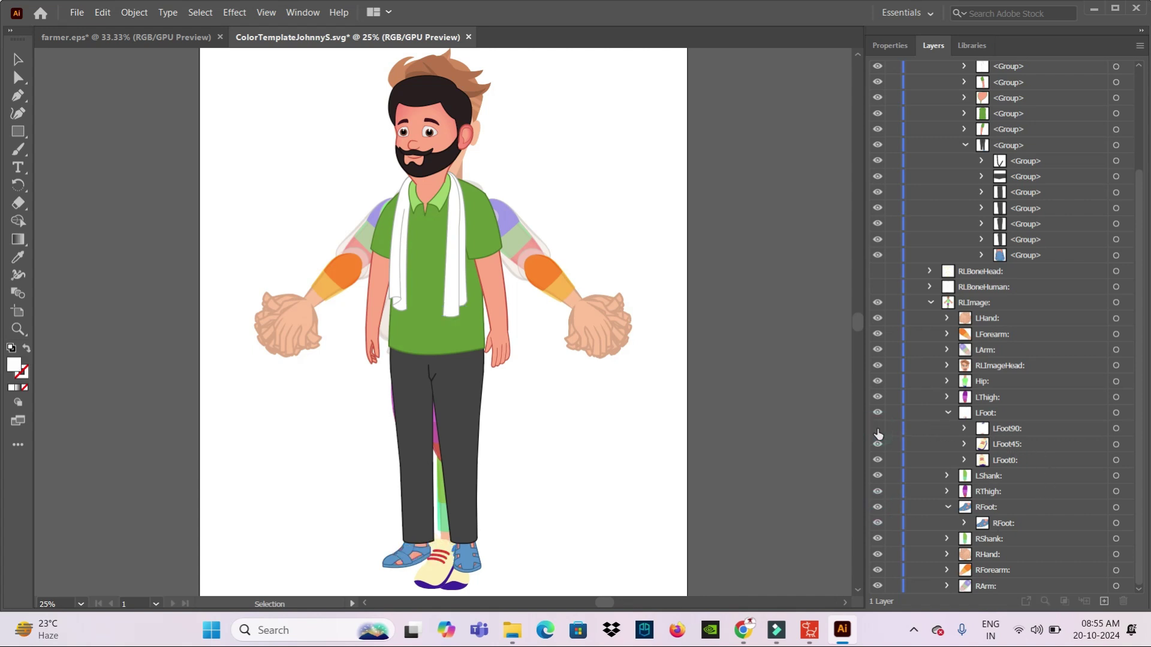
Delete the LFoot0 and LFoot45 placeholders and the white sneaker Foot_Side-2:(0) in LFoot90
click(1002, 460)
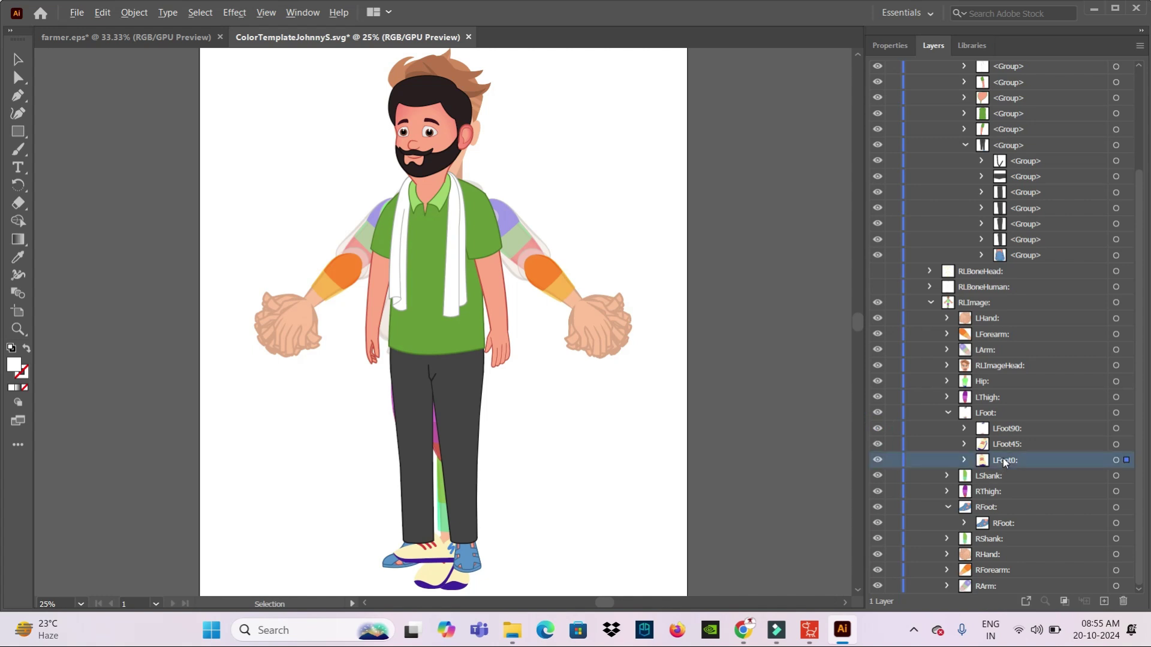
click(1123, 601)
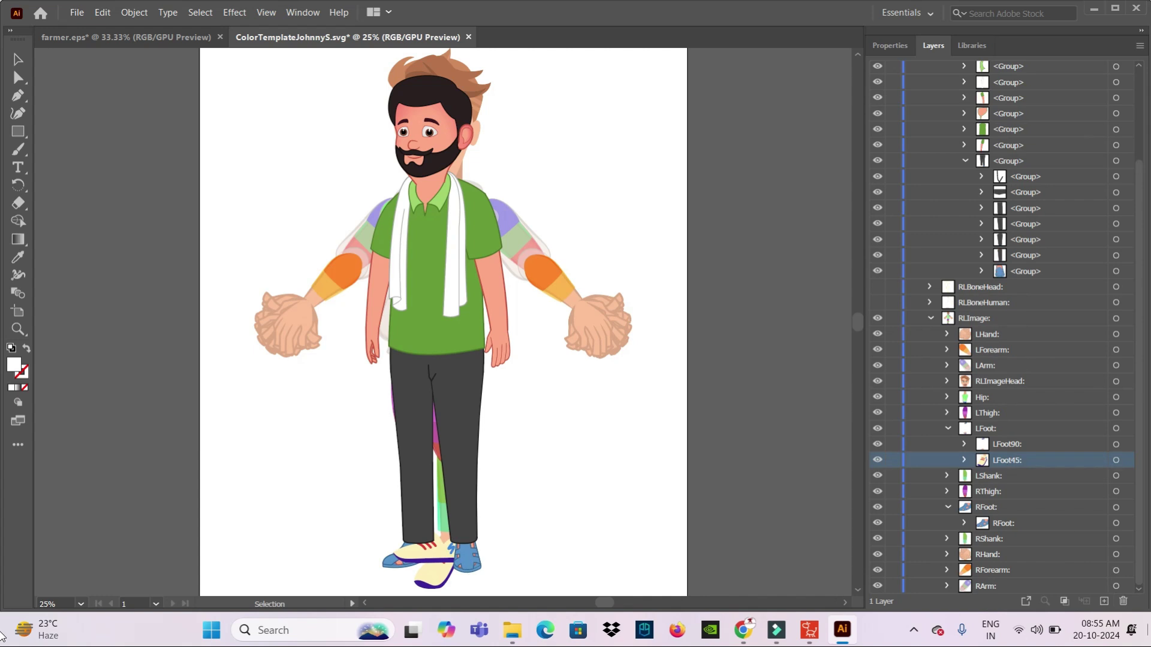
click(1124, 601)
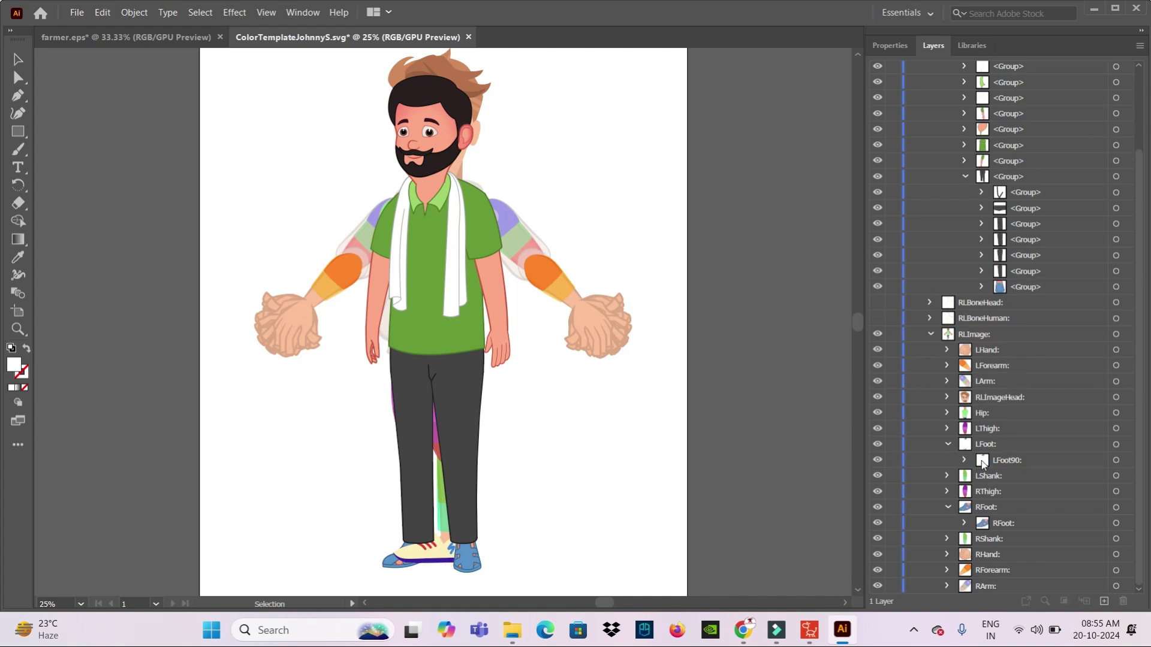
click(877, 460)
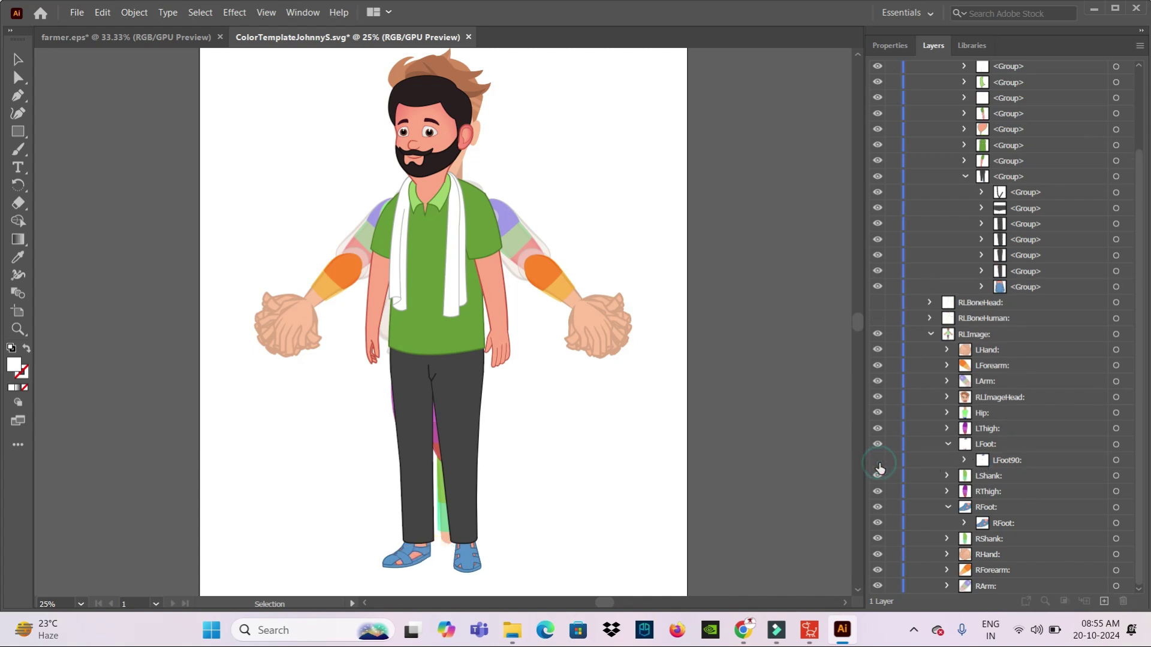
click(878, 460)
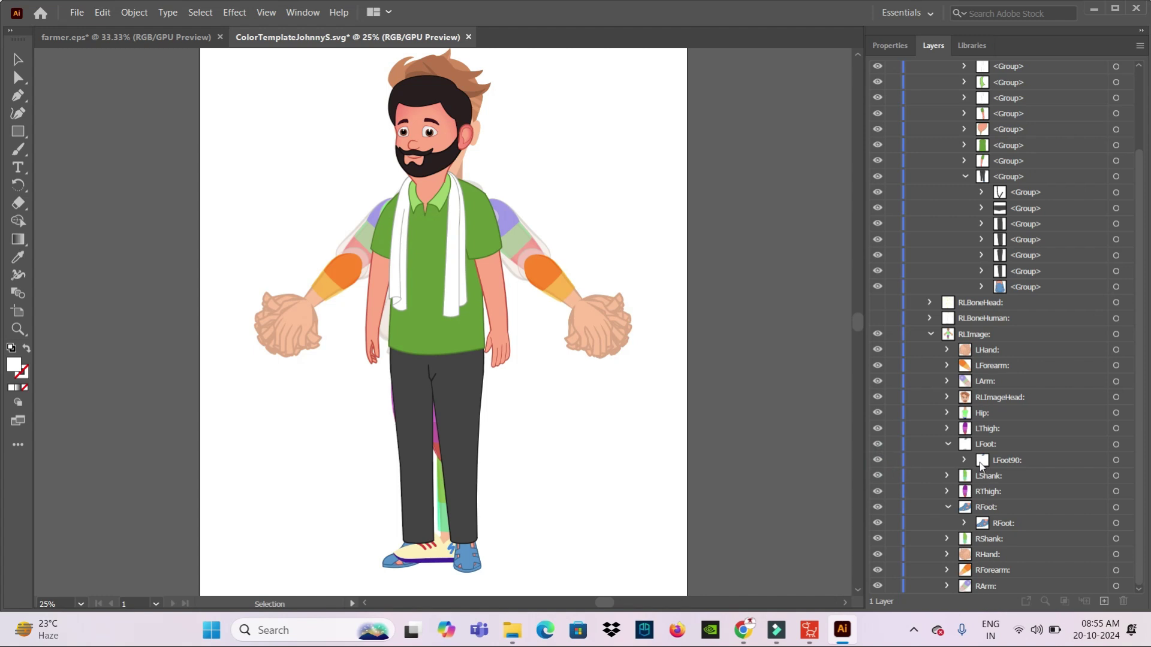
click(965, 460)
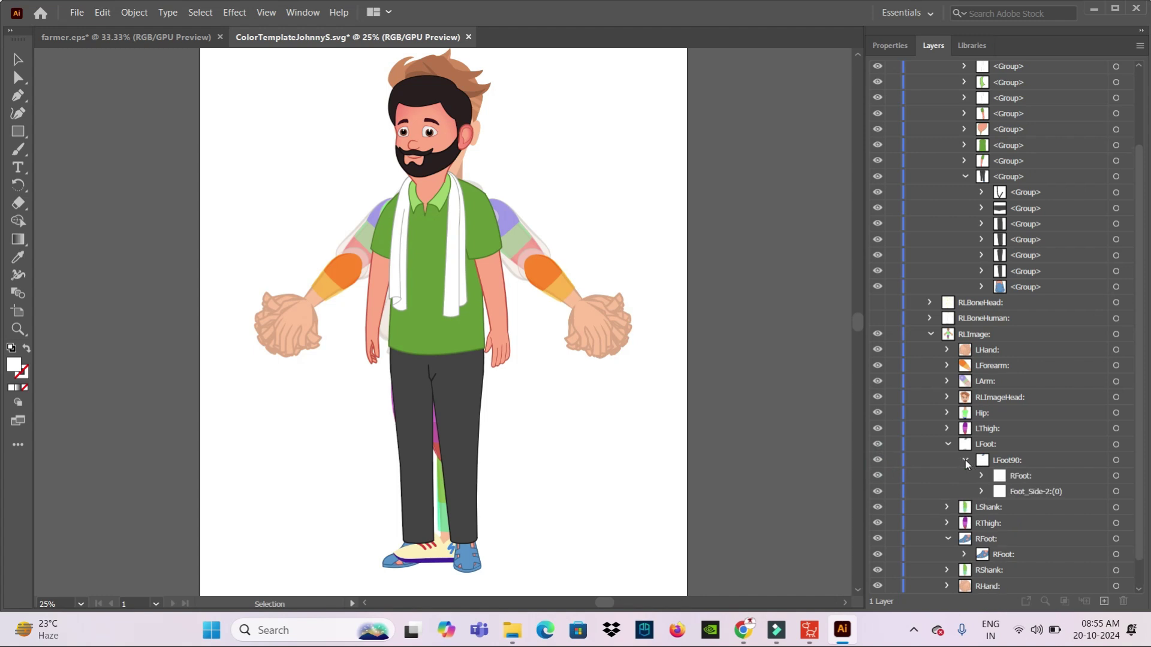
click(1026, 491)
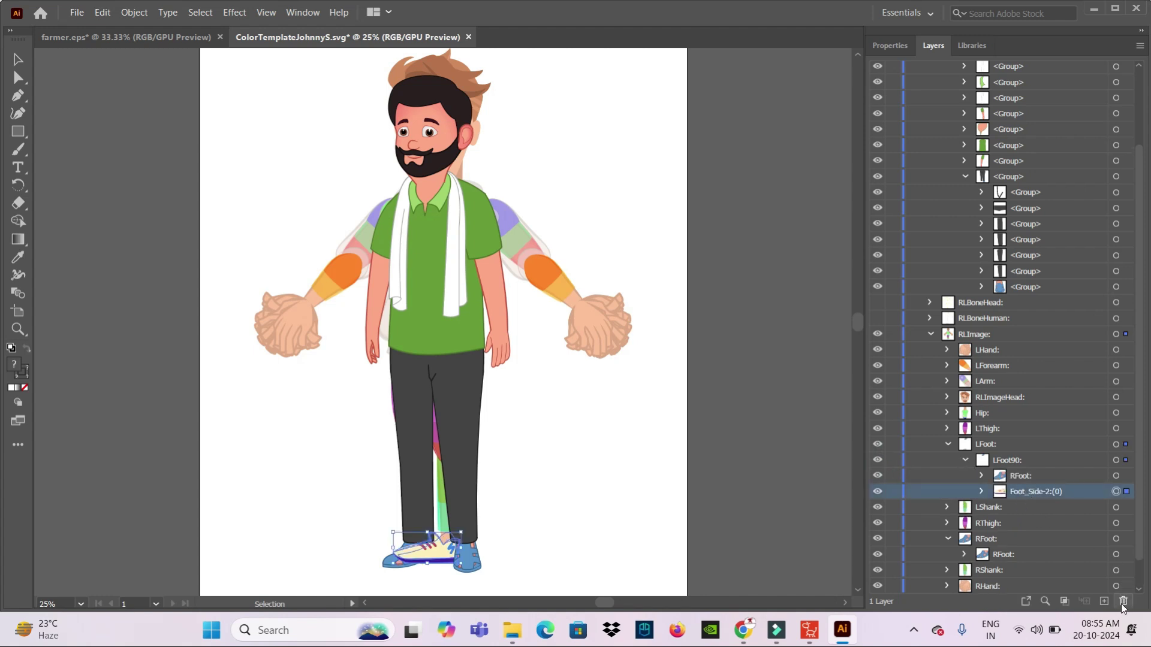
click(1124, 601)
Check the farmer's foot art in LFoot90 by toggling visibility, then collapse and select it
click(1019, 476)
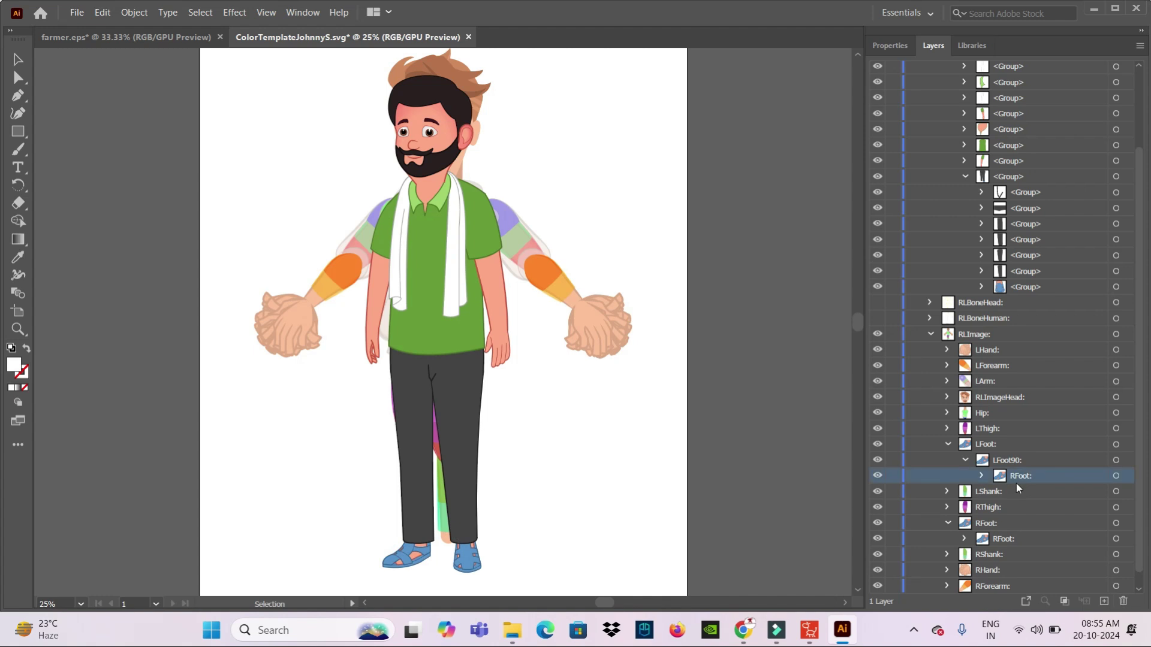
click(879, 477)
click(877, 477)
click(877, 476)
click(965, 460)
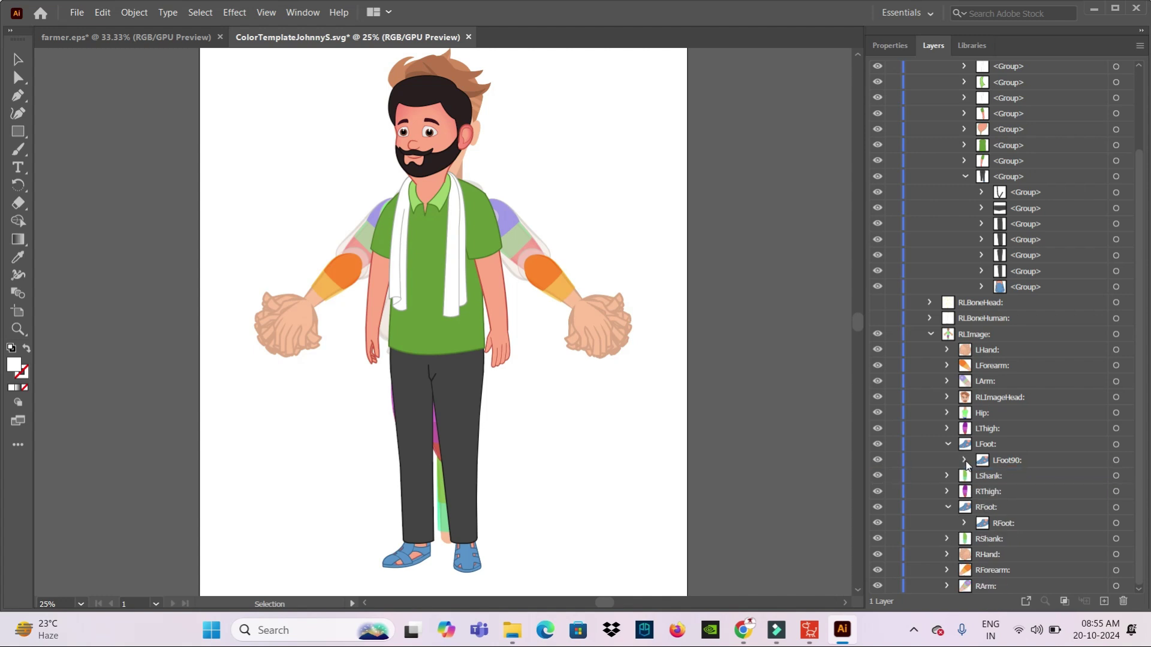
click(877, 460)
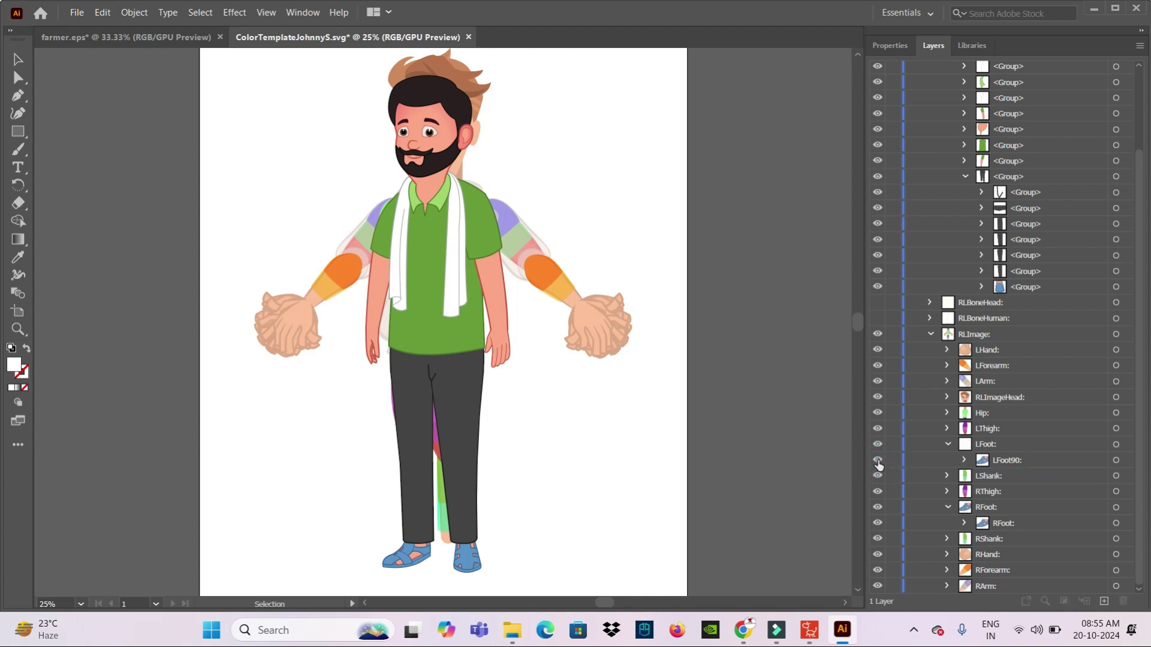
click(1009, 465)
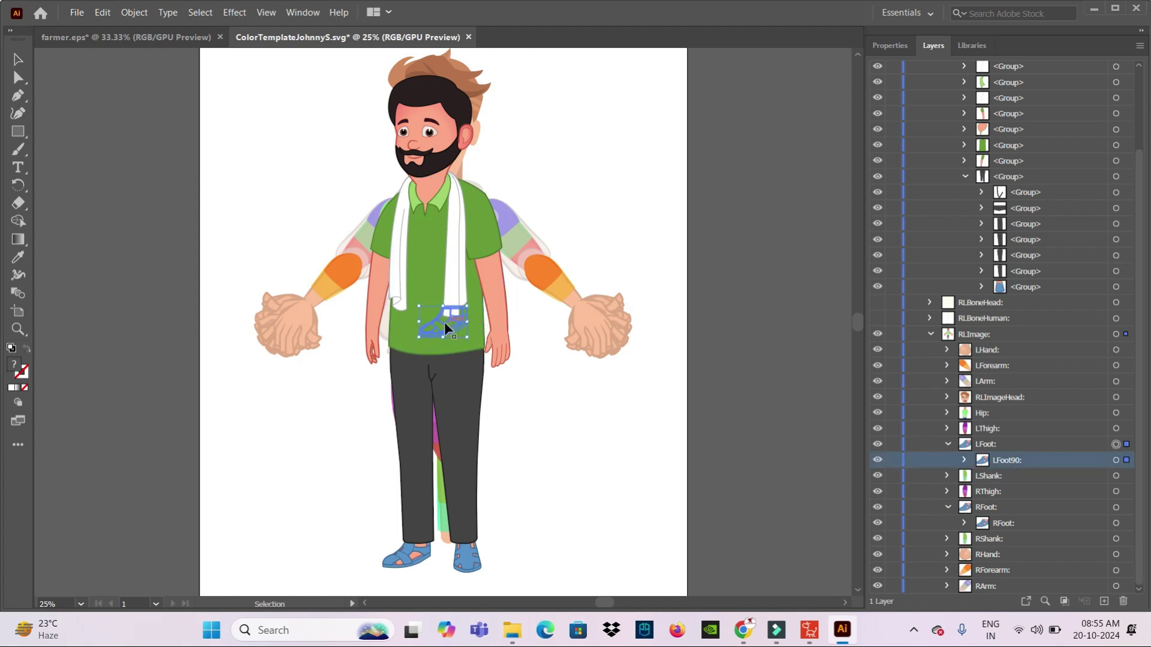
Move the LFoot90 side foot art down onto the leg and delete the leftover front-view foot group
mouse_move(444, 320)
mouse_down()
mouse_move(435, 543)
mouse_move(458, 561)
mouse_up()
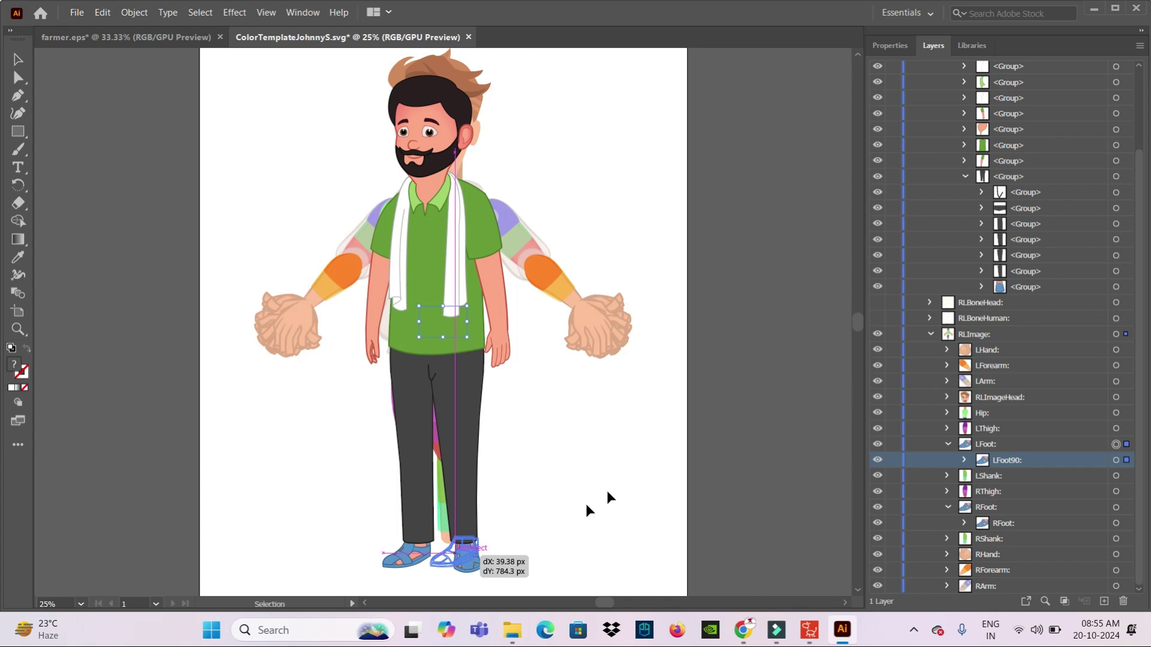
key(ctrl+equal)
key(ctrl+equal)
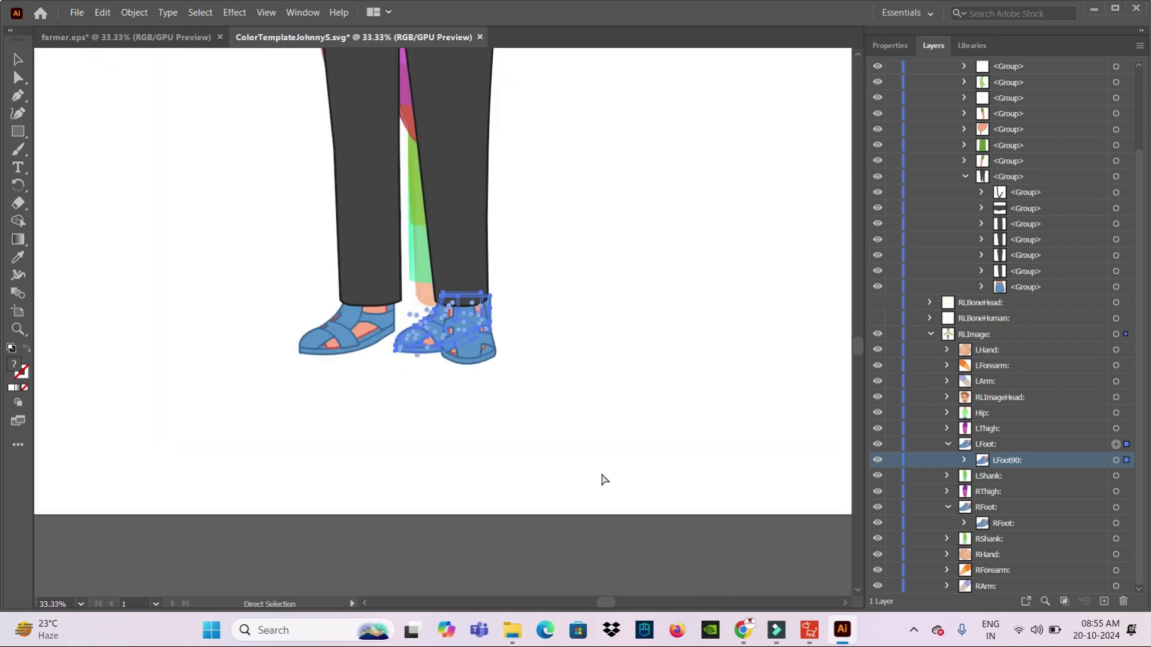
key(ctrl+equal)
key(ctrl+equal)
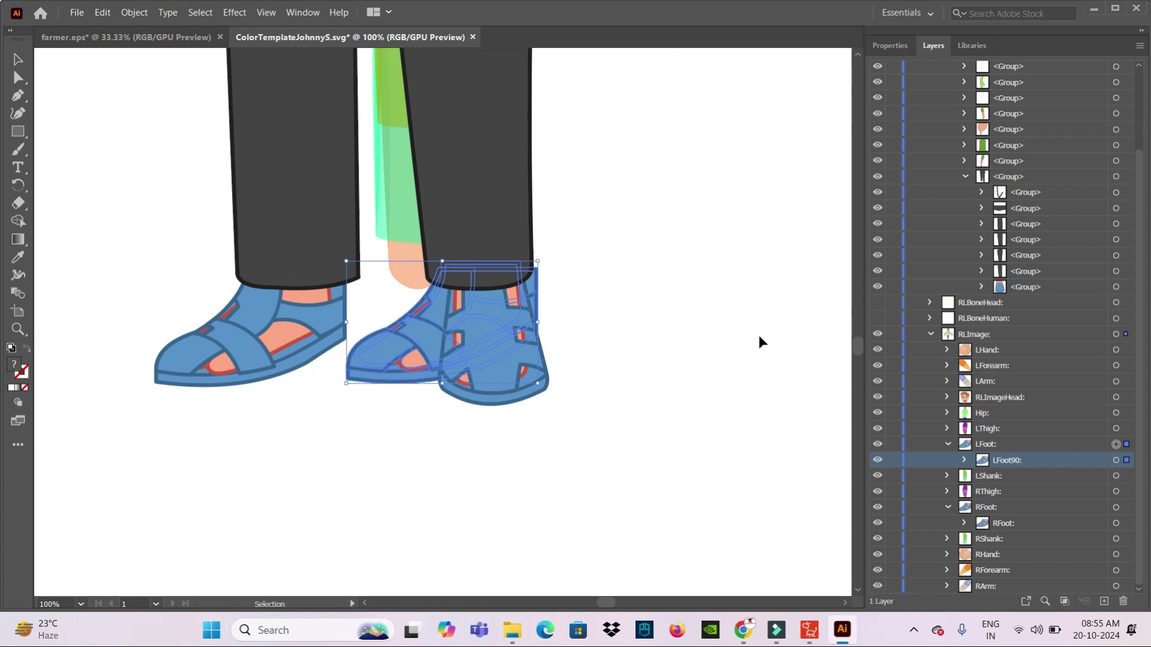
click(1036, 289)
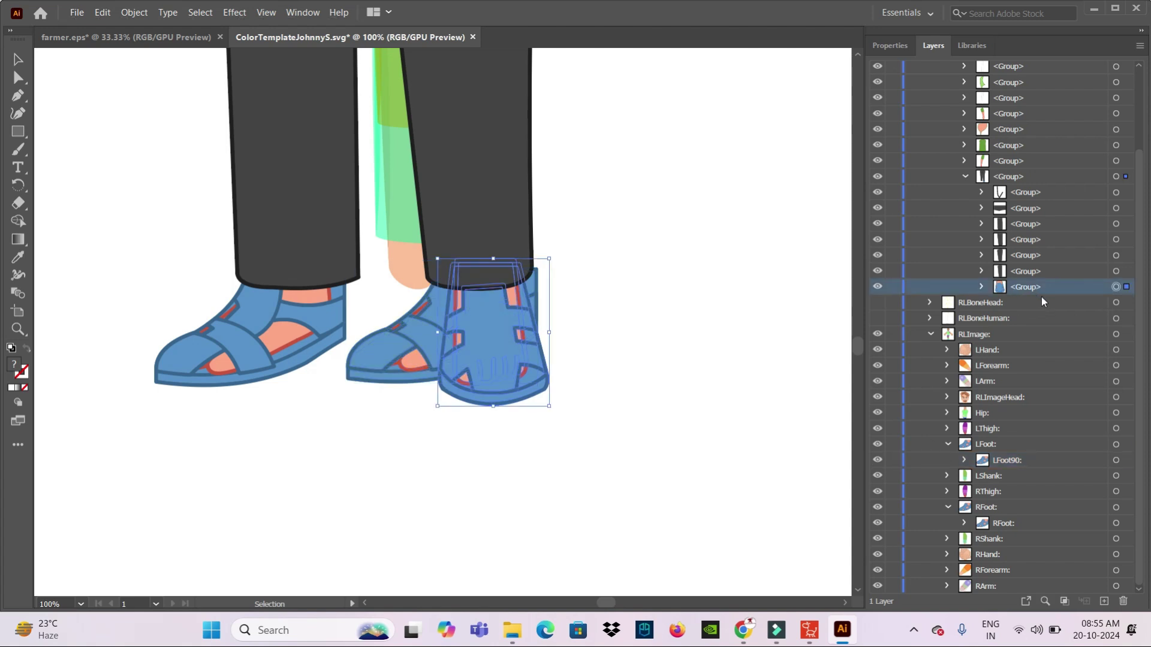
click(1123, 601)
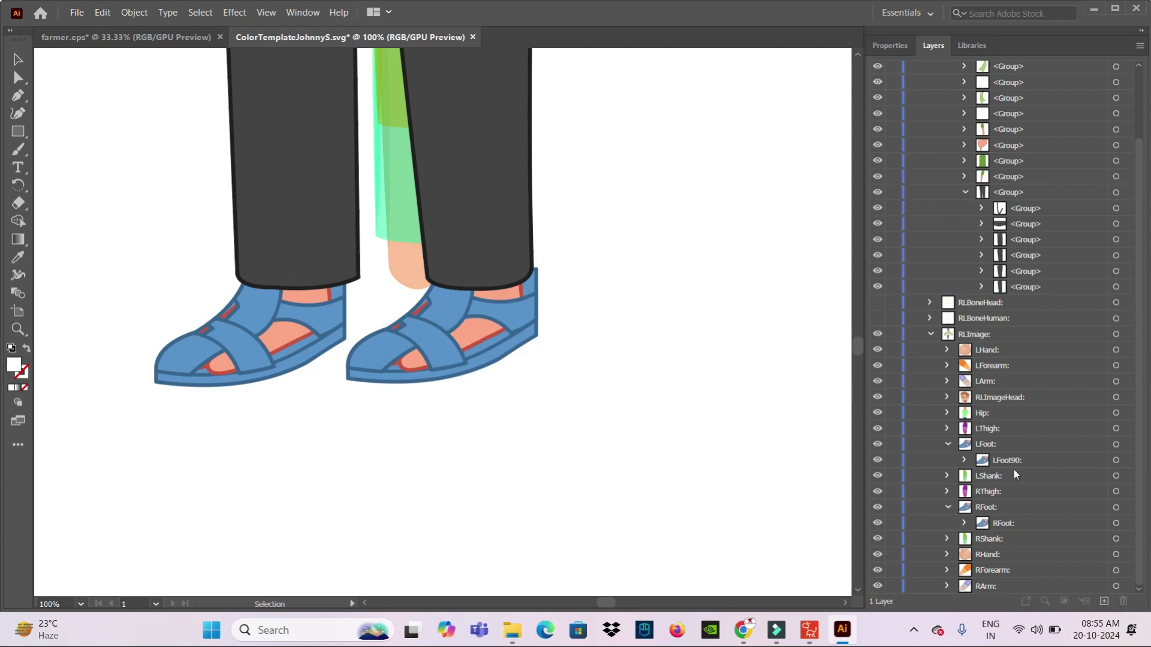
Shift the LFoot sandal left under the trouser leg and zoom out to check both legs
click(994, 444)
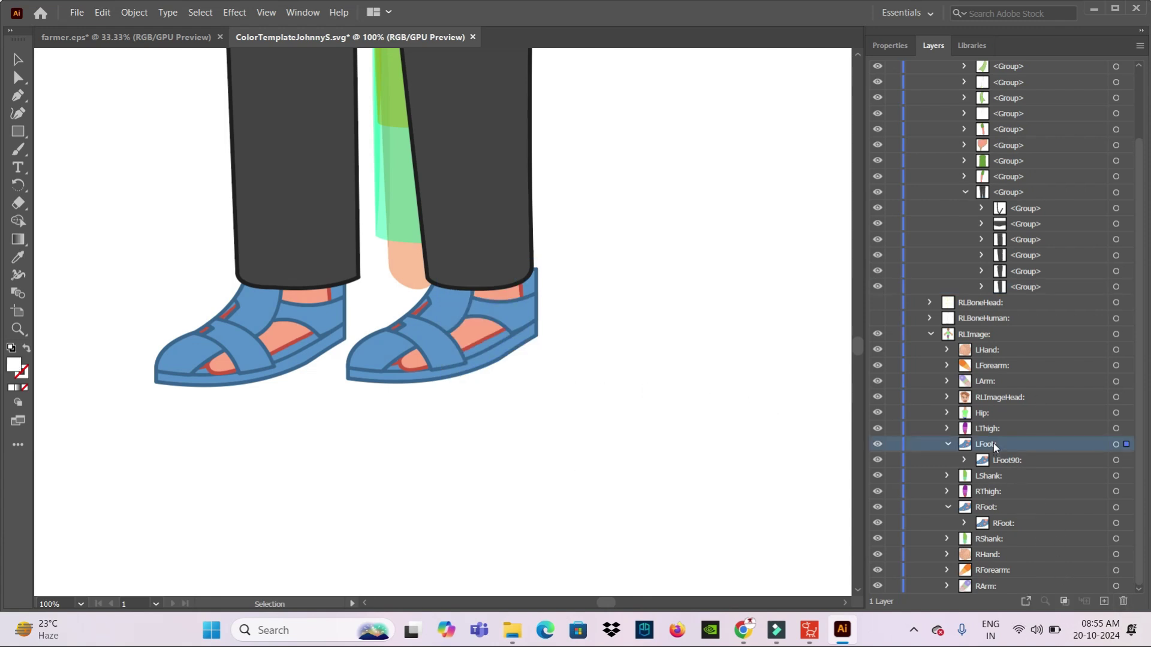
drag(498, 318, 482, 326)
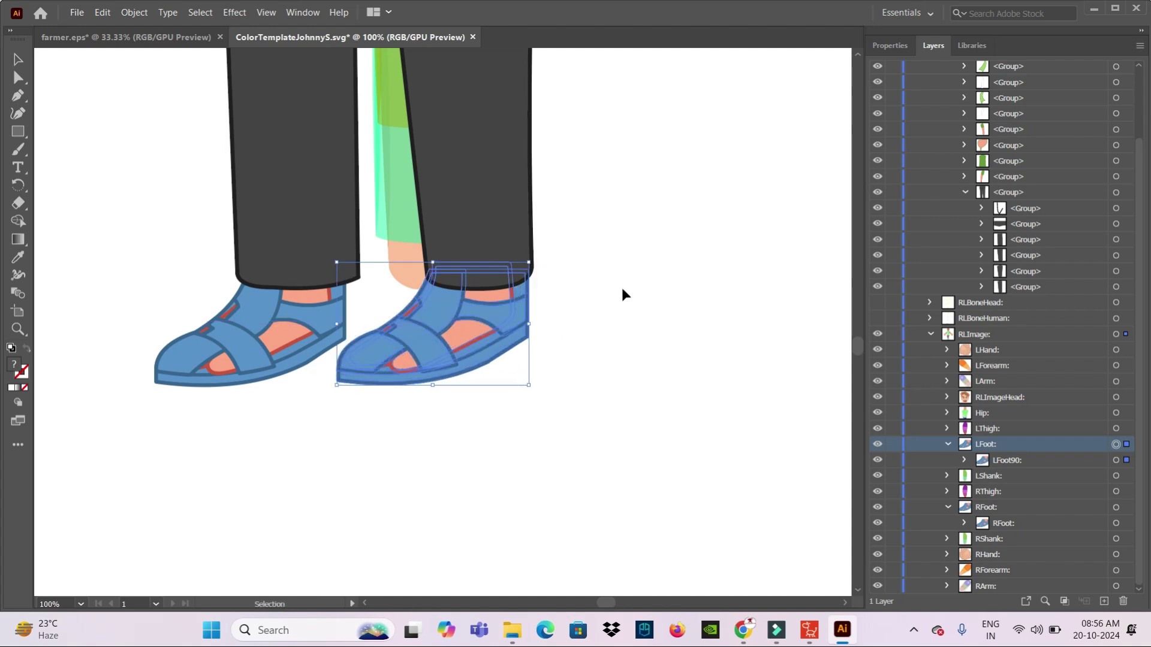
click(621, 290)
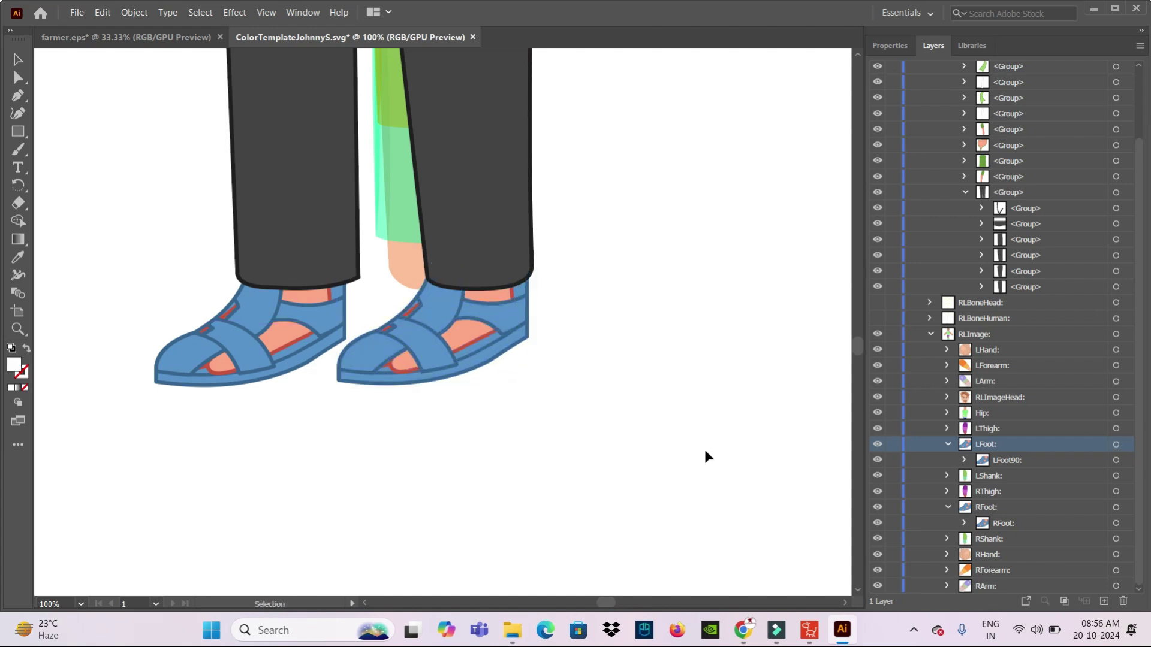
scroll(705, 451, up, 1)
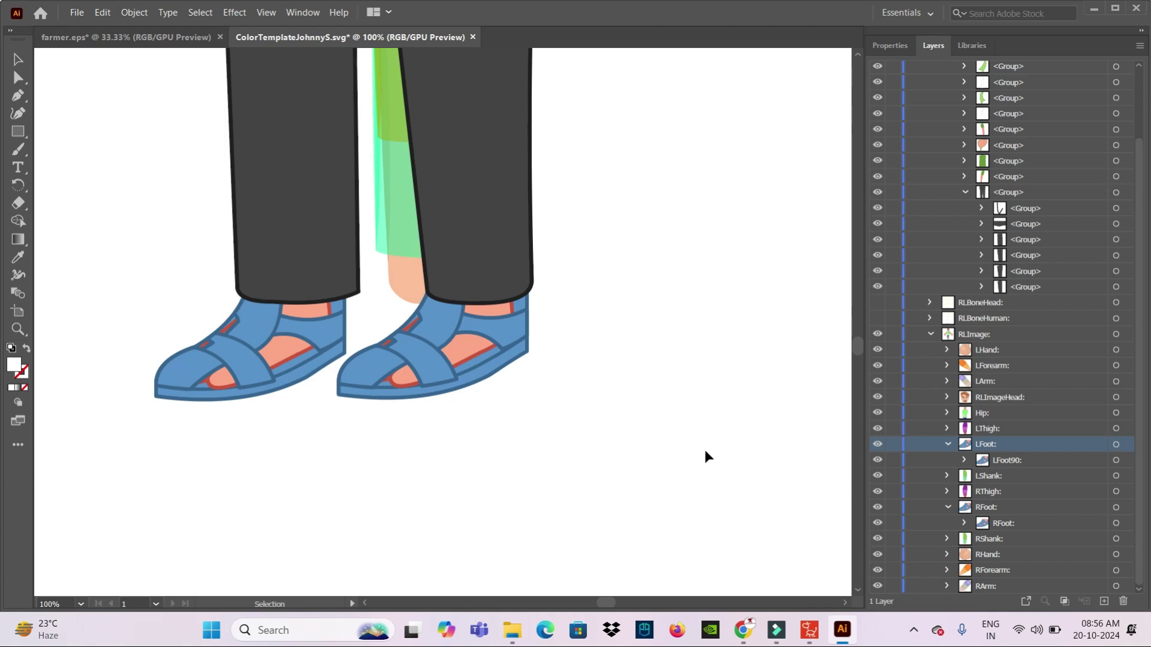
scroll(705, 451, up, 2)
scroll(701, 449, up, 1)
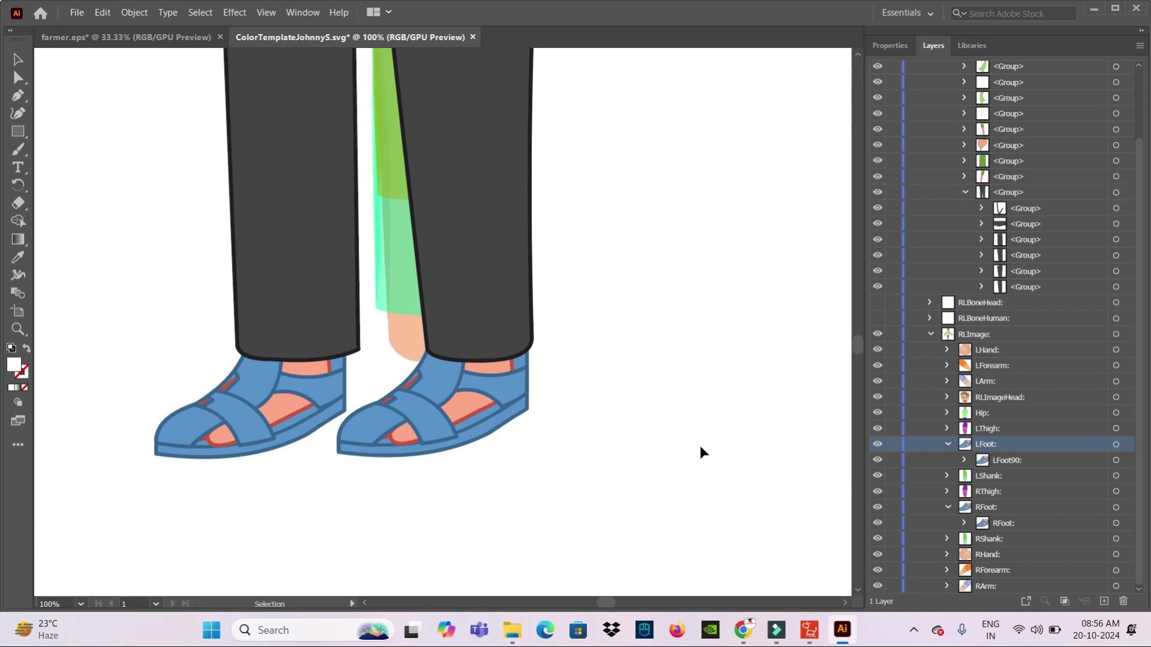
click(461, 404)
scroll(715, 459, up, 2)
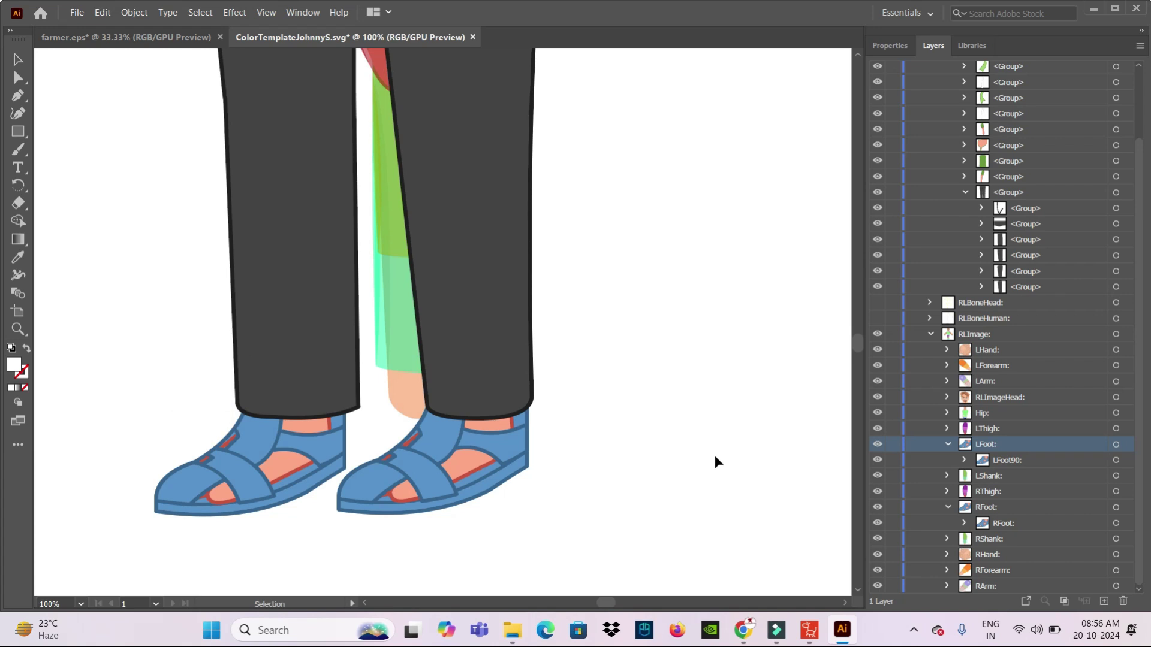
key(ctrl+minus)
key(ctrl+minus)
Preview the leg placeholder under the pants by toggling visibility, then hide the green shirt group
drag(595, 303, 567, 433)
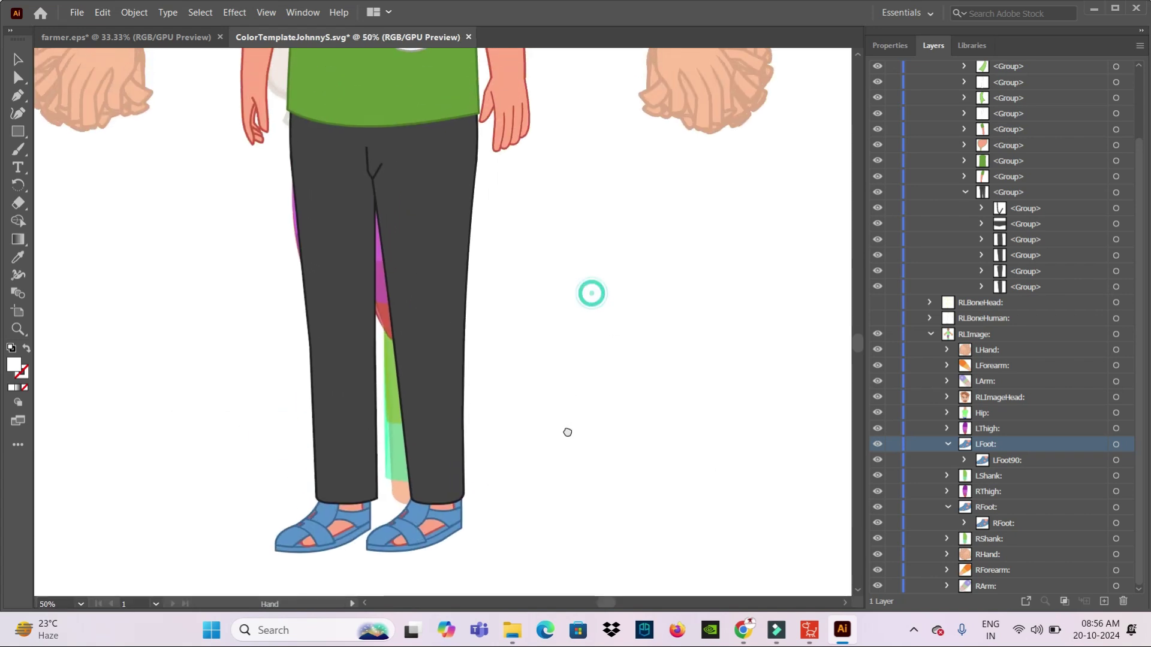
click(877, 287)
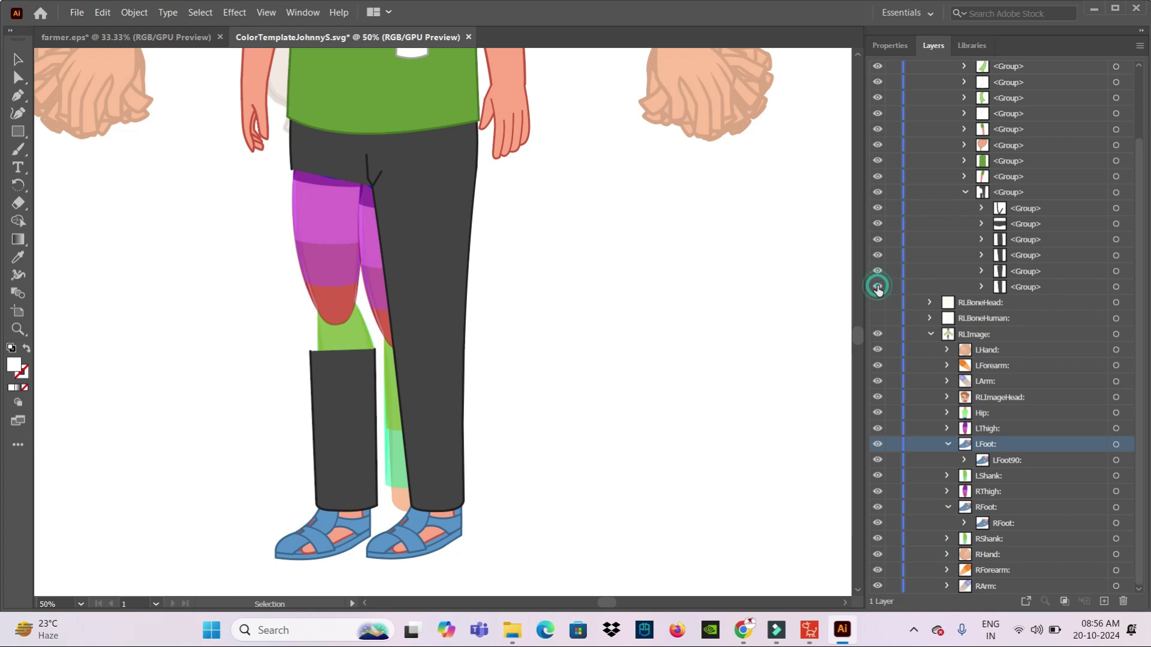
click(877, 288)
click(877, 287)
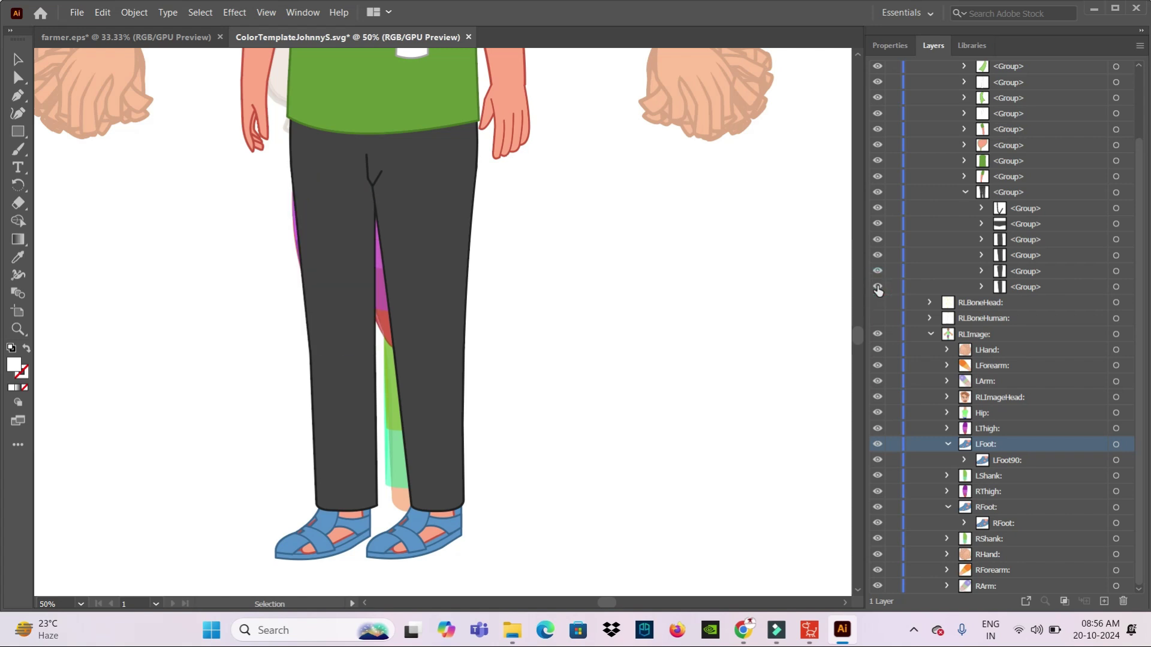
click(877, 288)
click(877, 288)
click(878, 161)
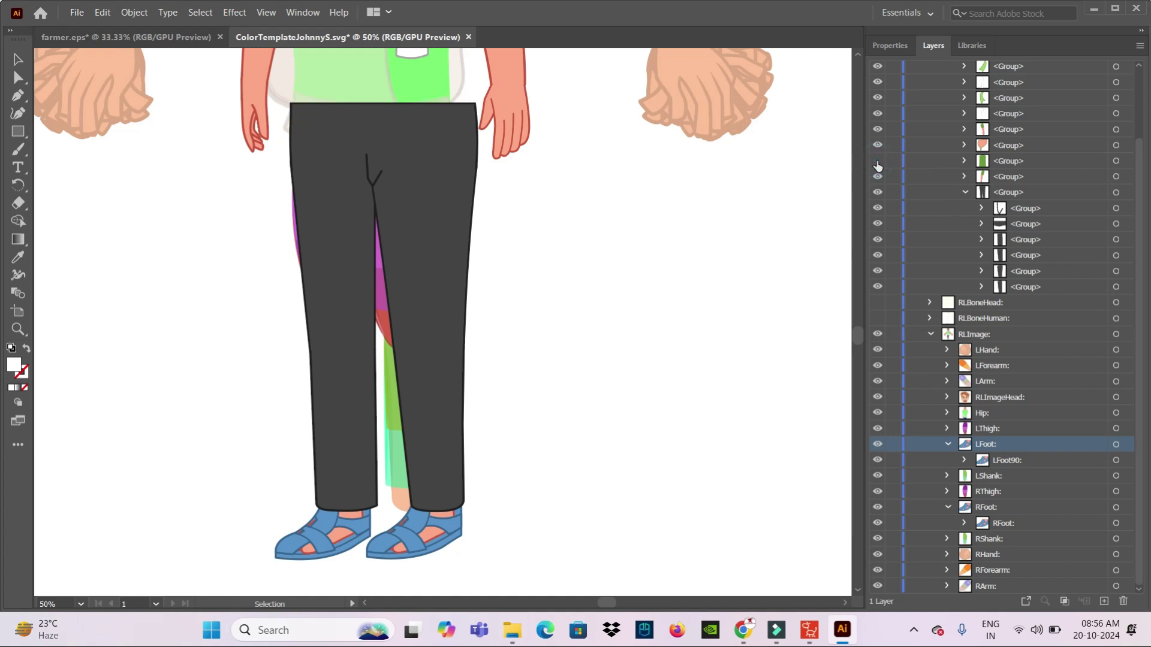
click(878, 162)
click(878, 162)
click(877, 162)
Identify the pants groups by toggling visibility and select the upper pants piece on the left leg
click(878, 288)
click(877, 288)
click(878, 288)
click(1026, 286)
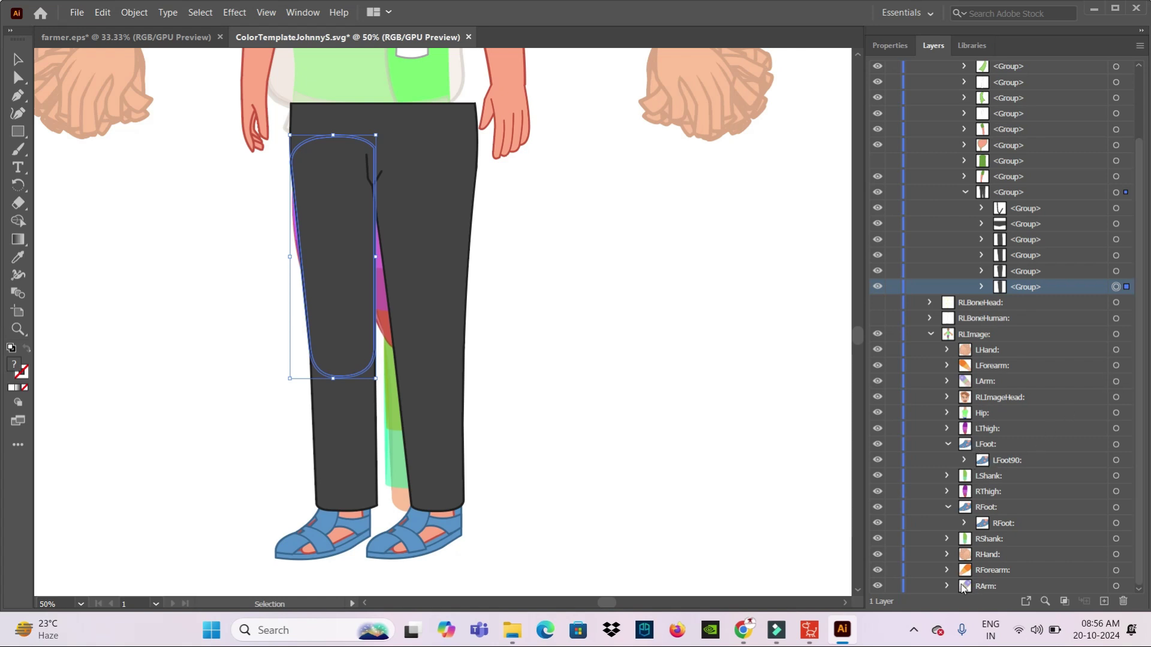
Toggle the LThigh and RThigh placeholders to see where they sit, then select the LThigh layer
click(876, 429)
click(877, 429)
click(877, 429)
click(877, 429)
click(877, 429)
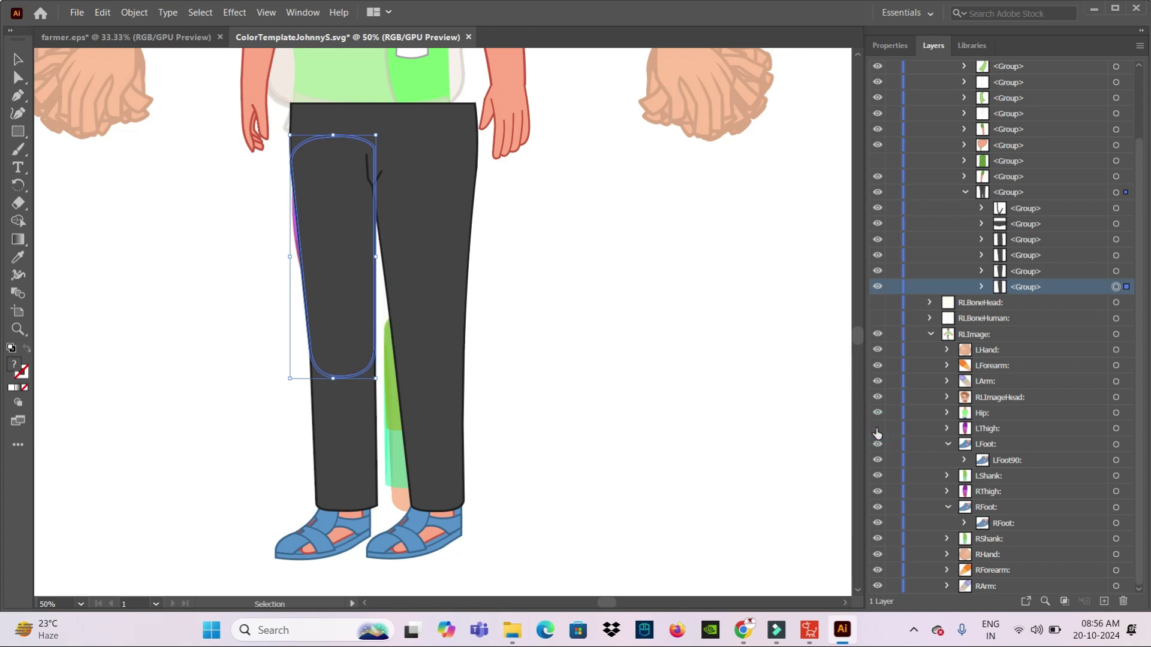
click(877, 429)
click(877, 491)
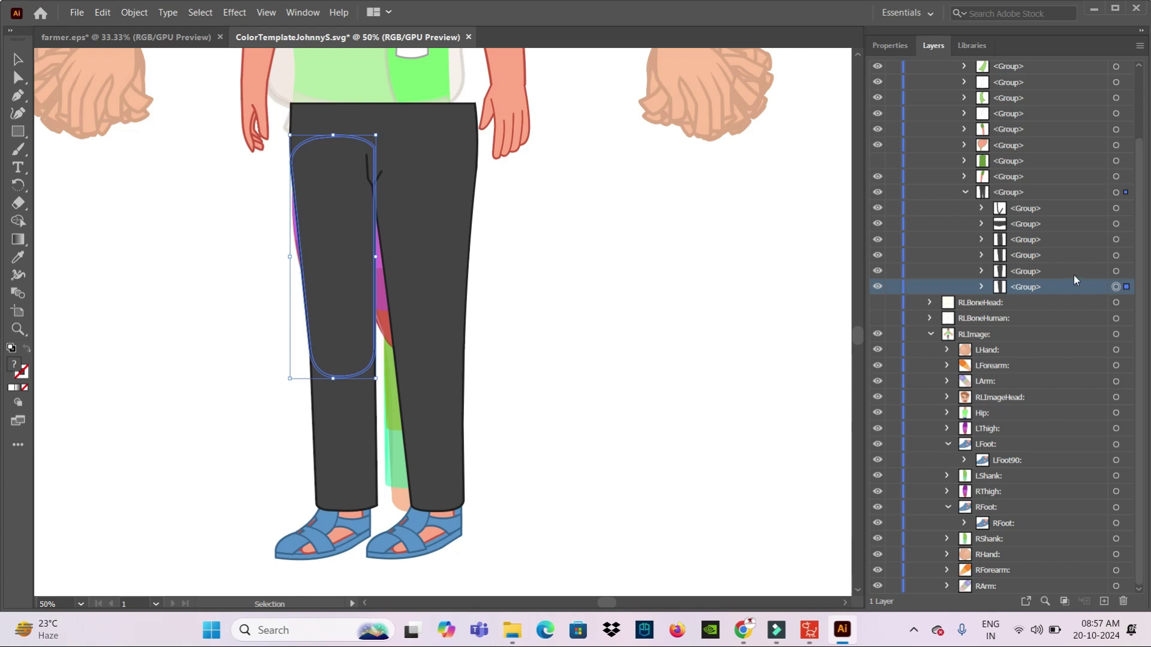
click(987, 428)
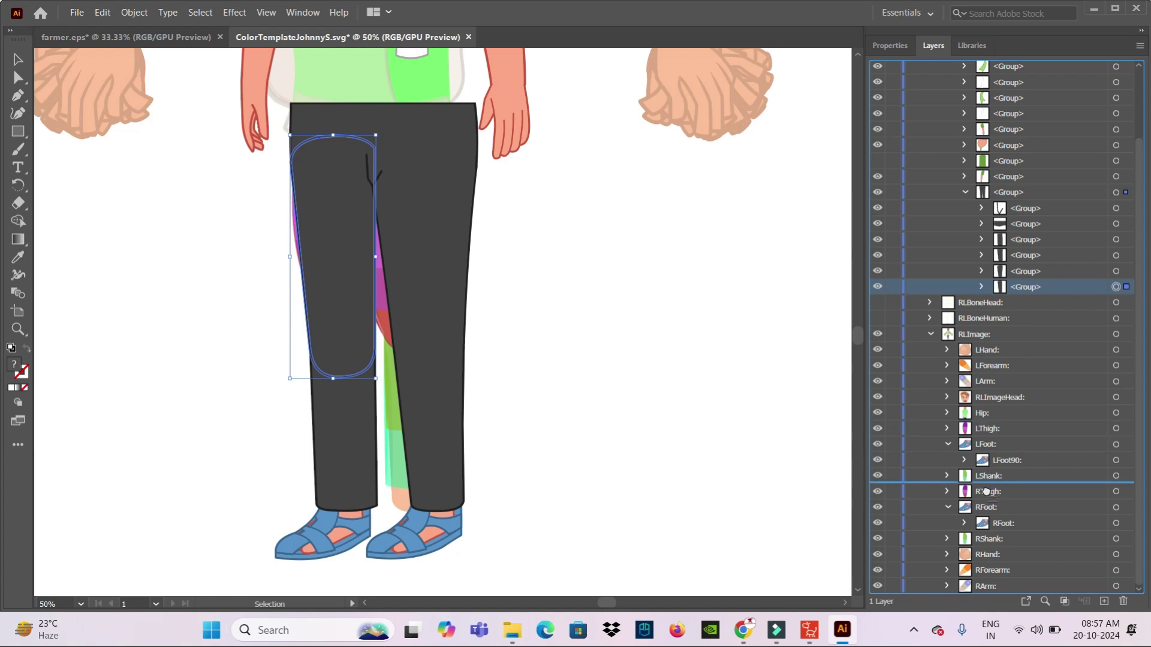
Expand the RThigh layer and delete its placeholder thigh artwork
drag(988, 428, 985, 492)
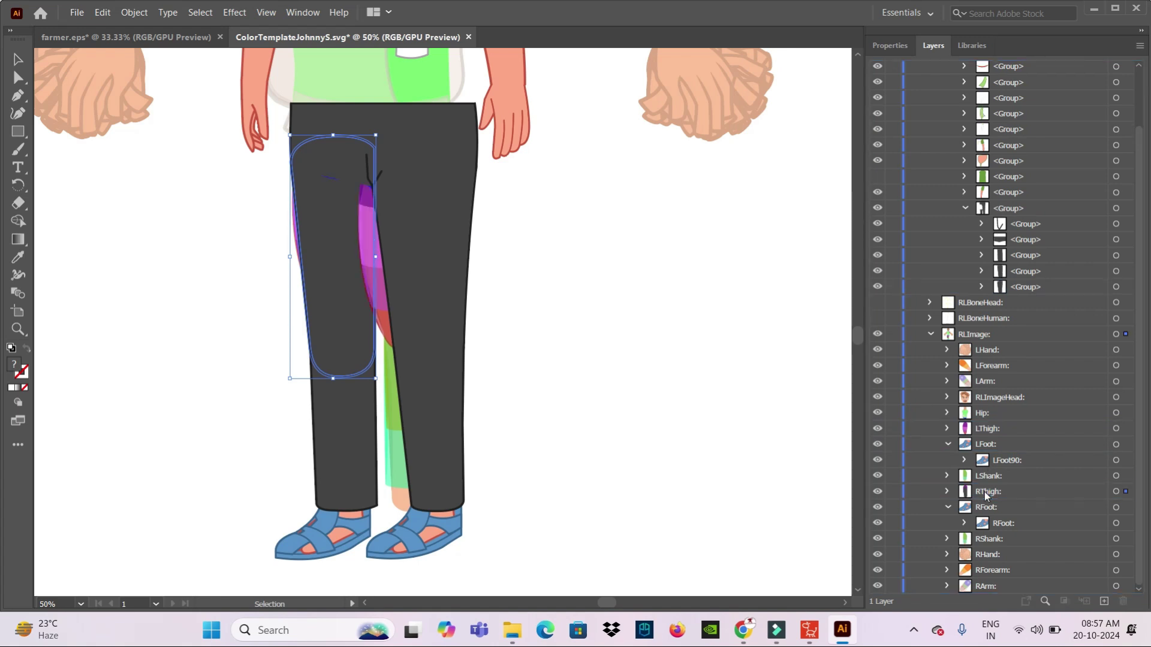
click(947, 491)
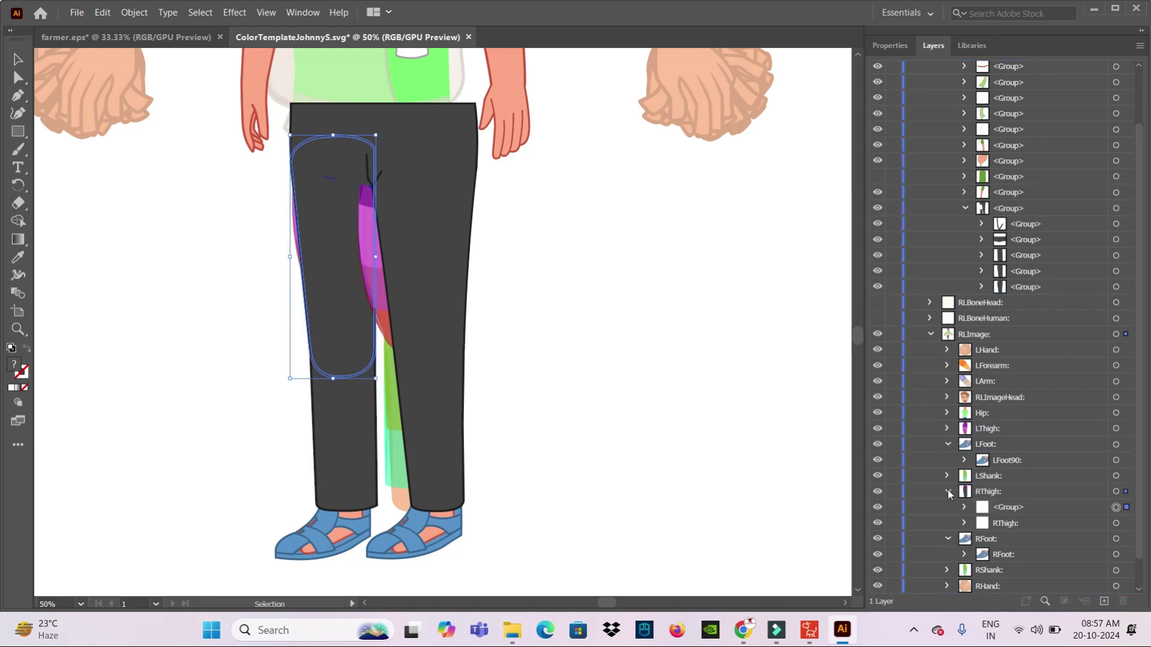
click(1003, 523)
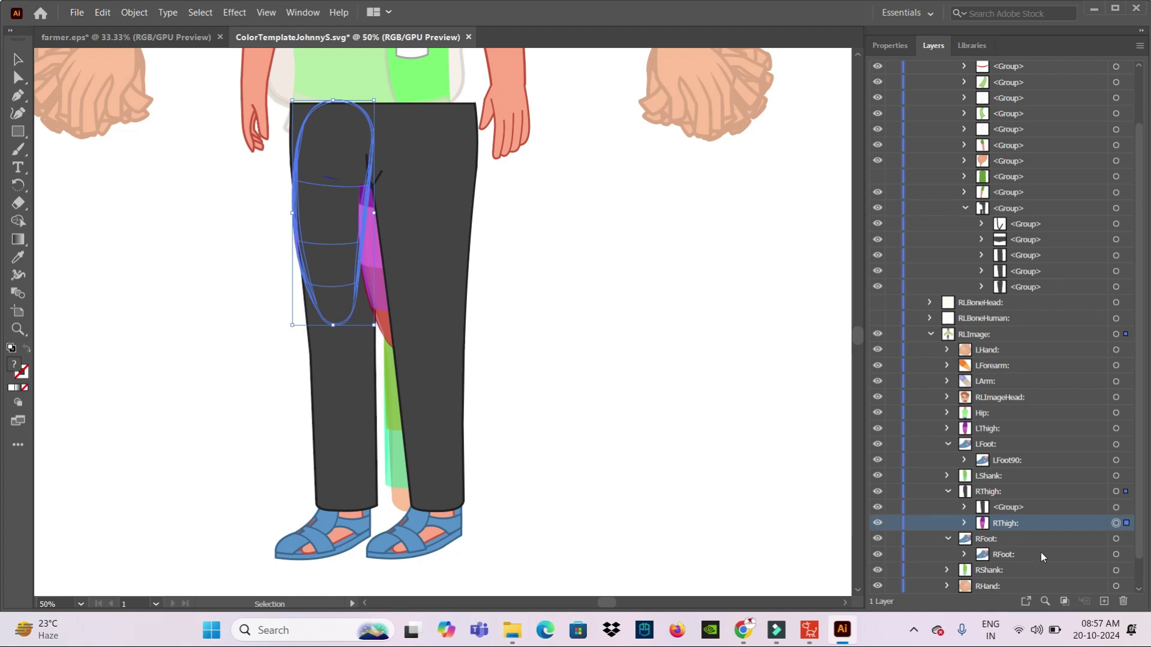
click(1122, 601)
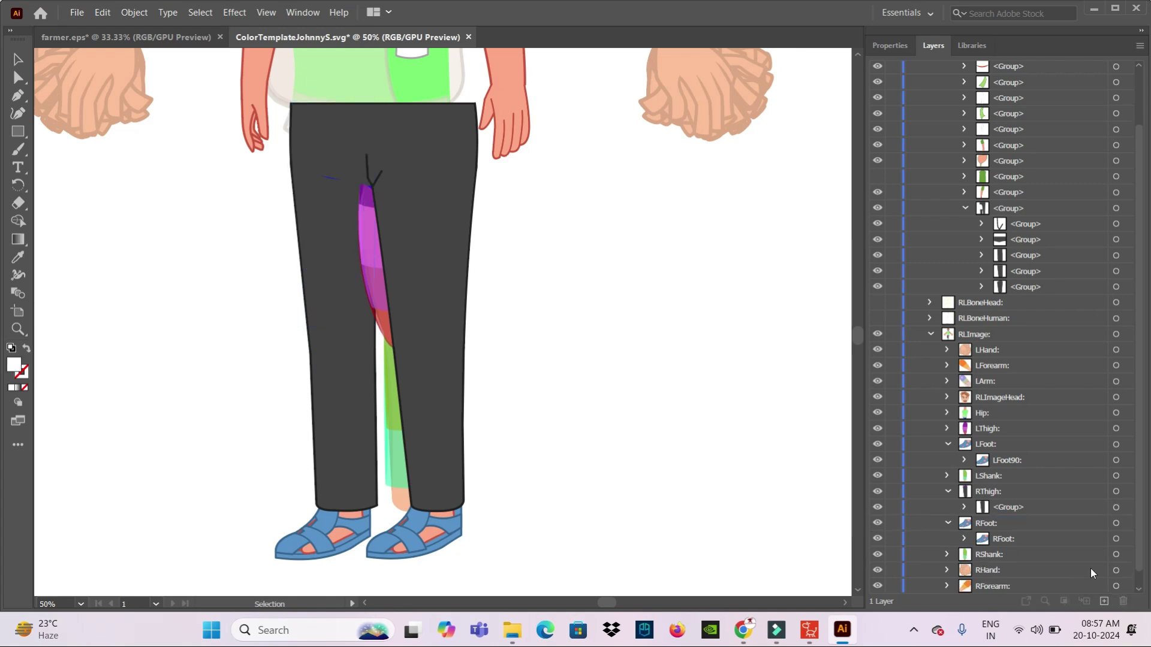
Move the thigh pants group into the LThigh layer, then check and expand LThigh
click(876, 289)
click(876, 289)
click(1021, 290)
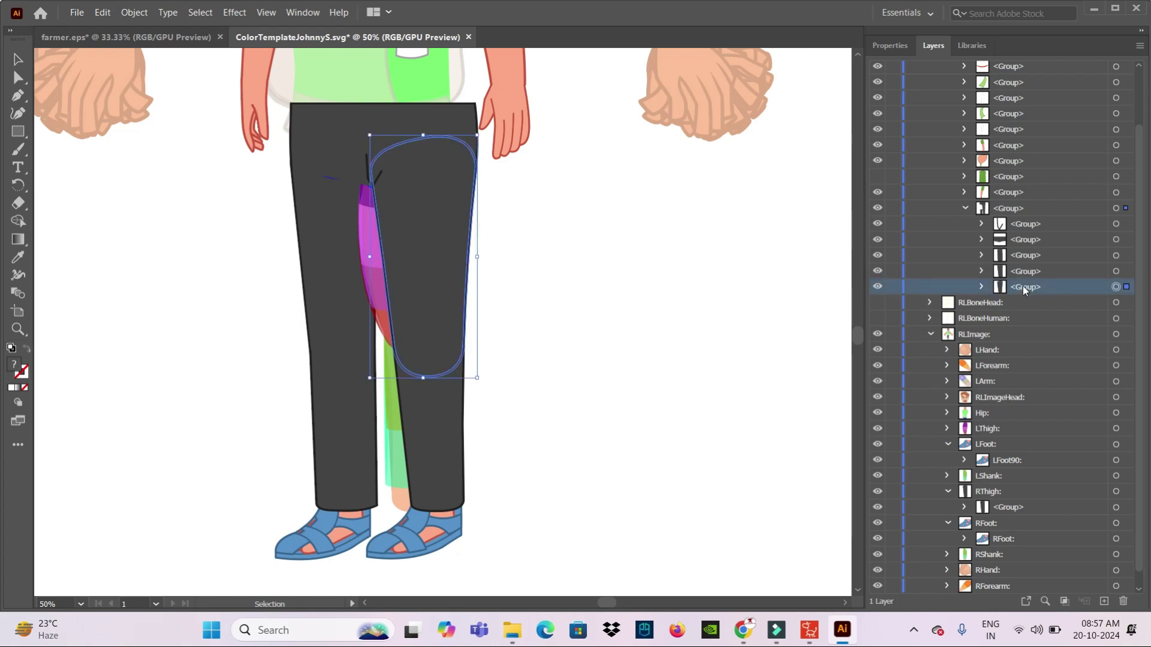
drag(1024, 290, 1001, 429)
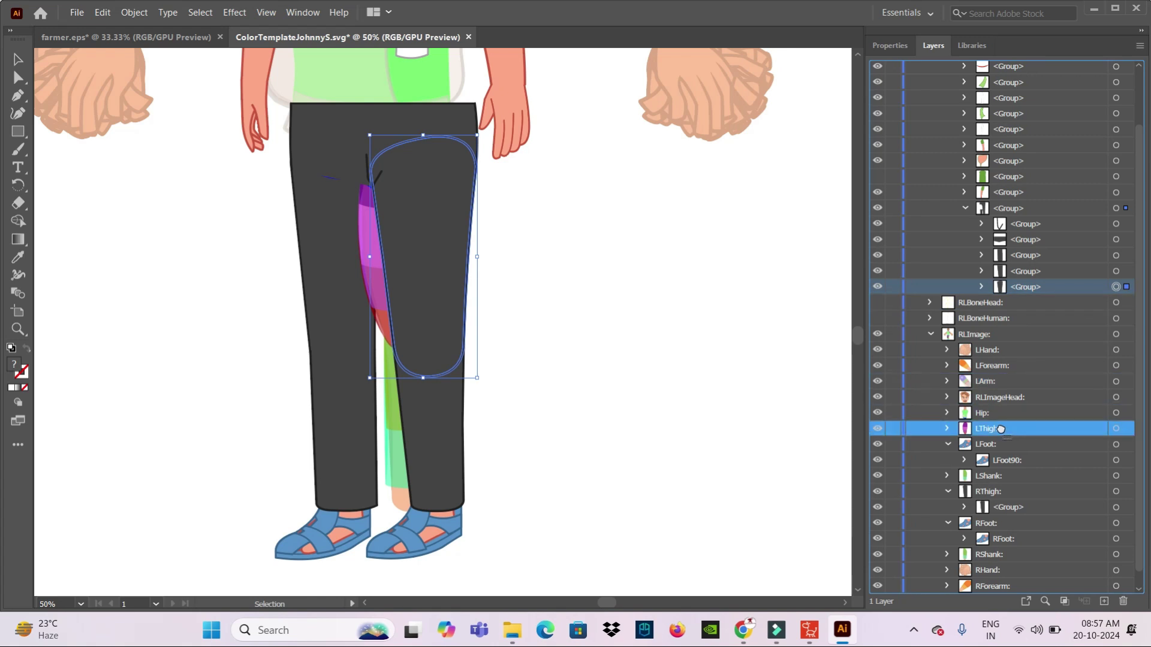
drag(1000, 429, 1000, 430)
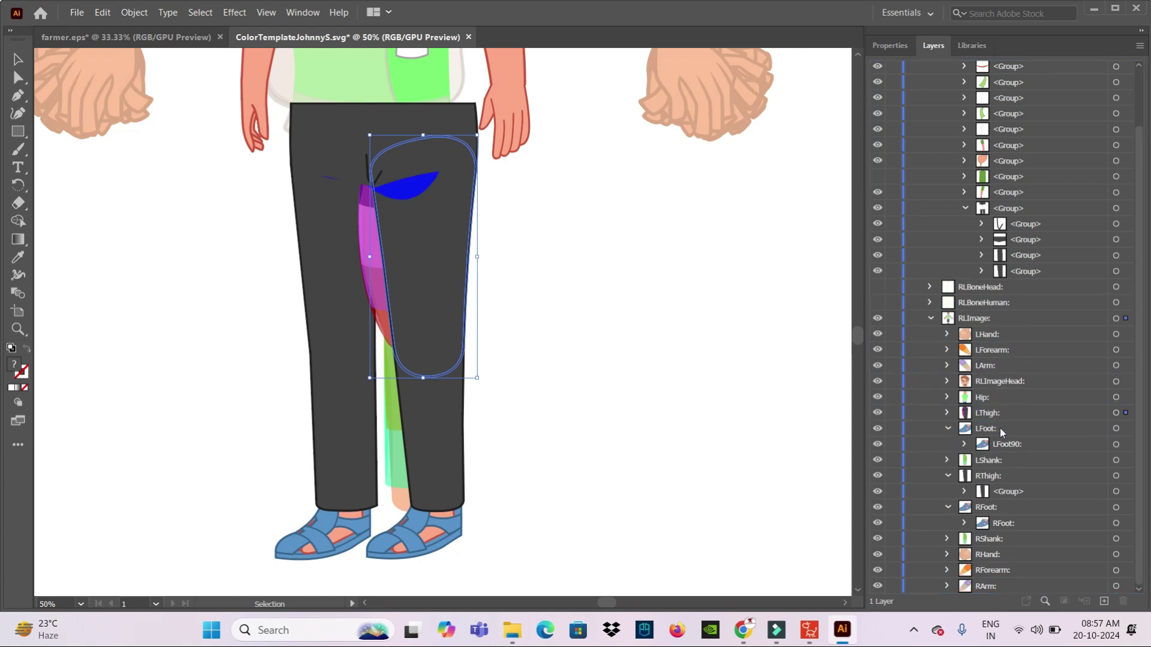
click(878, 413)
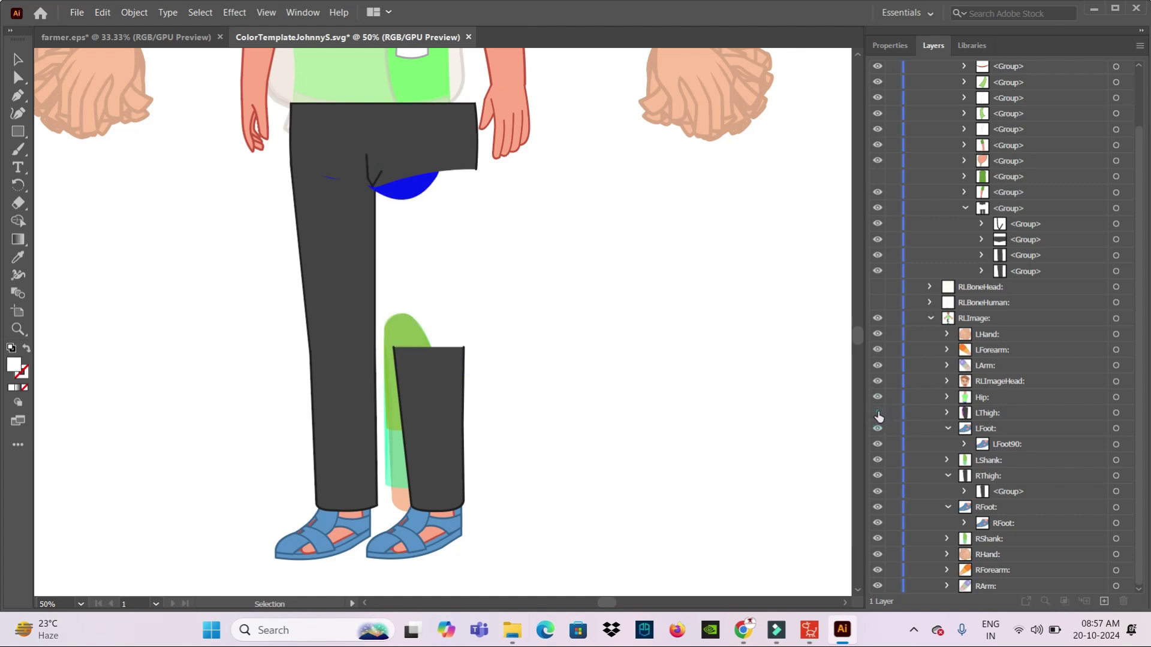
click(946, 412)
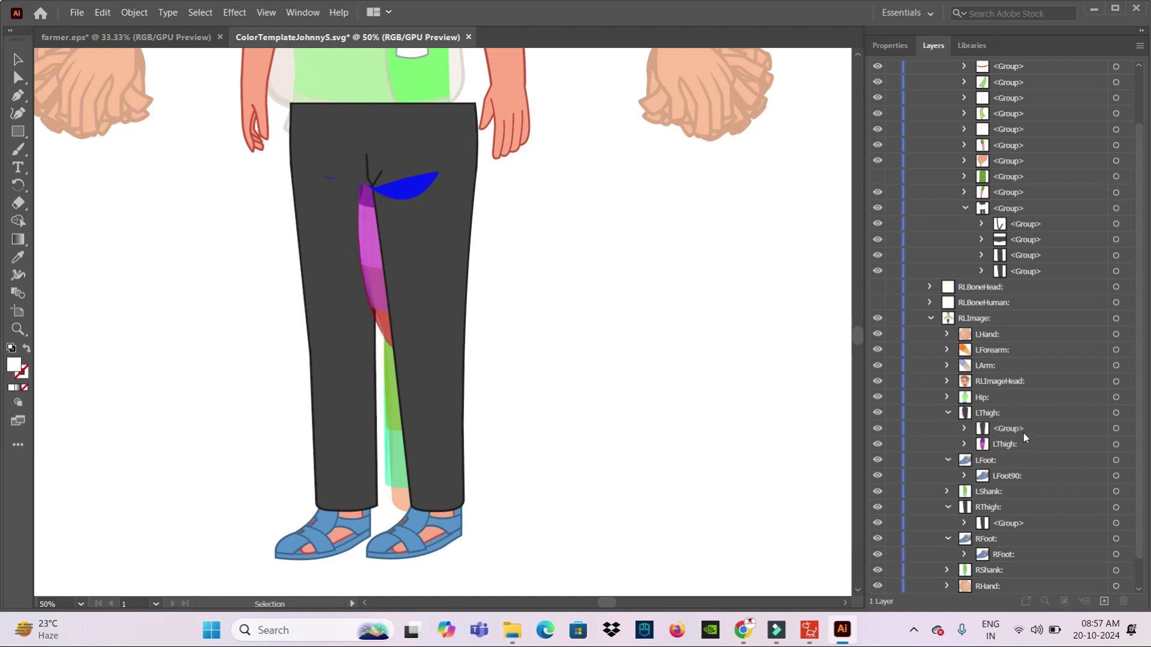
double_click(1004, 443)
key(ctrl+c)
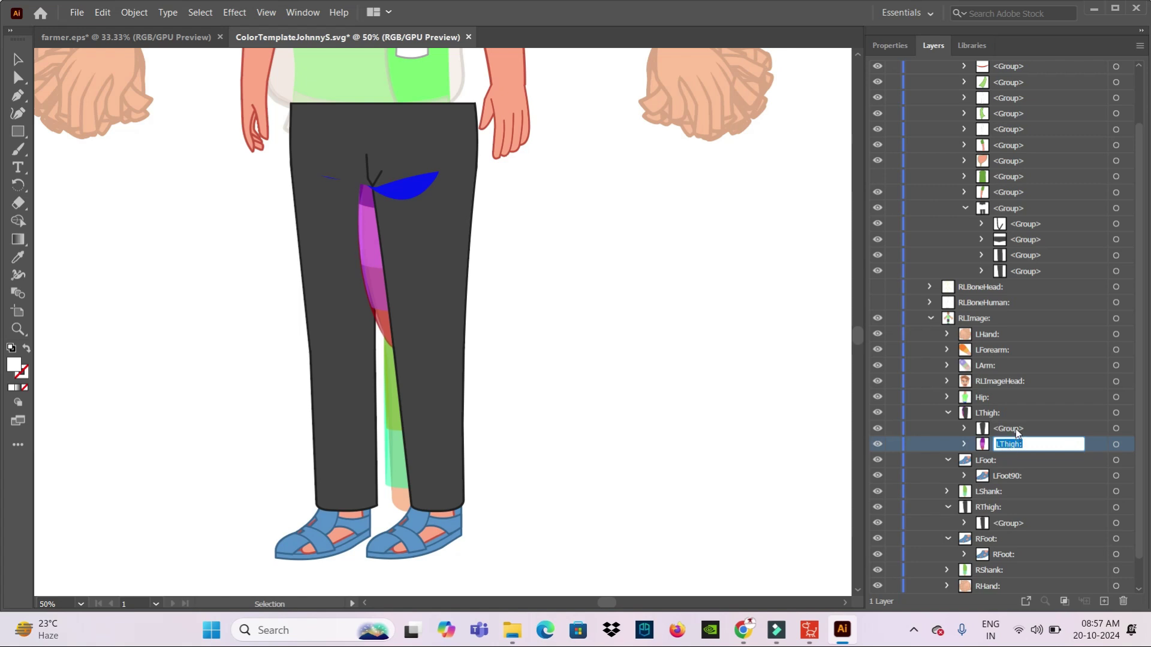
Rename the farmer's thigh group to 'LThigh:' and delete the template's placeholder thigh sublayer
double_click(1016, 429)
key(ctrl+v)
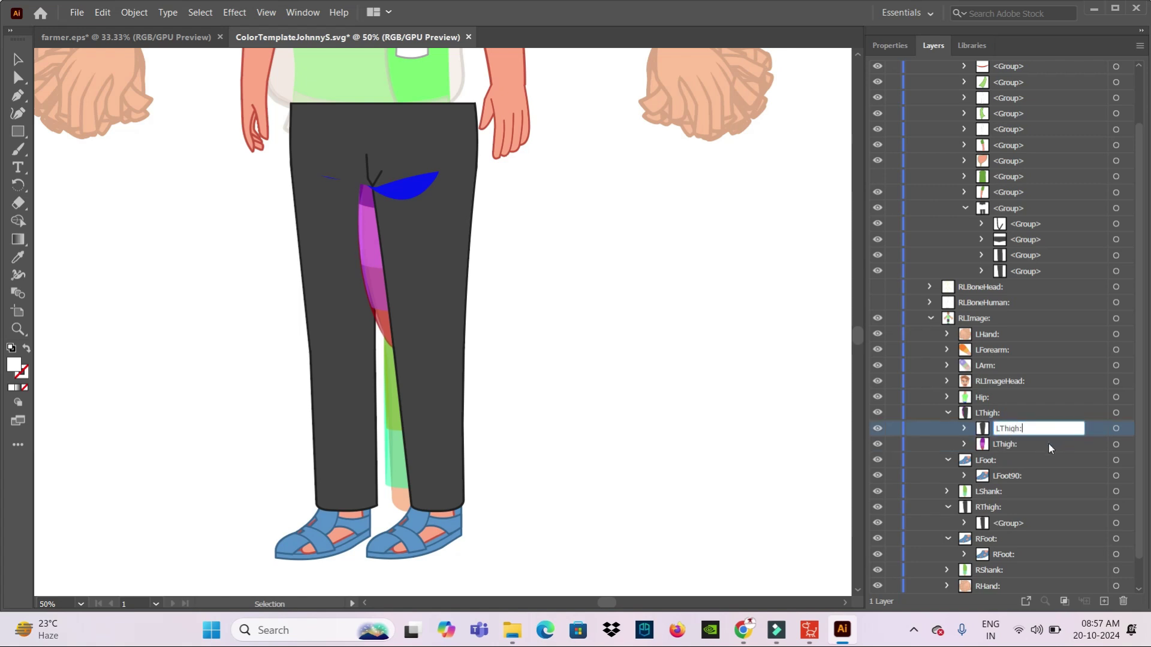
click(1006, 445)
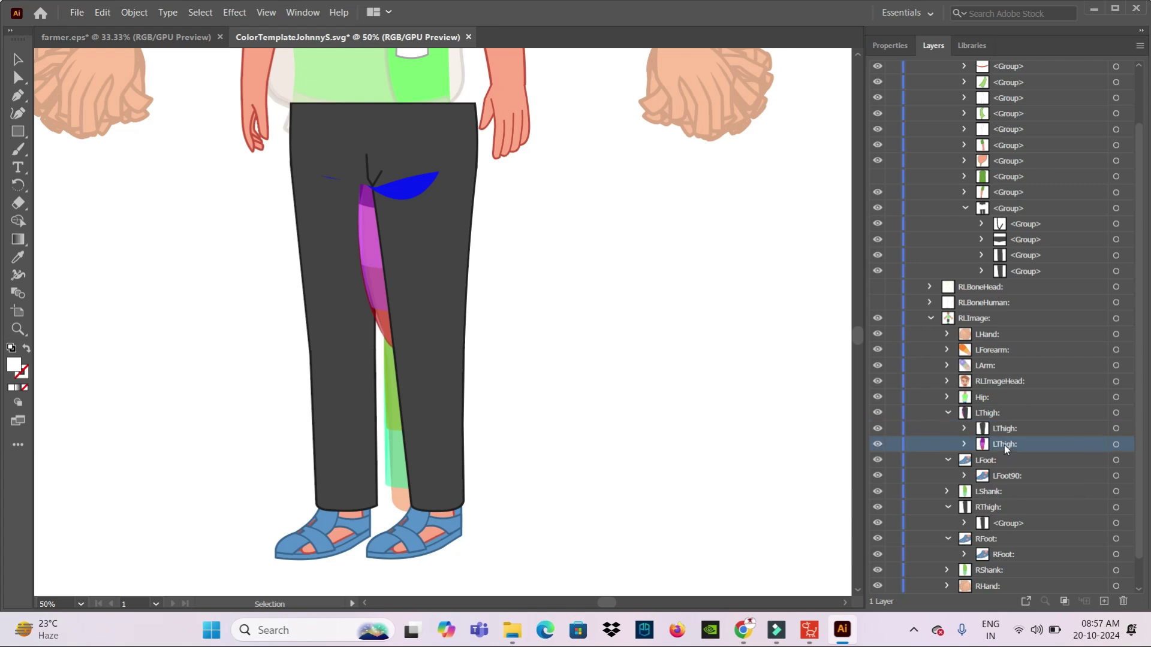
click(1115, 444)
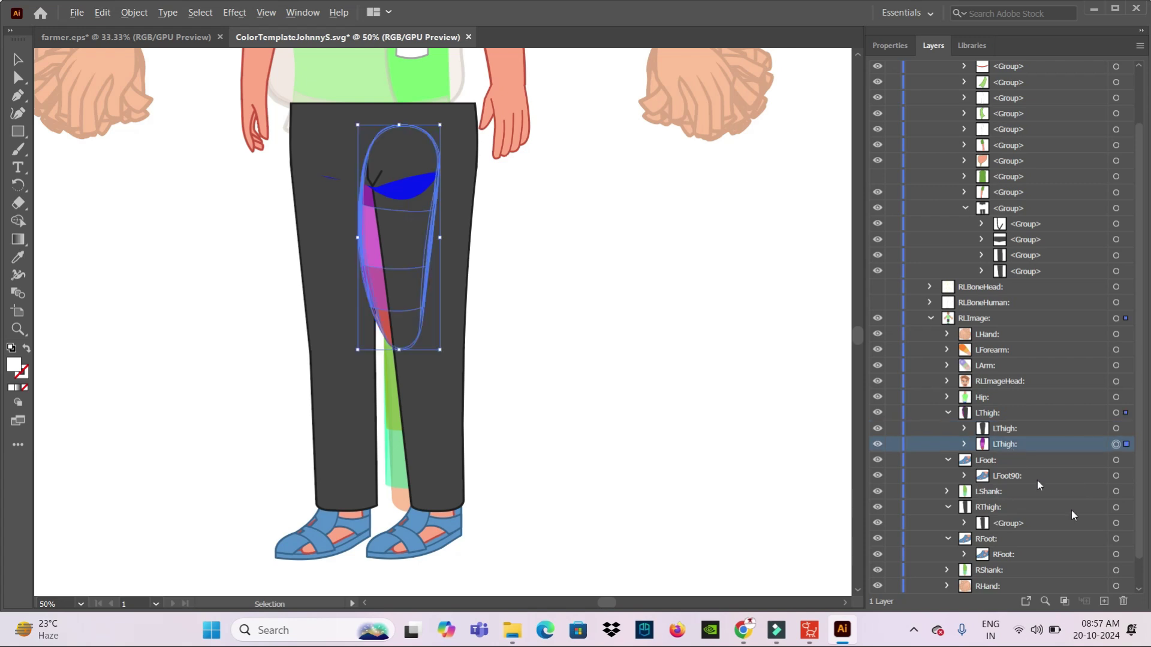
click(1125, 602)
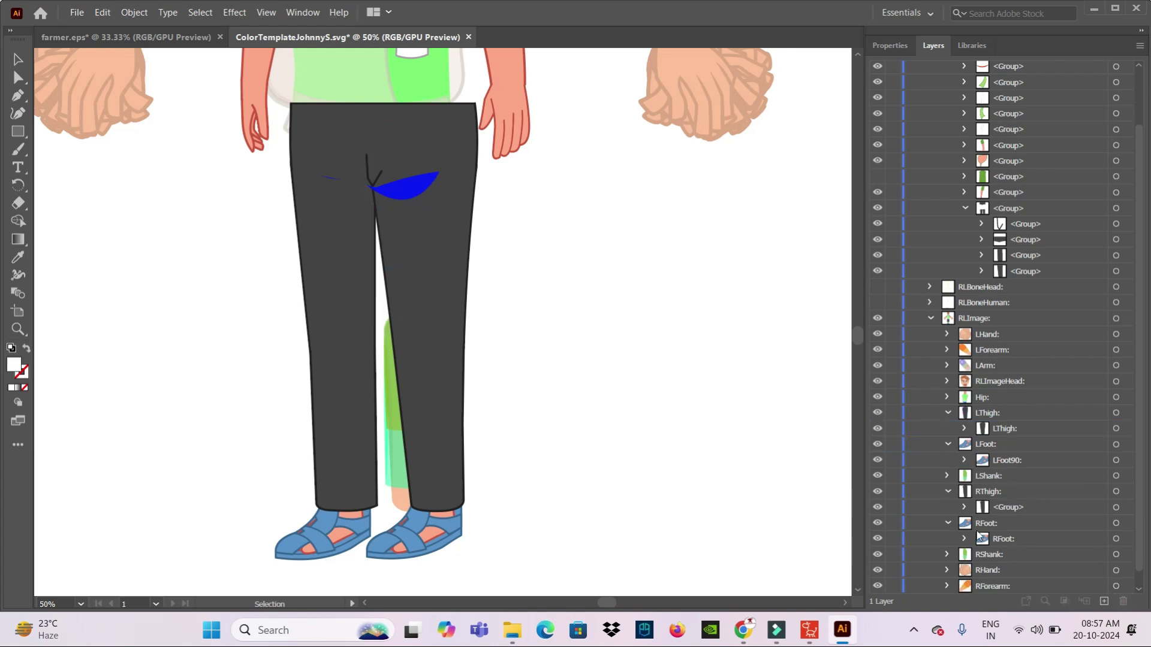
Rename the group inside the RThigh layer to 'RThigh:'
double_click(1014, 507)
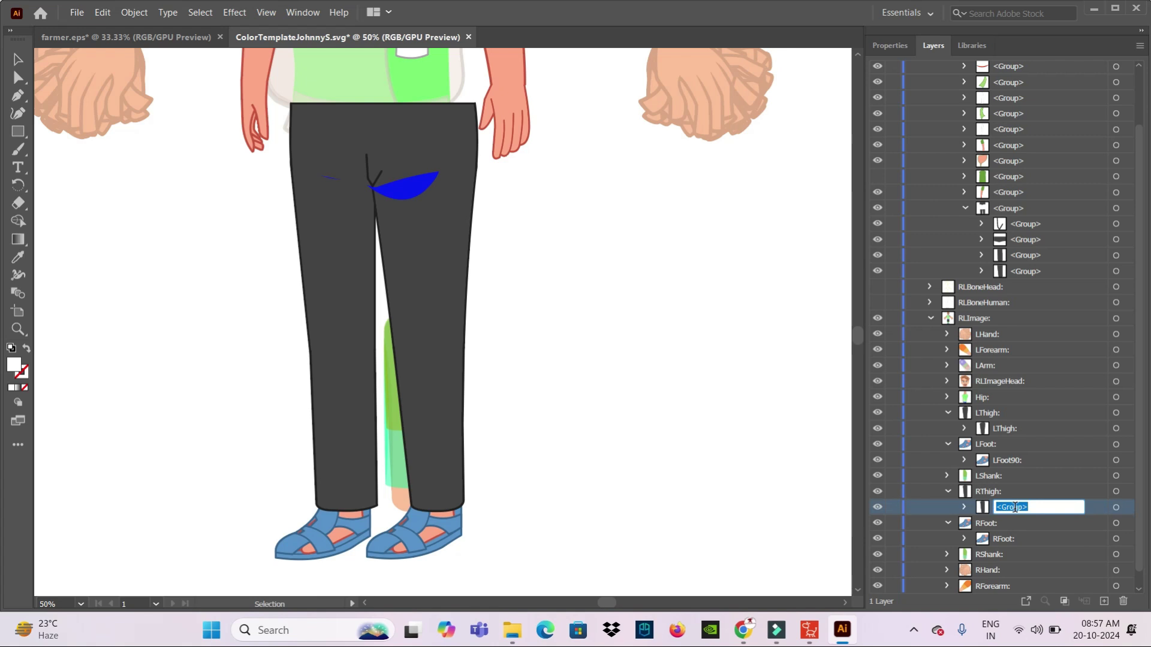
text(RThigh:)
key(BackSpace)
text(R)
Confirm the 'RThigh:' name, then check and select the lower pant-leg group
click(1010, 477)
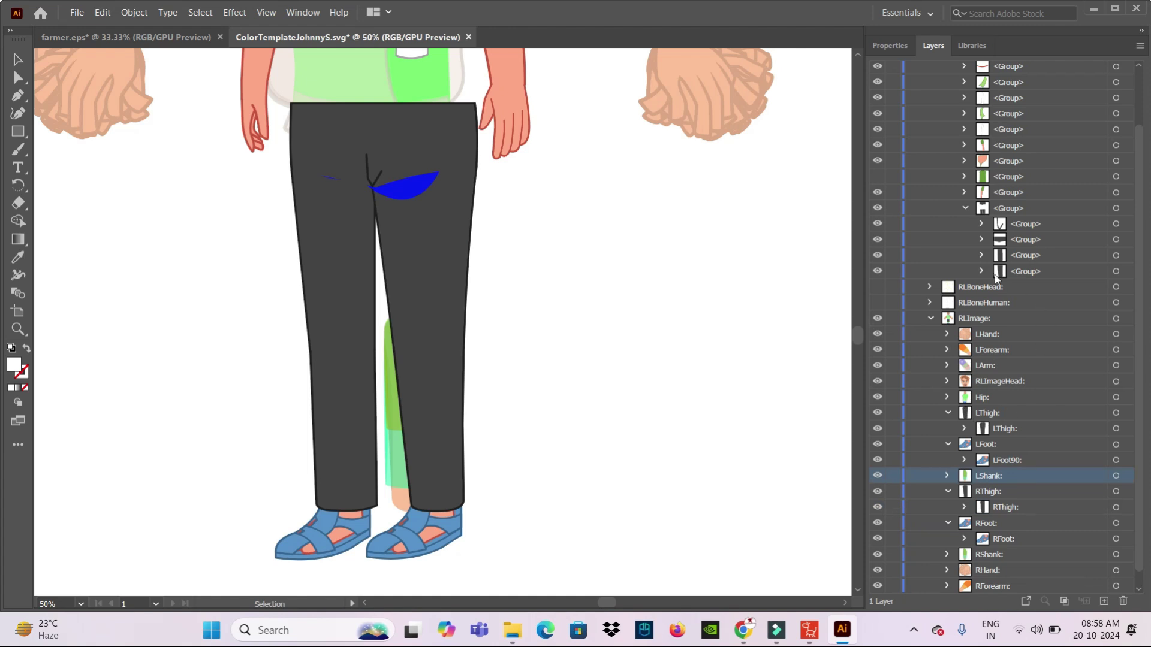
click(877, 272)
click(876, 272)
click(877, 272)
click(877, 271)
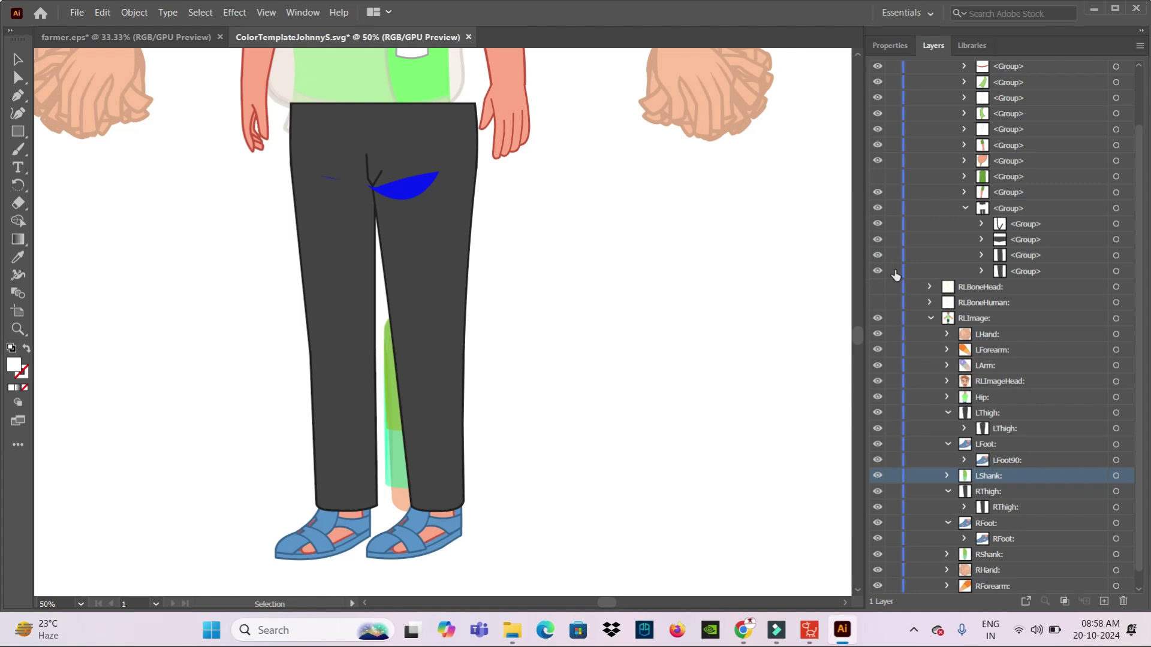
click(1019, 270)
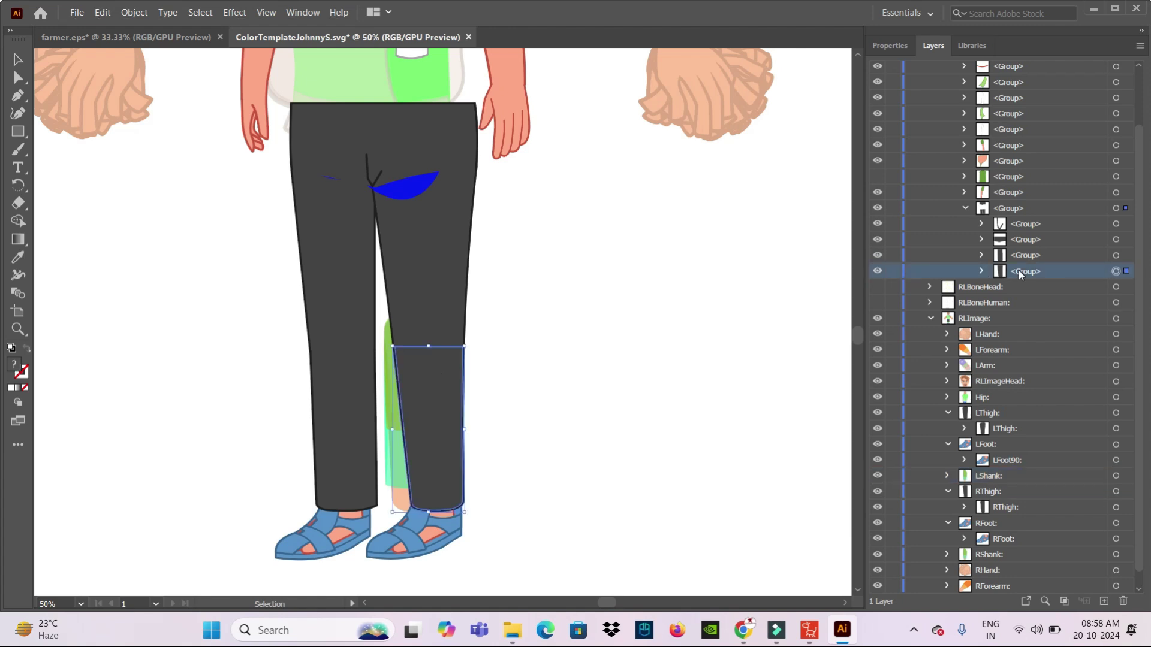
Toggle the RShank and LShank layers to see which leg each covers
click(877, 556)
click(876, 557)
click(877, 556)
click(876, 557)
click(877, 476)
click(875, 271)
click(877, 270)
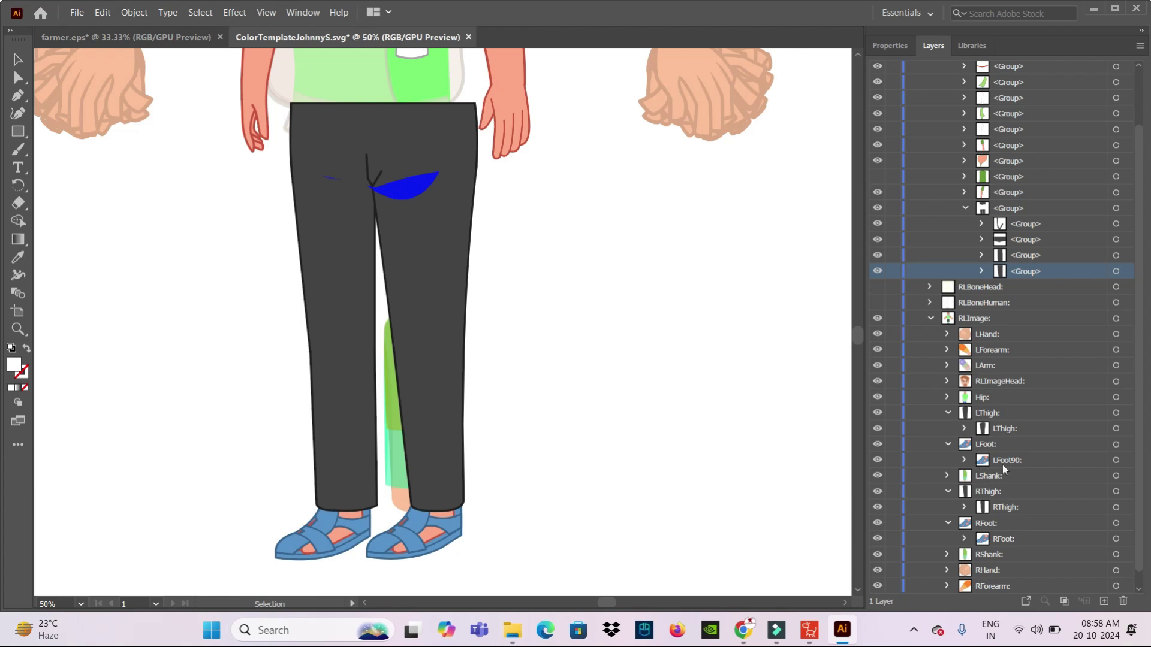
Move the lower pant-leg group into the LShank layer and expand LShank
click(1026, 272)
drag(1026, 272, 1001, 476)
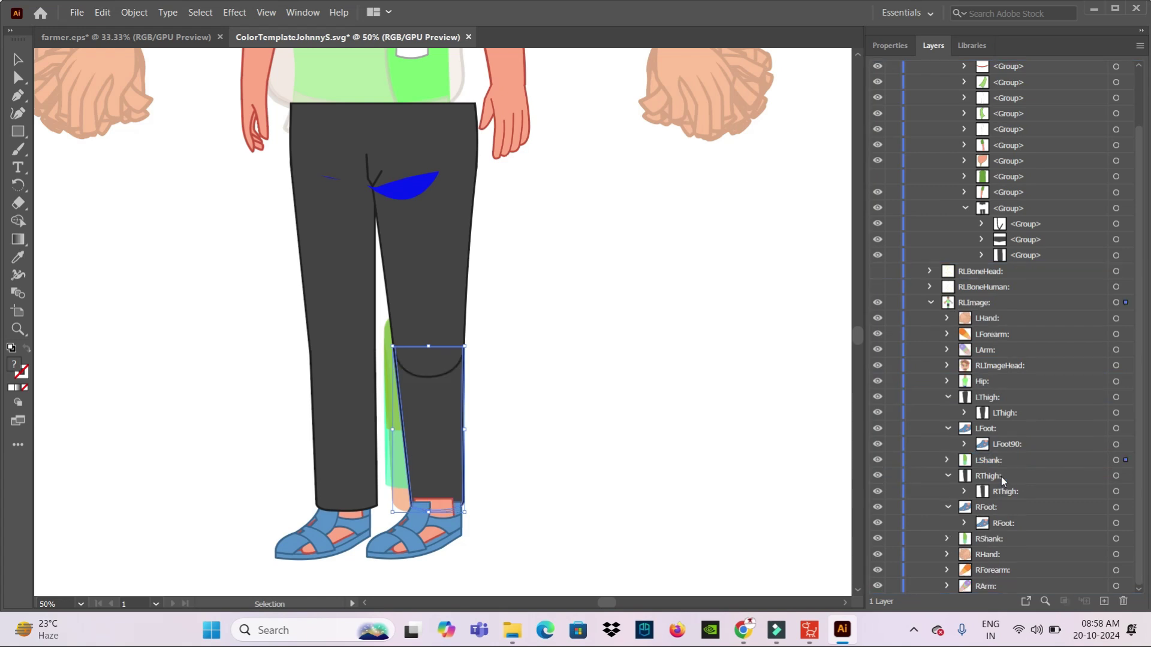
click(877, 459)
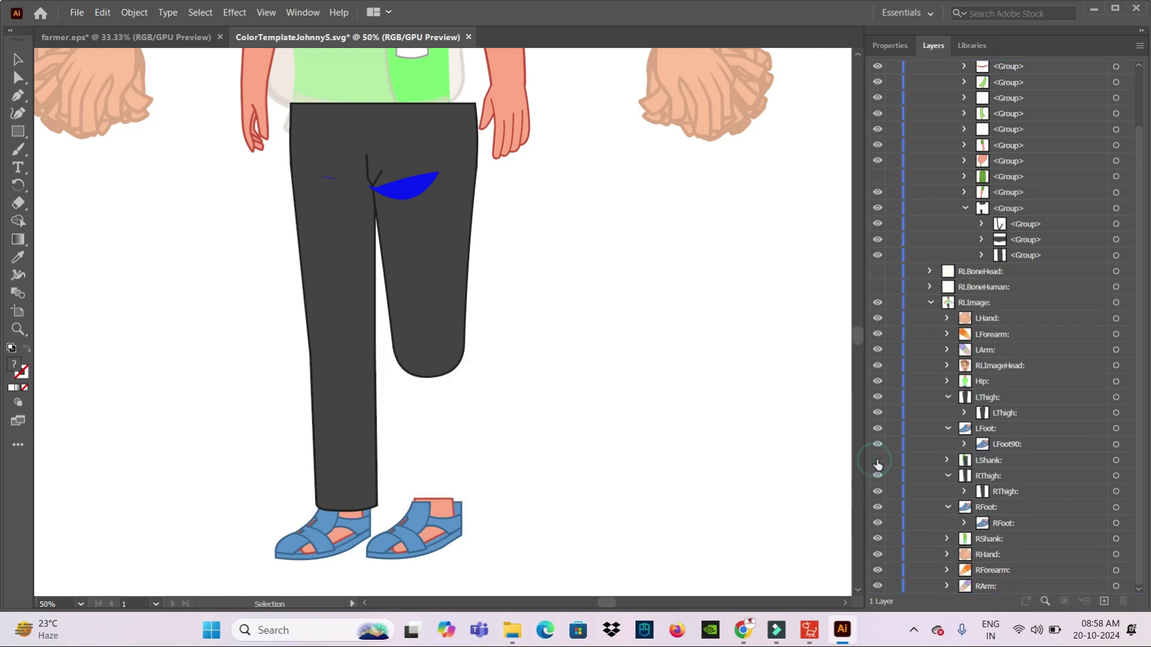
click(877, 460)
click(946, 460)
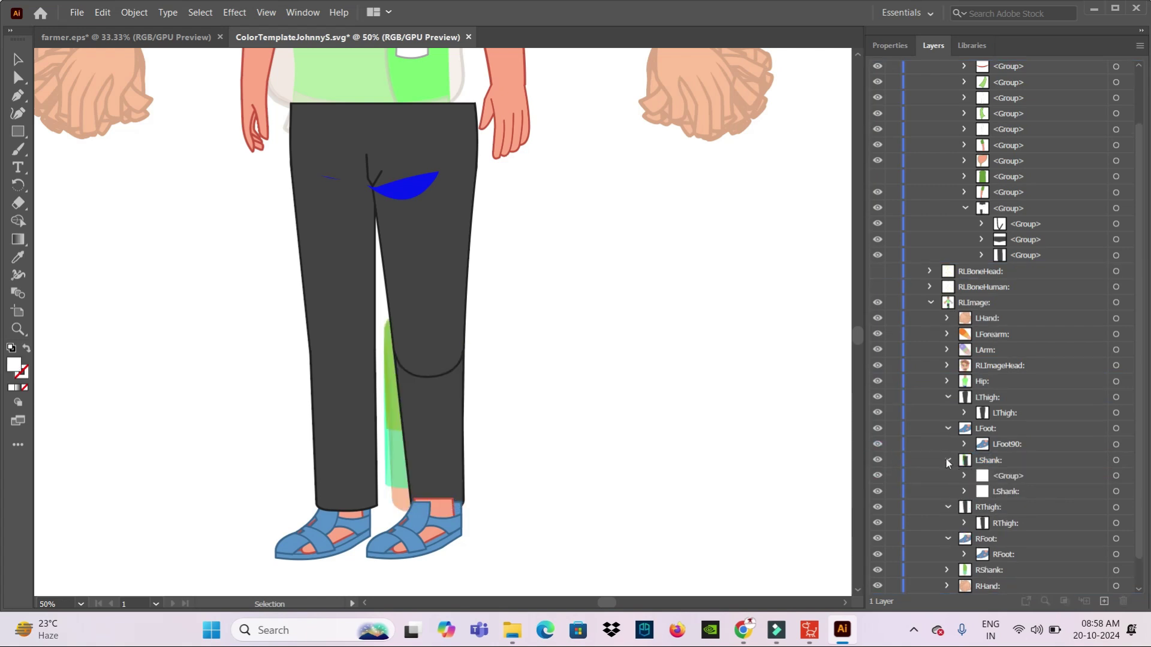
Rename the moved group to 'LShank:' and delete the template's placeholder shank sublayer
double_click(1004, 491)
key(ctrl+c)
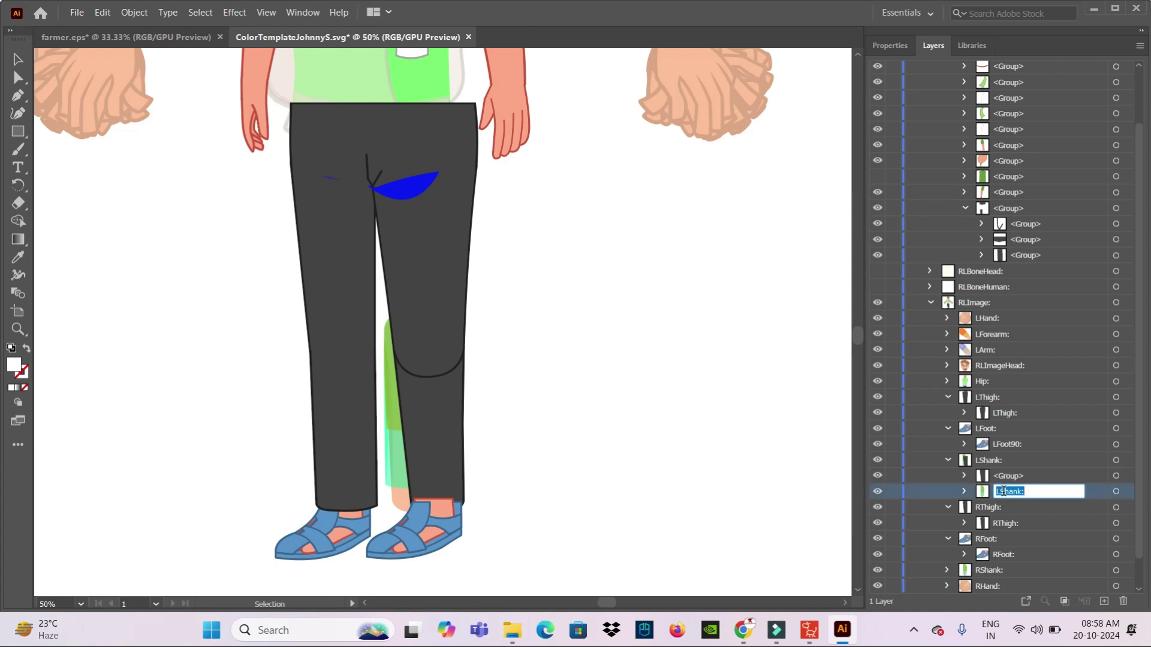
click(1010, 481)
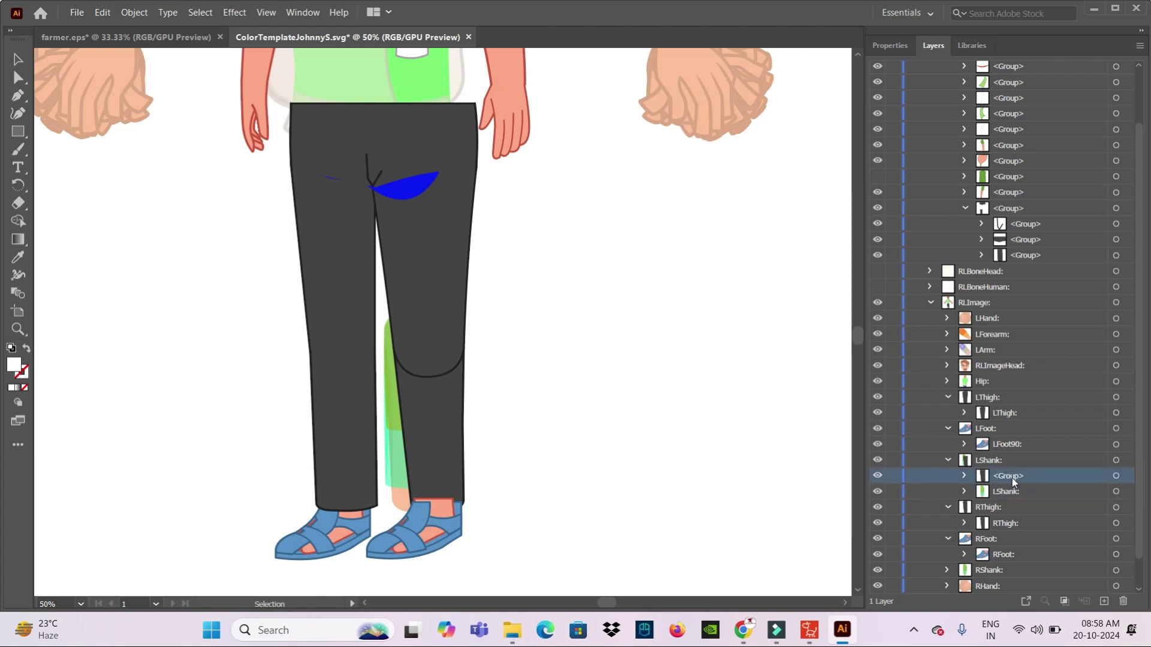
double_click(1012, 477)
key(ctrl+v)
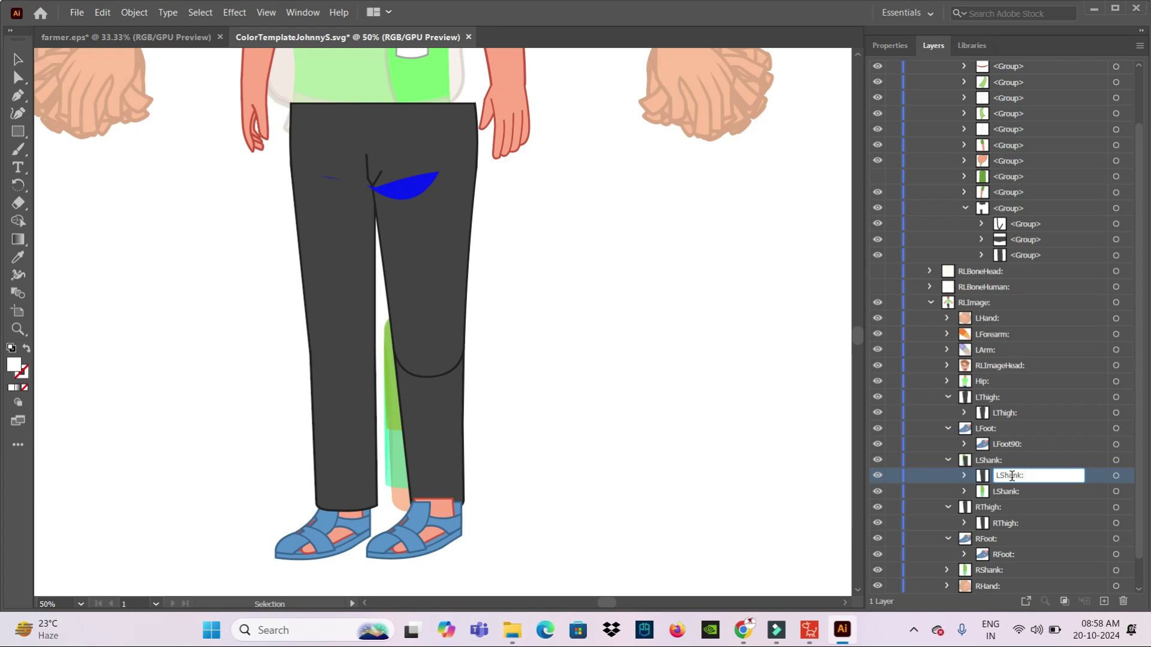
key(Return)
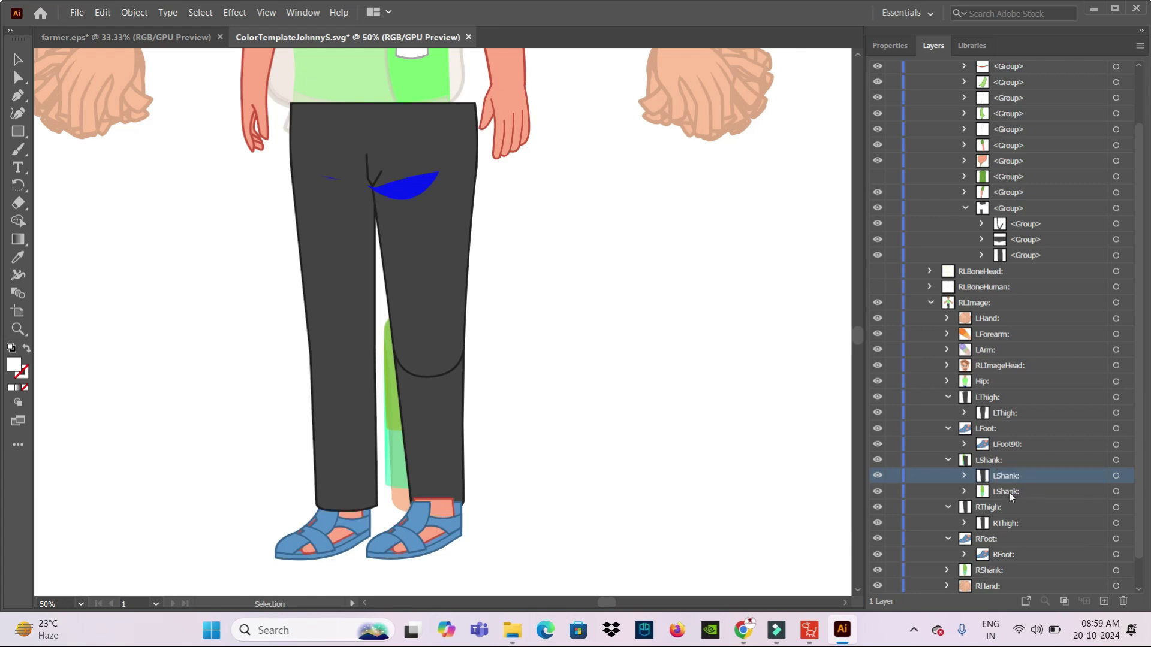
click(1009, 491)
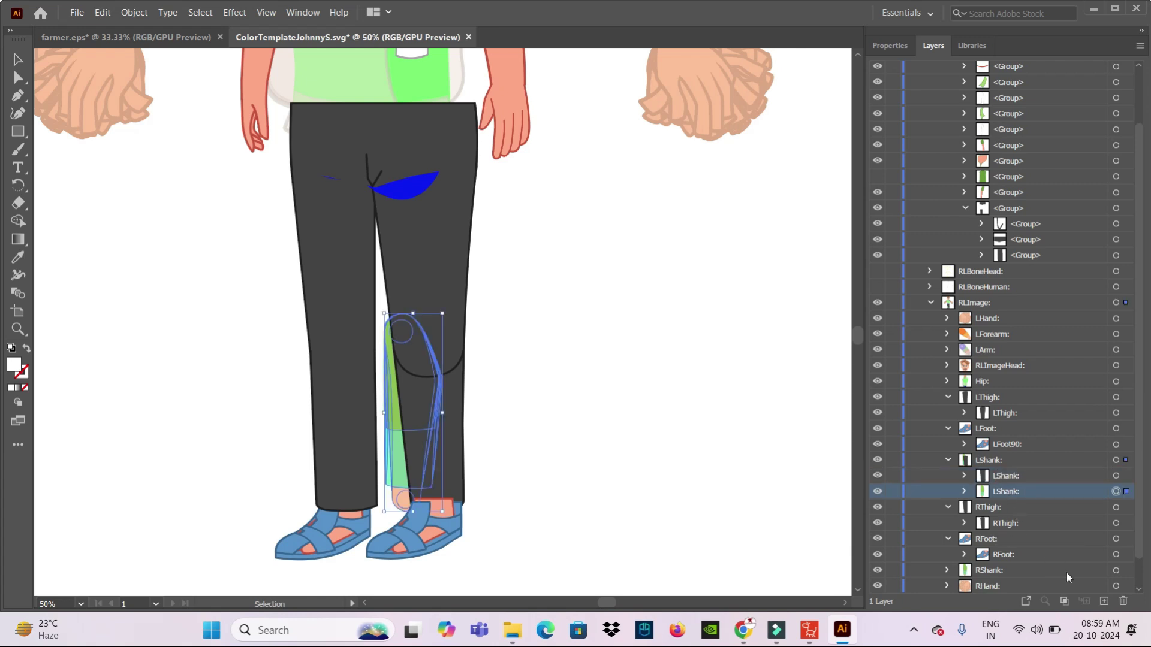
click(1124, 601)
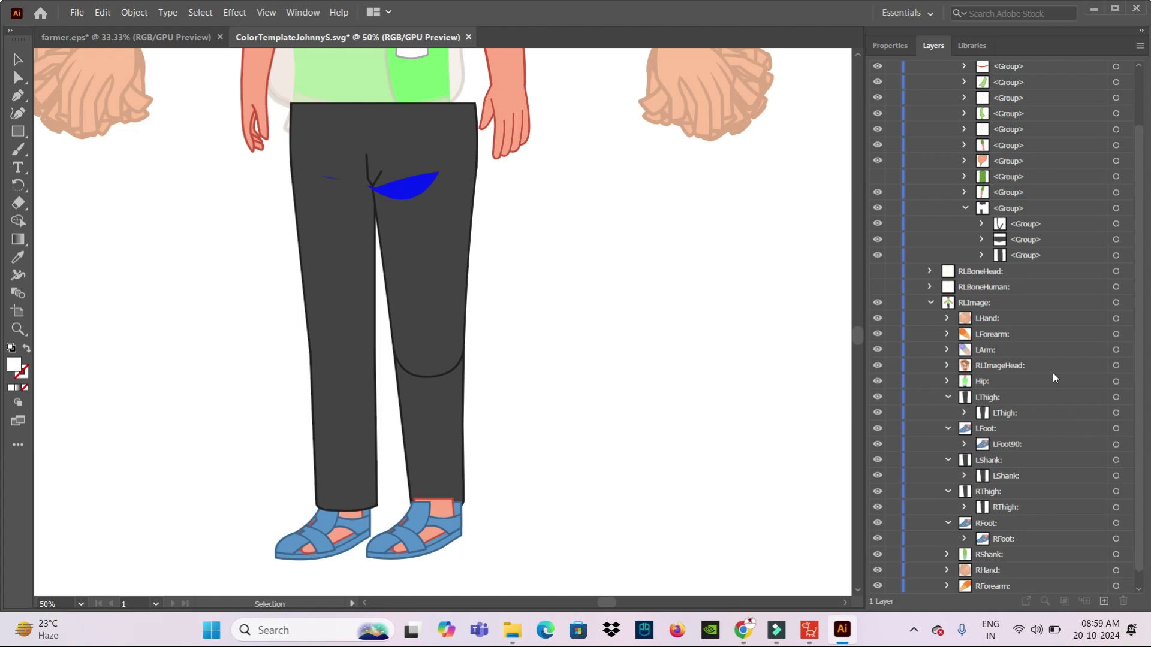
Move the other lower pant-leg group into the RShank layer and expand RShank
click(877, 255)
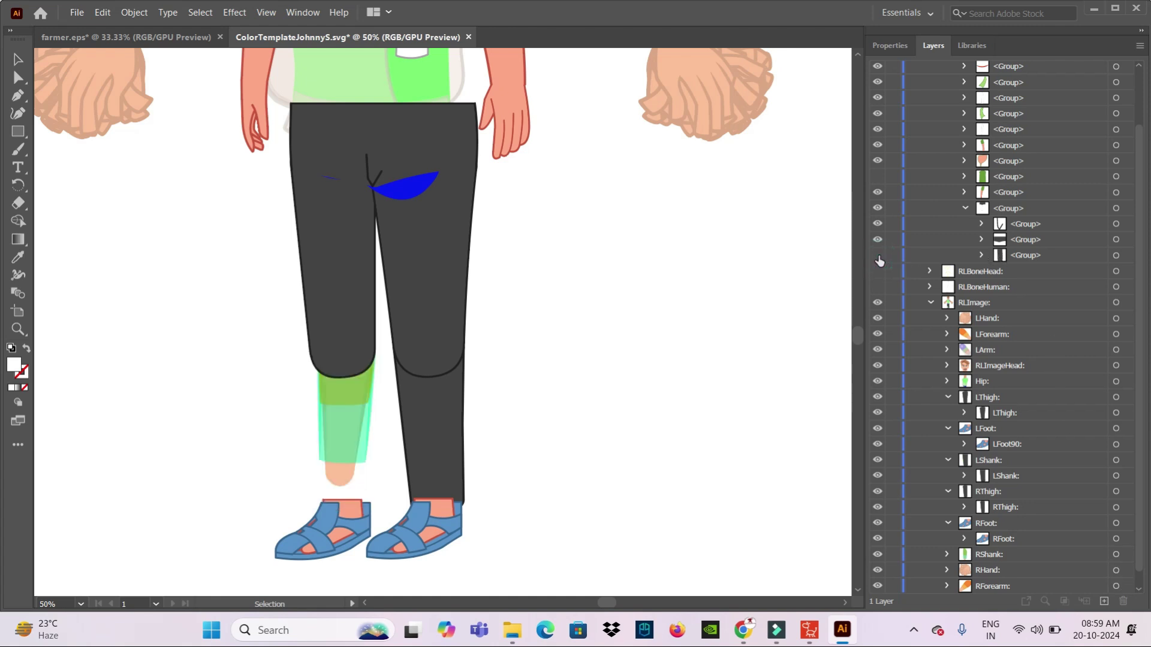
click(1020, 254)
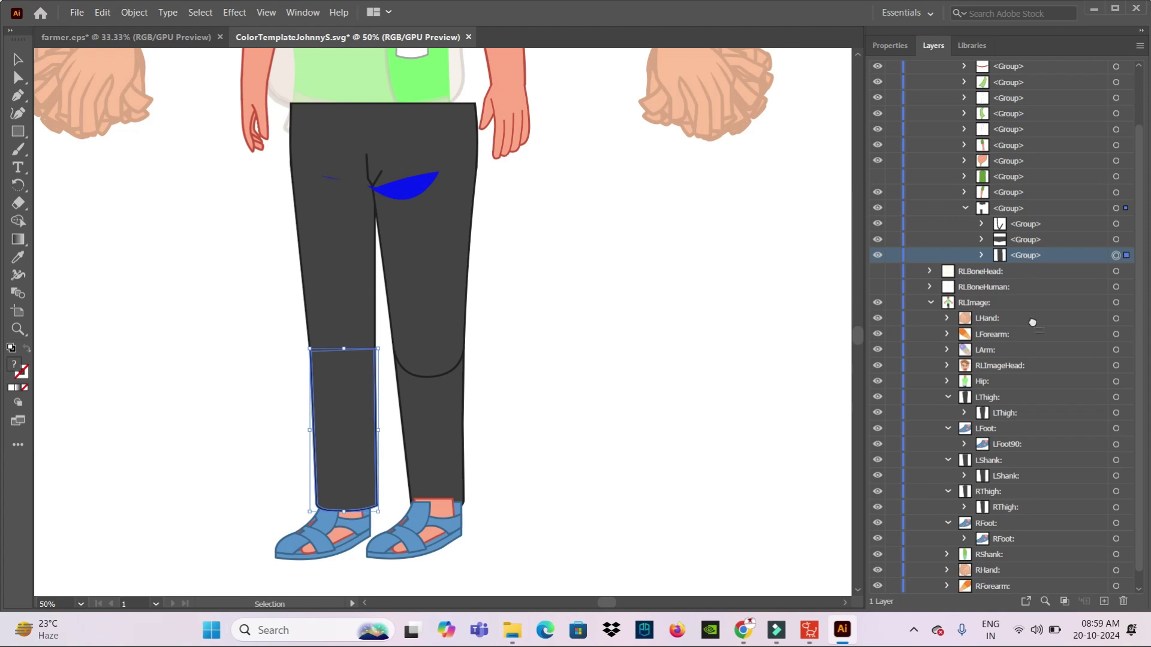
click(1013, 554)
drag(1001, 550, 1001, 549)
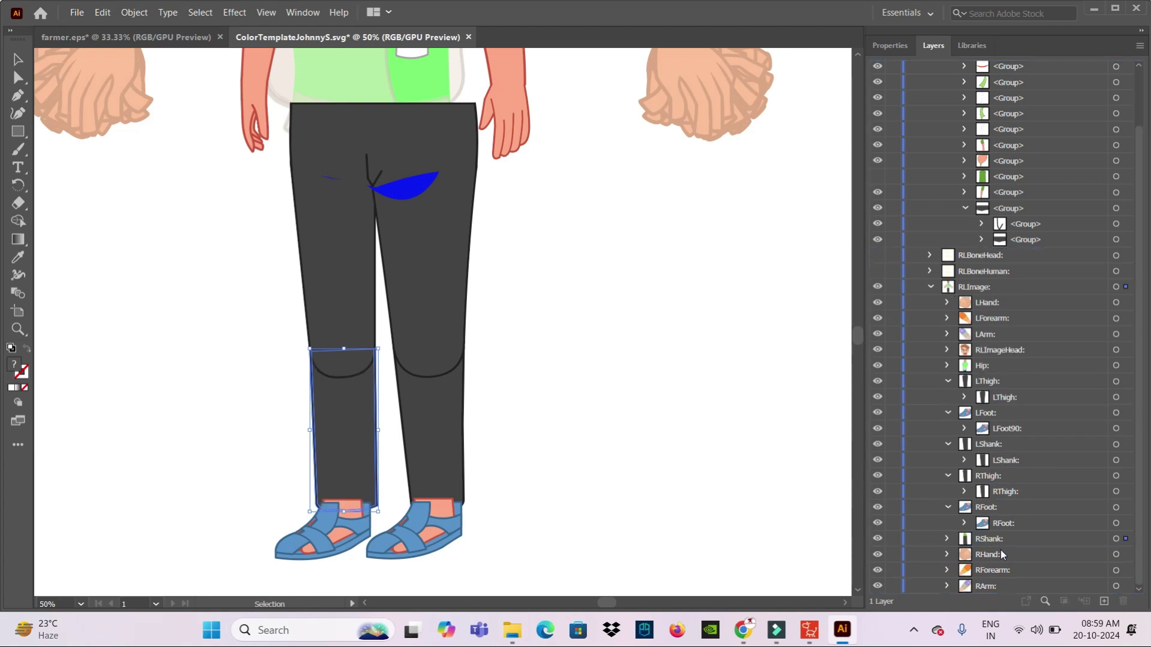
click(948, 540)
Rename the moved group to 'RShank:' and delete the placeholder RShank sublayer and its artwork
double_click(1012, 571)
key(ctrl+c)
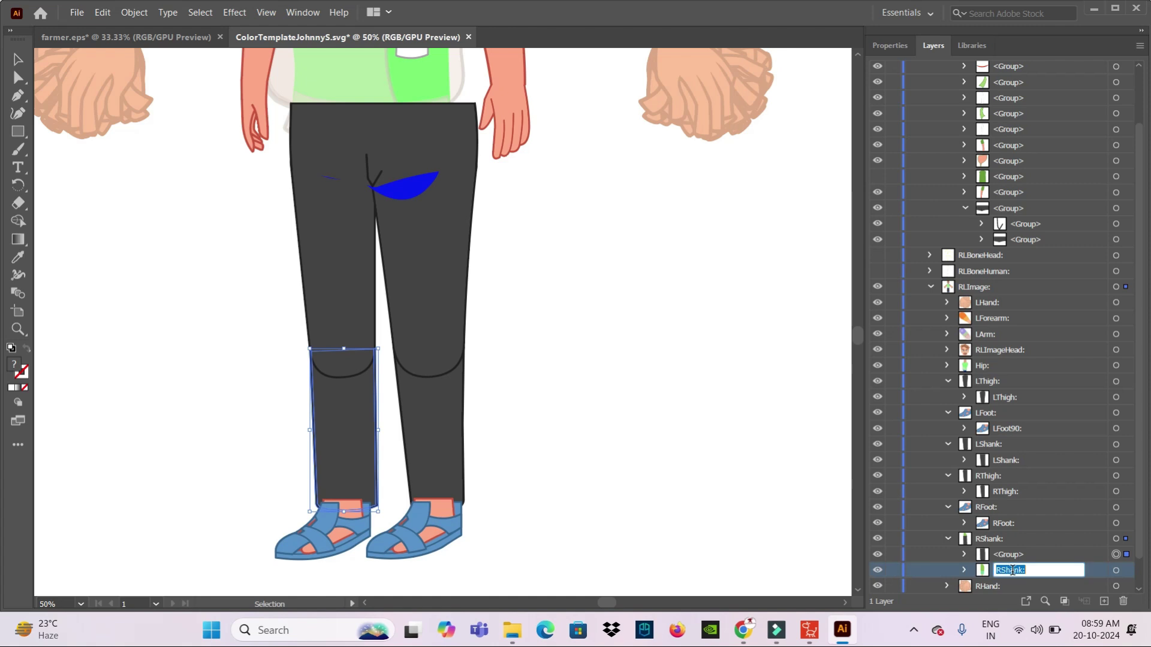
double_click(1015, 555)
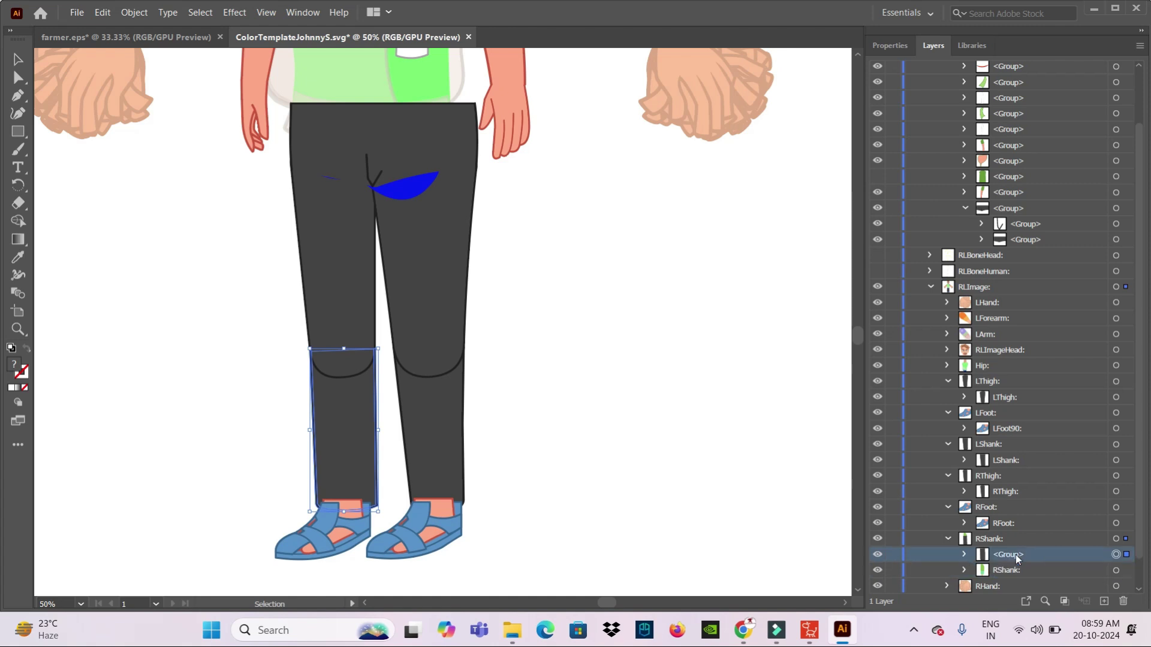
key(ctrl+v)
click(1030, 571)
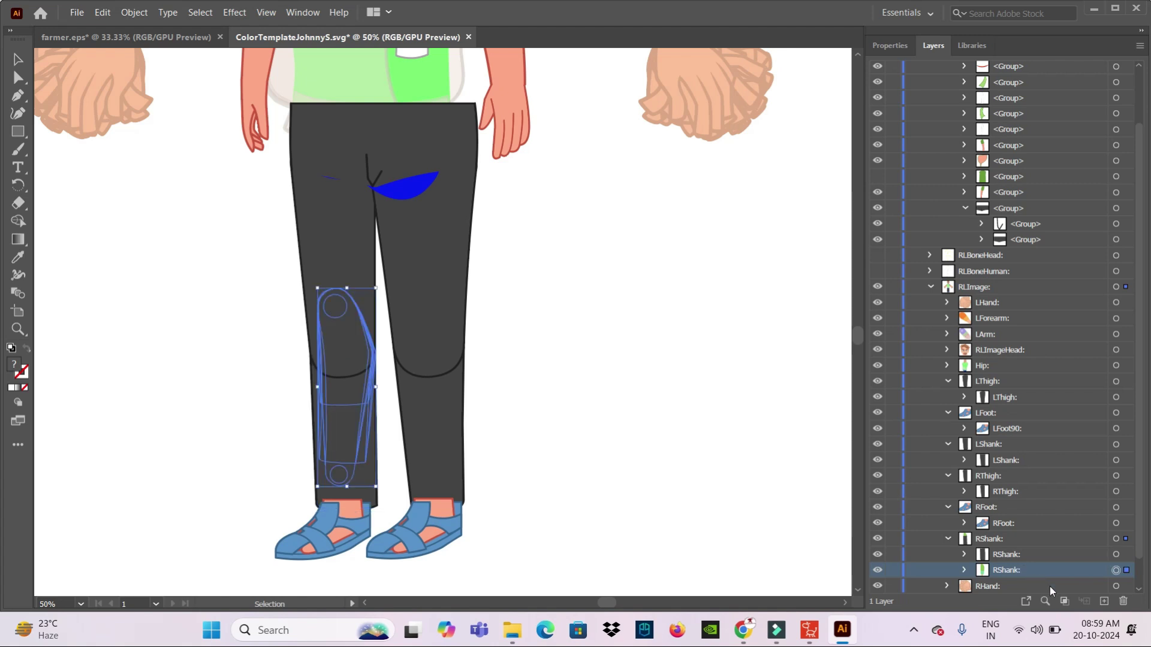
click(1124, 602)
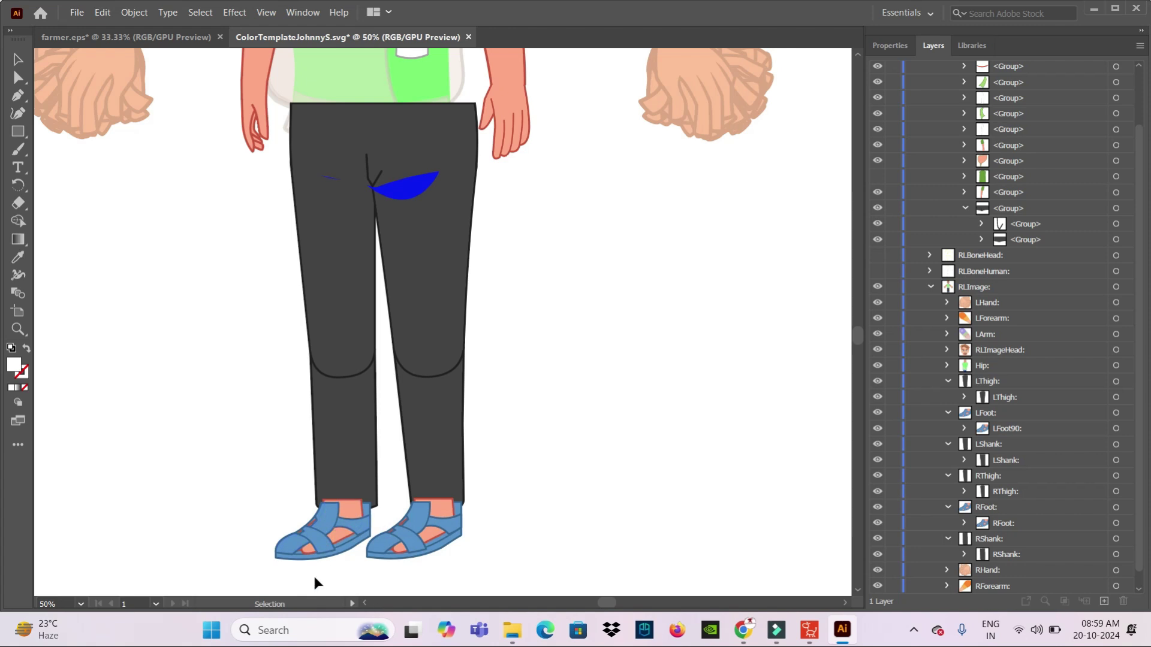
Collapse the RFoot, RThigh, LShank, LFoot and LThigh layers
click(948, 507)
click(948, 476)
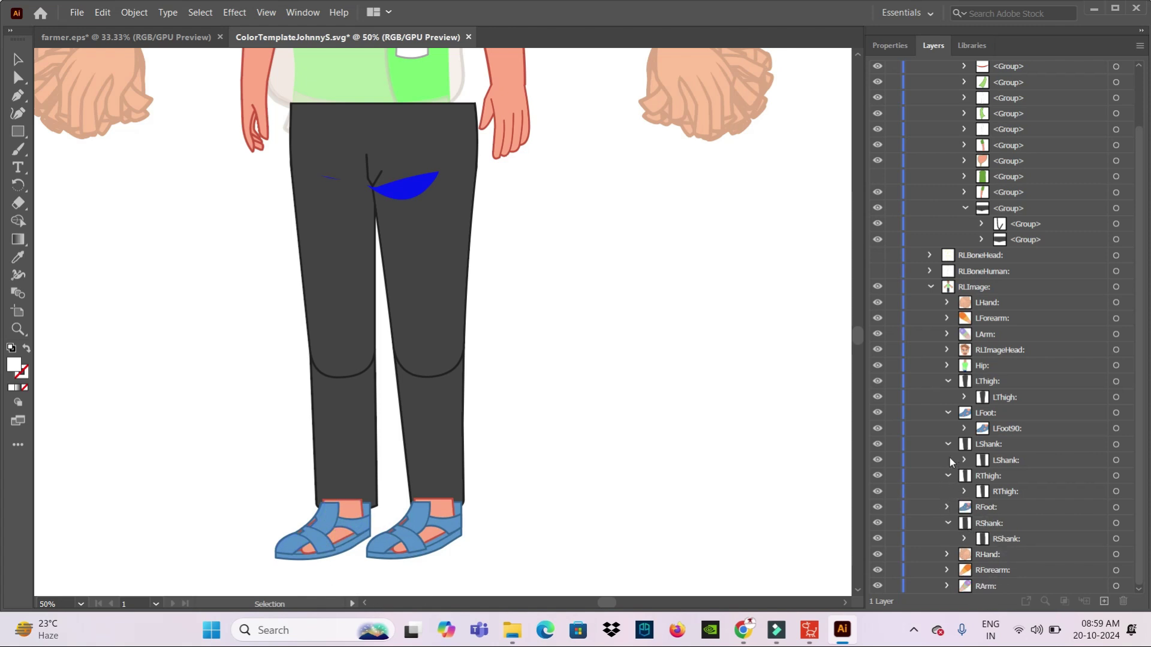
click(947, 457)
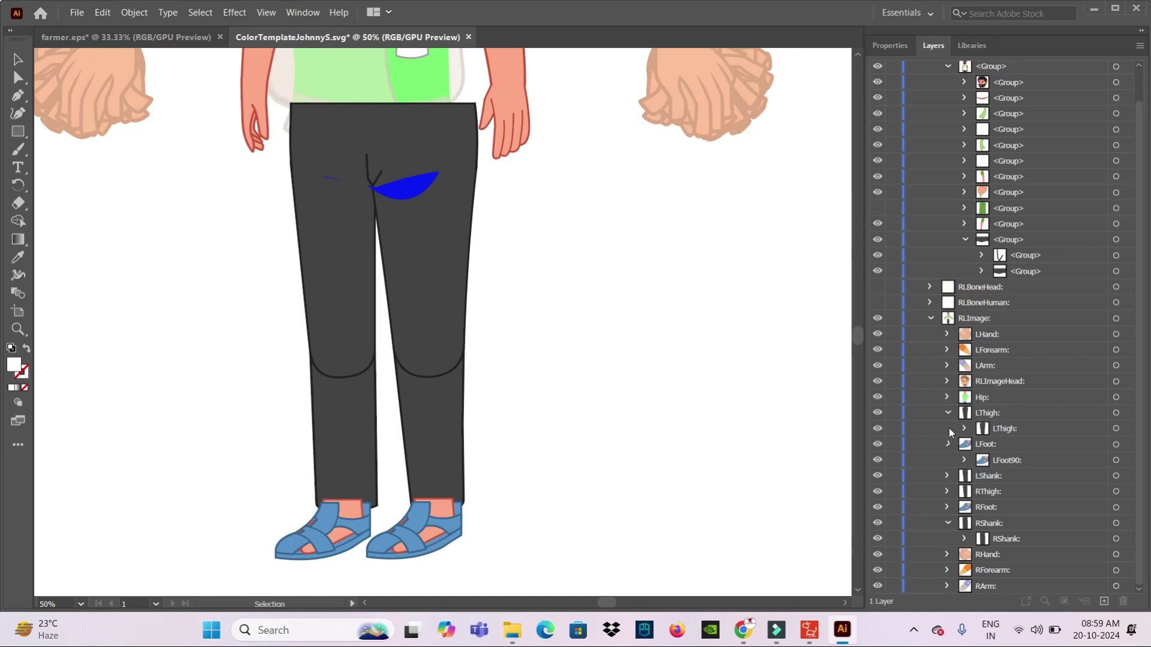
click(947, 444)
click(947, 428)
scroll(629, 340, up, 3)
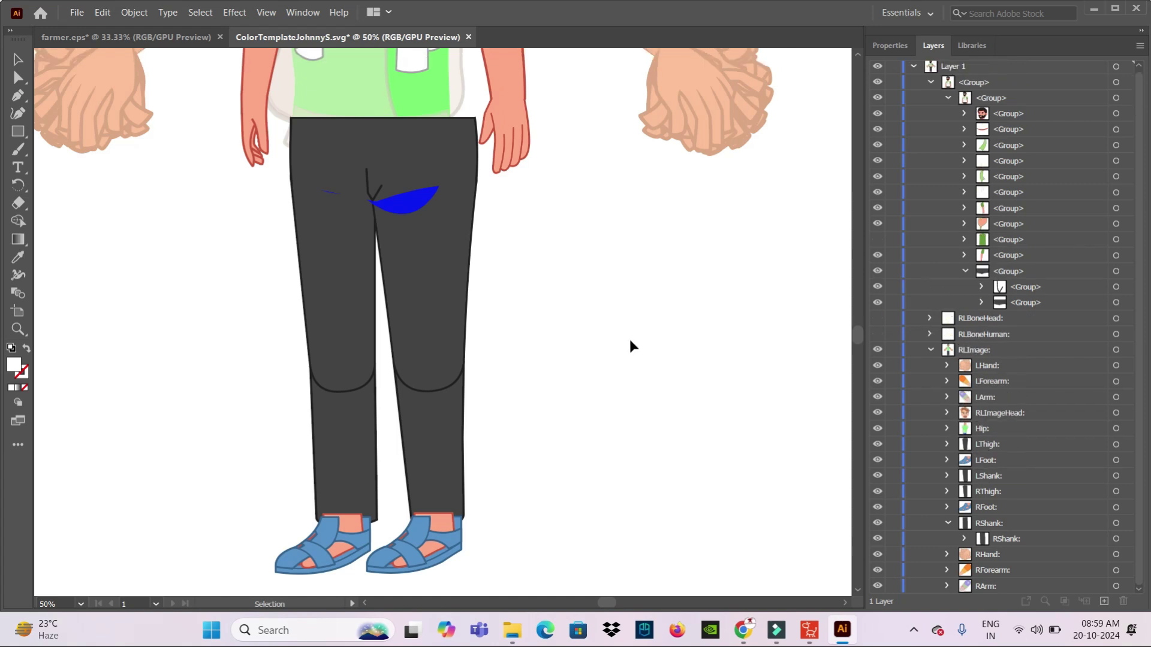
scroll(629, 339, up, 3)
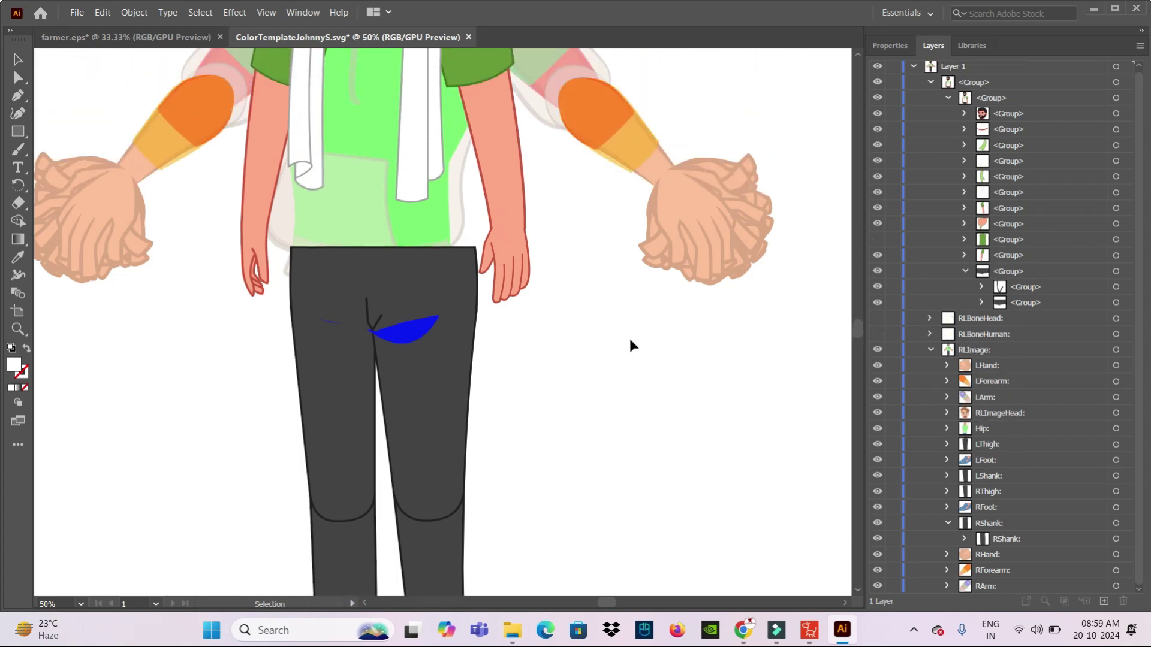
scroll(630, 340, up, 2)
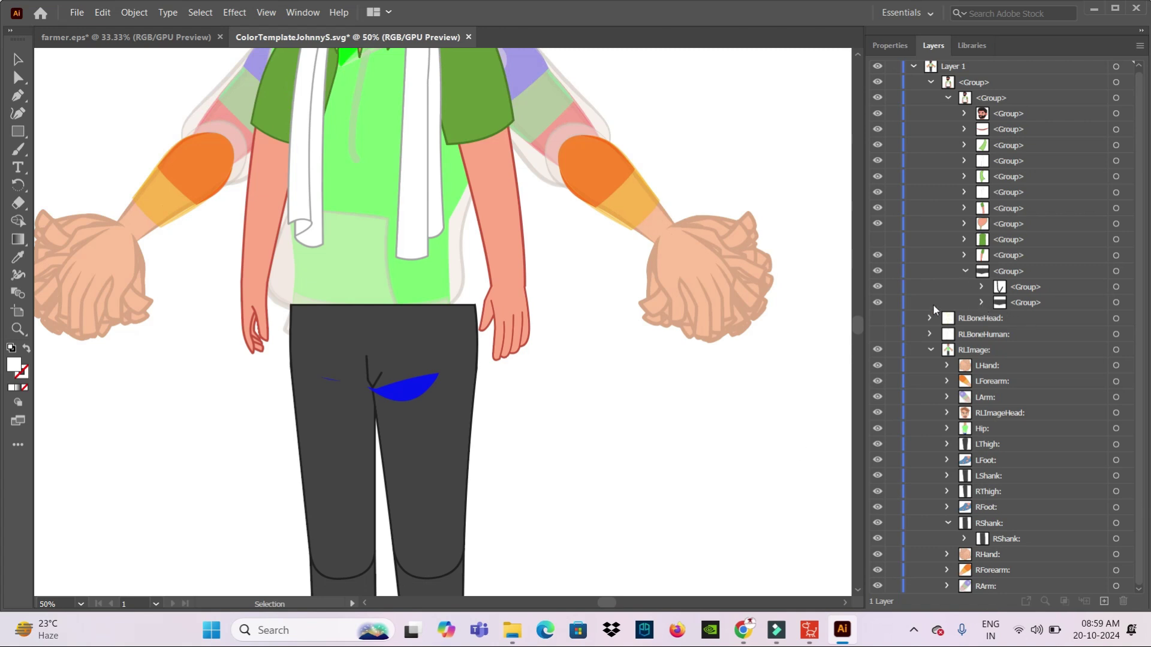
Toggle the blue hip placeholder and pants-top groups to identify the hip shapes
click(878, 305)
click(877, 304)
click(876, 305)
click(878, 291)
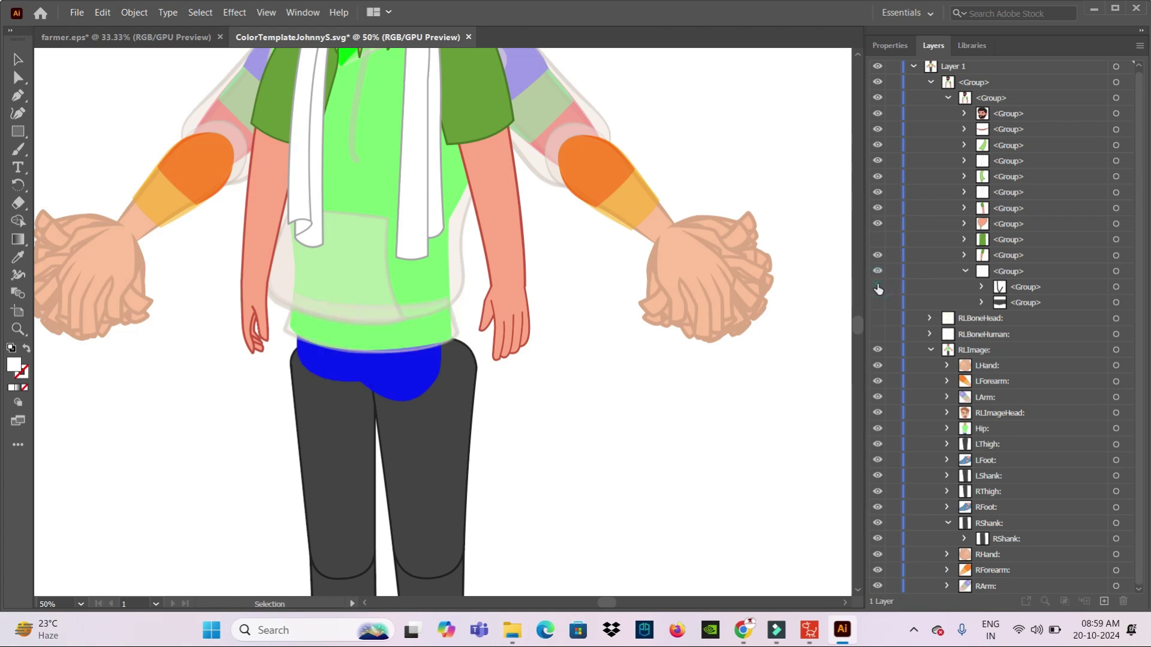
click(878, 287)
click(878, 302)
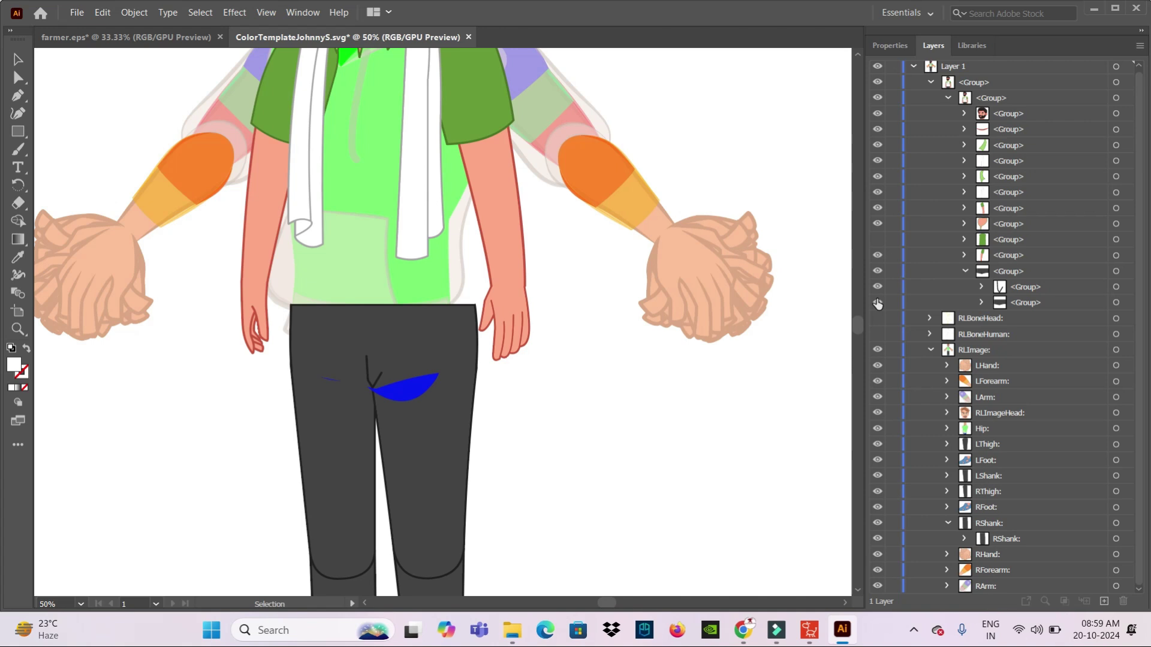
Identify the pants seam line, then show and select the green shirt group
click(877, 288)
click(878, 290)
click(878, 290)
click(878, 288)
click(877, 241)
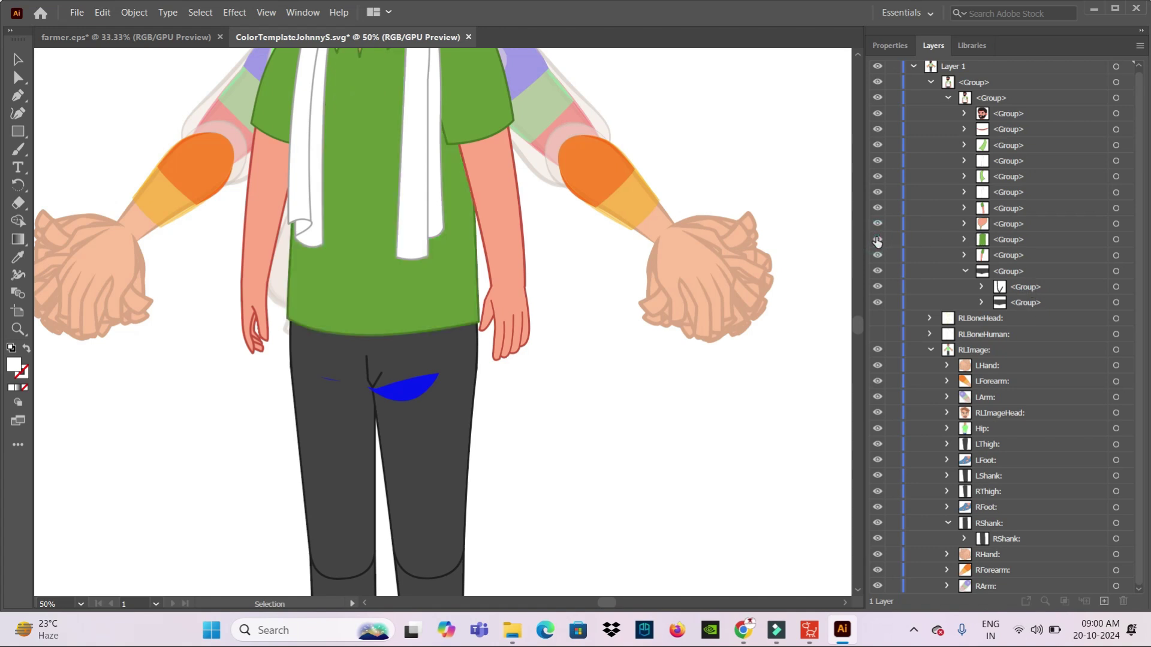
click(1012, 239)
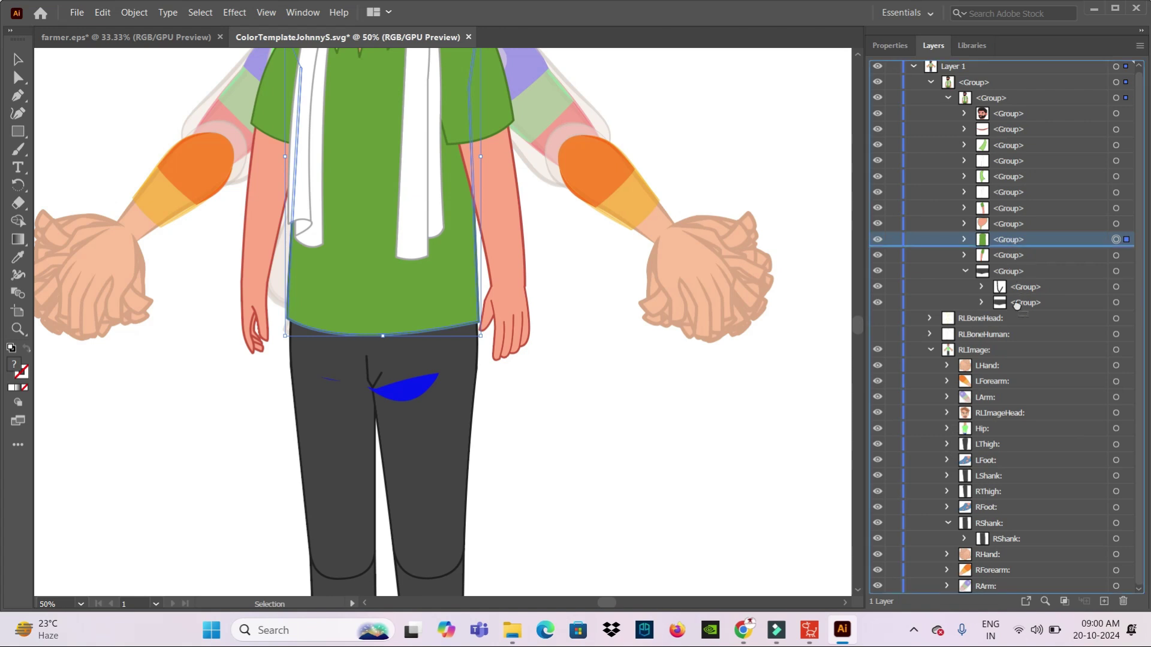
Move the green shirt group into Hip, rename it 'Hip:', and delete the placeholder hip sublayer
click(991, 429)
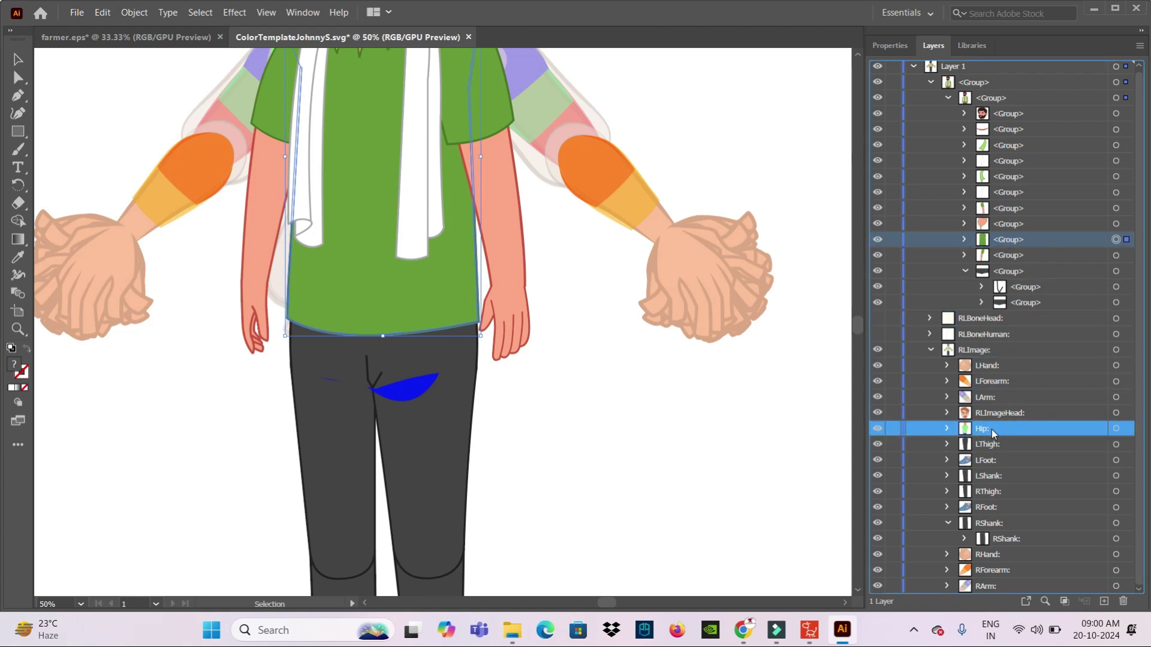
drag(990, 429, 992, 430)
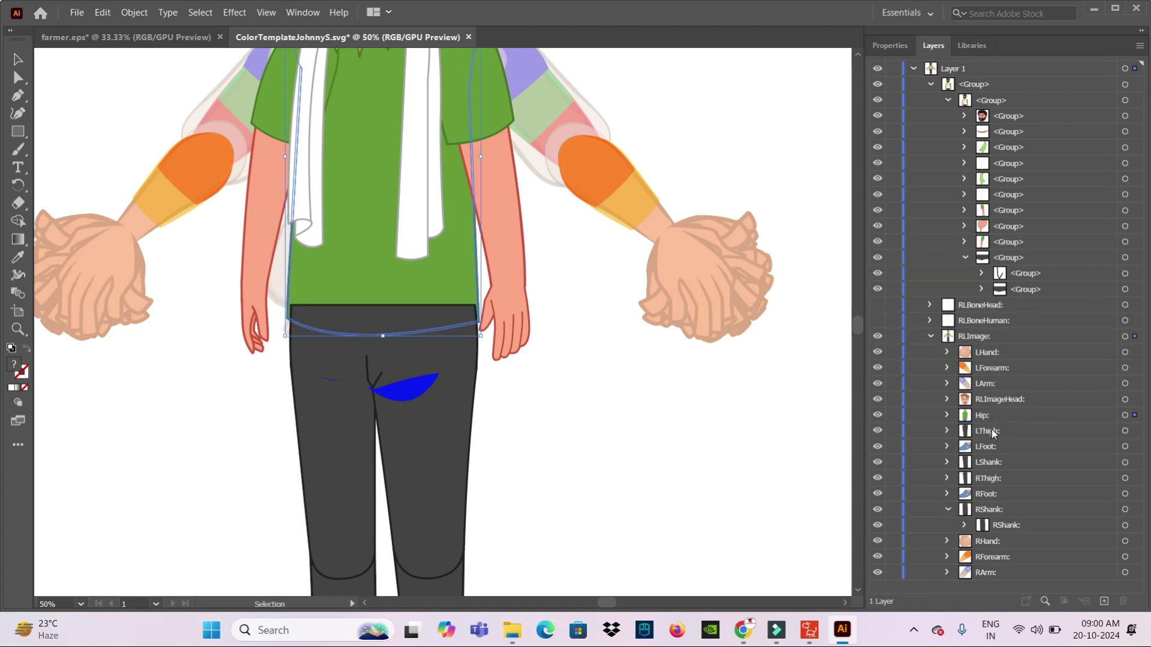
click(947, 416)
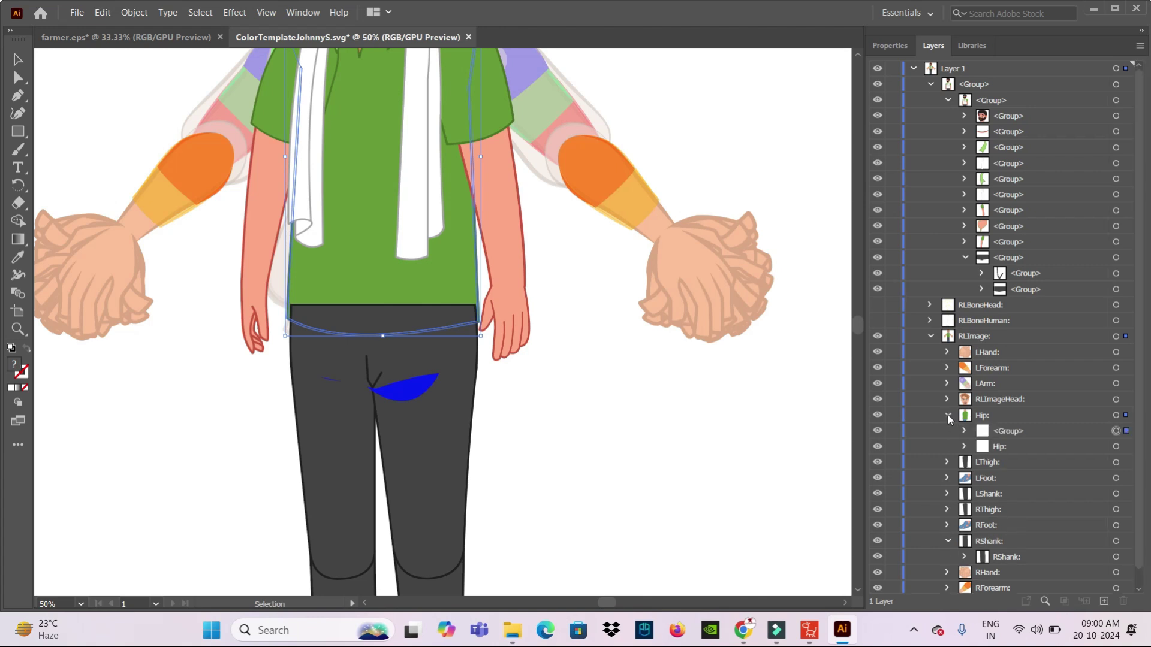
double_click(996, 447)
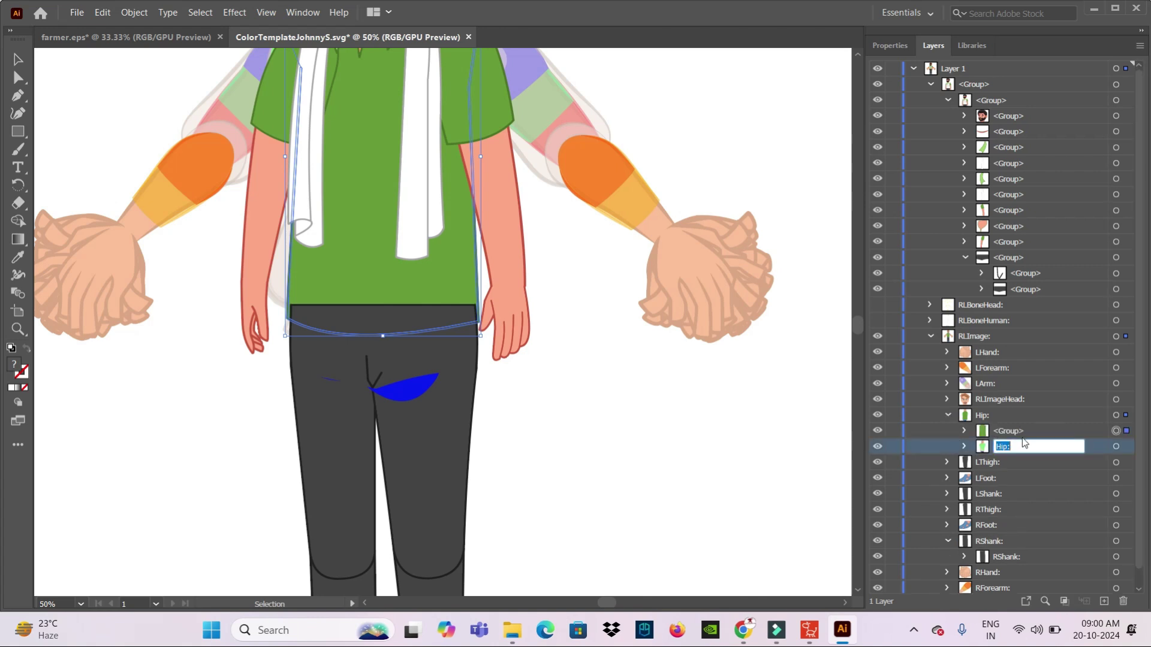
double_click(1014, 431)
text(Hip:)
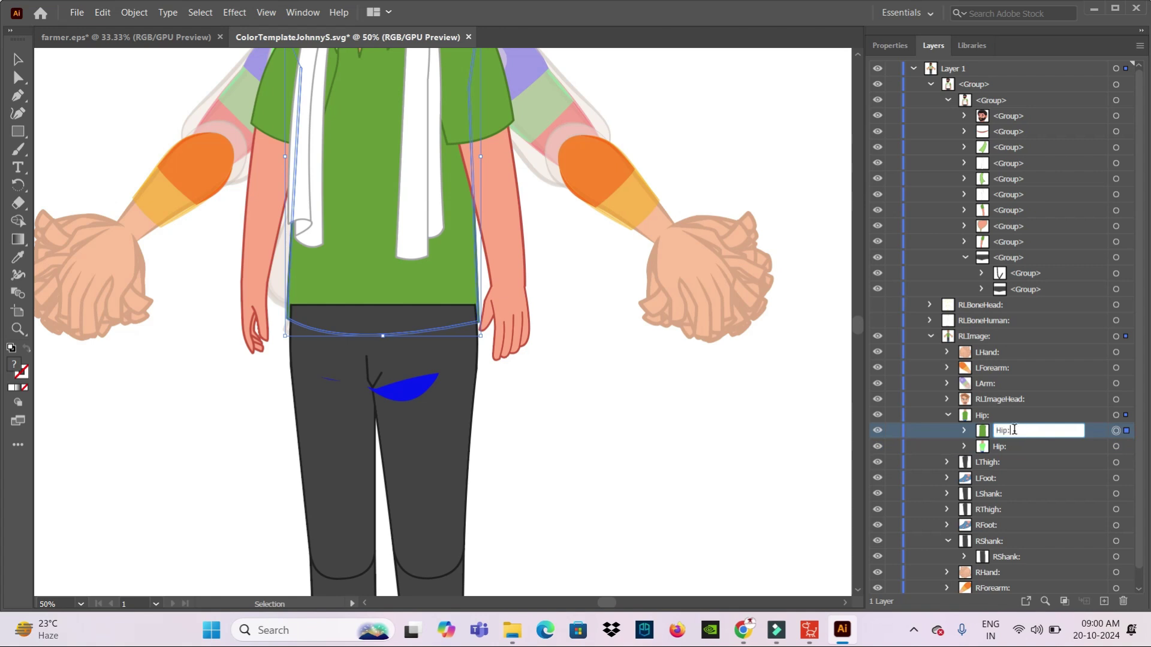
key(Return)
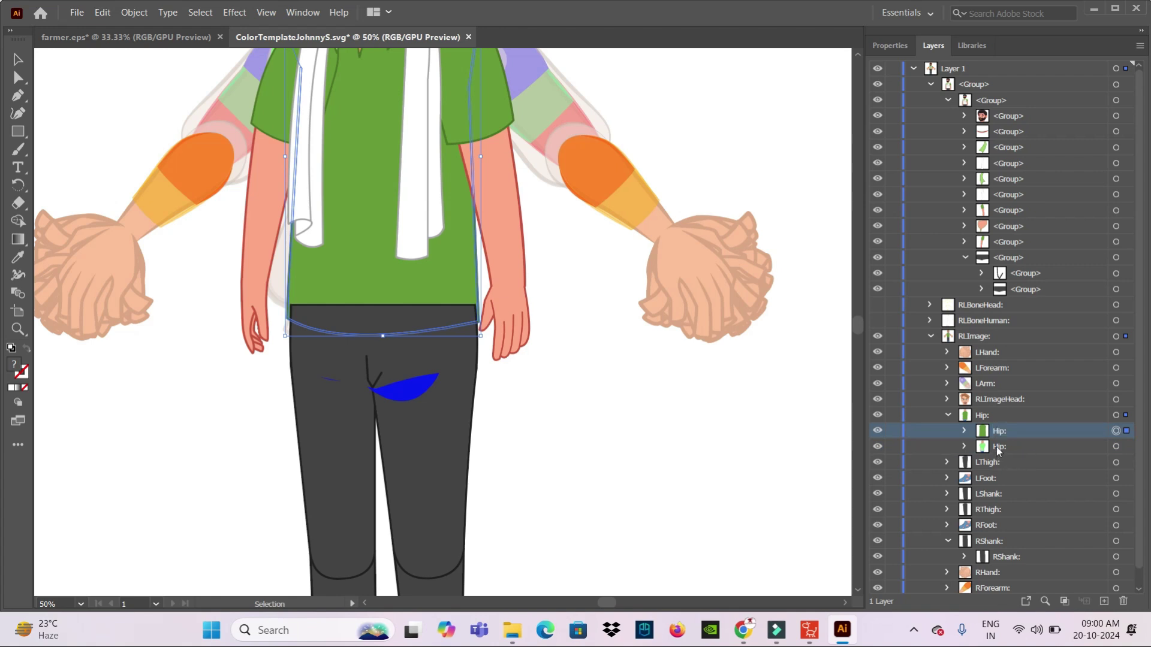
click(997, 447)
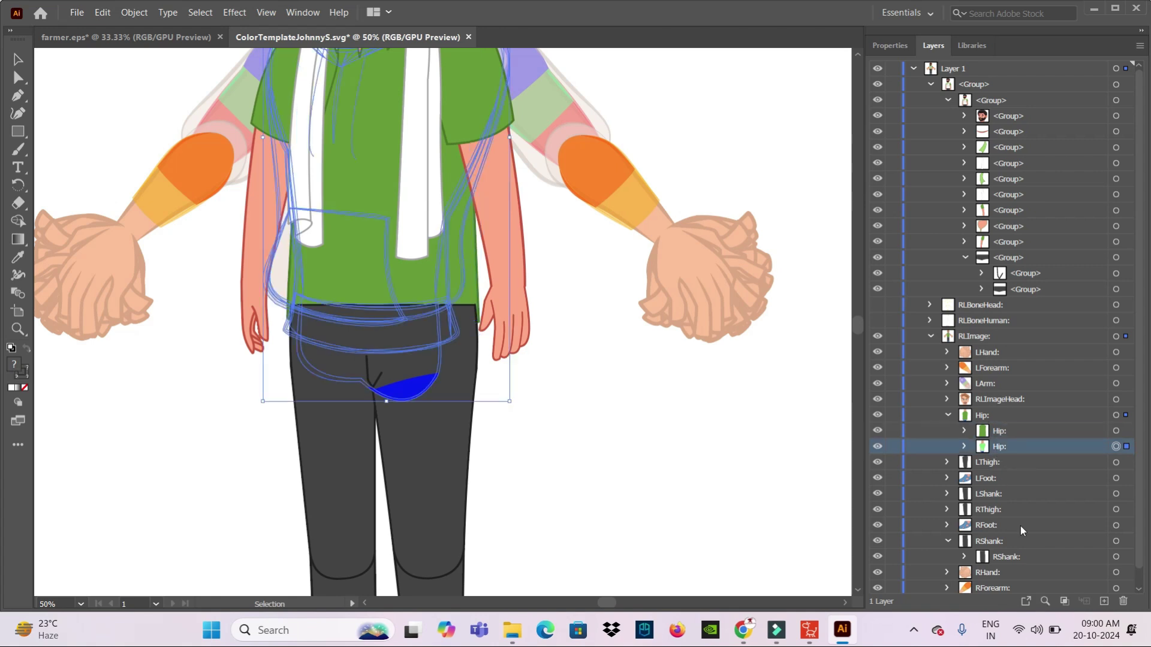
click(1123, 603)
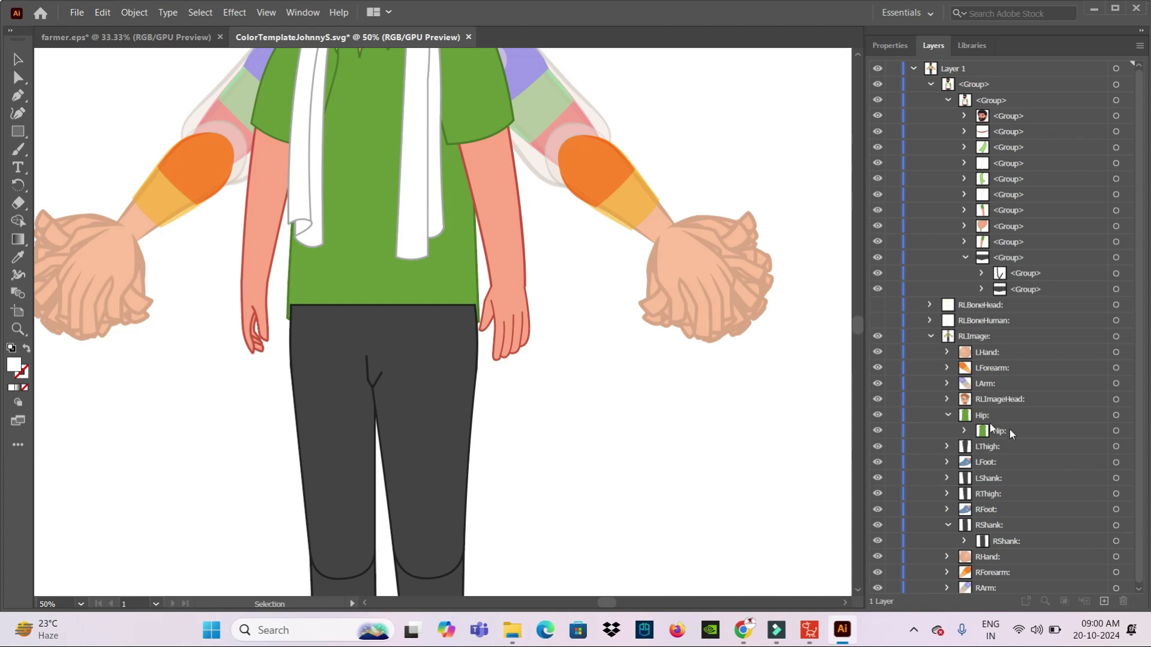
Move the pants crease and waistband groups into the Hip layer
click(1020, 290)
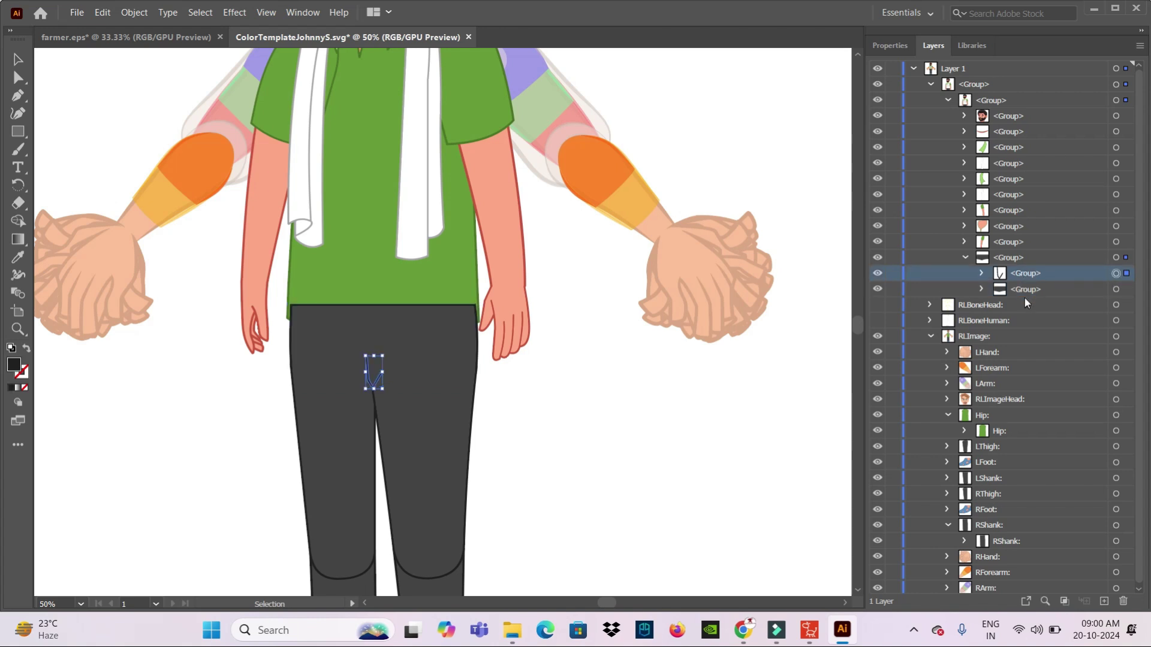
click(1024, 290)
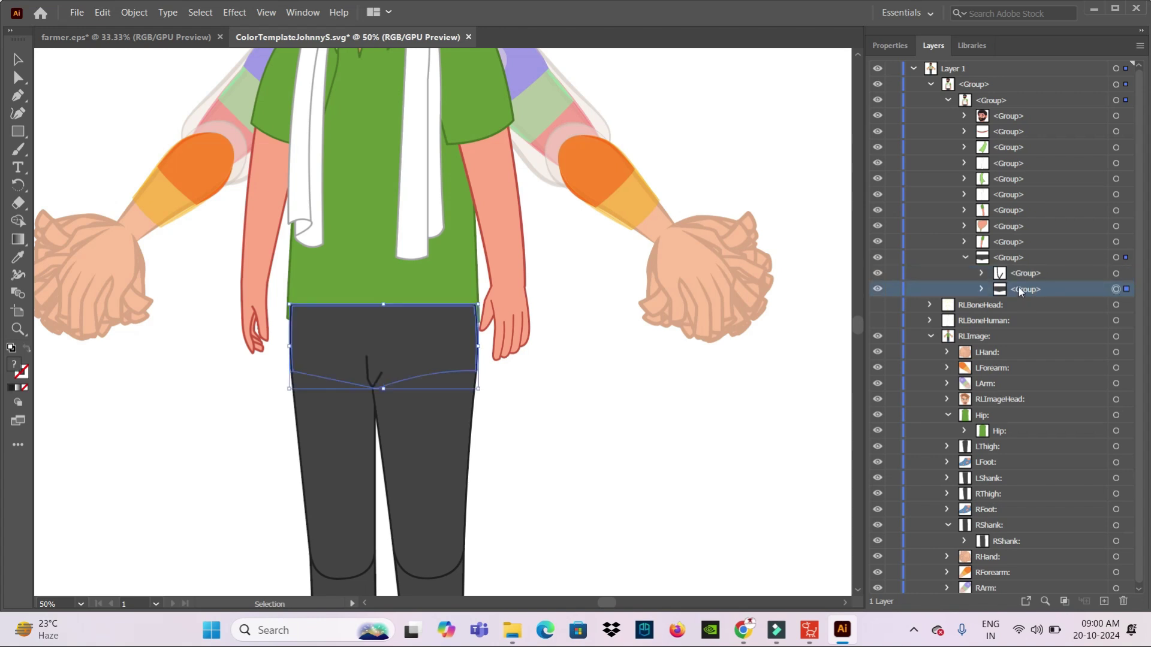
drag(1019, 286, 1006, 429)
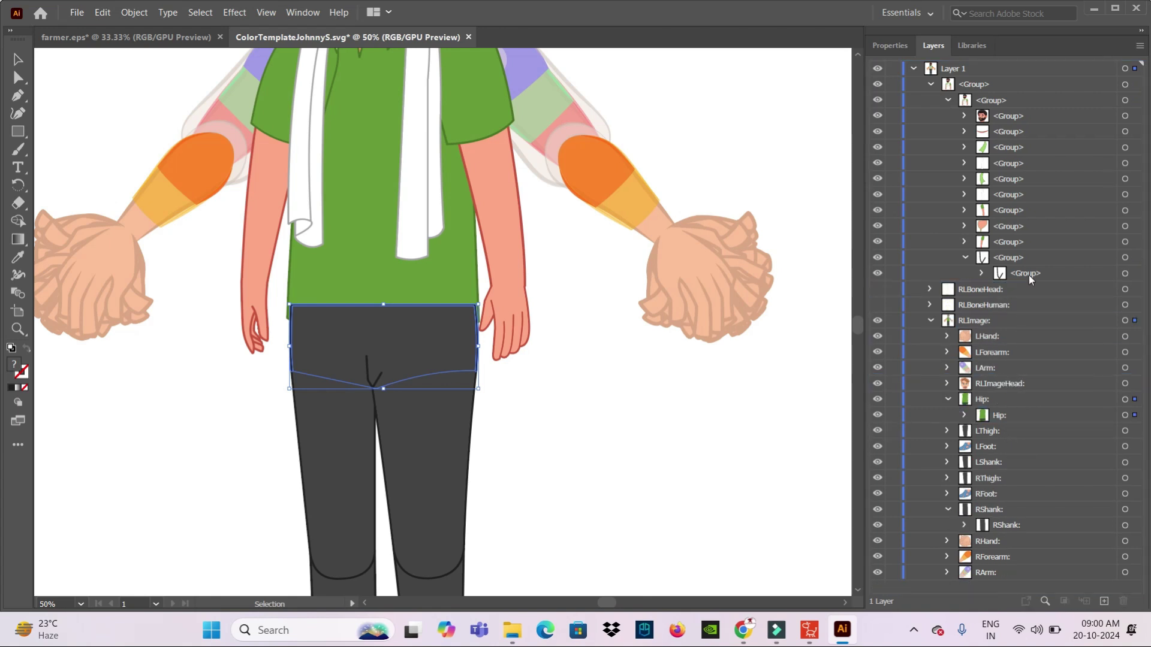
drag(1027, 274, 993, 415)
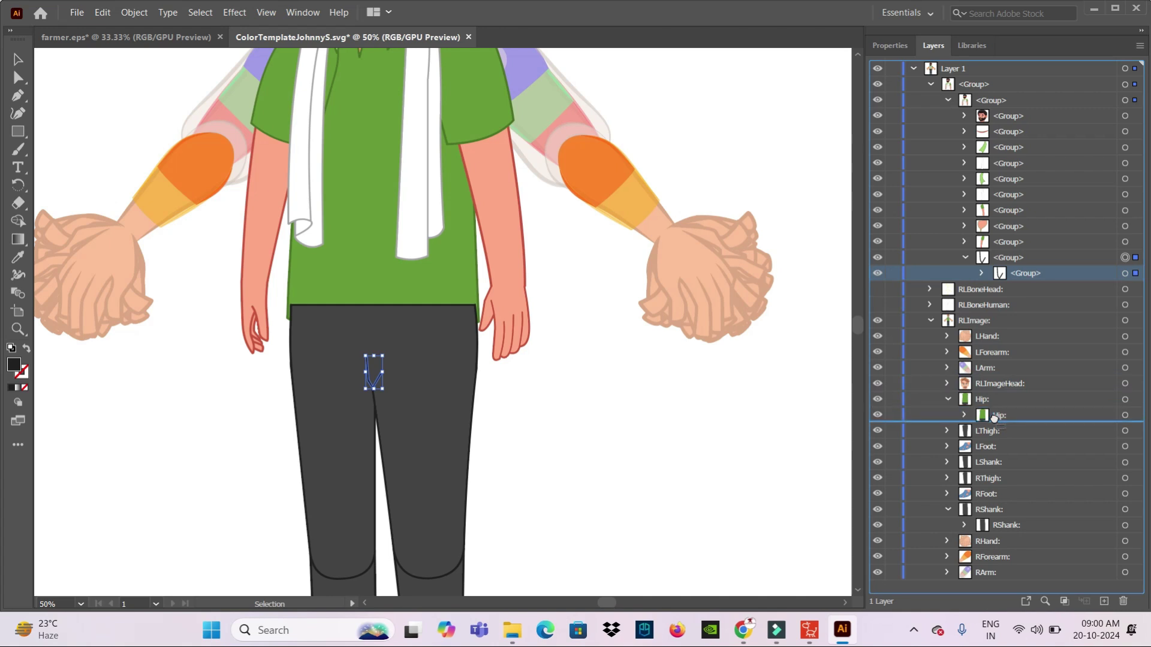
drag(995, 414, 995, 418)
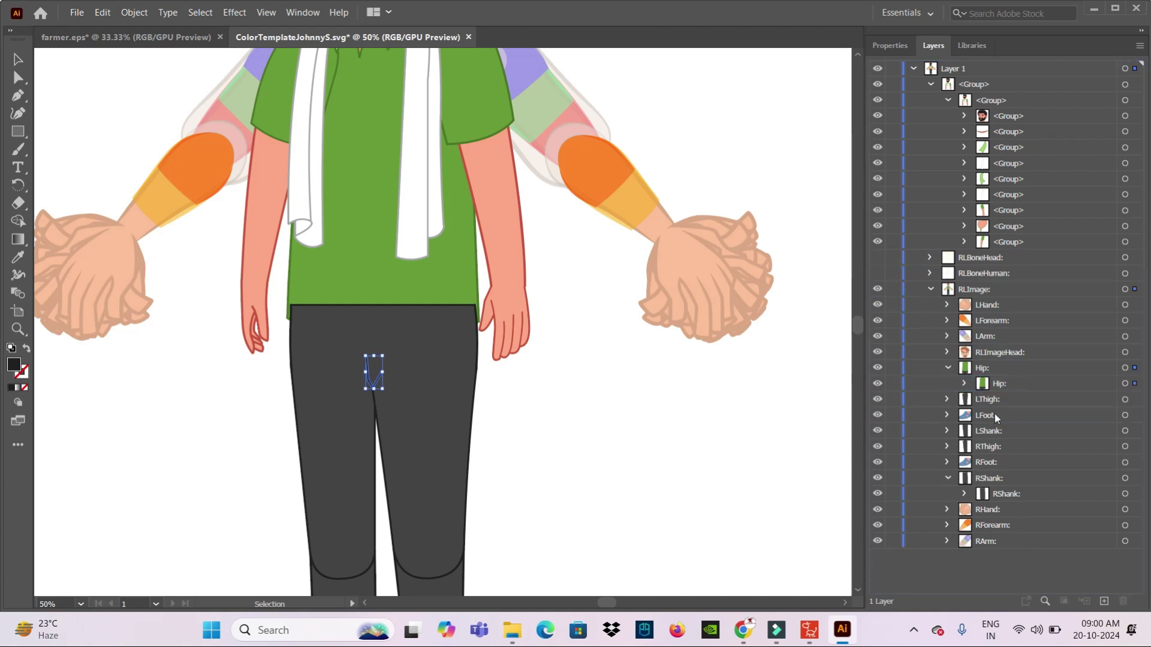
click(964, 383)
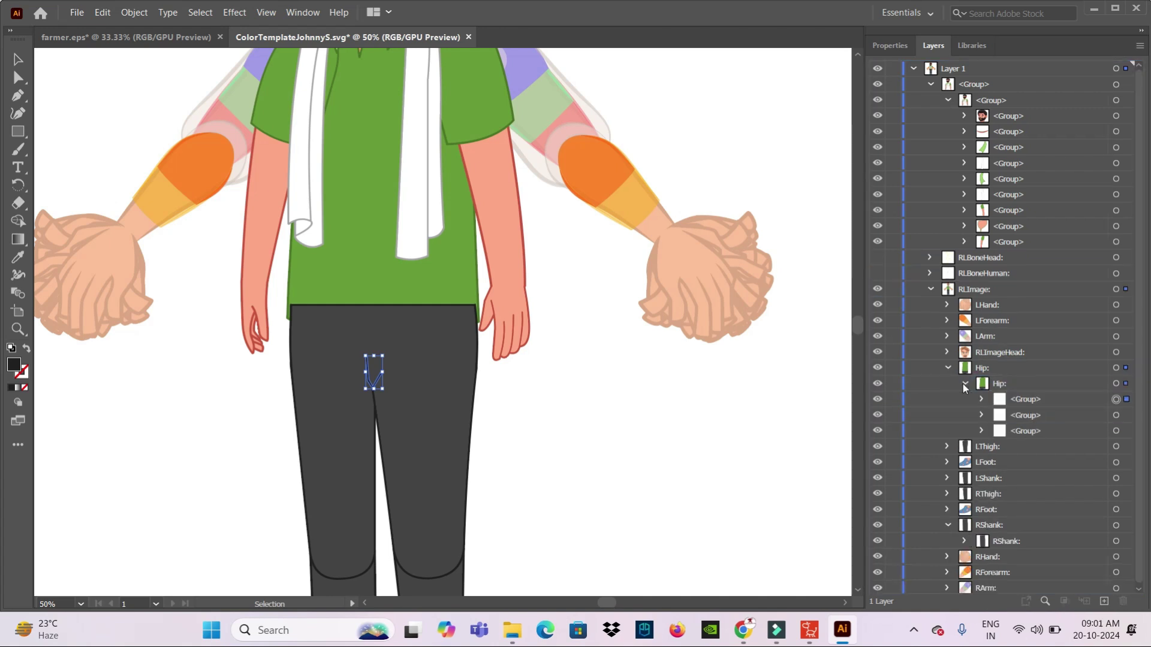
Reorder the shirt group above the crease group within Hip, then collapse the Hip layer
click(1023, 430)
drag(1021, 422, 1019, 400)
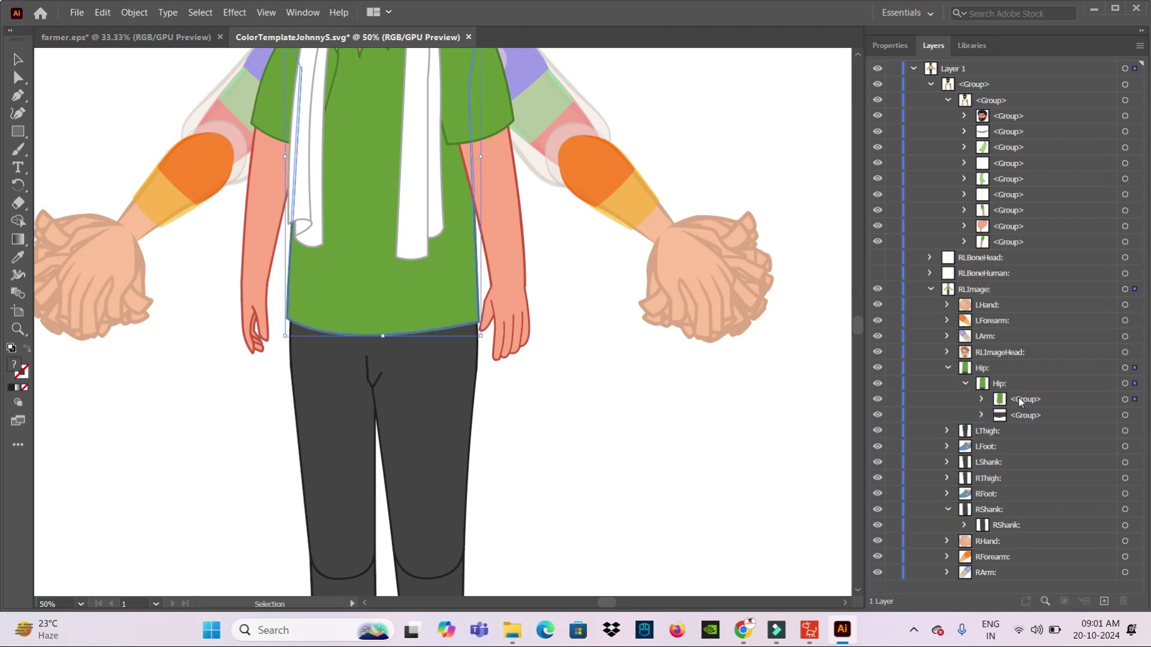
key(ctrl+z)
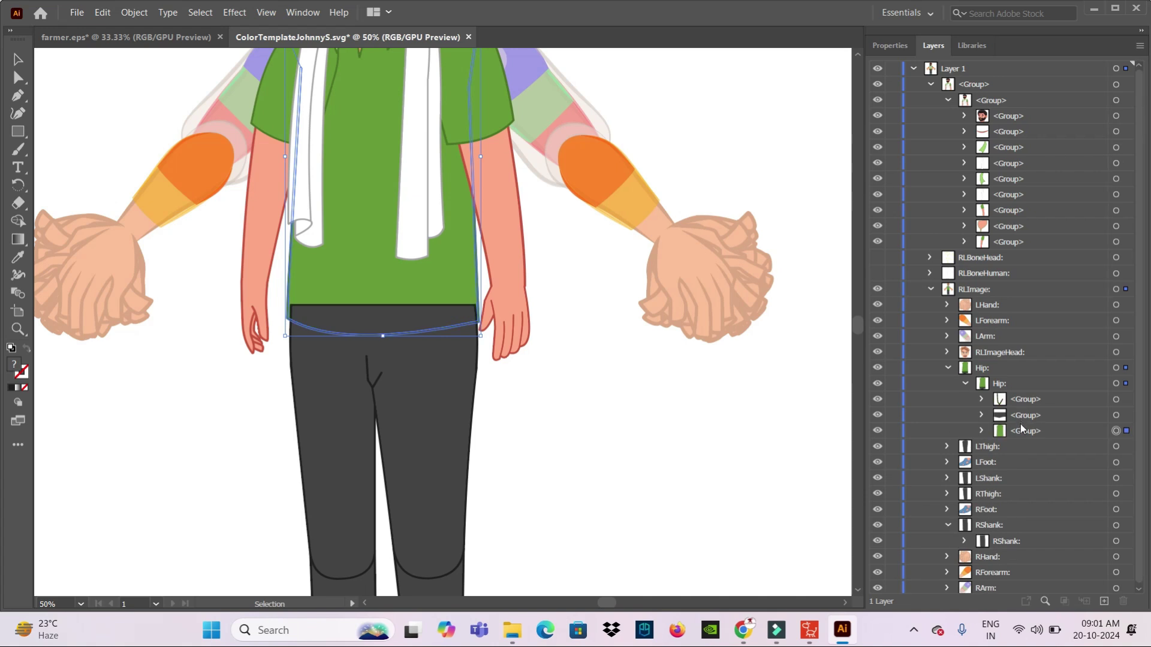
drag(1023, 432, 1023, 413)
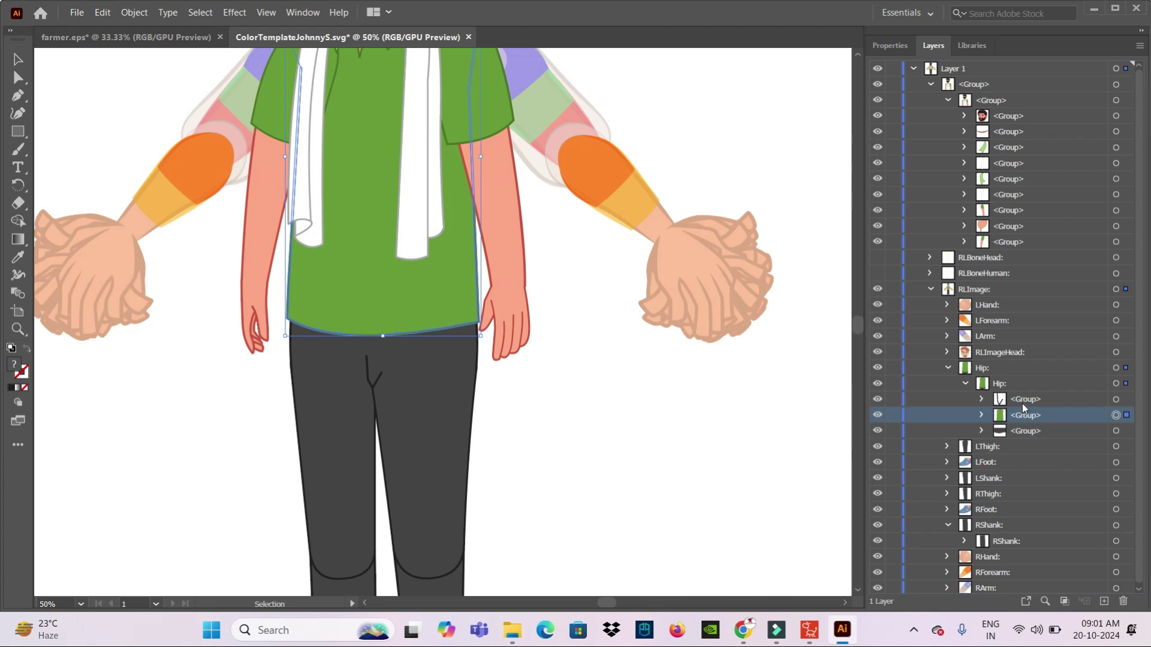
click(1022, 399)
click(1023, 419)
drag(1021, 421, 1024, 431)
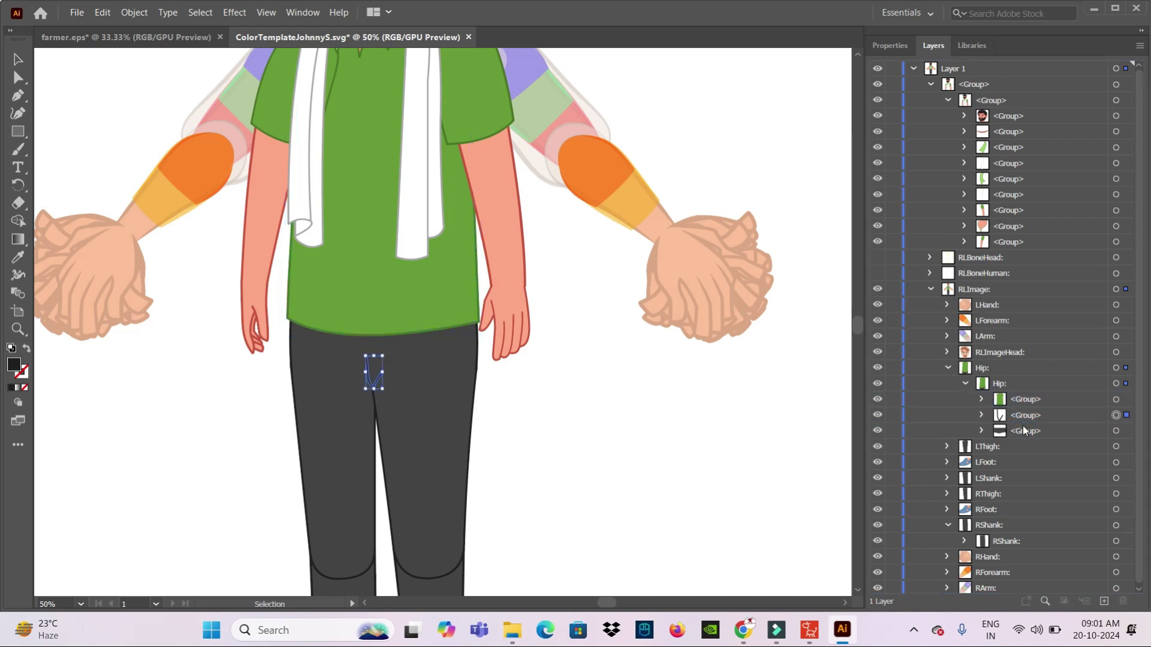
click(657, 450)
click(947, 368)
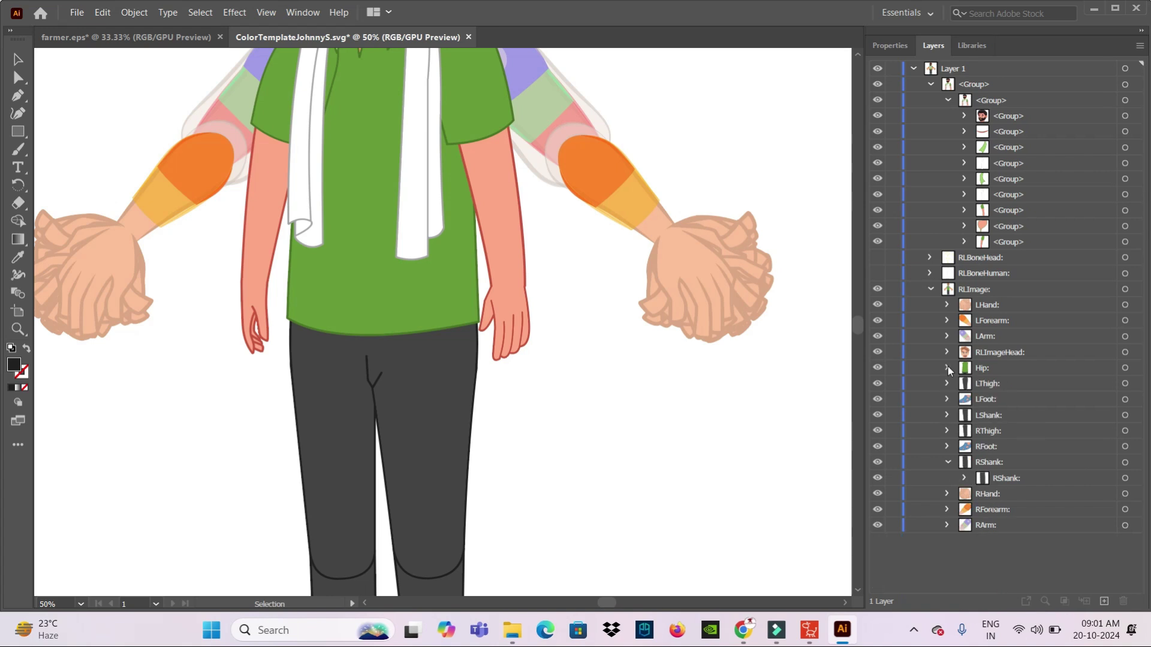
click(876, 242)
click(877, 242)
scroll(786, 390, up, 1)
scroll(787, 390, up, 2)
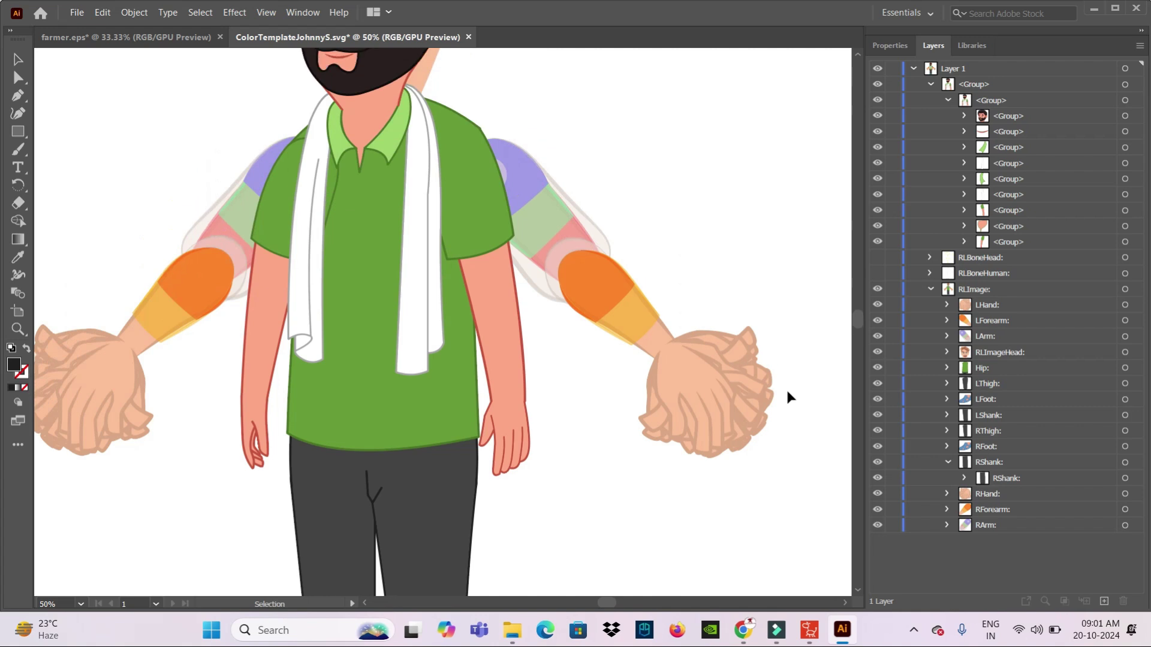
scroll(787, 390, up, 1)
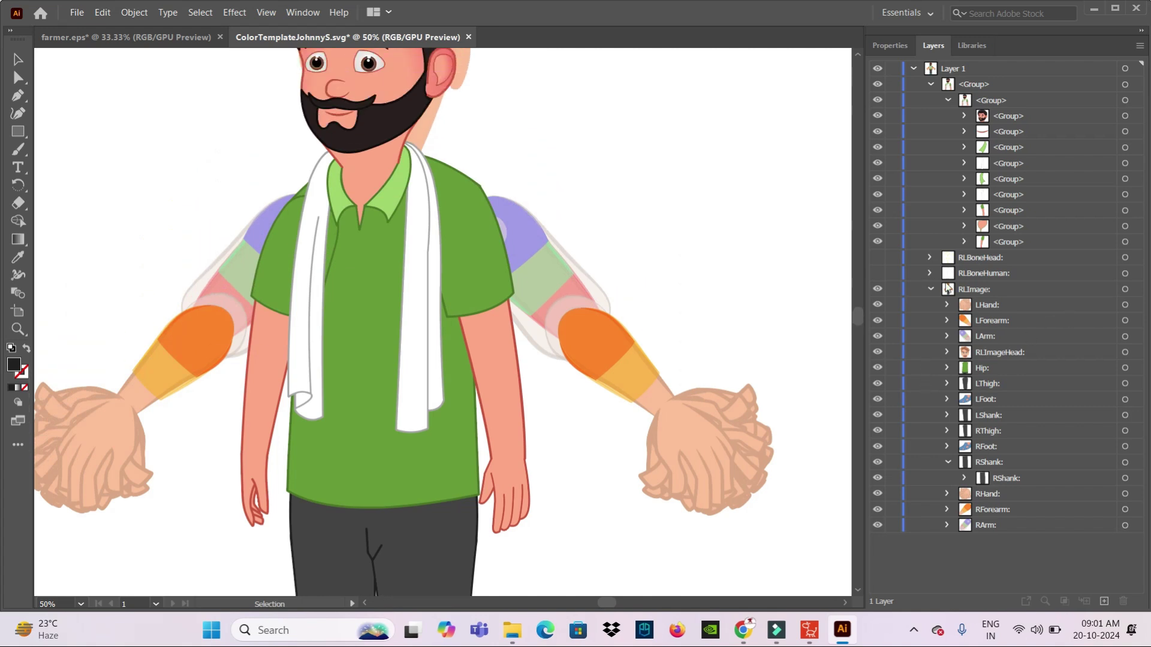
click(877, 242)
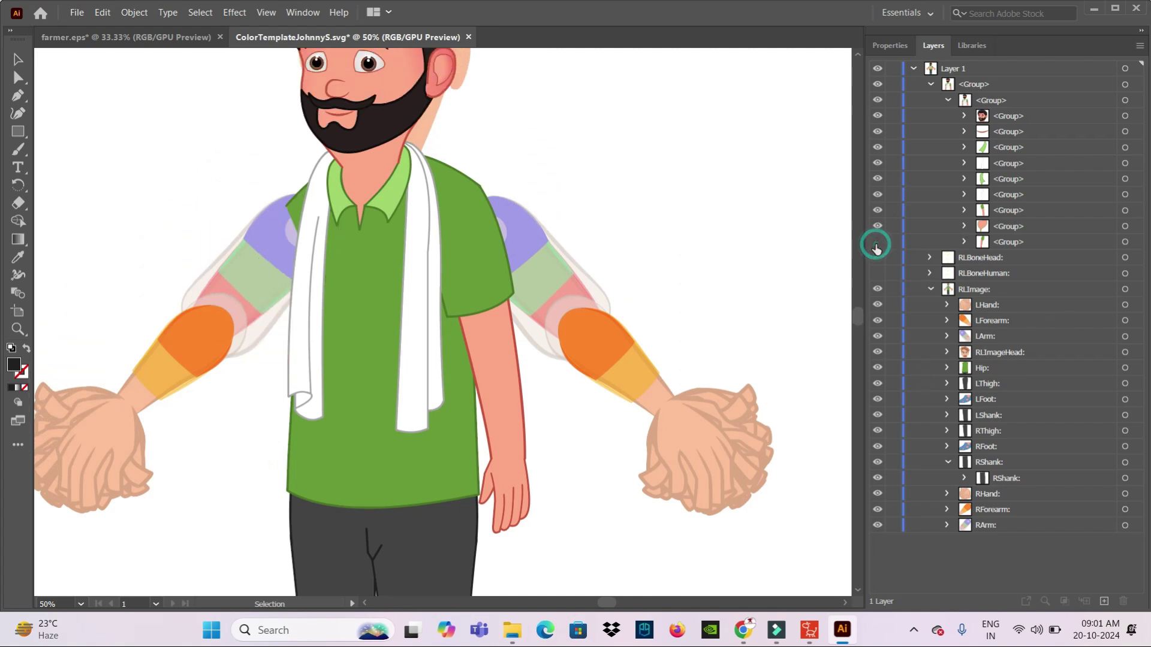
click(877, 242)
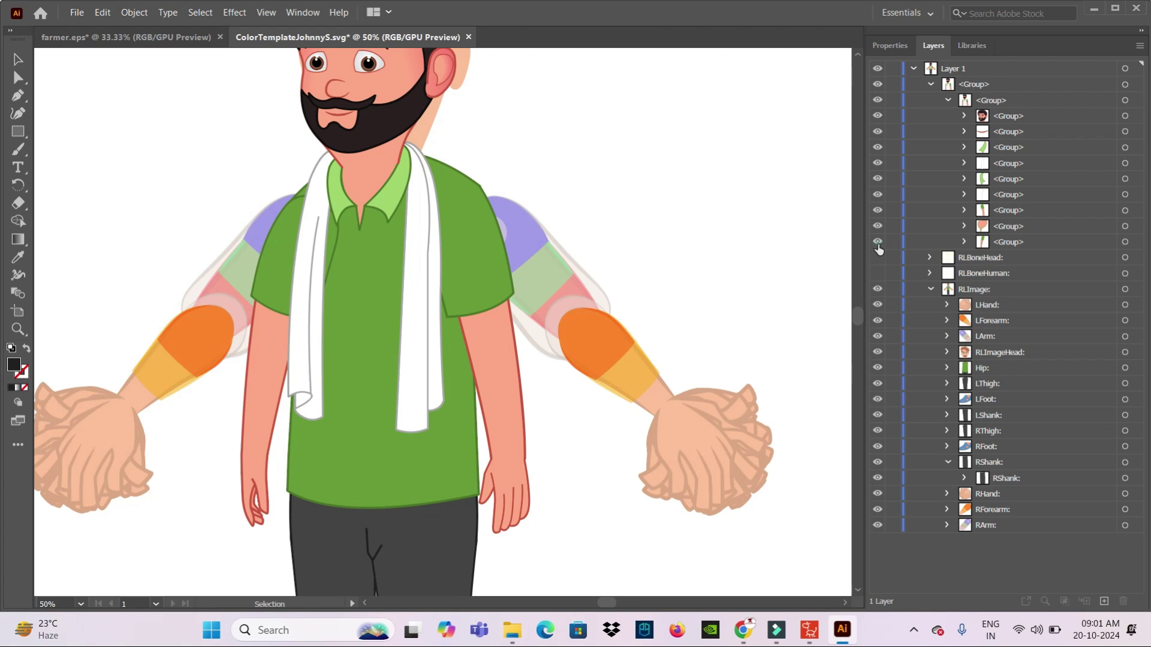
click(877, 243)
click(877, 242)
click(878, 242)
click(878, 243)
click(1016, 242)
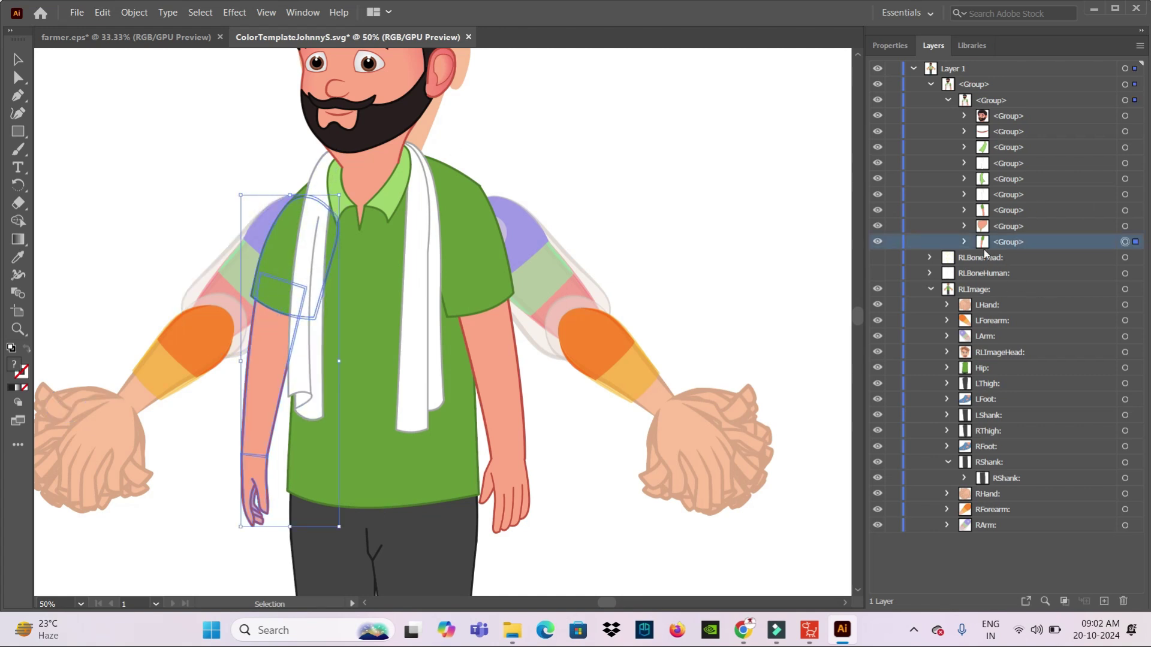
Identify the farmer's upper-arm piece and move it into the RArm layer
click(963, 241)
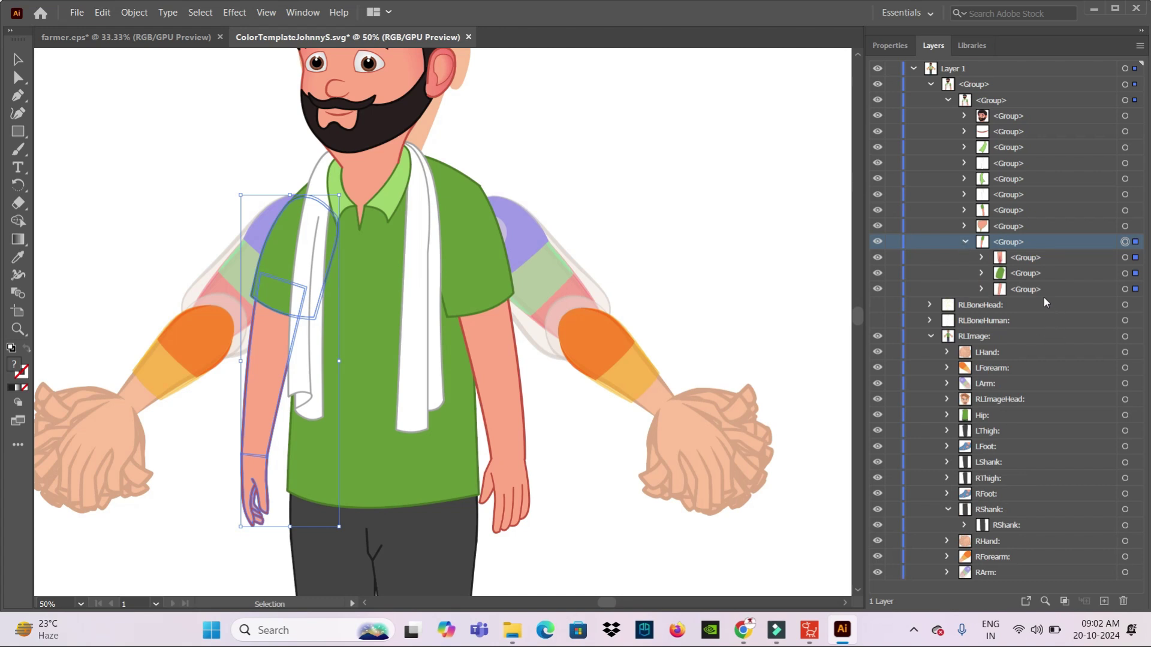
click(877, 289)
click(877, 289)
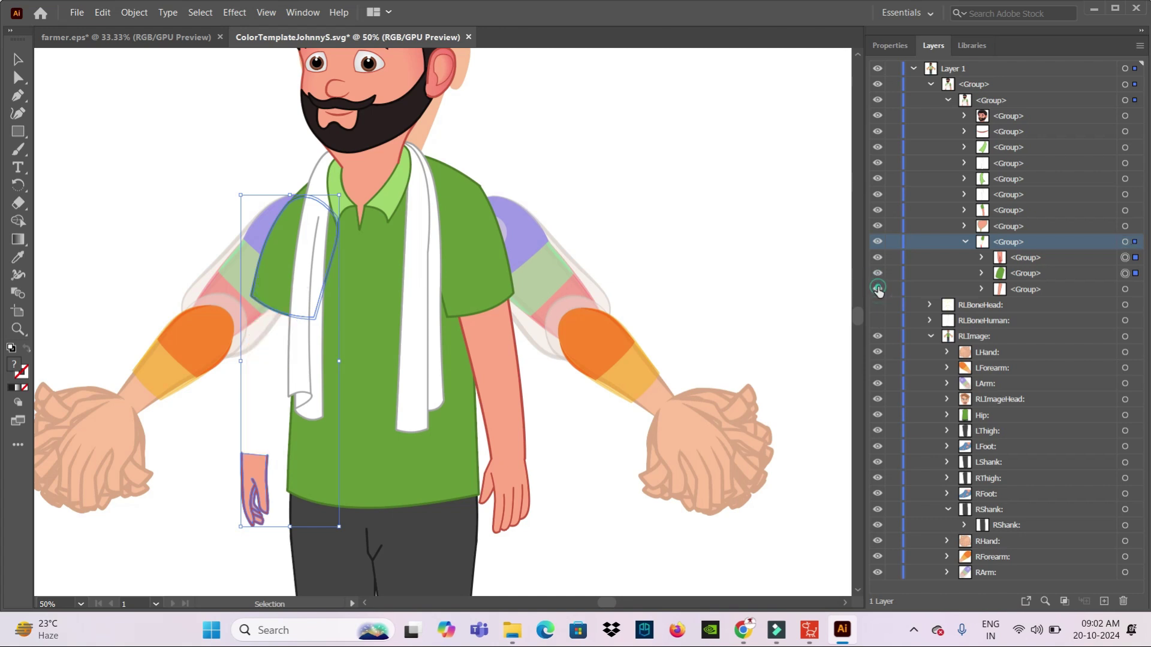
click(878, 288)
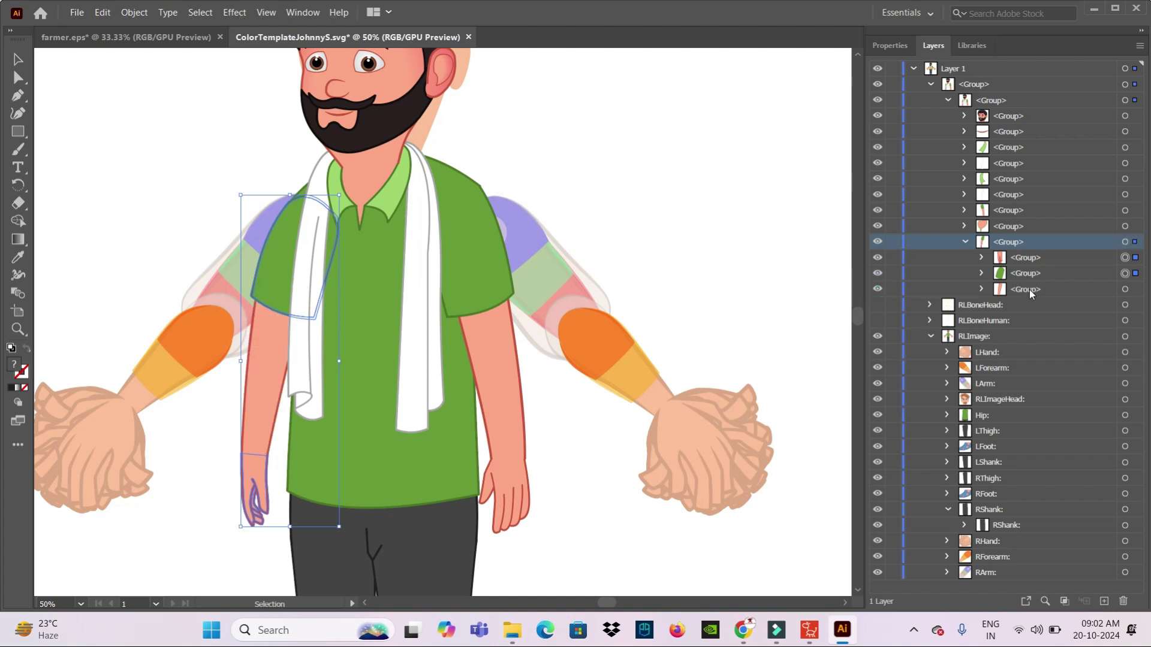
click(1030, 290)
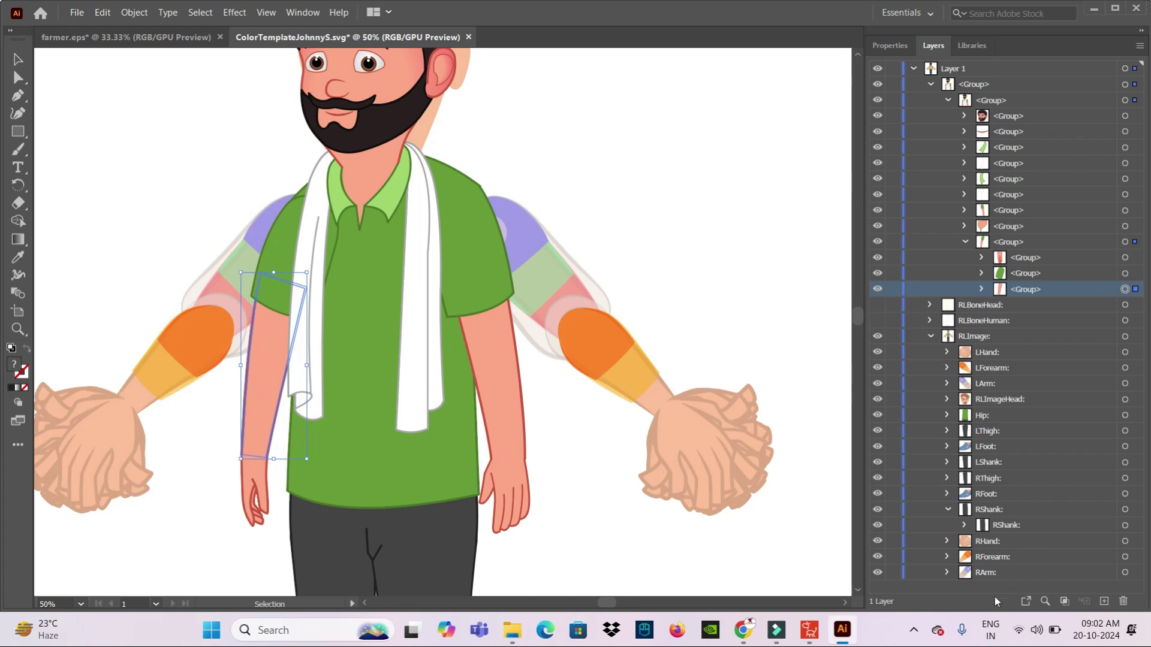
click(878, 573)
click(878, 573)
click(878, 574)
drag(1026, 293, 993, 576)
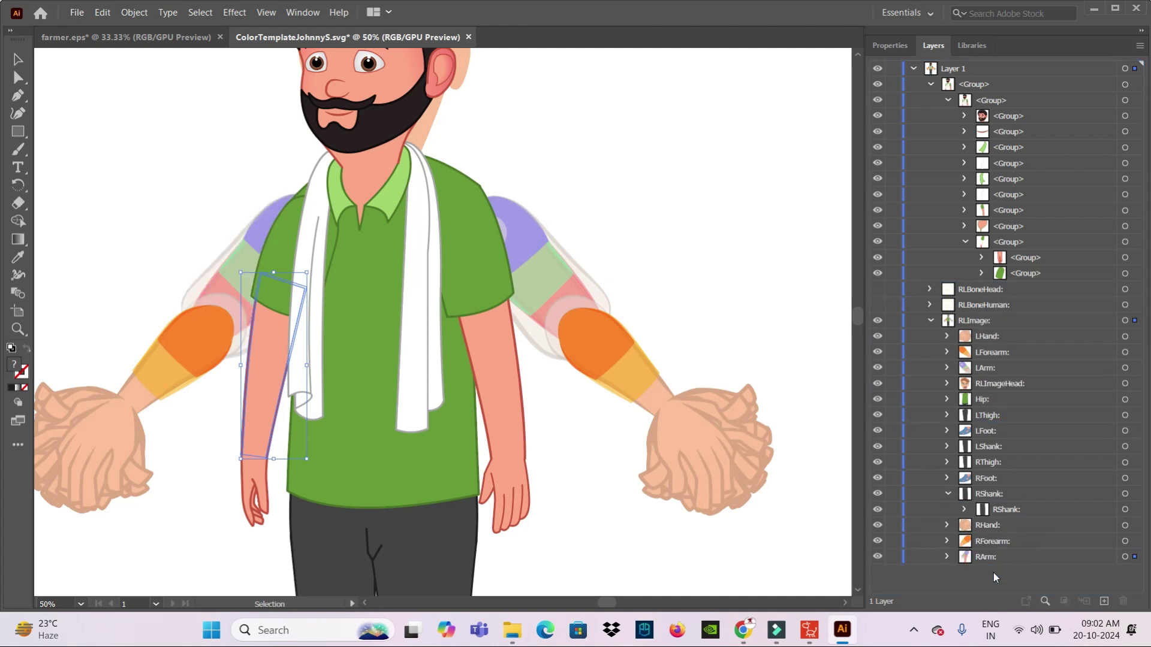
Rename the moved upper-arm group 'RArm:' and delete the template's RArm placeholder
click(947, 556)
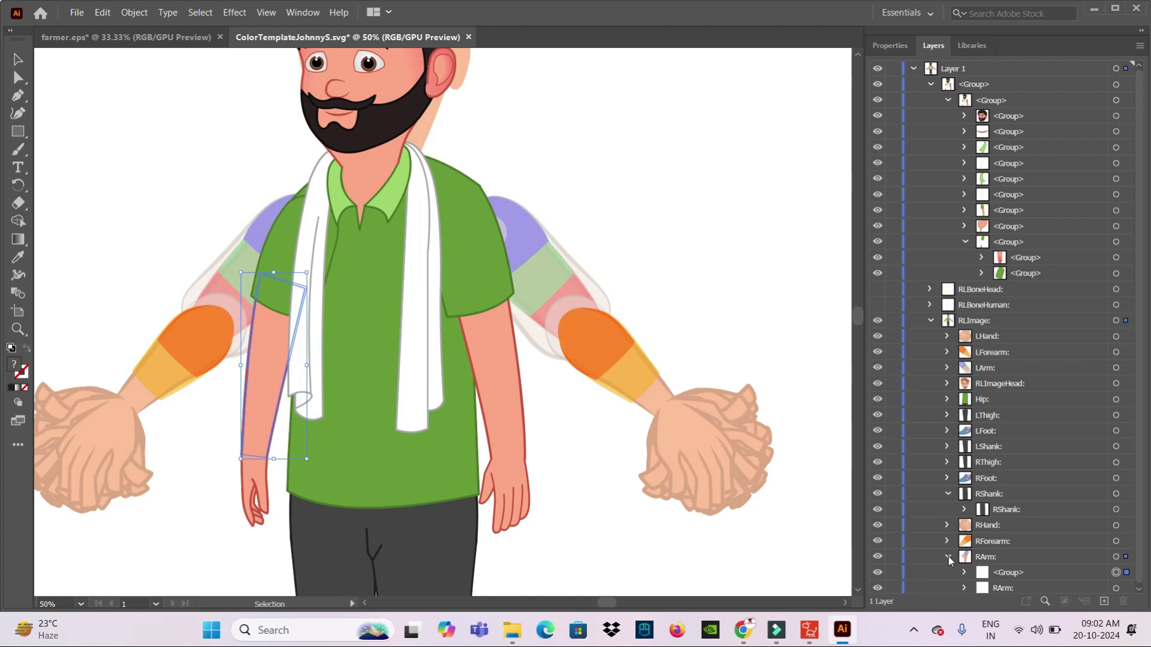
double_click(1007, 588)
key(ctrl+c)
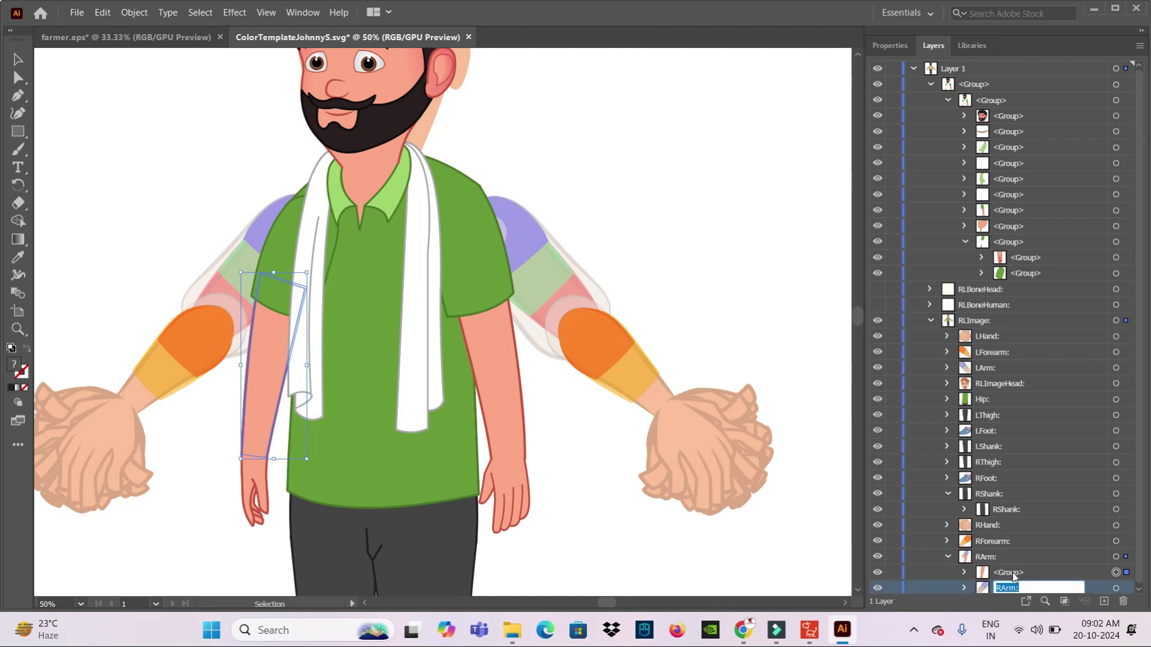
double_click(1012, 572)
key(ctrl+v)
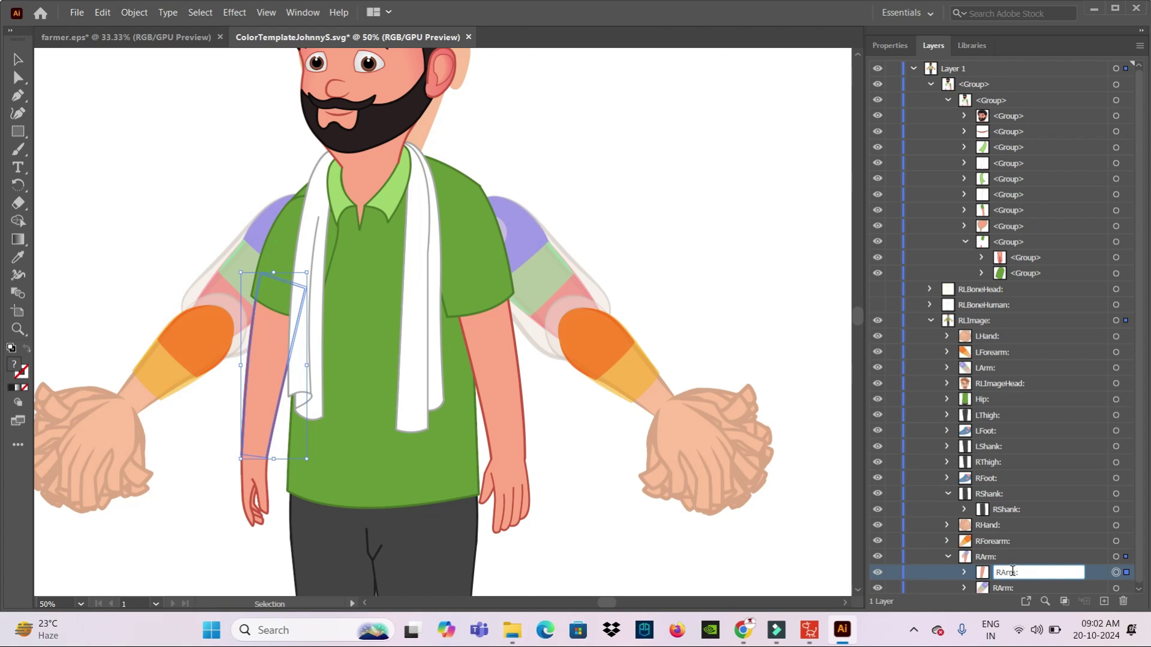
key(Return)
click(1013, 589)
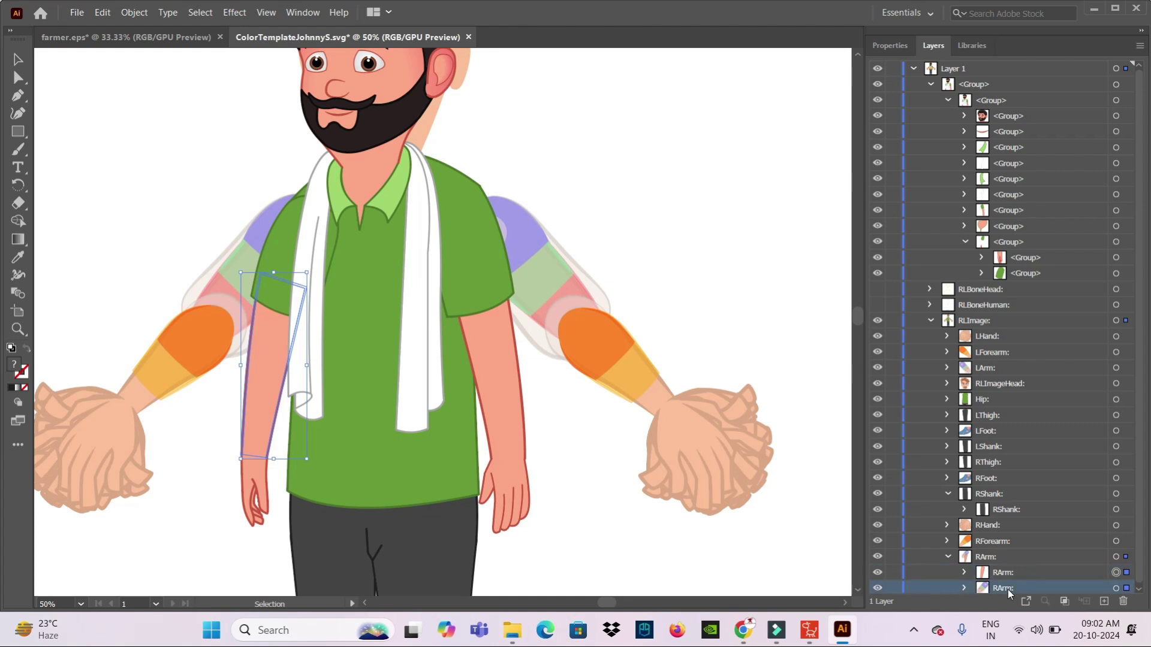
click(1123, 602)
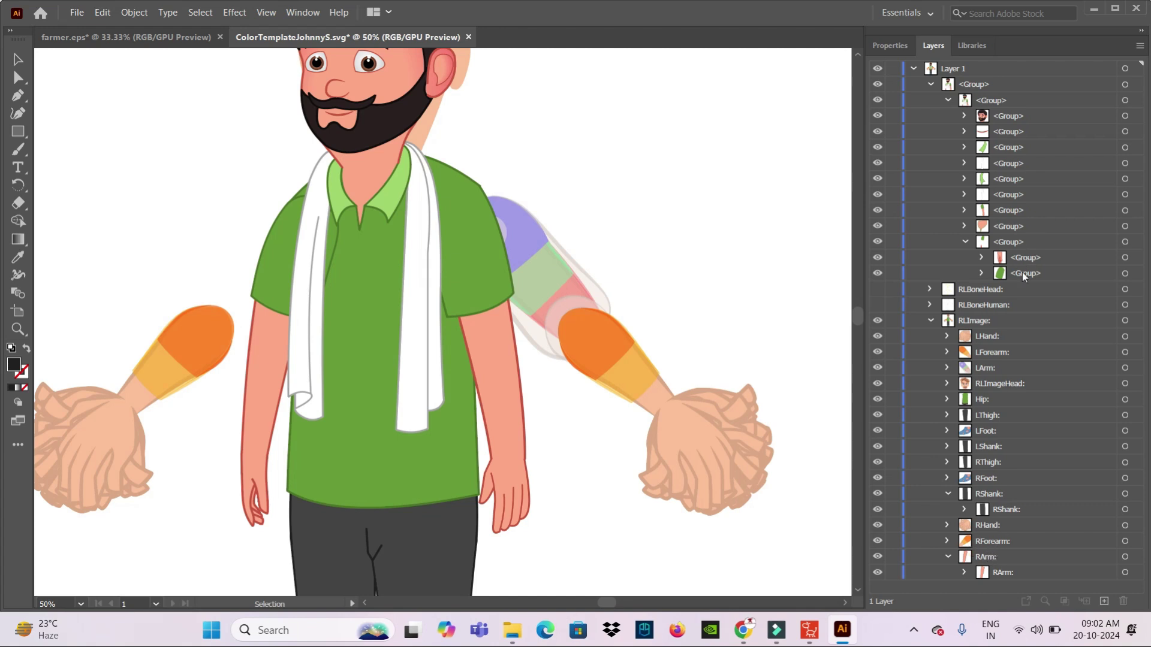
Find the farmer's green shirt-sleeve group and move it into the RForearm layer
click(877, 272)
click(878, 274)
click(879, 273)
click(879, 273)
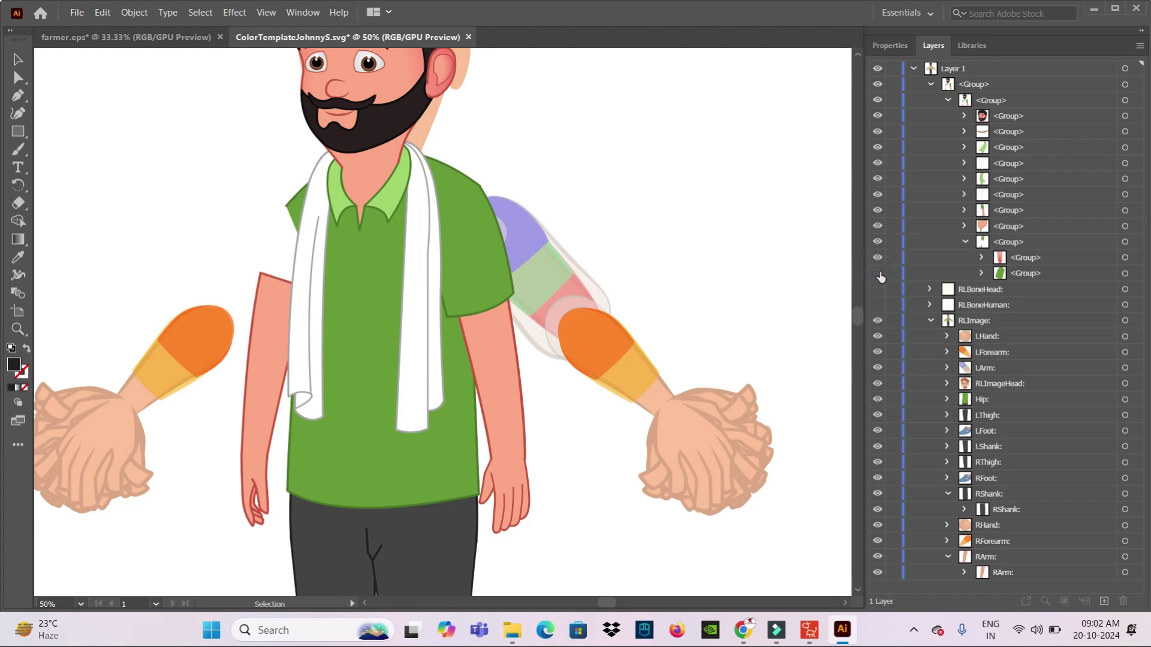
click(879, 273)
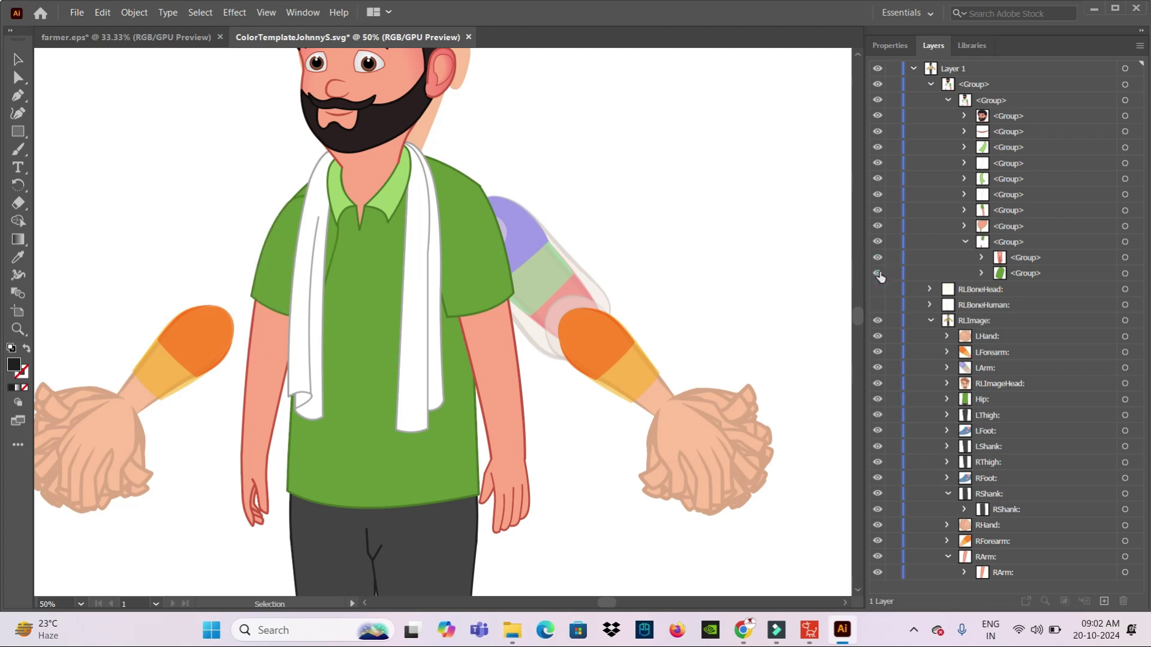
click(1021, 276)
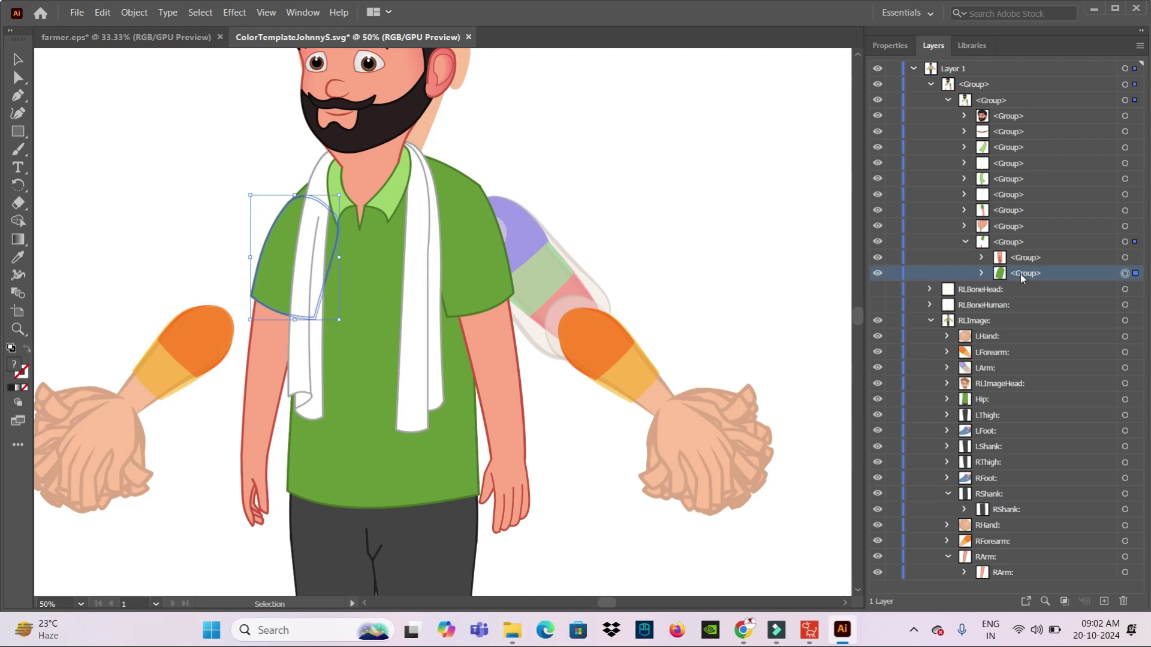
drag(1020, 272, 990, 543)
Rename the sleeve group 'RForearm:' and delete the orange forearm placeholder
click(947, 525)
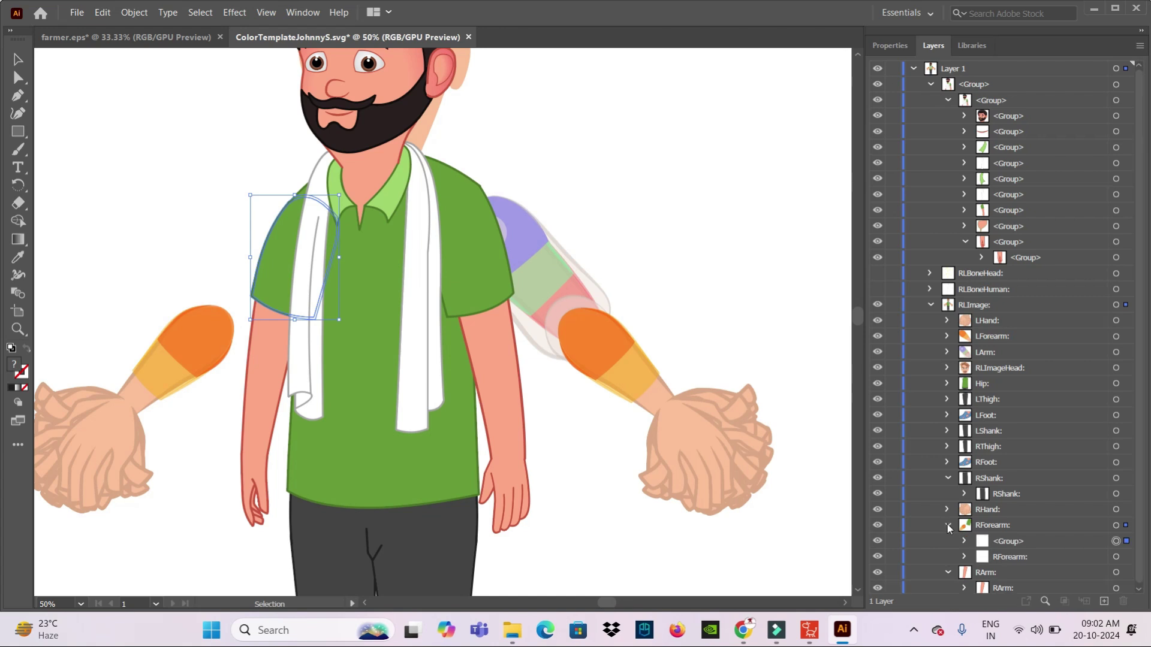
double_click(1010, 557)
key(ctrl+c)
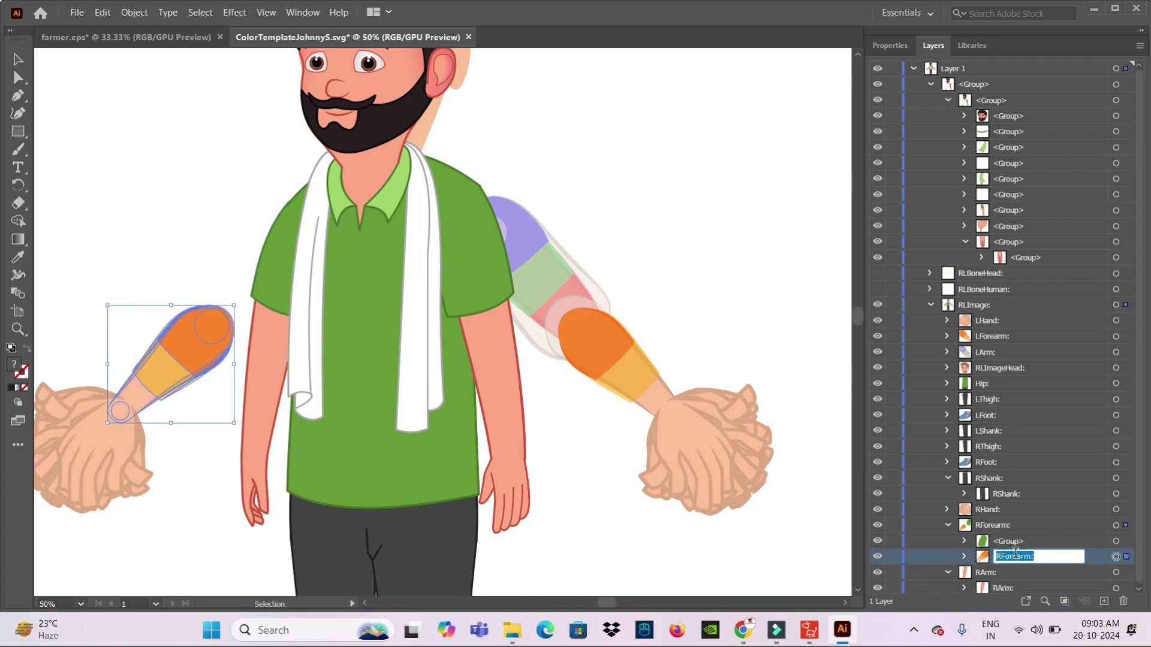
double_click(1019, 541)
key(ctrl+v)
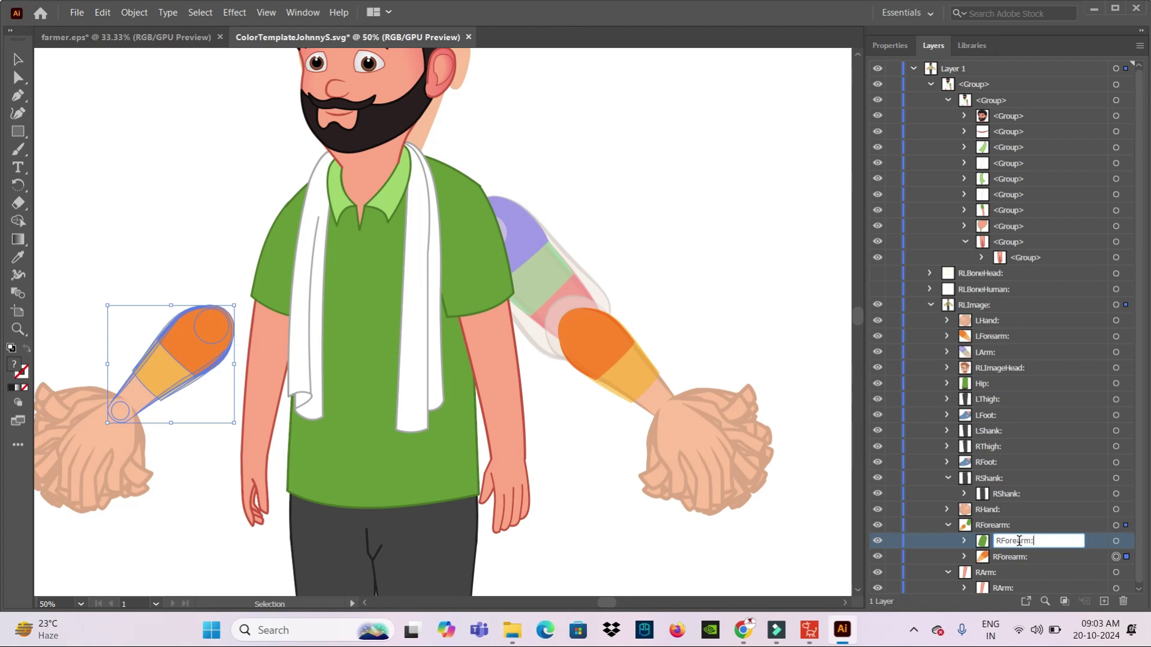
key(Return)
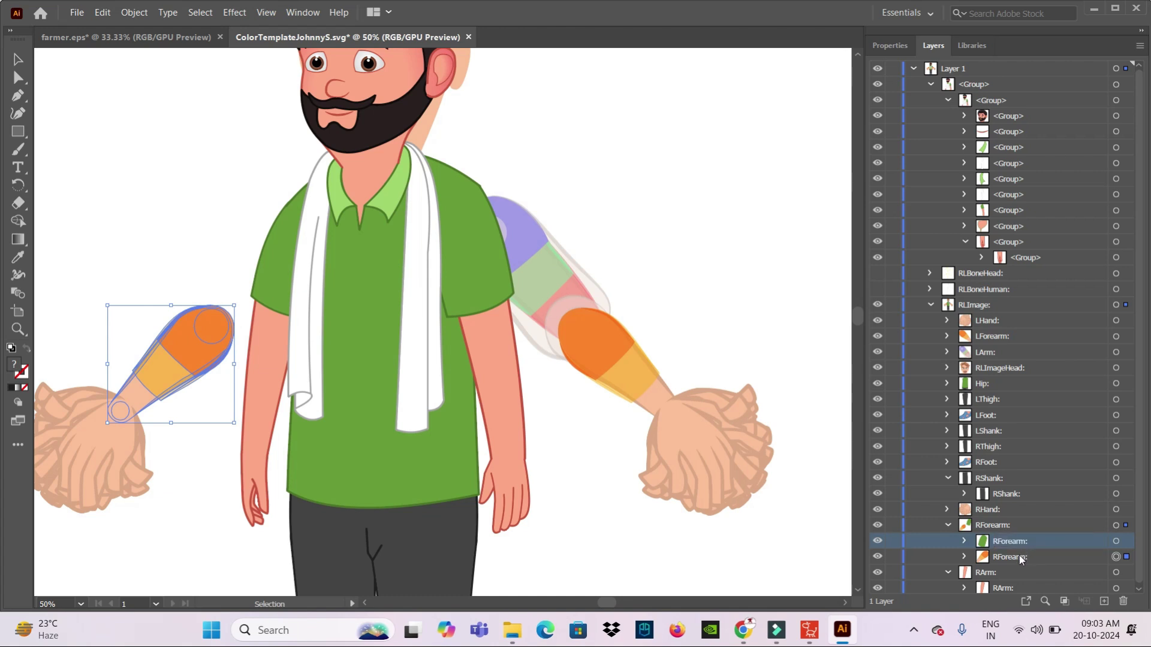
click(1022, 558)
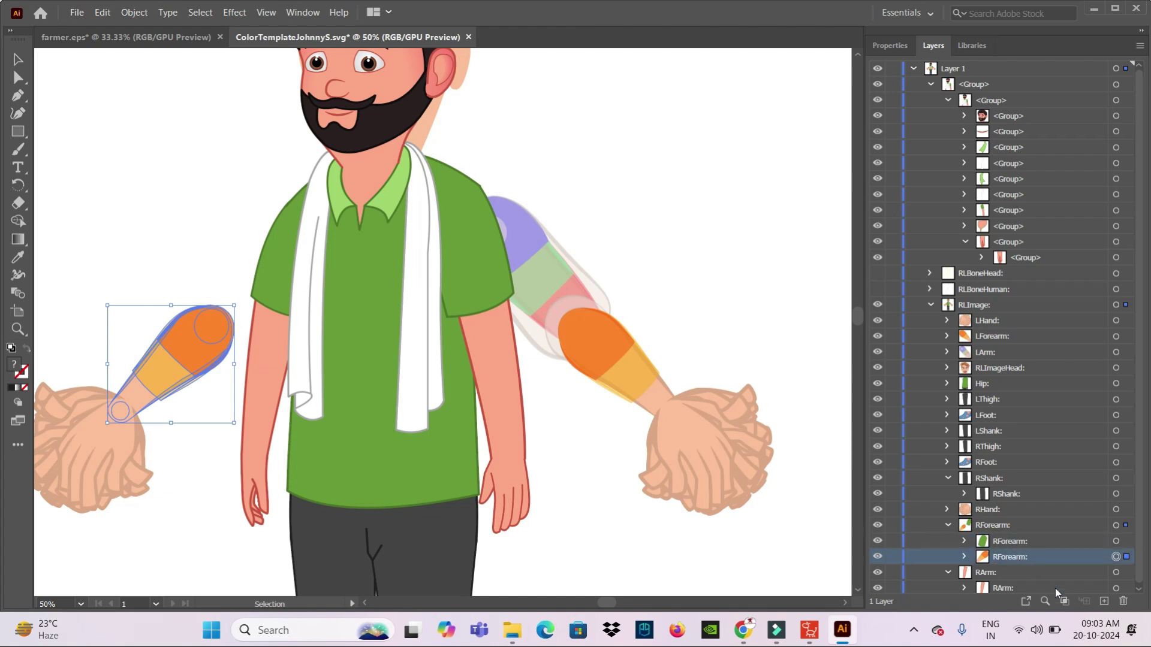
click(1124, 602)
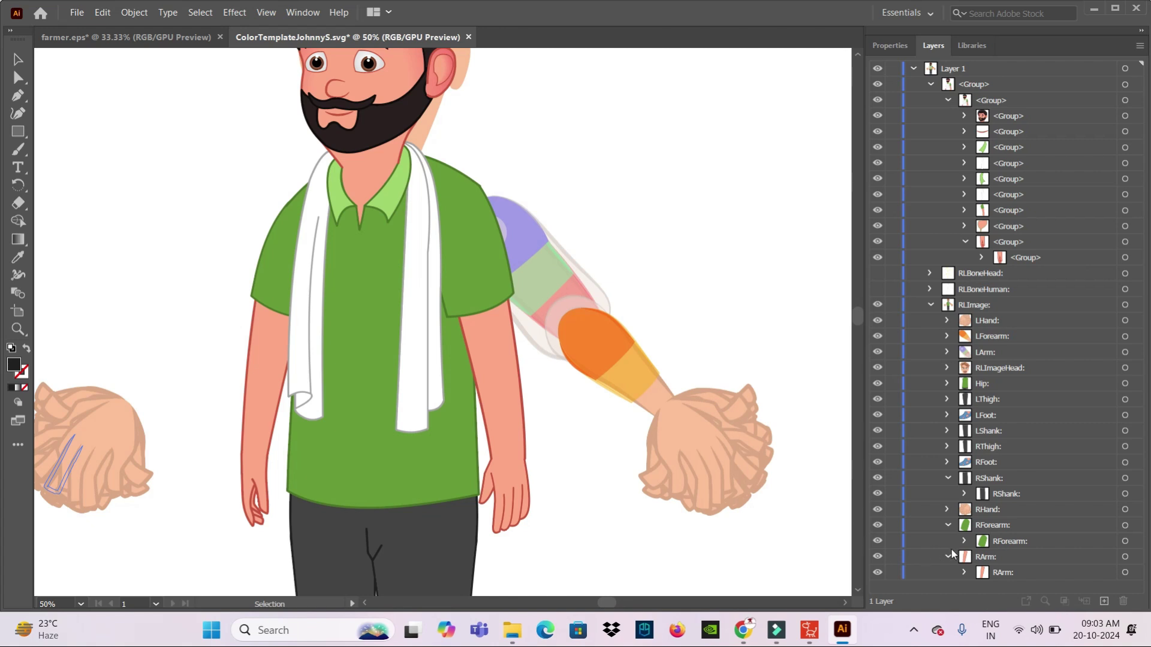
Move the RHand template hand onto the farmer's left wrist and shrink it
click(988, 510)
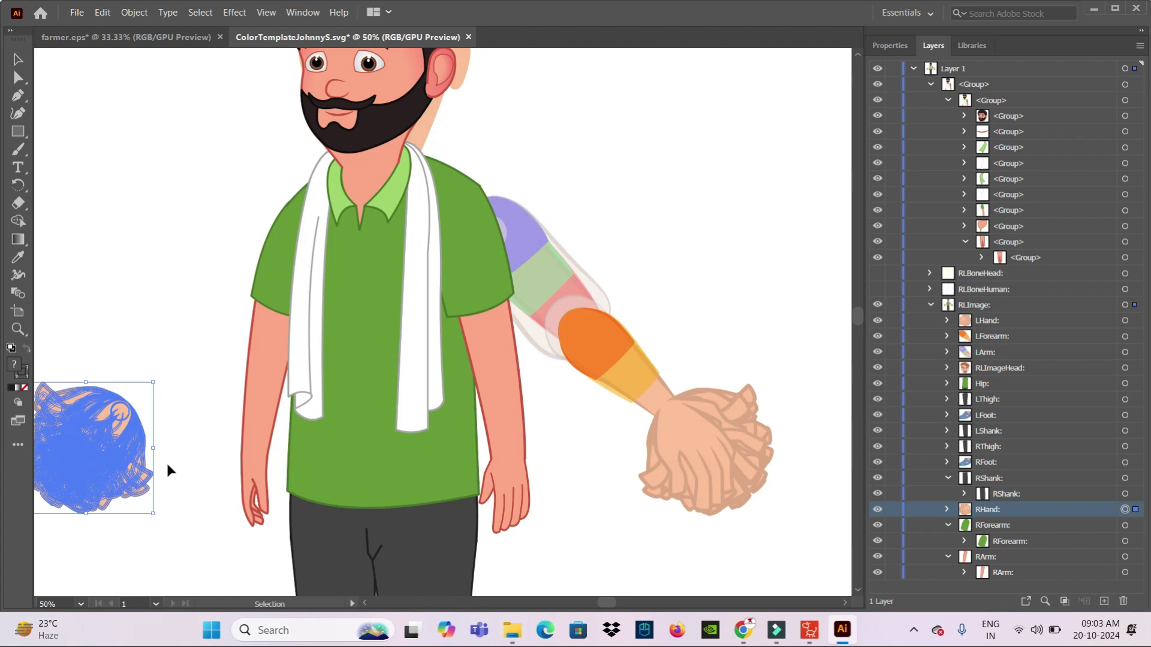
scroll(168, 470, down, 1)
scroll(174, 458, down, 2)
mouse_move(70, 388)
mouse_down()
mouse_move(223, 479)
mouse_move(201, 455)
mouse_up()
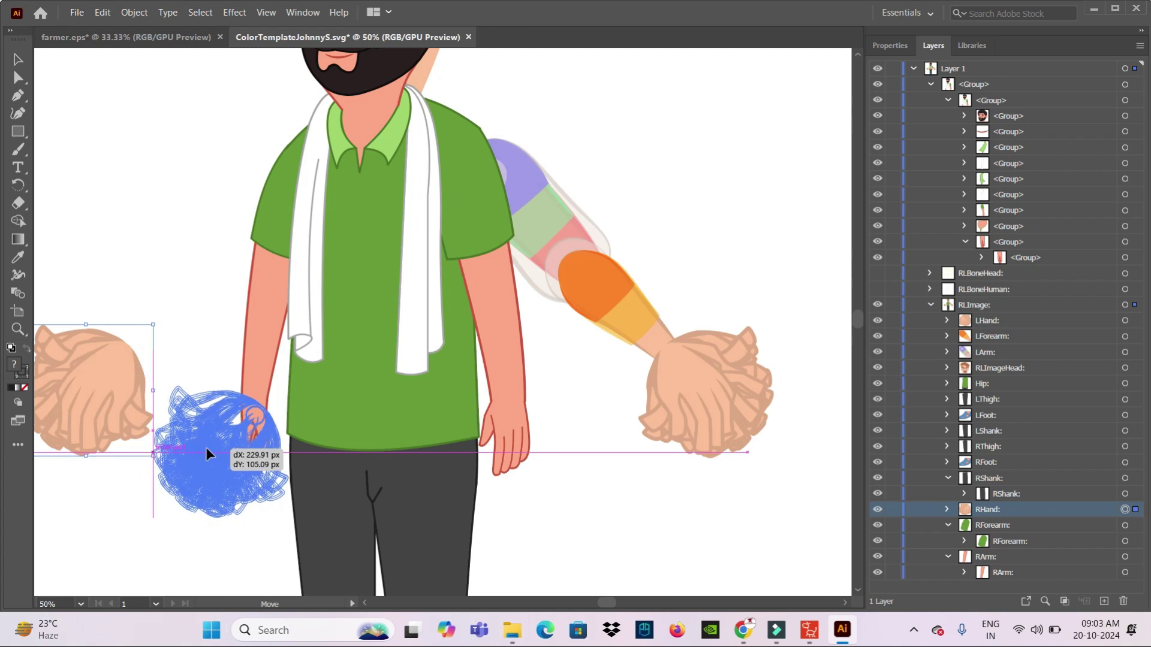
drag(202, 453, 208, 444)
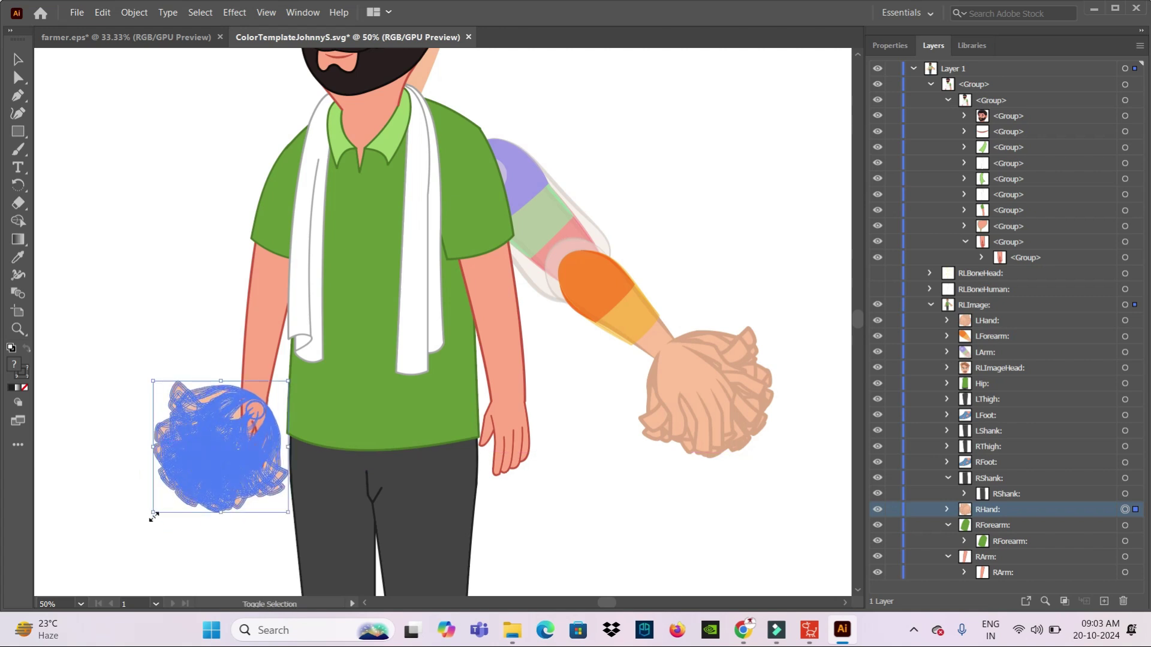
drag(153, 514, 184, 482)
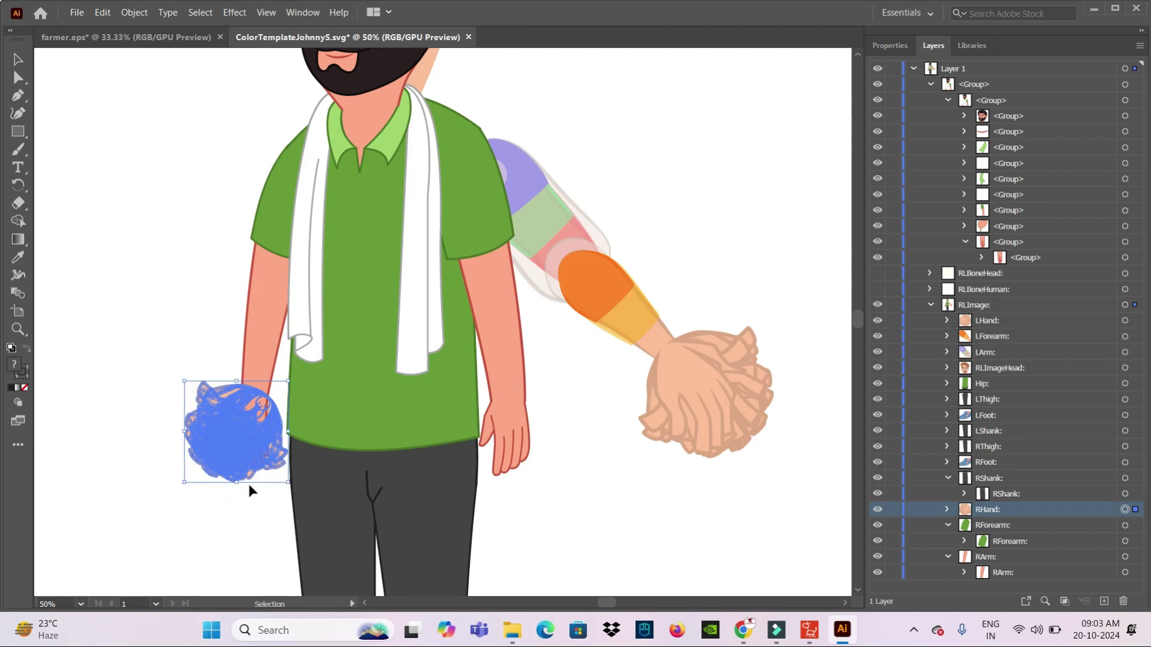
Refine the hand's size and position on the wrist, rotating it to follow the arm
scroll(254, 517, up, 2)
scroll(255, 517, down, 2)
scroll(258, 517, down, 1)
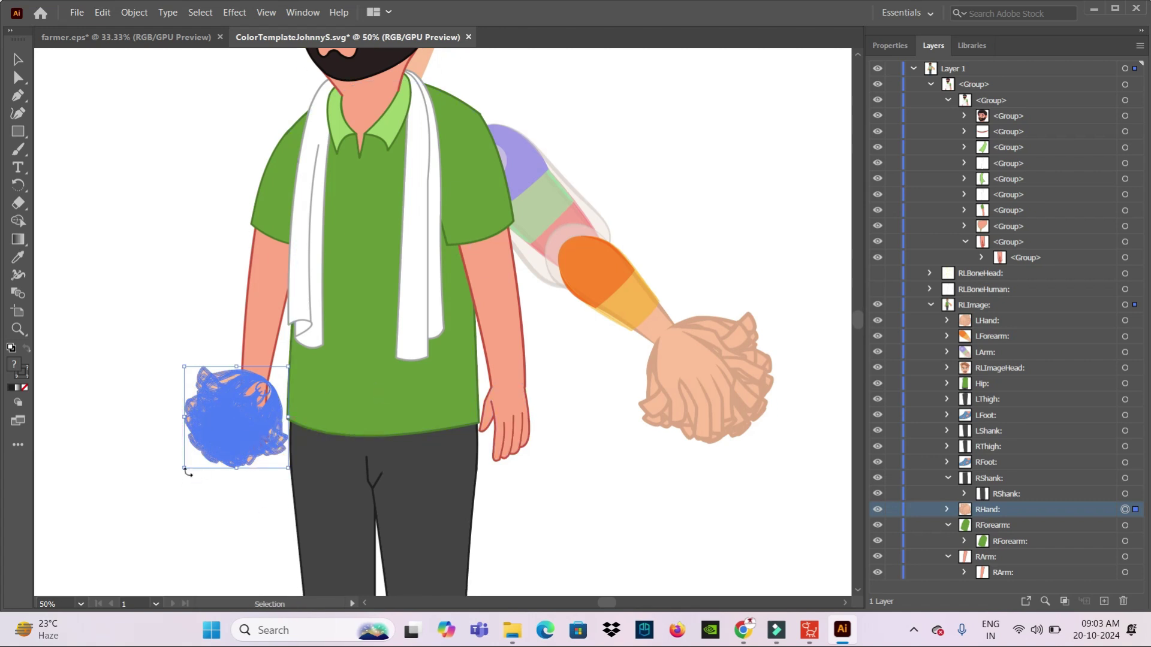
drag(184, 468, 189, 463)
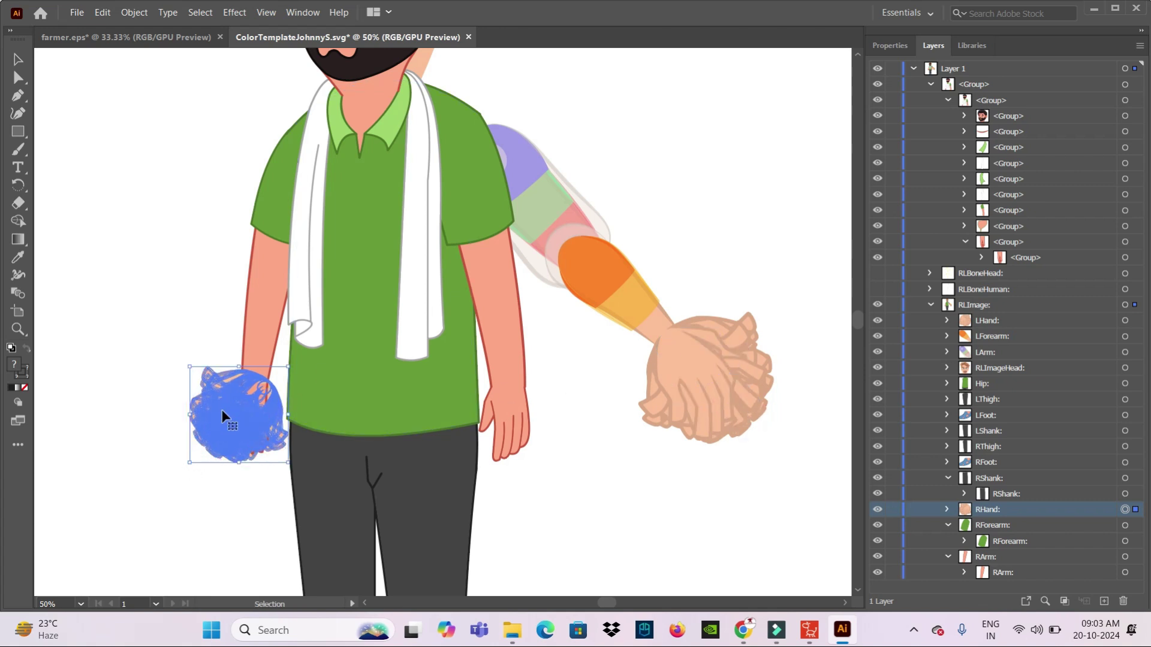
key(ctrl+z)
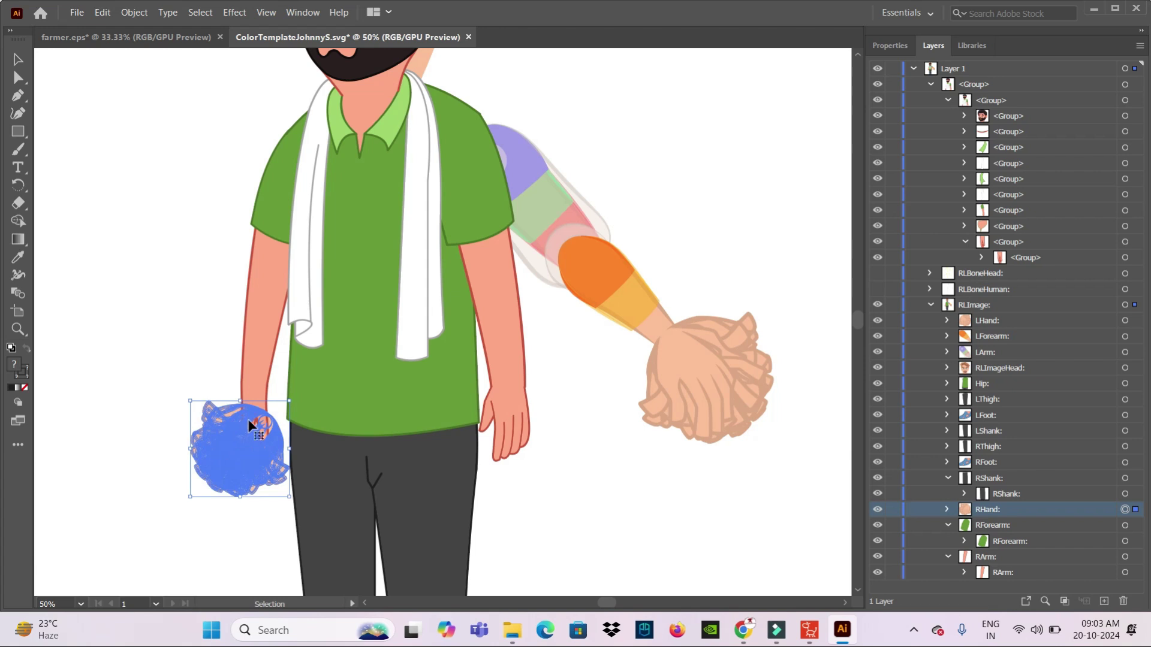
drag(249, 426, 231, 468)
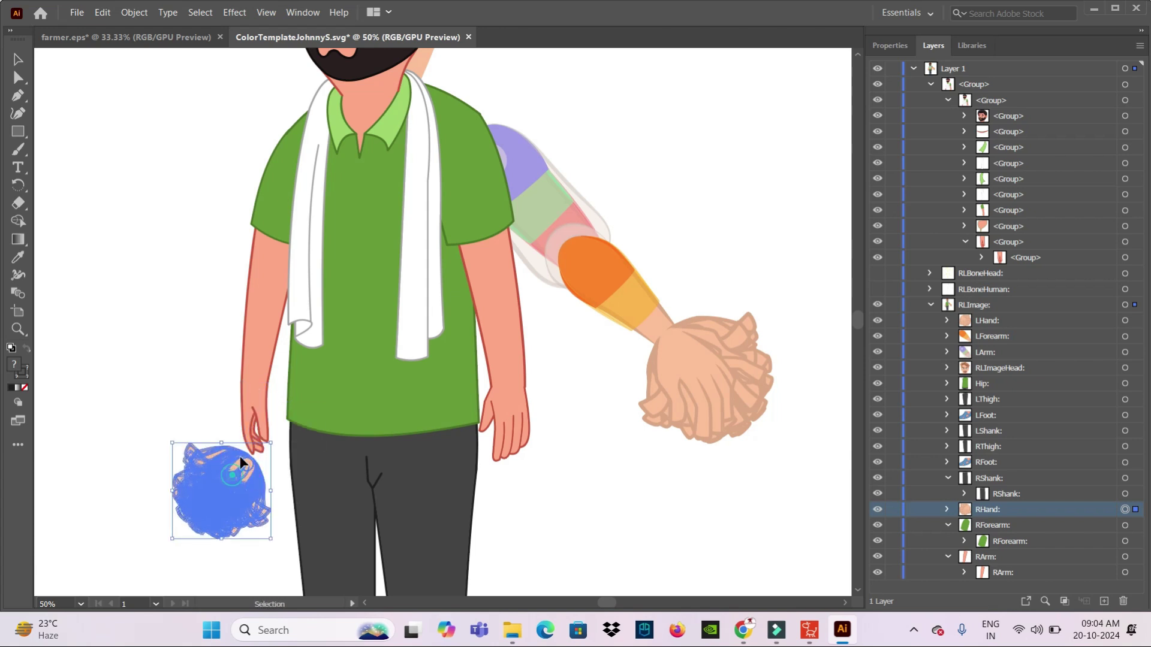
drag(240, 455, 240, 416)
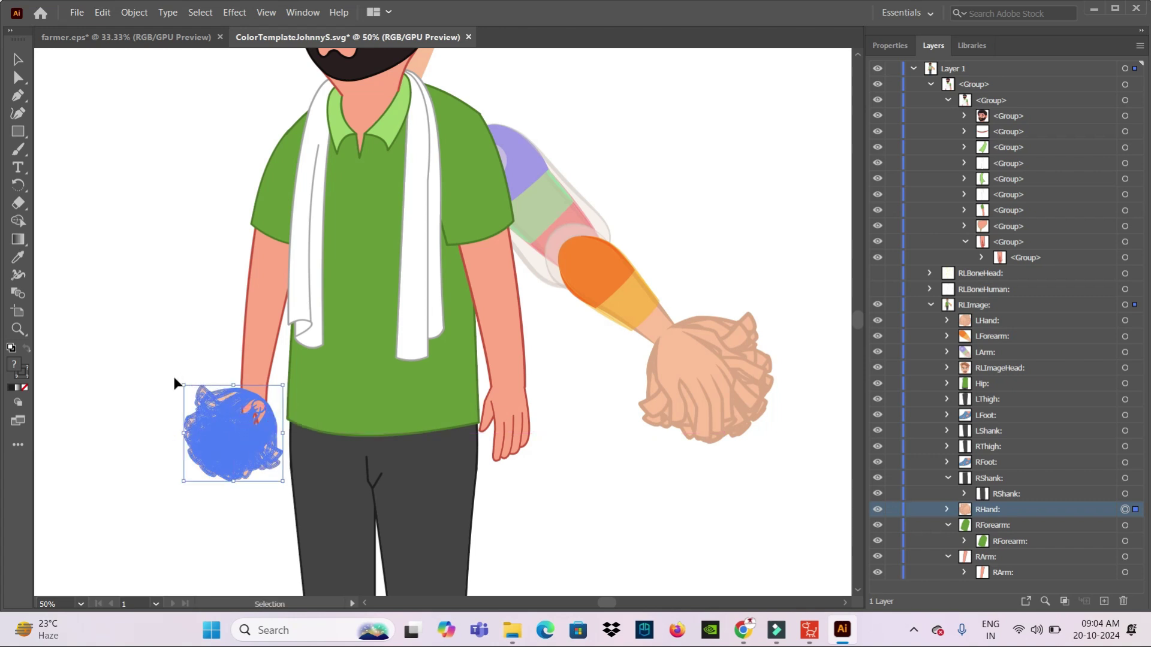
mouse_move(180, 378)
mouse_down()
mouse_move(218, 435)
mouse_move(257, 428)
mouse_up()
Move the farmer's own hand group into RHand's 00Relaxed layer
click(90, 456)
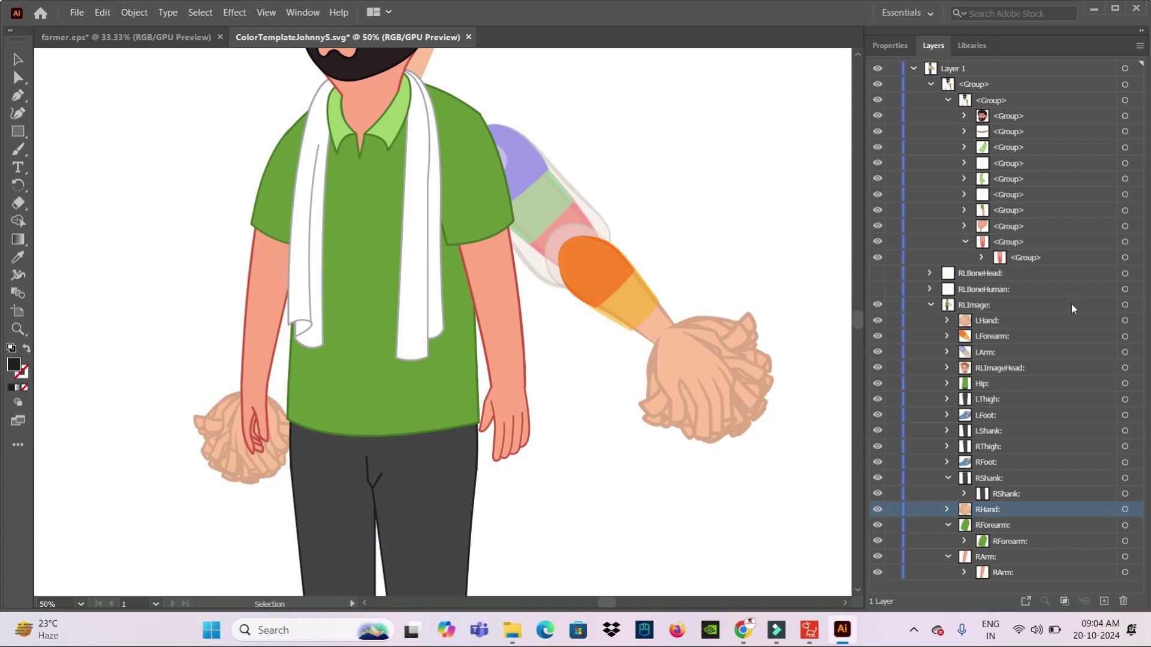
click(1019, 258)
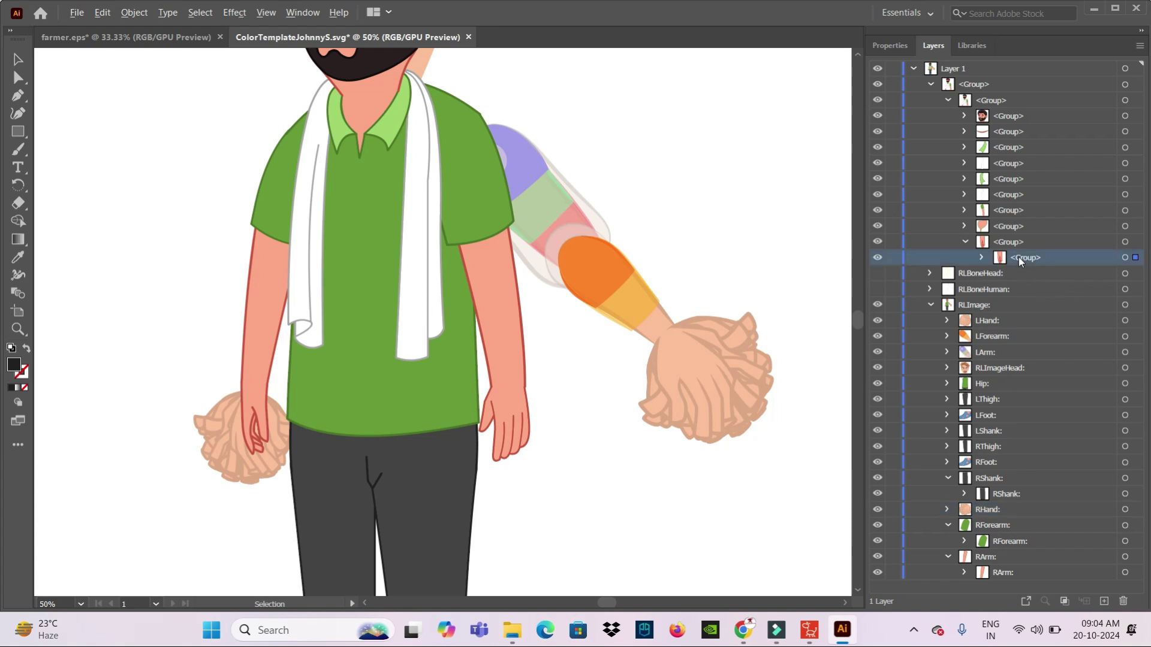
click(946, 510)
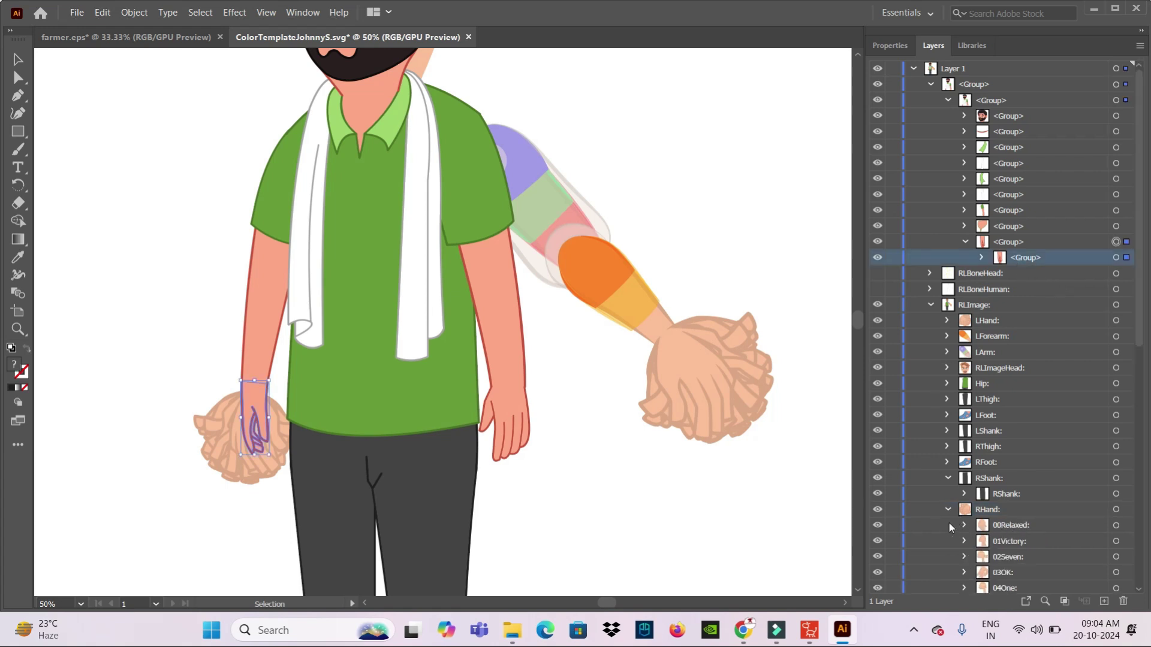
click(877, 526)
drag(1025, 259, 998, 524)
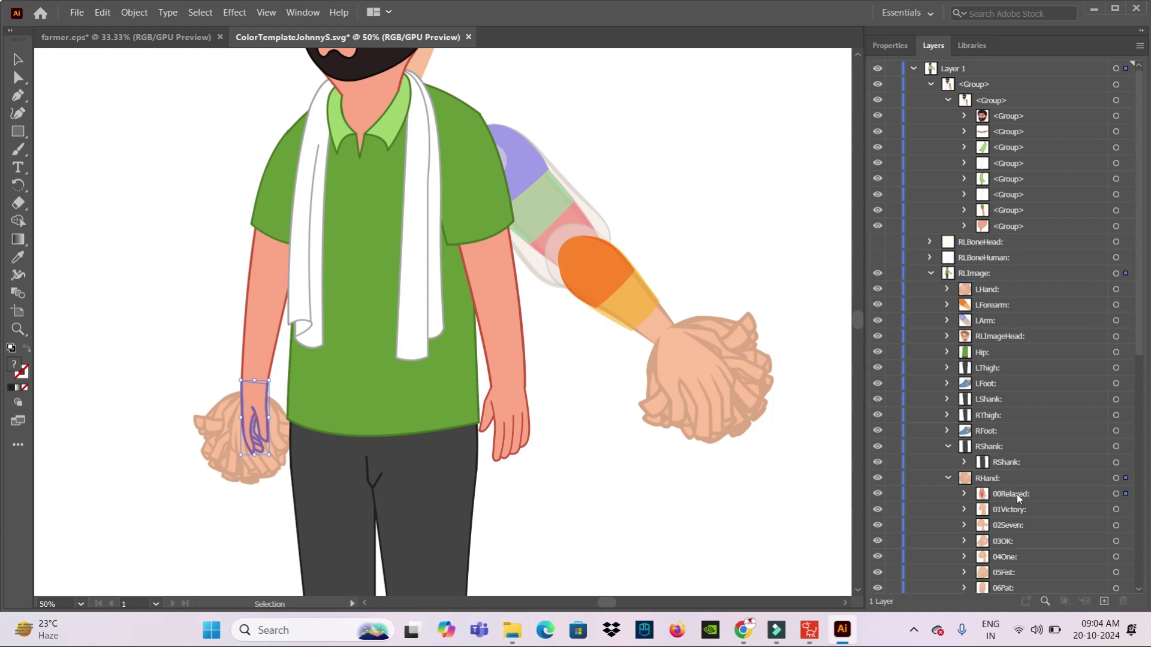
click(963, 494)
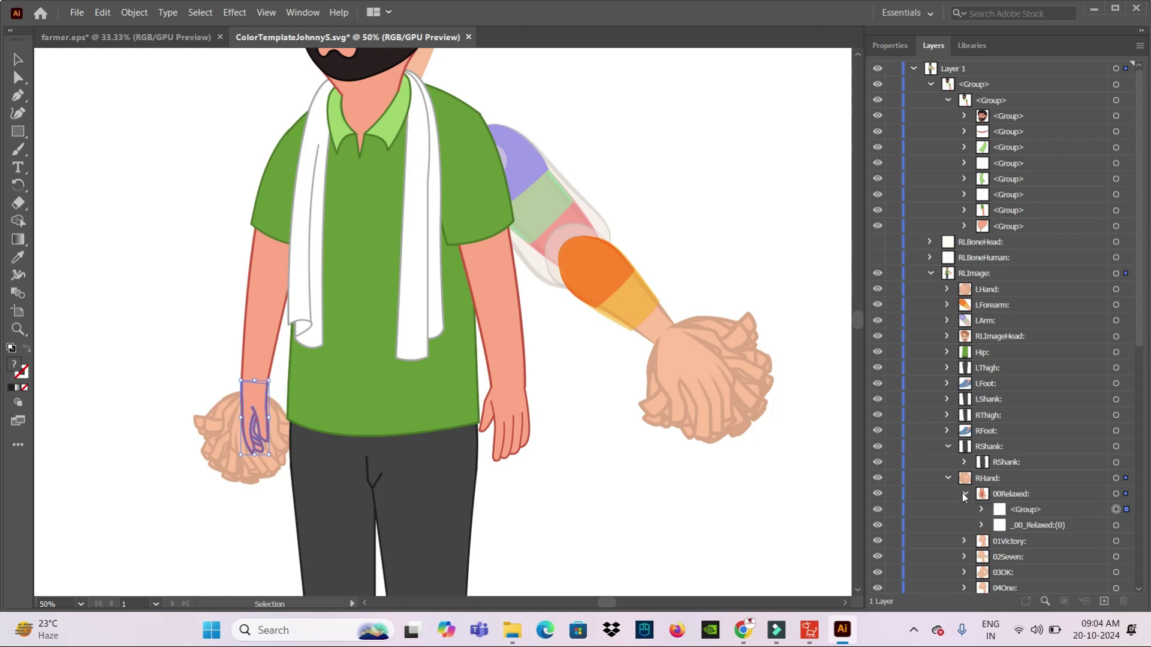
Rename the hand group _00_Relaxed:(0) and remove the old template relaxed hand layer
double_click(1034, 525)
key(ctrl+c)
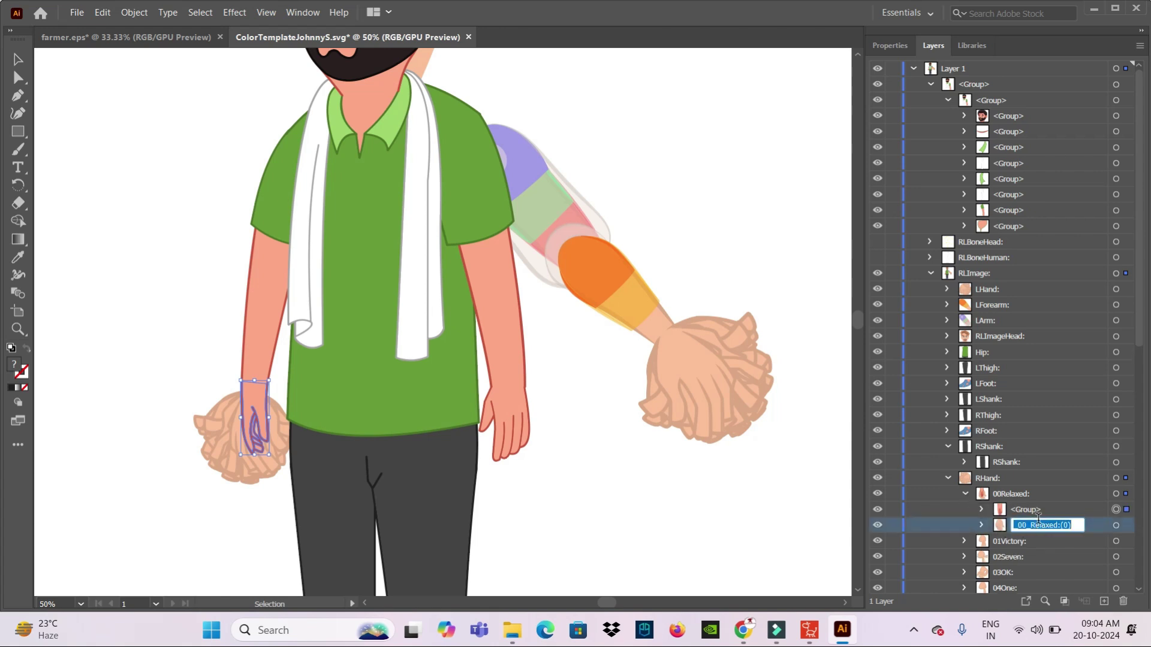
double_click(1037, 509)
key(ctrl+v)
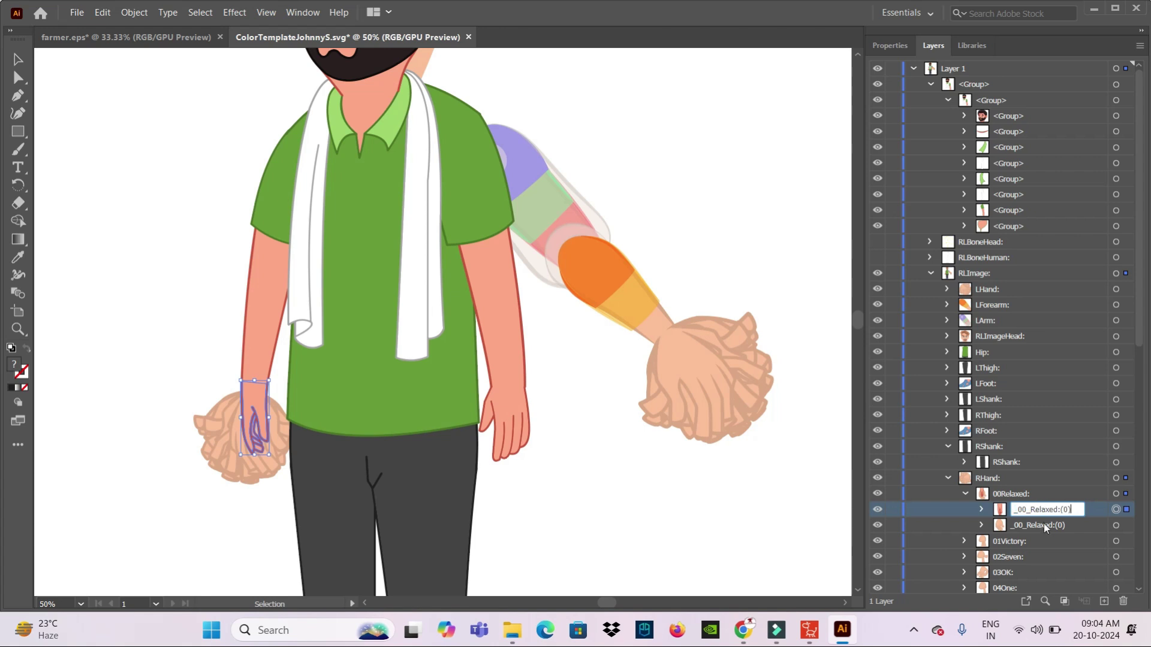
click(1044, 526)
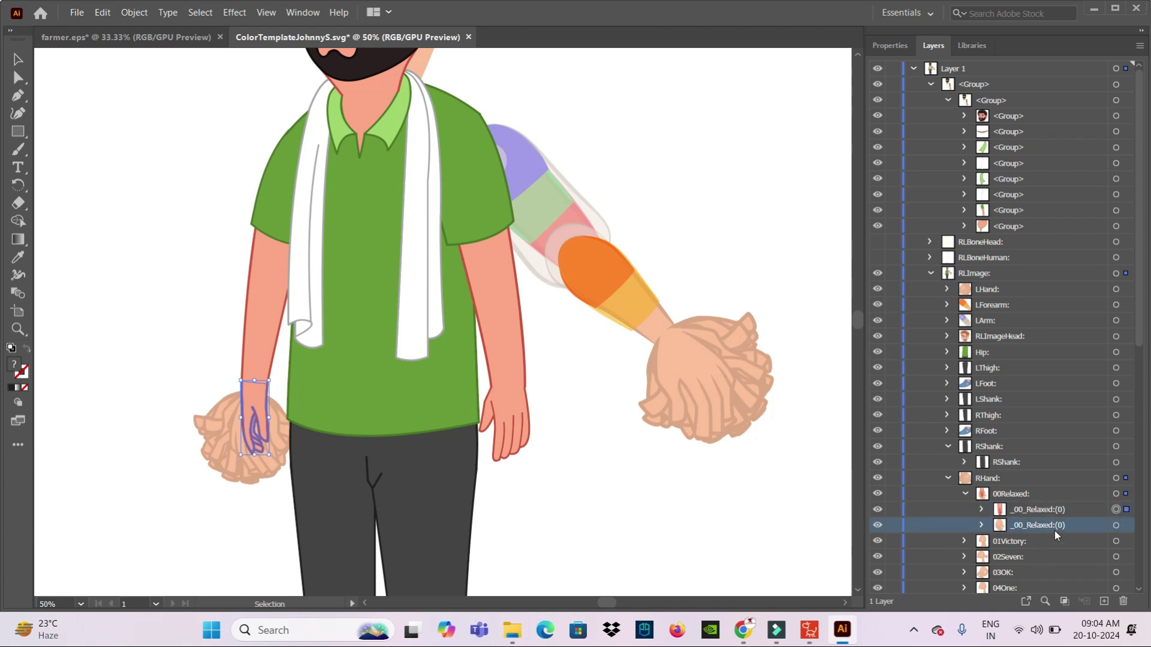
click(1055, 530)
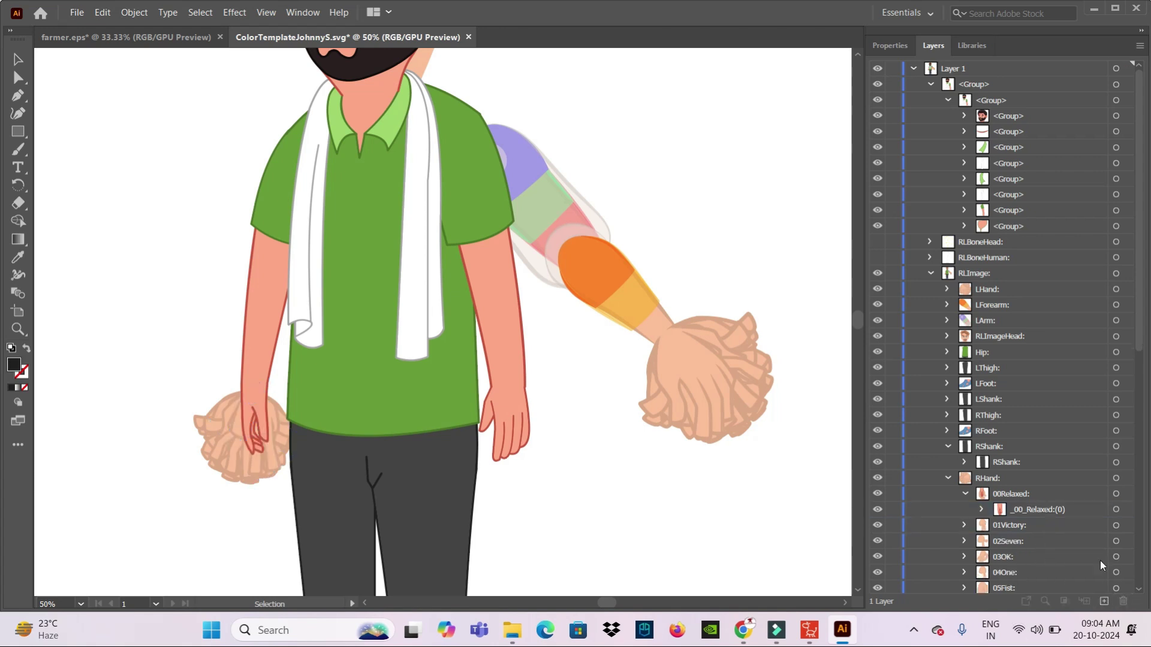
click(965, 493)
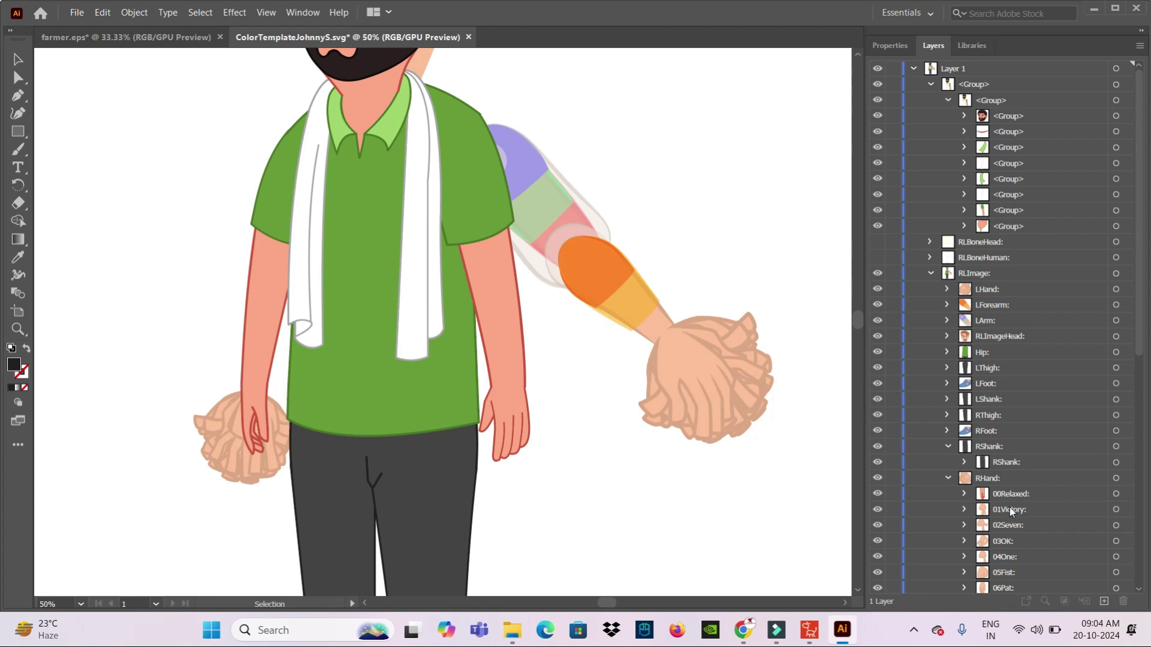
Toggle the collar, neck and last groups' visibility to identify which art each holds
click(948, 477)
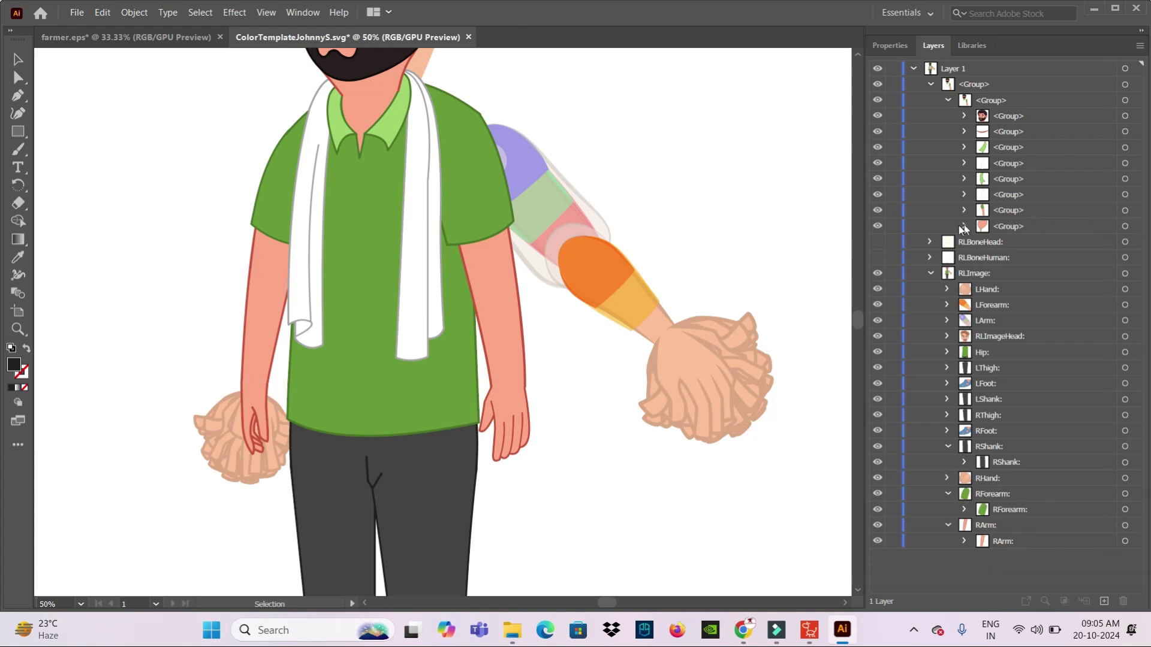
click(877, 226)
click(877, 226)
click(877, 226)
click(877, 226)
click(877, 226)
scroll(684, 287, up, 1)
scroll(684, 288, up, 1)
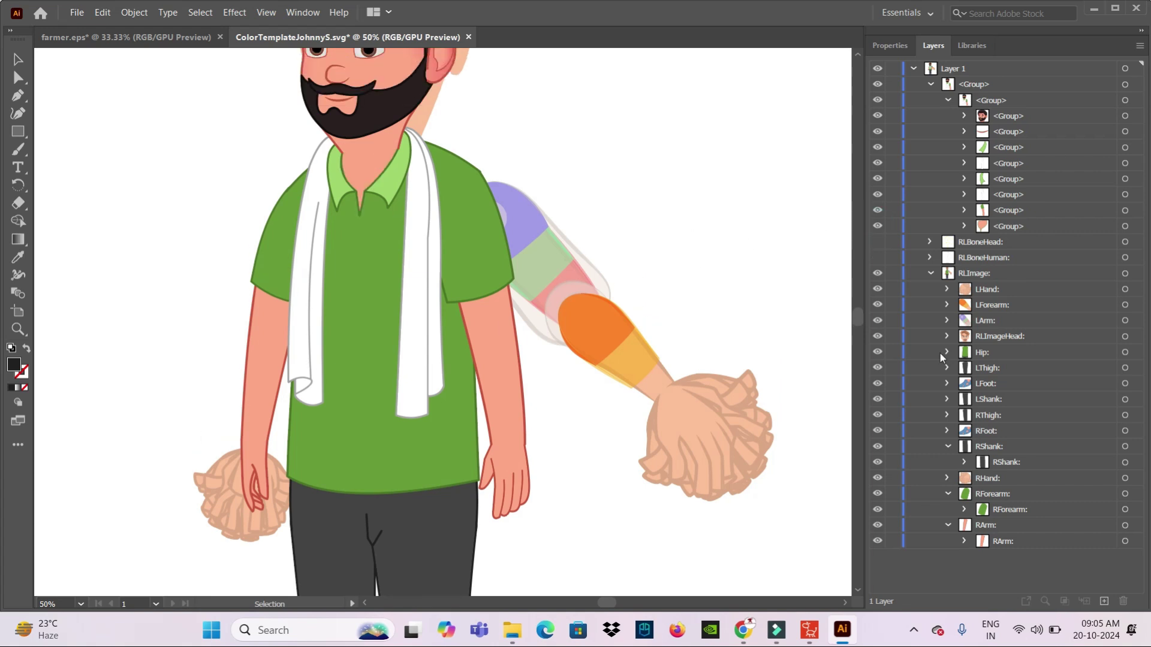
click(877, 226)
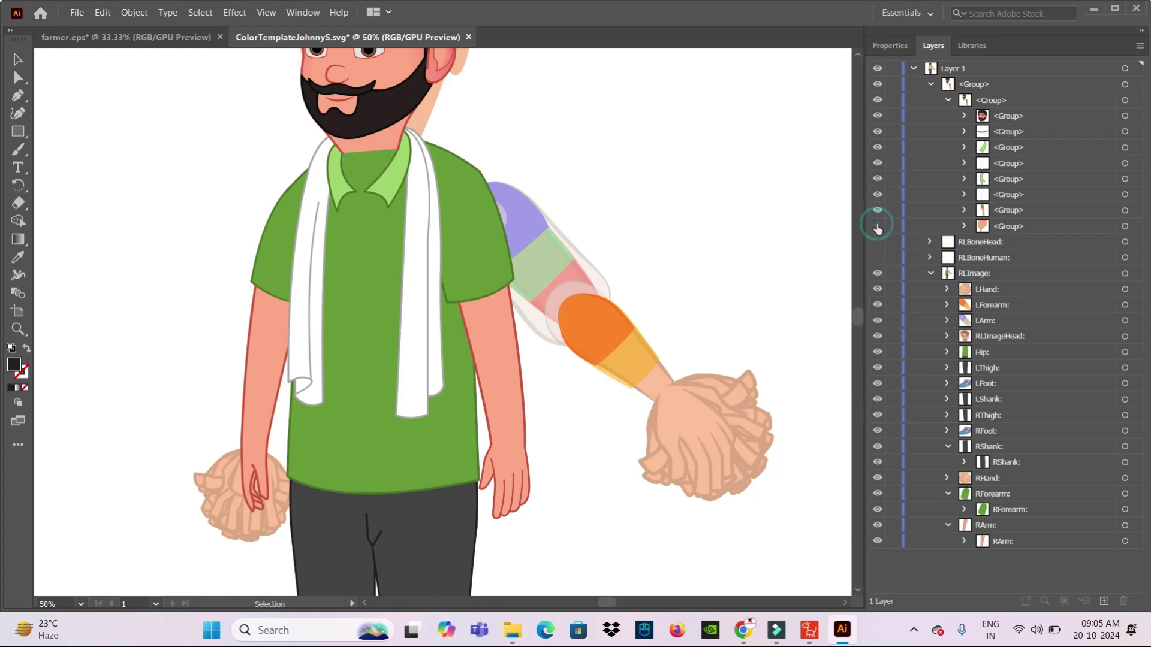
click(877, 226)
click(877, 226)
click(877, 226)
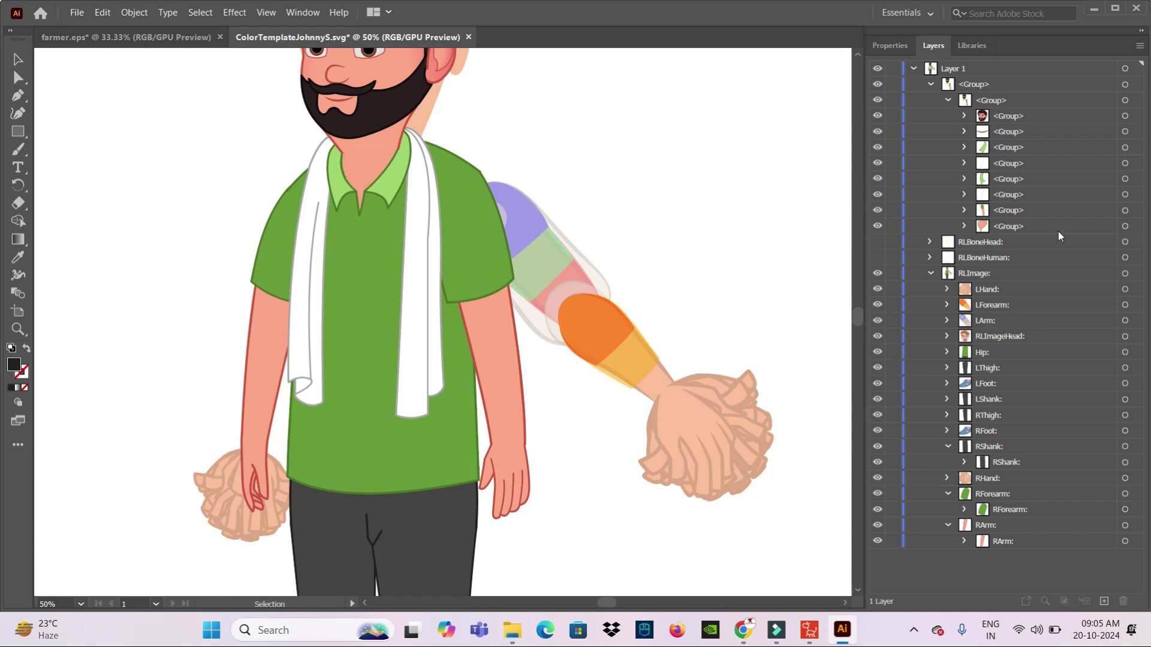
Move the neck artwork group into the Hip sublayer, then expand the last artwork group
click(1016, 226)
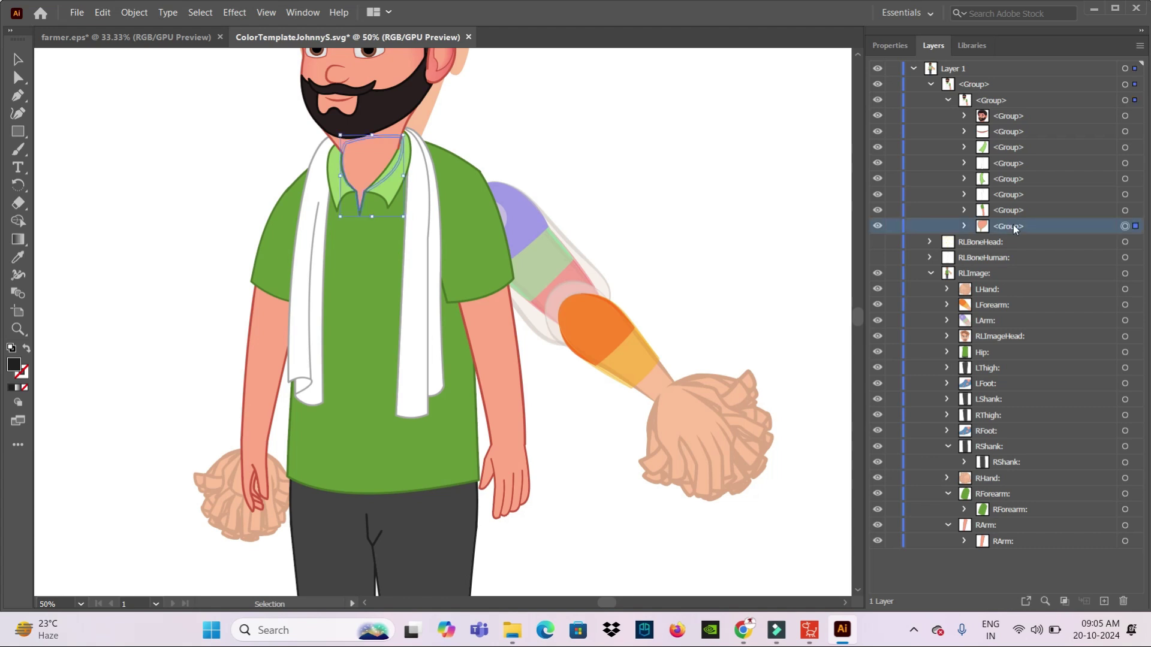
click(947, 352)
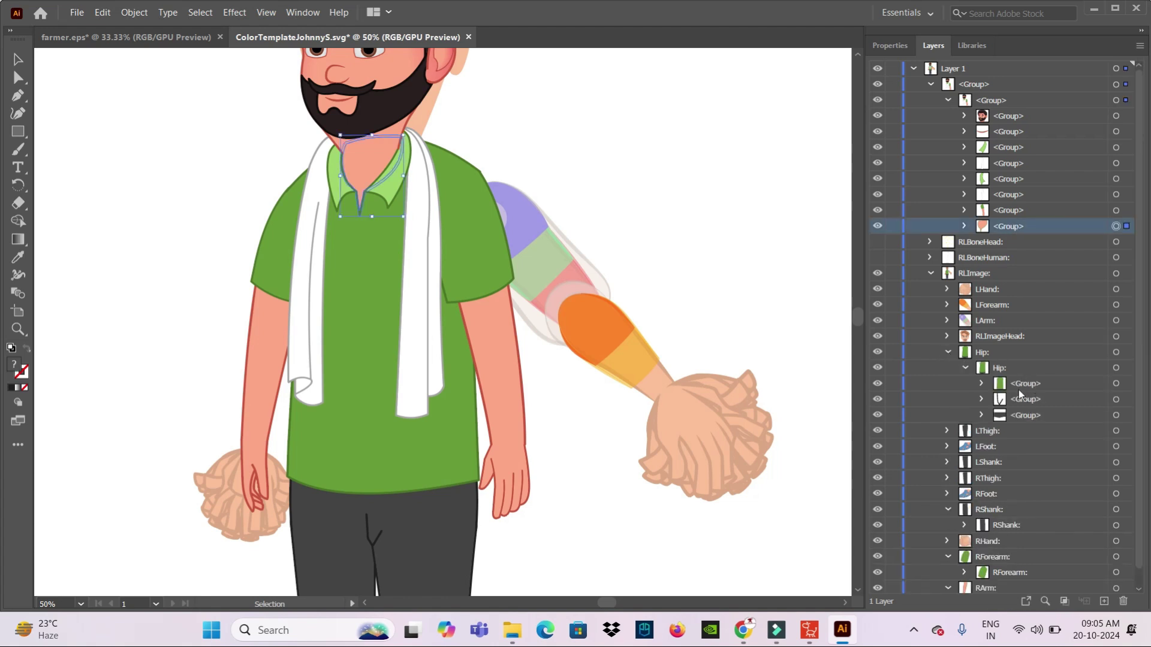
drag(1015, 226, 1023, 381)
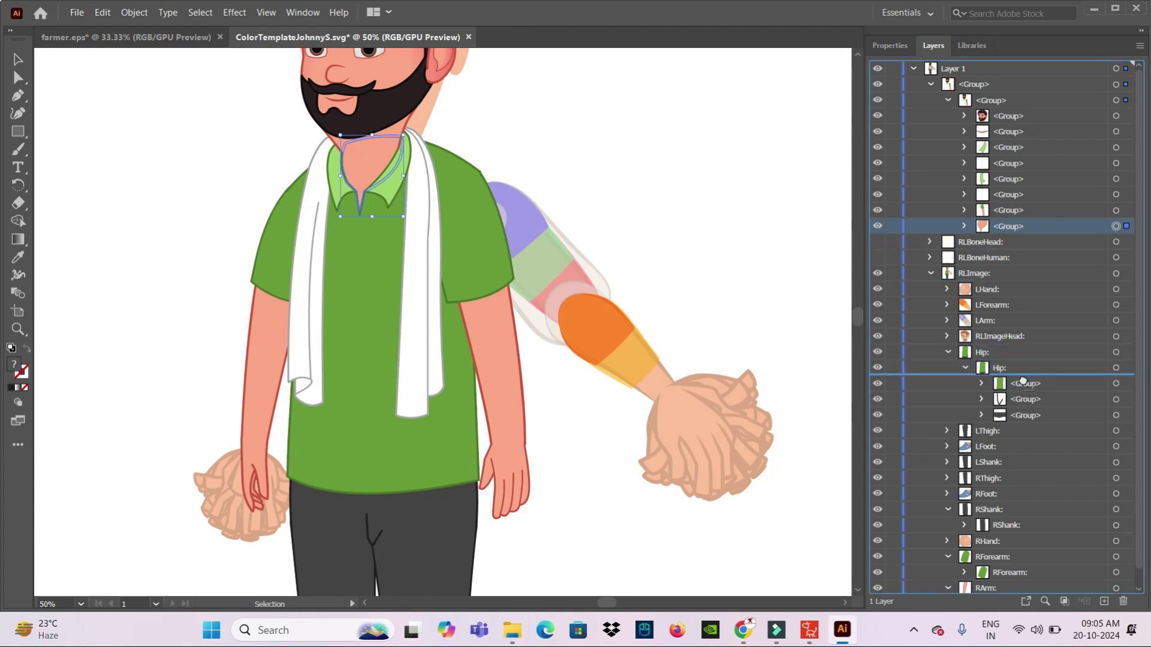
drag(1022, 381, 1022, 378)
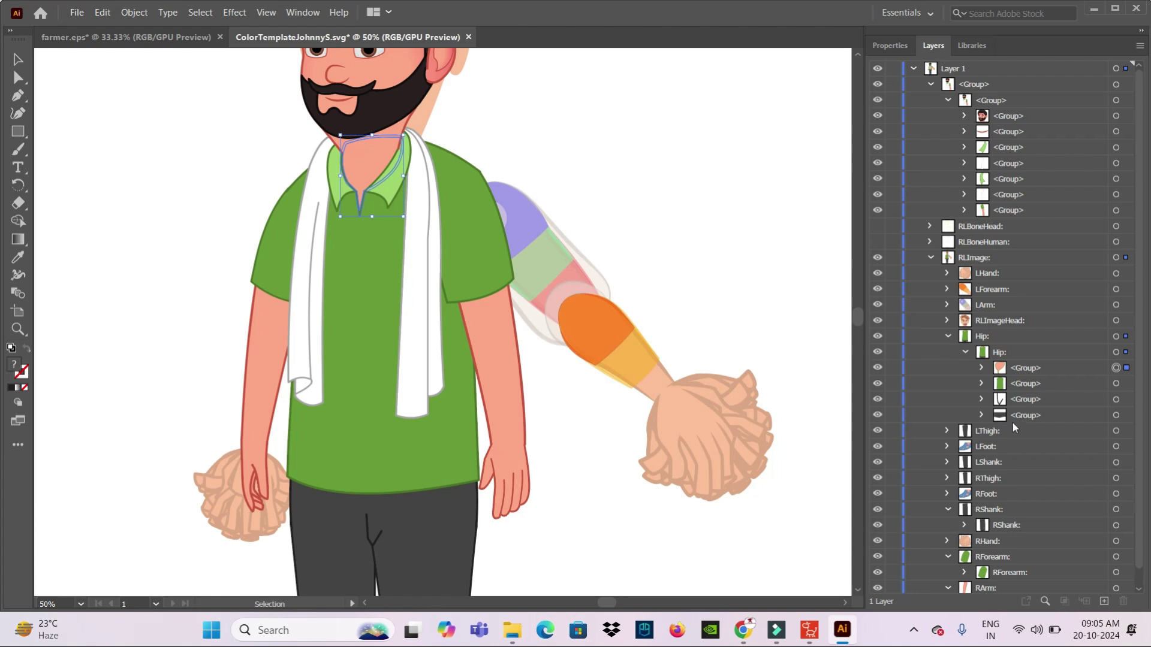
click(965, 354)
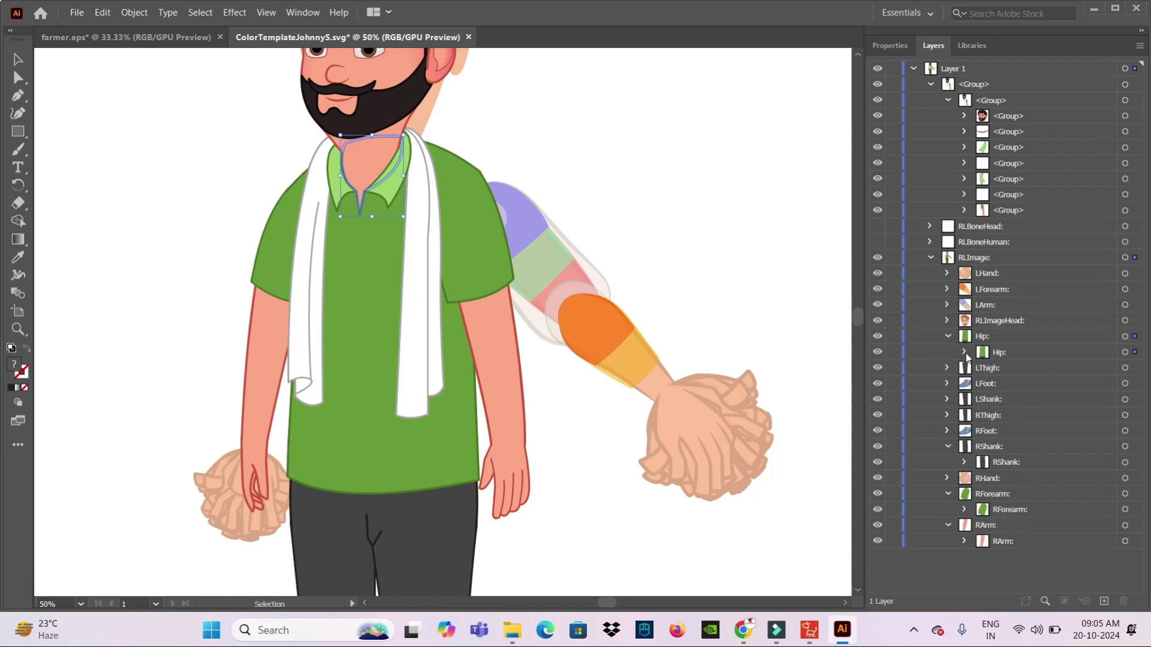
click(877, 210)
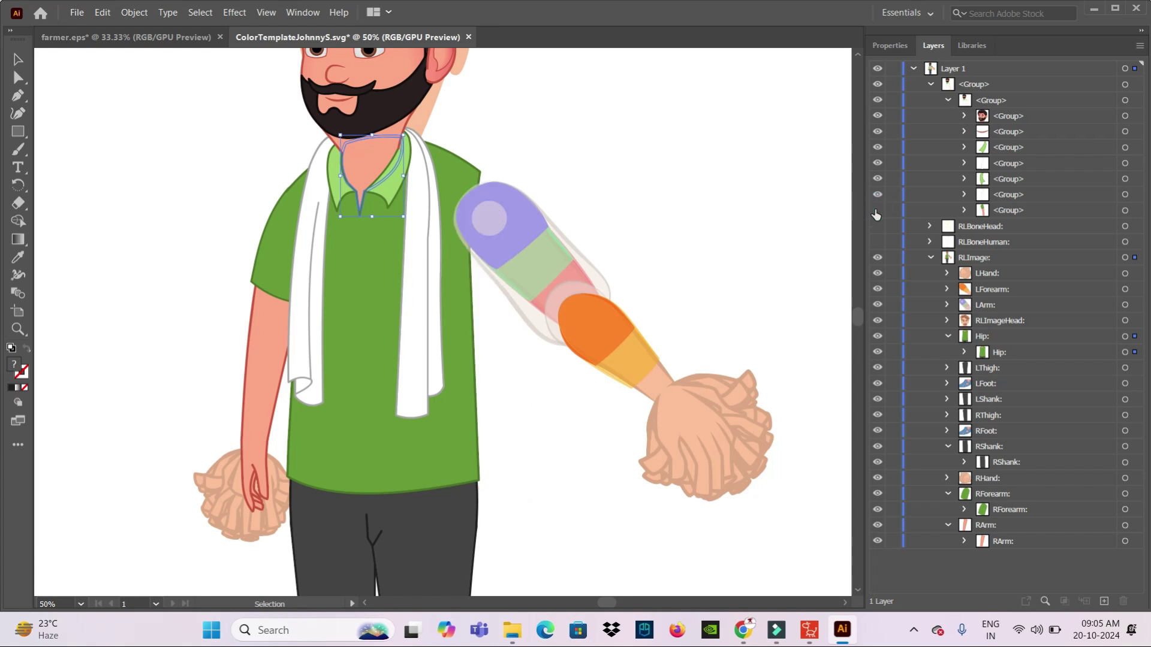
click(963, 210)
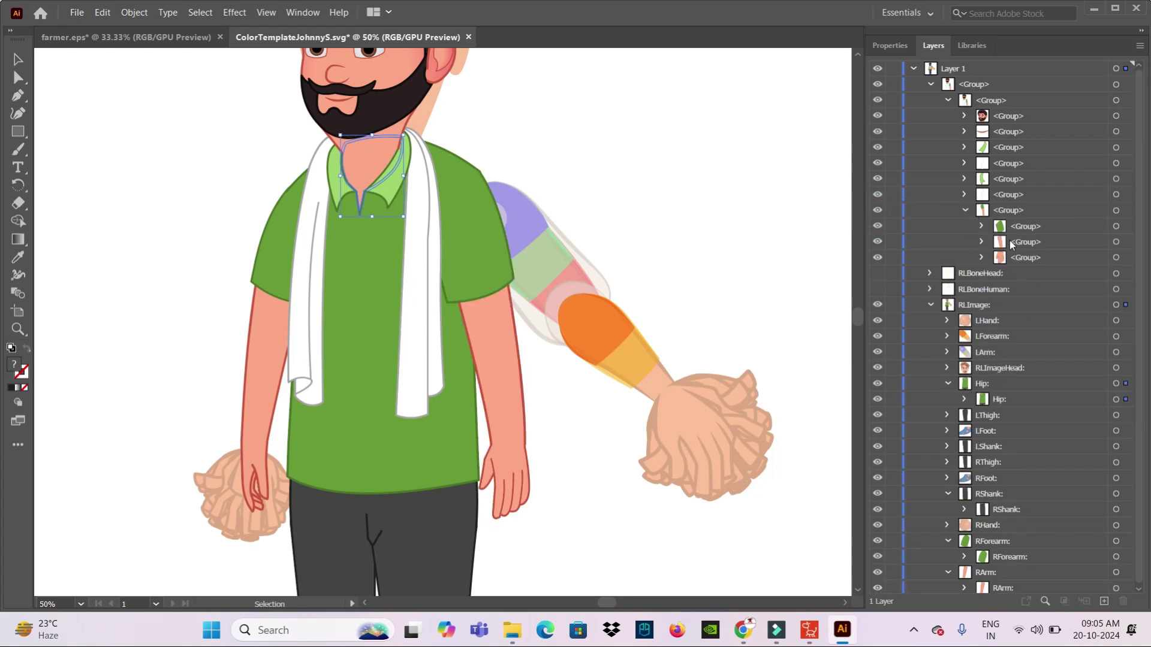
Identify the farmer's left forearm group, check LArm/LForearm, and drag the group into LForearm
click(877, 258)
key(alt)
click(1025, 245)
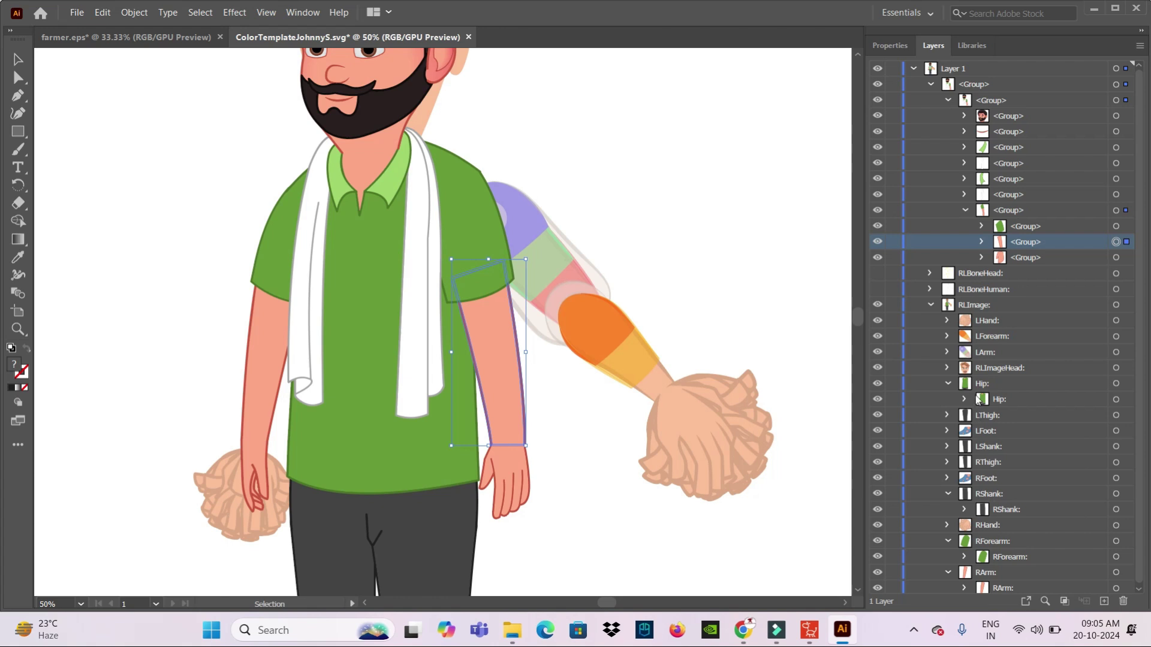
click(877, 353)
click(878, 352)
click(877, 337)
drag(1019, 246, 998, 337)
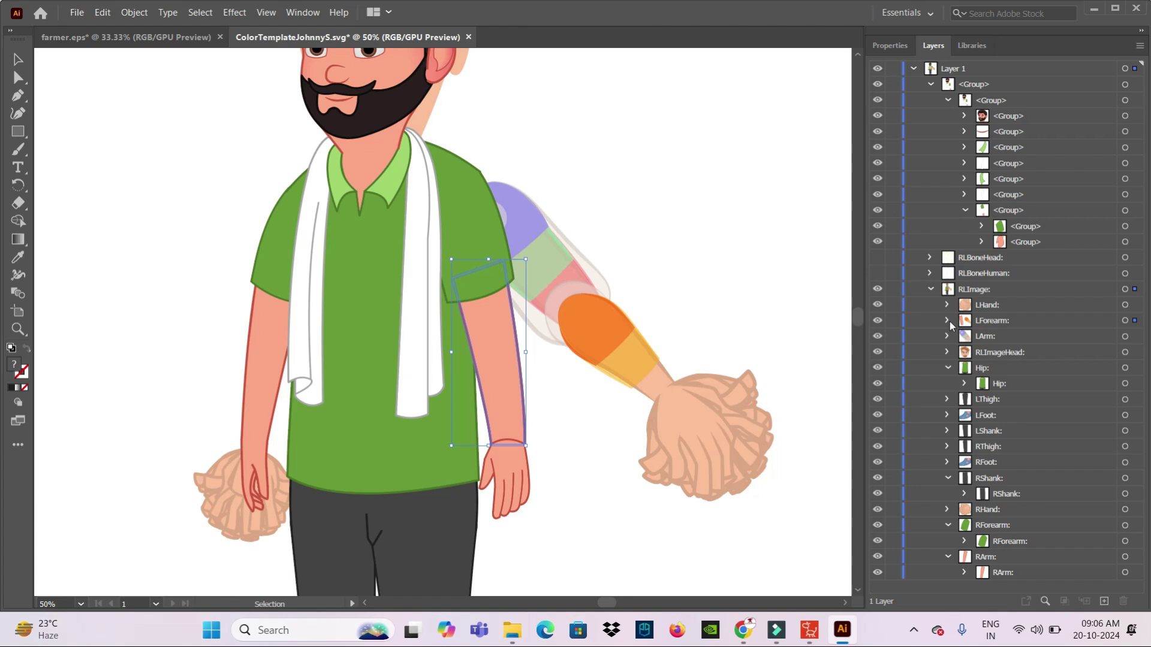
Rename the moved forearm group LForearm: and delete the template's orange forearm shapes
click(948, 321)
double_click(1013, 352)
key(ctrl+c)
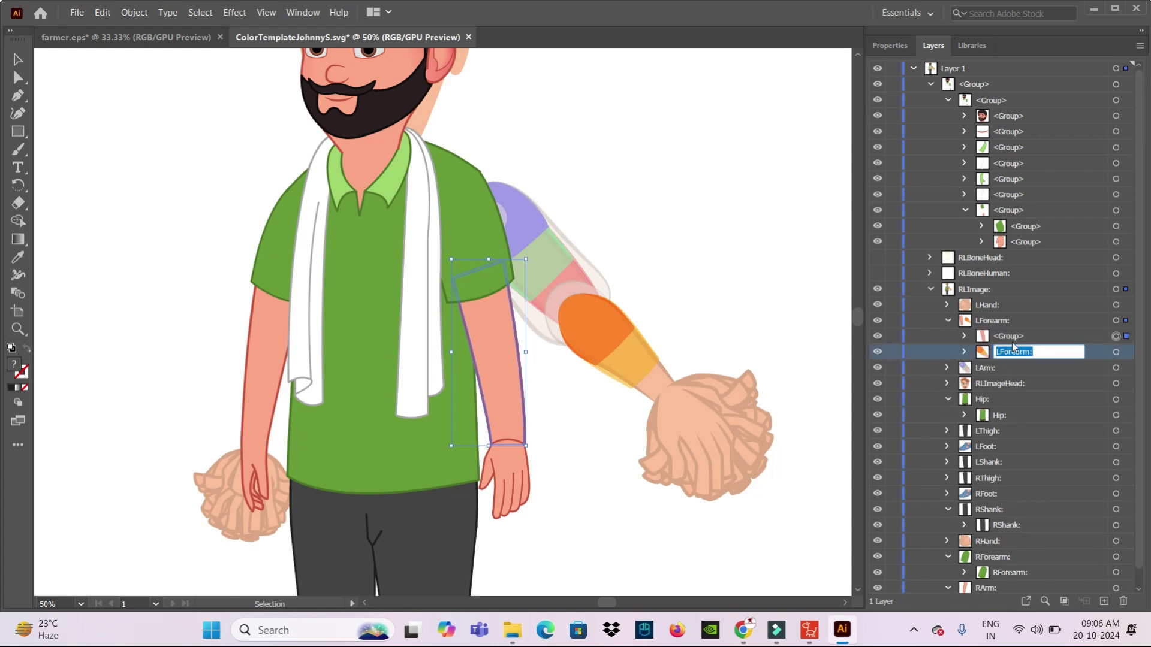
double_click(1011, 337)
key(ctrl+v)
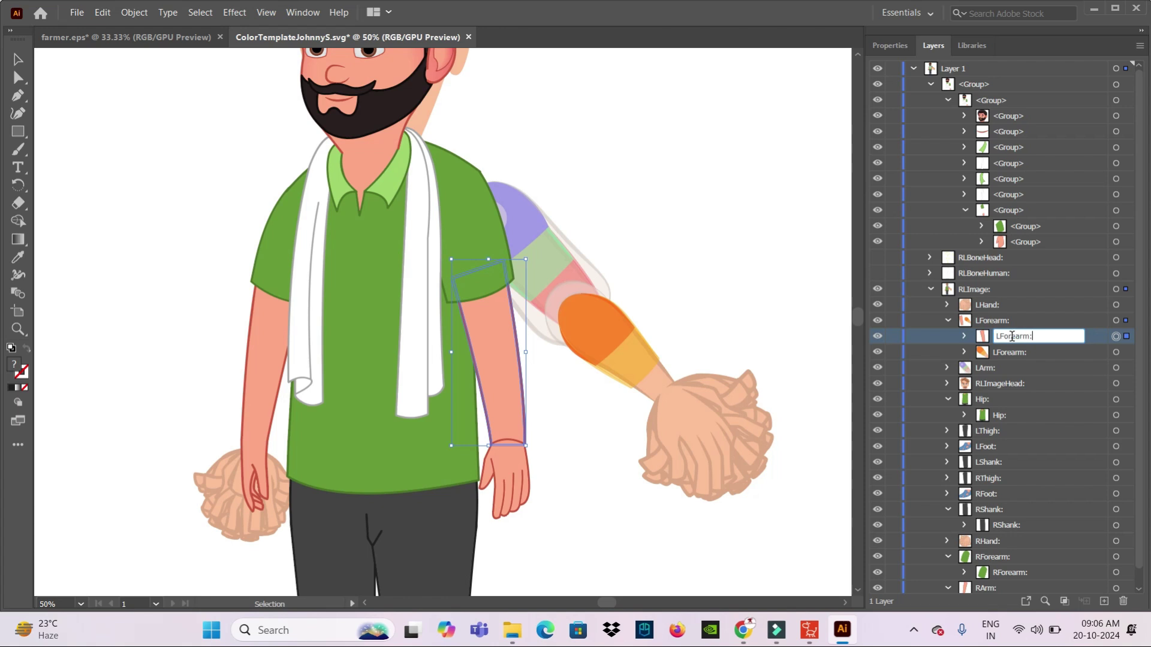
key(Return)
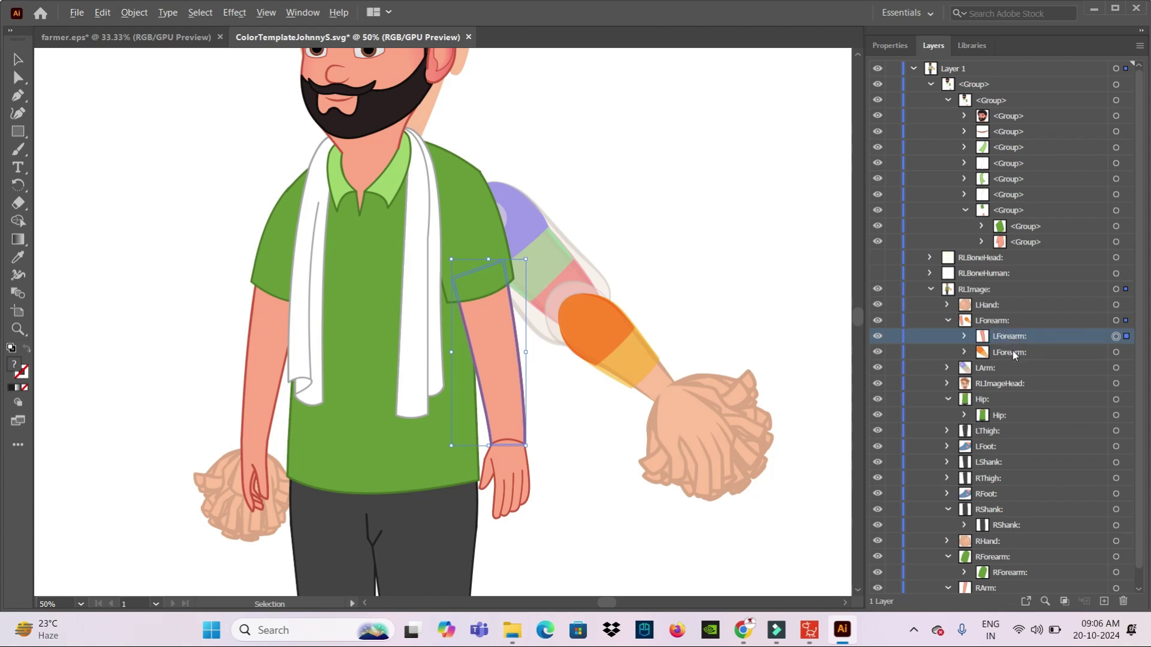
click(1013, 352)
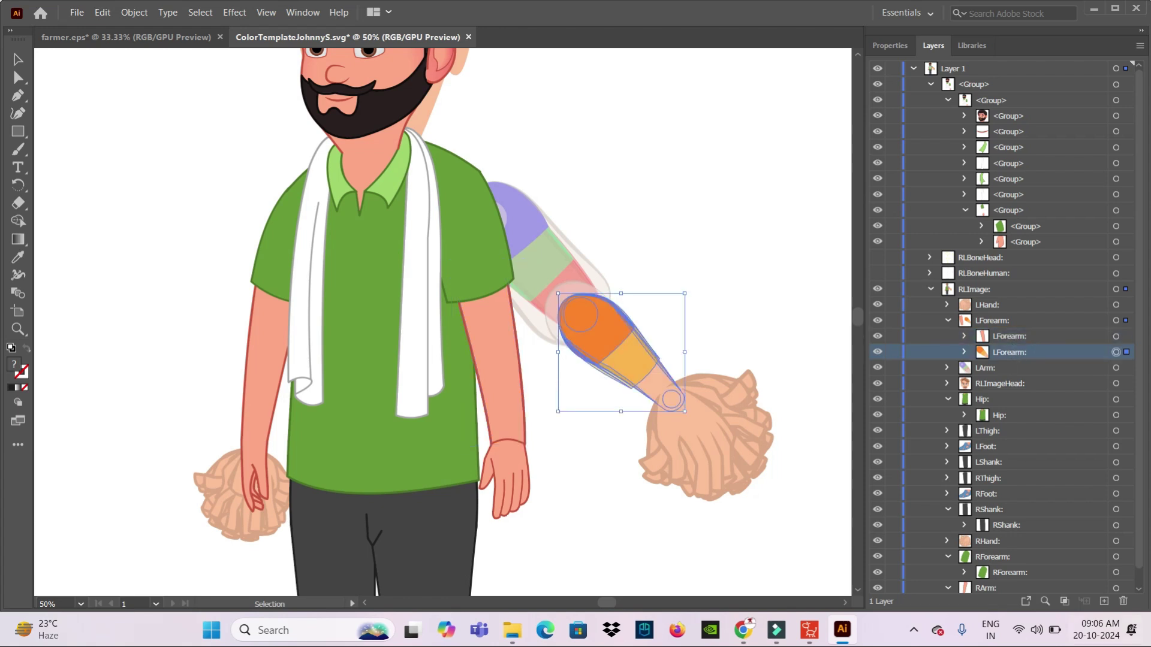
click(1123, 601)
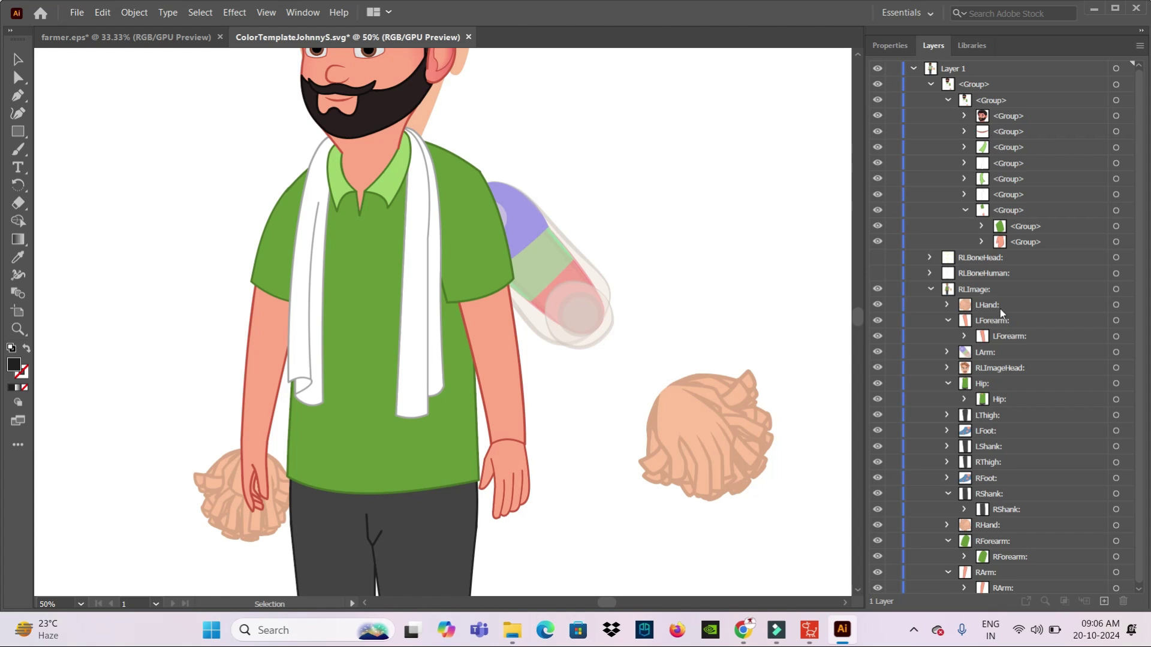
click(948, 321)
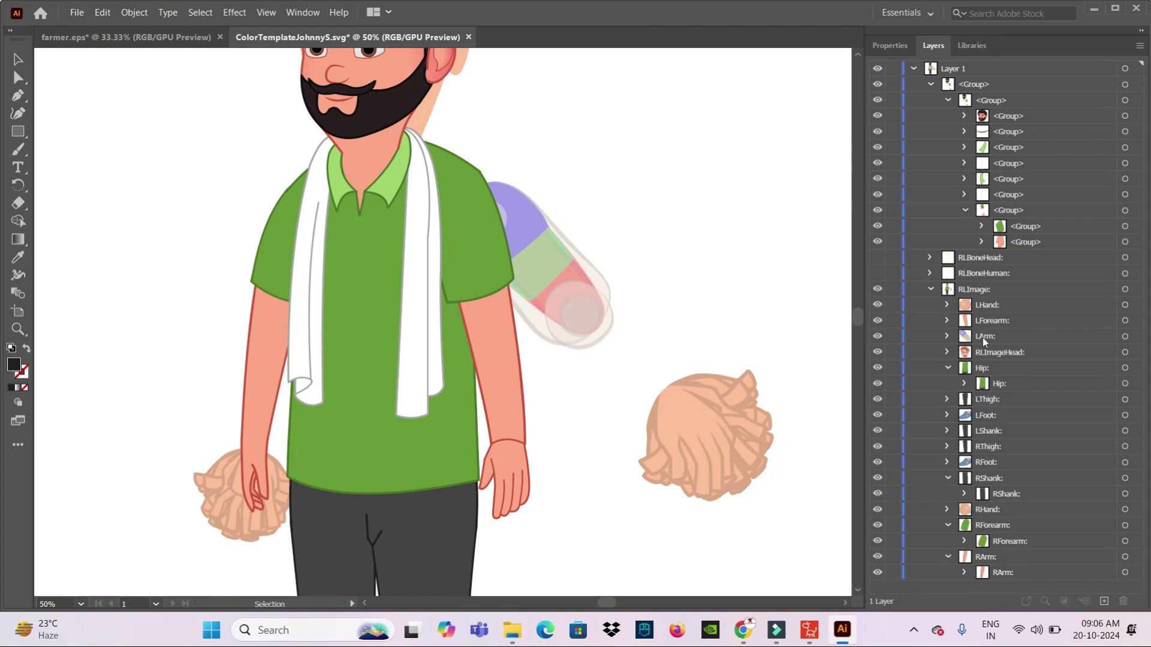
Move the green sleeve group into LArm, rename it LArm:, and delete the template arm shapes
click(1031, 228)
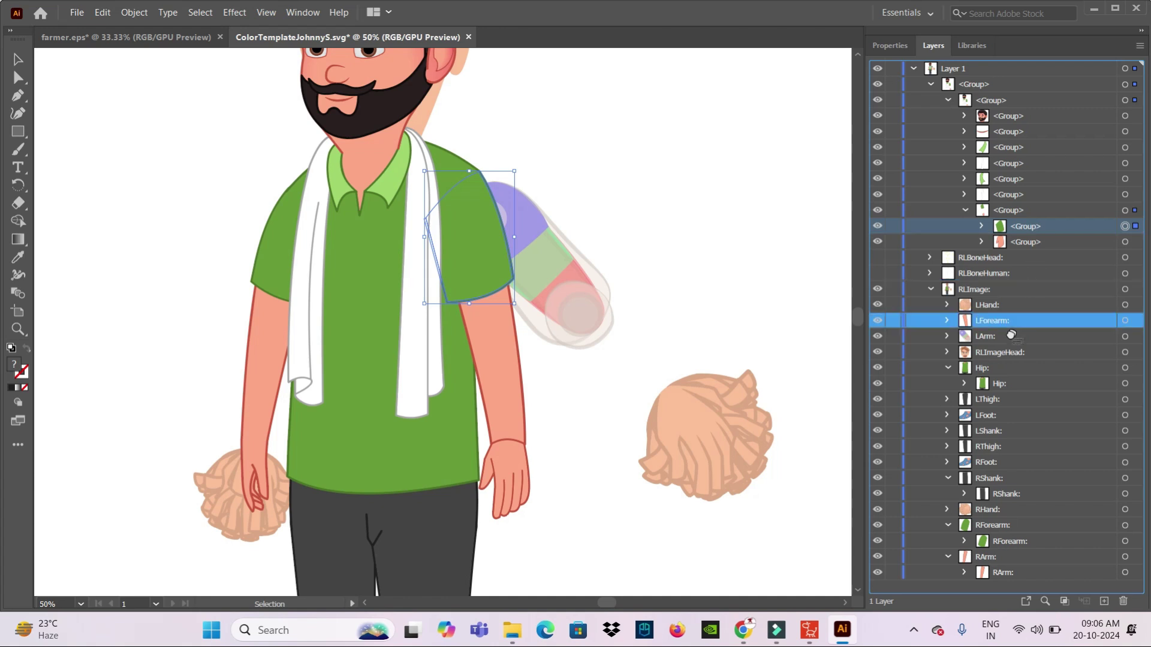
drag(1033, 255, 988, 333)
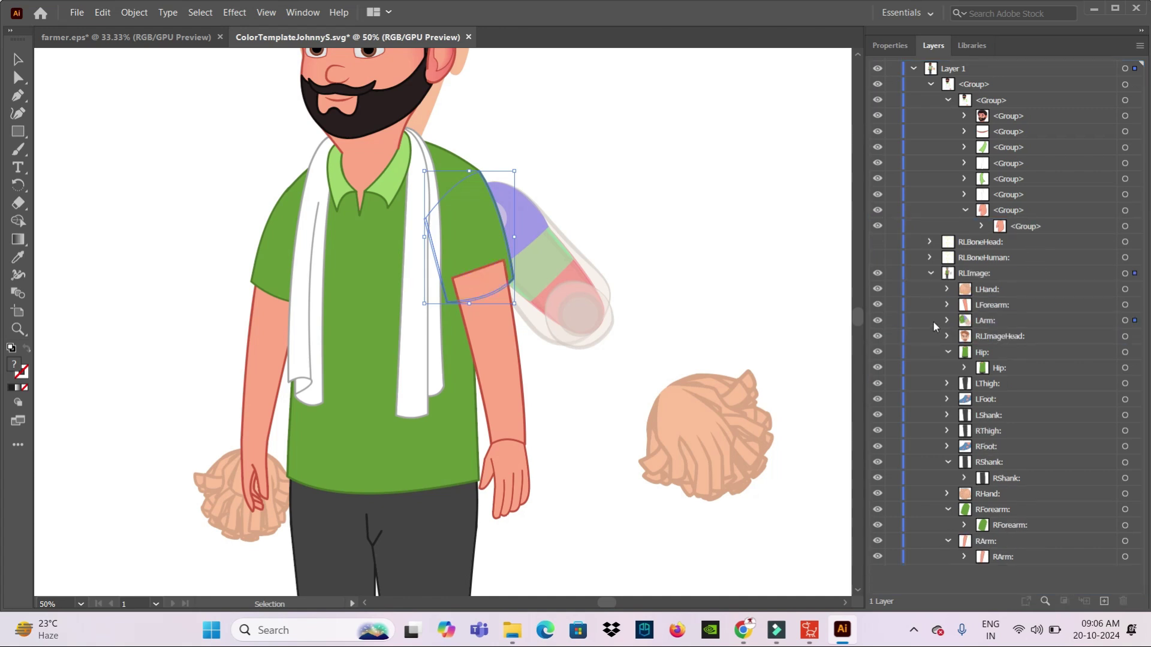
click(947, 320)
click(997, 352)
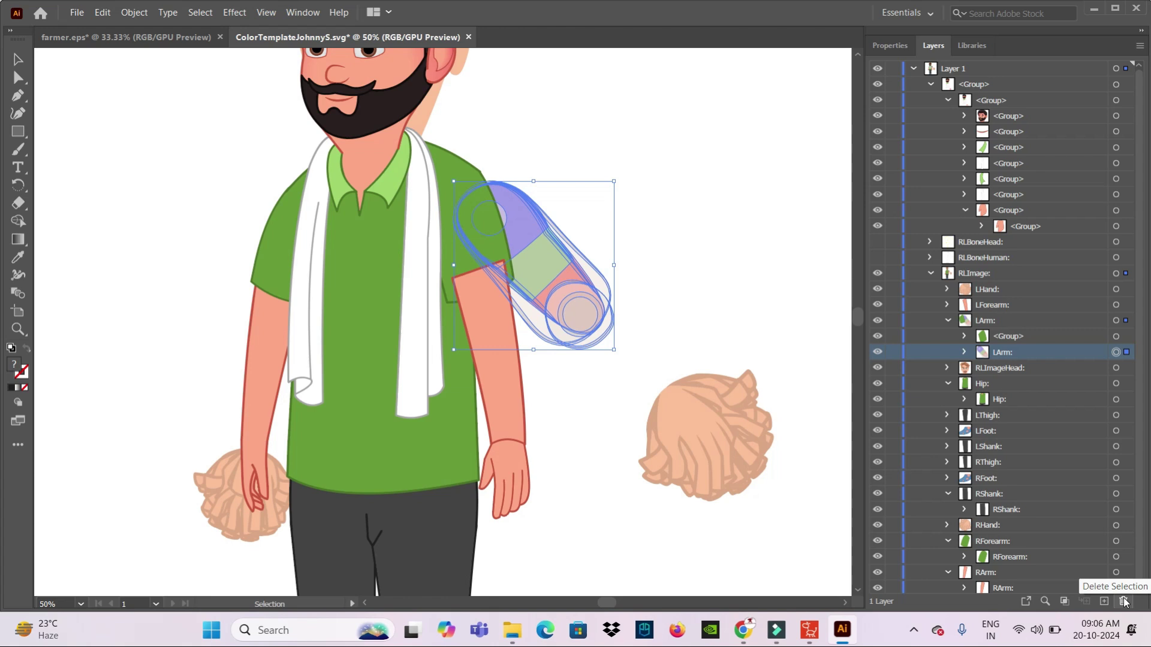
double_click(1009, 353)
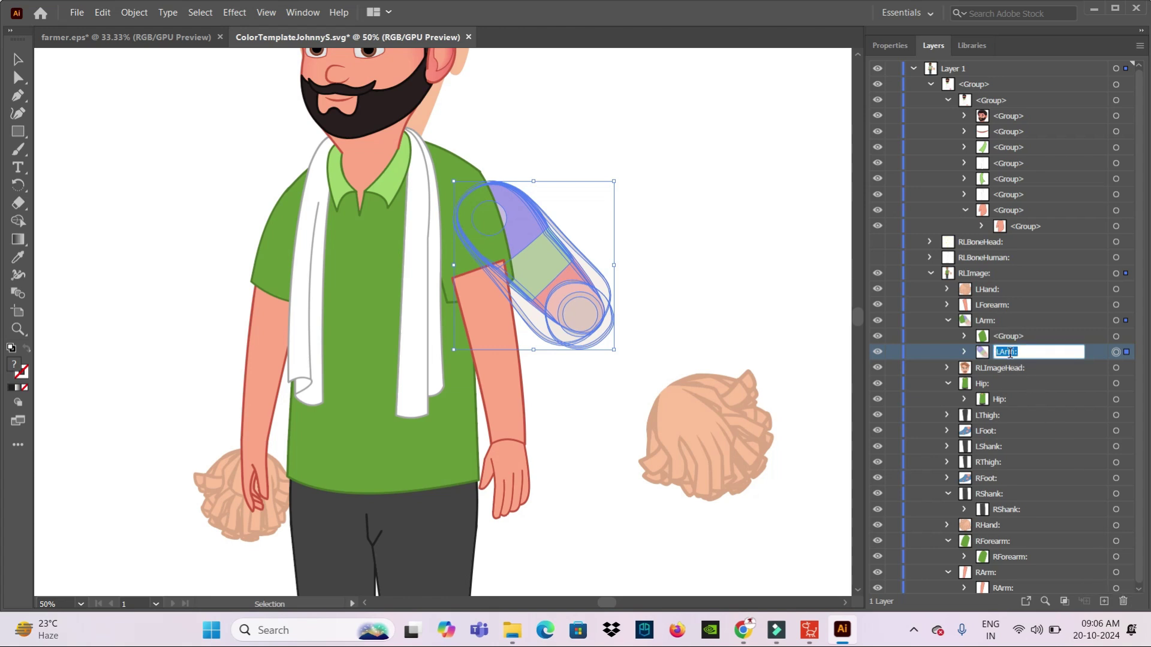
double_click(1013, 335)
text(LArm:)
key(Return)
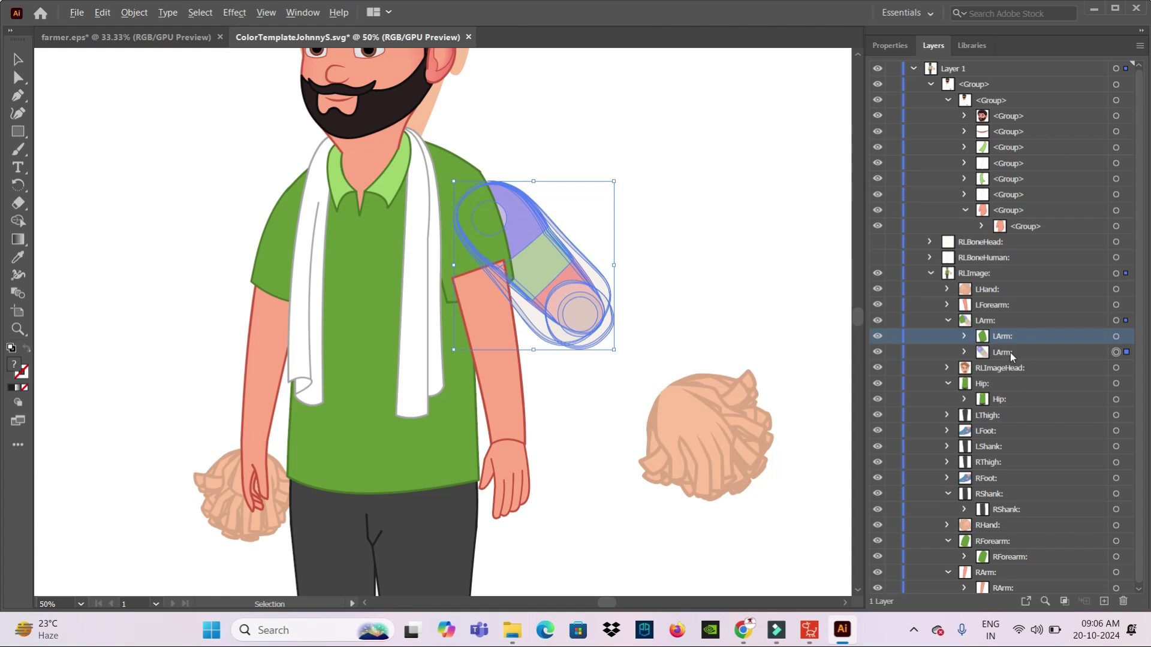
click(1123, 602)
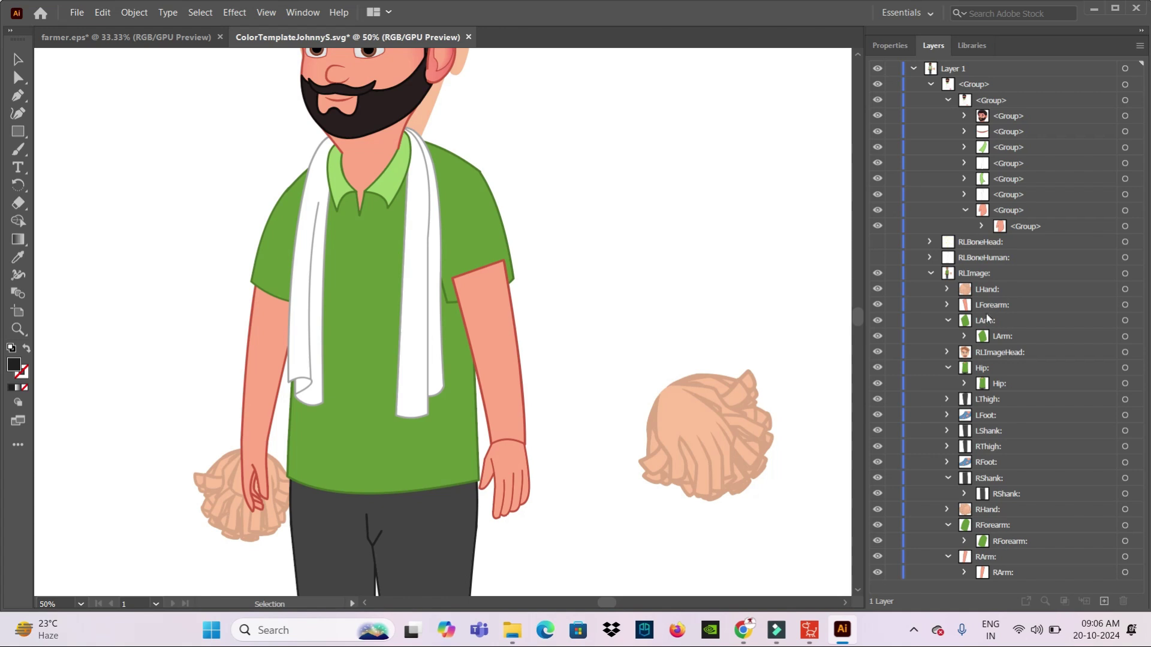
click(948, 321)
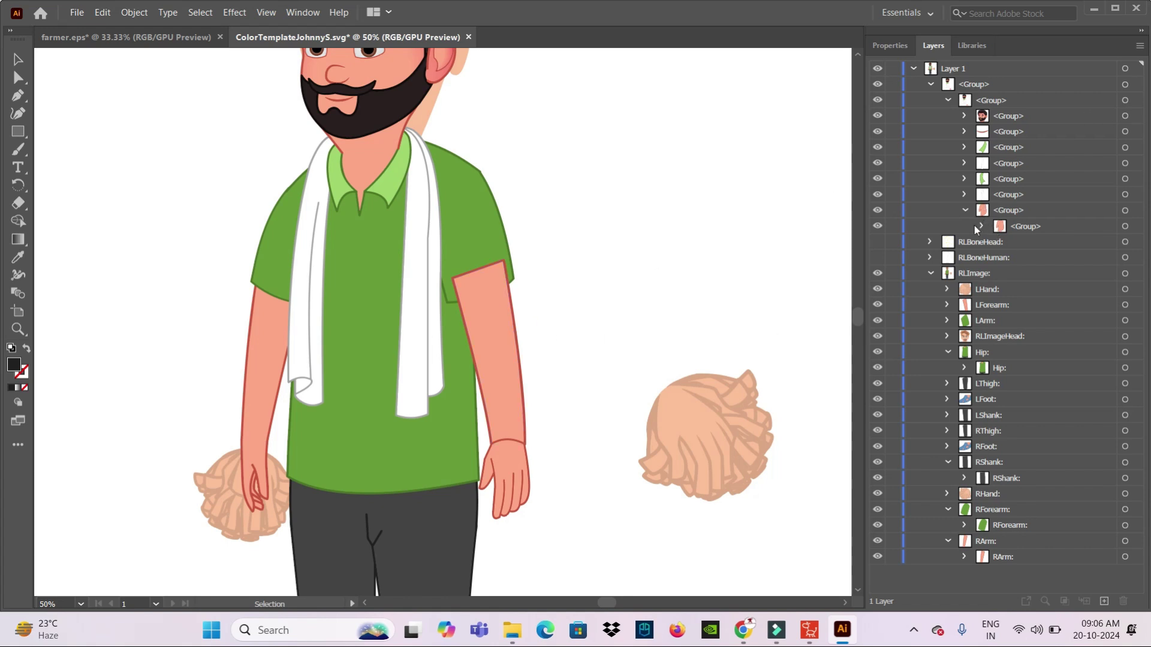
Shrink the template LHand art, rotate it about 45°, and place it over the farmer's right-side hand
click(964, 210)
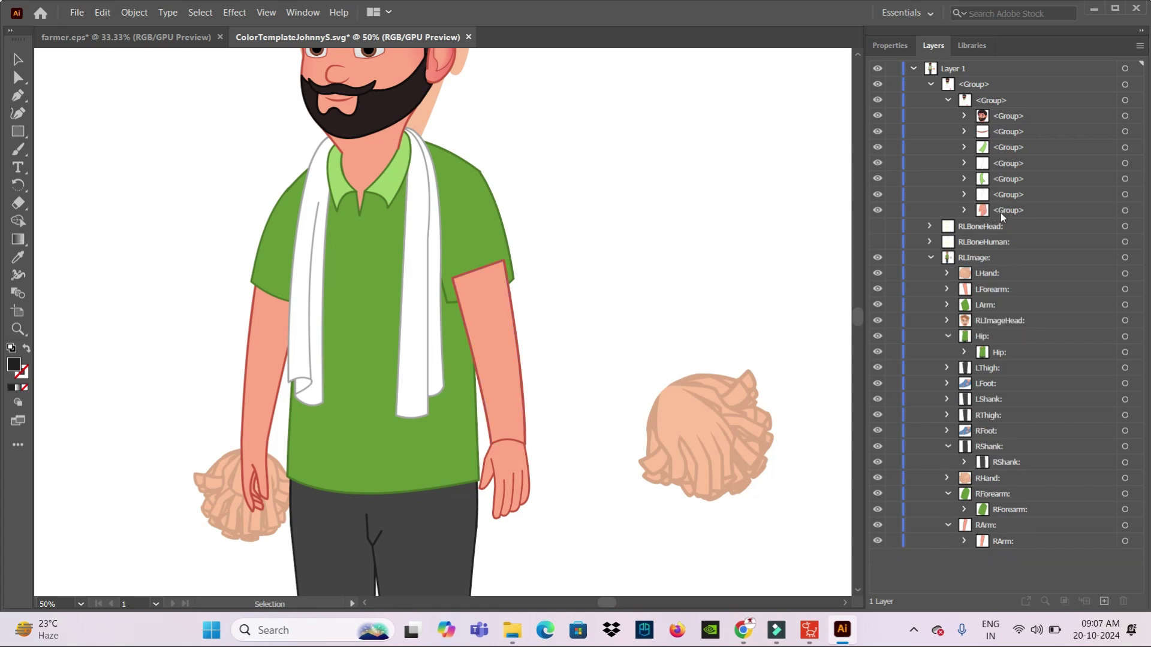
click(1005, 210)
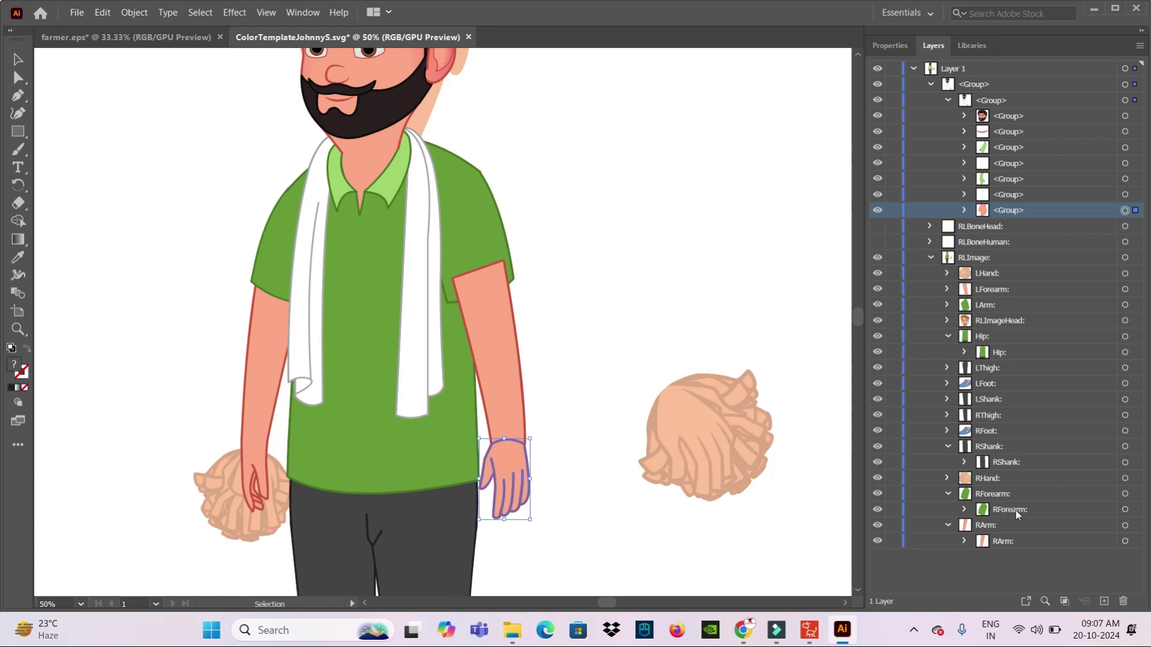
click(986, 274)
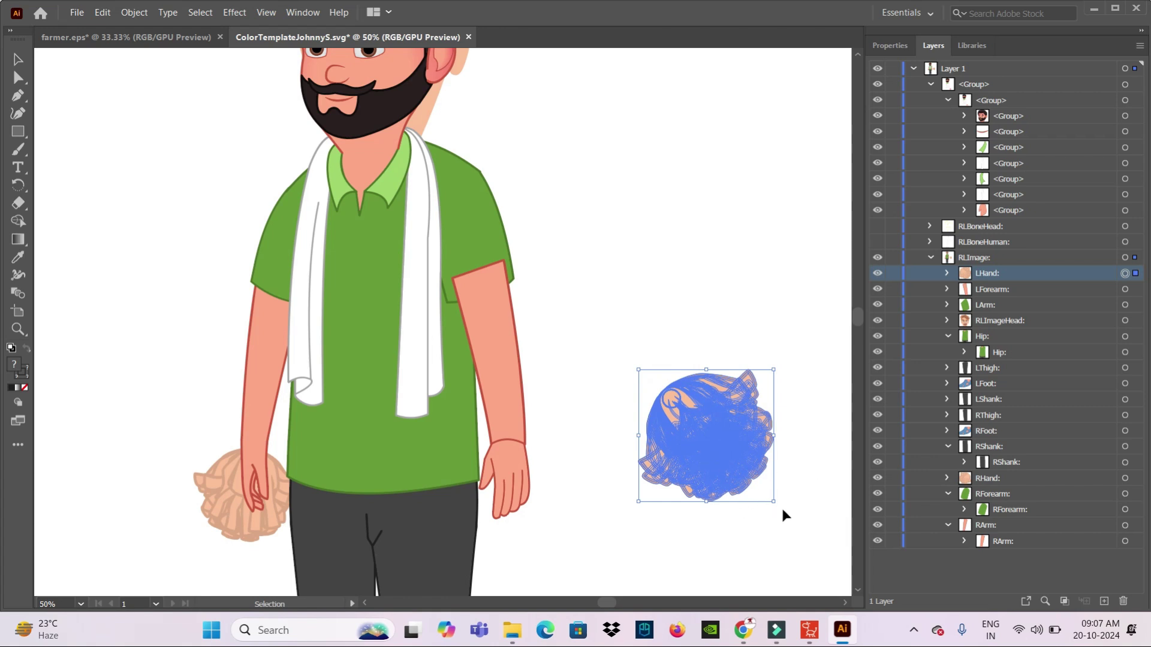
drag(773, 501, 737, 466)
drag(705, 420, 550, 470)
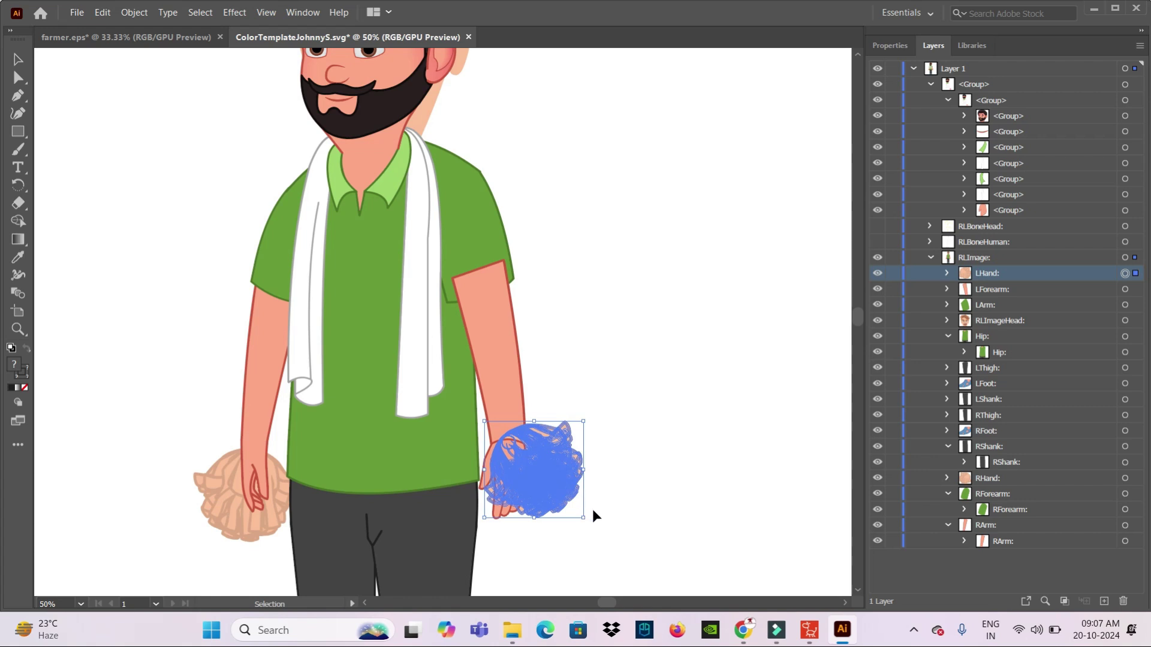
drag(588, 534, 528, 548)
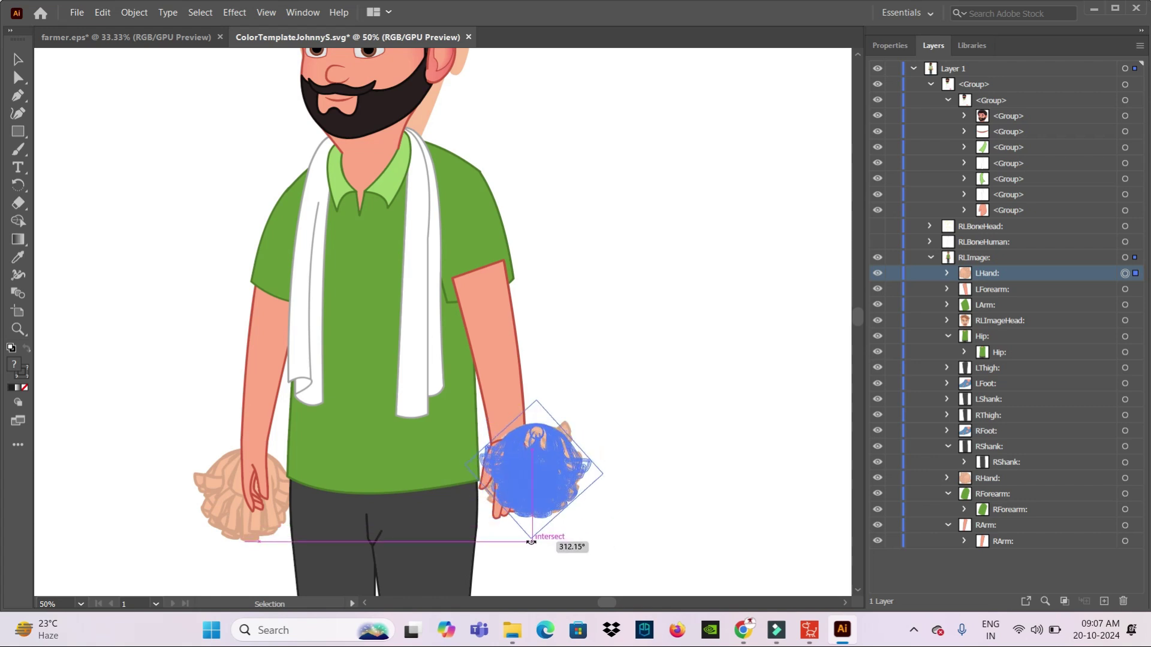
drag(540, 469, 506, 485)
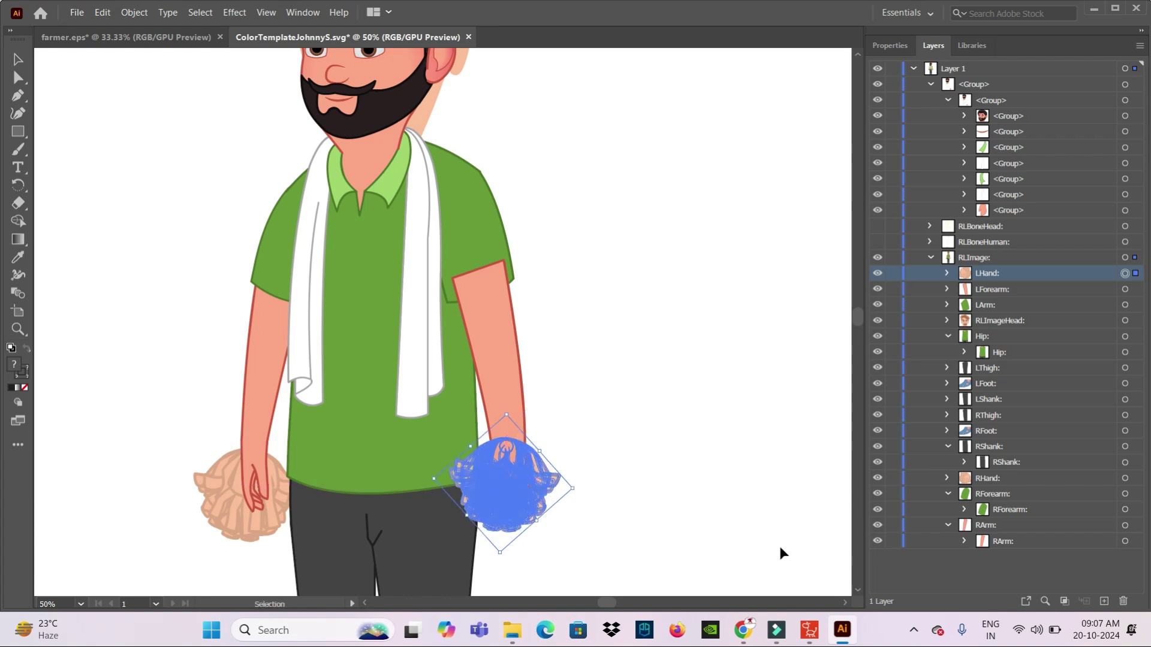
click(947, 274)
Move the farmer's hand into LHand's 00Relaxed as _00_Relaxed-2:(0) and delete the template relaxed hand
click(1022, 289)
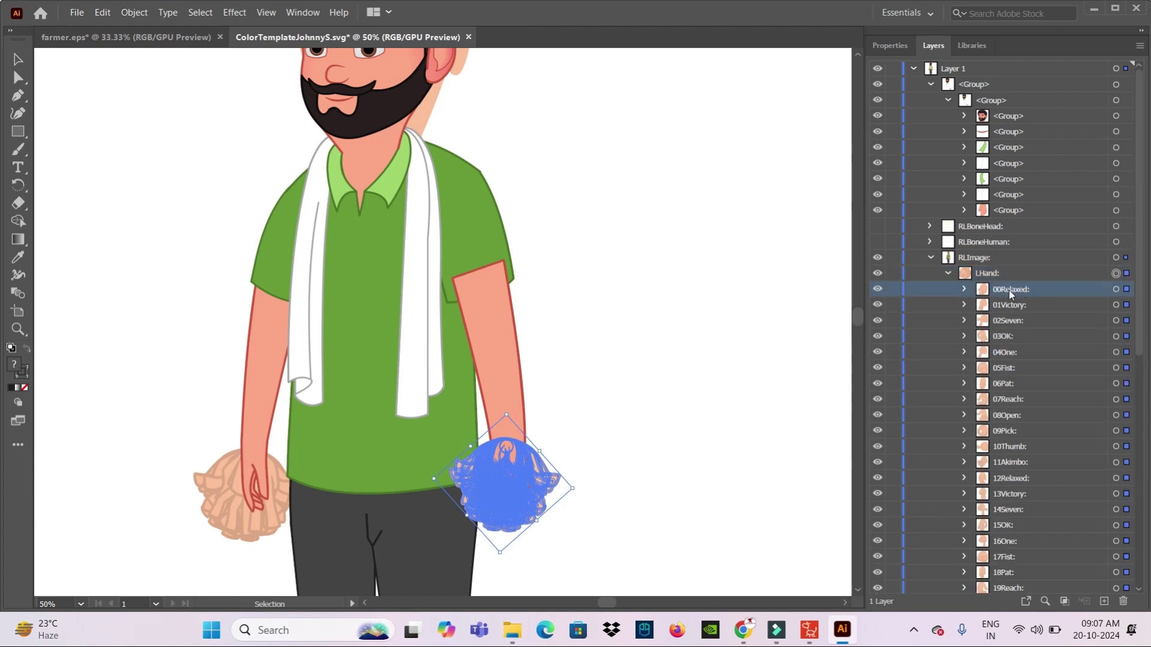
drag(1014, 211, 997, 290)
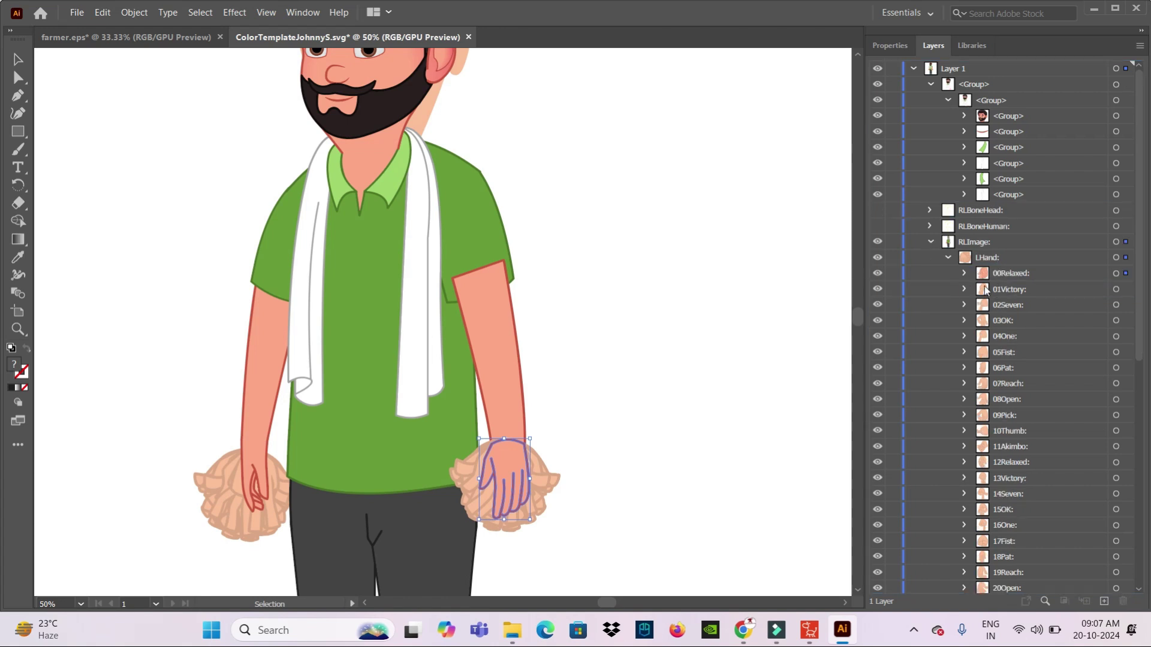
click(965, 274)
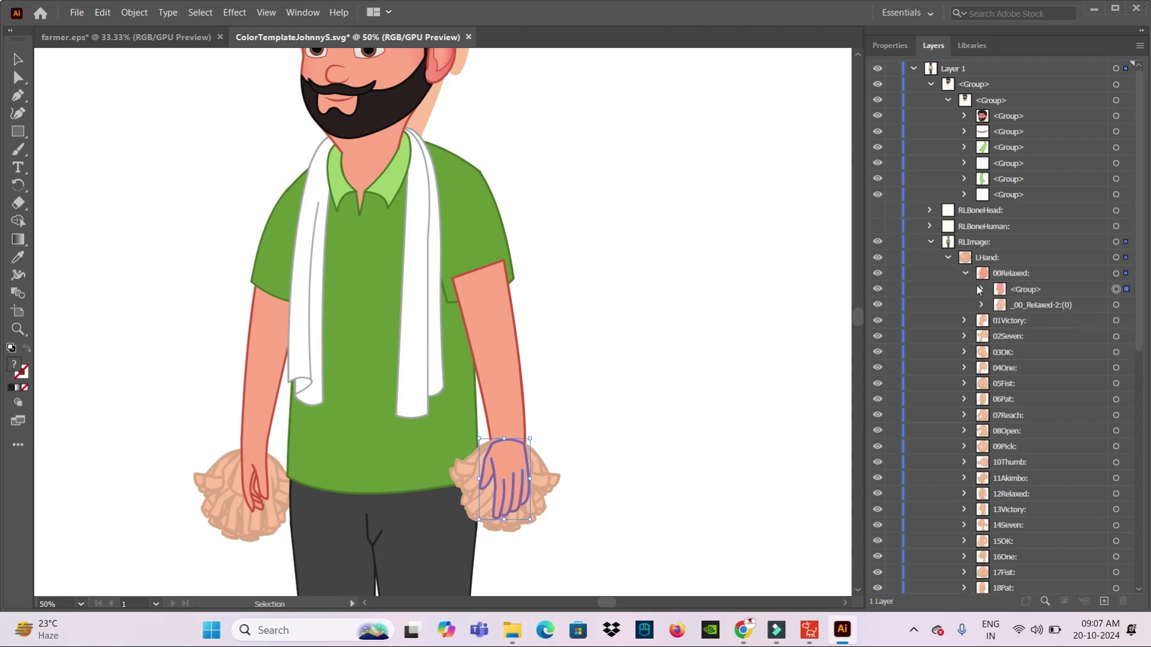
double_click(1037, 305)
key(ctrl+c)
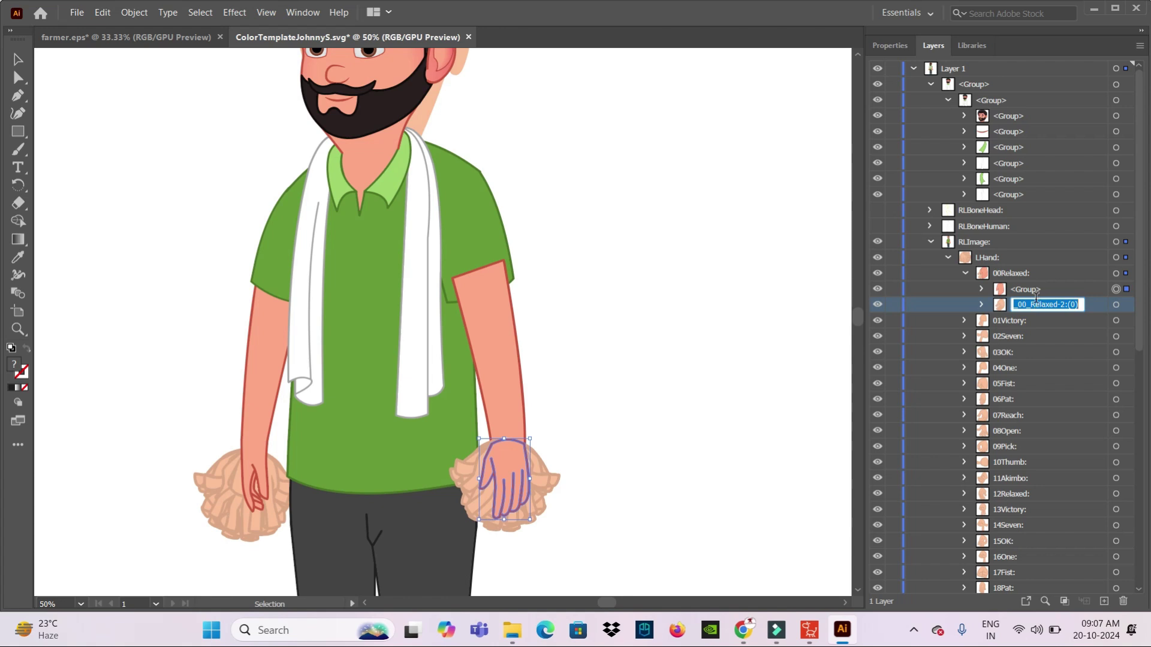
double_click(1032, 289)
key(ctrl+v)
click(1043, 308)
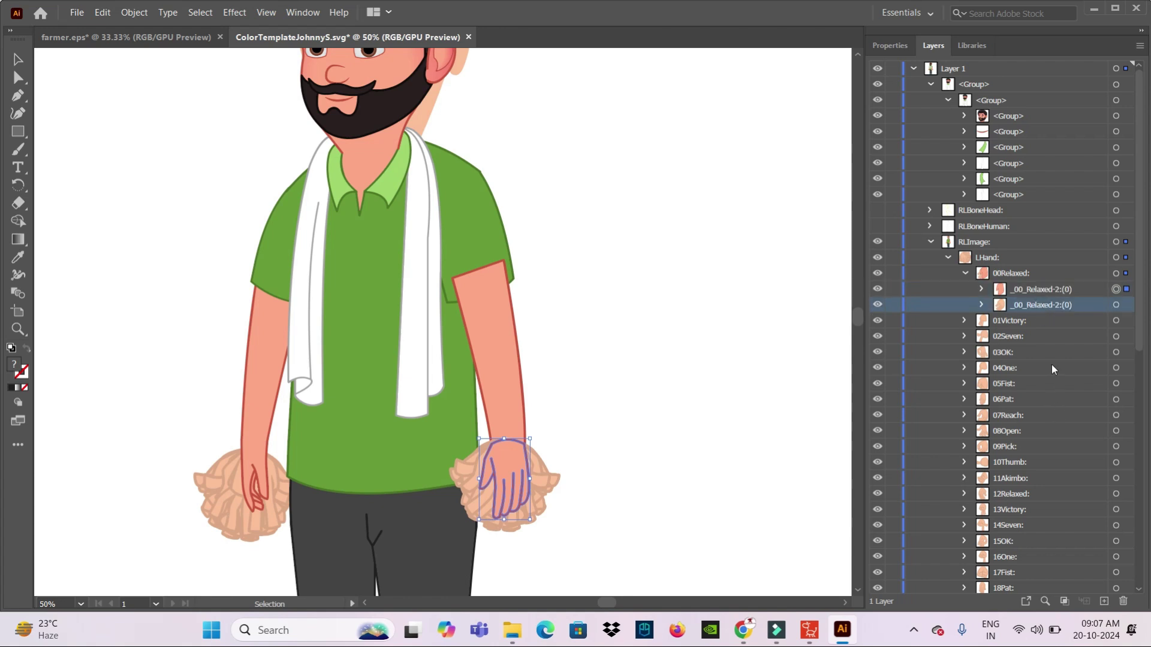
drag(1043, 306, 1124, 601)
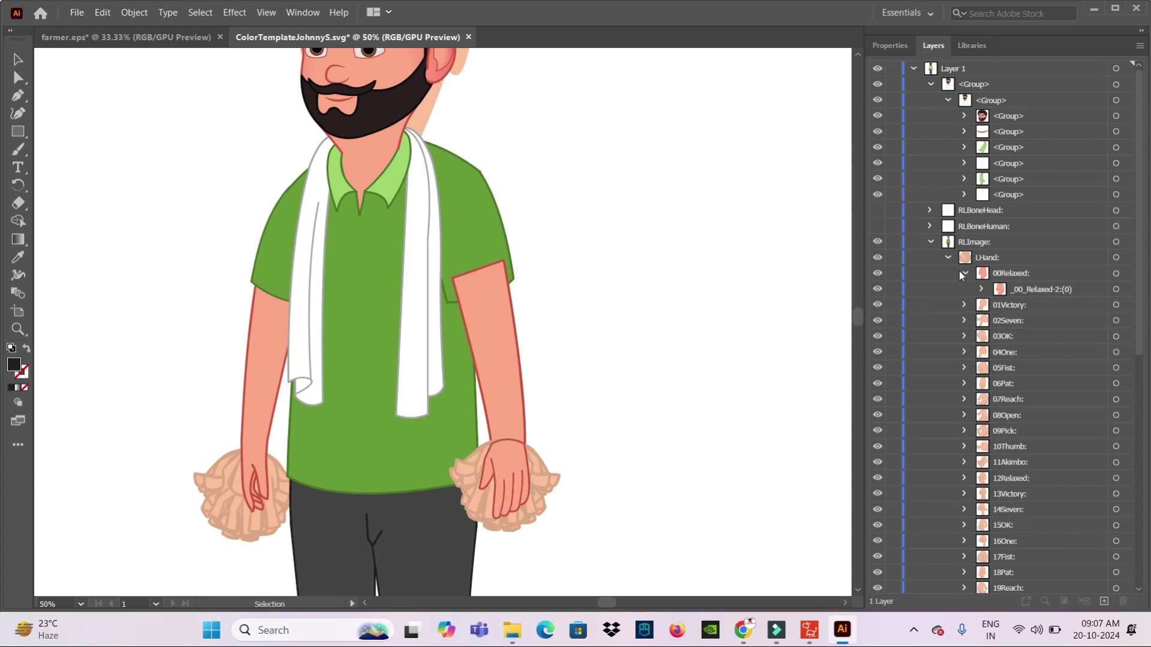
click(964, 274)
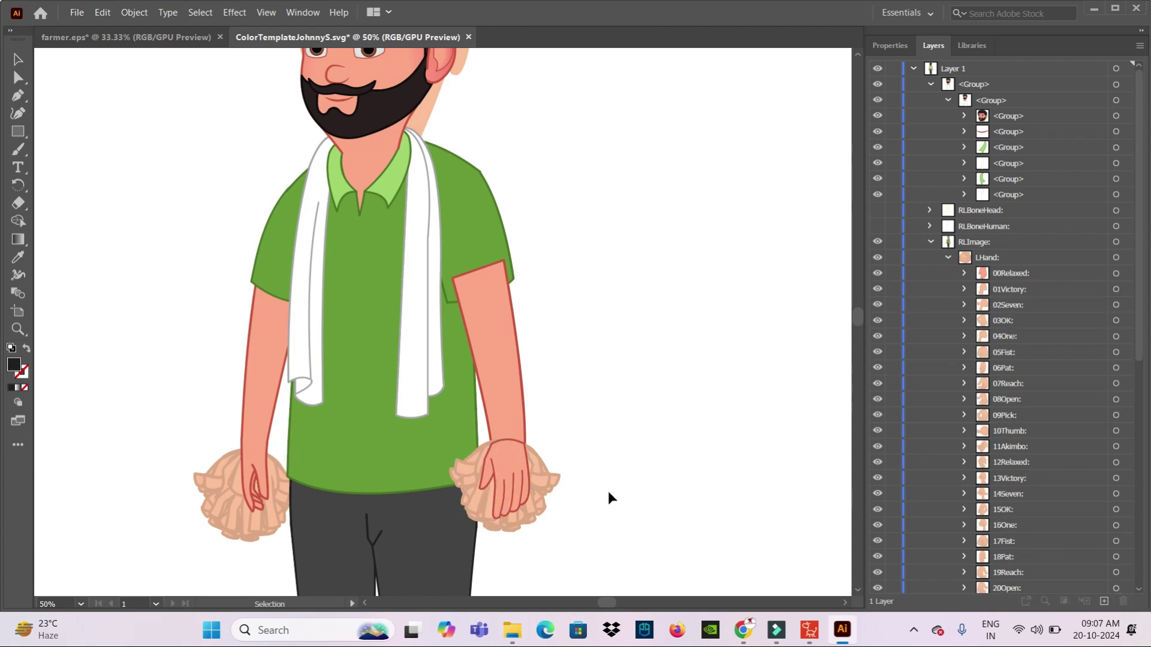
drag(637, 239, 631, 418)
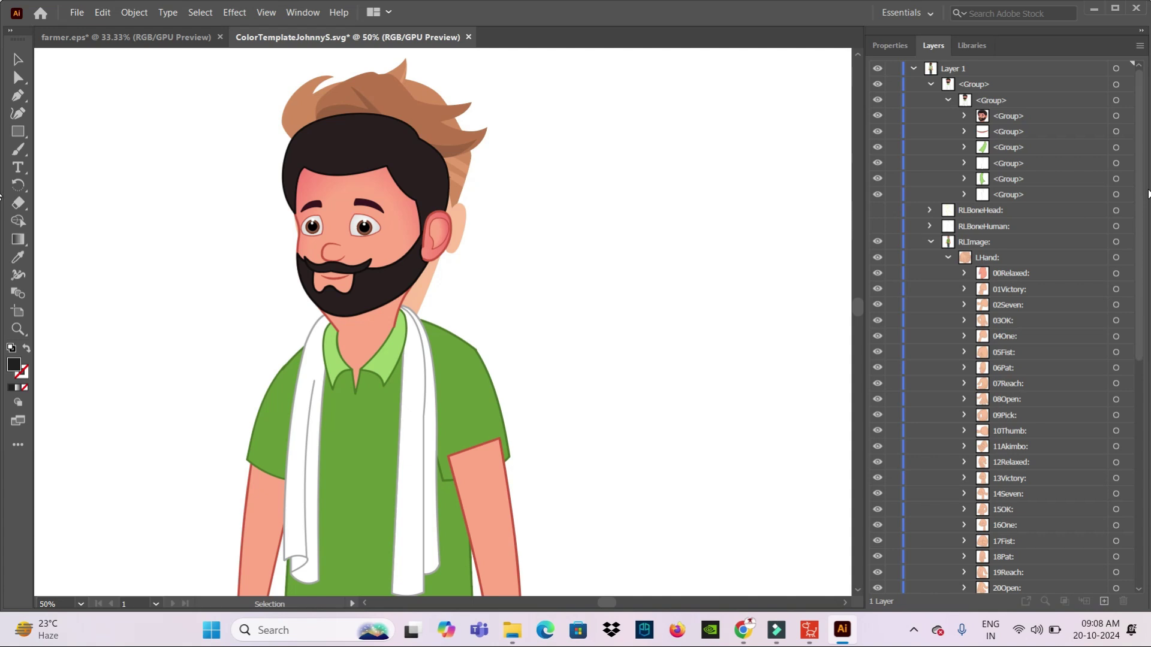
Collapse the hand pose list and the Hip, RShank, RForearm and RArm sublayers
click(931, 242)
click(931, 242)
click(948, 257)
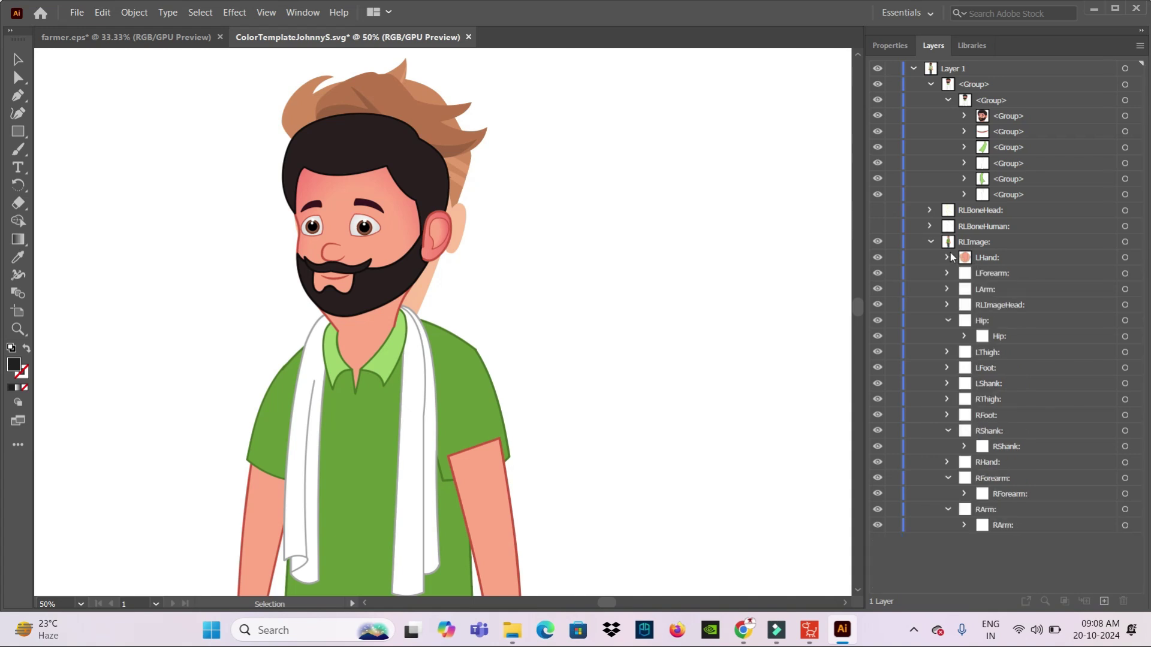
click(948, 320)
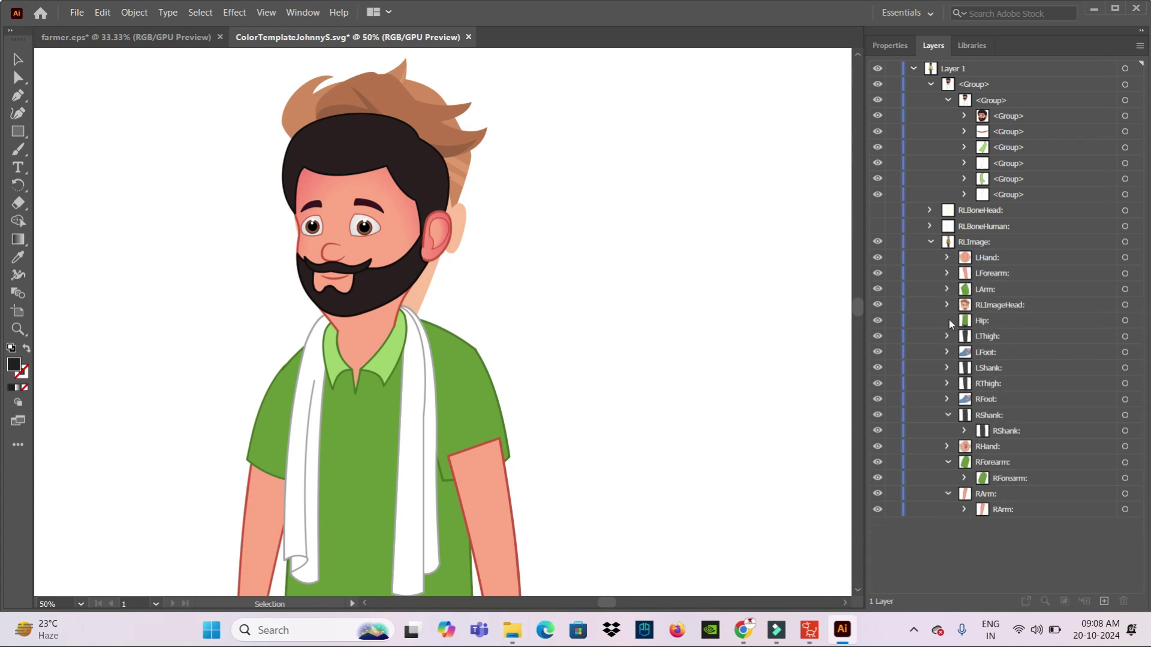
click(949, 415)
click(948, 447)
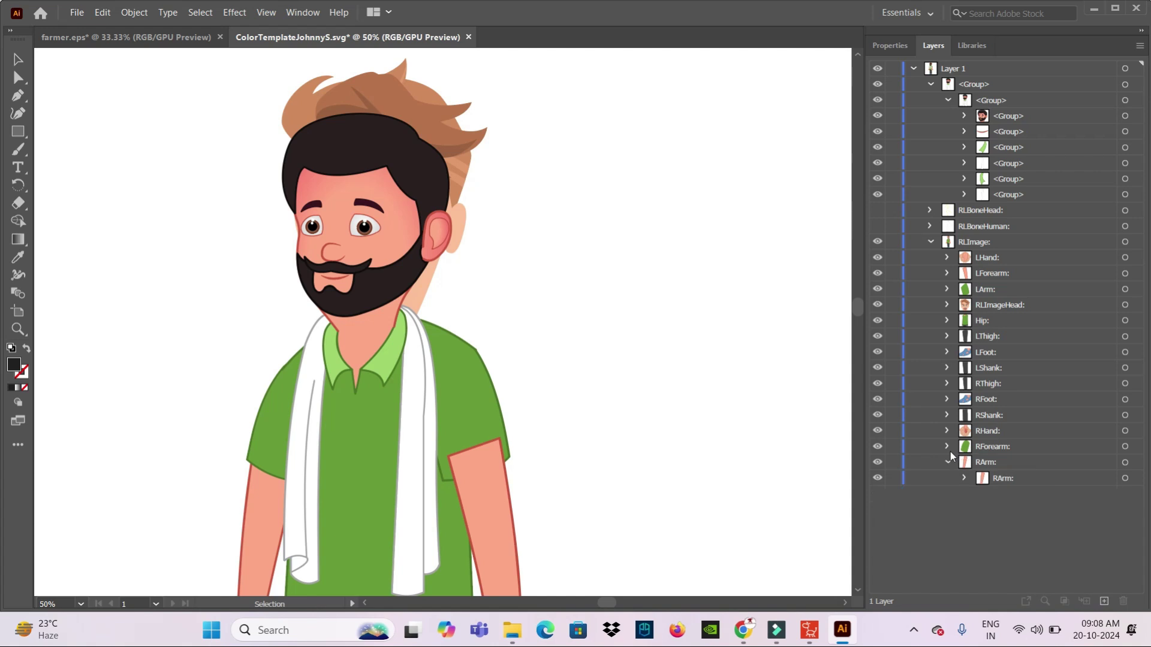
click(947, 463)
scroll(586, 431, down, 5)
scroll(591, 204, down, 2)
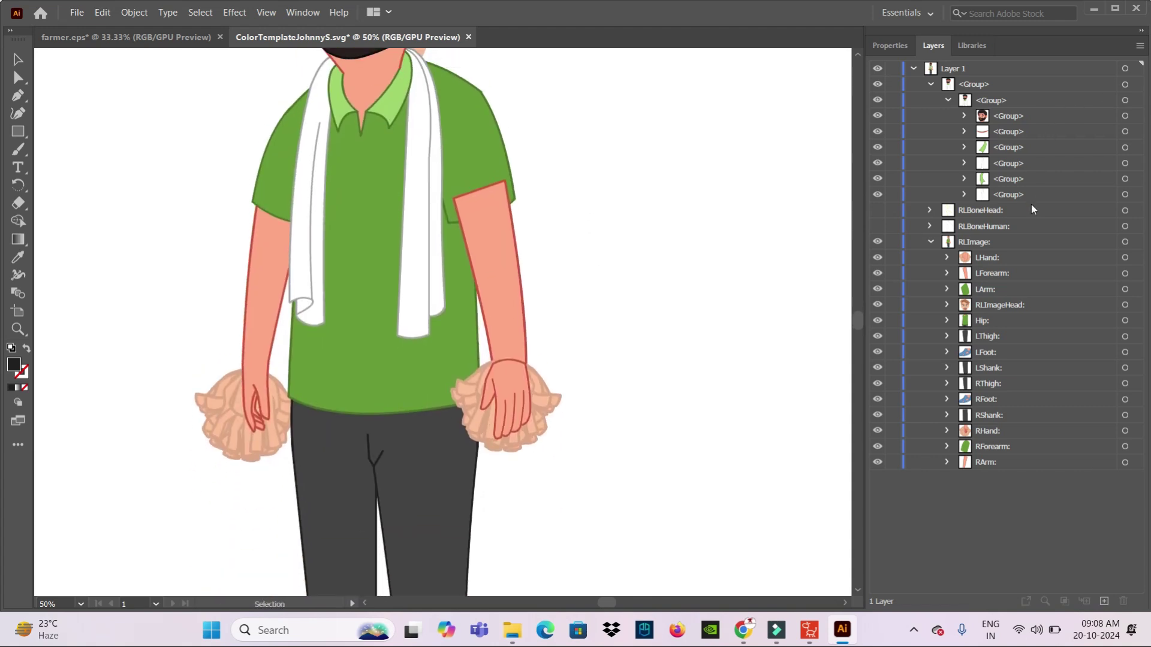
Show the RLBoneHuman bone markers and inspect the last artwork group's contents
click(878, 226)
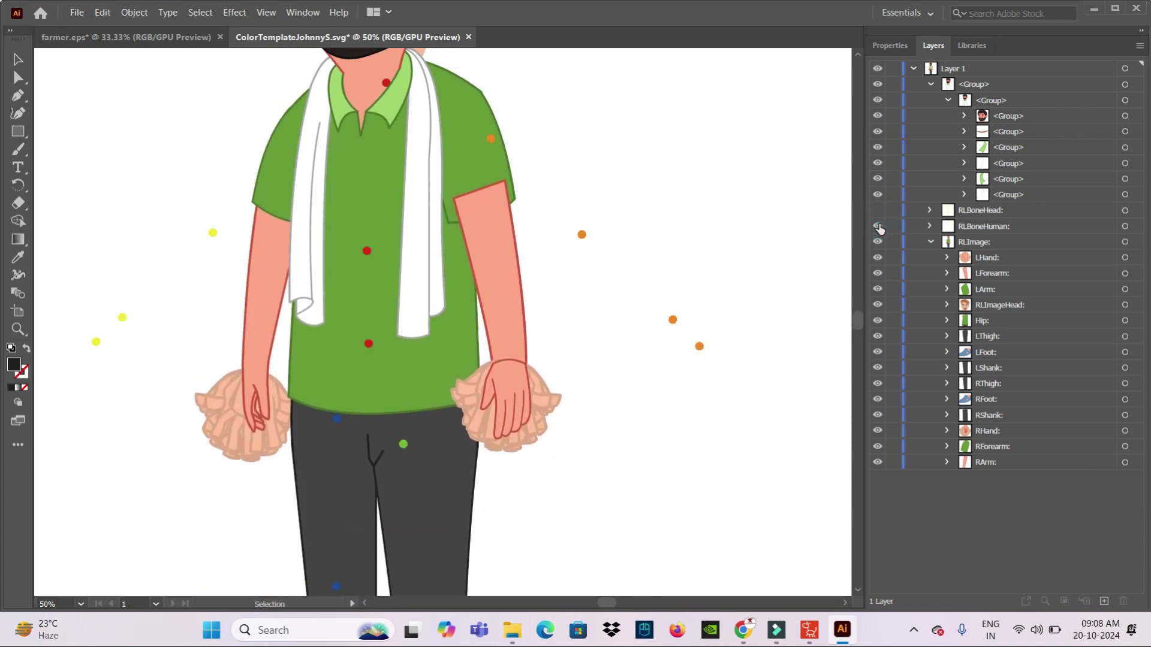
scroll(586, 253, up, 1)
scroll(582, 255, up, 1)
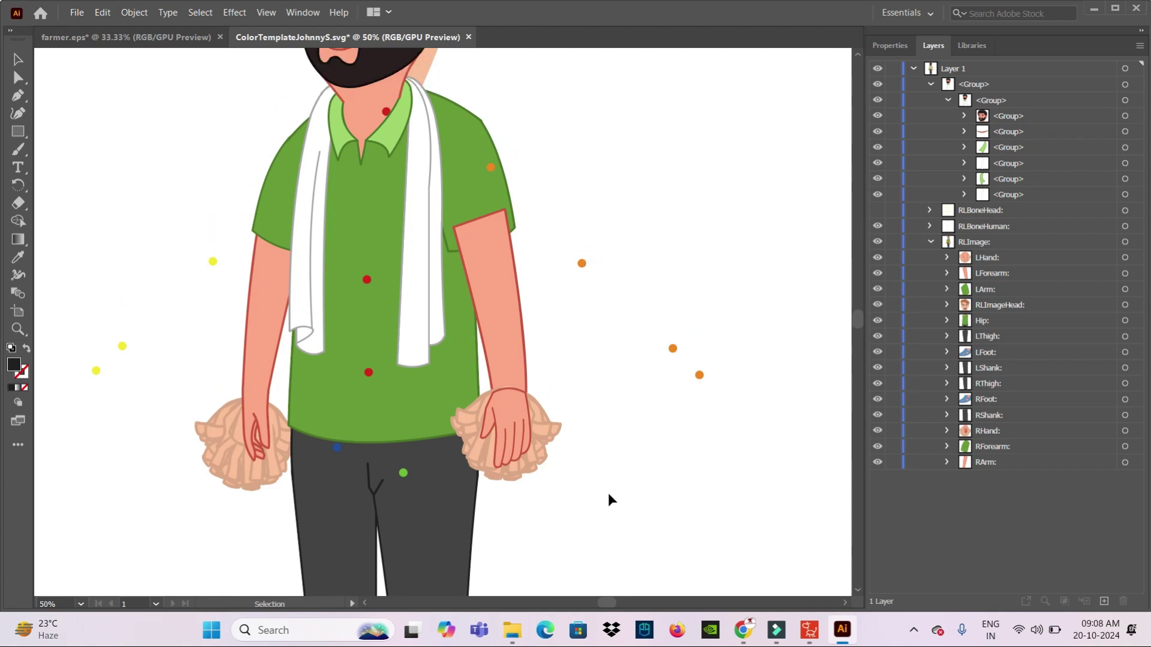
scroll(612, 494, down, 10)
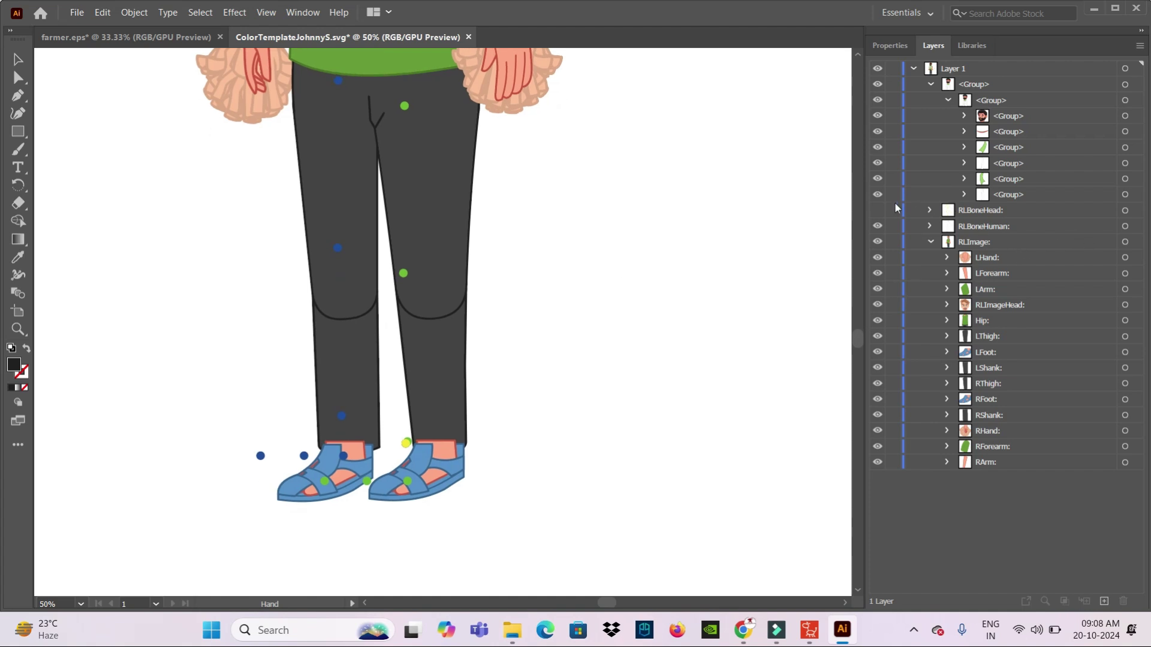
click(964, 194)
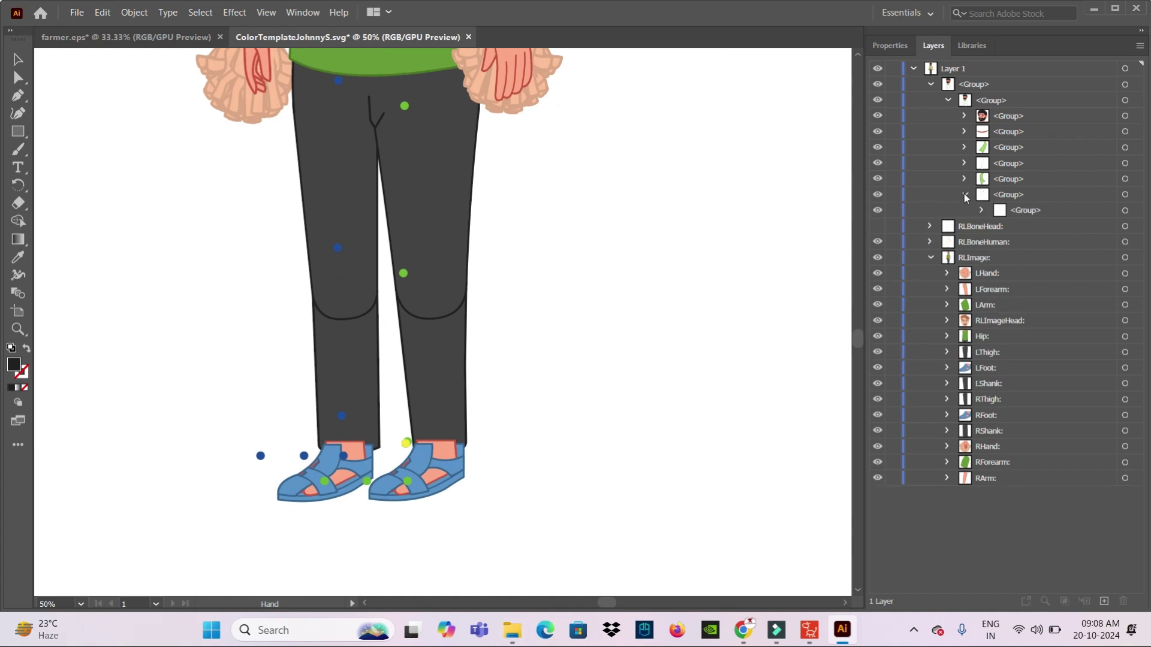
click(982, 211)
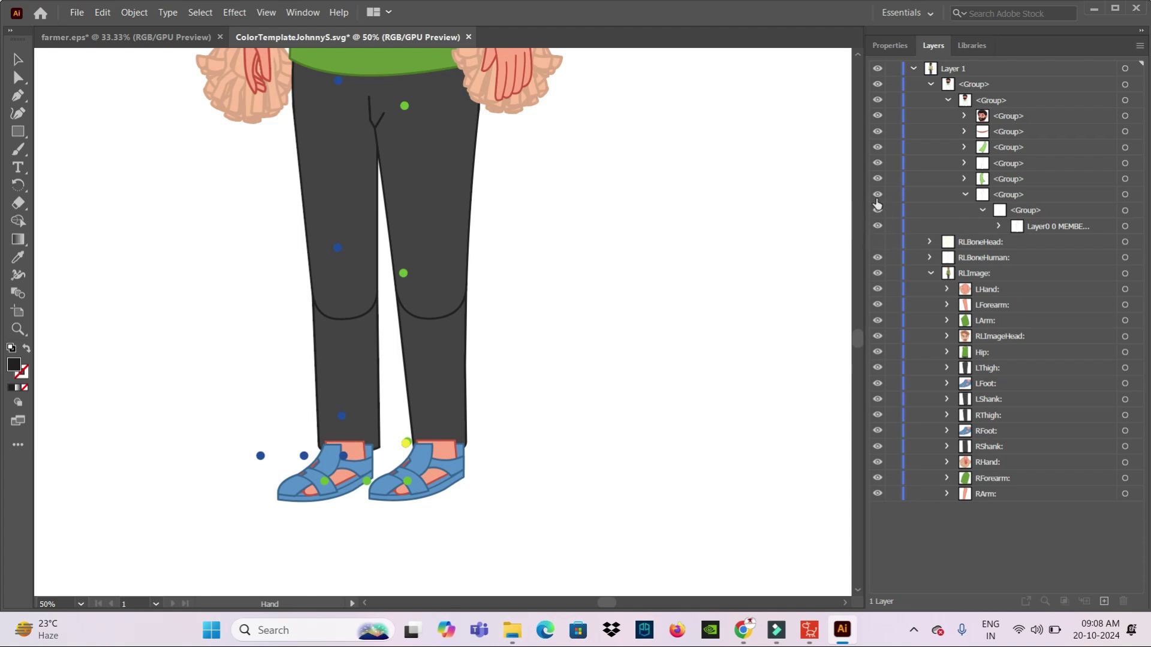
click(965, 194)
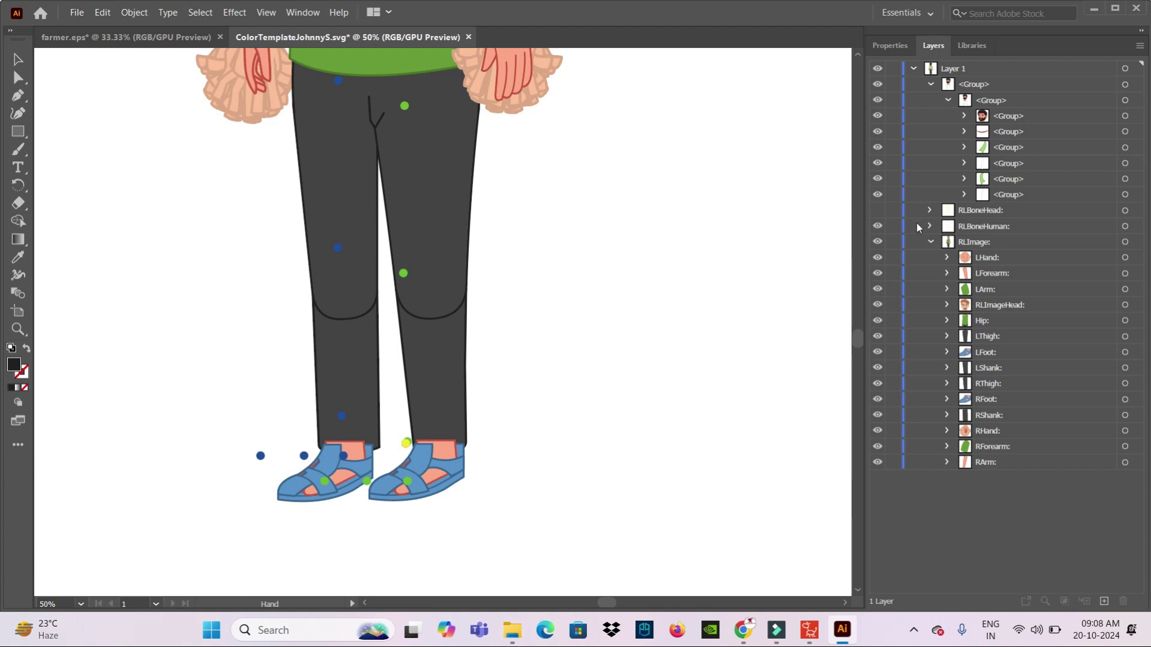
click(877, 226)
Zoom to 100% on the sandals and expand the RLBoneHuman marker list
key(ctrl+equal)
key(ctrl+equal)
mouse_move(454, 511)
mouse_down()
mouse_move(583, 319)
mouse_move(566, 398)
mouse_up()
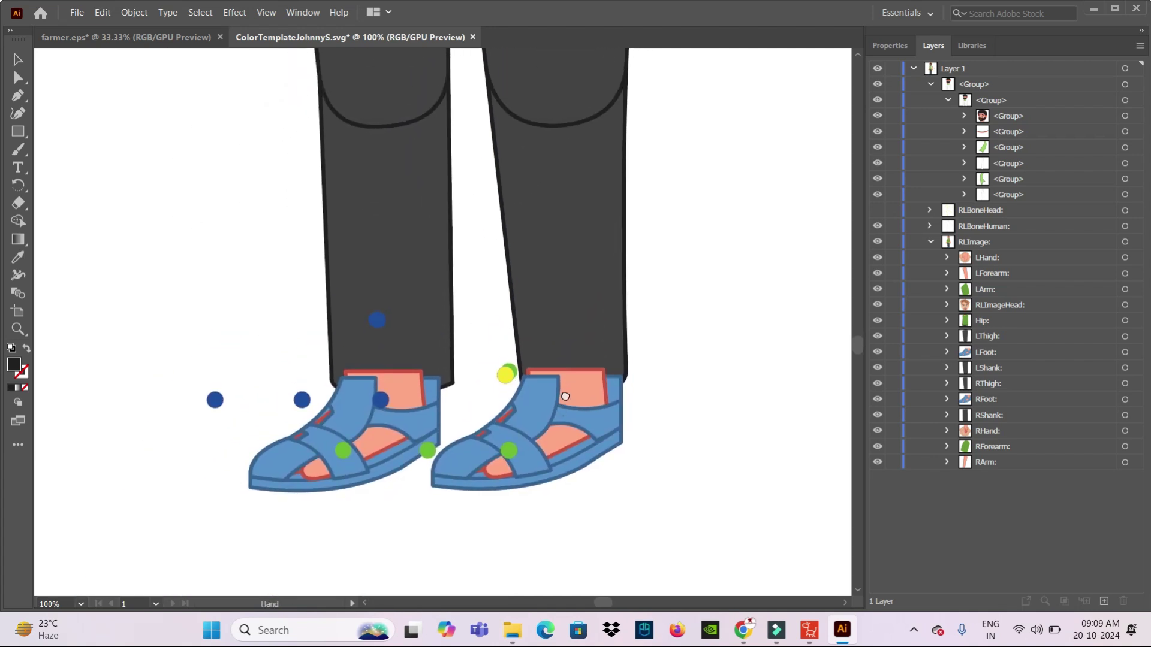
click(386, 413)
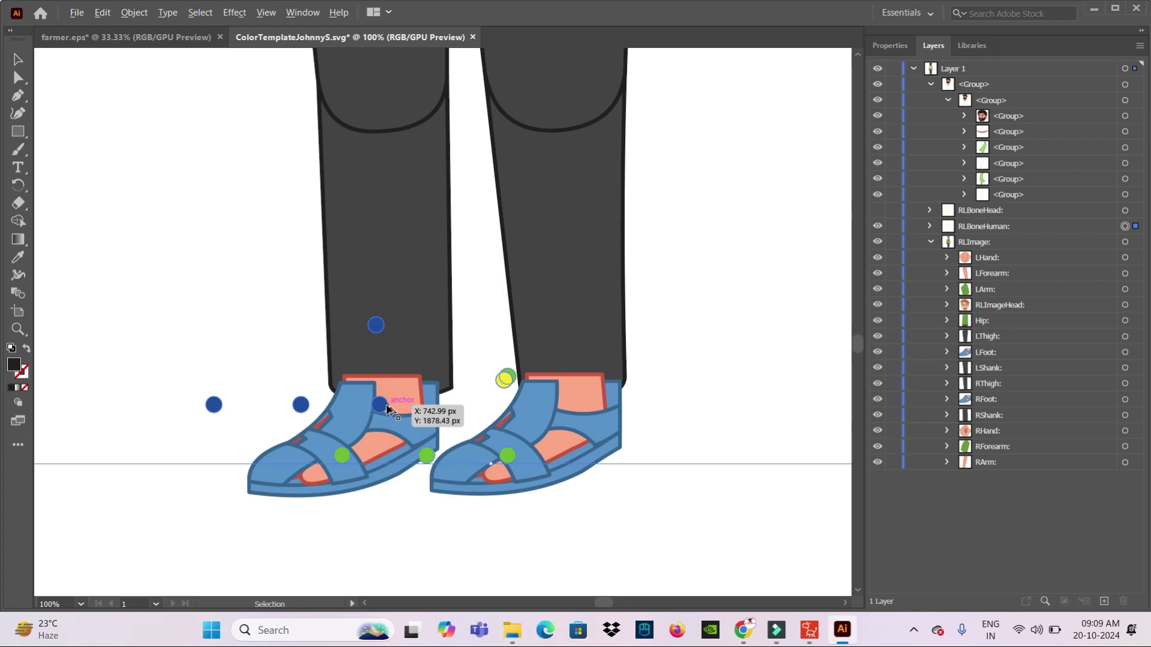
click(931, 225)
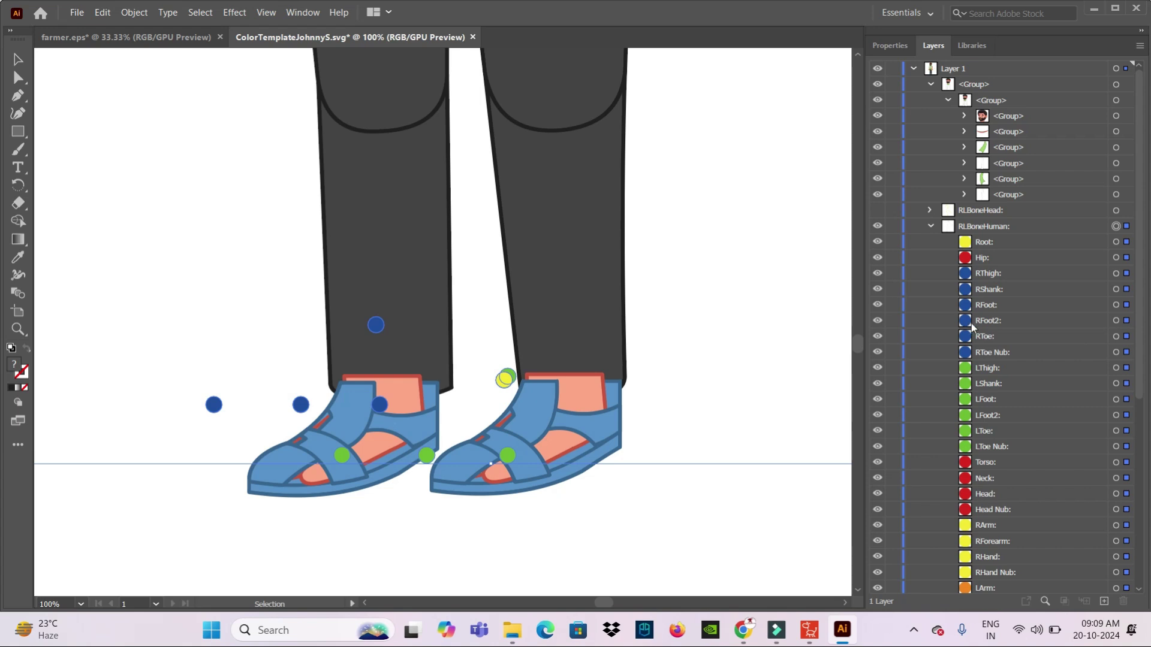
Drag RFoot2 to the right sandal's ankle and RToe to its middle
click(987, 320)
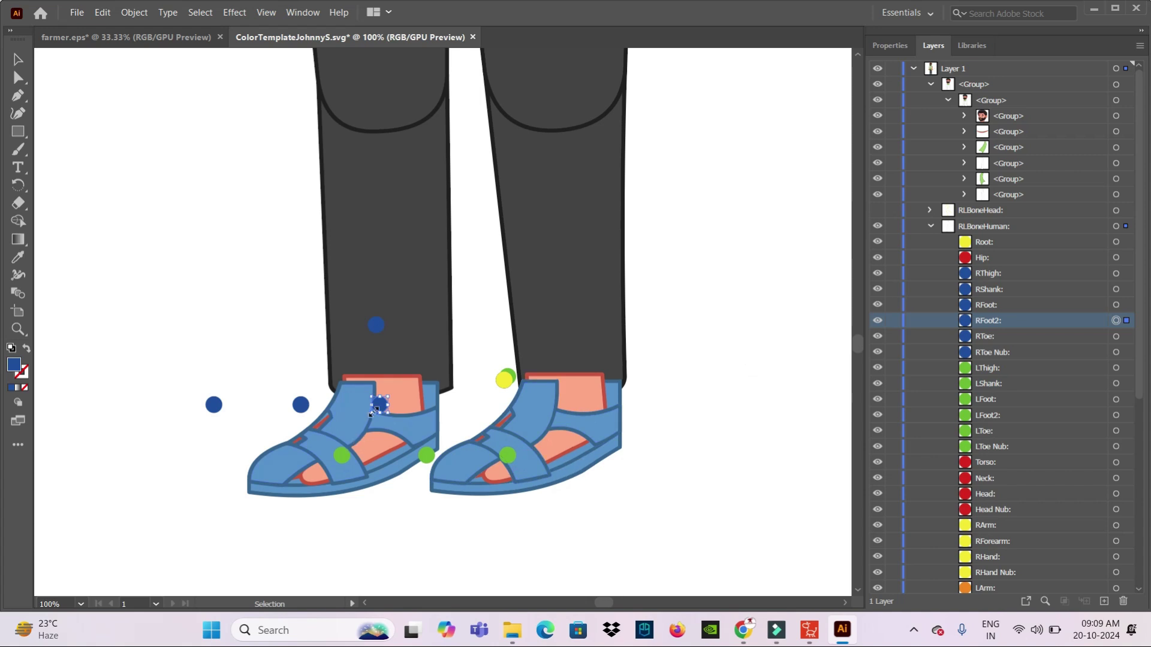
drag(380, 404, 432, 404)
click(990, 337)
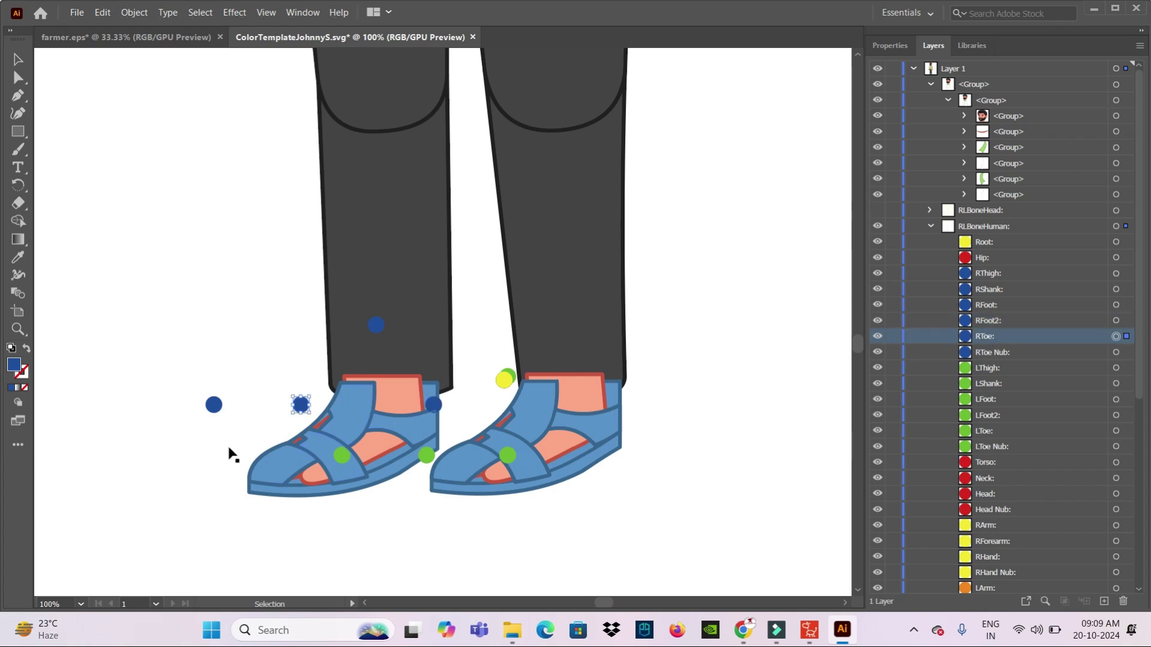
drag(306, 415, 344, 444)
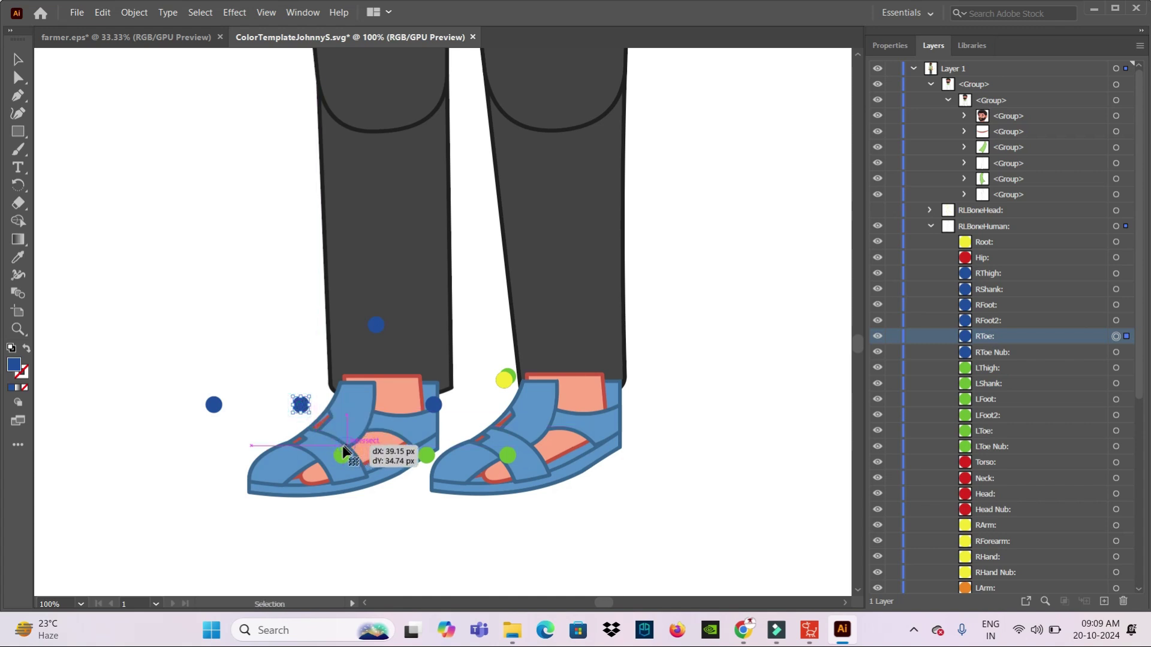
click(998, 355)
Place the RToe Nub marker at the right sandal's toe tip
drag(217, 409, 261, 479)
scroll(545, 449, up, 2)
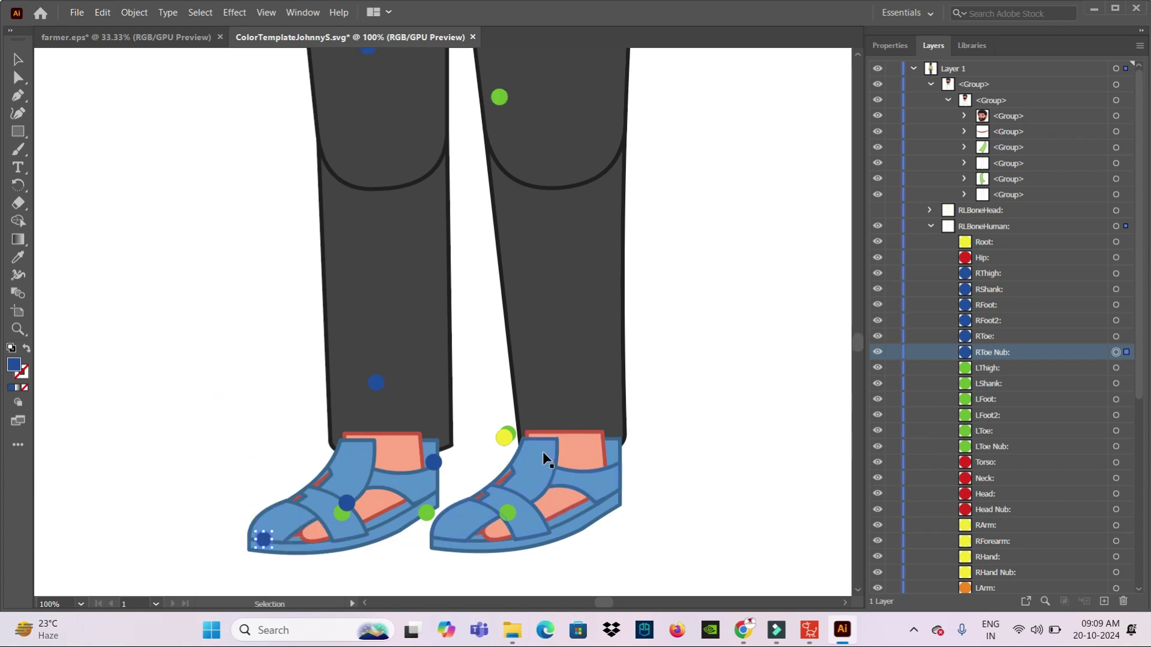
scroll(543, 458, up, 1)
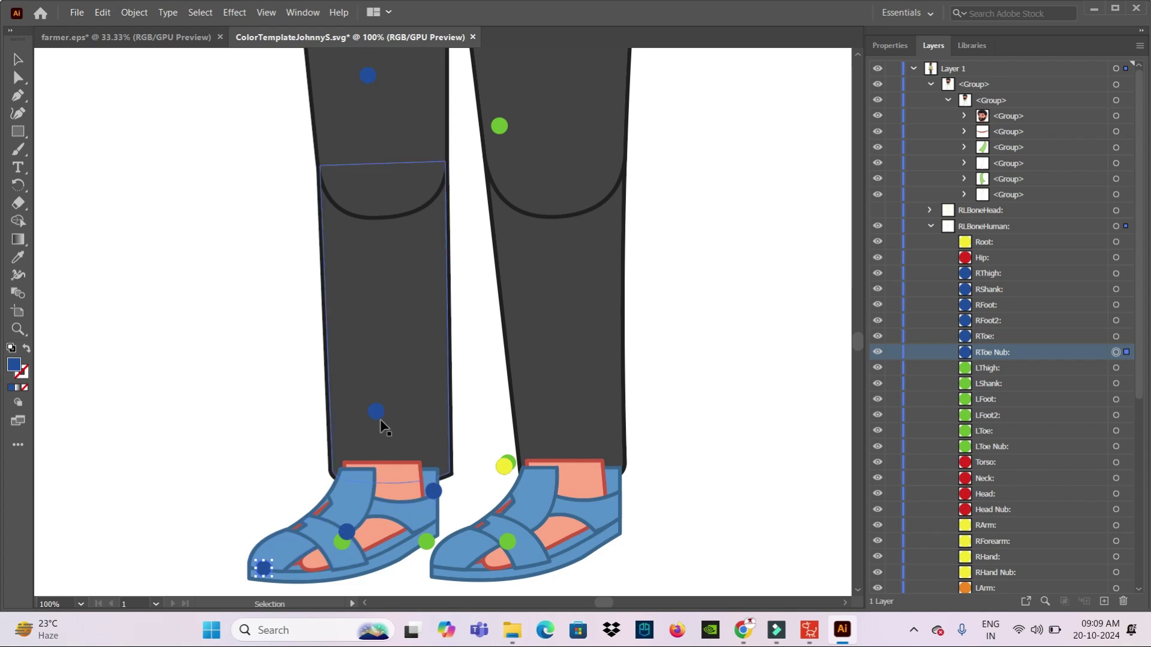
scroll(563, 455, up, 1)
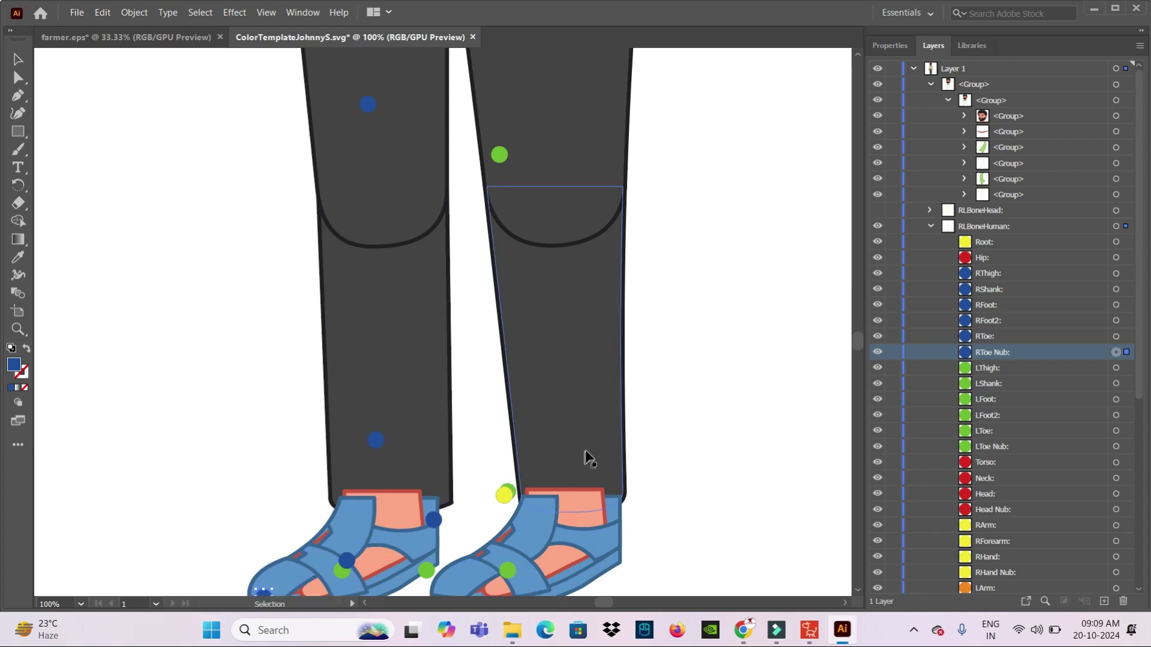
scroll(586, 452, down, 2)
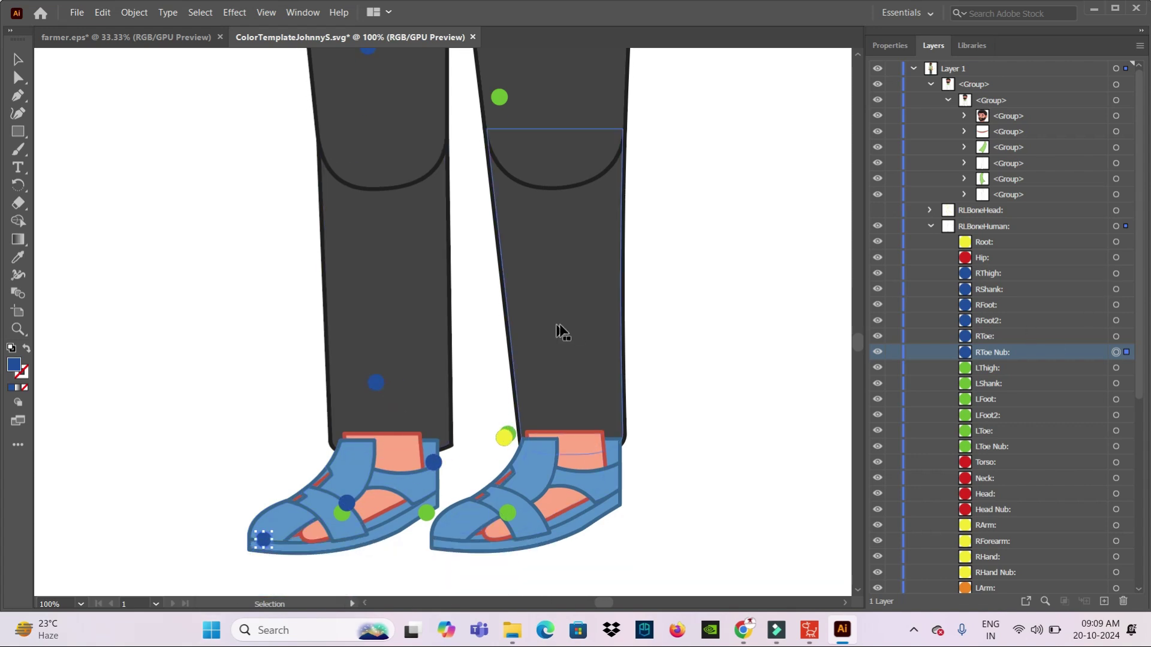
drag(1143, 330, 1146, 355)
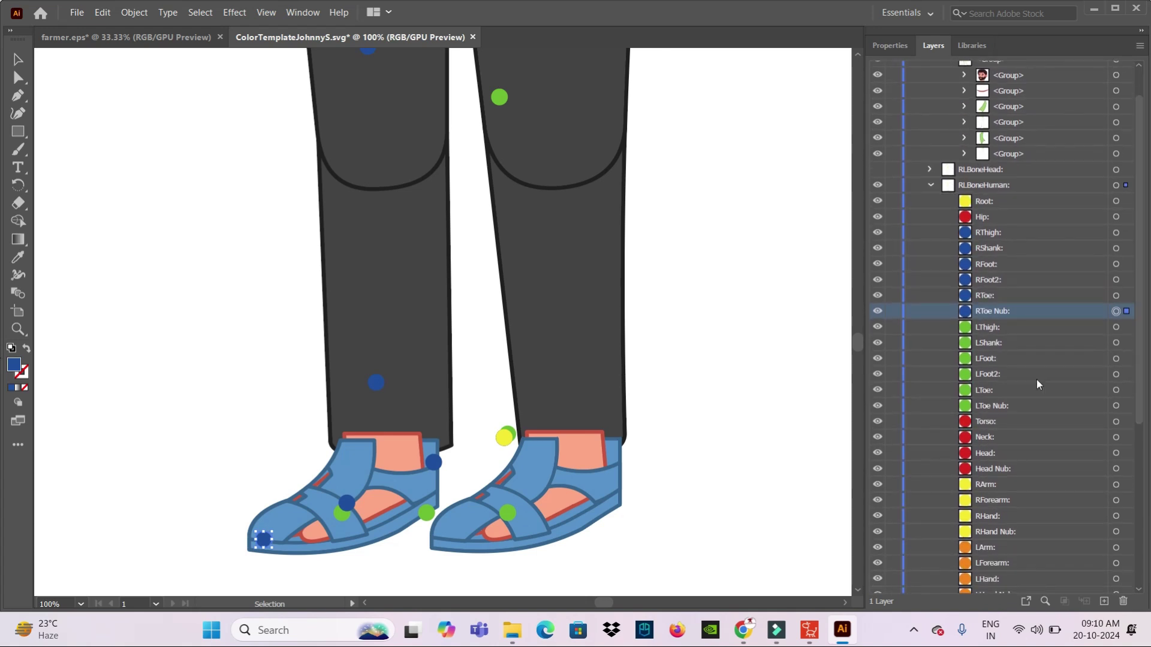
Move LFoot2 to the left sandal's heel, LToe to its middle, and LToe Nub to its toe
click(1002, 408)
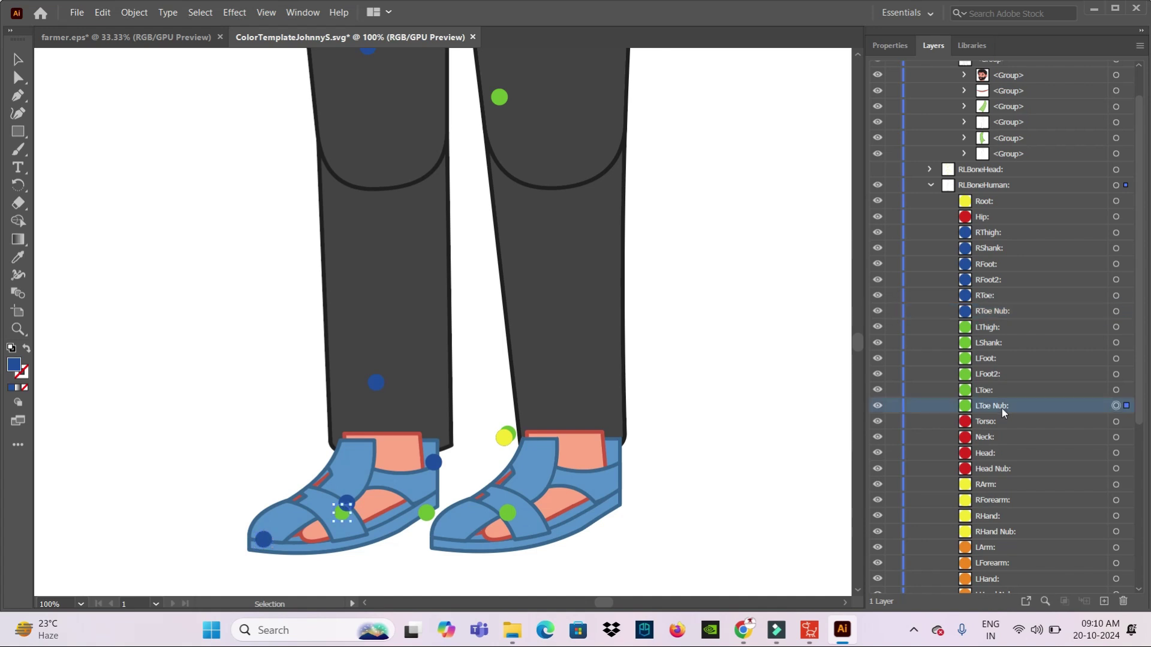
click(995, 376)
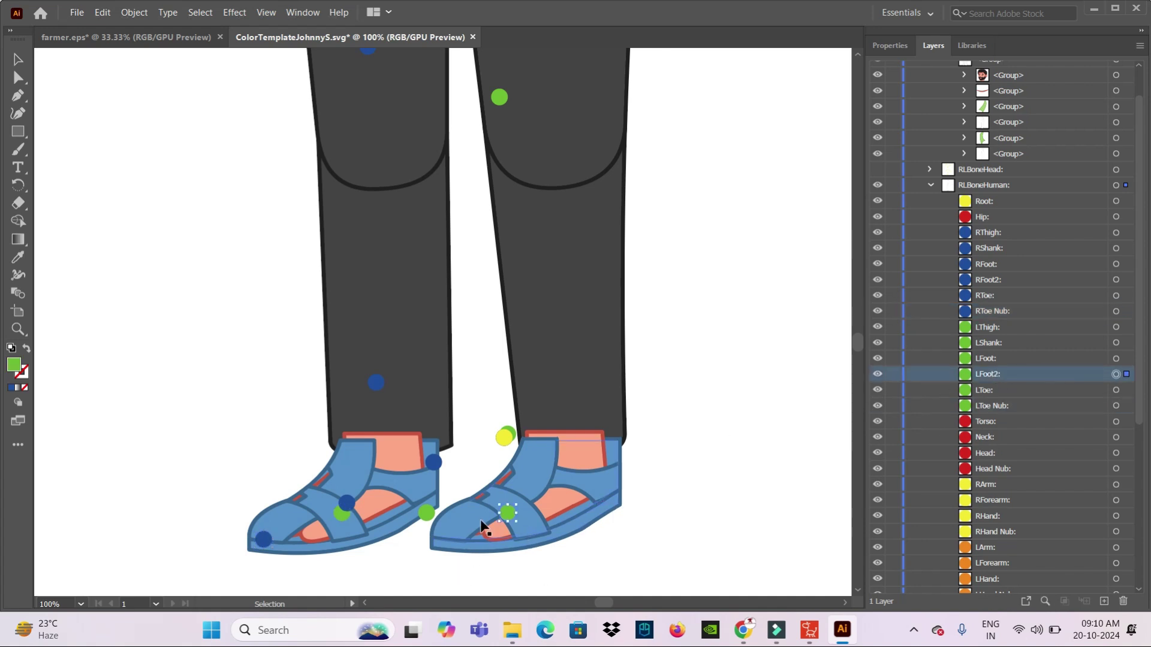
drag(510, 509, 614, 470)
click(999, 391)
drag(429, 511, 542, 495)
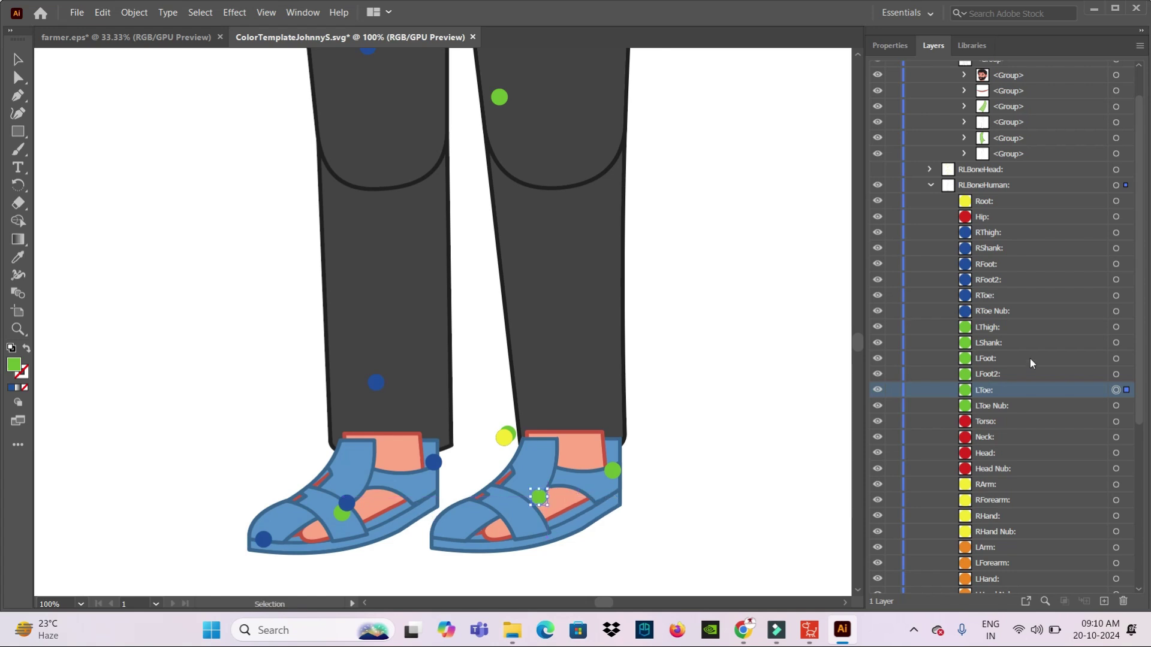
click(987, 404)
drag(344, 513, 450, 529)
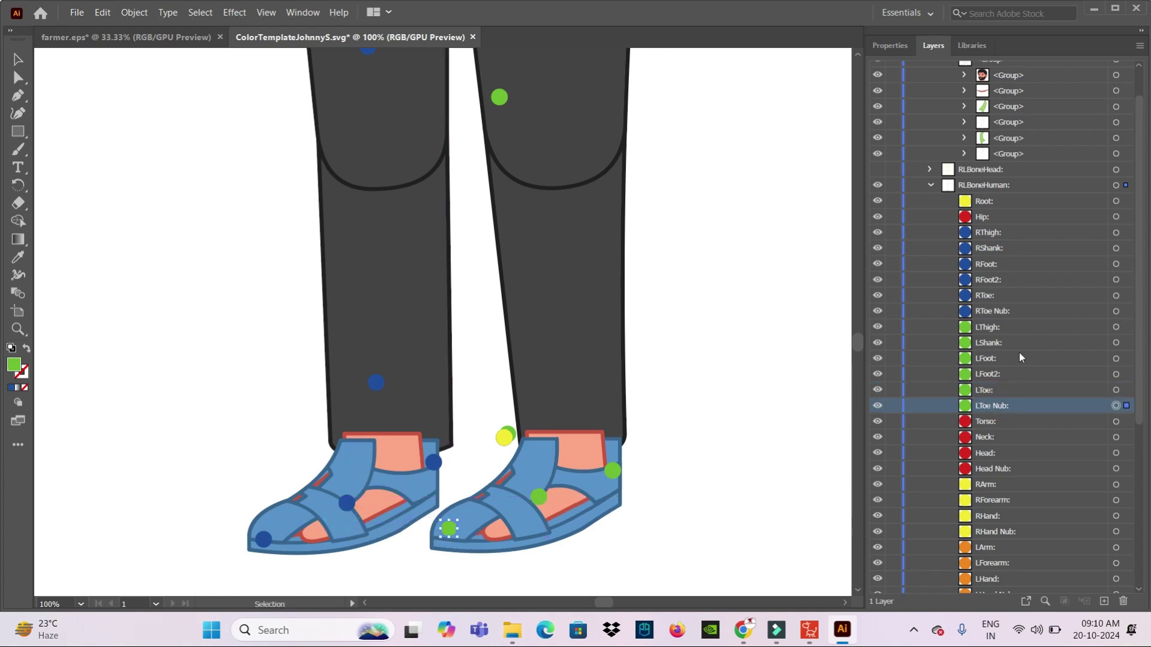
Adjust the LFoot bone marker's position above the left sandal
click(991, 371)
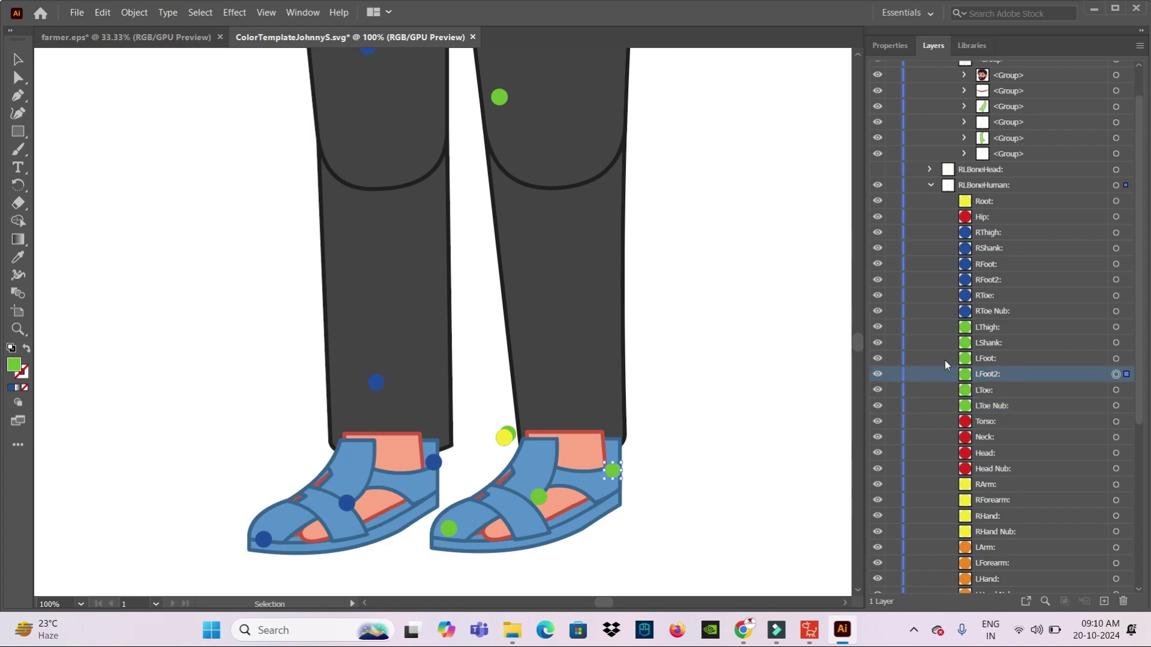
click(989, 359)
drag(514, 435, 567, 426)
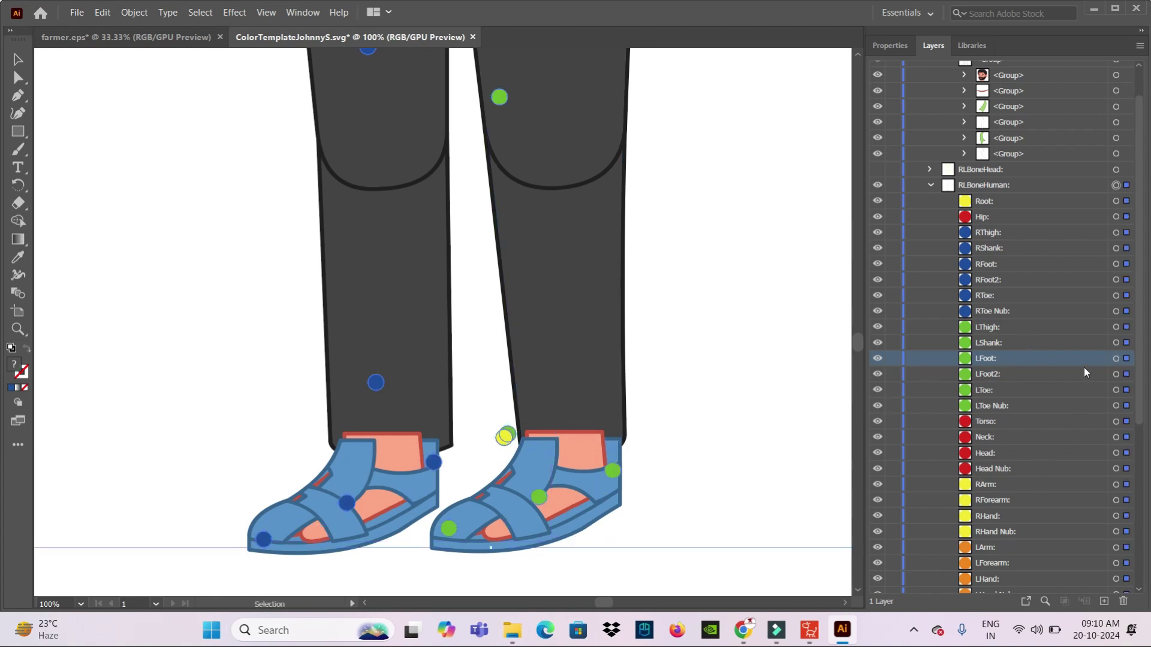
click(988, 358)
drag(497, 441, 497, 443)
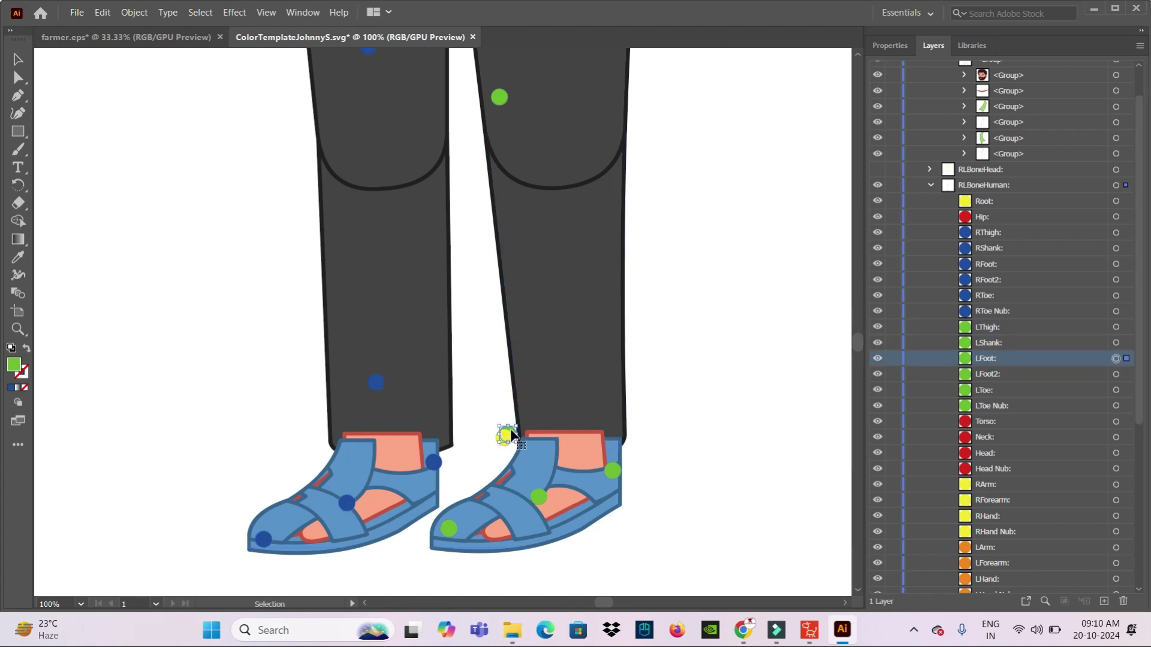
drag(515, 436, 576, 433)
Undo the stretched LFoot marker and place it on the left sock top instead
key(ctrl+z)
key(ctrl+plus)
key(ctrl+plus)
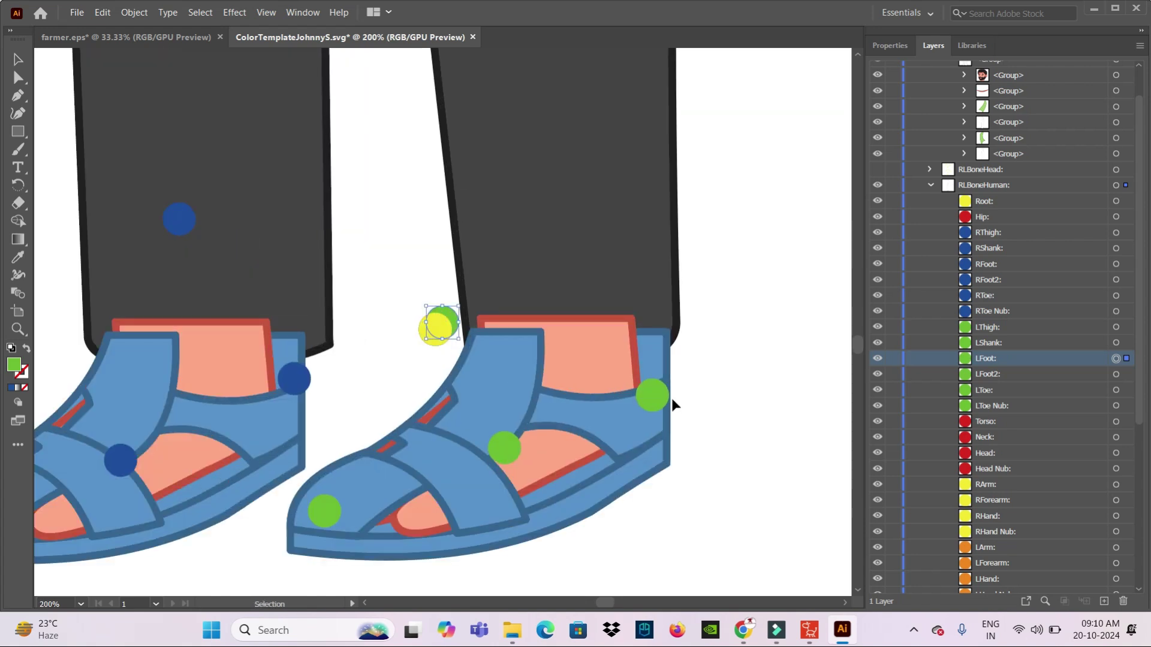
drag(445, 311, 566, 314)
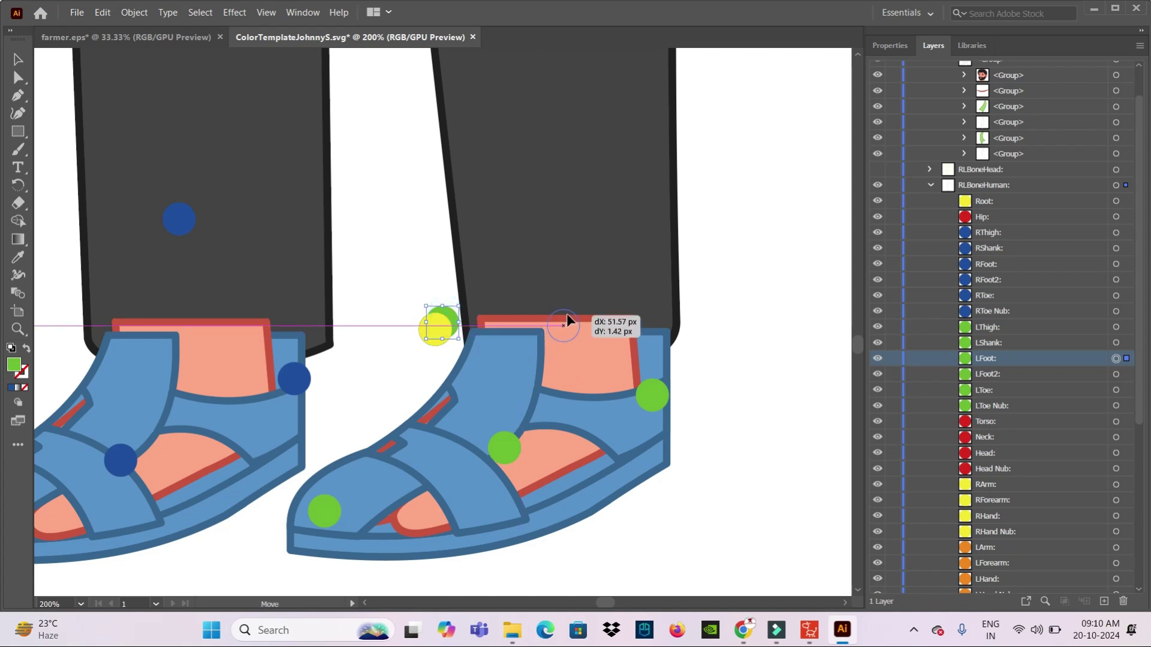
drag(566, 314, 562, 312)
scroll(337, 306, up, 2)
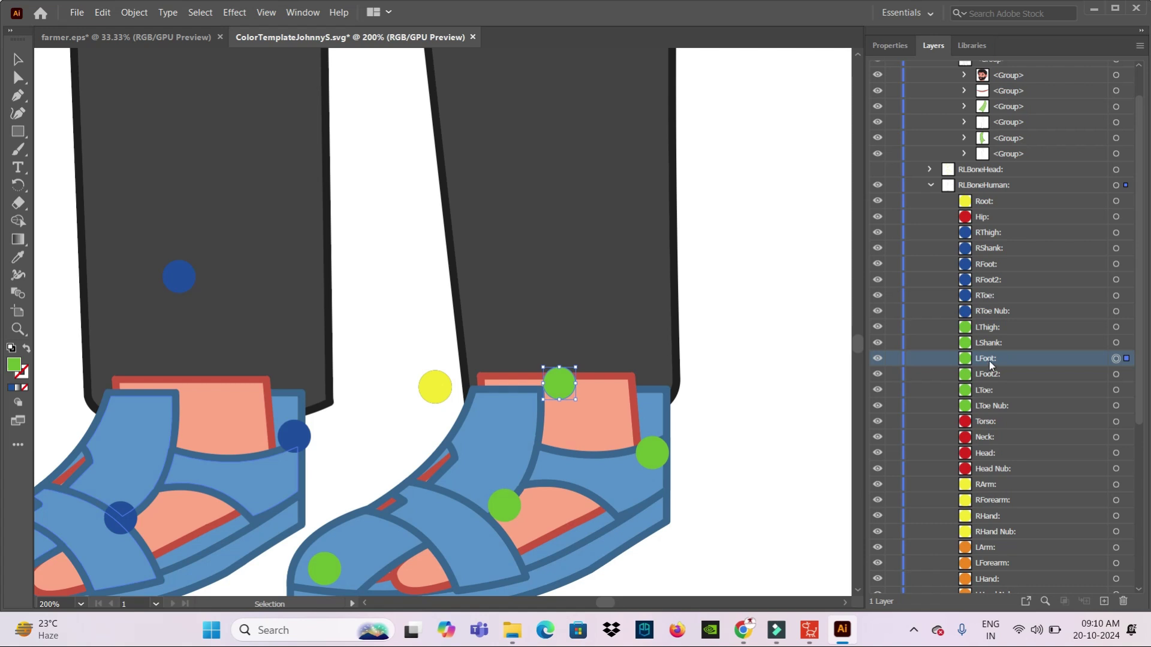
Drag the blue RFoot marker down onto the right ankle above the sandal
click(989, 264)
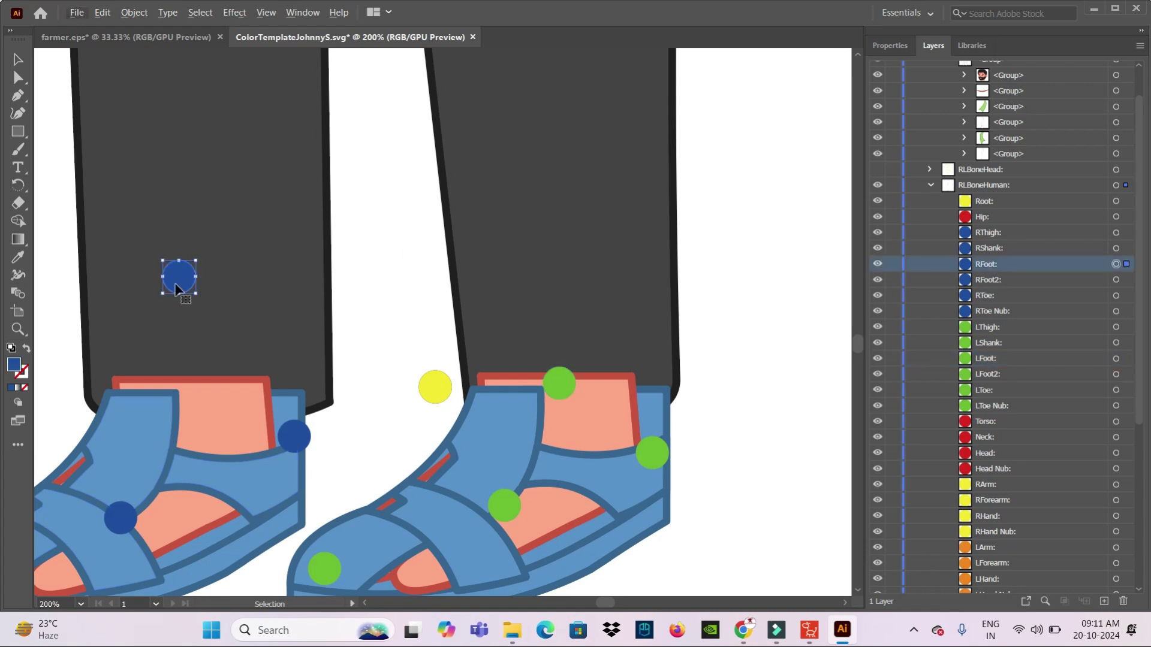
drag(179, 278, 188, 380)
scroll(623, 394, up, 2)
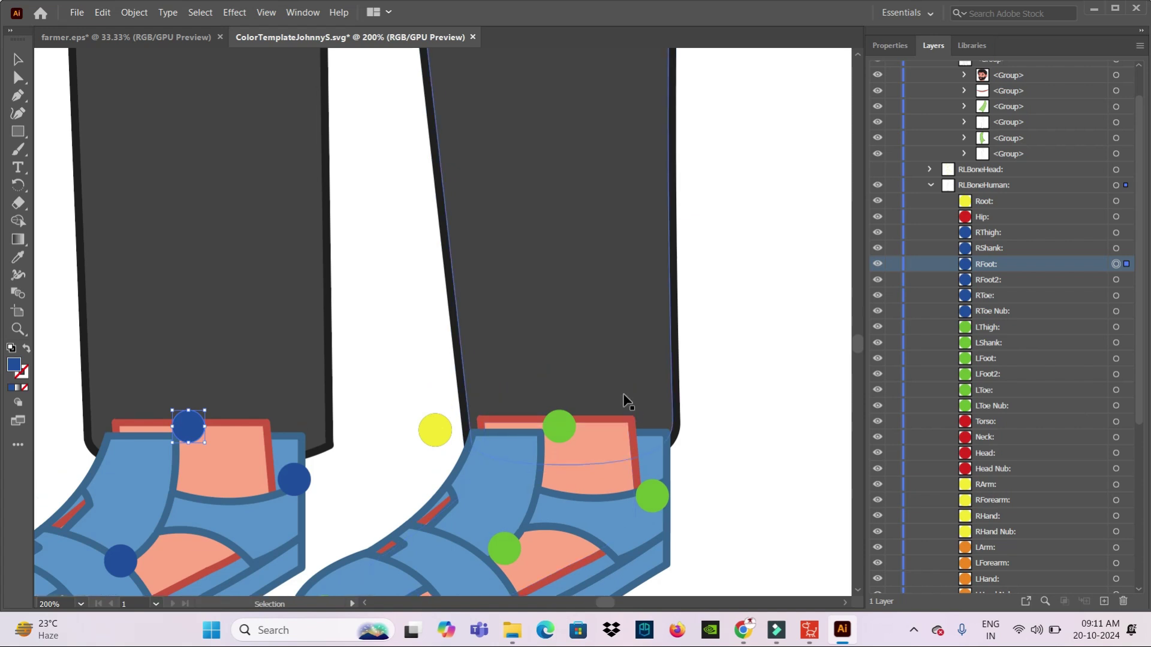
key(ctrl+minus)
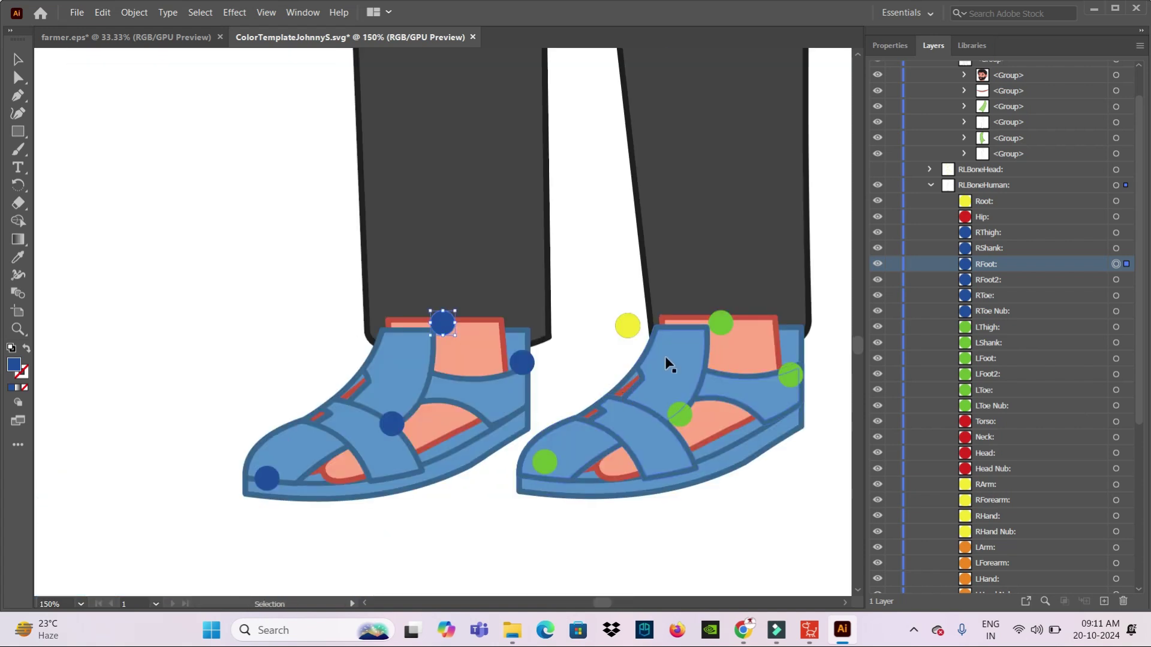
drag(627, 305, 538, 550)
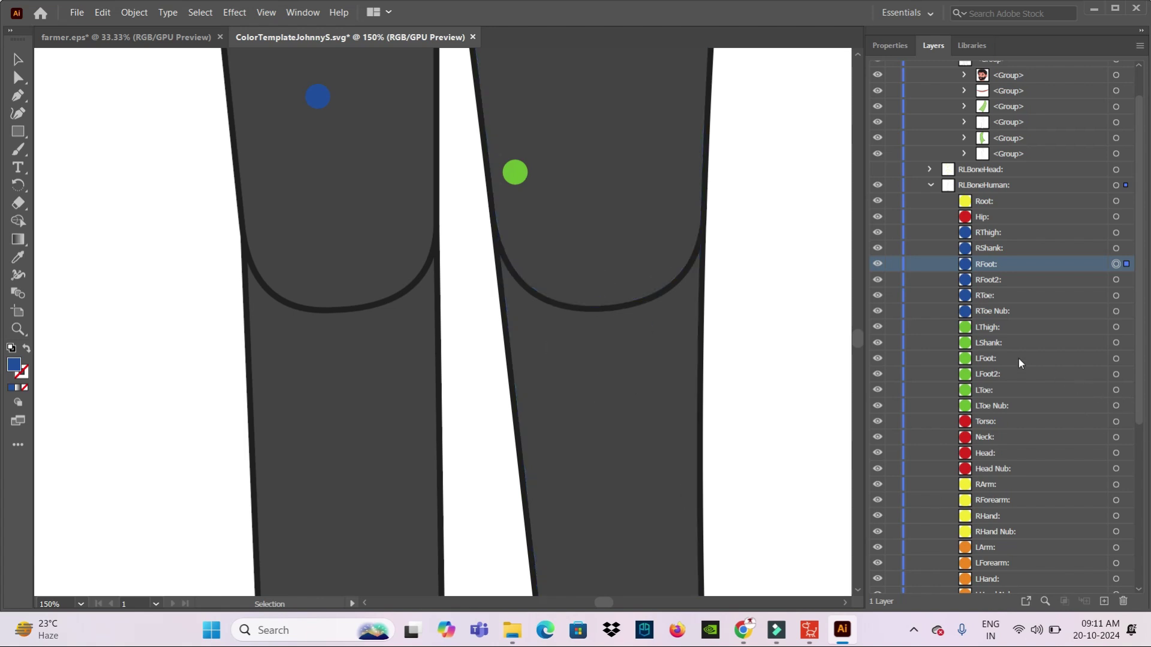
Drag the green LShank marker onto the left knee and the blue RShank marker onto the right knee
click(981, 343)
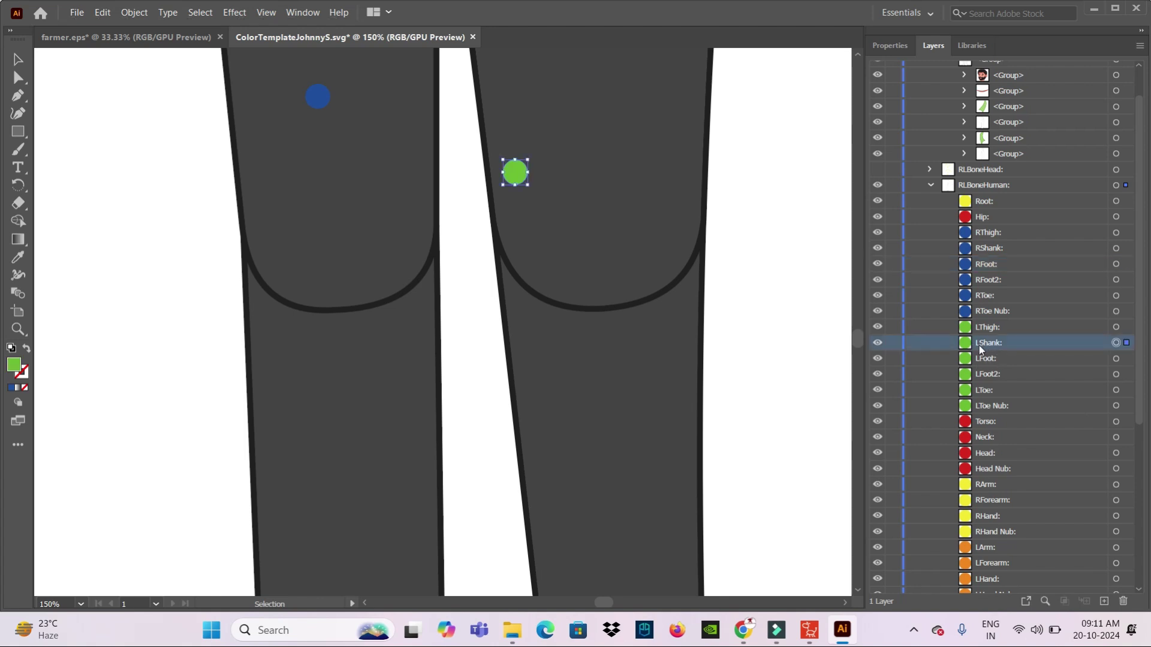
drag(513, 173, 605, 251)
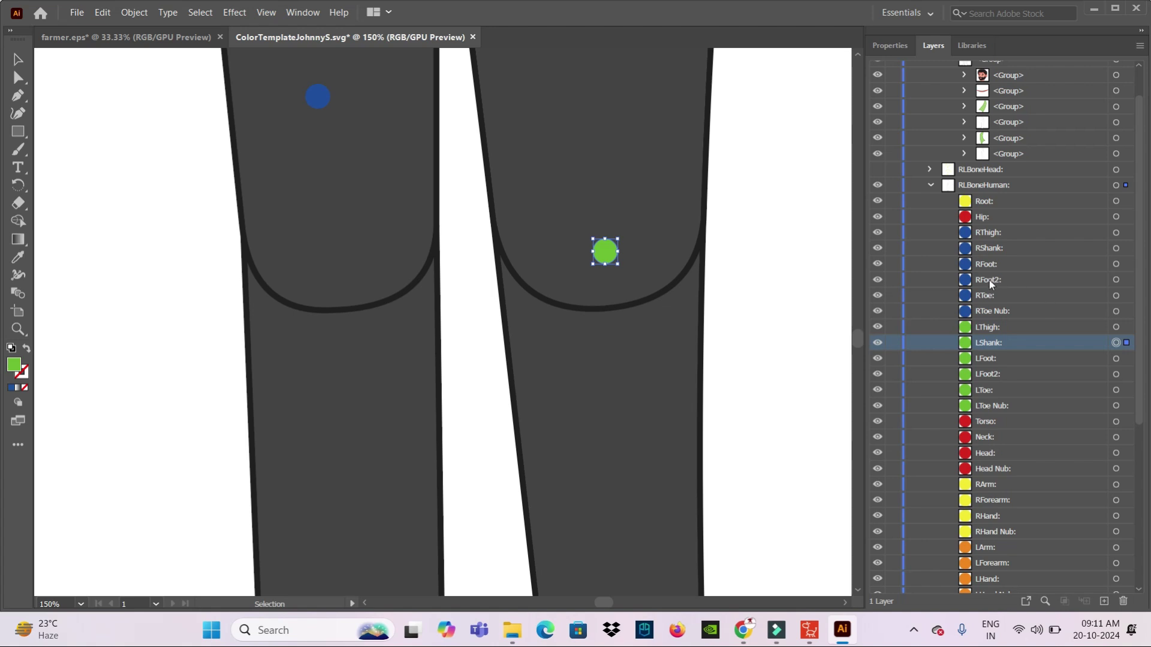
click(986, 249)
drag(317, 95, 339, 245)
scroll(610, 256, up, 2)
scroll(610, 256, up, 3)
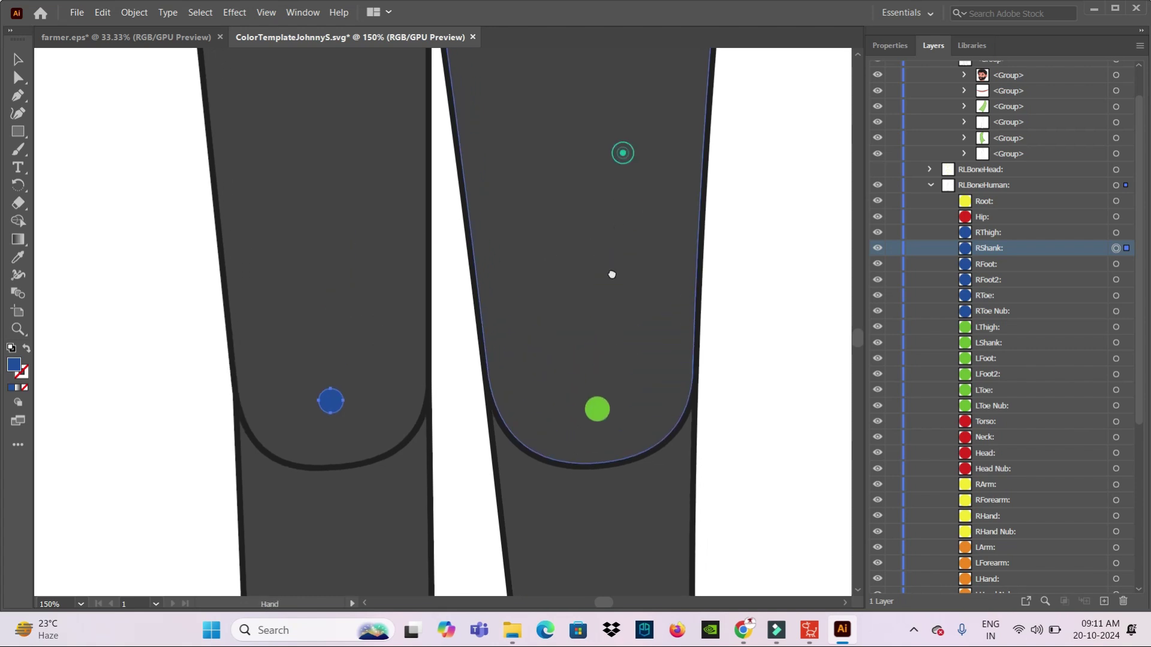
scroll(612, 273, up, 5)
scroll(609, 267, up, 5)
scroll(606, 357, up, 3)
scroll(597, 390, up, 2)
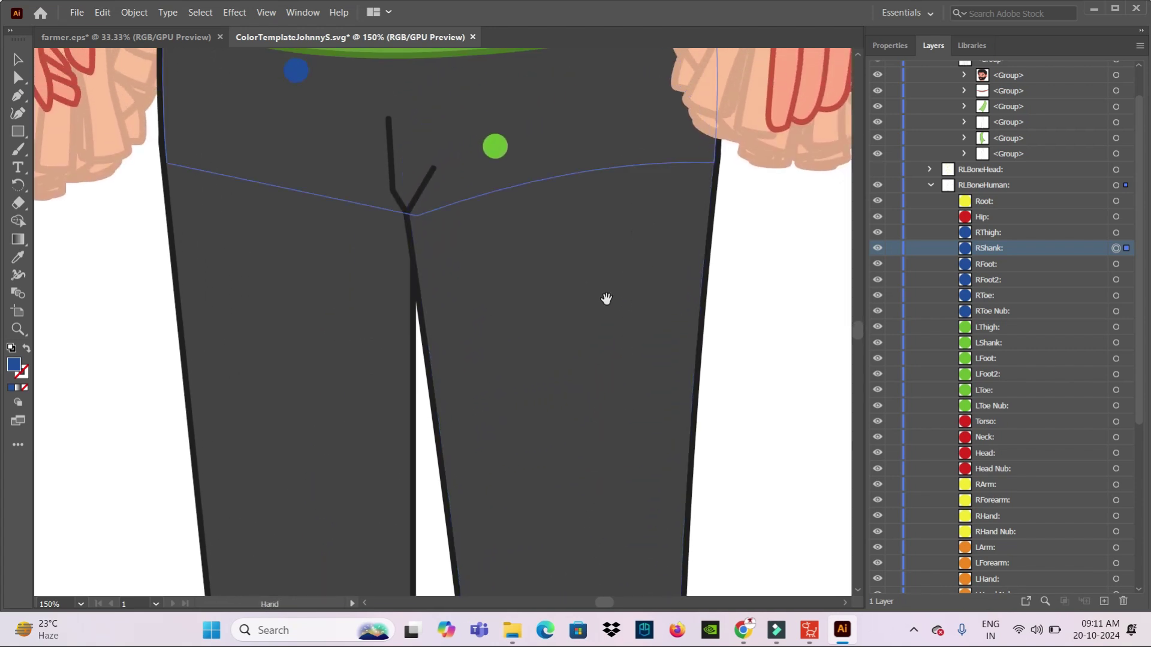
scroll(596, 403, up, 4)
scroll(586, 365, up, 2)
drag(561, 434, 571, 445)
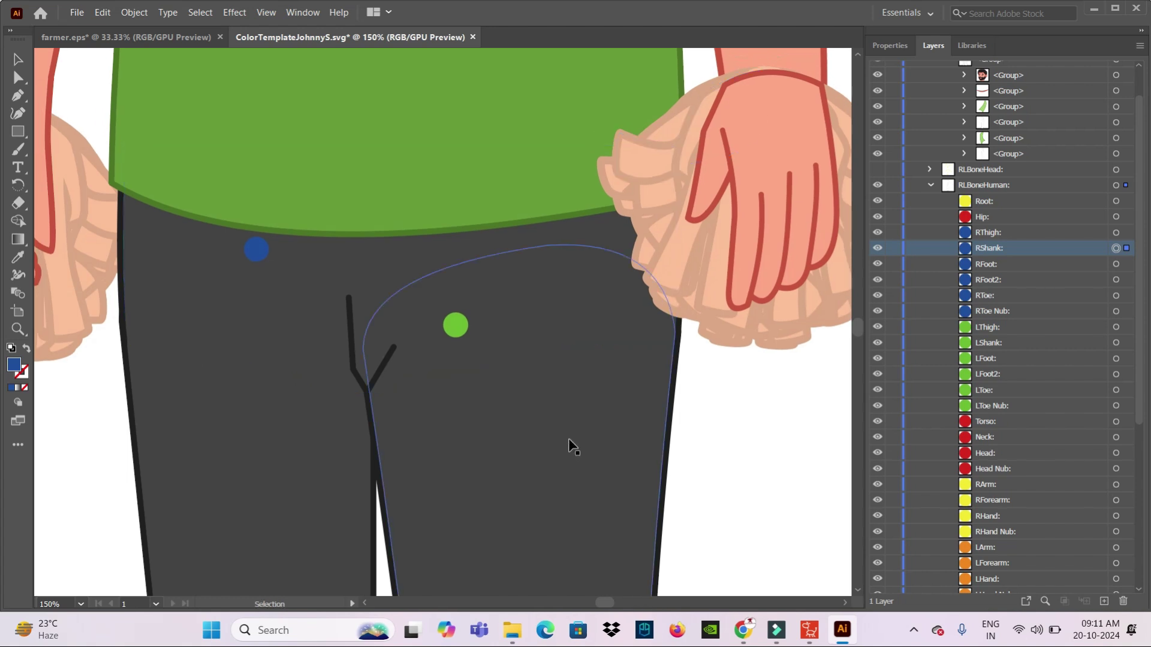
key(ctrl+1)
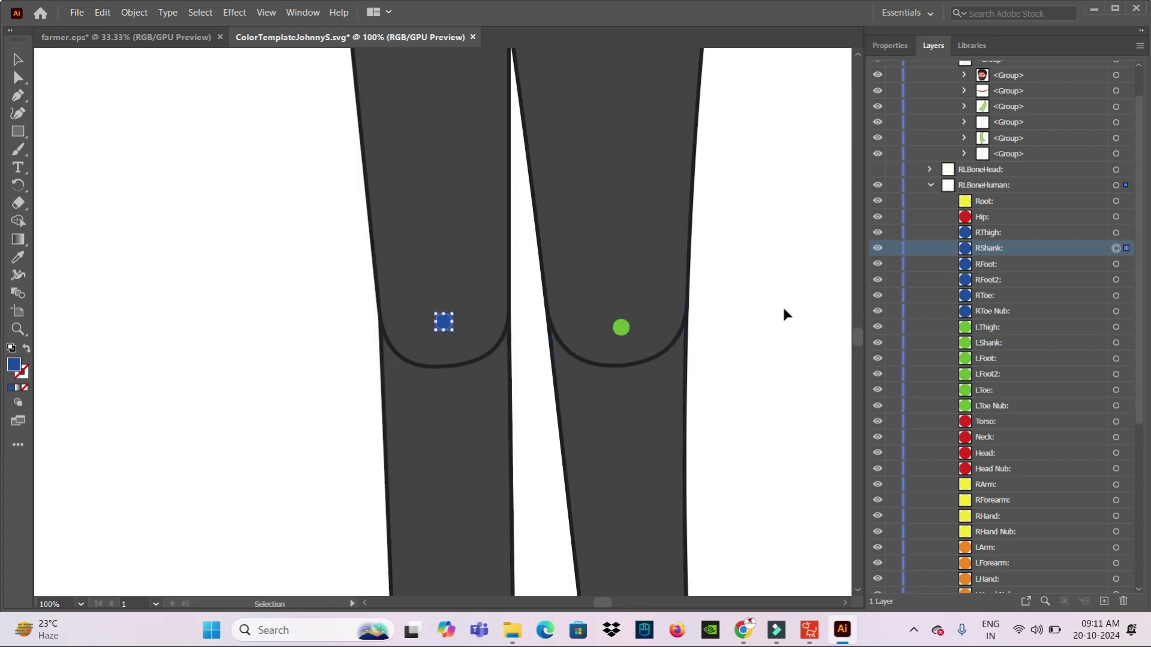
scroll(750, 390, up, 5)
scroll(671, 468, up, 3)
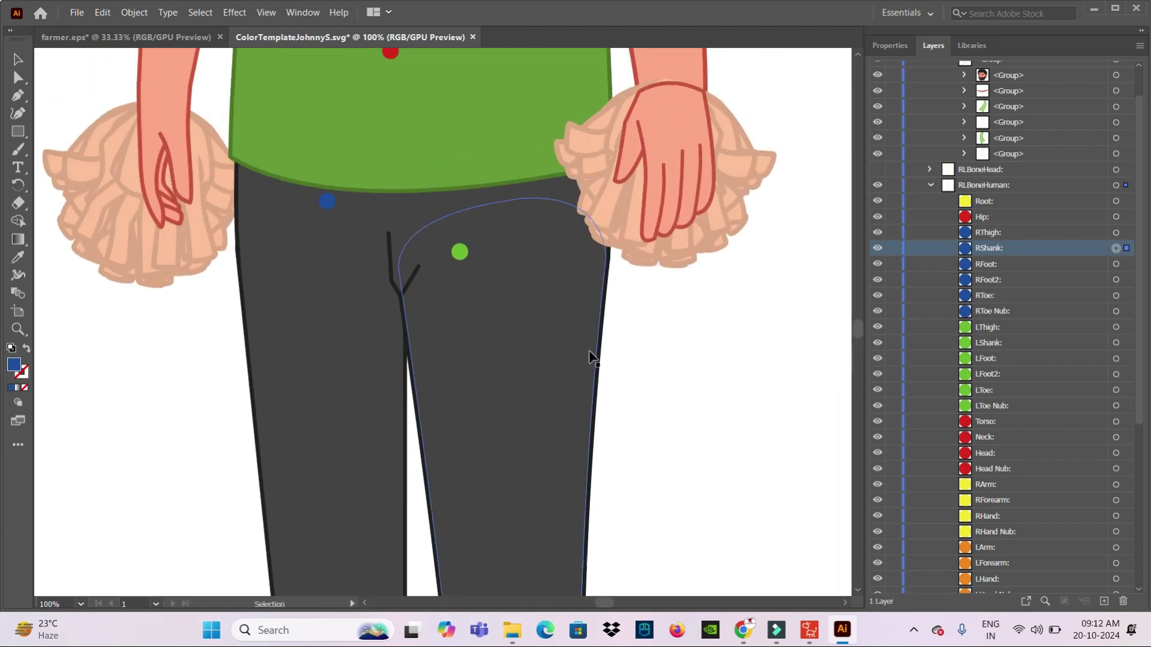
scroll(629, 367, up, 1)
scroll(629, 367, right, 1)
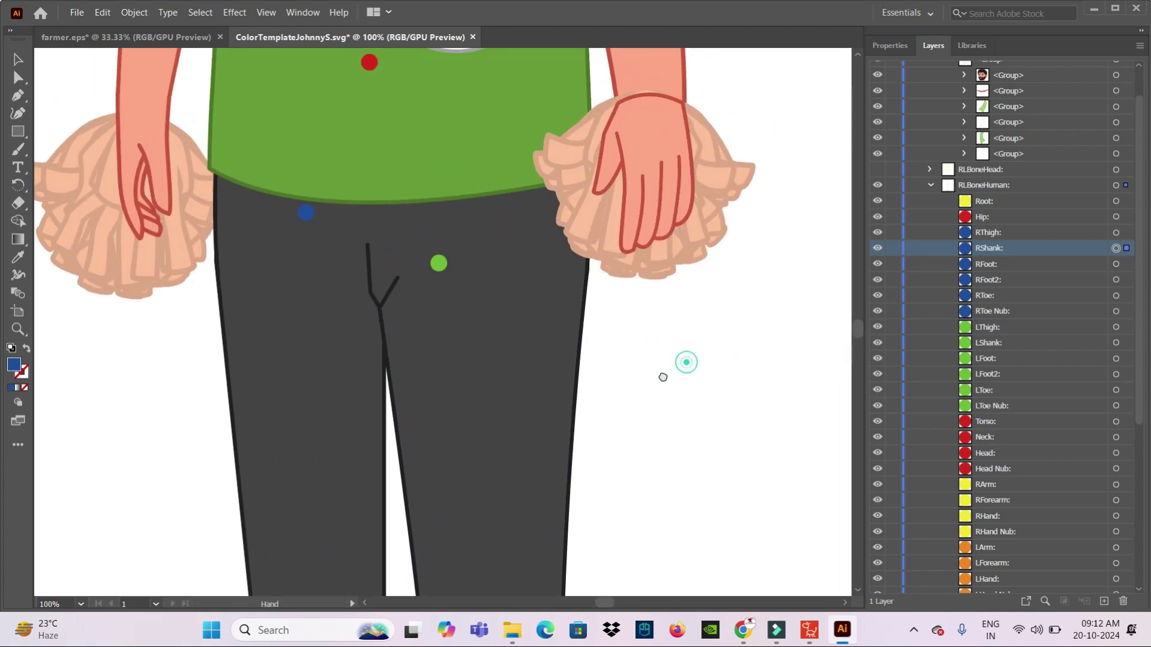
Move the blue RThigh marker down onto the right thigh and the green LThigh marker onto the left thigh top
click(999, 233)
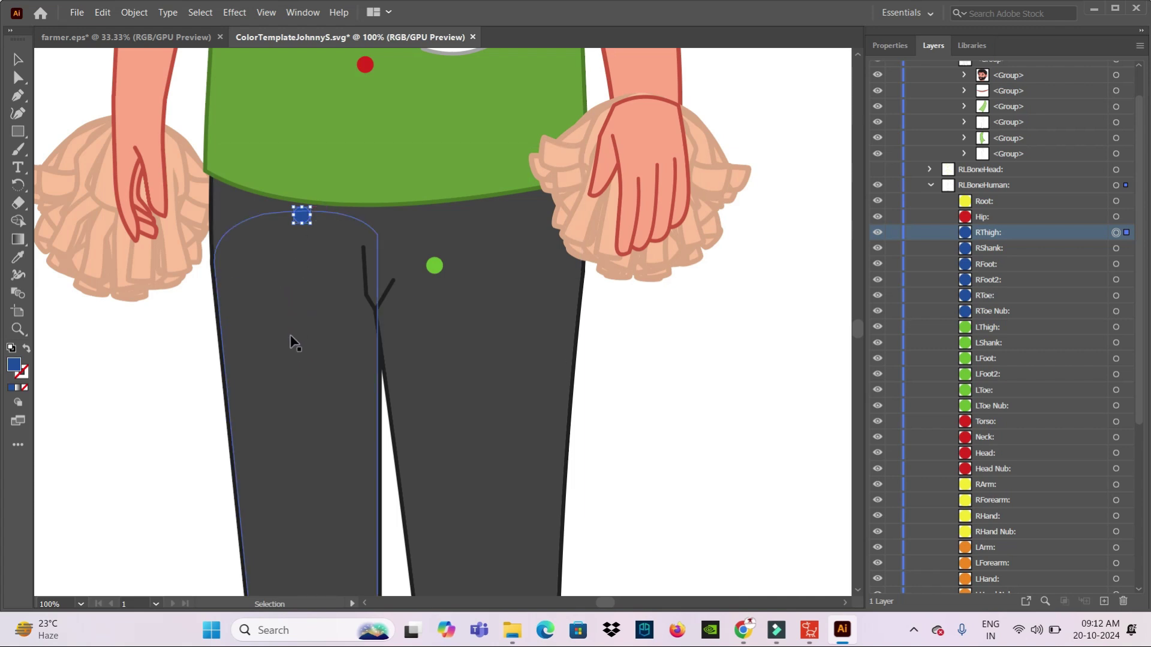
drag(301, 216, 286, 275)
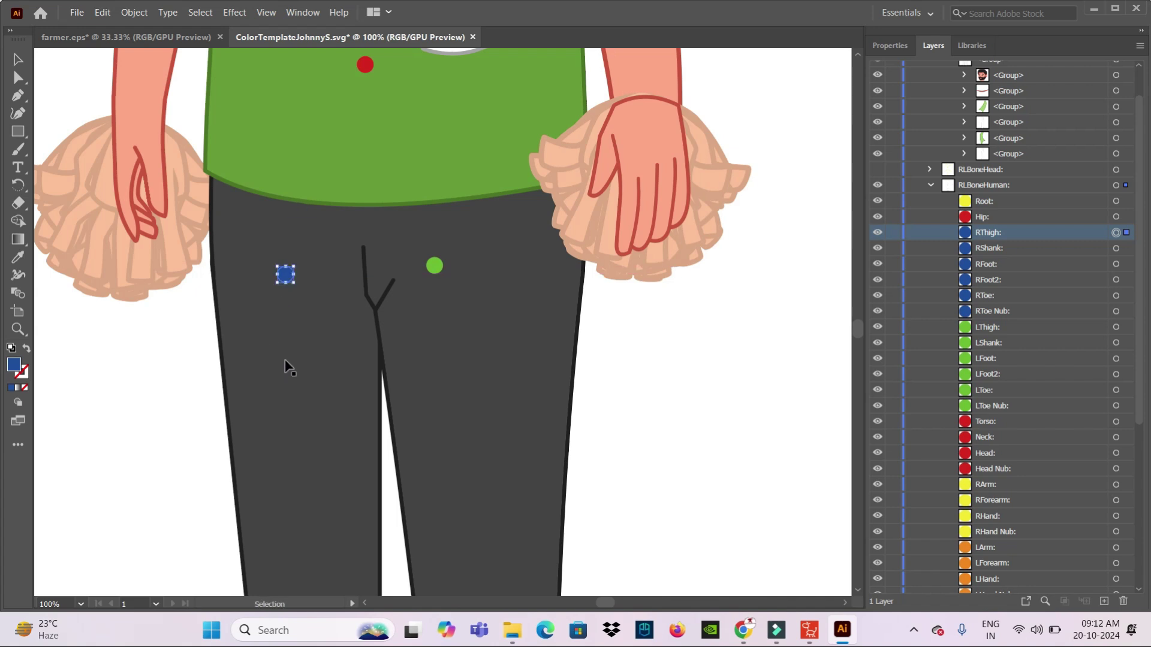
click(999, 331)
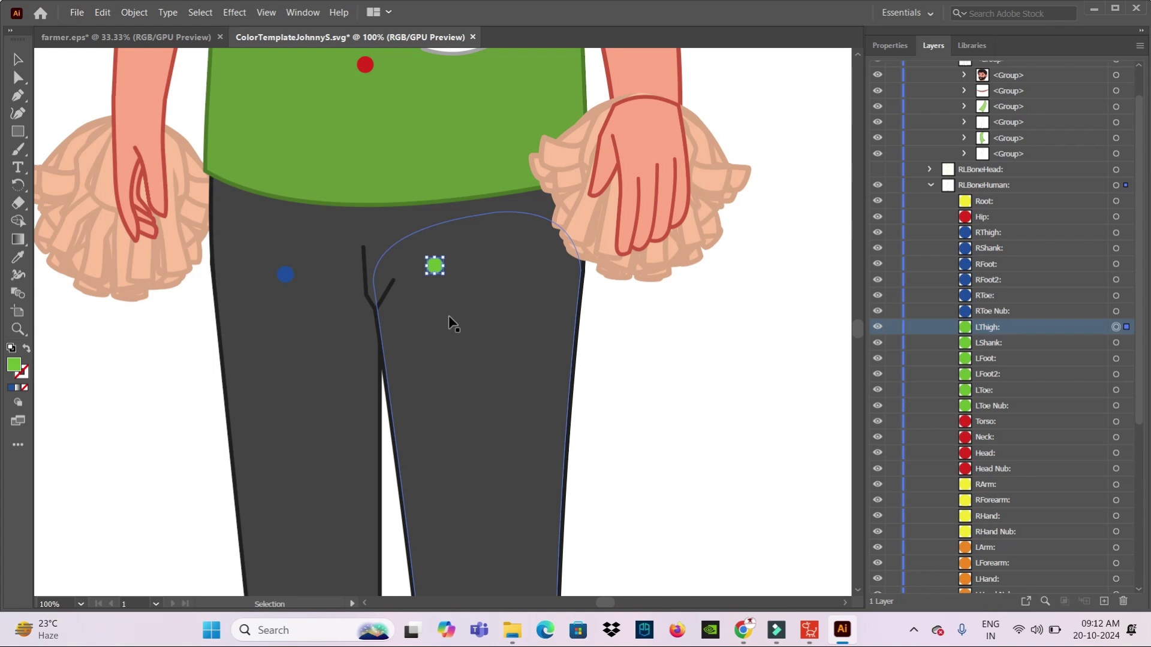
drag(435, 265, 483, 261)
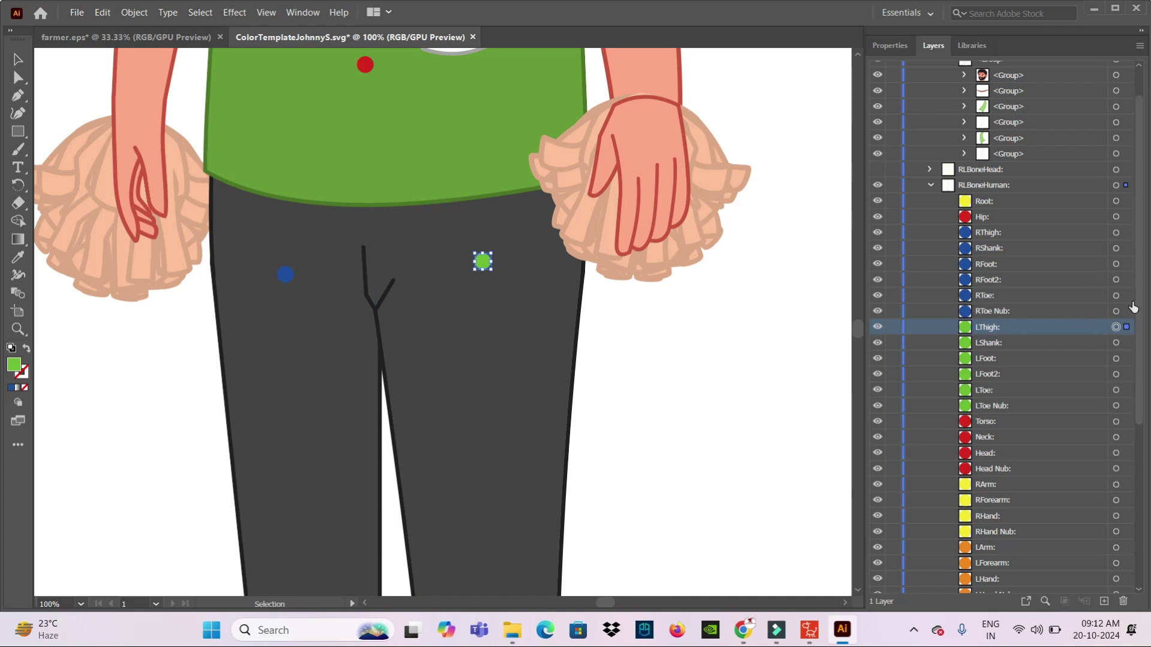
drag(1142, 333, 1142, 510)
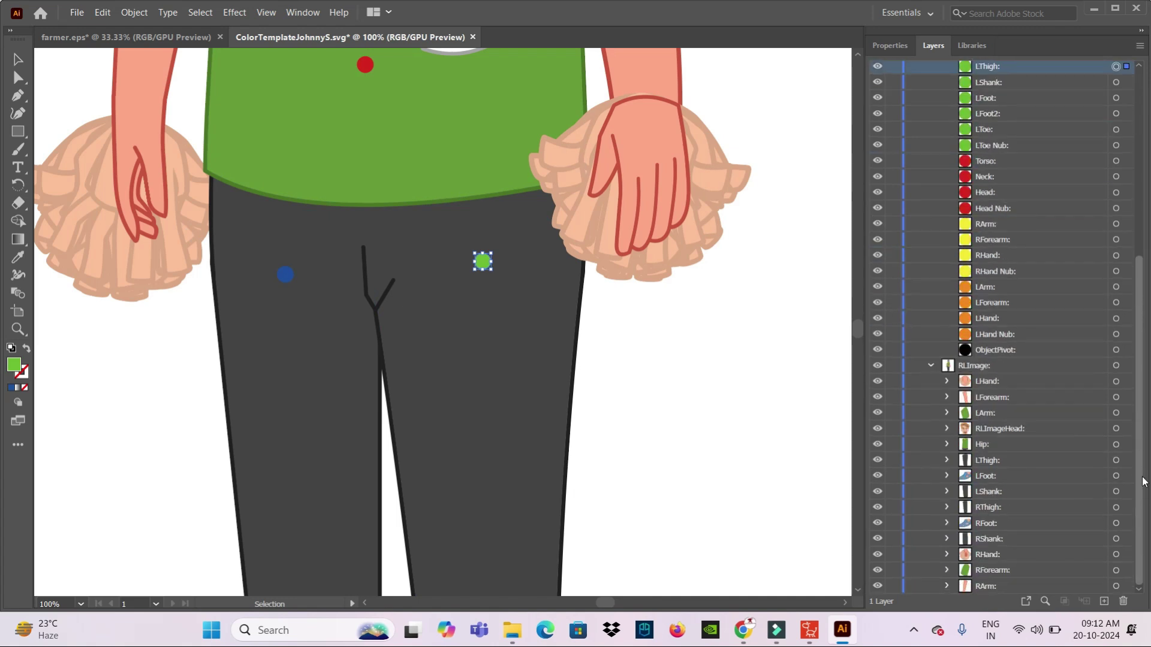
mouse_move(689, 472)
mouse_down()
mouse_move(620, 274)
mouse_move(613, 303)
mouse_up()
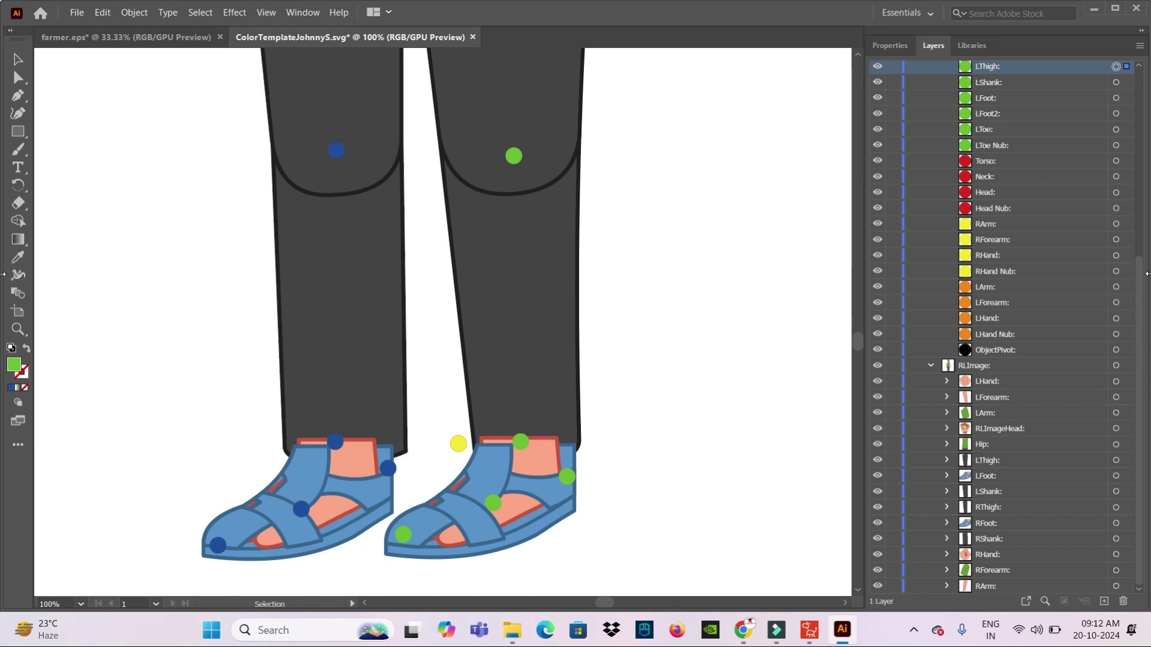
Move the Hip bone marker down to the farmer's waist
scroll(1142, 346, up, 4)
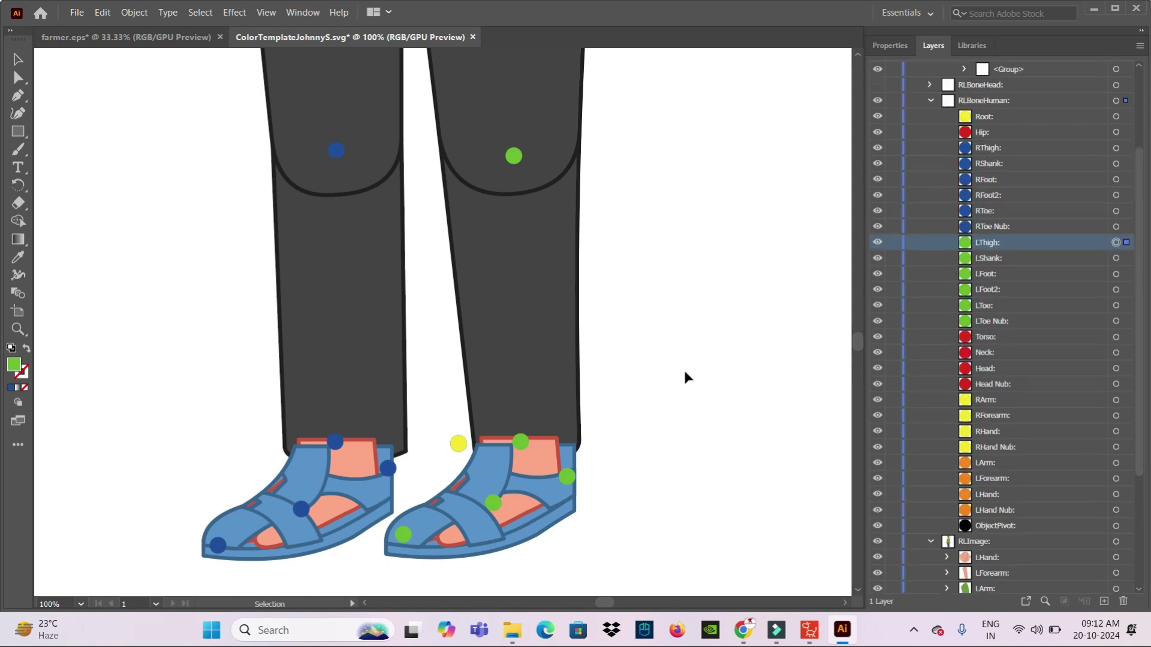
drag(619, 271, 581, 397)
scroll(609, 555, up, 5)
scroll(637, 473, up, 4)
scroll(638, 432, up, 2)
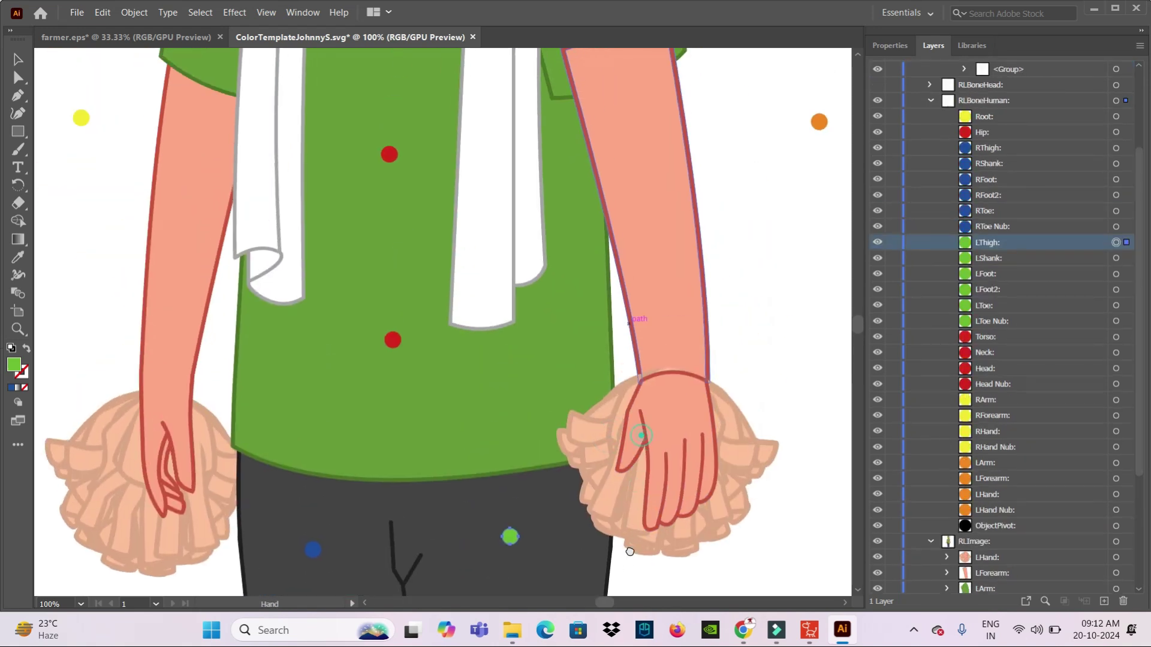
drag(653, 313, 635, 388)
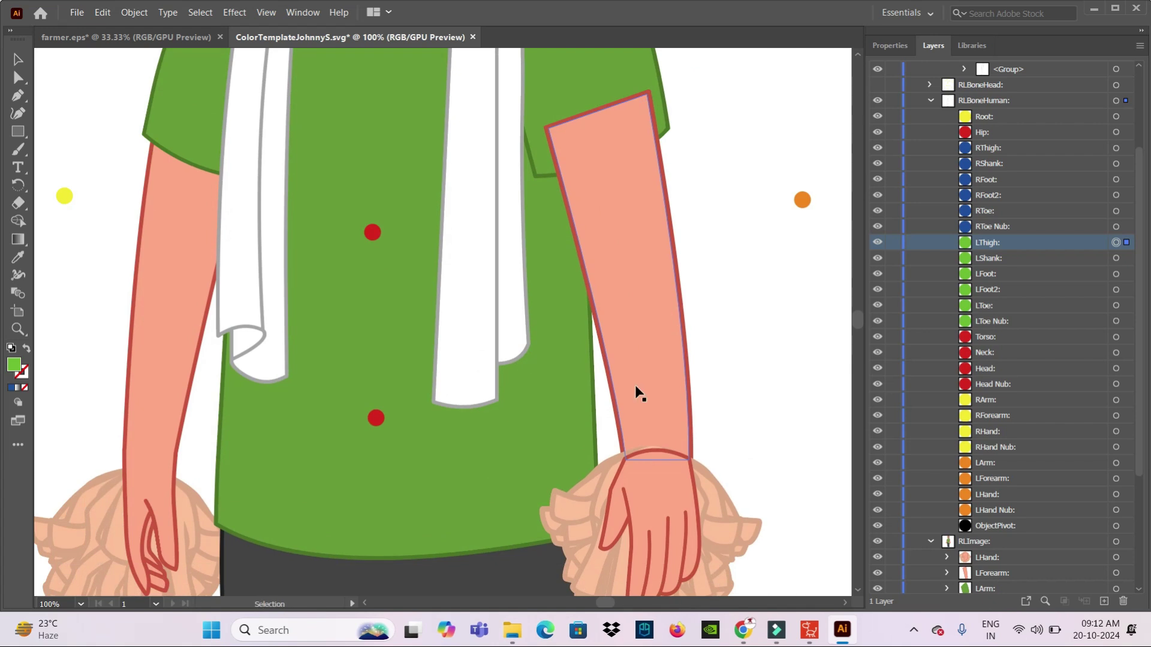
key(ctrl+minus)
scroll(634, 380, down, 3)
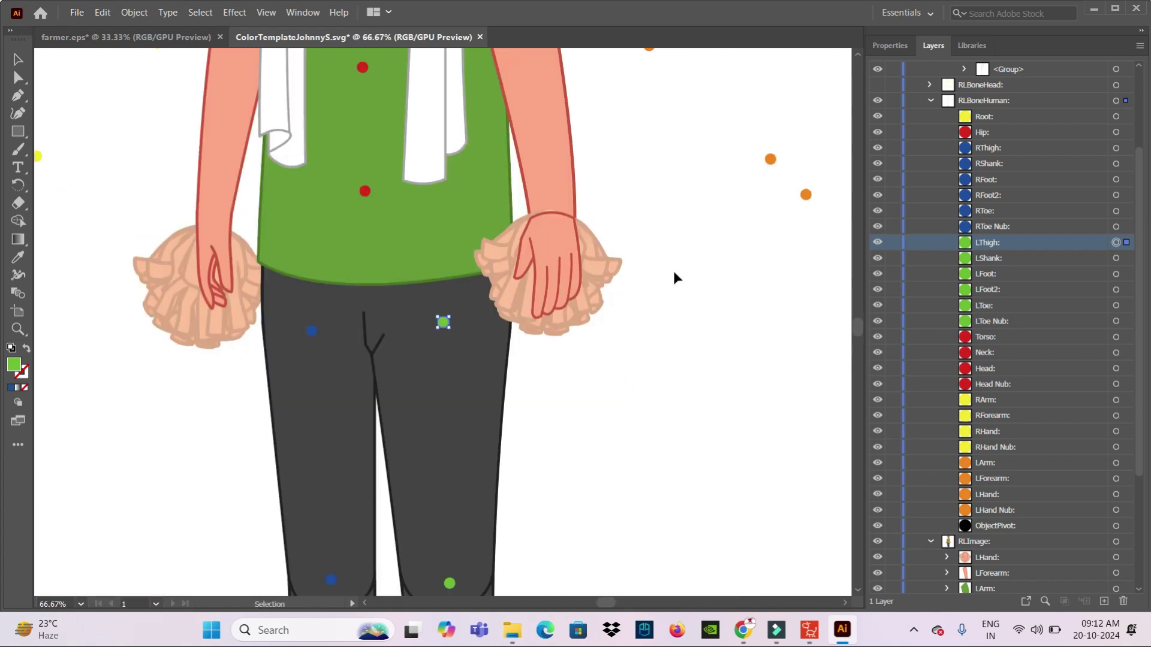
mouse_move(647, 246)
mouse_down()
mouse_move(634, 368)
mouse_move(634, 315)
mouse_up()
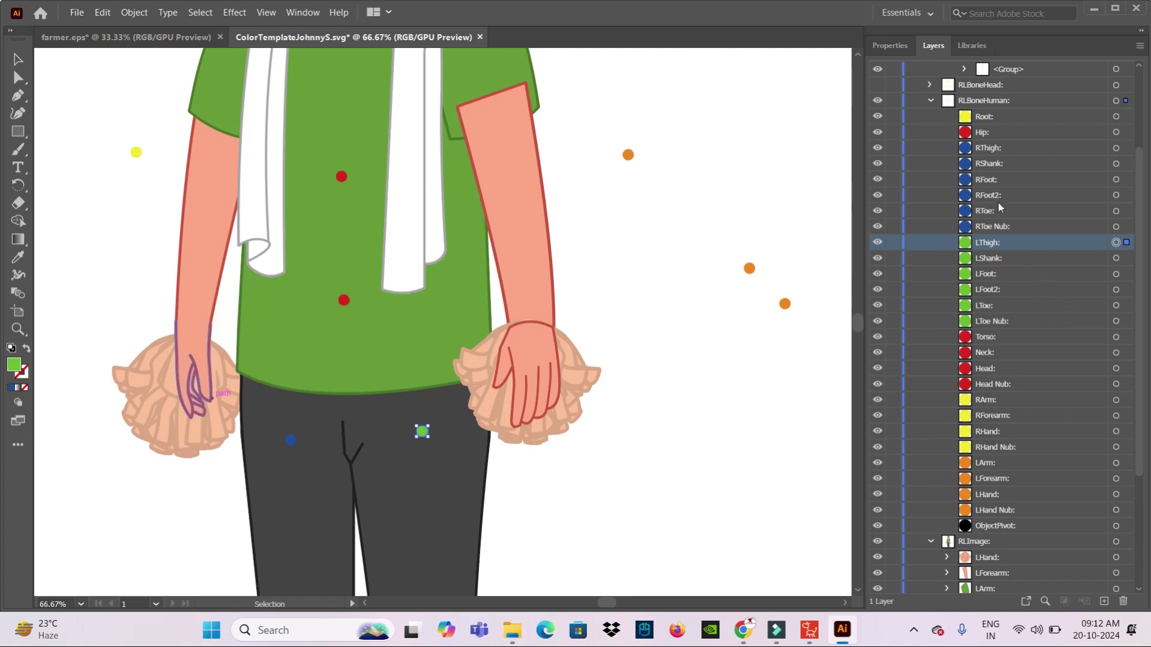
click(965, 132)
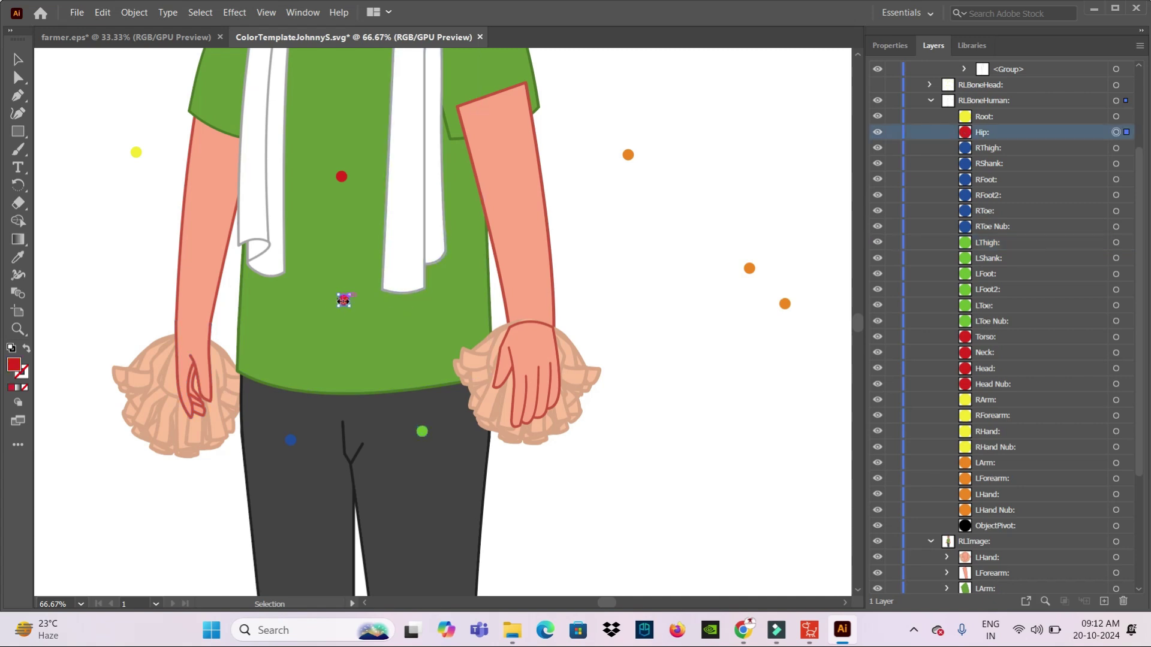
drag(343, 299, 343, 368)
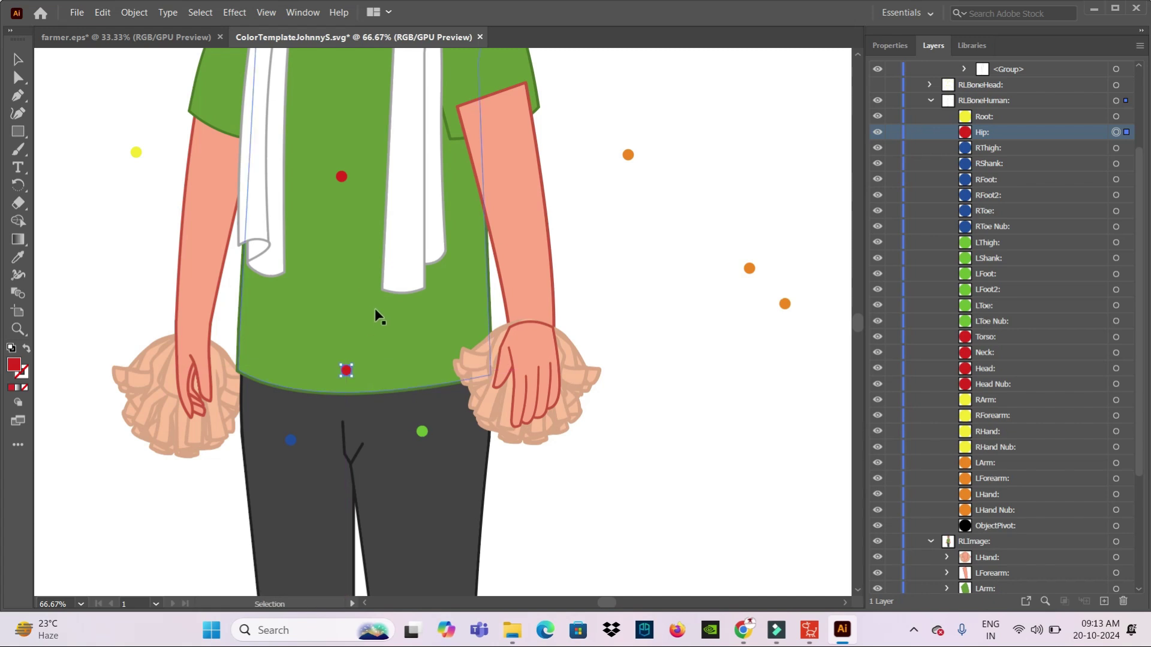
Lower the Torso marker to mid-chest on the green shirt
scroll(375, 308, up, 1)
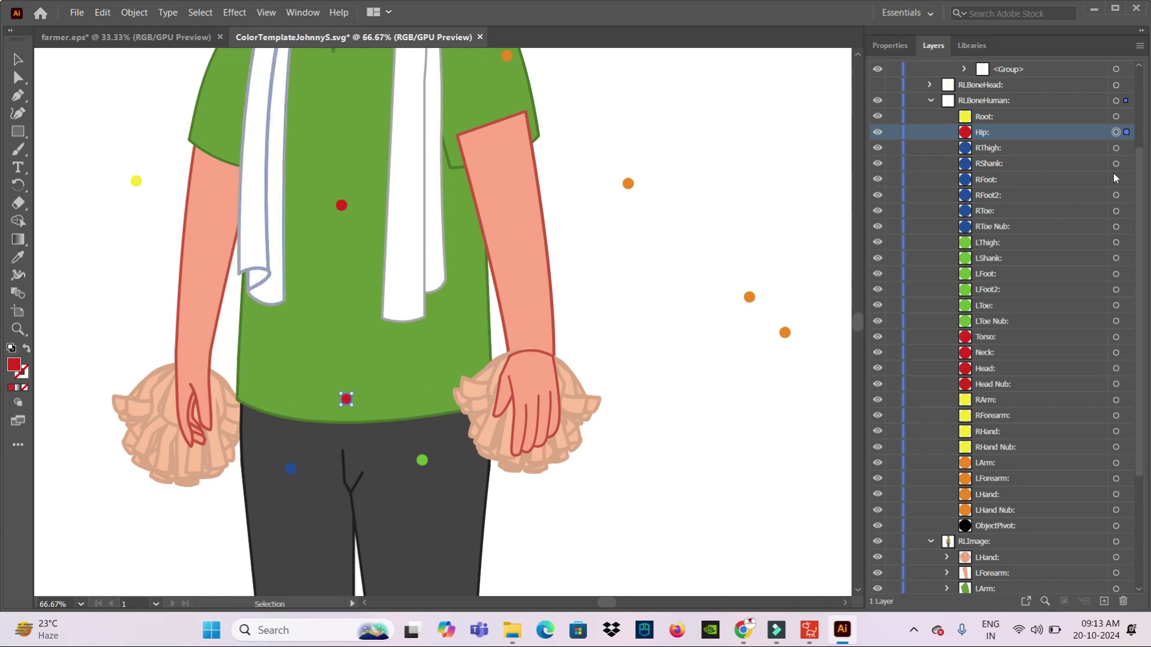
scroll(1127, 288, up, 2)
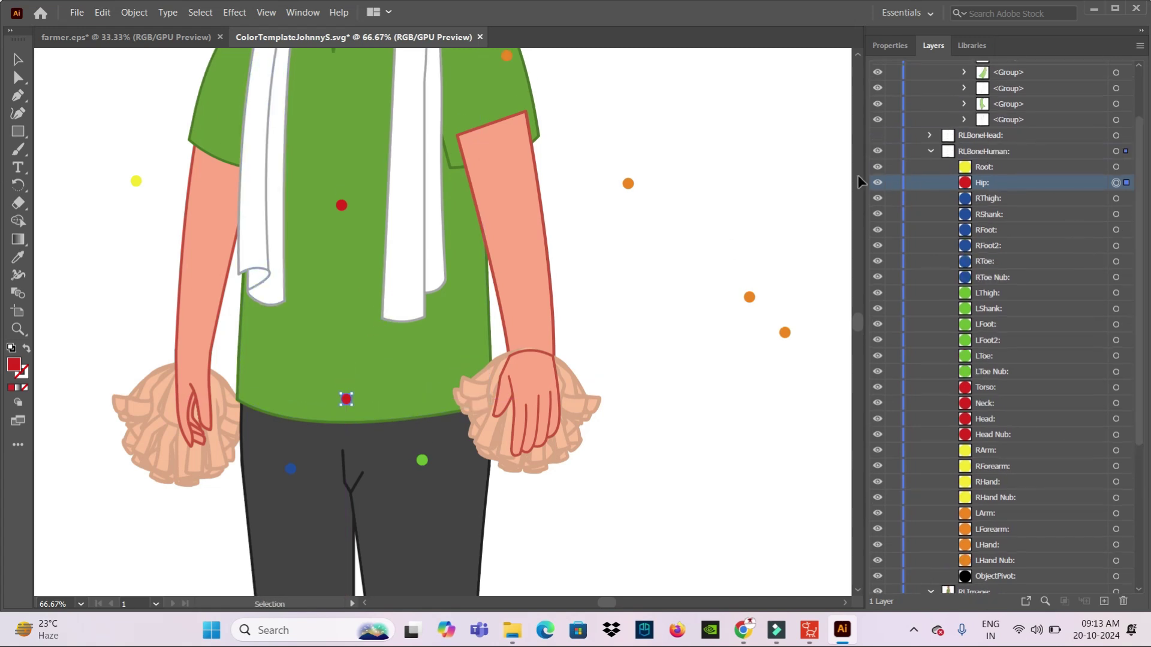
click(988, 387)
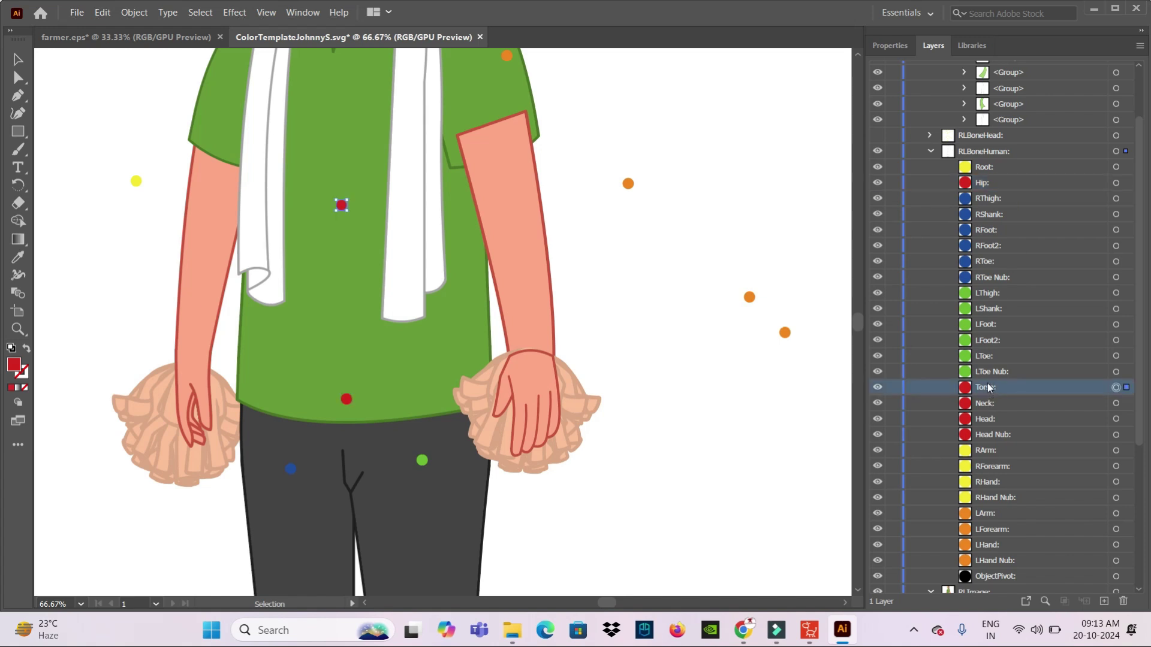
drag(342, 207, 346, 265)
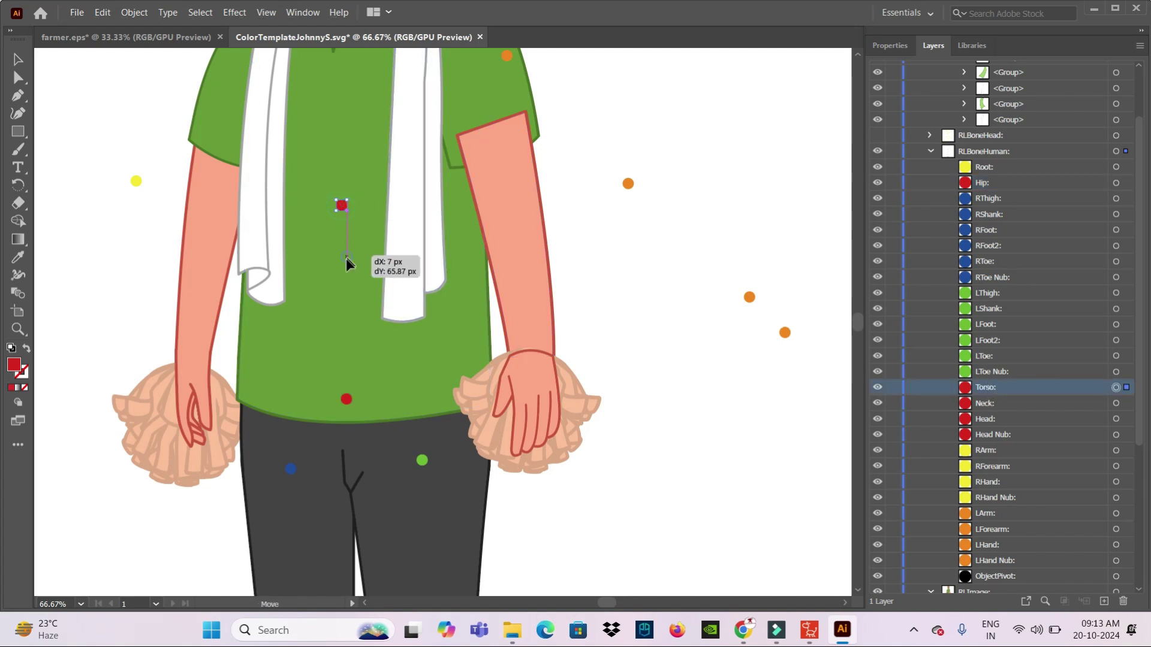
Shift the red Neck marker left onto the throat just above the collar
click(992, 403)
scroll(498, 282, up, 2)
scroll(498, 282, up, 2)
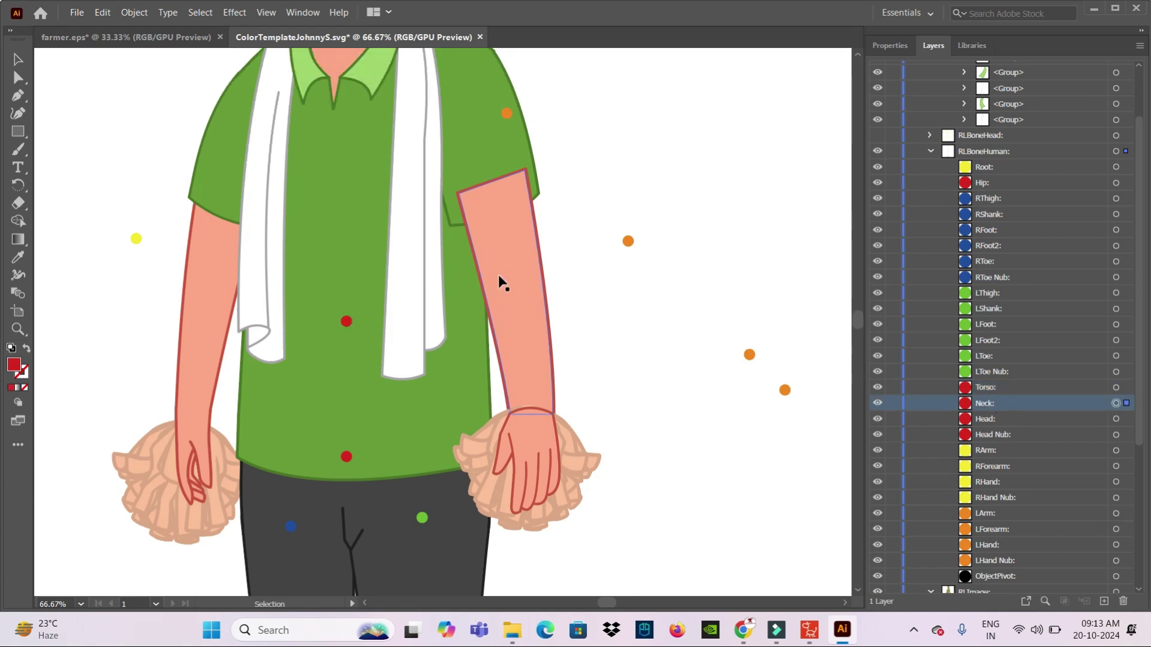
scroll(486, 267, up, 1)
scroll(442, 286, up, 2)
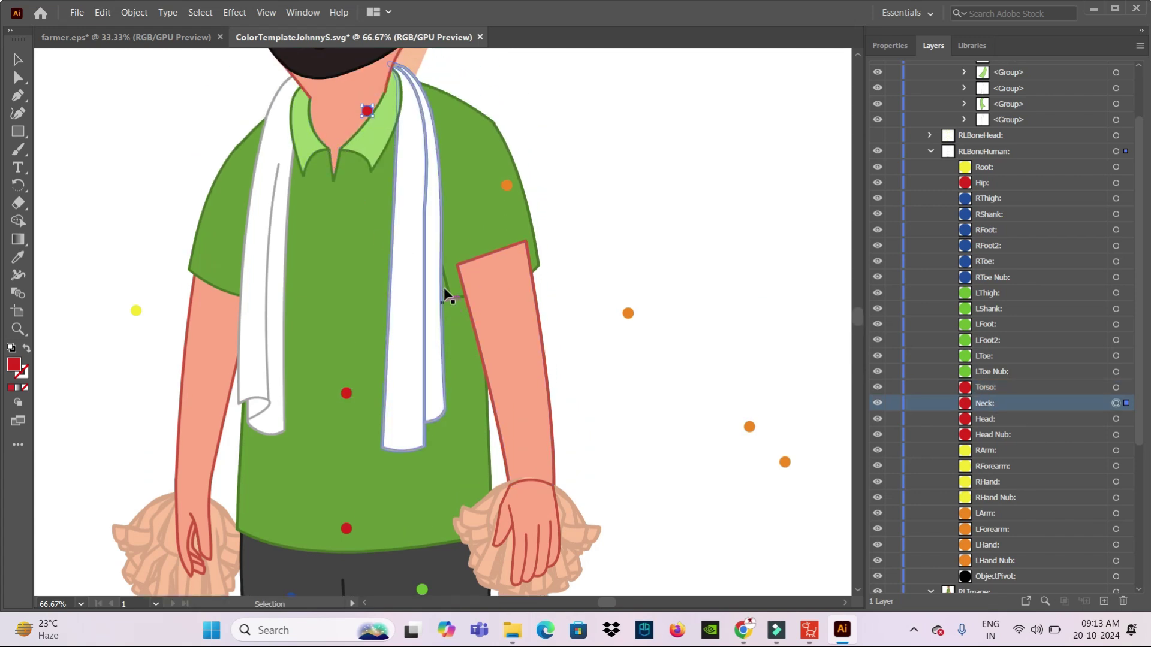
scroll(443, 286, up, 1)
scroll(444, 286, up, 1)
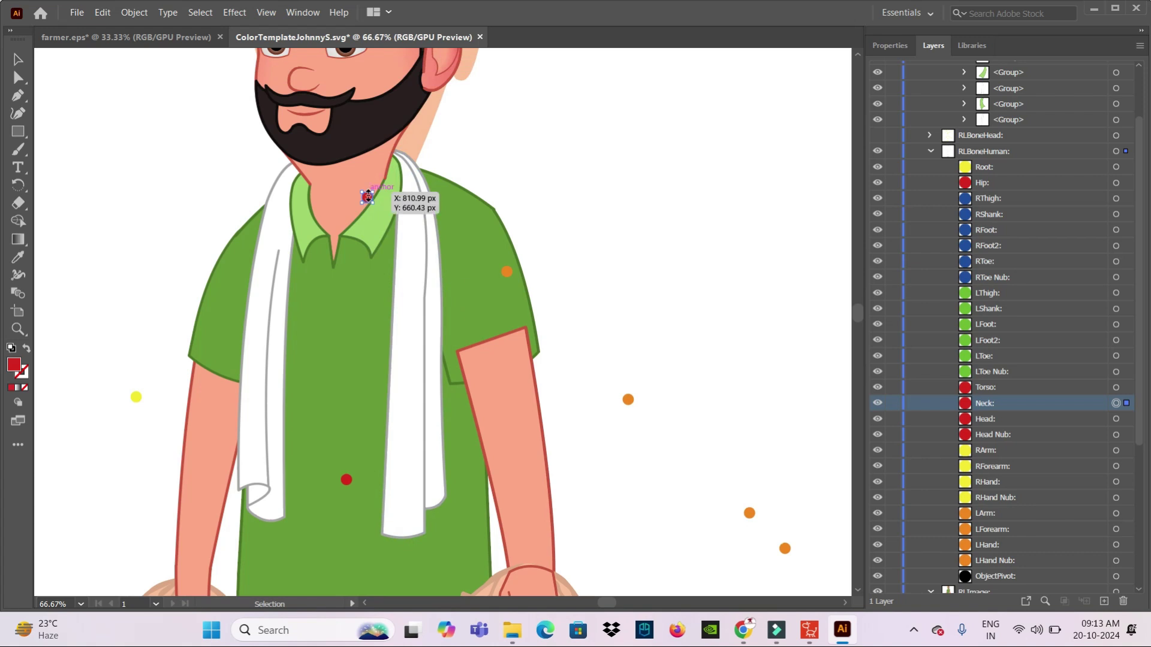
drag(367, 197, 346, 198)
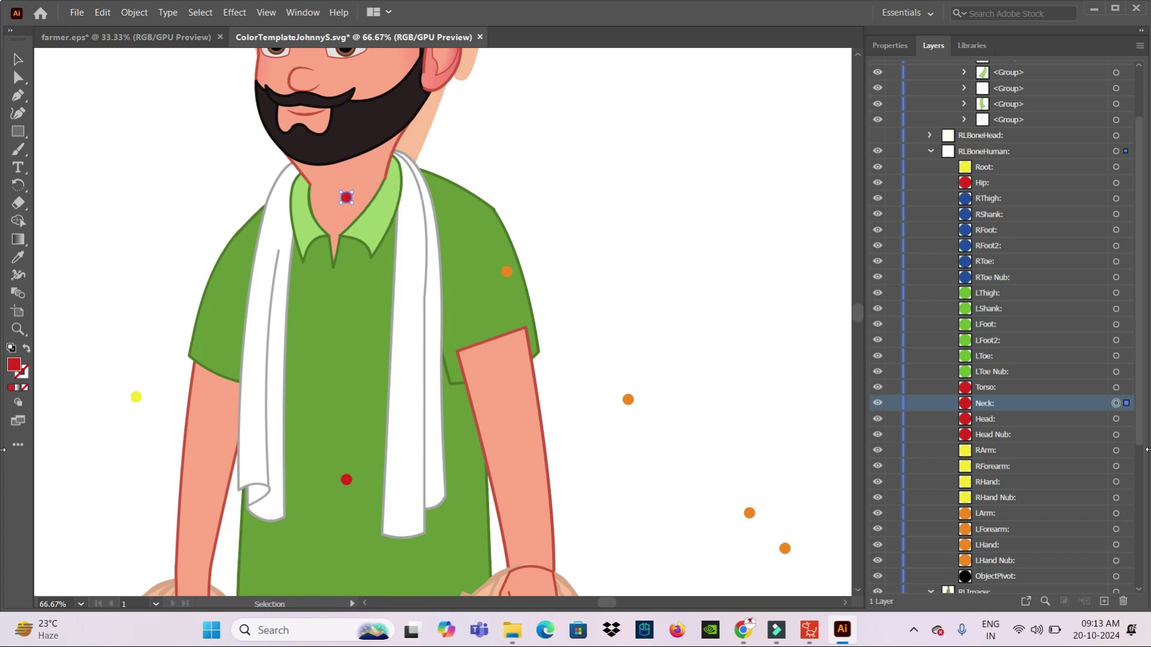
click(988, 418)
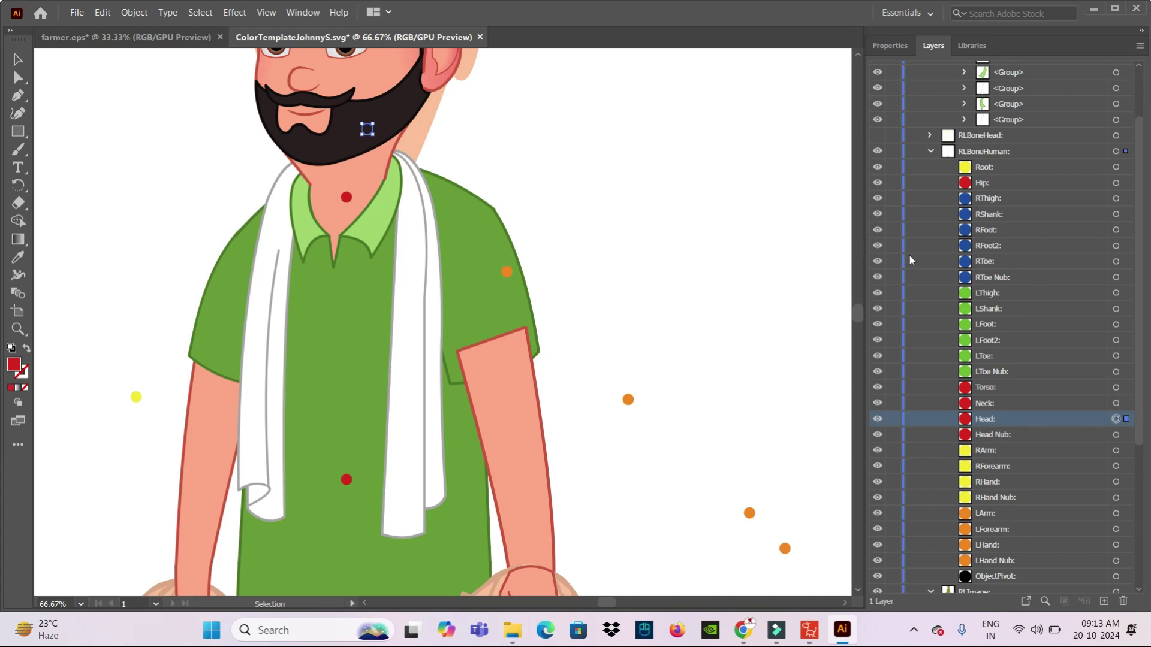
scroll(552, 301, up, 1)
scroll(552, 301, up, 1)
key(space)
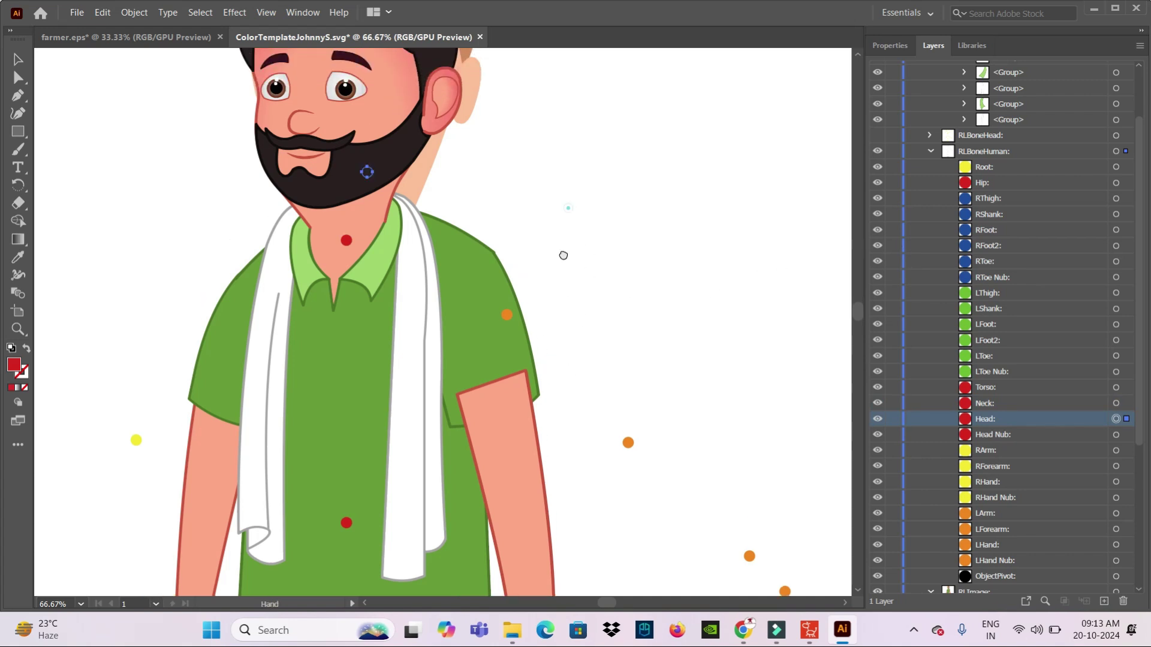
drag(564, 255, 563, 464)
drag(366, 381, 605, 441)
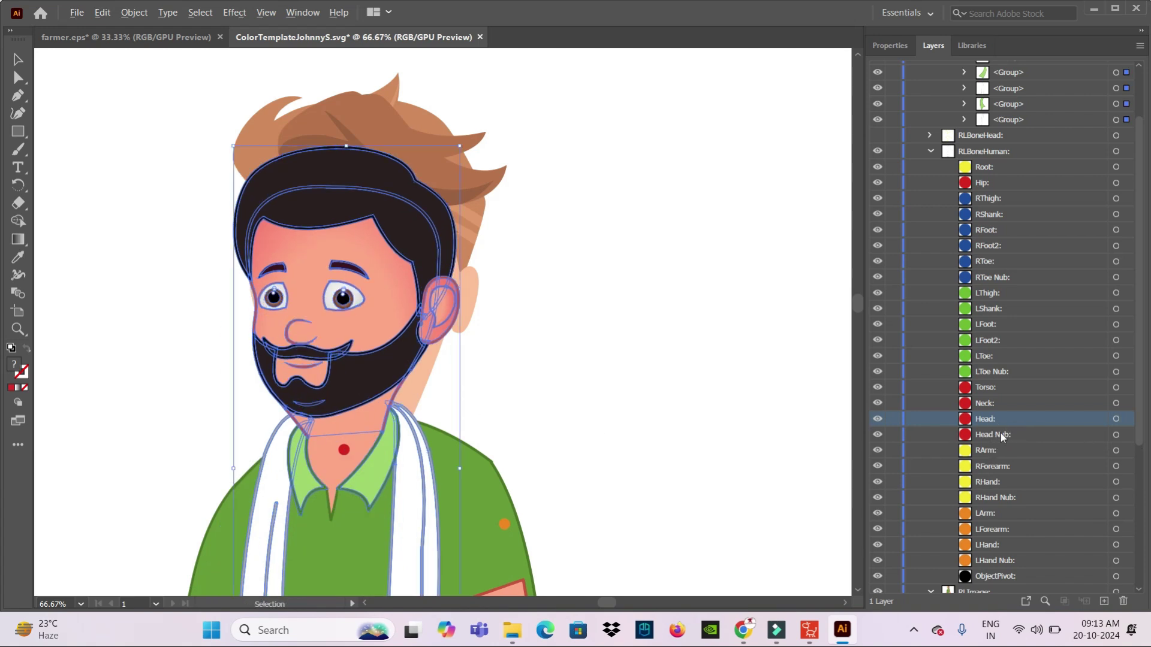
click(365, 382)
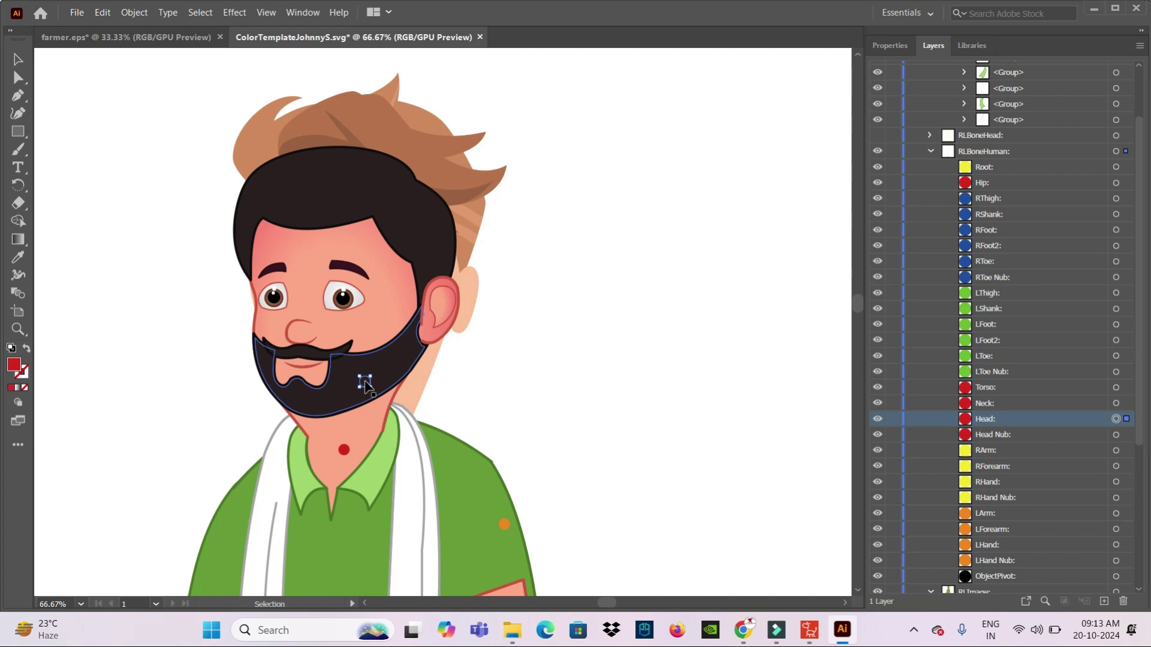
key(ctrl+equal)
key(ctrl+equal)
key(ctrl+equal)
key(ctrl+equal)
key(ctrl+equal)
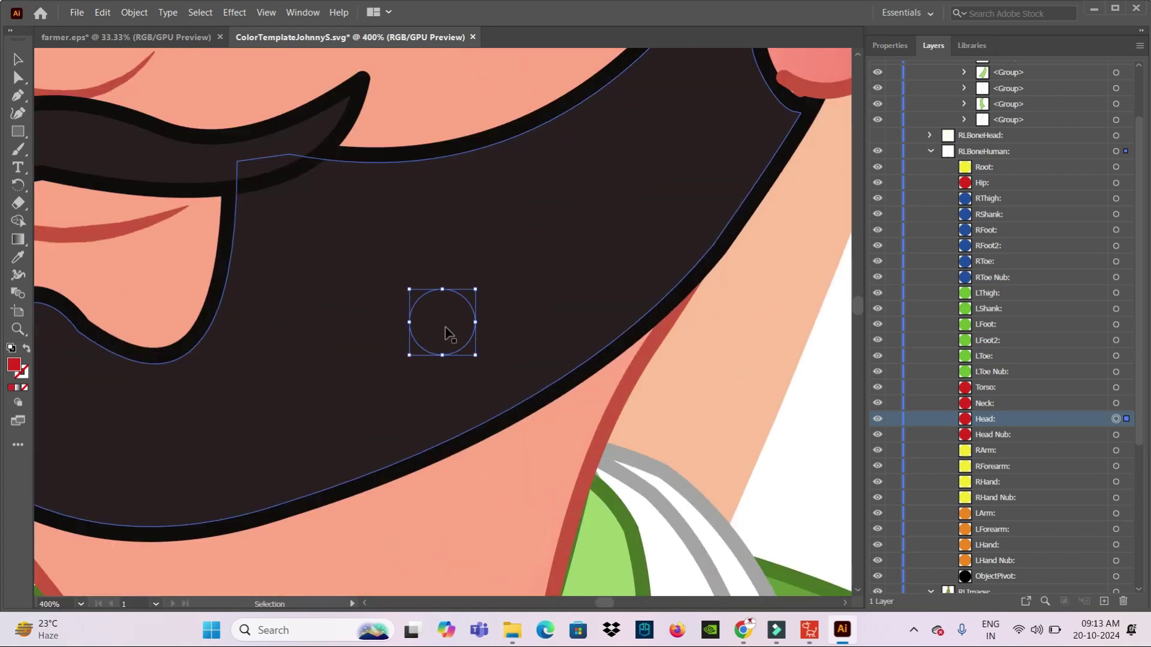
drag(449, 330, 346, 318)
key(ctrl+z)
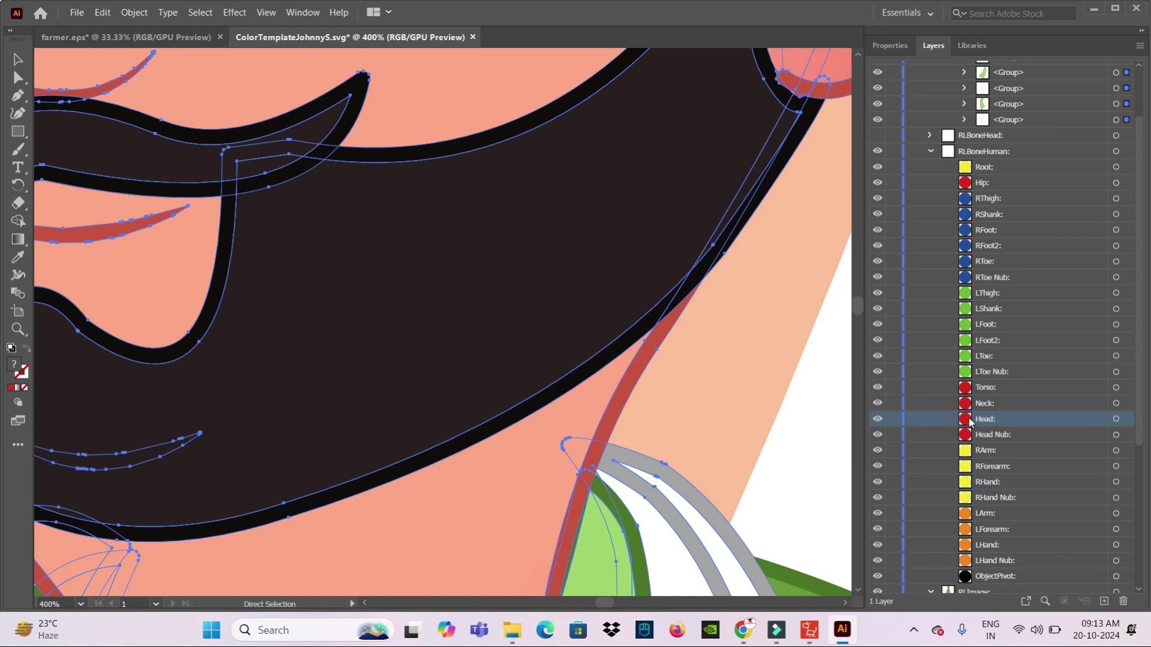
key(ctrl+minus)
key(ctrl+minus)
key(ctrl+minus)
key(ctrl+minus)
mouse_move(773, 344)
mouse_down()
mouse_move(748, 301)
mouse_move(717, 337)
mouse_up()
mouse_move(750, 465)
mouse_down()
mouse_move(750, 523)
mouse_move(738, 362)
mouse_move(686, 375)
mouse_move(644, 323)
mouse_up()
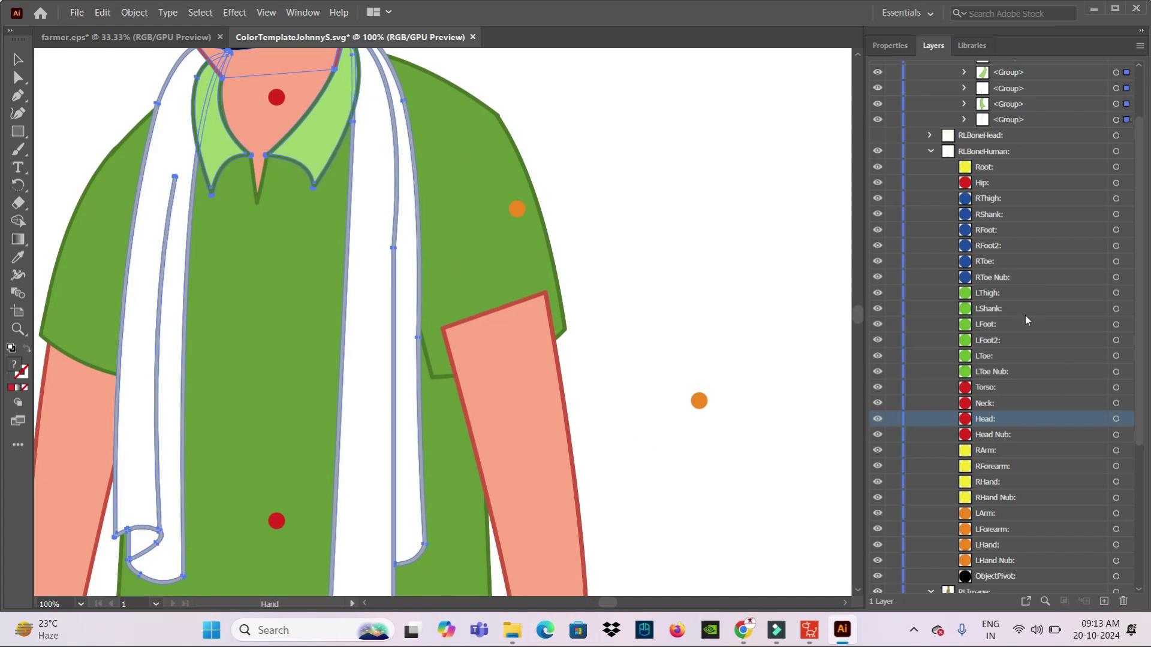
Place the orange LArm marker on the left shoulder
drag(696, 460, 682, 424)
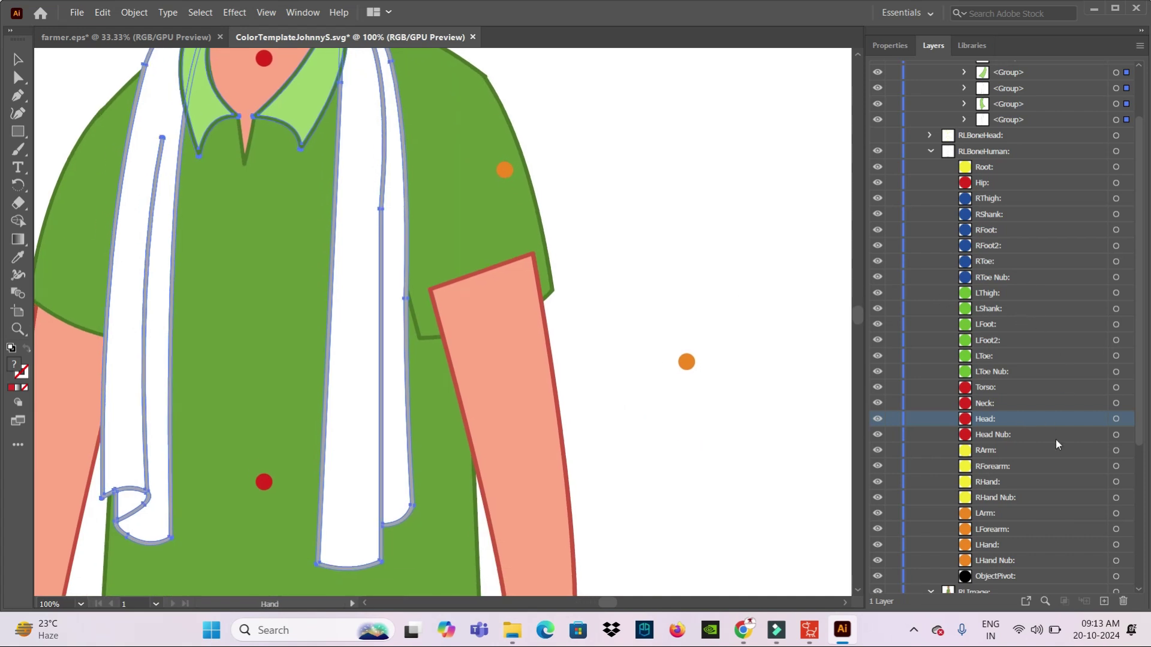
scroll(1046, 445, up, 3)
scroll(1045, 447, down, 2)
scroll(1045, 447, down, 2)
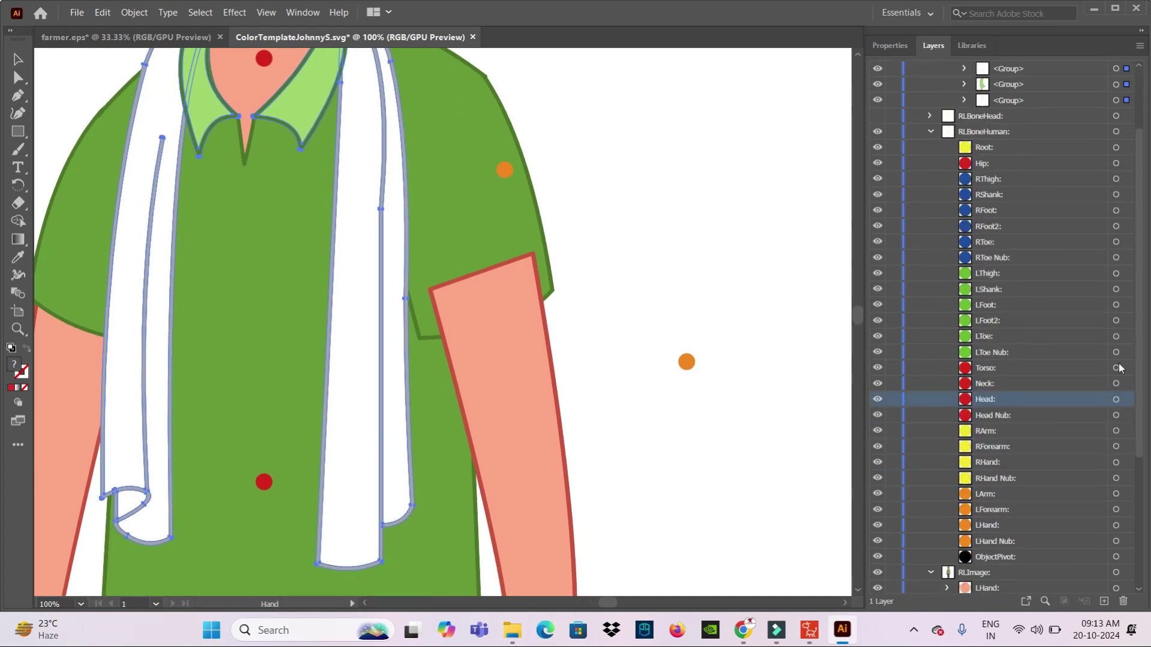
scroll(1094, 440, down, 4)
scroll(1094, 441, down, 1)
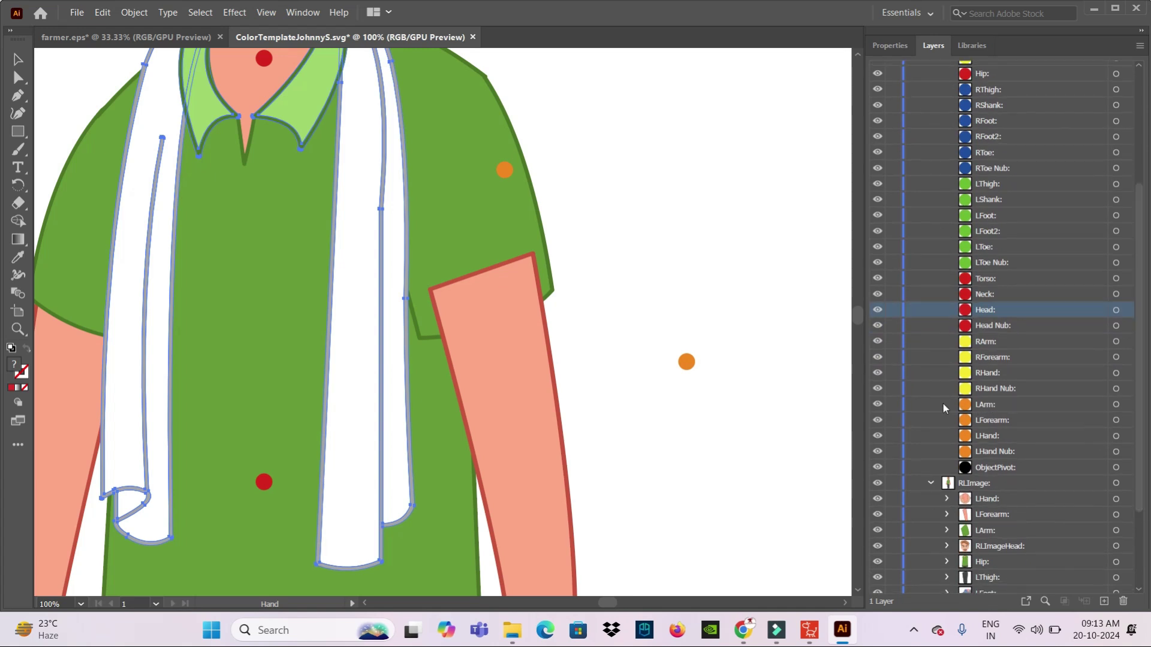
click(879, 406)
click(878, 406)
click(989, 406)
scroll(476, 174, up, 2)
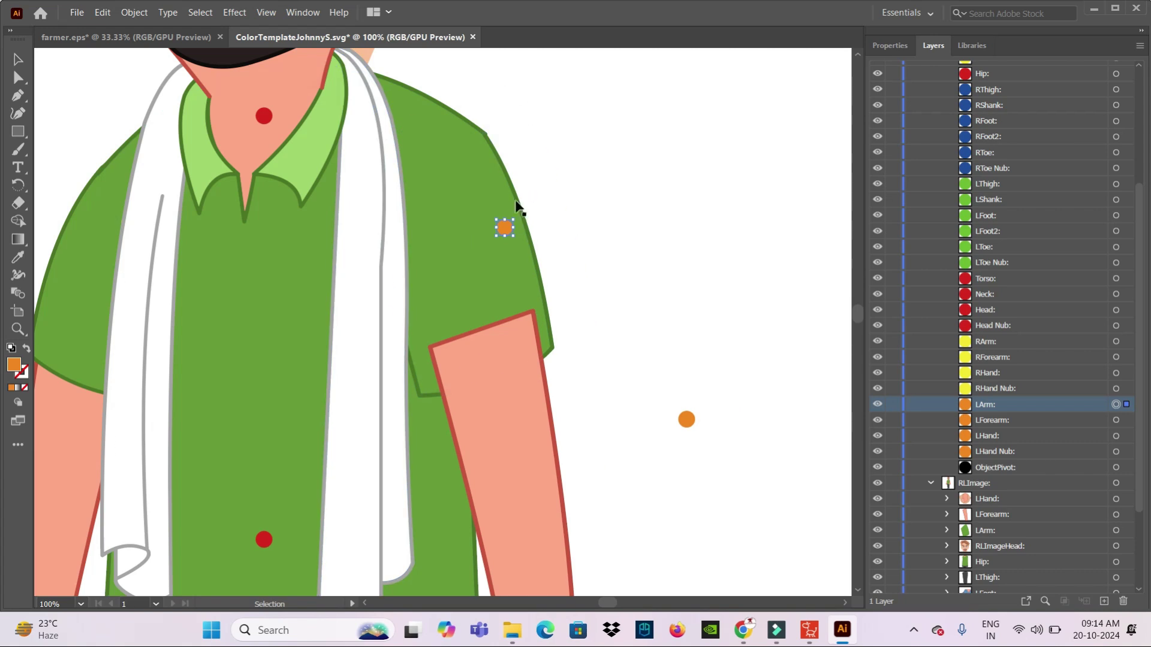
drag(504, 226, 440, 188)
Move the LForearm marker onto the left elbow
click(1005, 419)
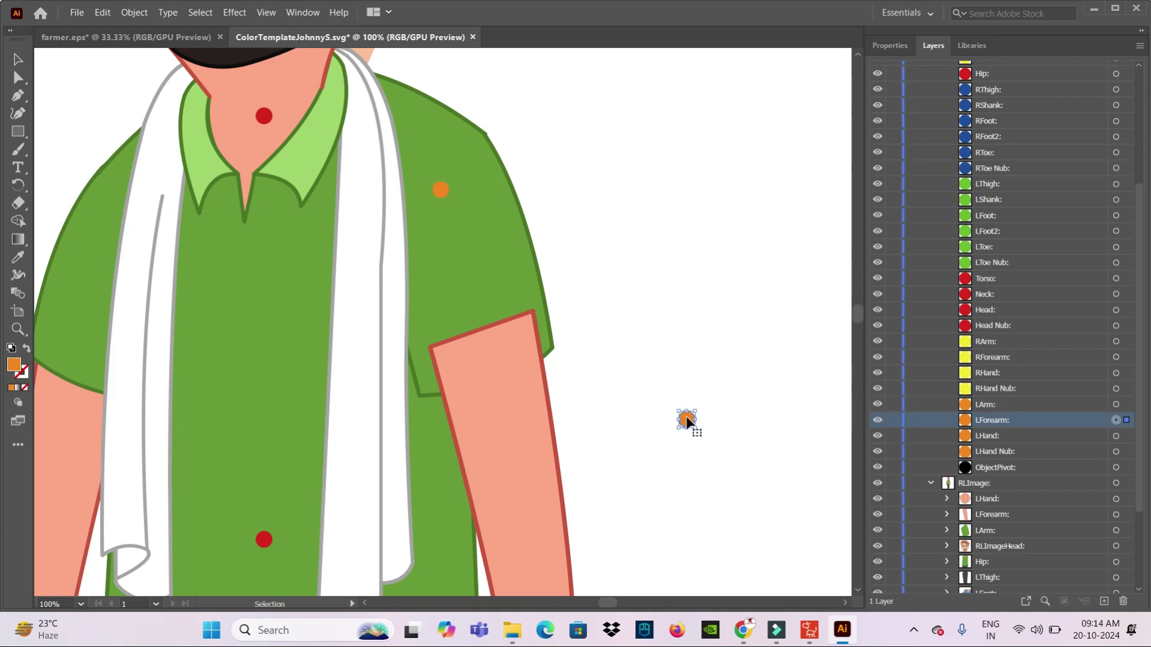
drag(686, 422, 486, 355)
scroll(628, 505, down, 4)
scroll(625, 509, down, 1)
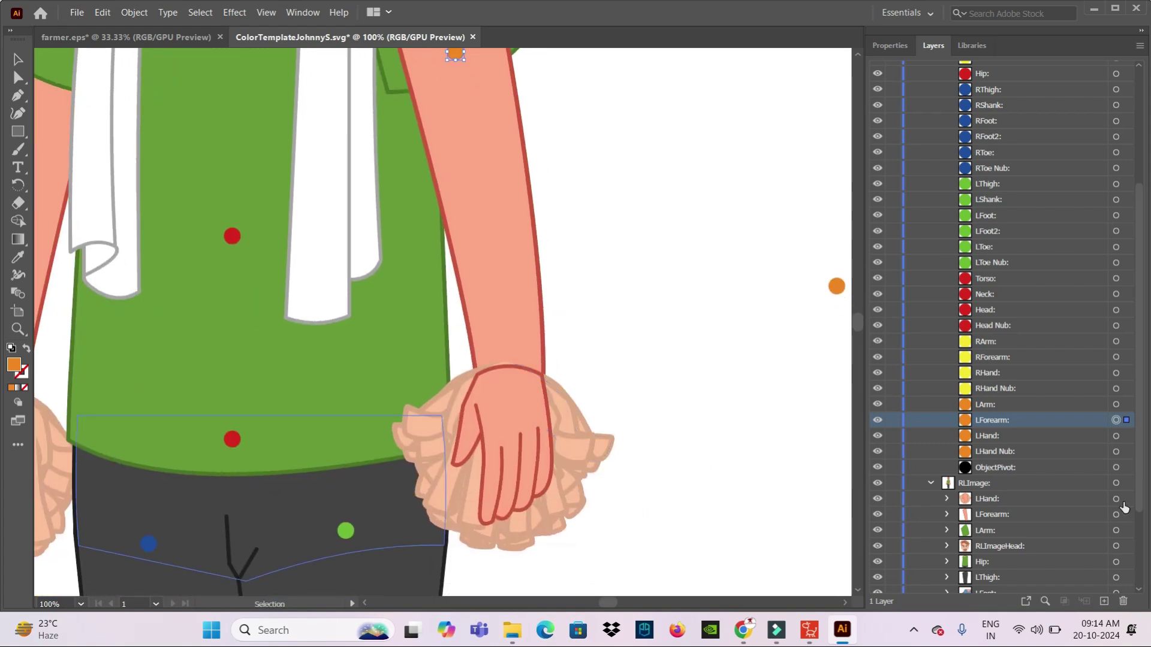
Drop the LHand marker on the left wrist and the LHand Nub on the fingertips
click(998, 435)
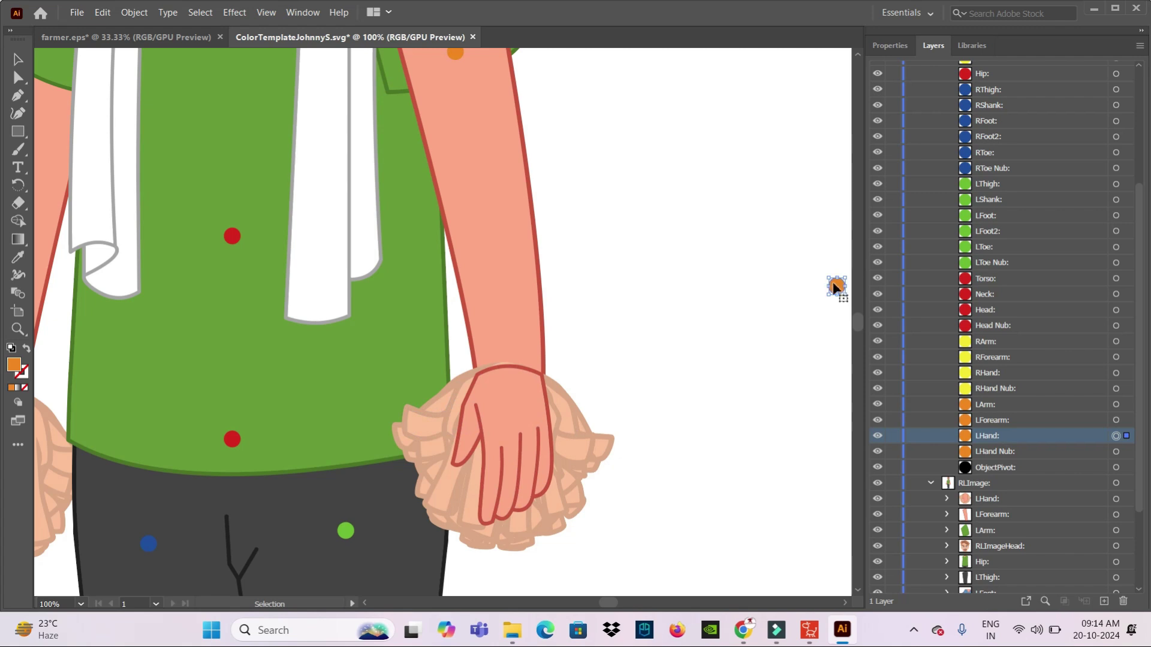
drag(836, 288, 508, 373)
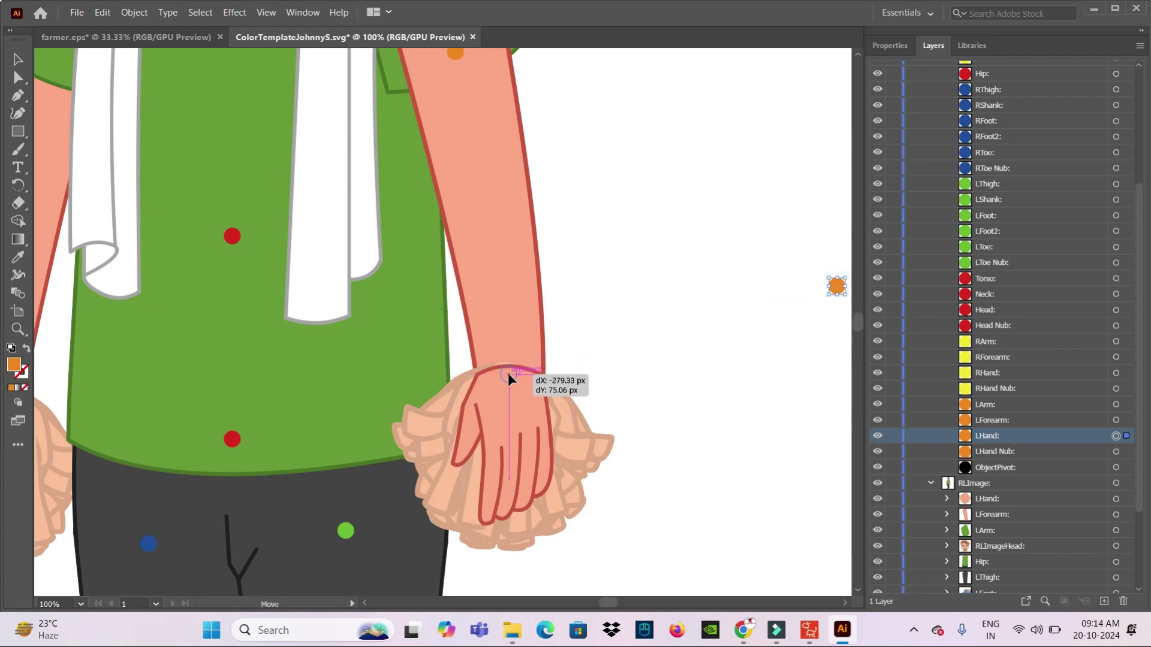
drag(509, 373, 508, 376)
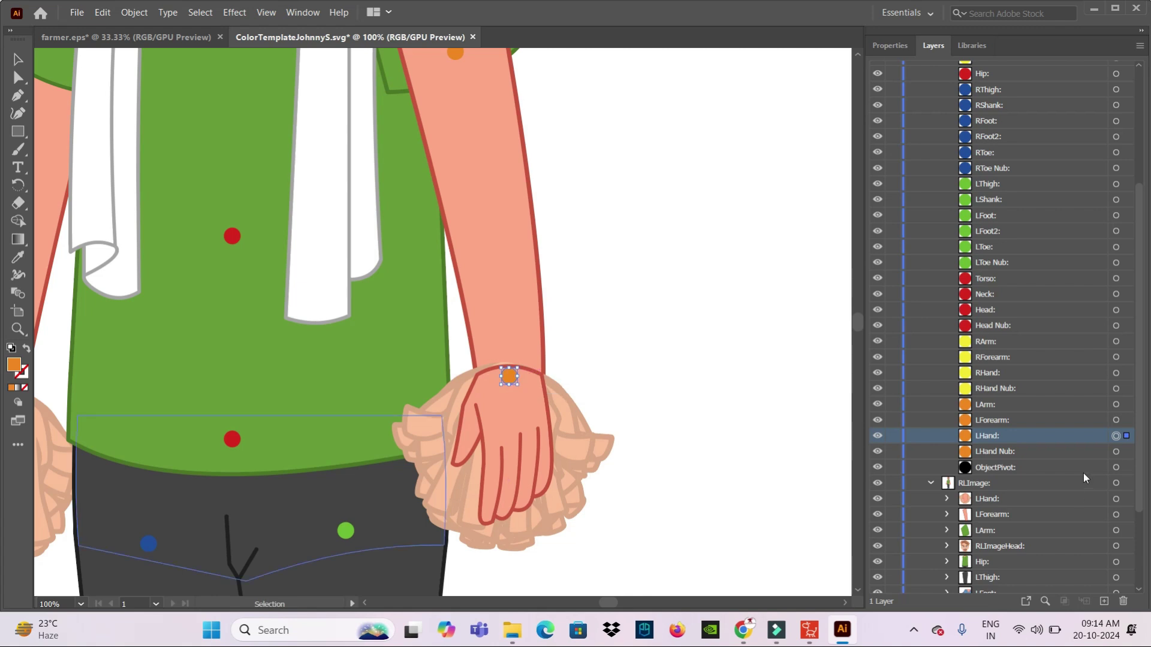
click(1007, 454)
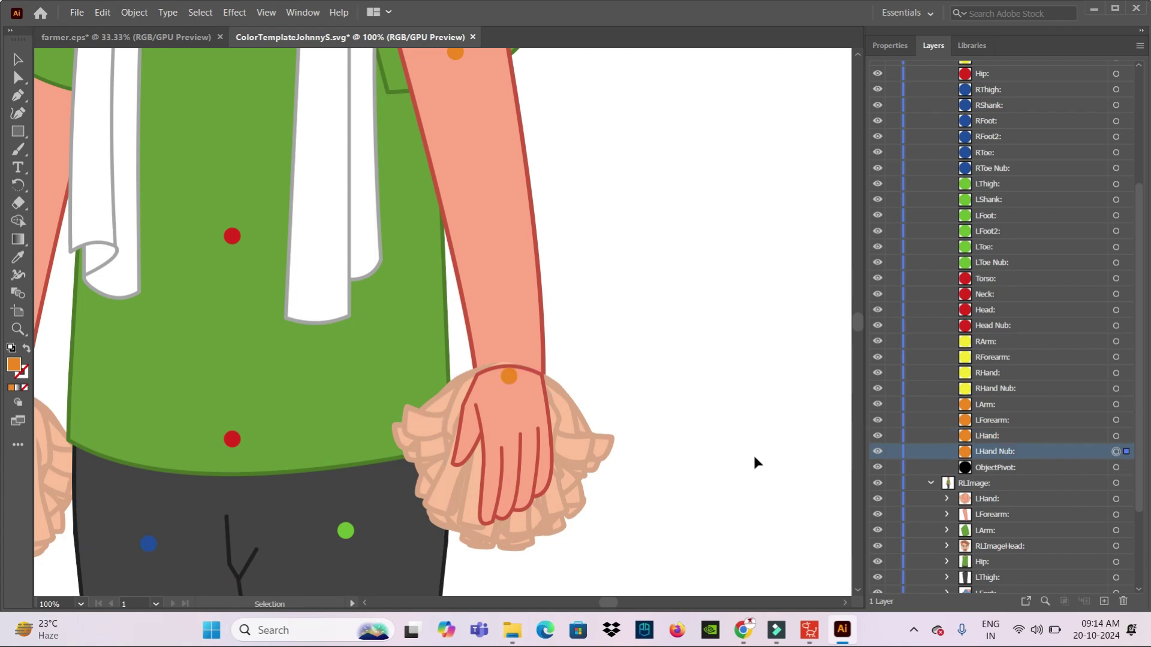
mouse_move(724, 467)
mouse_down()
mouse_move(632, 447)
mouse_move(658, 448)
mouse_up()
mouse_move(743, 313)
mouse_down()
mouse_move(365, 469)
mouse_move(362, 455)
mouse_up()
Move the yellow RArm marker onto the right shoulder
scroll(358, 403, left, 5)
scroll(610, 406, up, 5)
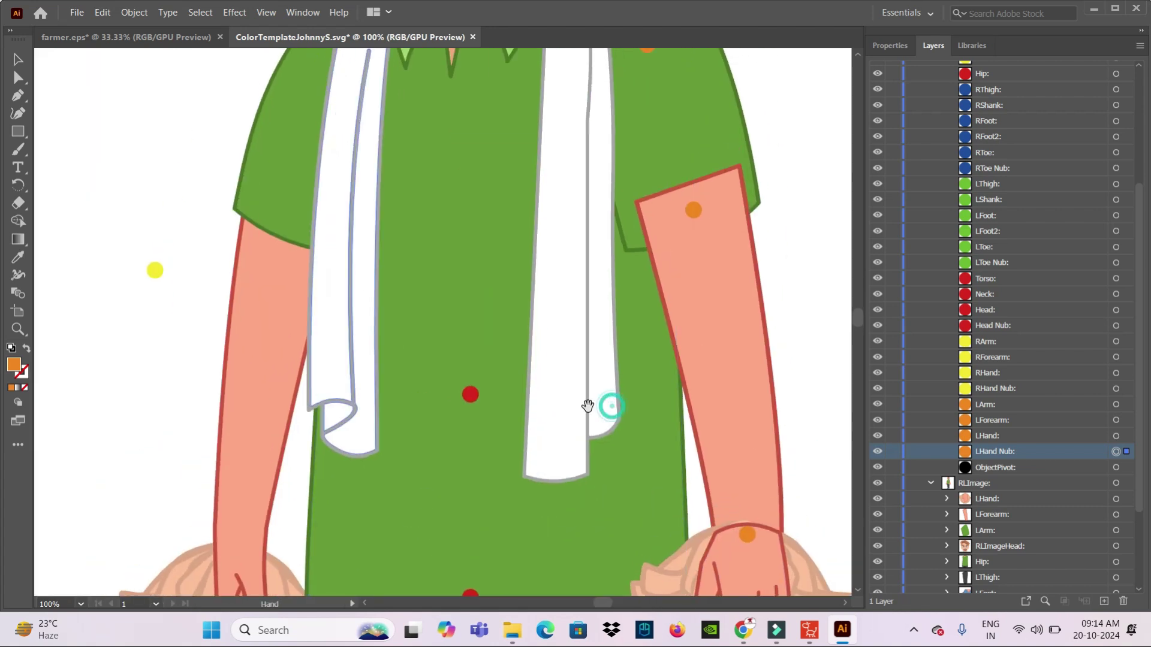
scroll(576, 403, up, 5)
scroll(578, 458, up, 3)
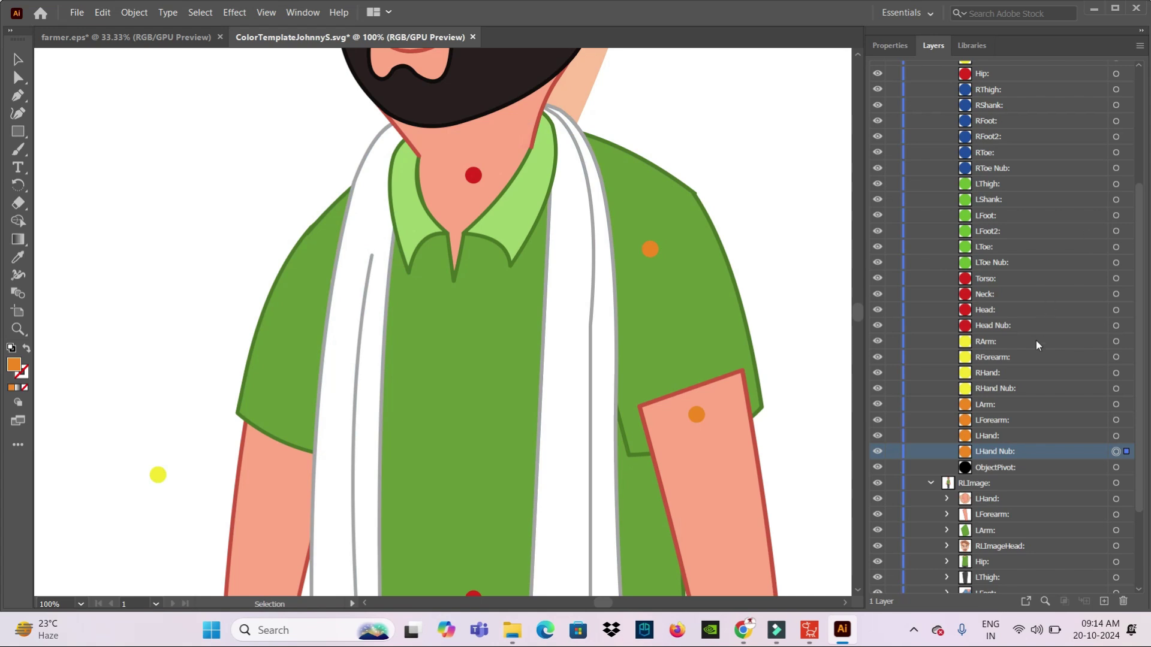
click(987, 343)
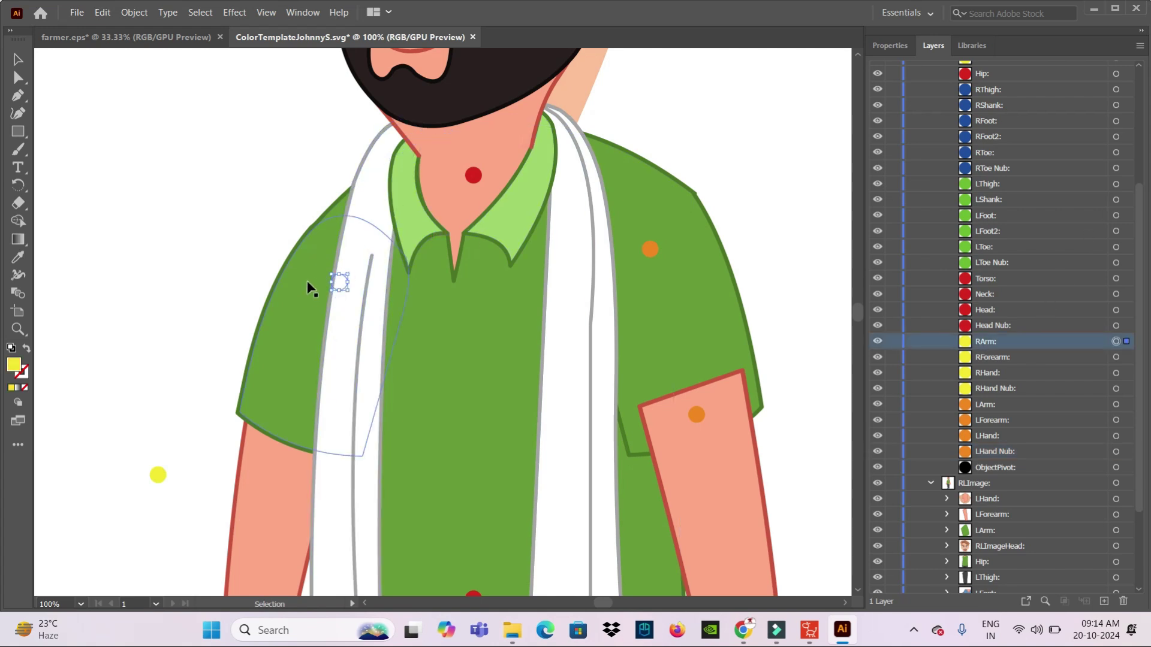
drag(339, 282, 351, 255)
click(350, 255)
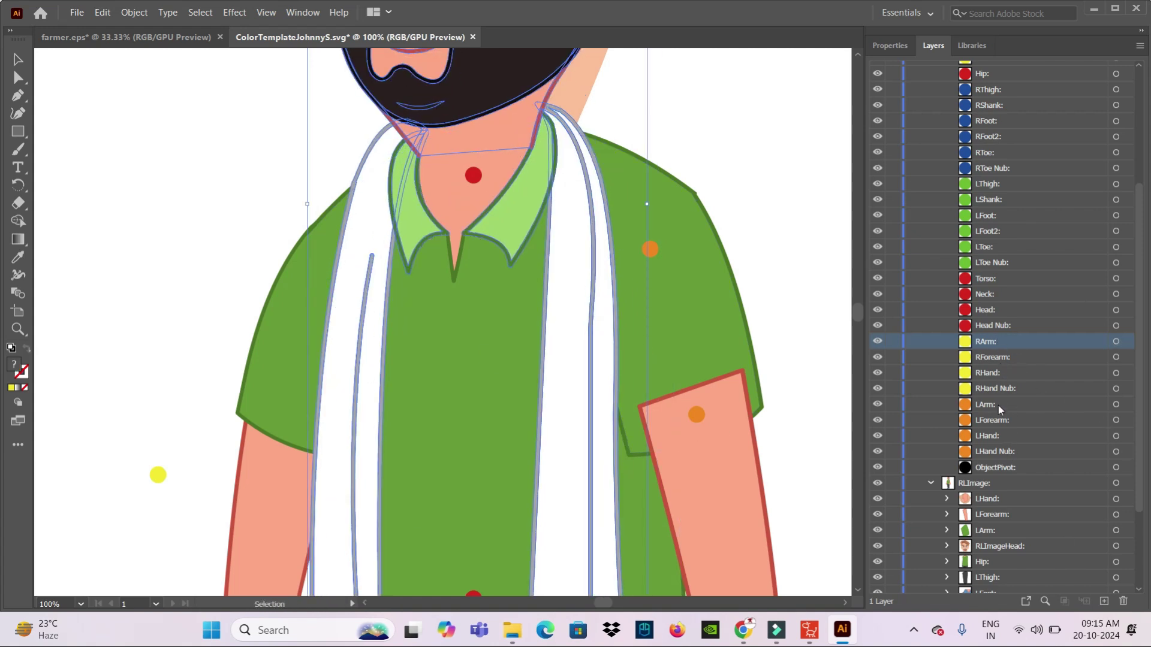
alt+click(1001, 340)
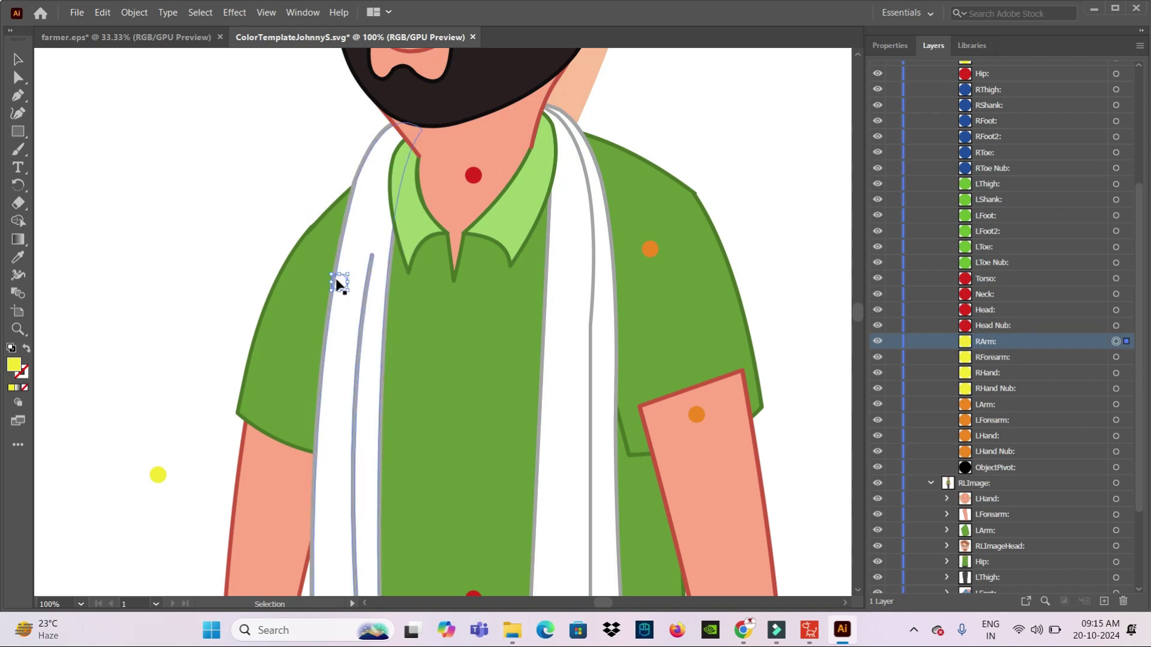
key(ctrl+plus)
key(ctrl+plus)
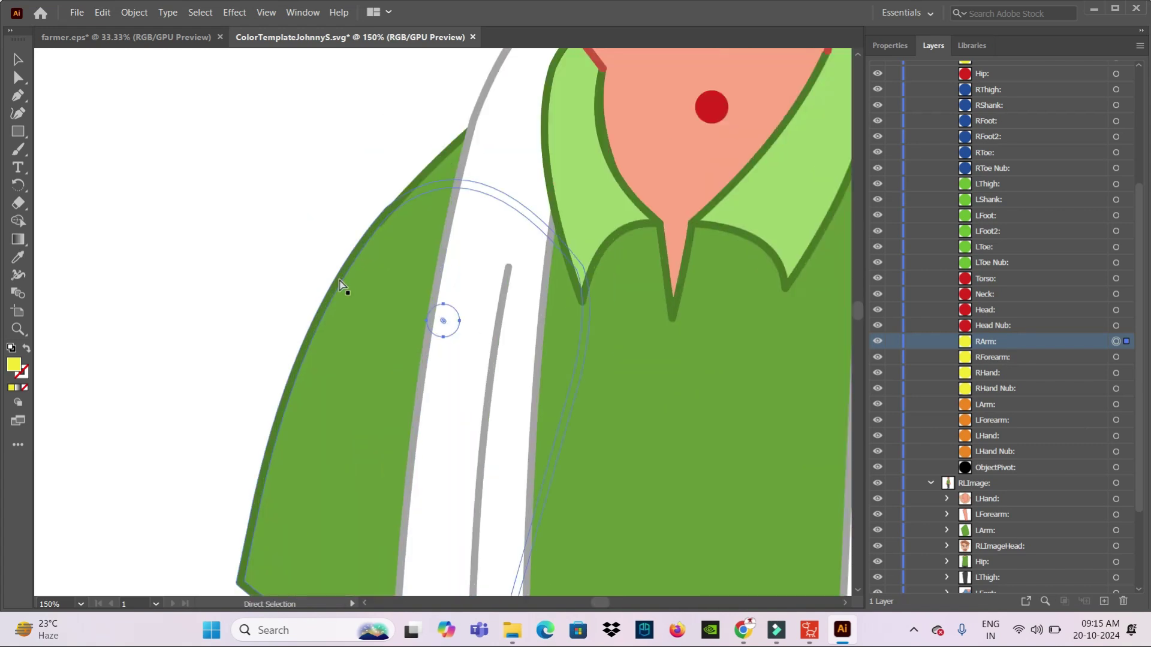
key(ctrl+plus)
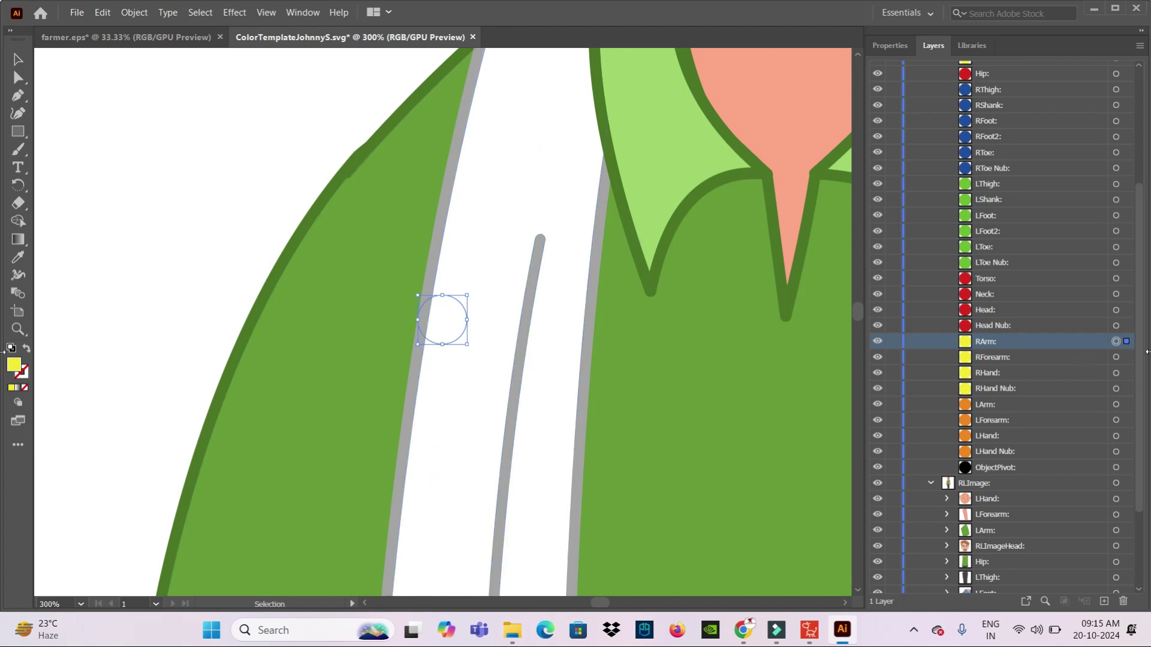
Place the RForearm marker precisely on the right elbow
click(1016, 360)
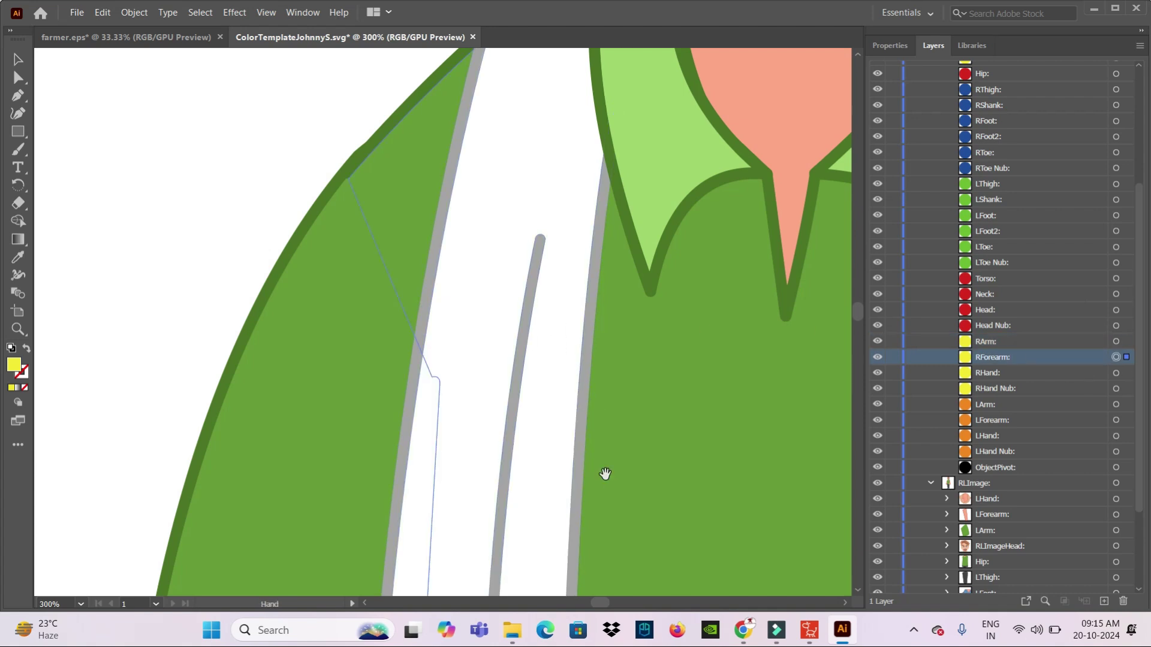
drag(603, 472, 682, 194)
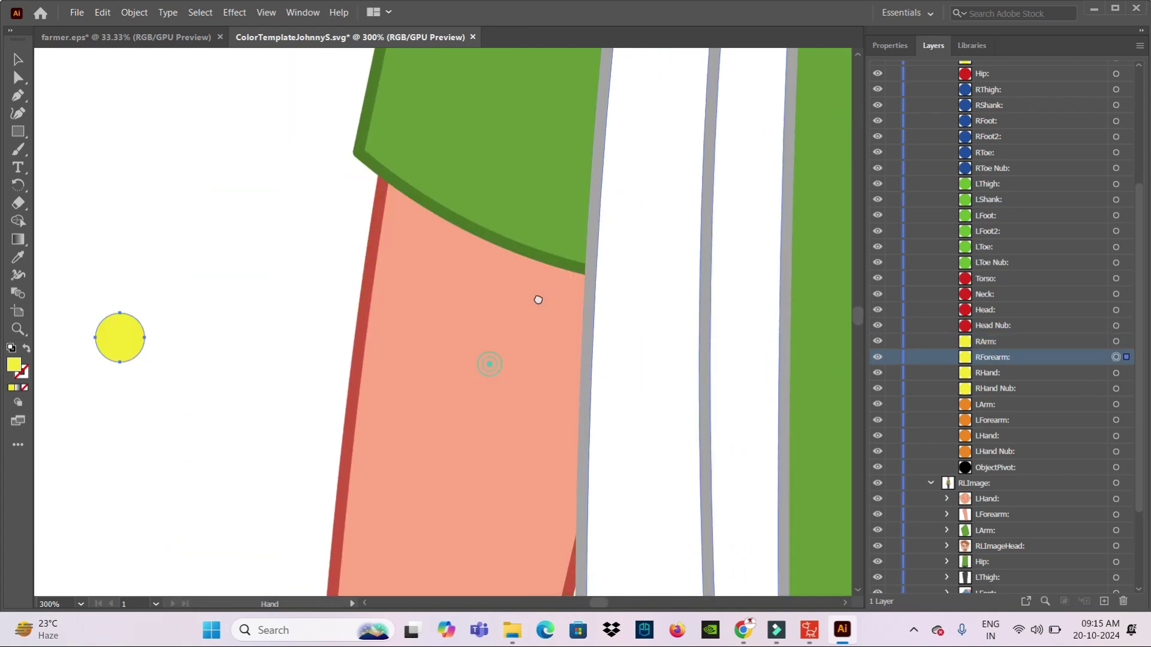
drag(113, 344, 510, 213)
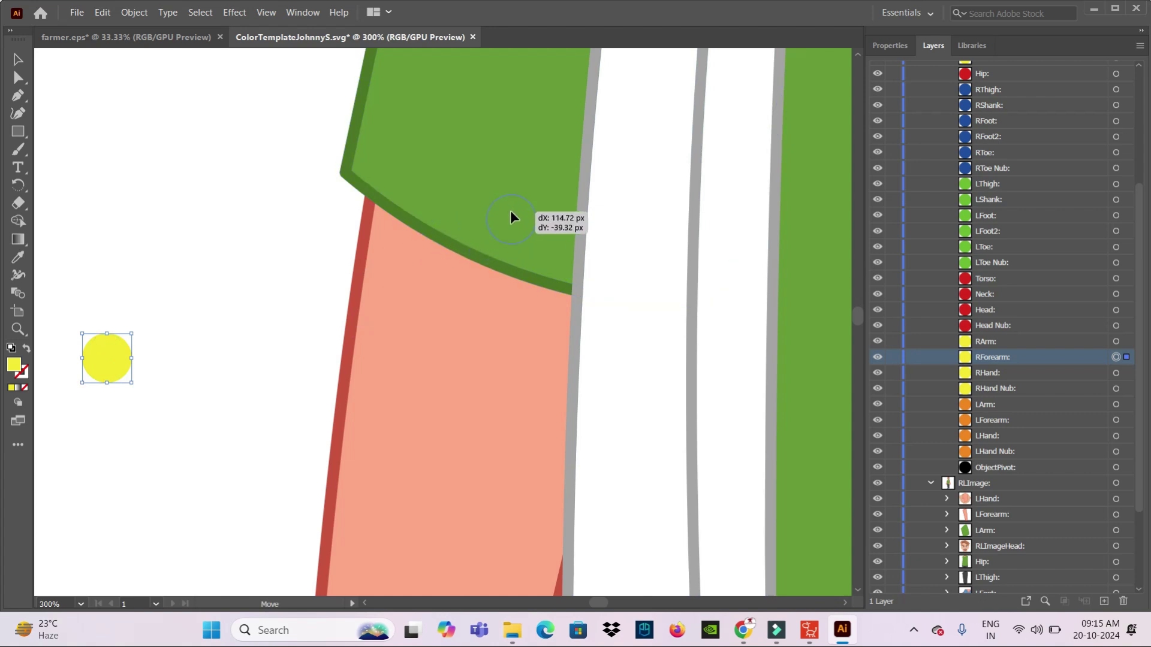
drag(510, 212, 501, 210)
scroll(552, 159, down, 3)
scroll(516, 177, down, 2)
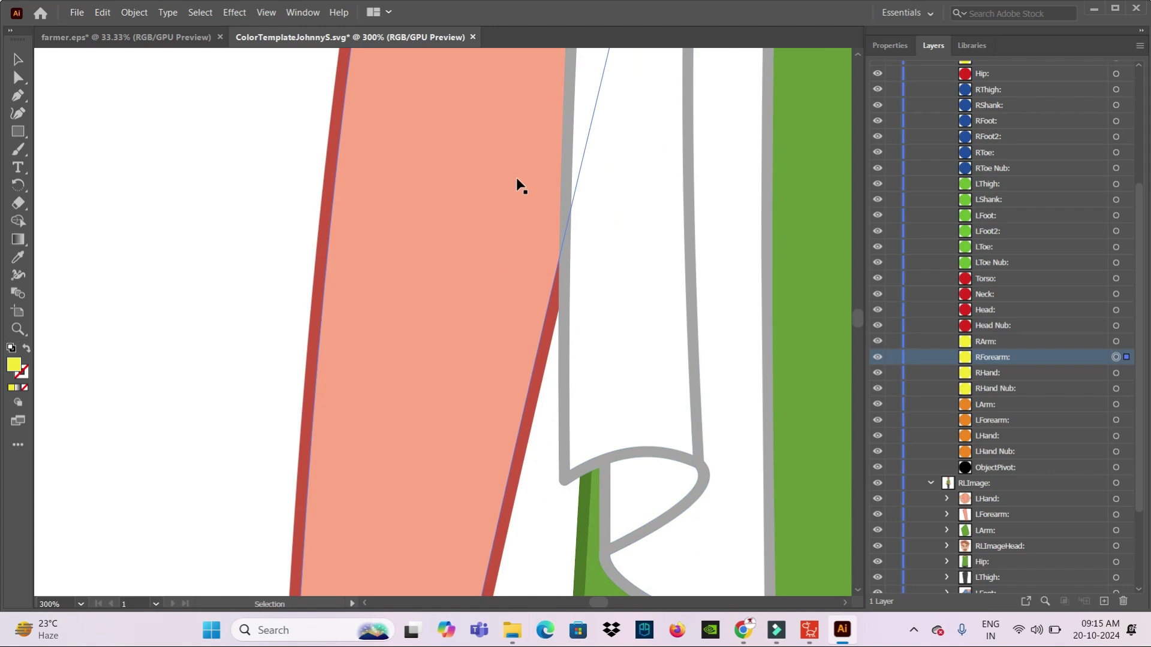
scroll(516, 177, down, 1)
scroll(516, 184, down, 1)
drag(531, 534, 509, 232)
scroll(517, 363, down, 3)
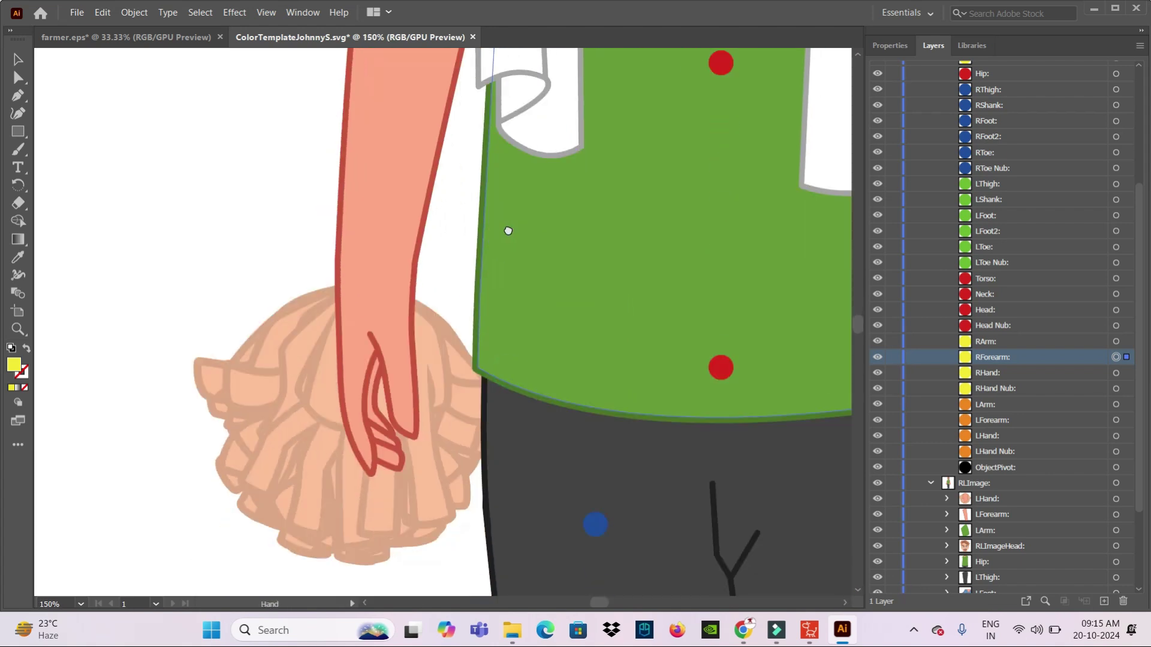
Put the RHand marker on the wrist and the RHand Nub marker at the hand's tip
click(985, 373)
mouse_move(197, 272)
mouse_down()
mouse_move(465, 342)
mouse_move(361, 296)
mouse_up()
drag(181, 175, 582, 334)
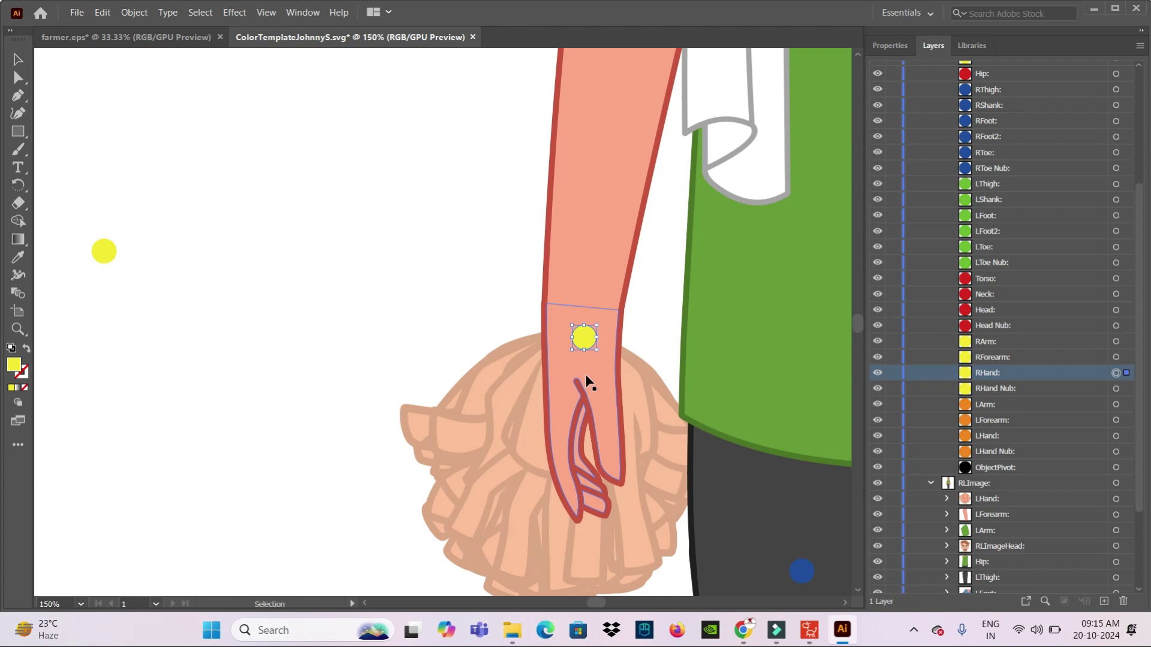
click(1004, 388)
mouse_move(103, 250)
mouse_down()
mouse_move(531, 435)
mouse_move(596, 512)
mouse_up()
mouse_move(706, 290)
mouse_down()
mouse_move(561, 328)
mouse_move(552, 540)
mouse_up()
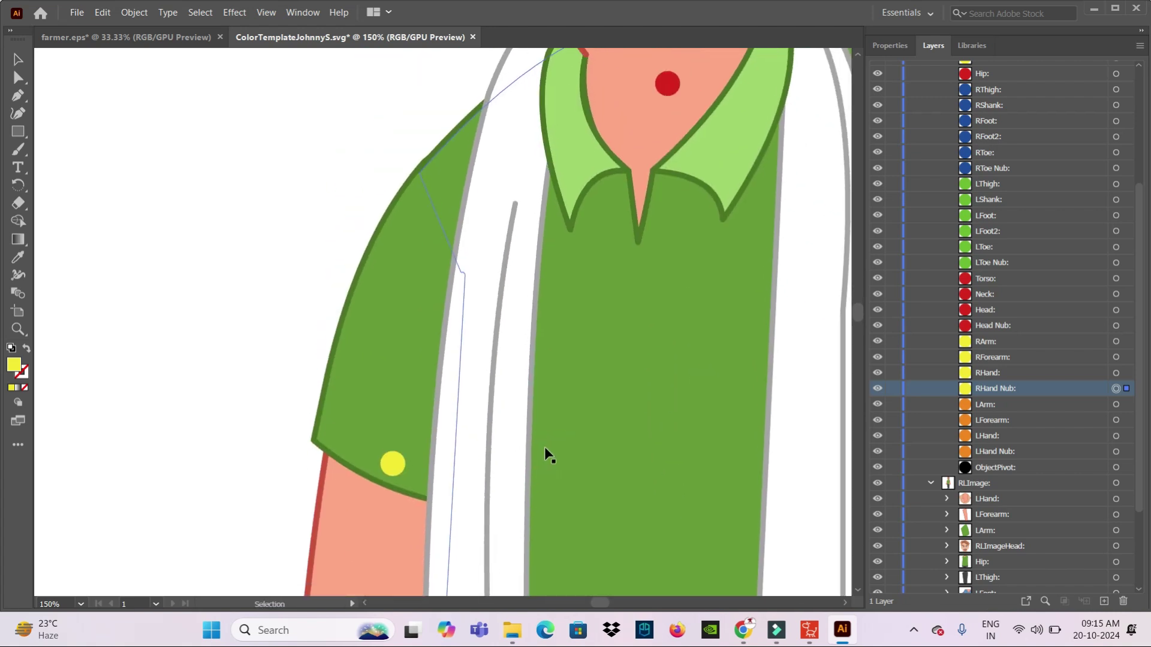
key(ctrl+minus)
key(ctrl+minus)
mouse_move(681, 120)
mouse_down()
mouse_move(591, 390)
mouse_move(519, 391)
mouse_up()
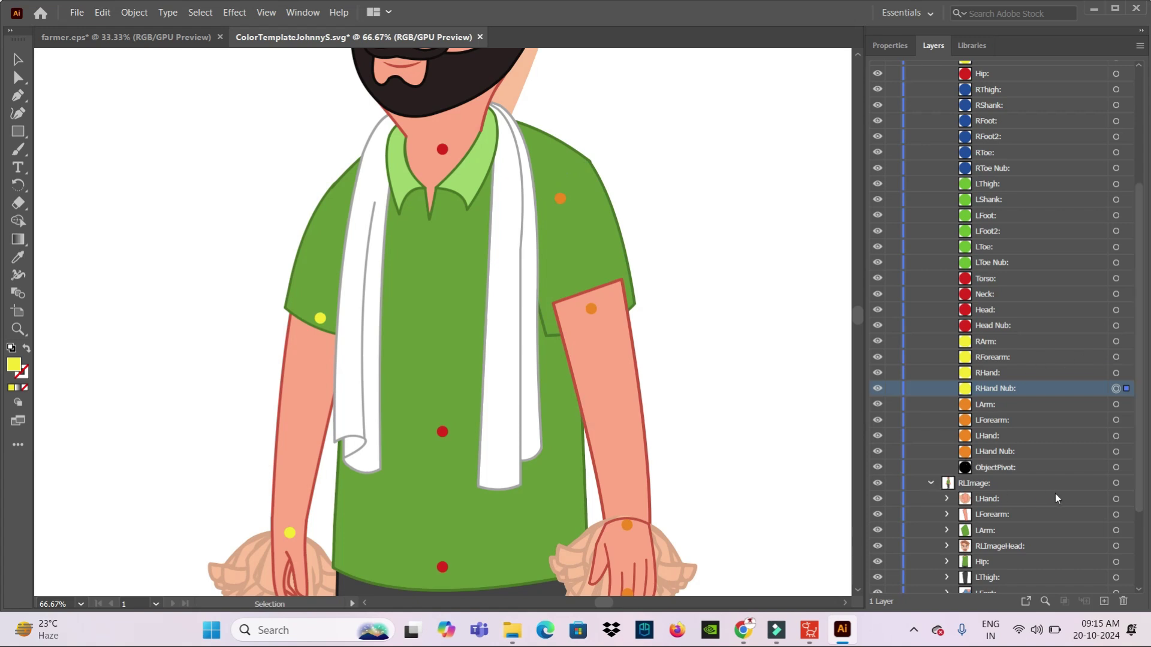
Toggle the LArm and shirt-sleeve layers' visibility to check the left-arm markers
click(878, 530)
click(878, 530)
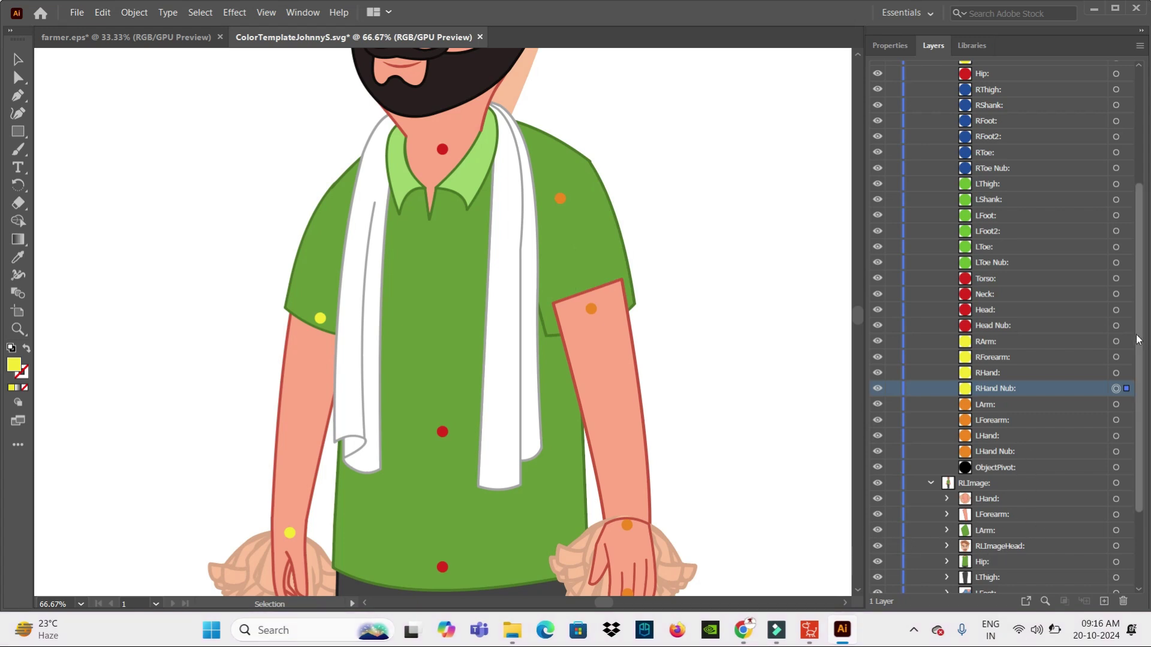
drag(1137, 340, 1138, 516)
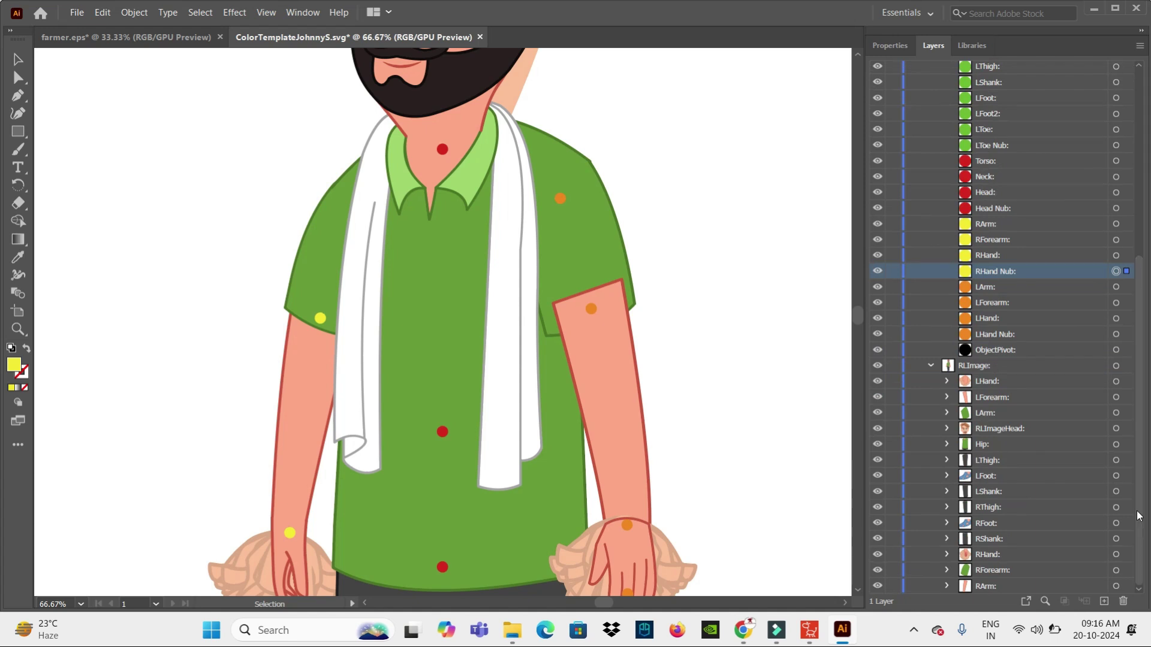
click(878, 577)
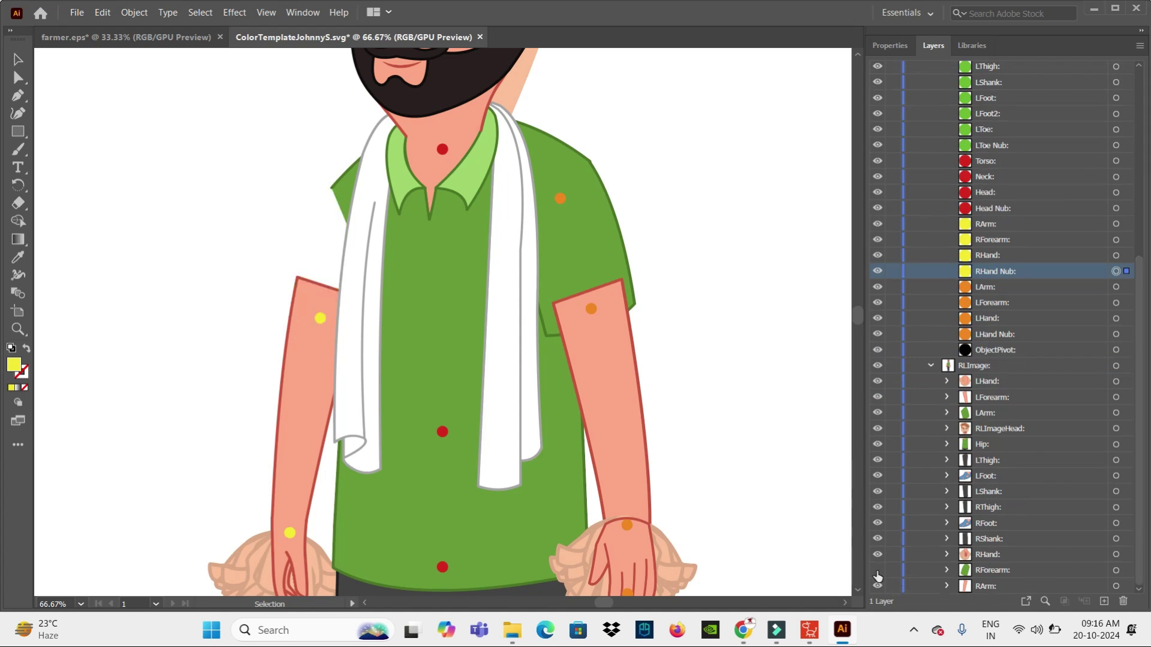
click(878, 575)
click(878, 575)
scroll(1144, 287, up, 3)
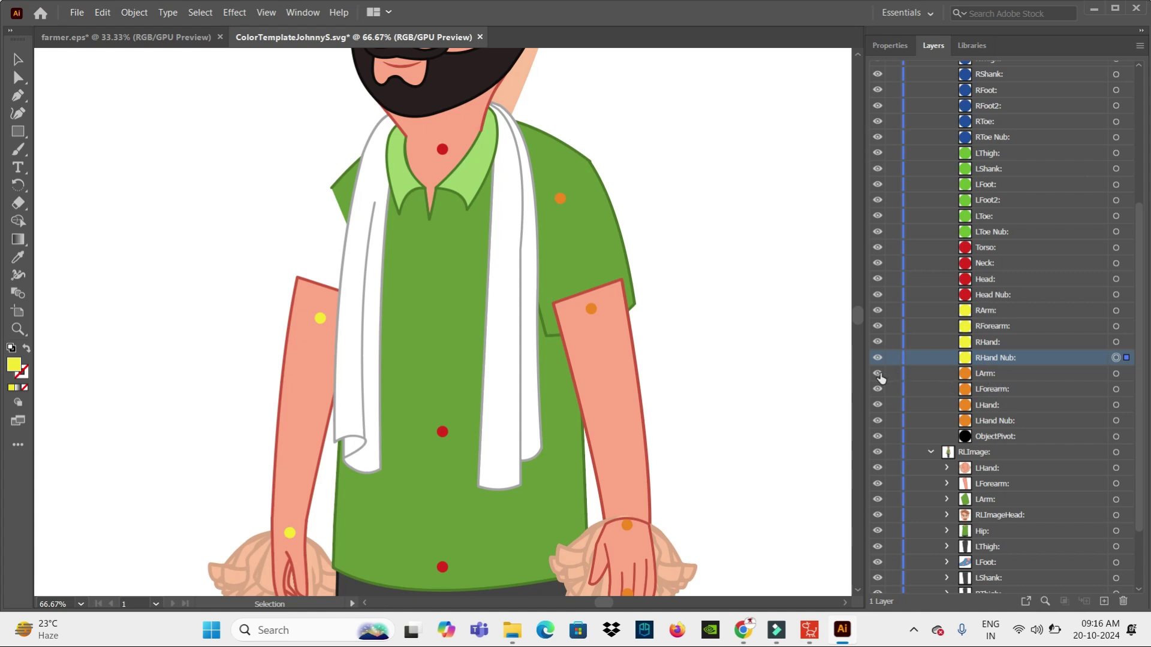
Hide the RArm layer and toggle RHand and RForearm visibility to inspect their markers
click(878, 311)
drag(519, 268, 700, 339)
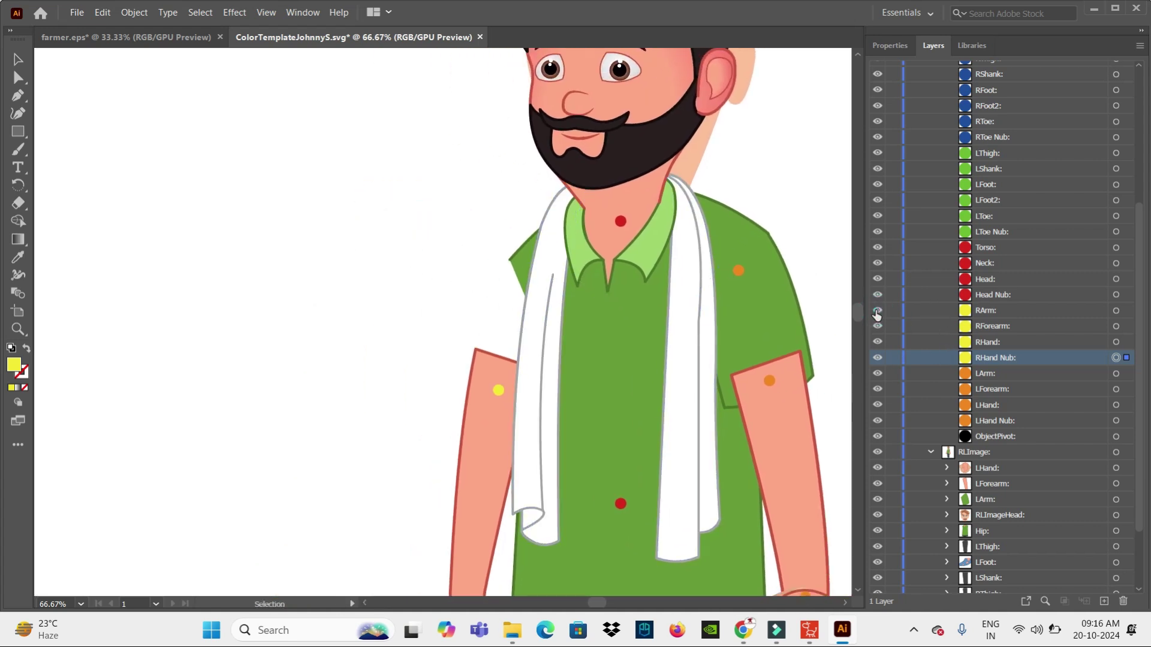
drag(575, 398, 546, 290)
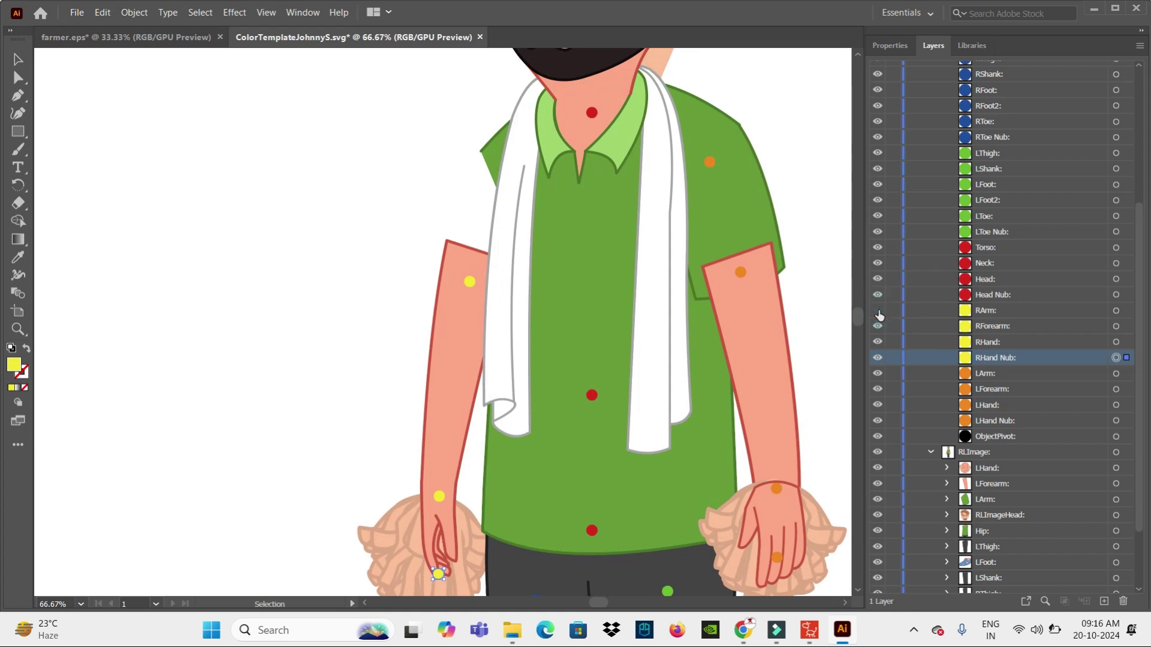
click(877, 358)
click(877, 341)
click(877, 326)
click(877, 310)
scroll(599, 299, up, 5)
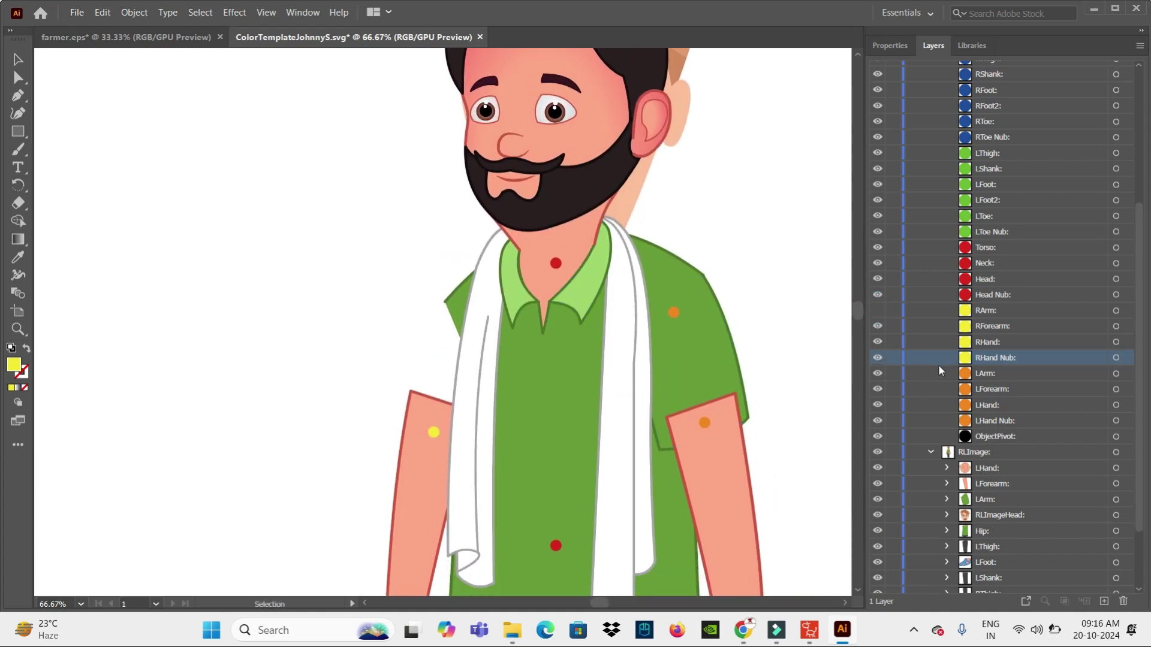
Zoom out to the whole artboard, recheck the RHand Nub marker and show RArm again
key(ctrl+minus)
key(ctrl+minus)
scroll(665, 240, down, 5)
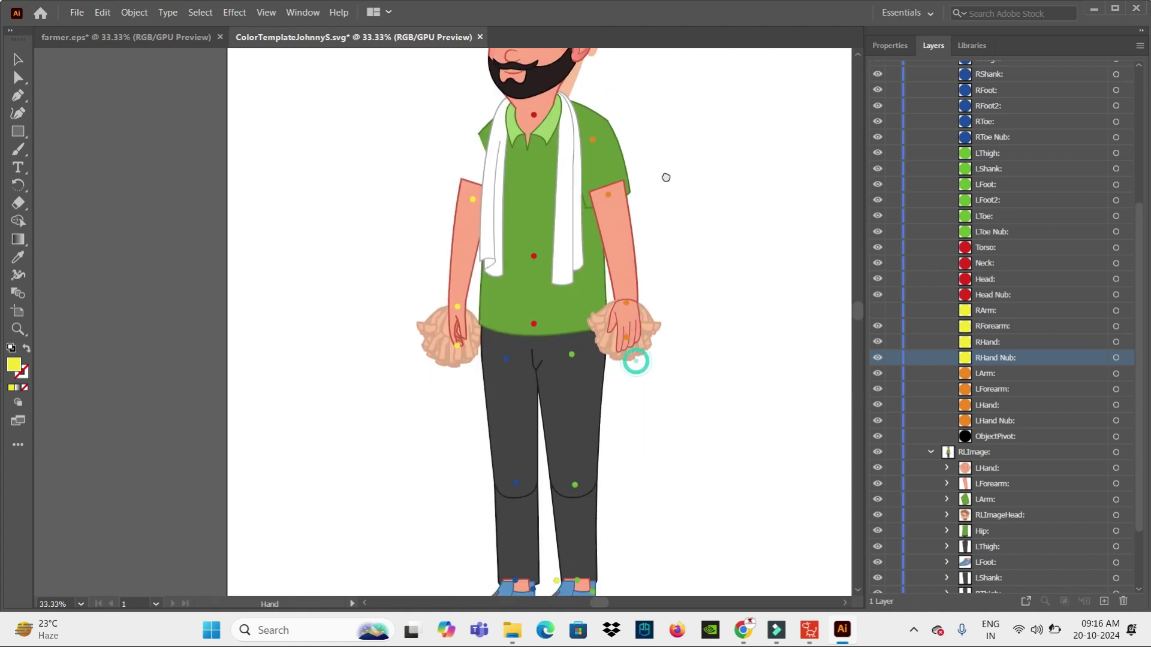
scroll(629, 270, up, 4)
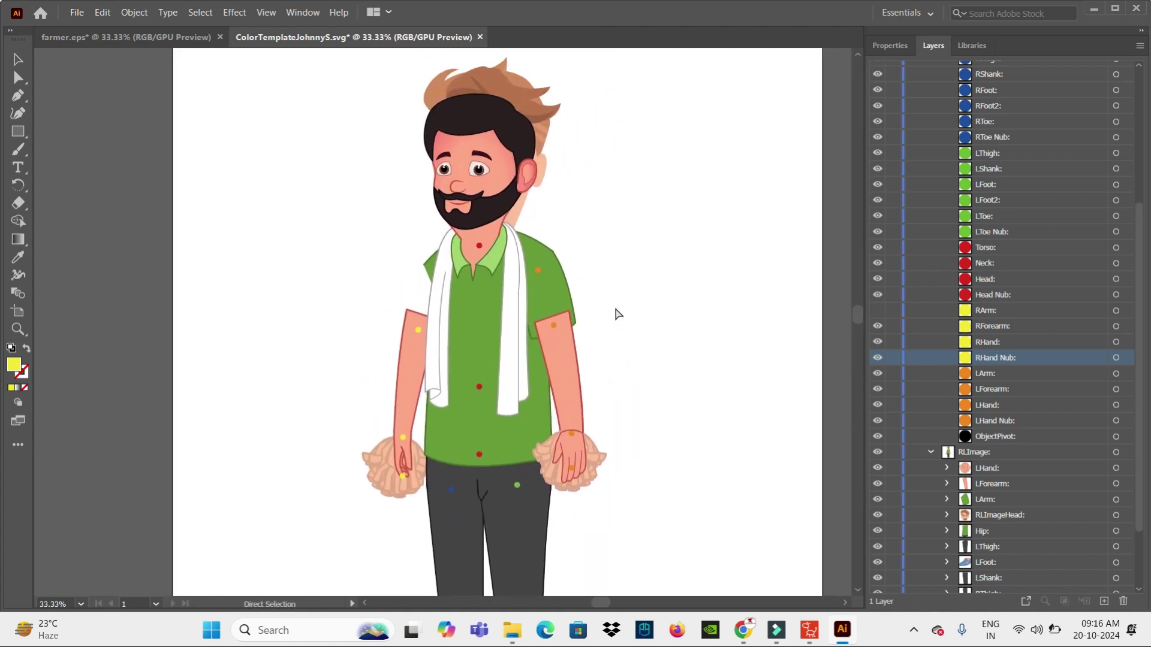
key(ctrl+minus)
key(ctrl+minus)
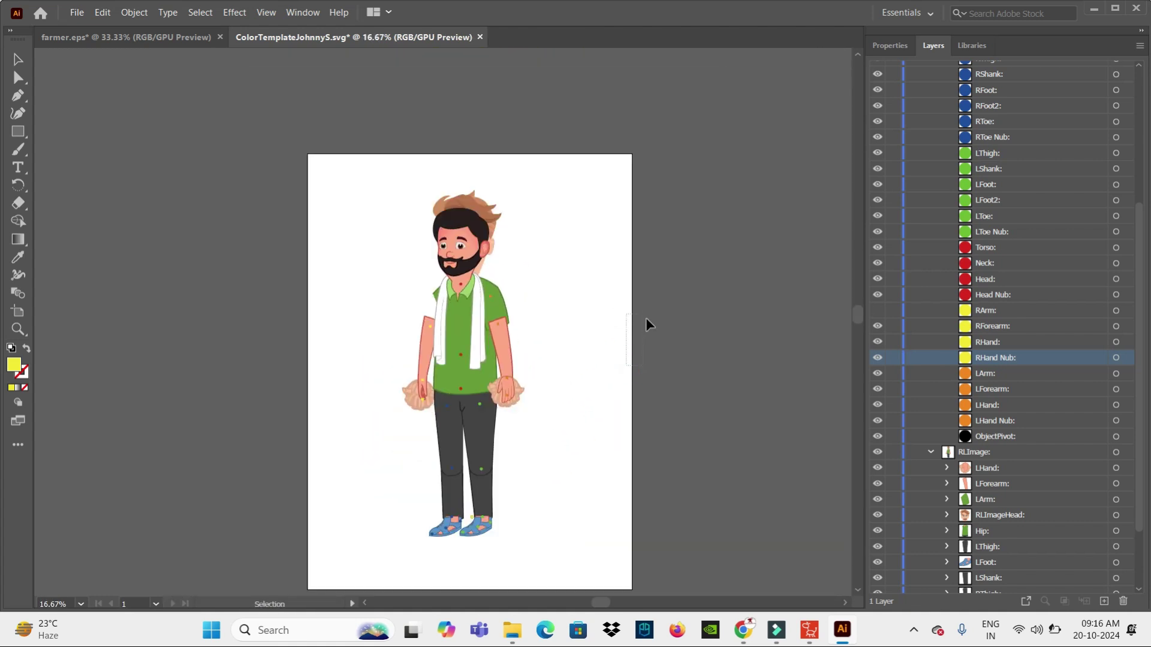
click(875, 358)
click(876, 358)
click(876, 359)
click(876, 360)
click(877, 310)
scroll(959, 360, up, 4)
scroll(974, 298, up, 3)
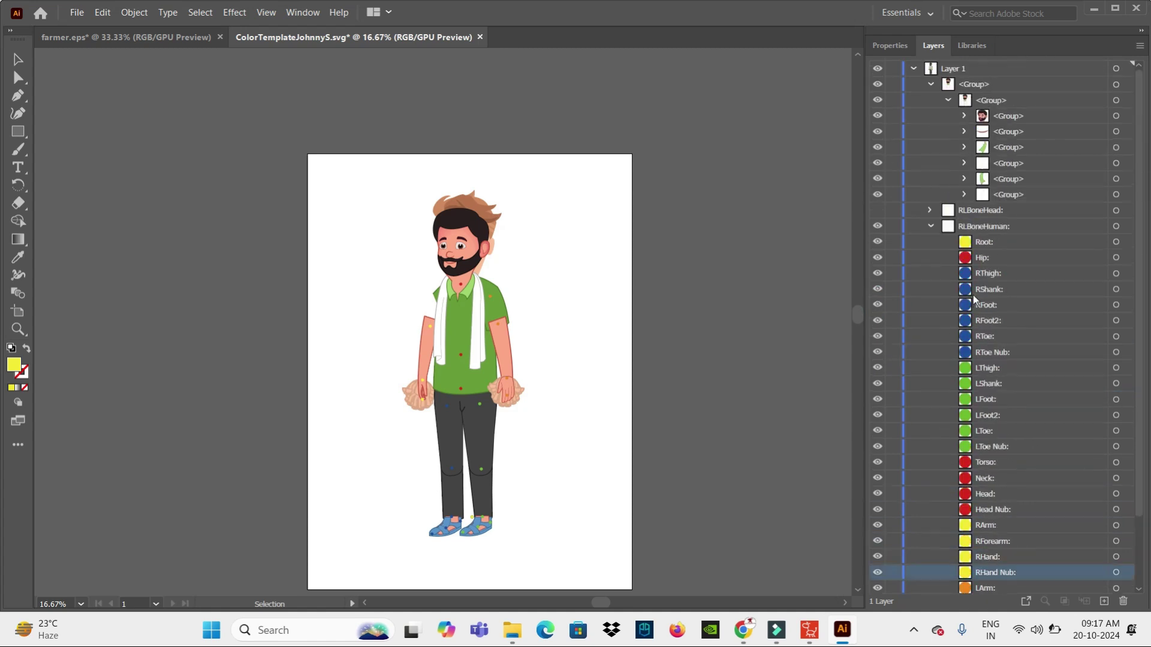
Collapse RLBoneHuman and the nested artwork groups under Layer 1
click(930, 227)
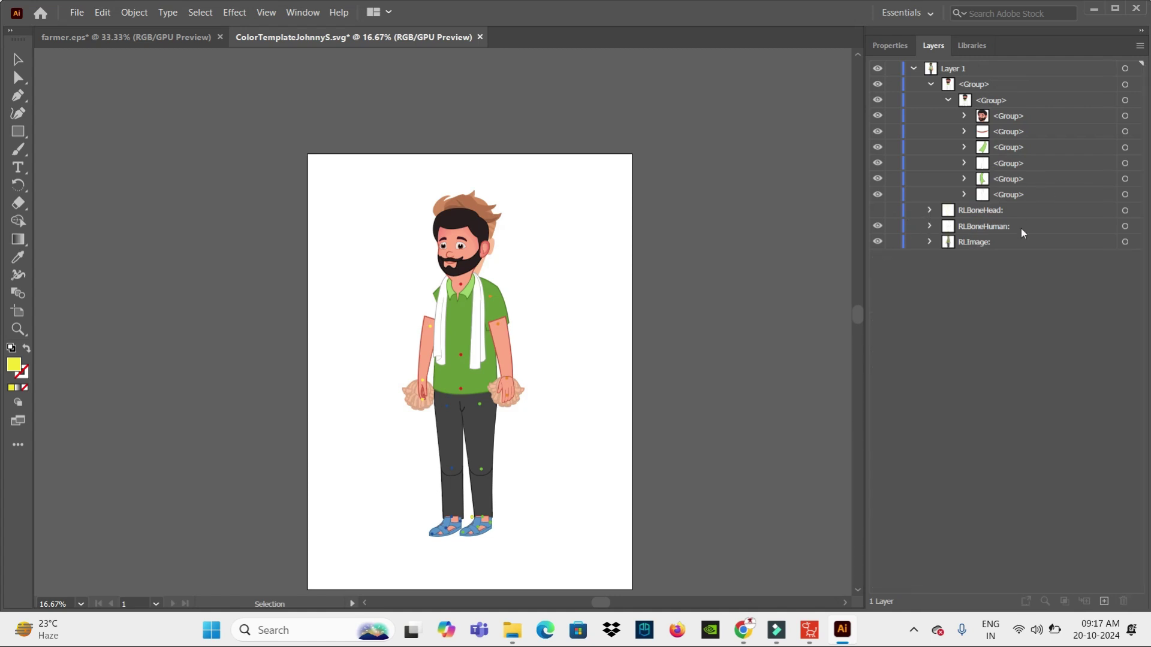
click(912, 69)
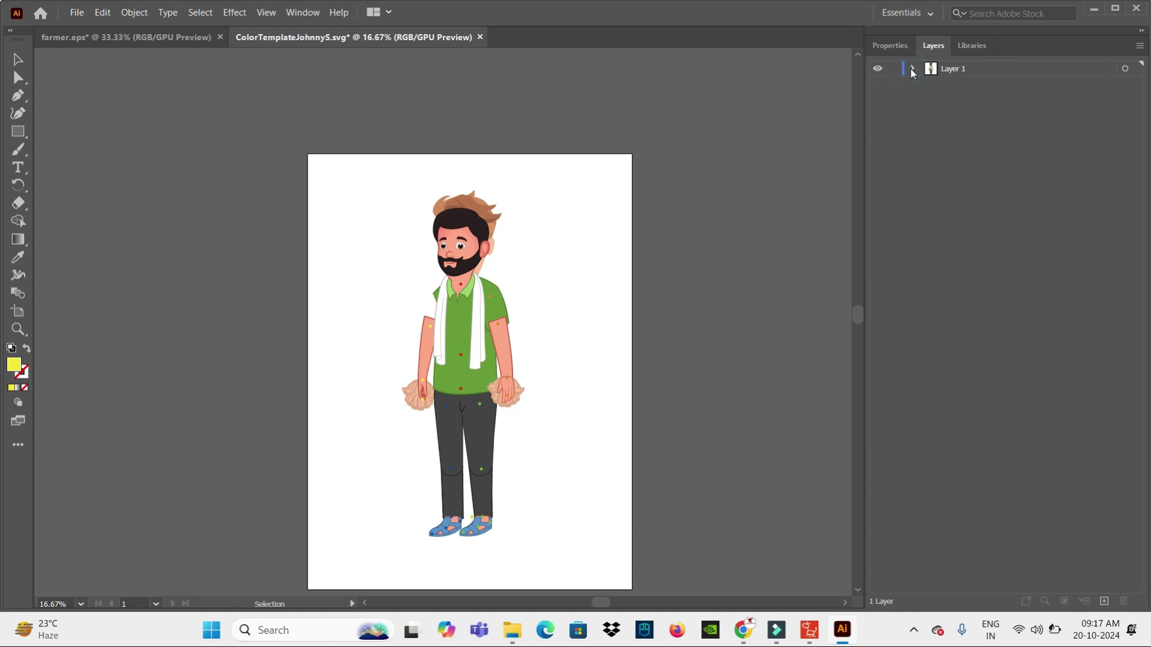
click(912, 69)
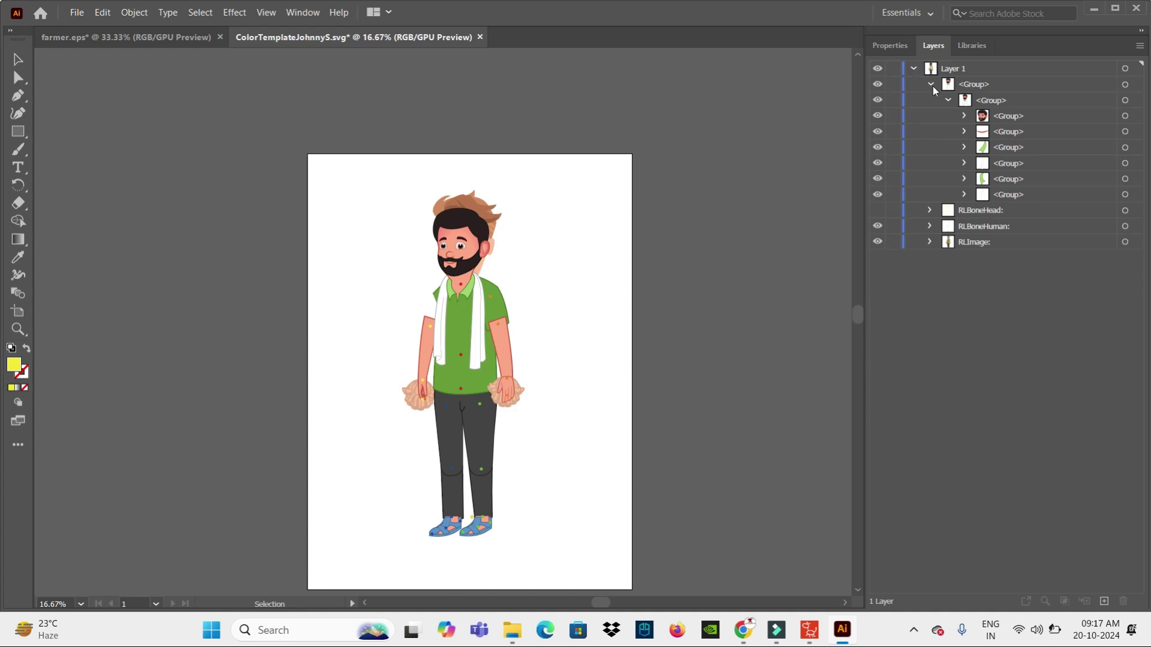
click(931, 84)
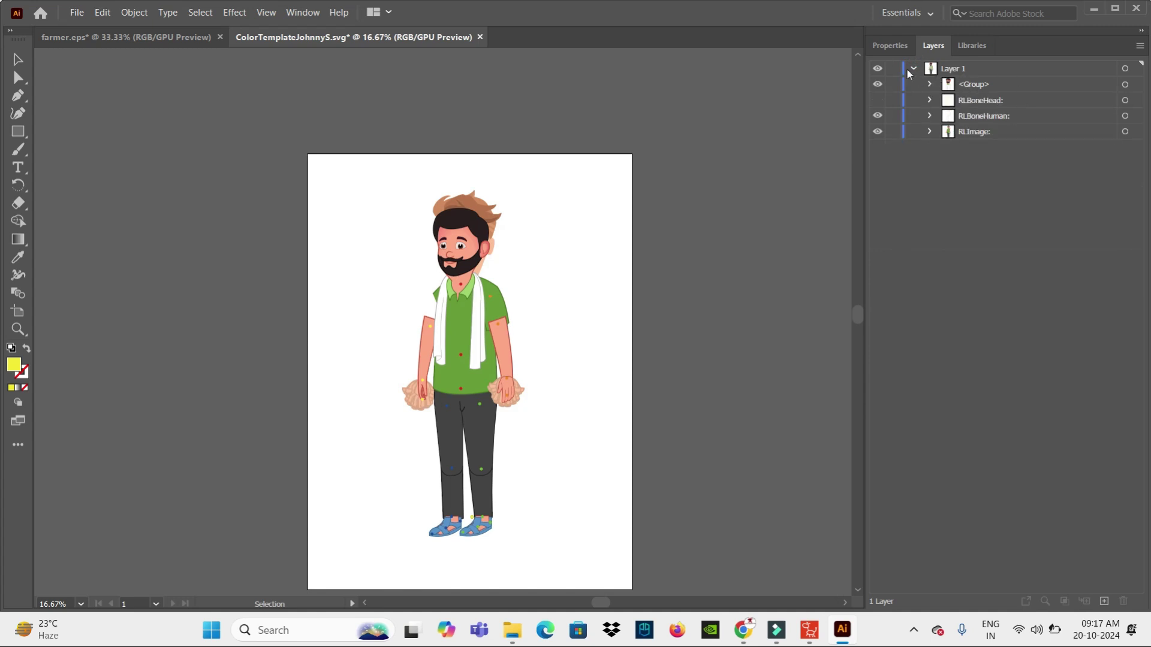
click(914, 69)
click(914, 69)
Delete the leftover farmer group, make RForearm visible under RLImage, and save ColorTemplateJohnnyS.svg
click(974, 84)
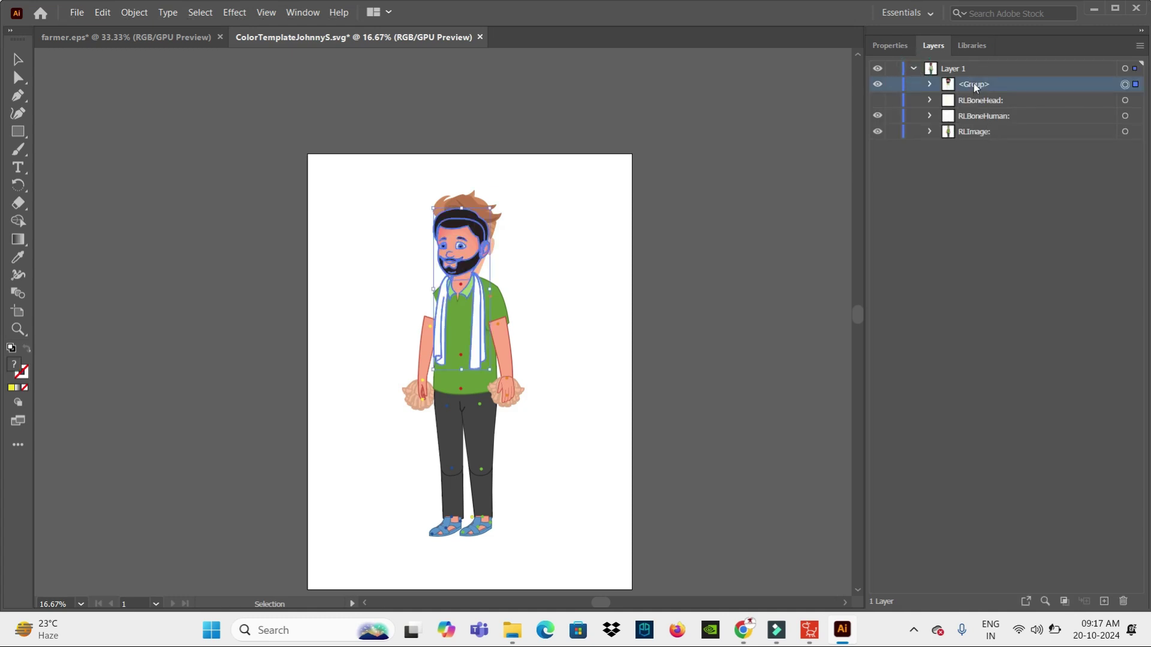
key(Delete)
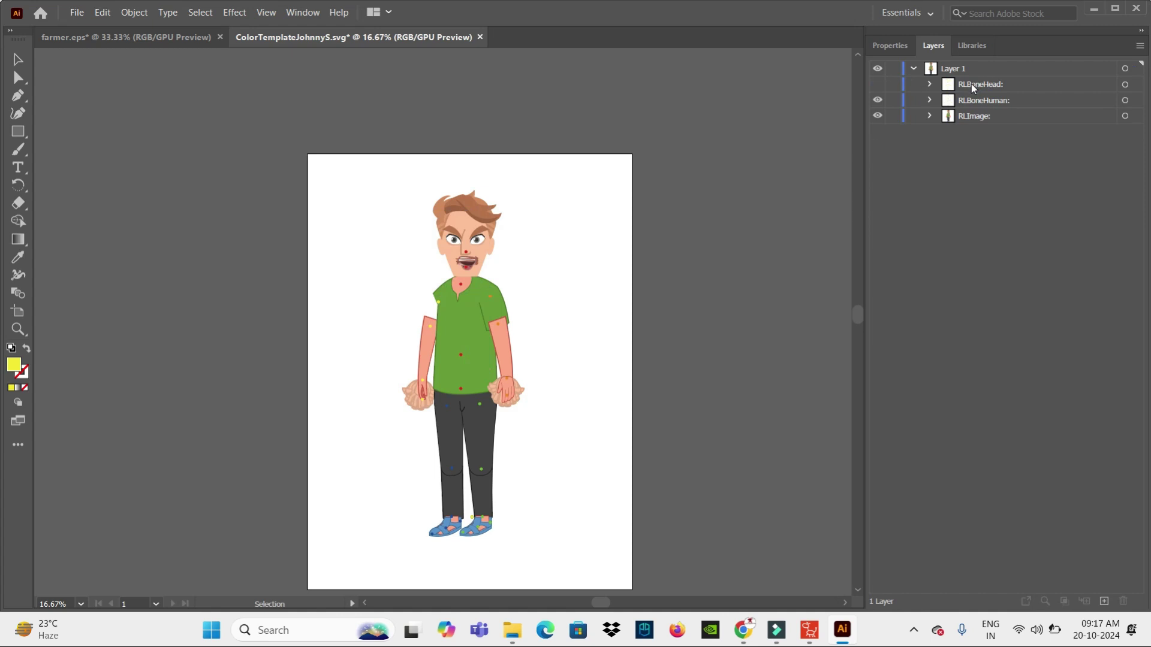
click(929, 116)
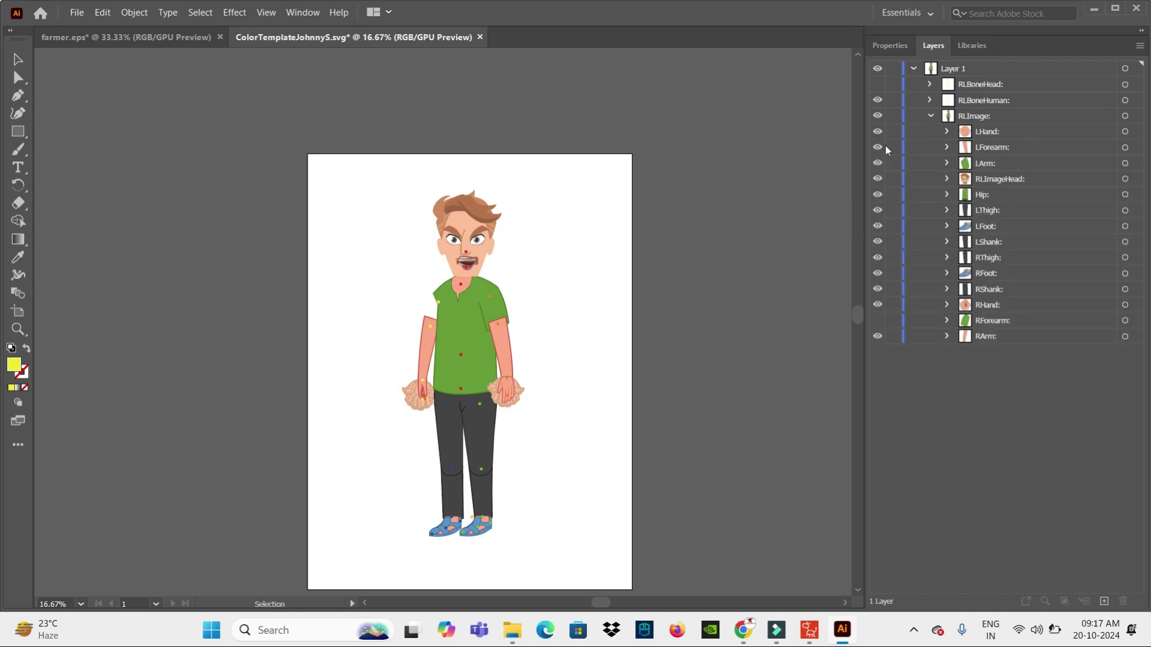
click(878, 320)
click(73, 13)
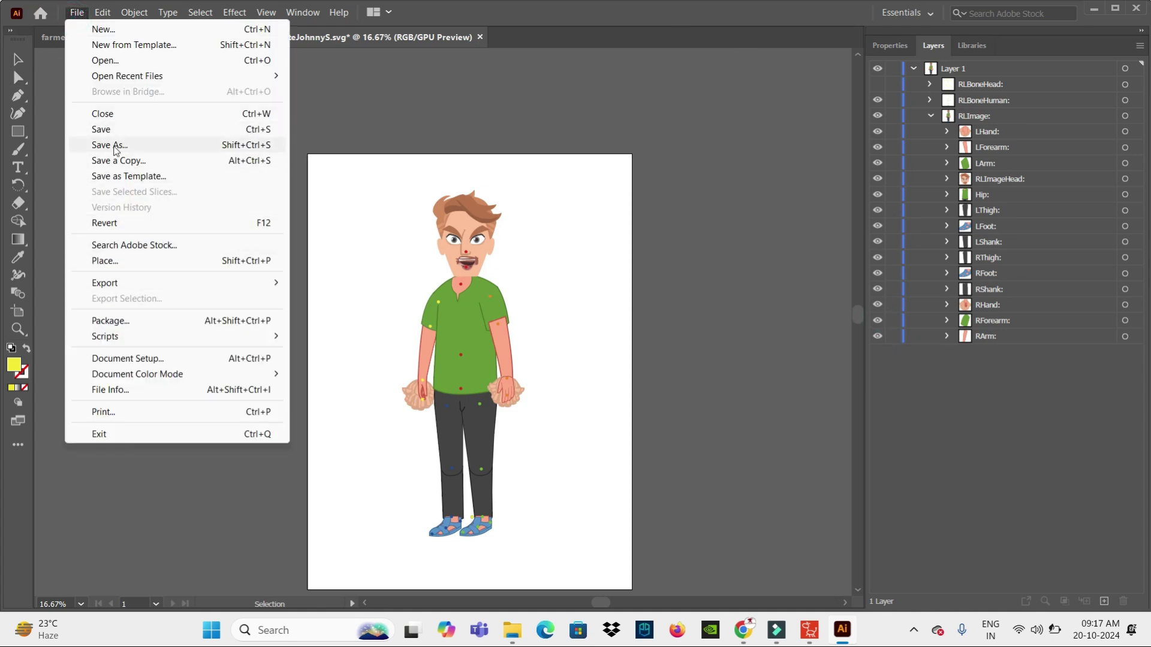
click(107, 128)
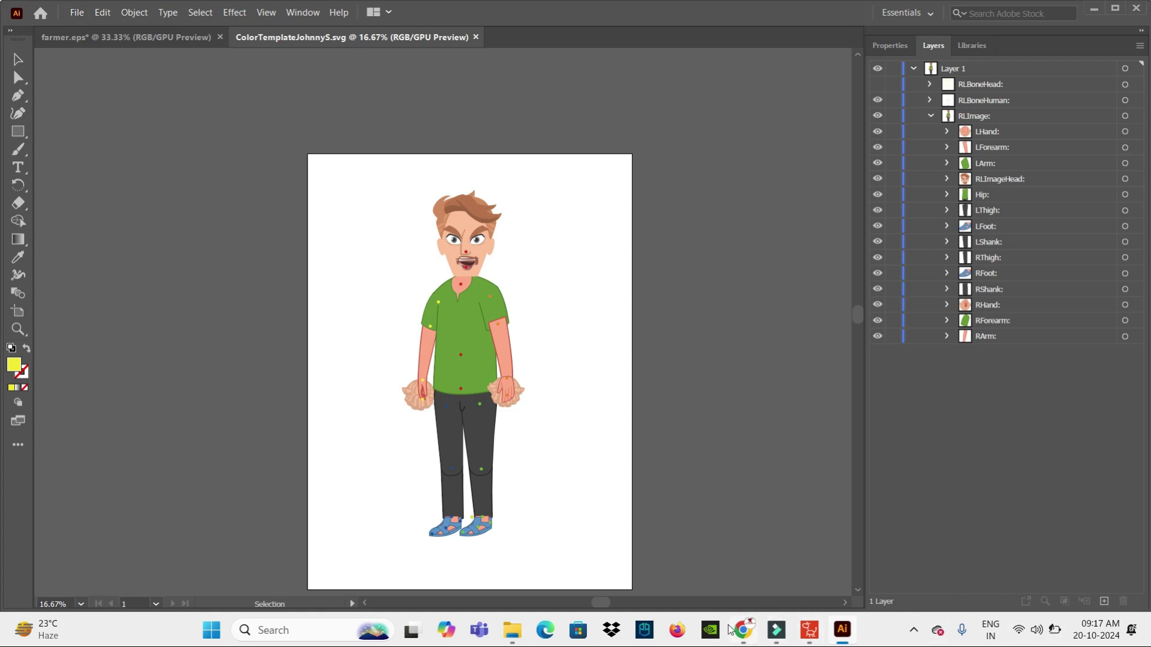
Return to Cartoon Animator 5 and zoom in on the updated, boned farmer character
click(1093, 9)
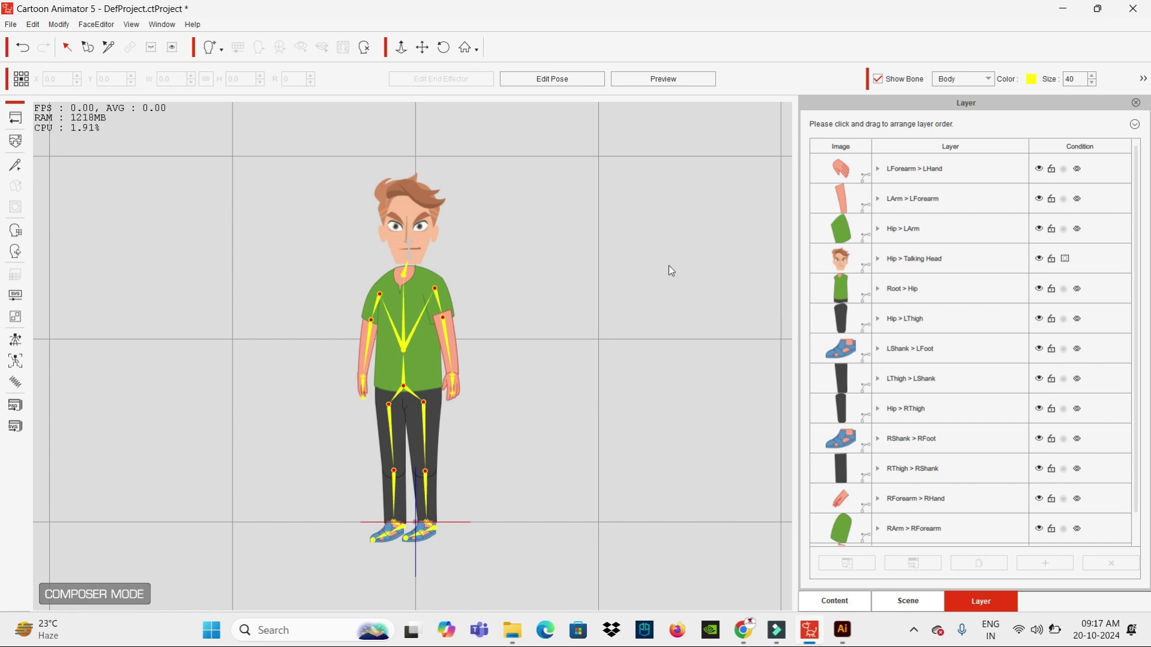
click(841, 629)
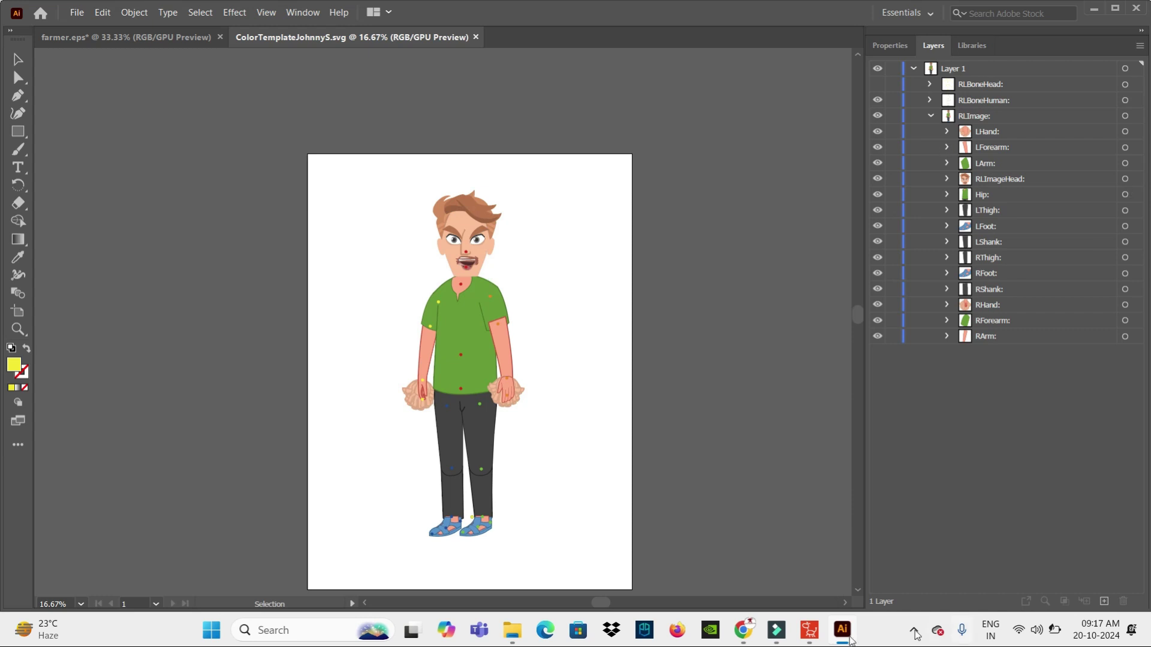
mouse_move(808, 630)
click(796, 596)
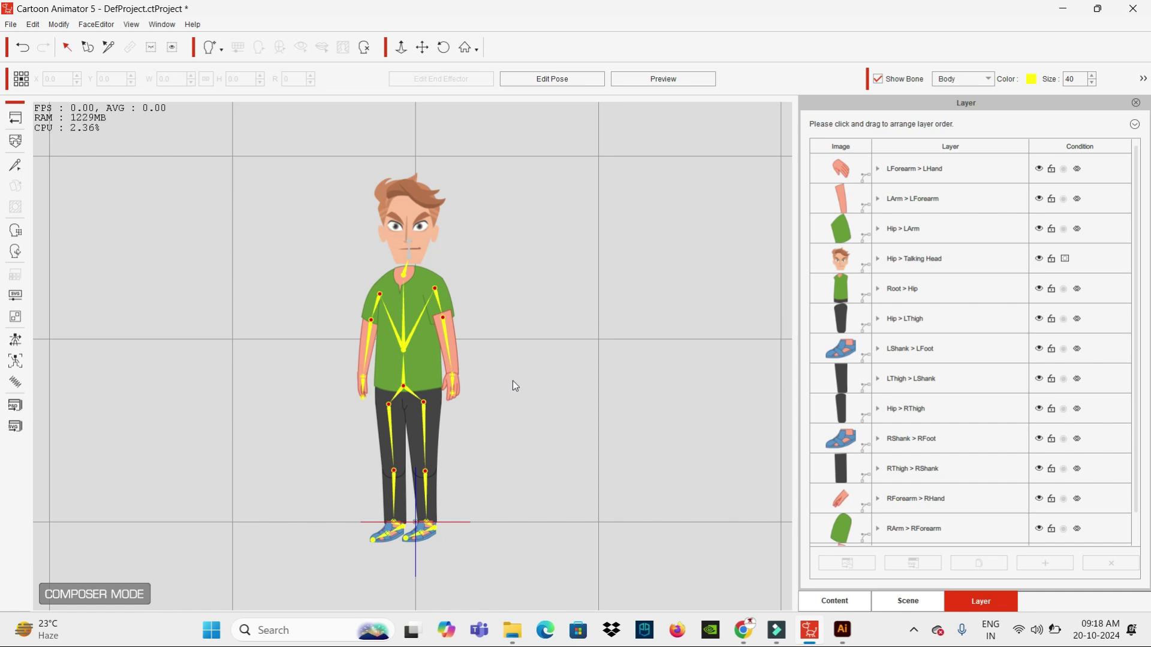
scroll(528, 360, up, 2)
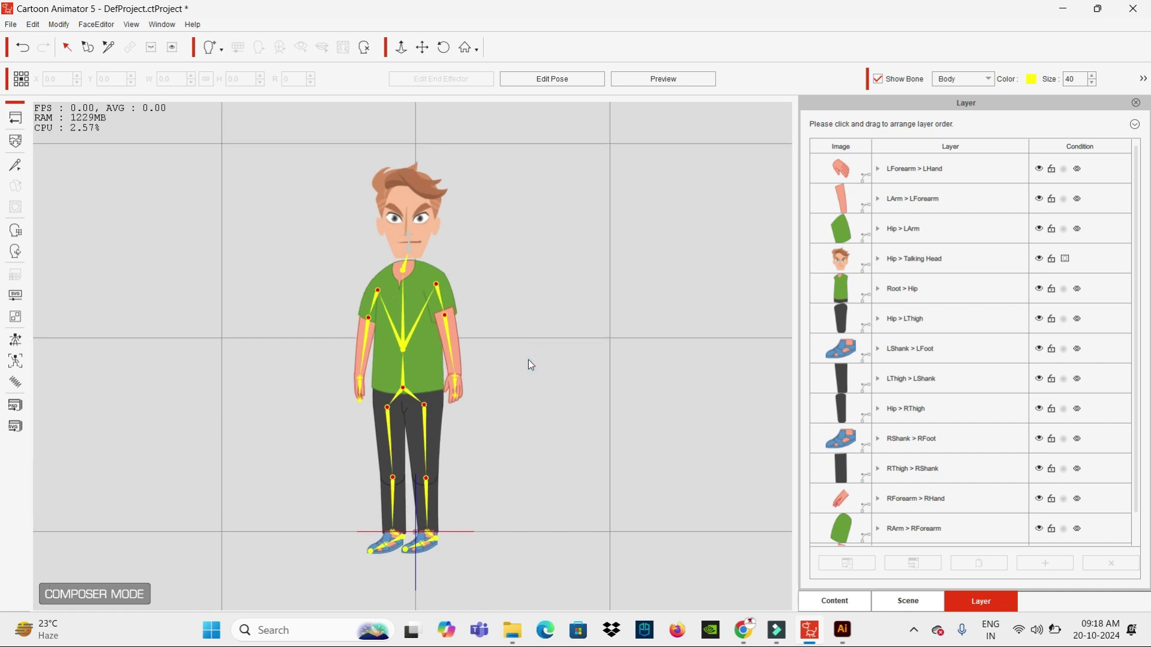
scroll(527, 359, up, 1)
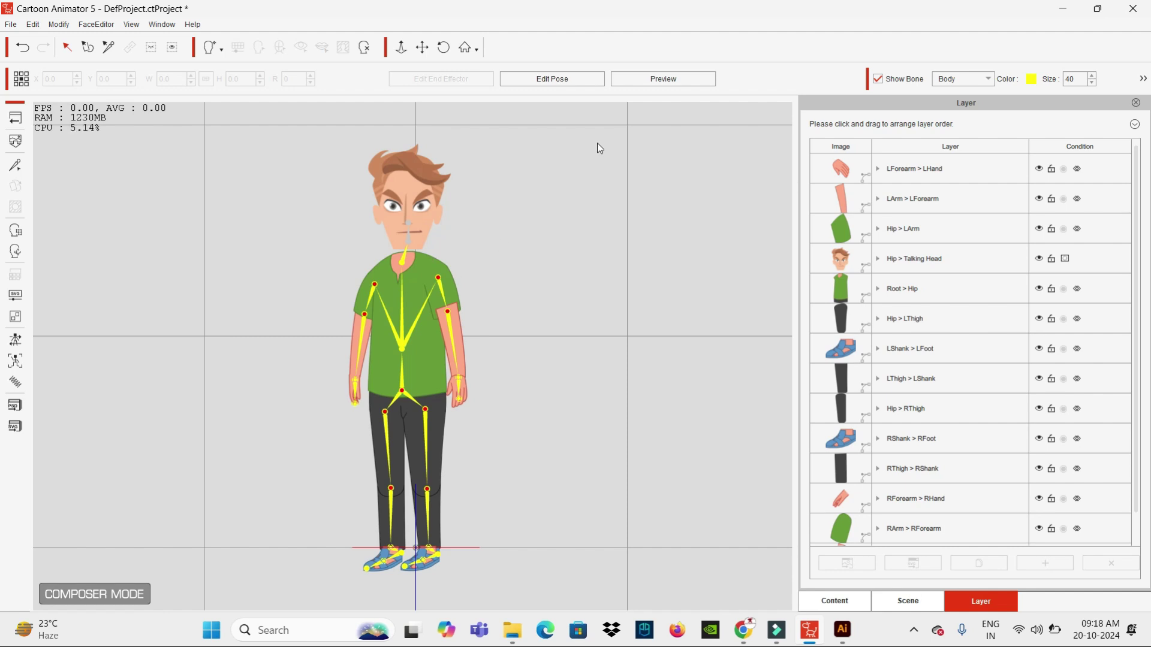
In Preview, drag the left and right hands to test the arm bones
click(659, 78)
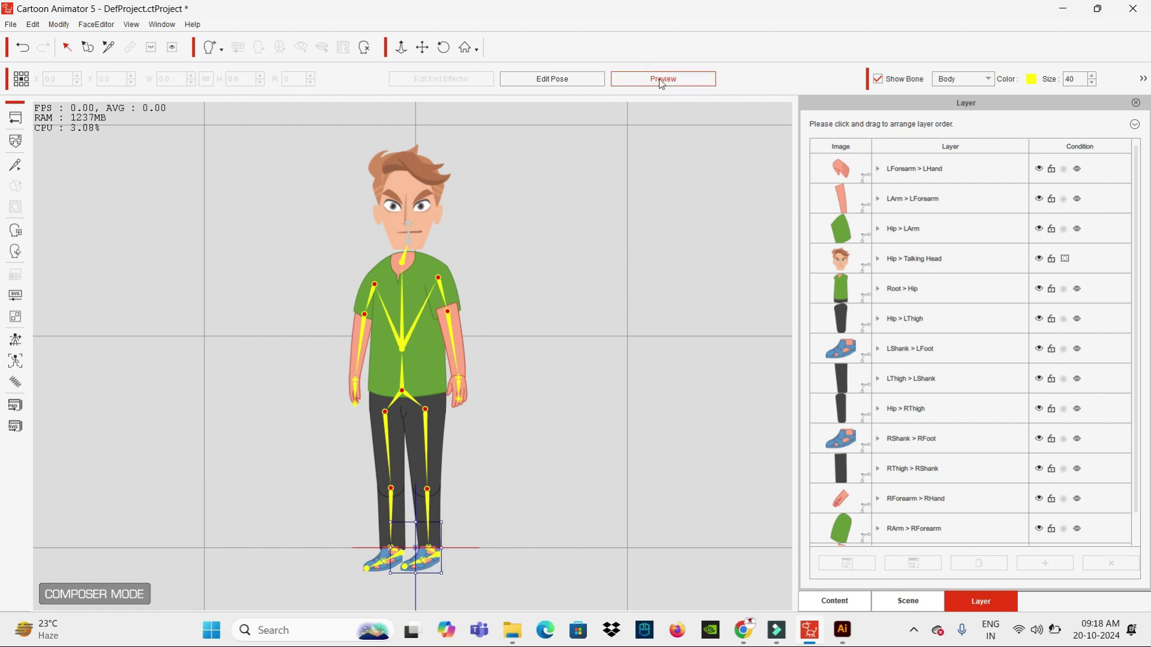
click(460, 381)
mouse_move(461, 382)
mouse_down()
mouse_move(380, 308)
mouse_move(442, 258)
mouse_move(514, 288)
mouse_move(442, 211)
mouse_move(367, 354)
mouse_up()
drag(375, 451, 470, 432)
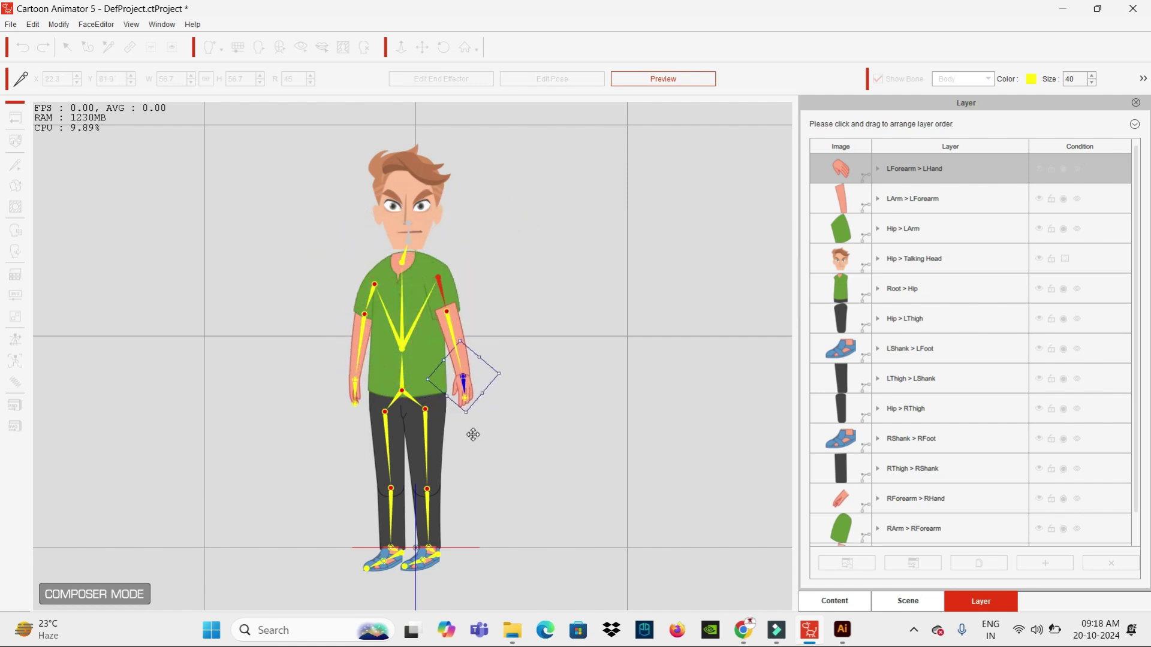
click(356, 382)
mouse_move(355, 382)
mouse_down()
mouse_move(337, 312)
mouse_move(335, 379)
mouse_move(314, 375)
mouse_move(326, 352)
mouse_move(289, 353)
mouse_move(304, 329)
mouse_move(290, 344)
mouse_move(335, 378)
mouse_up()
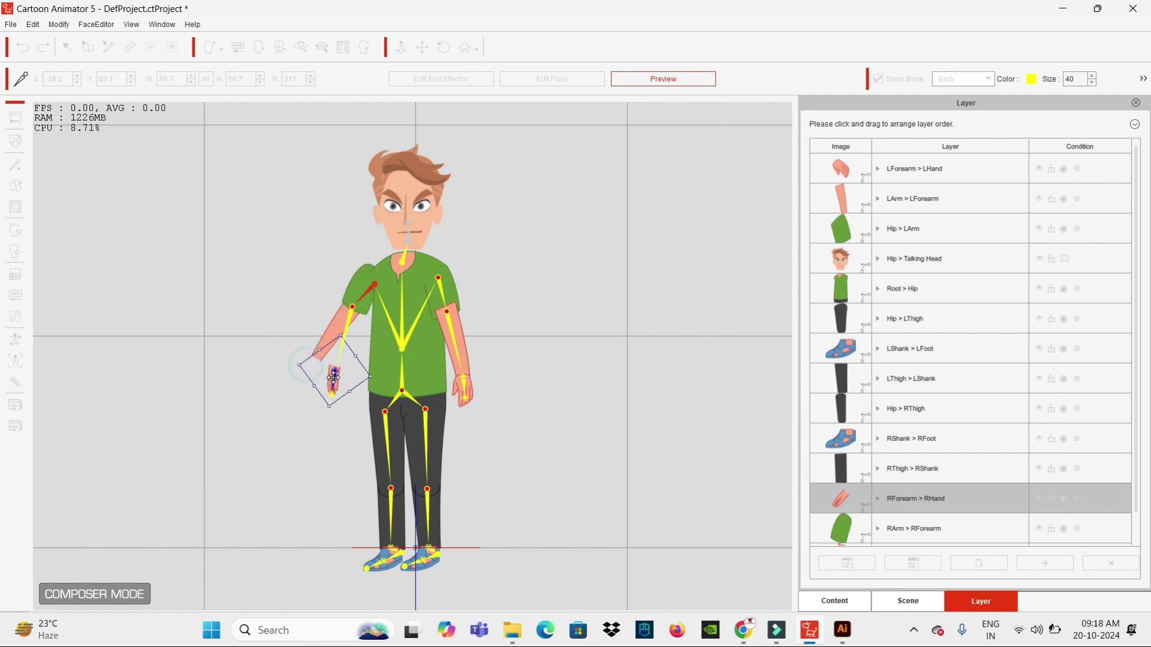
Drag the right and left feet to test that both legs bend
mouse_move(392, 548)
mouse_down()
mouse_move(383, 556)
mouse_move(411, 527)
mouse_move(329, 470)
mouse_move(375, 433)
mouse_move(385, 459)
mouse_move(296, 398)
mouse_move(342, 398)
mouse_move(330, 423)
mouse_up()
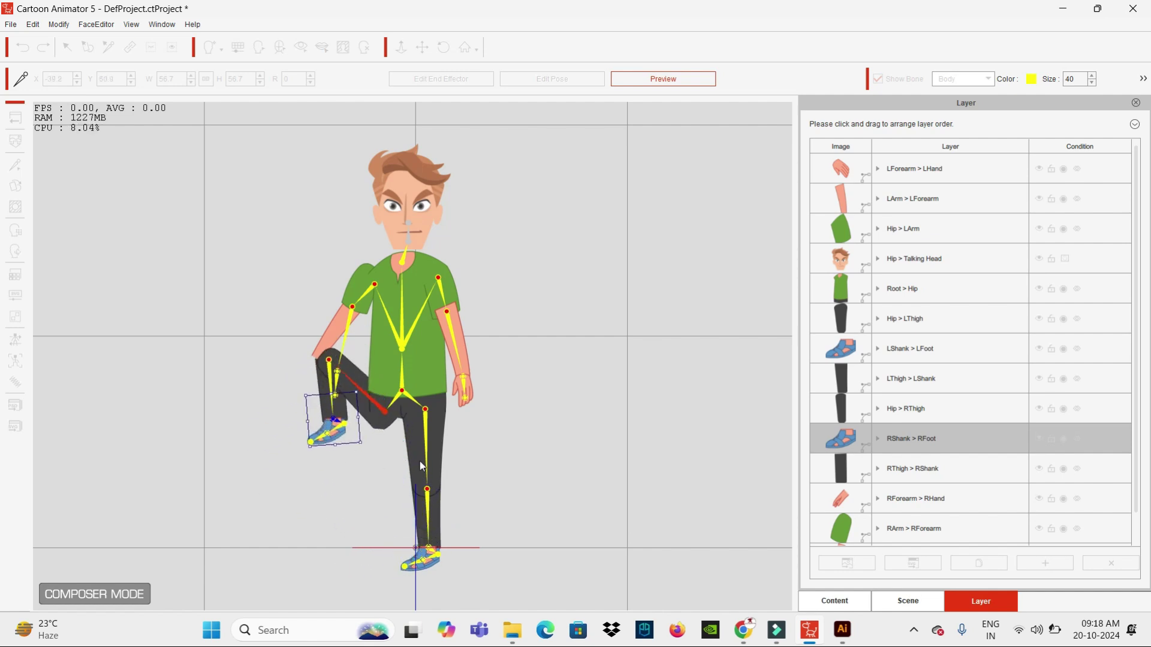
key(Escape)
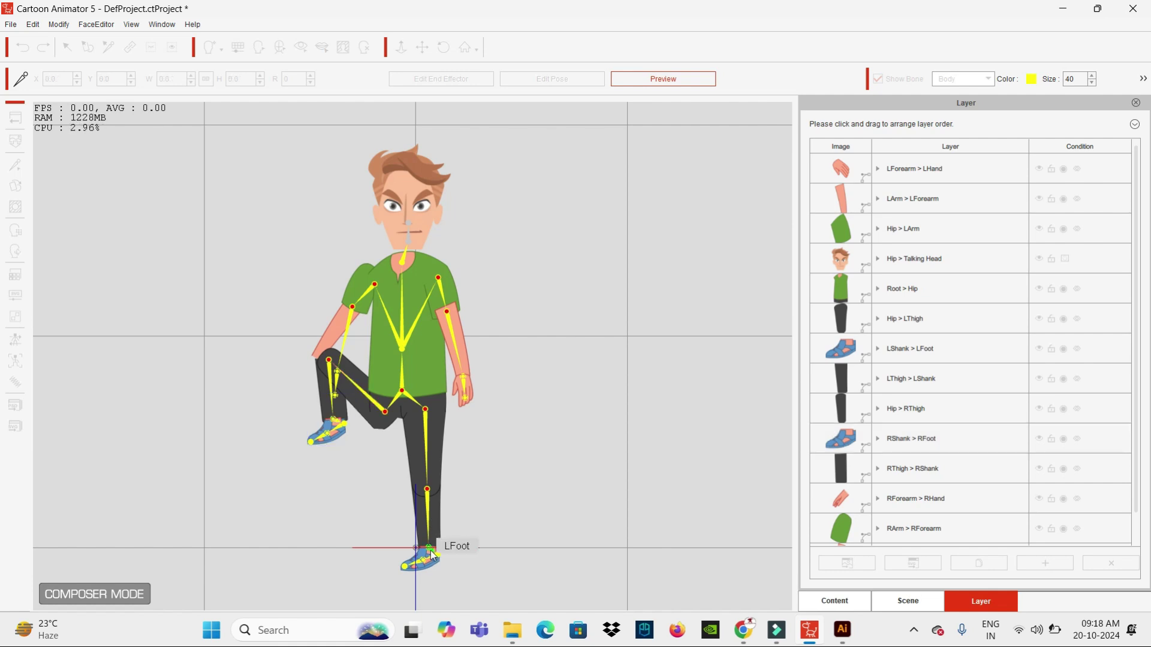
click(432, 554)
mouse_move(432, 554)
mouse_down()
mouse_move(425, 491)
mouse_move(440, 402)
mouse_up()
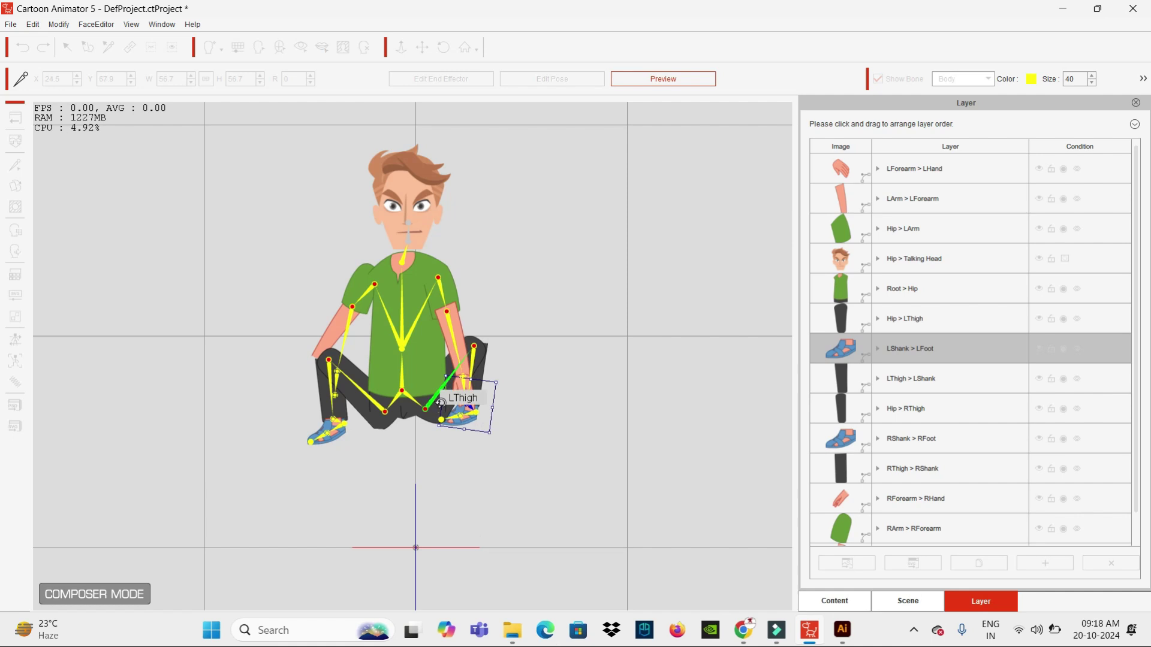
Tilt the torso, rotate the whole body at the hip, then exit Preview to the default pose
click(410, 351)
mouse_move(388, 319)
mouse_down()
mouse_move(434, 329)
mouse_move(410, 383)
mouse_up()
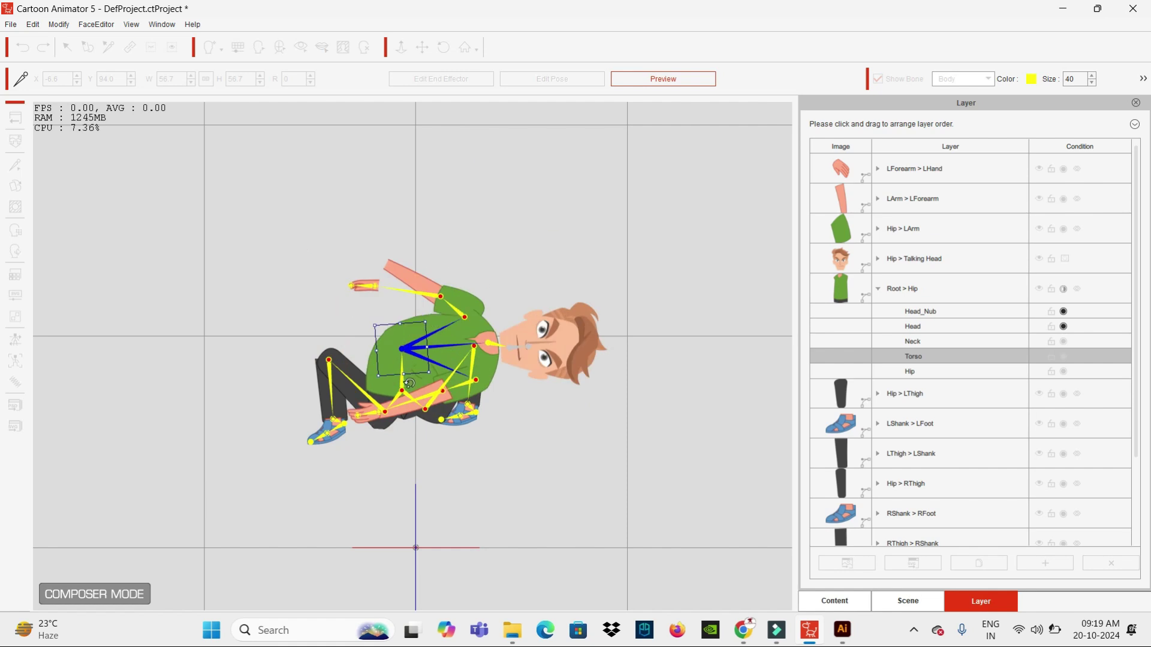
click(401, 367)
drag(401, 366, 401, 365)
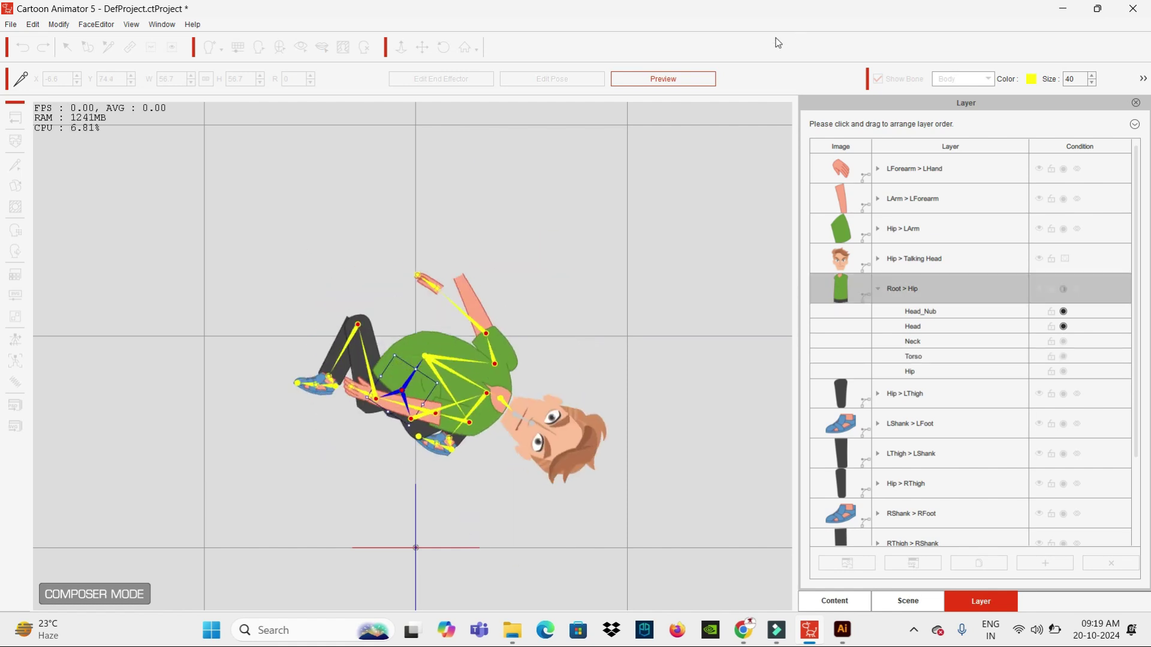
click(663, 79)
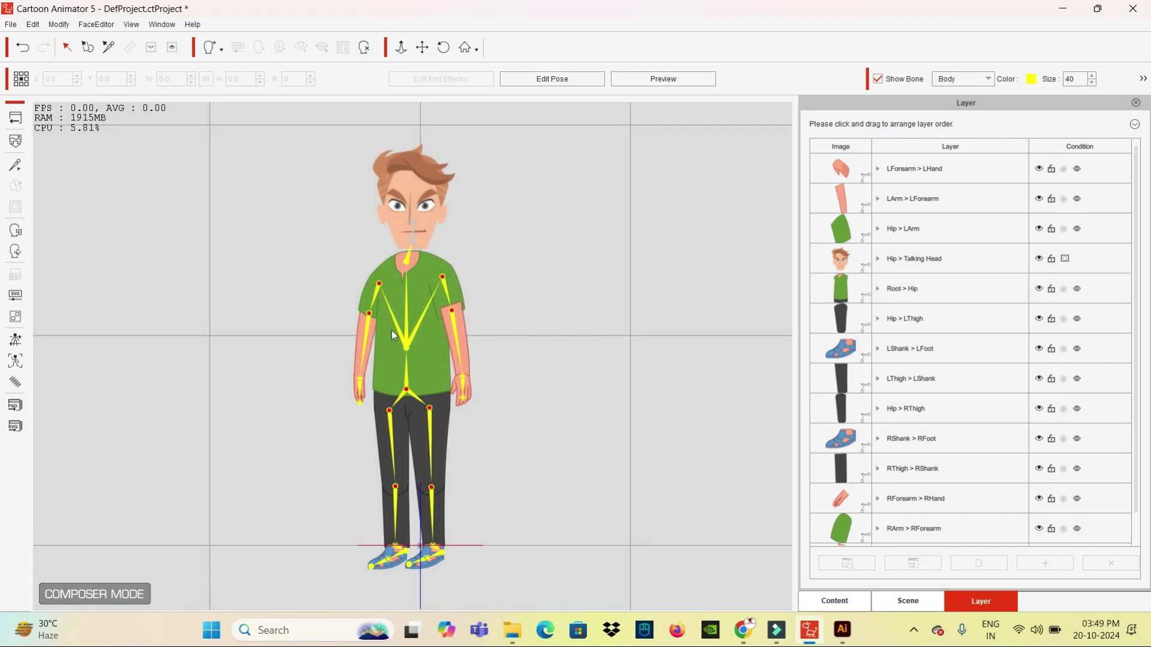
click(842, 629)
click(77, 14)
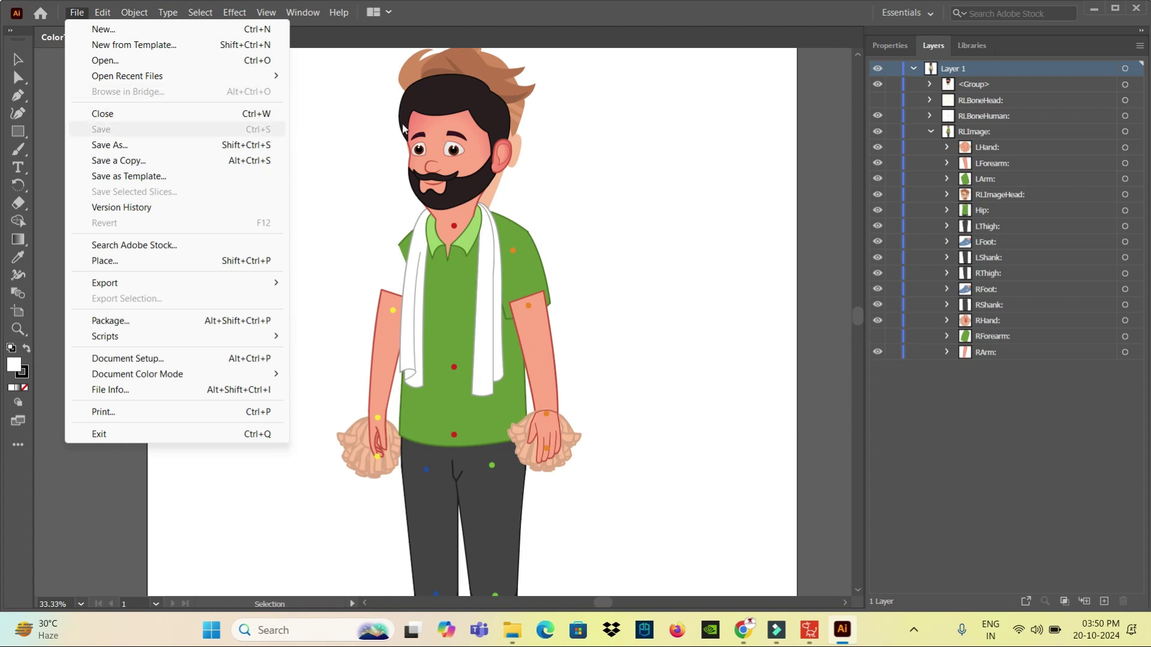
key(Escape)
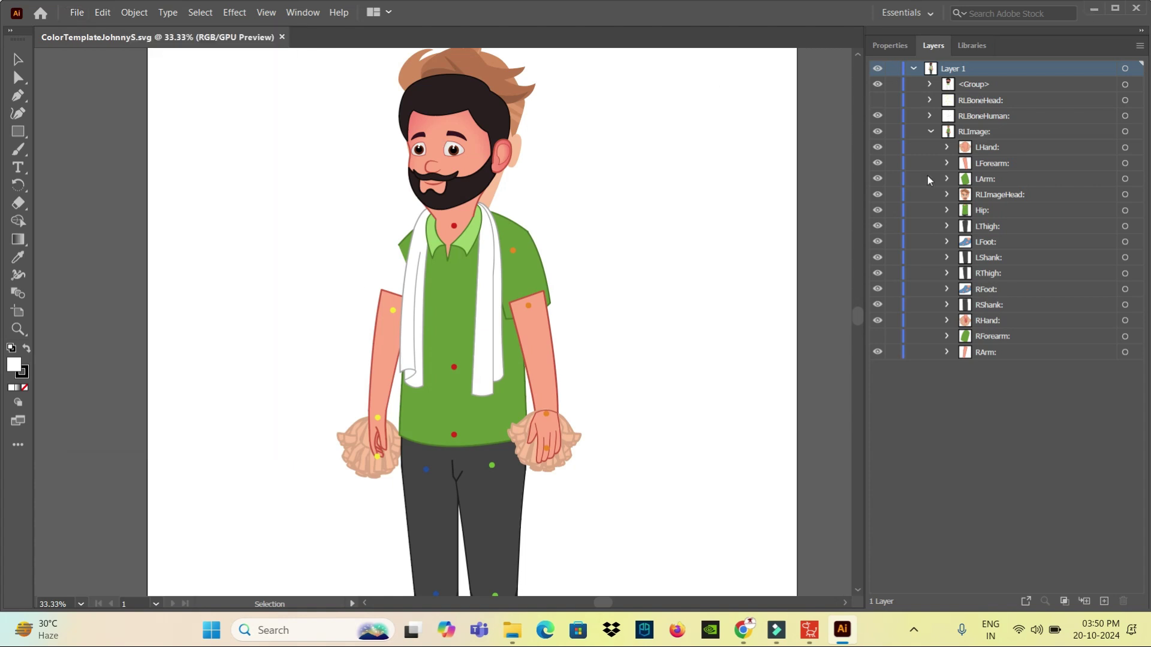
click(809, 628)
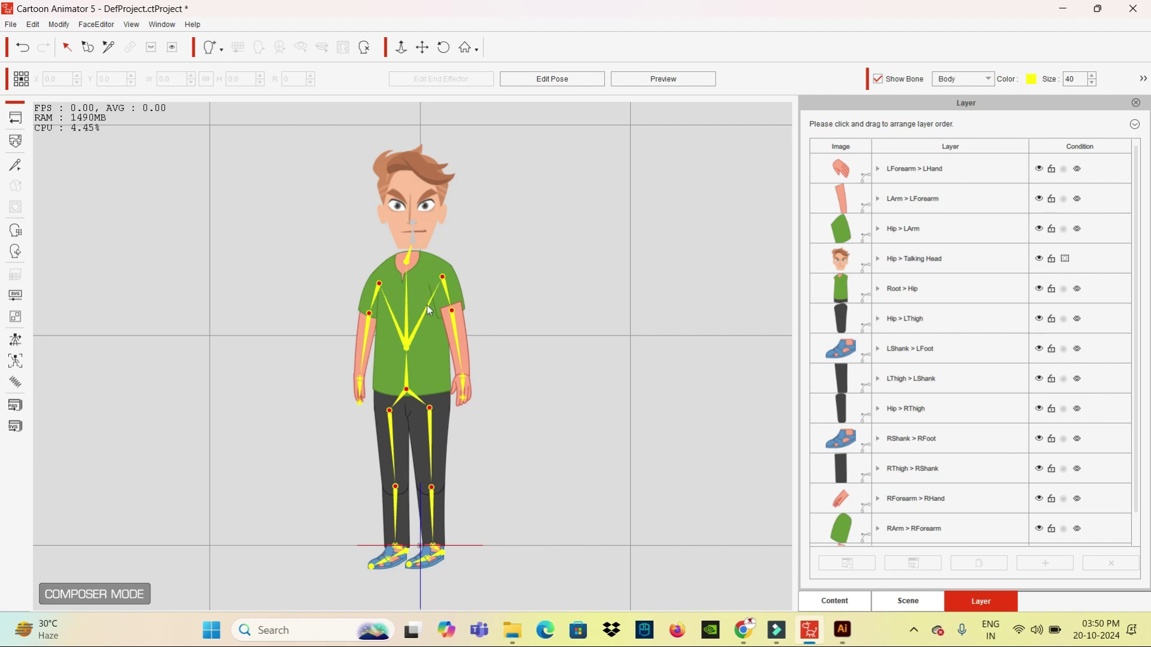
click(842, 629)
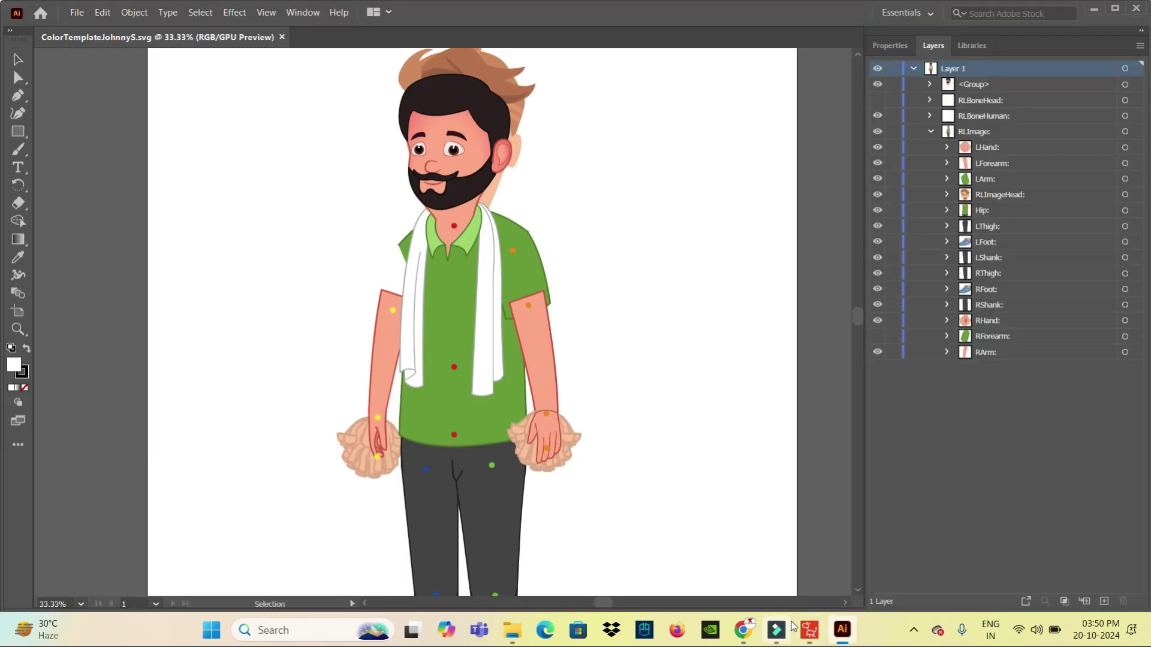
click(809, 630)
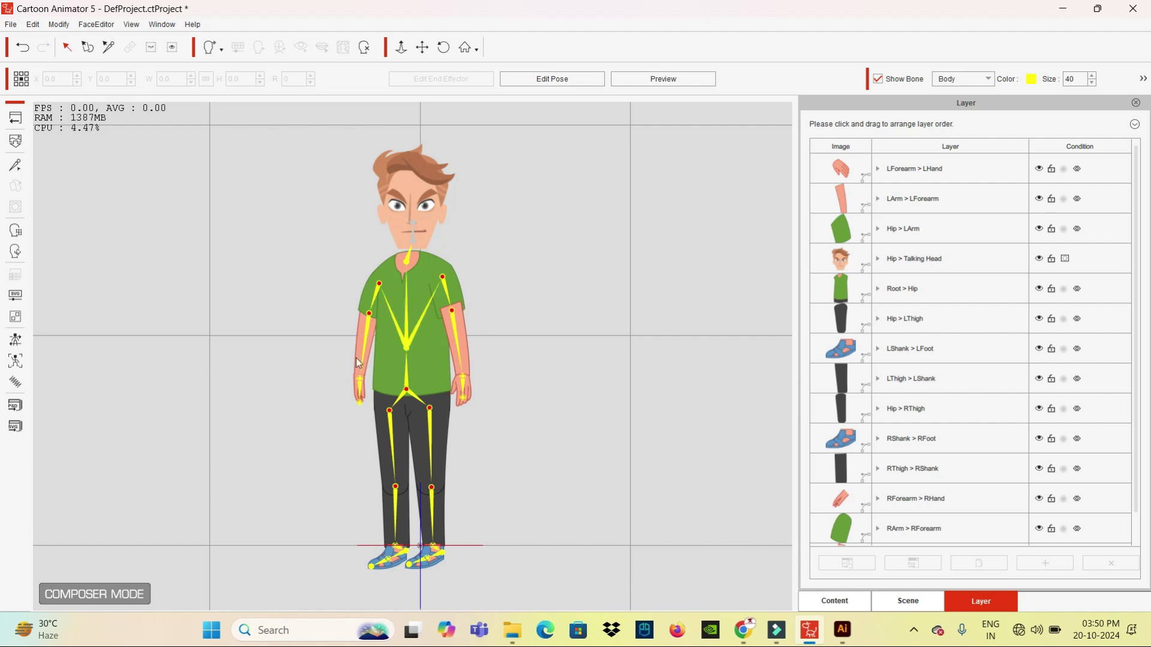
click(15, 427)
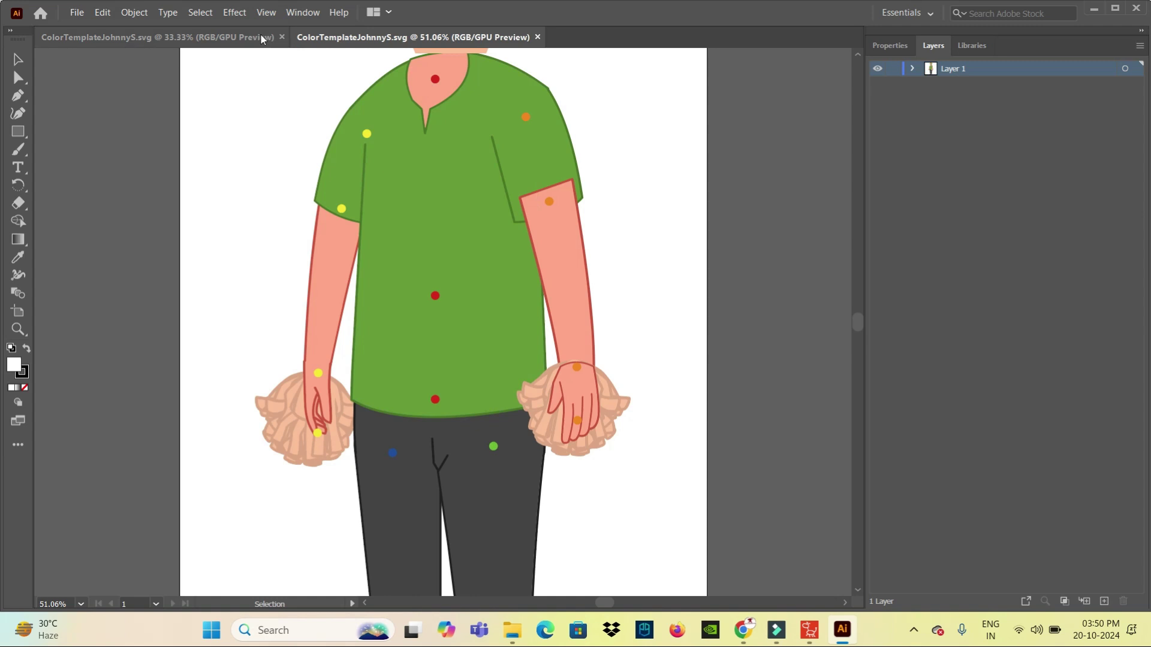
click(260, 37)
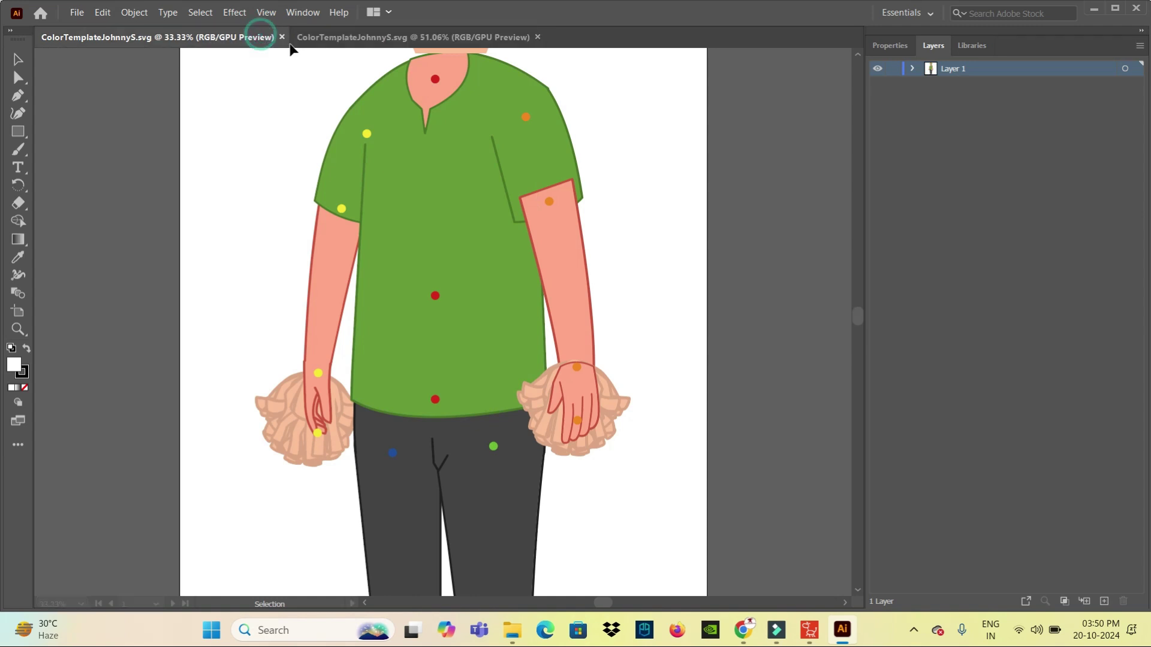
click(420, 37)
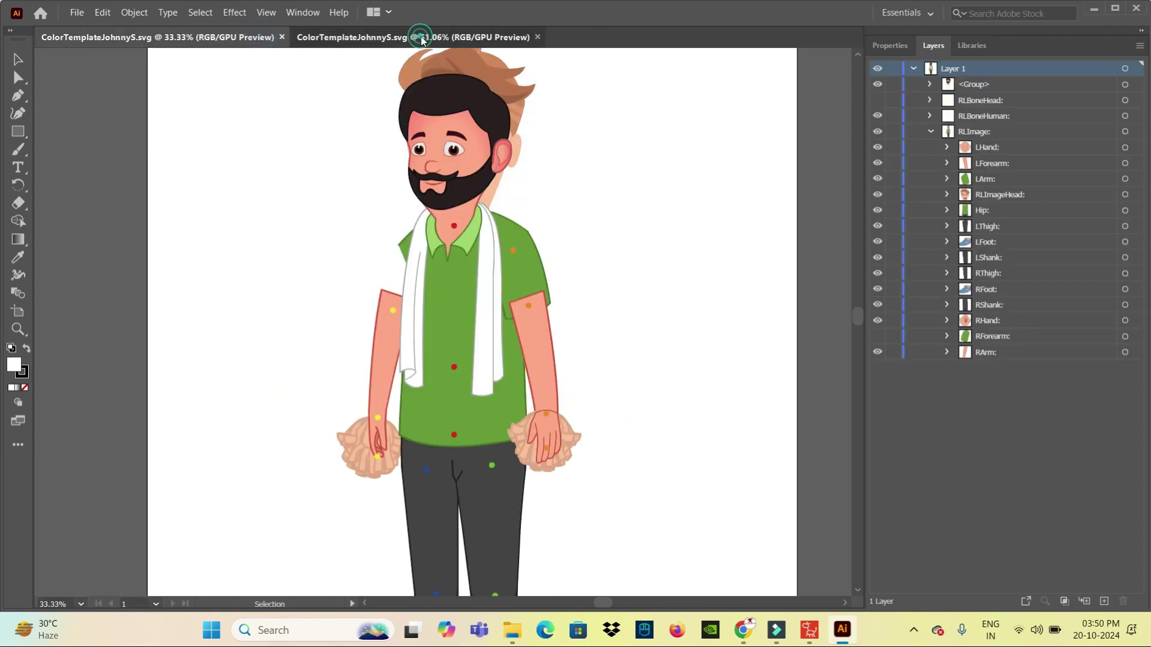
click(258, 37)
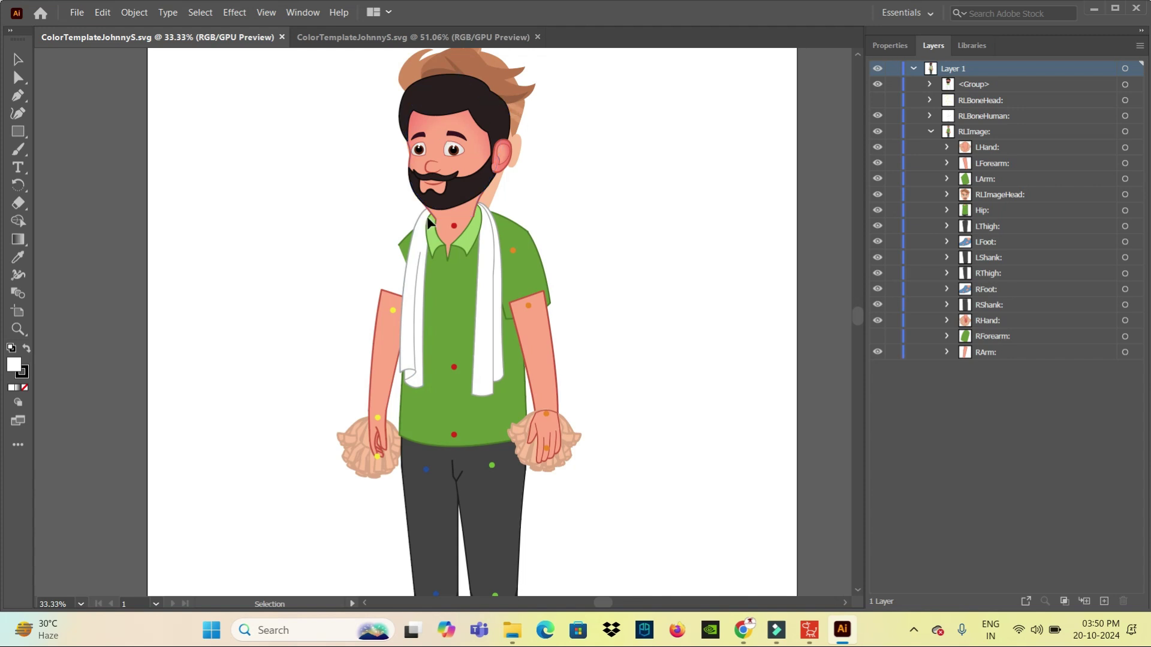
mouse_move(808, 631)
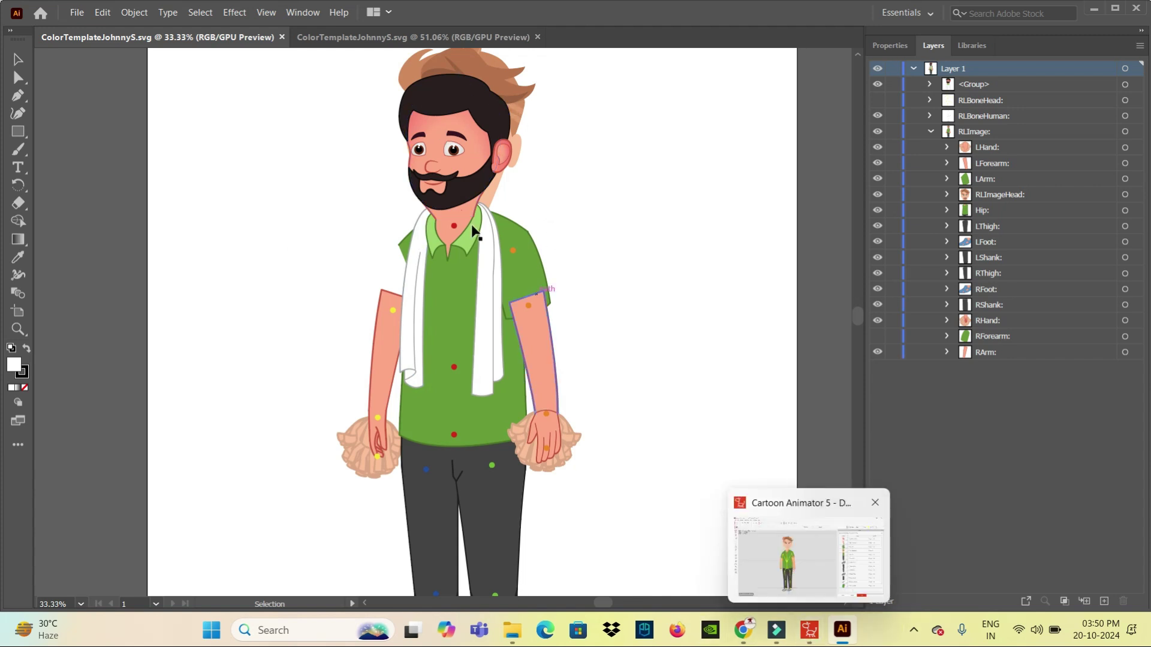
click(464, 37)
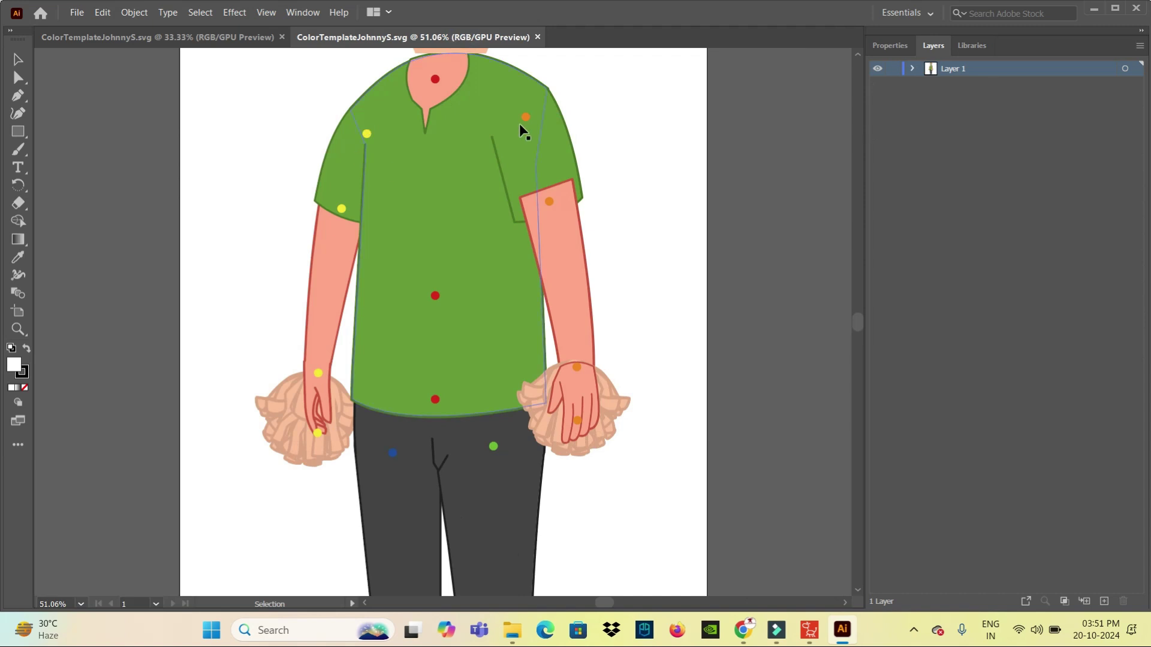
scroll(526, 336, up, 1)
scroll(523, 338, up, 1)
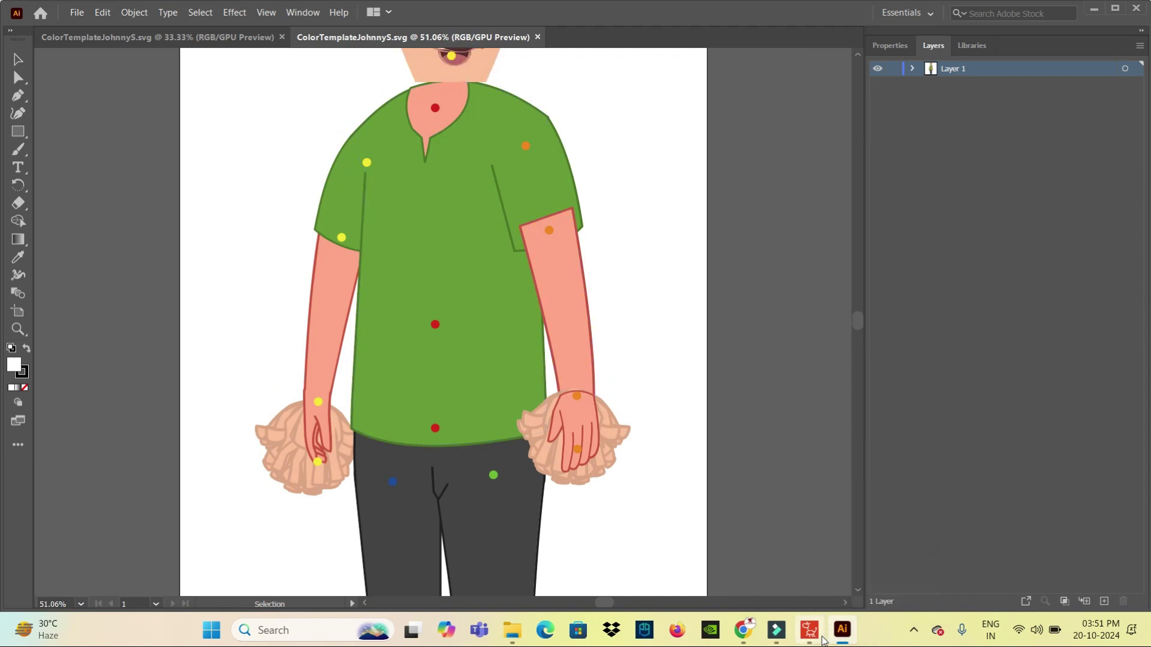
click(538, 37)
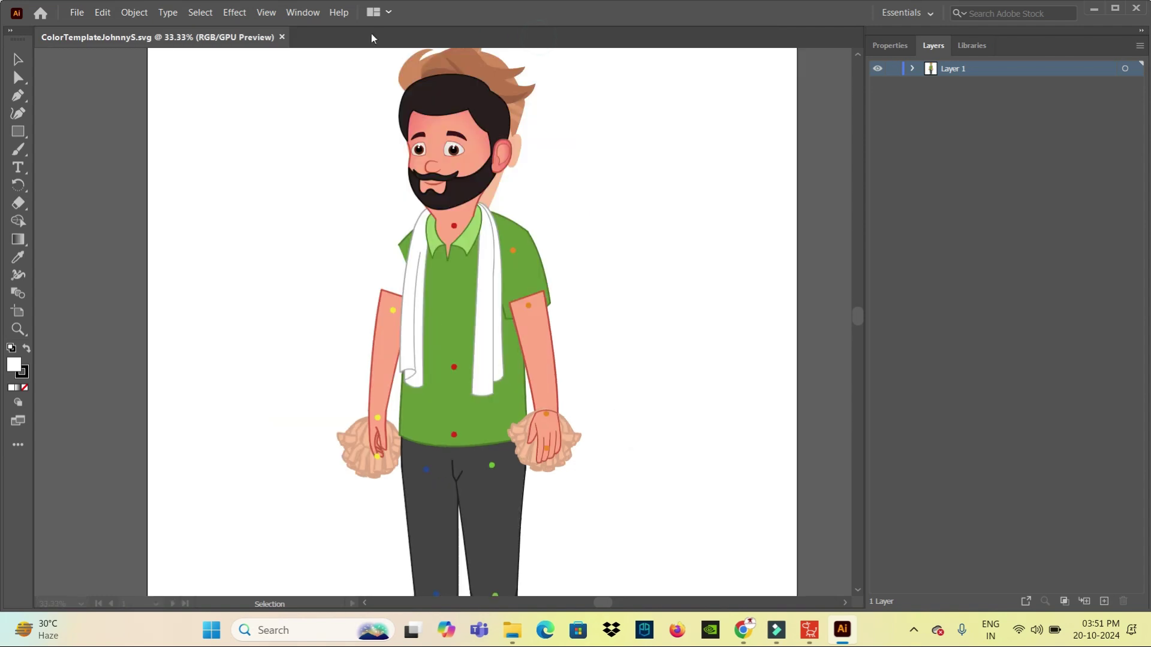
mouse_move(667, 428)
mouse_down()
mouse_move(672, 341)
mouse_move(660, 379)
mouse_up()
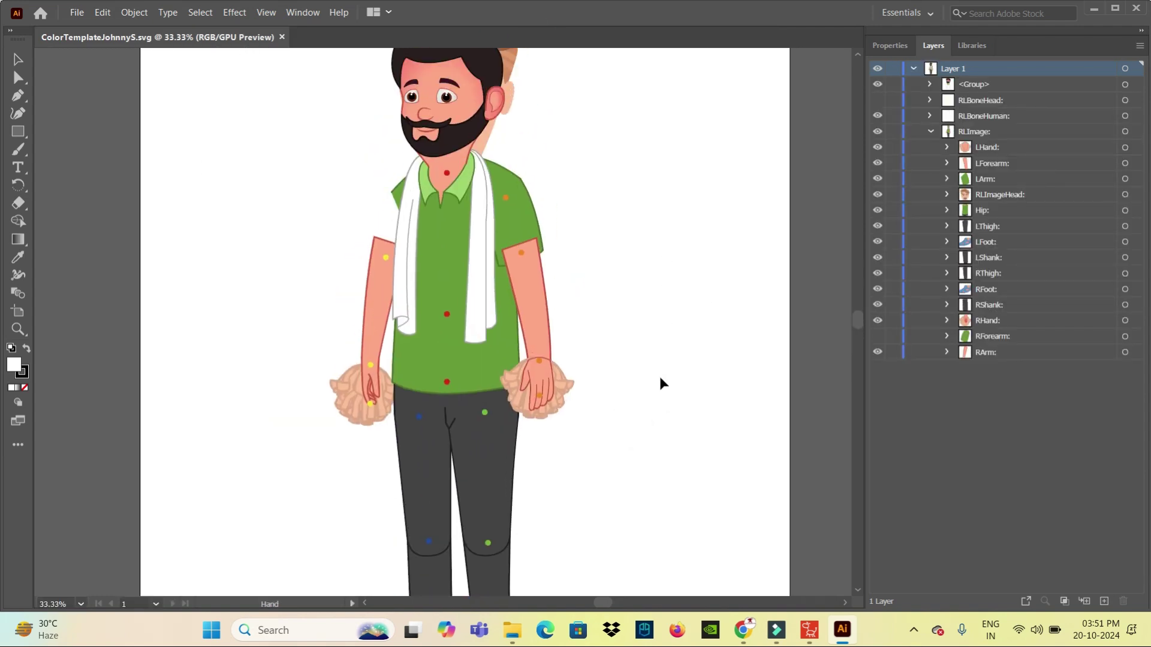
key(ctrl+plus)
key(ctrl+plus)
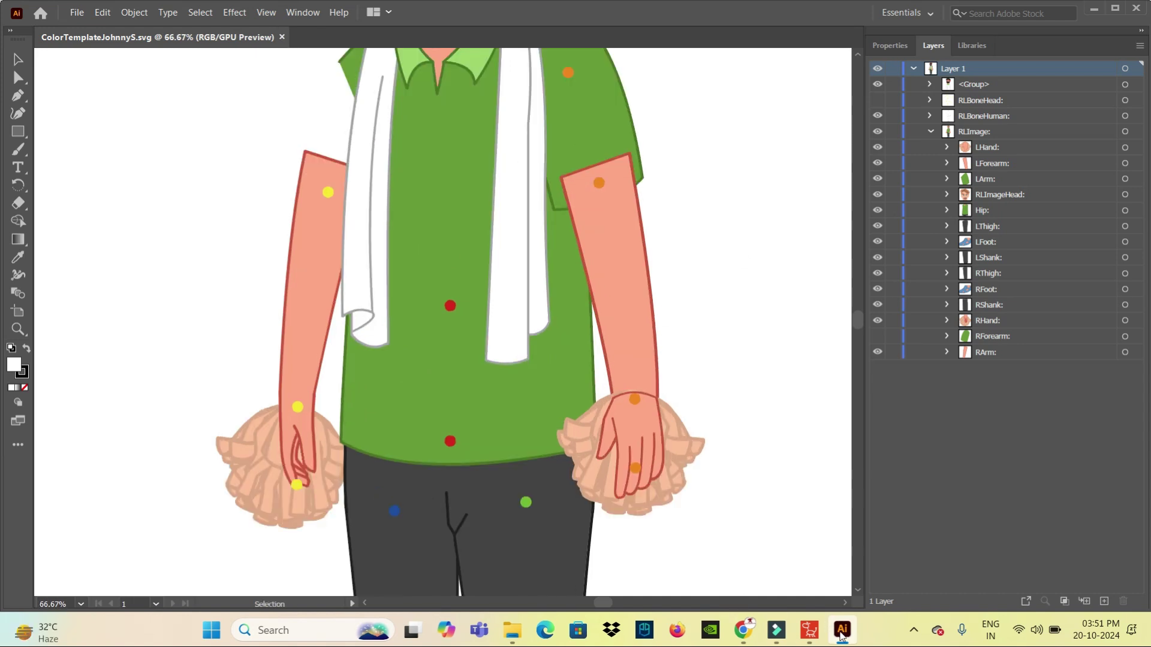
click(809, 630)
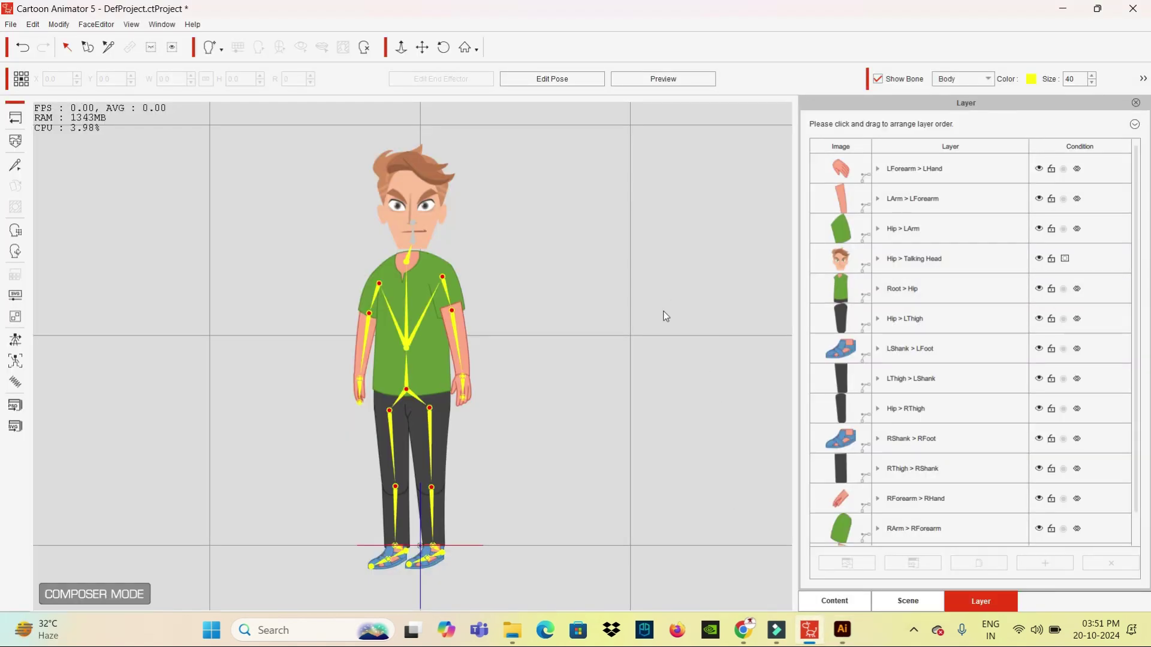
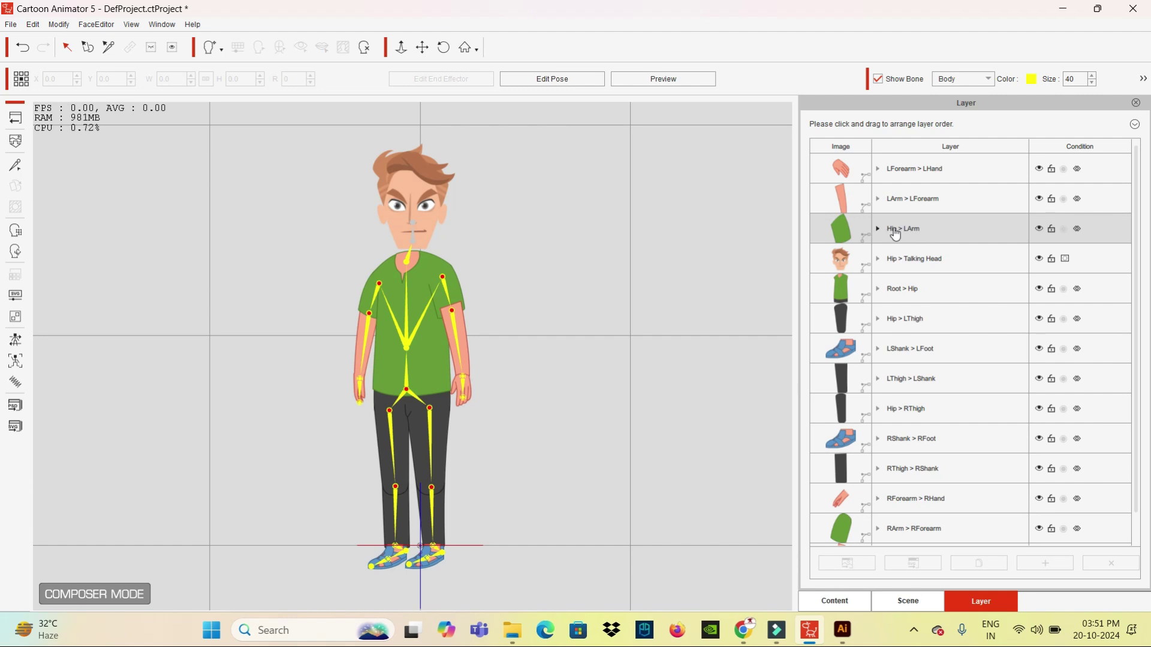
Move the Hip > LArm layer to the top of the Cartoon Animator layer order, then return to Illustrator
drag(893, 230, 909, 153)
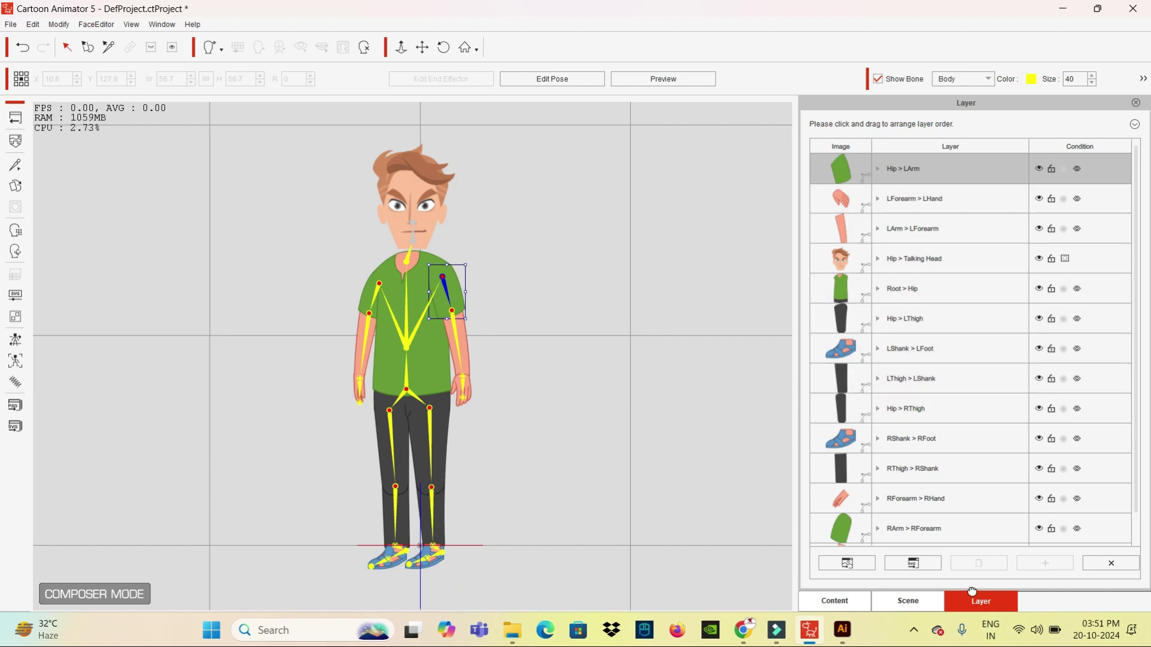
scroll(1135, 352, down, 1)
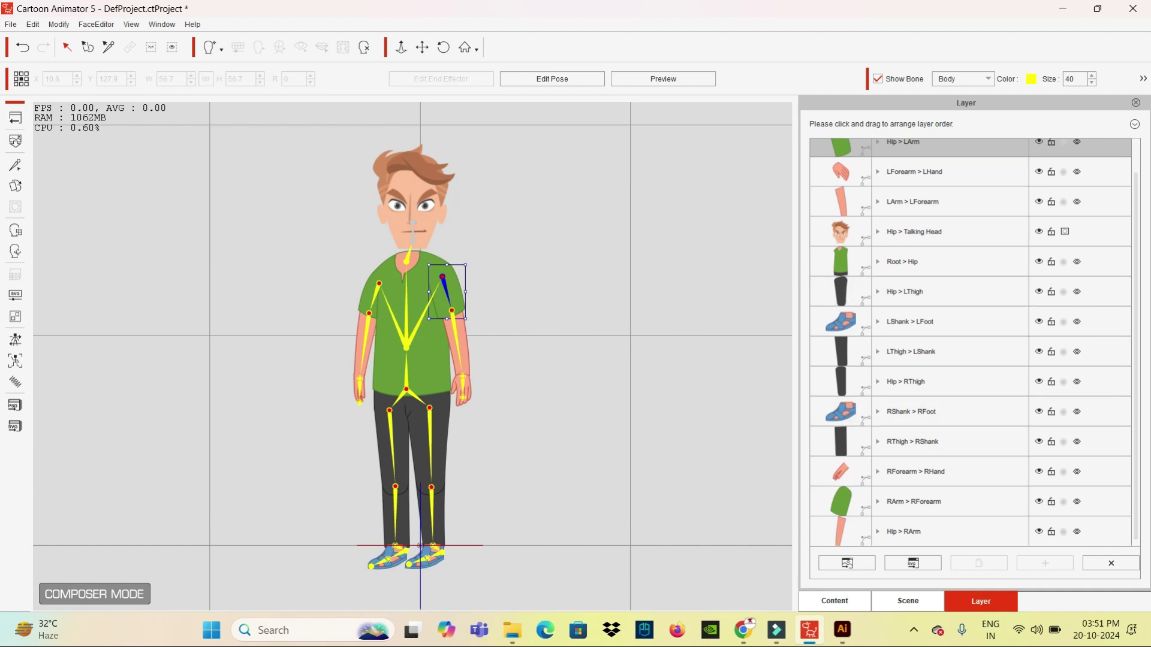
click(842, 629)
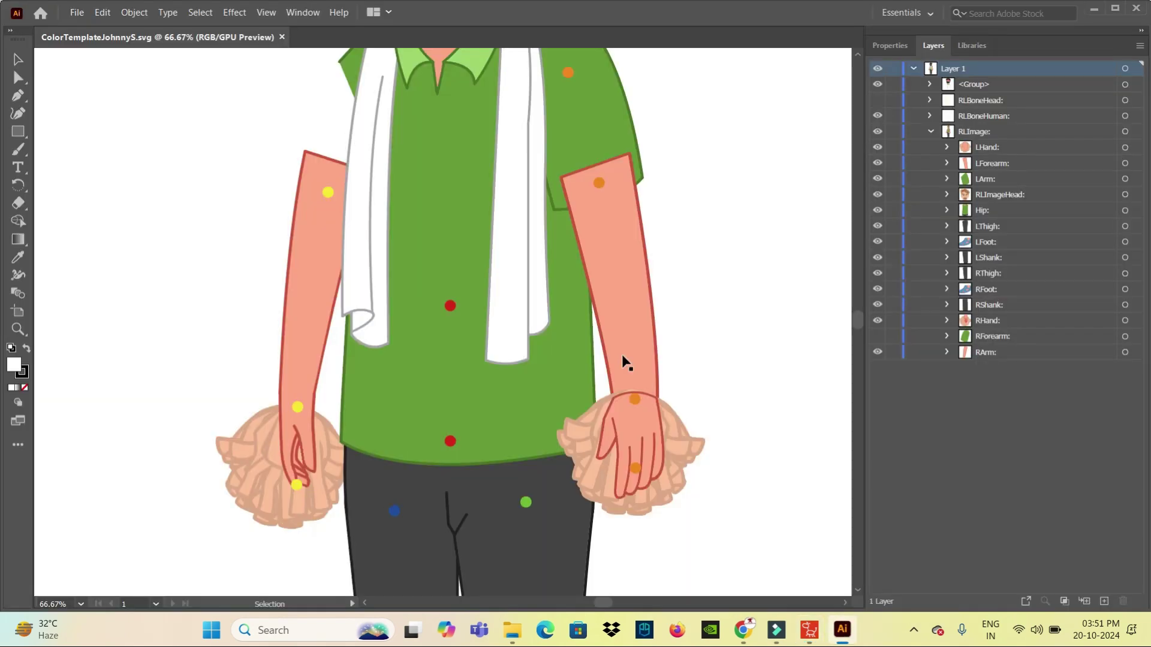
Zoom the arms to 100% and show the RForearm layer again, then return to Cartoon Animator
key(a)
scroll(668, 246, up, 3)
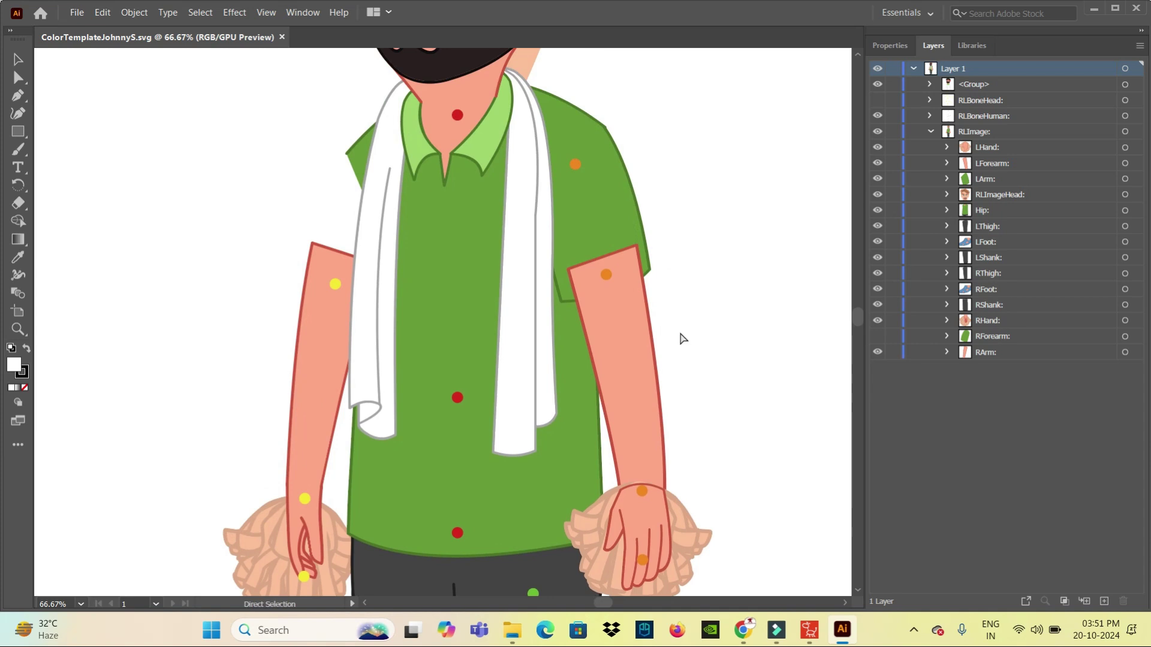
key(ctrl+1)
key(v)
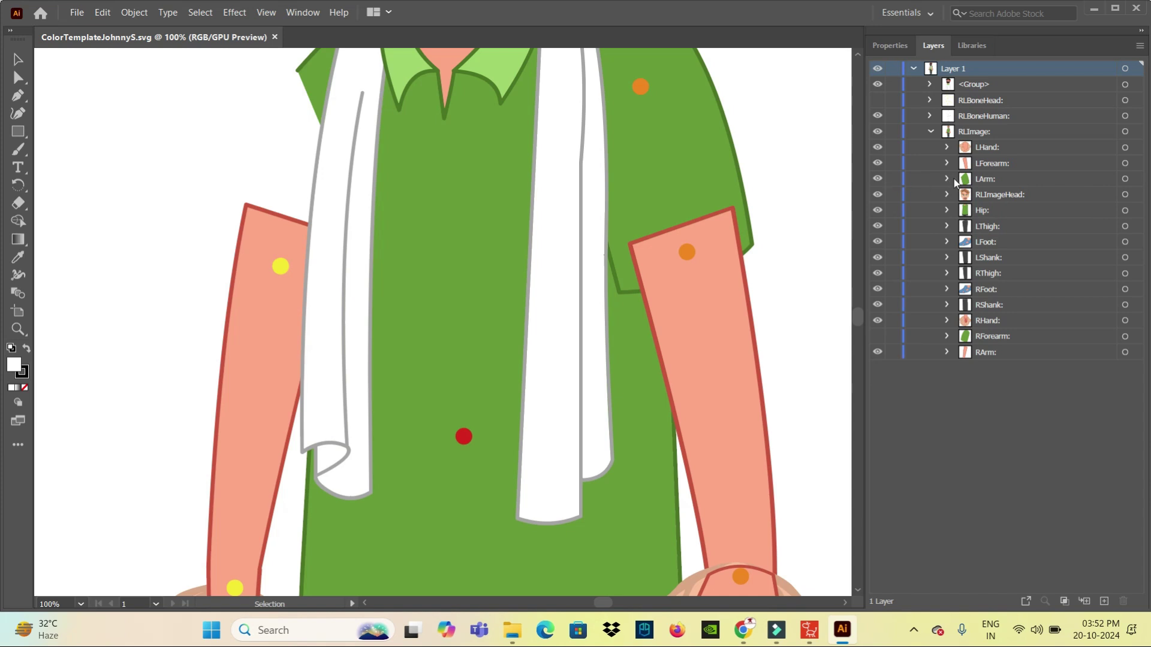
click(878, 336)
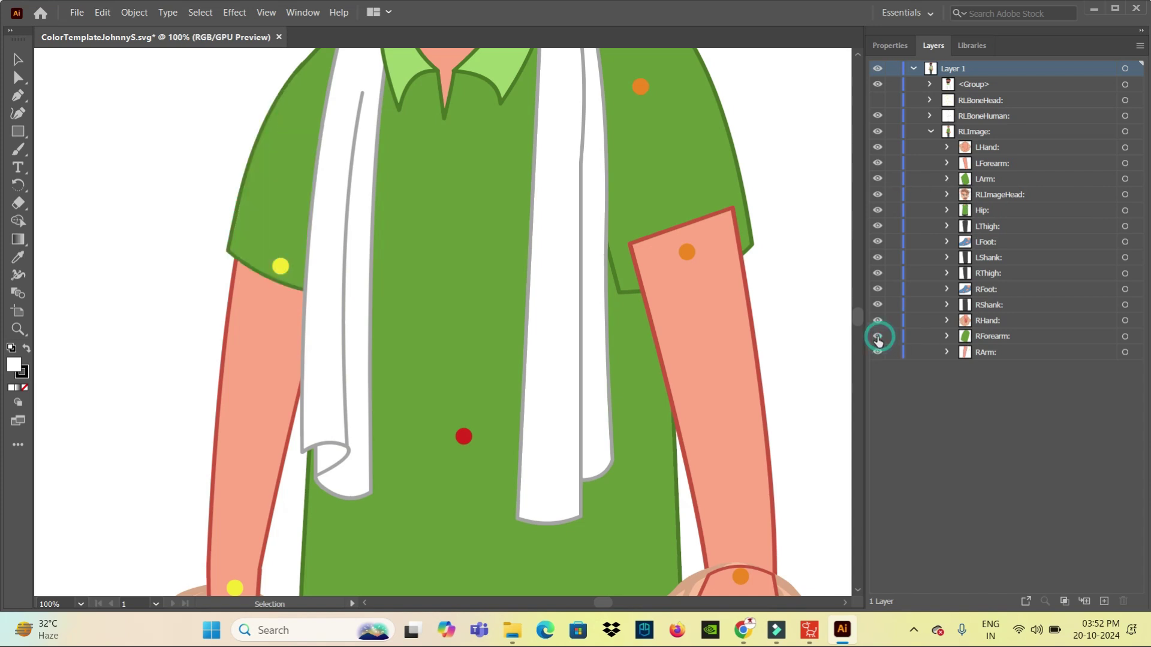
scroll(686, 249, up, 3)
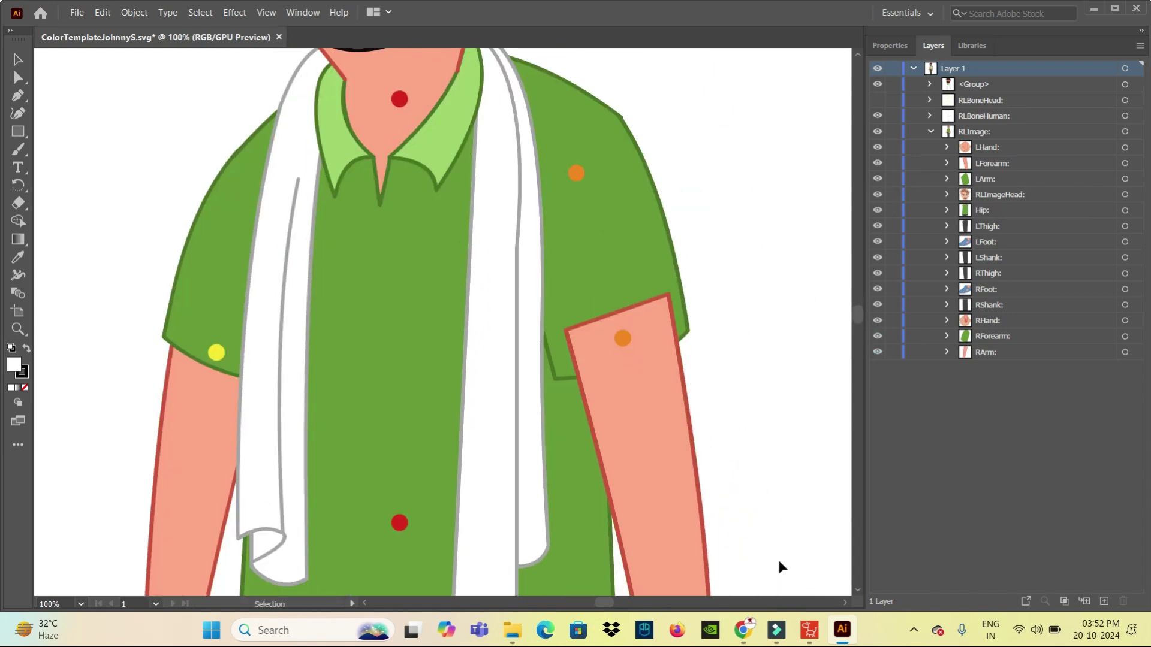
click(810, 629)
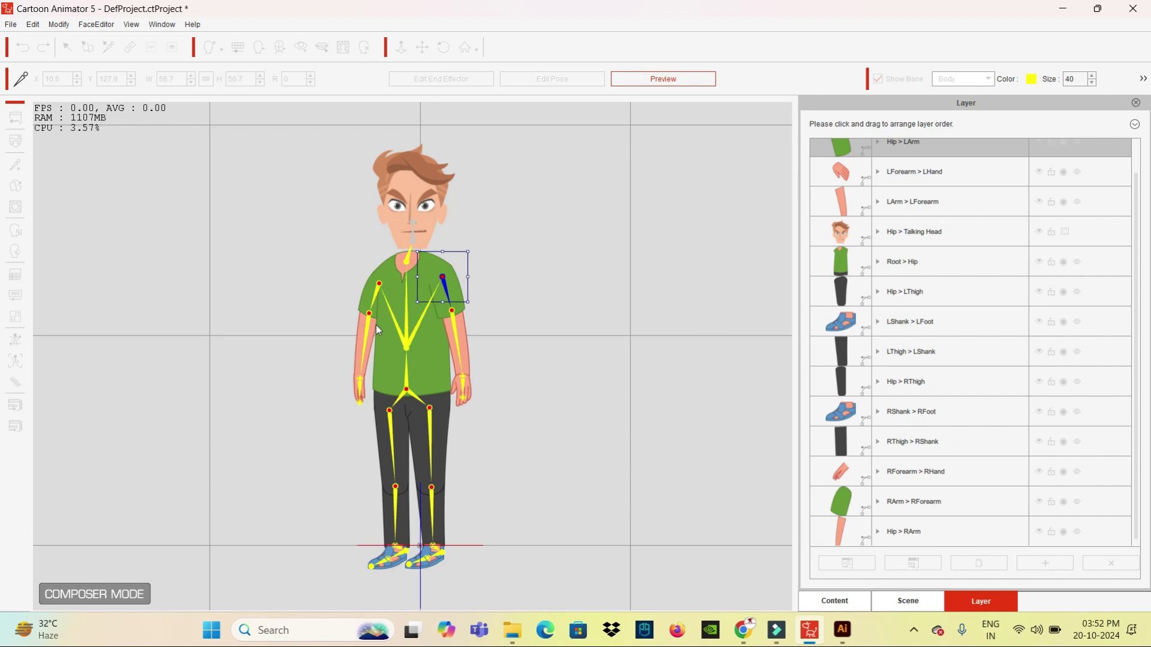
Drag the character's left foot up and left to bend the knee, then return to Illustrator
click(436, 548)
mouse_move(436, 544)
mouse_down()
mouse_move(293, 460)
mouse_move(469, 533)
mouse_up()
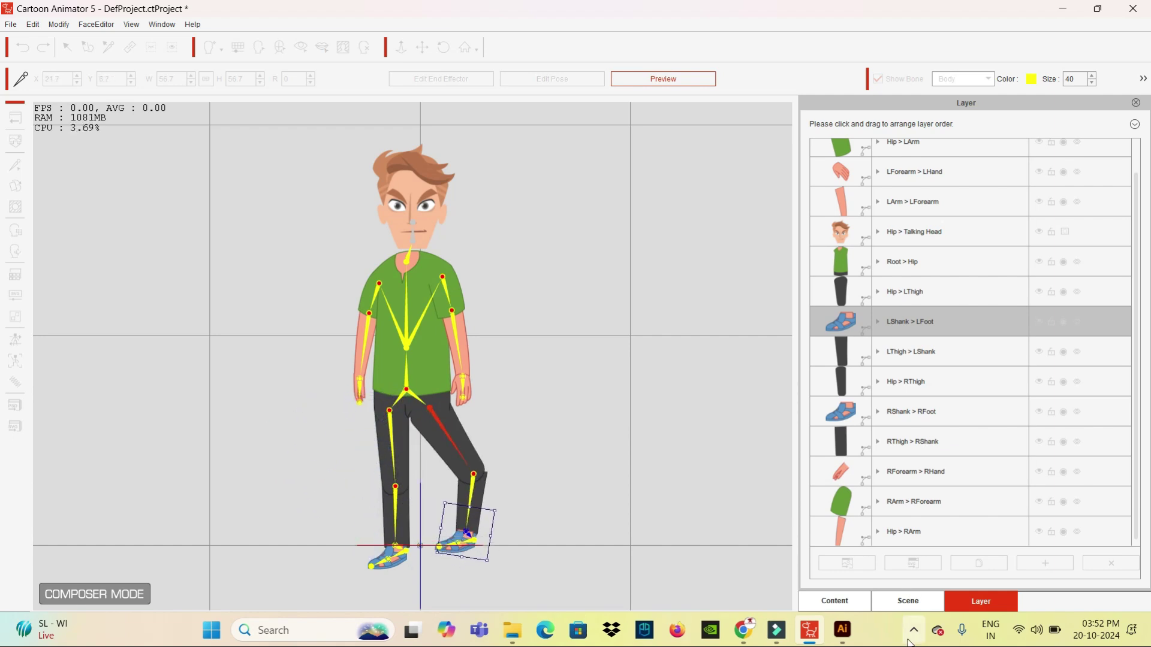
click(842, 629)
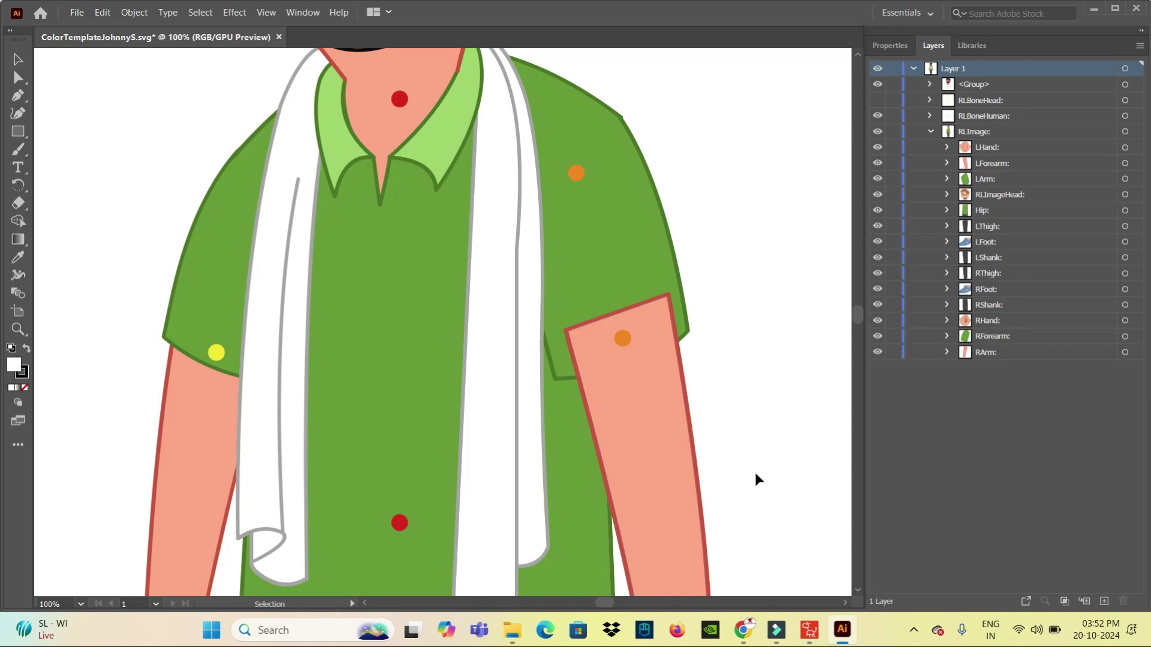
Bring the legs into view, check which part RShank is, and hide the RThigh layer
drag(758, 494, 696, 175)
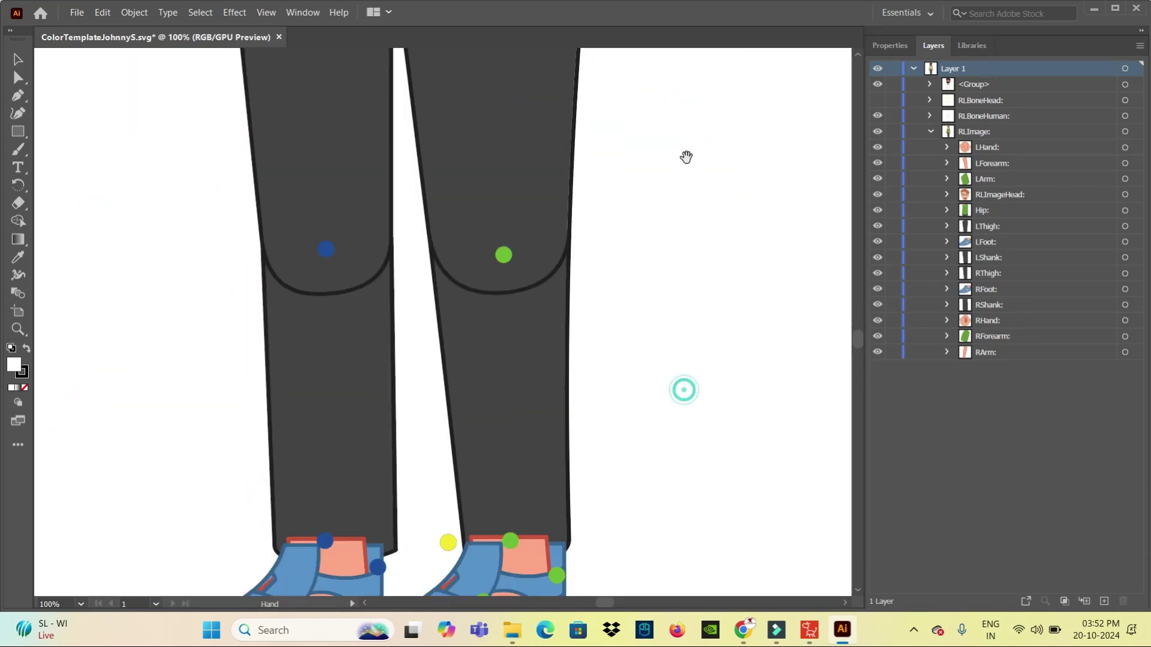
drag(713, 452, 675, 170)
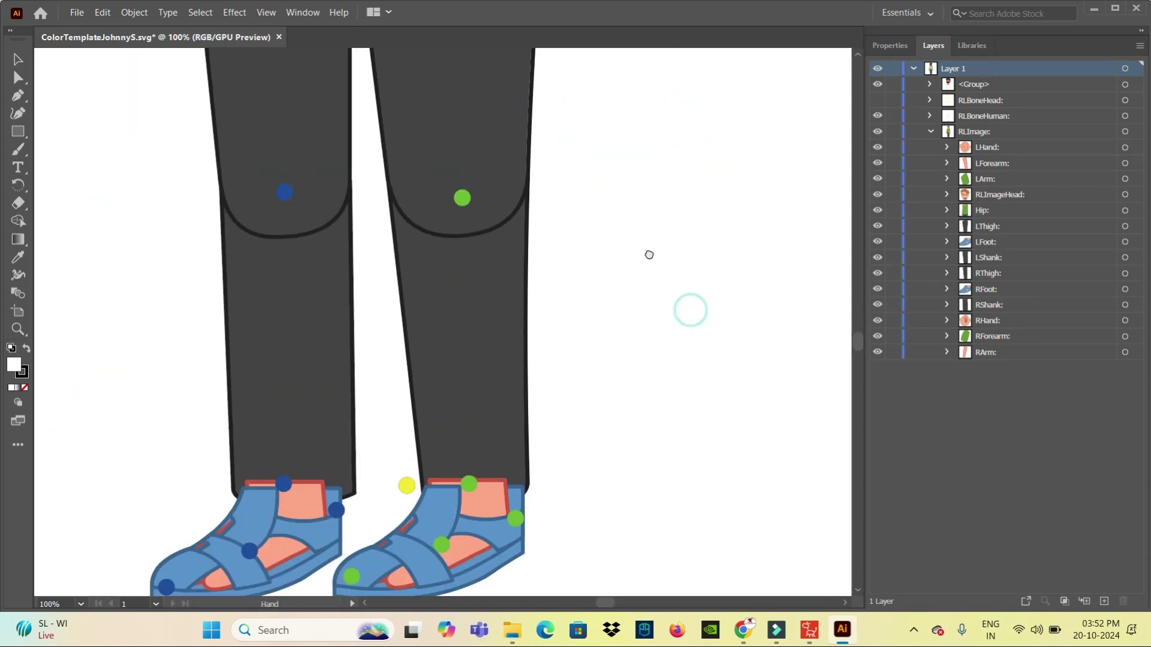
click(878, 305)
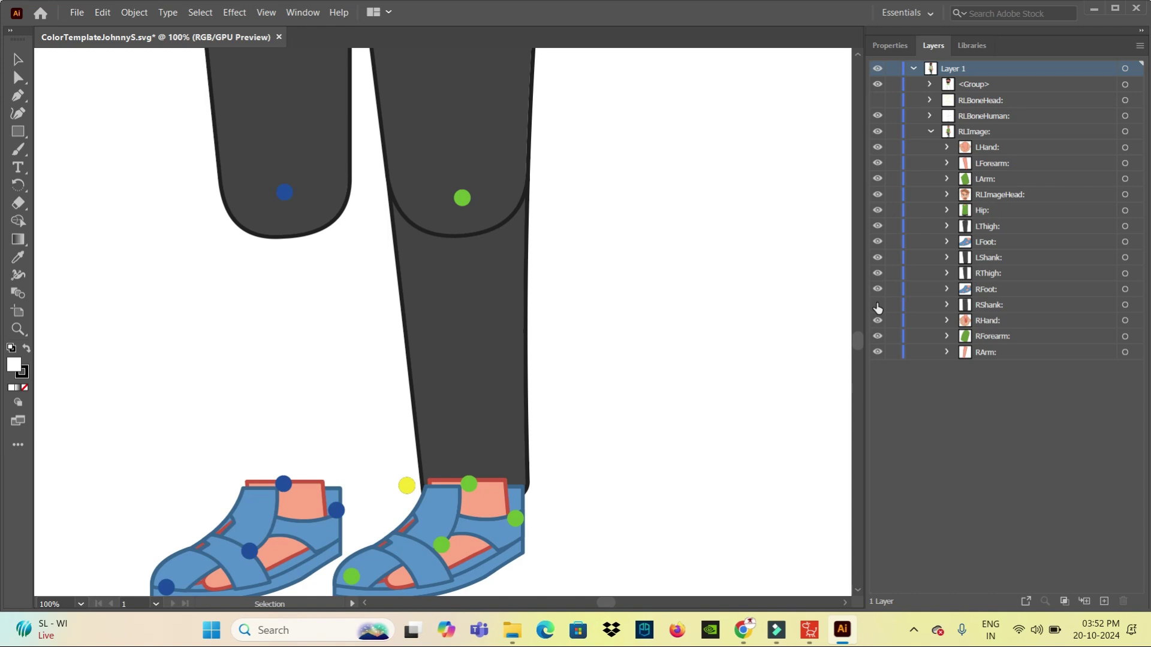
click(878, 306)
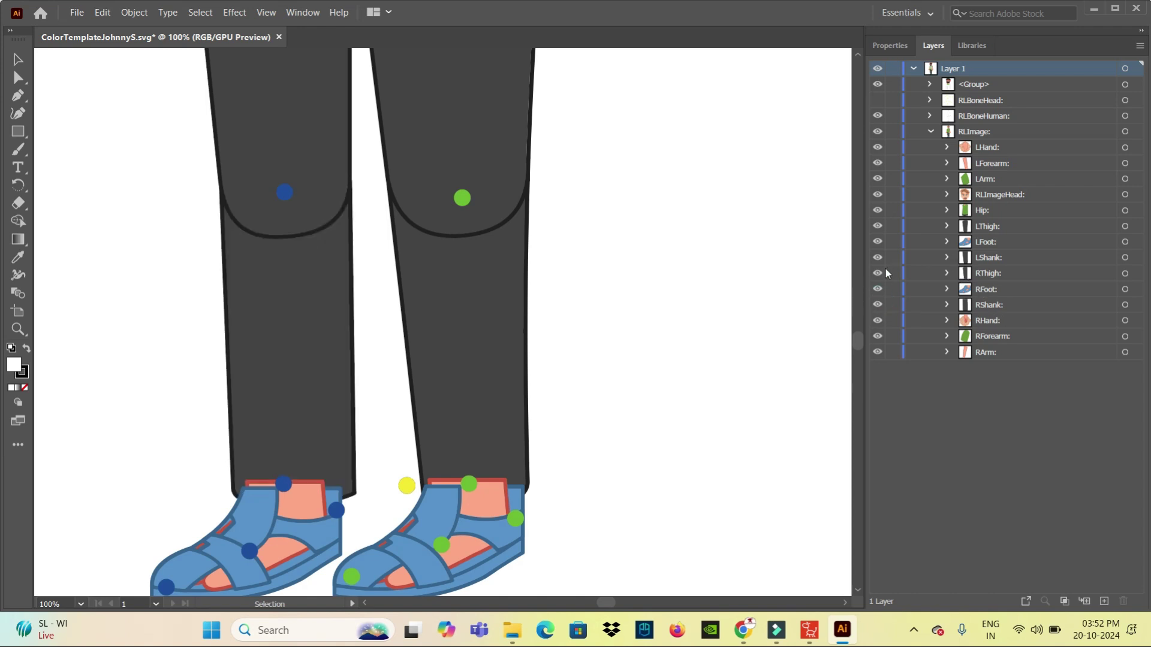
click(879, 272)
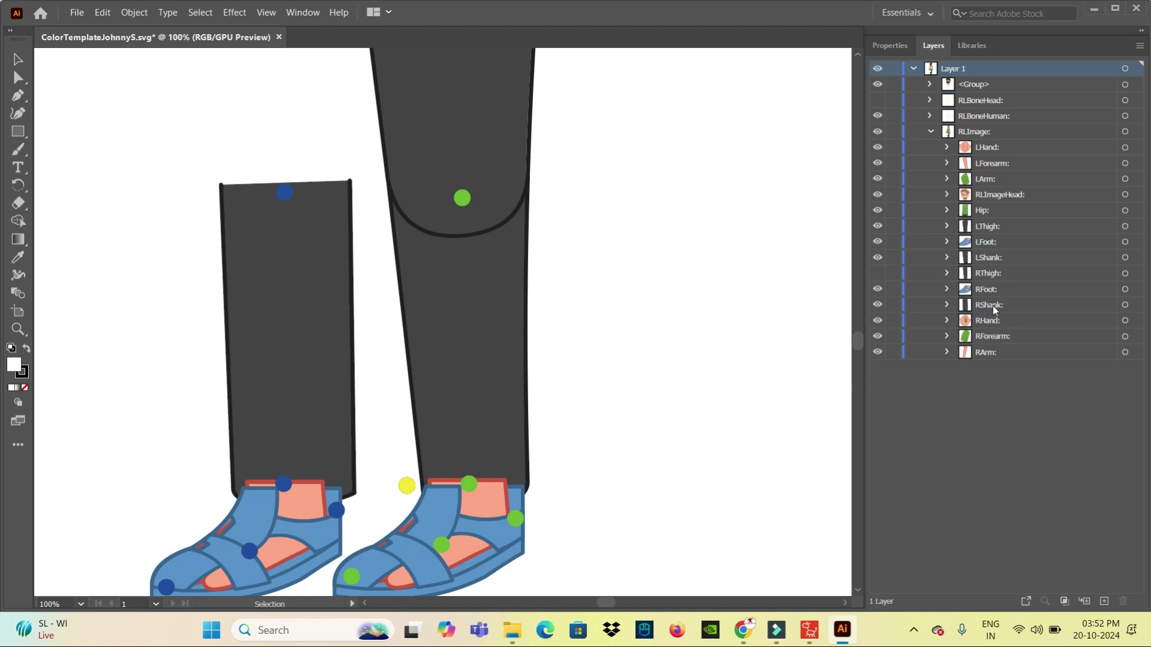
Expand RShank down to its two paths and zoom the knees to 150%
click(947, 305)
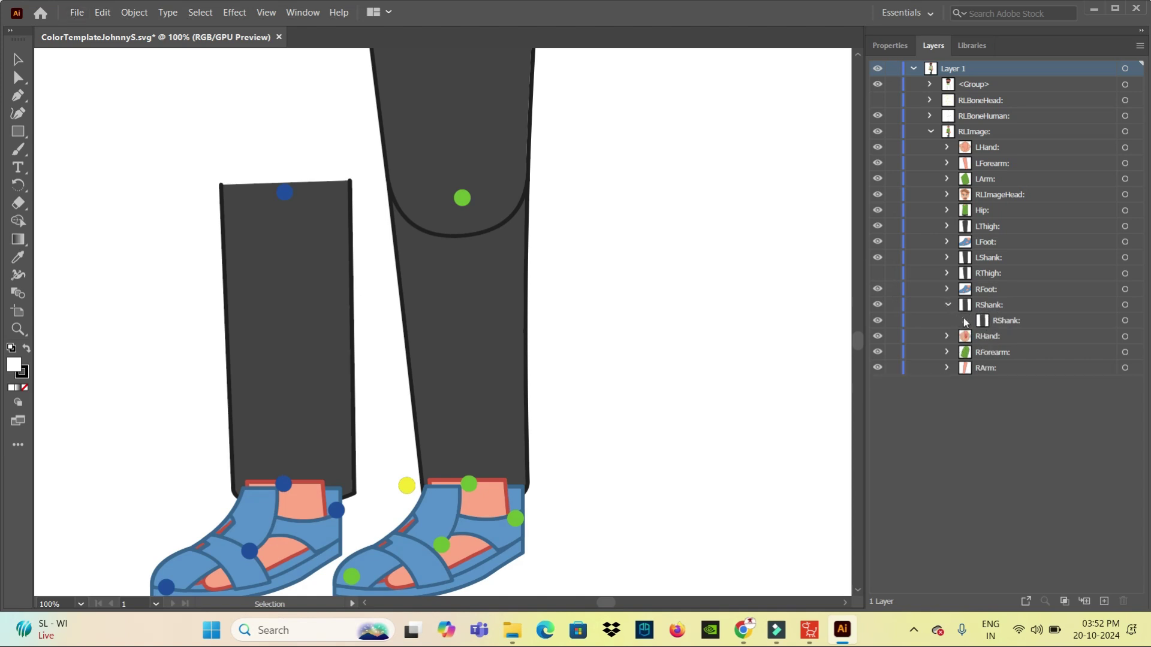
click(965, 321)
click(983, 336)
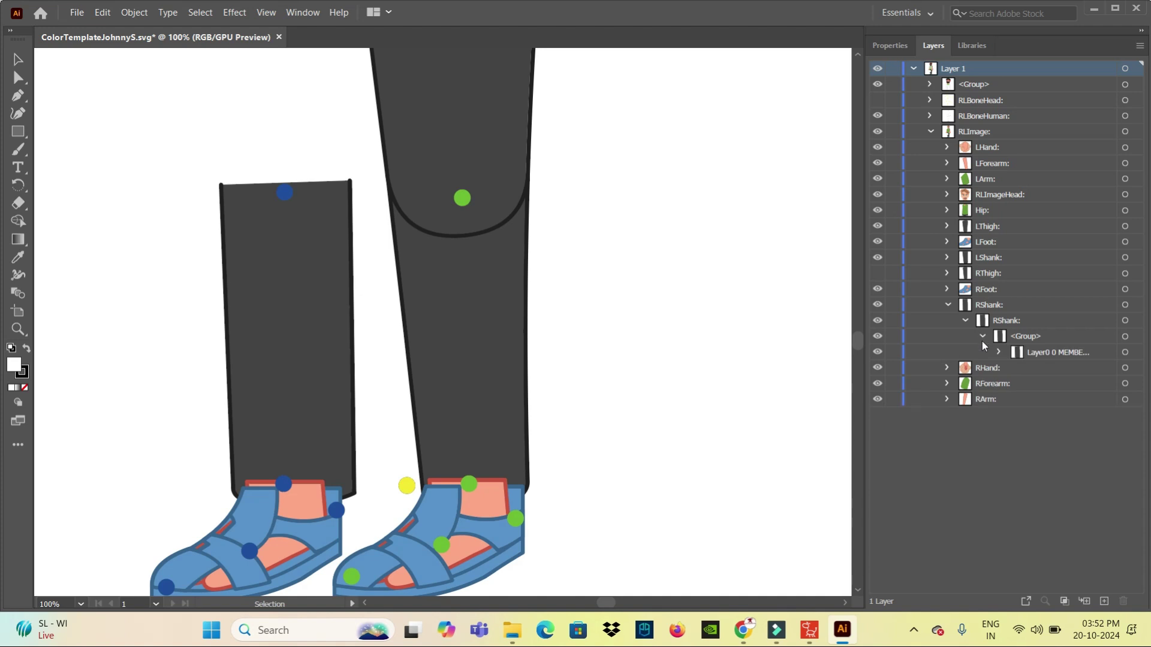
click(999, 353)
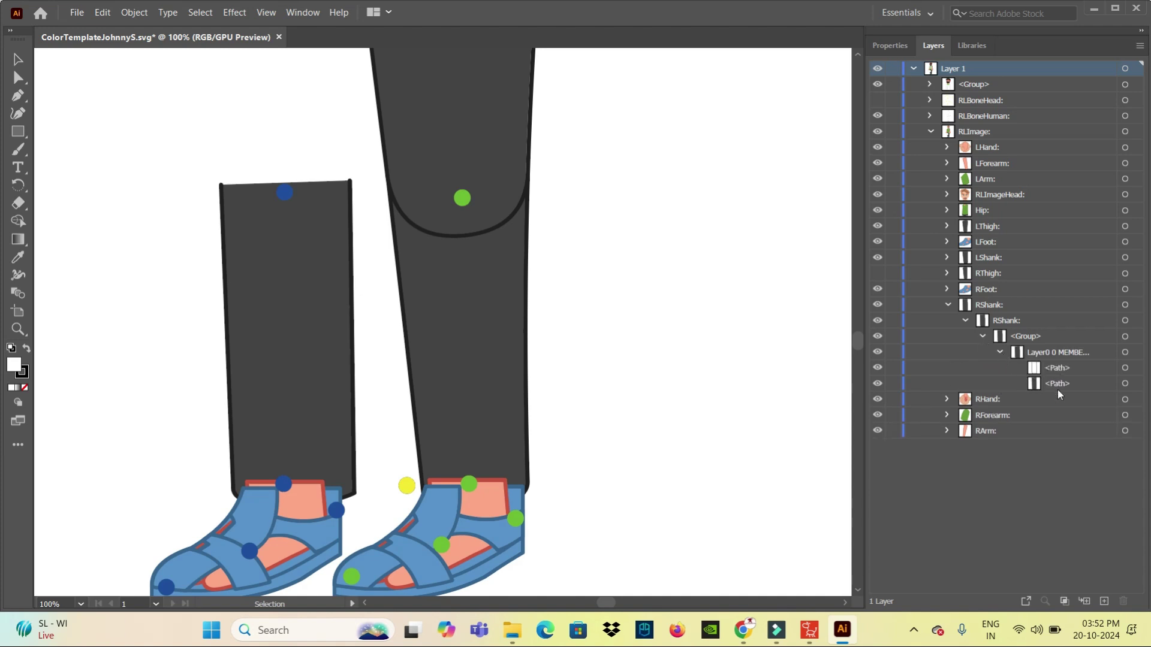
scroll(367, 287, up, 1)
scroll(368, 286, up, 1)
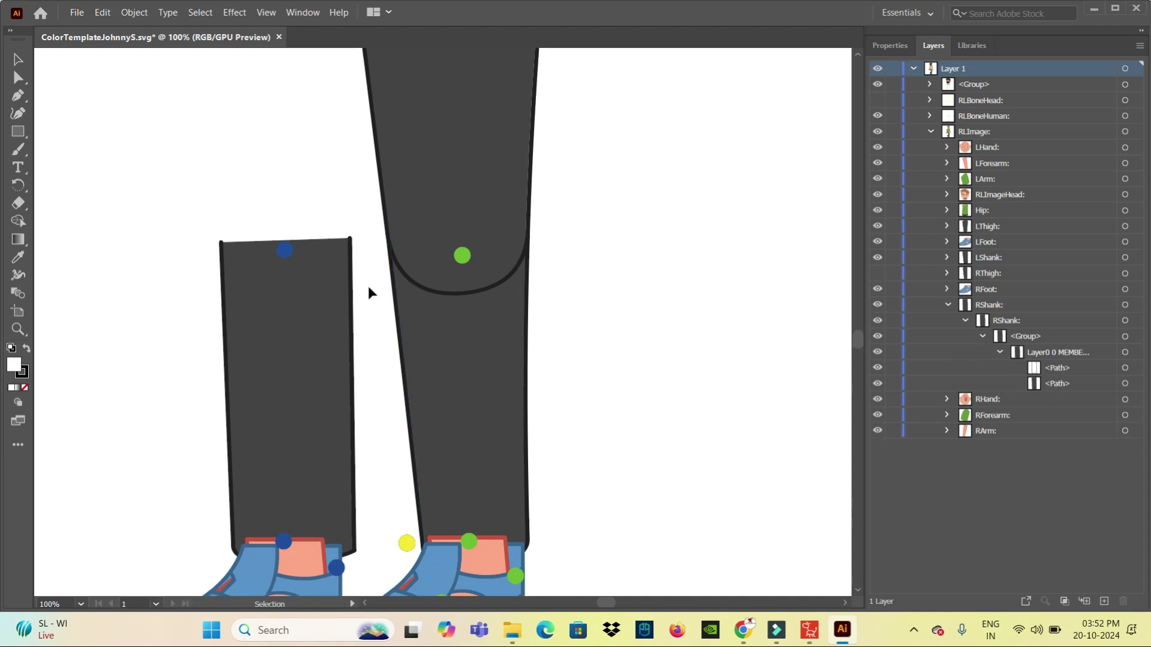
key(ctrl+plus)
Target the shank's second path and try picking the shin's top edge with Direct Selection
drag(335, 221, 427, 330)
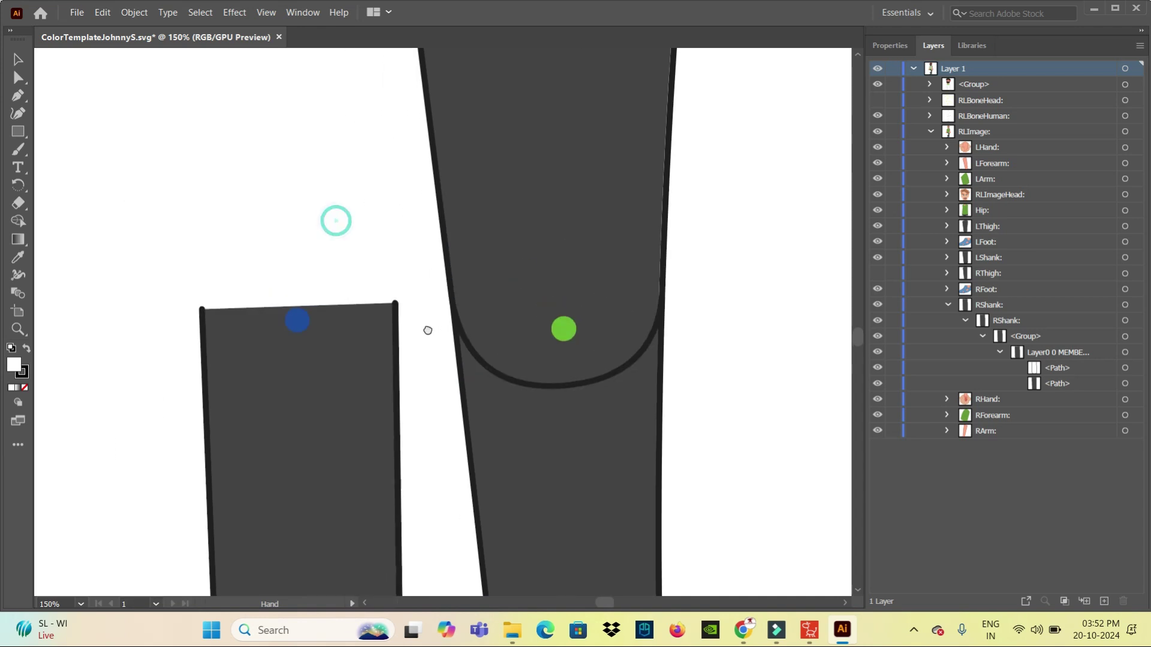
click(1061, 384)
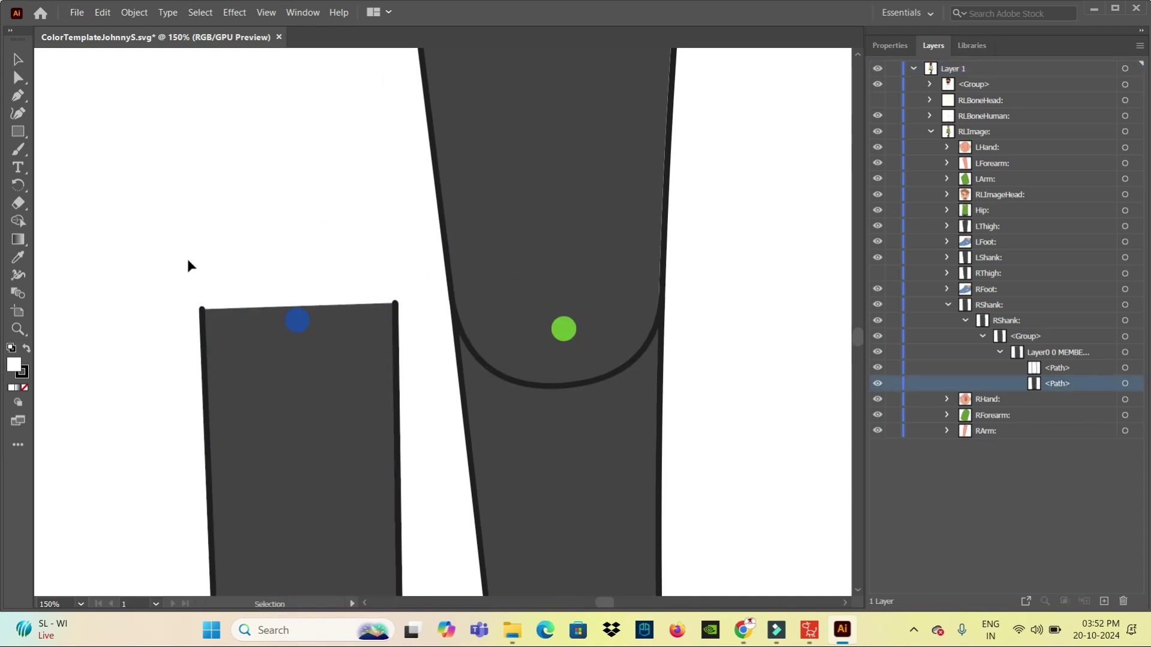
click(16, 61)
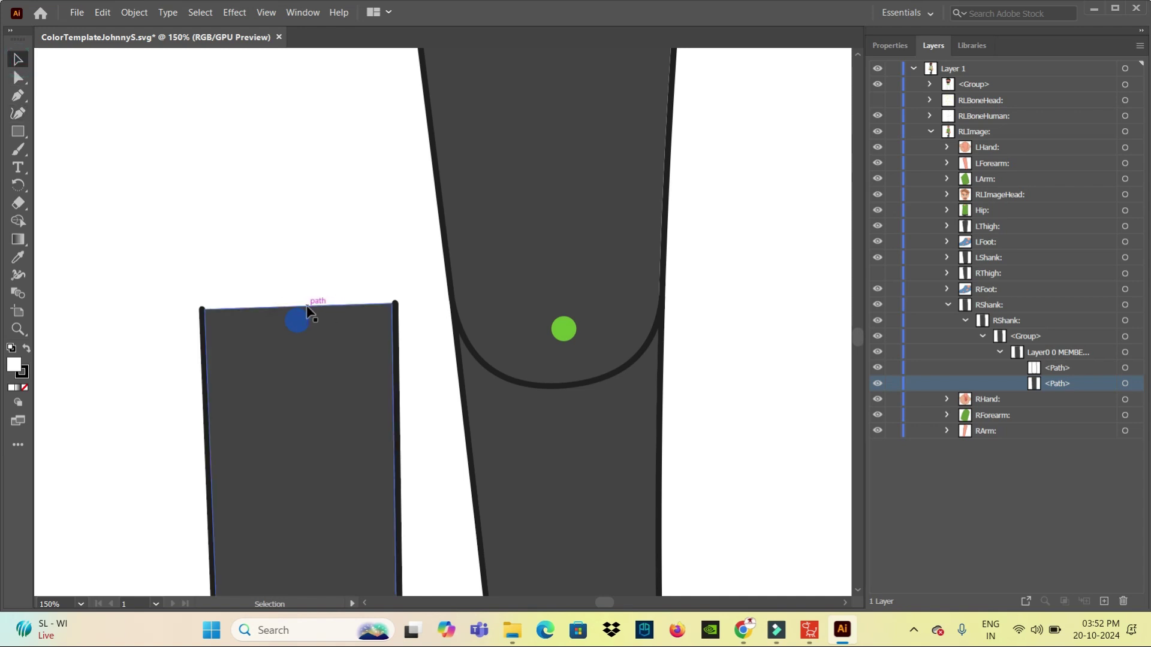
click(25, 83)
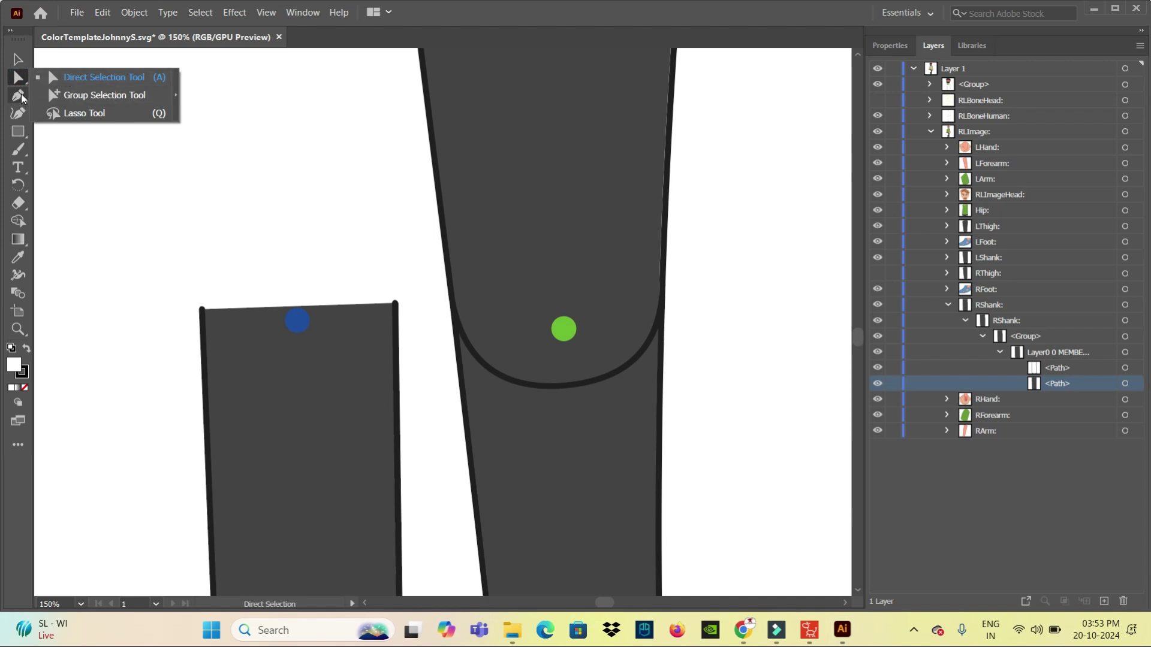
click(287, 313)
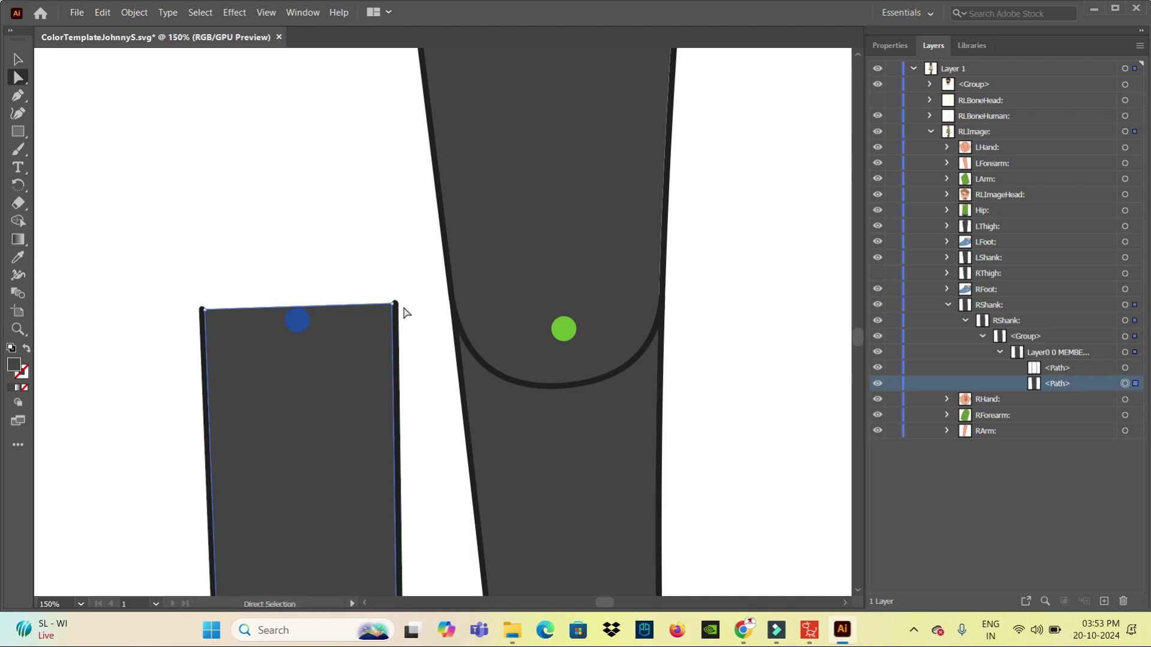
Switch back to the Selection tool and select the leg artwork on the canvas
click(26, 84)
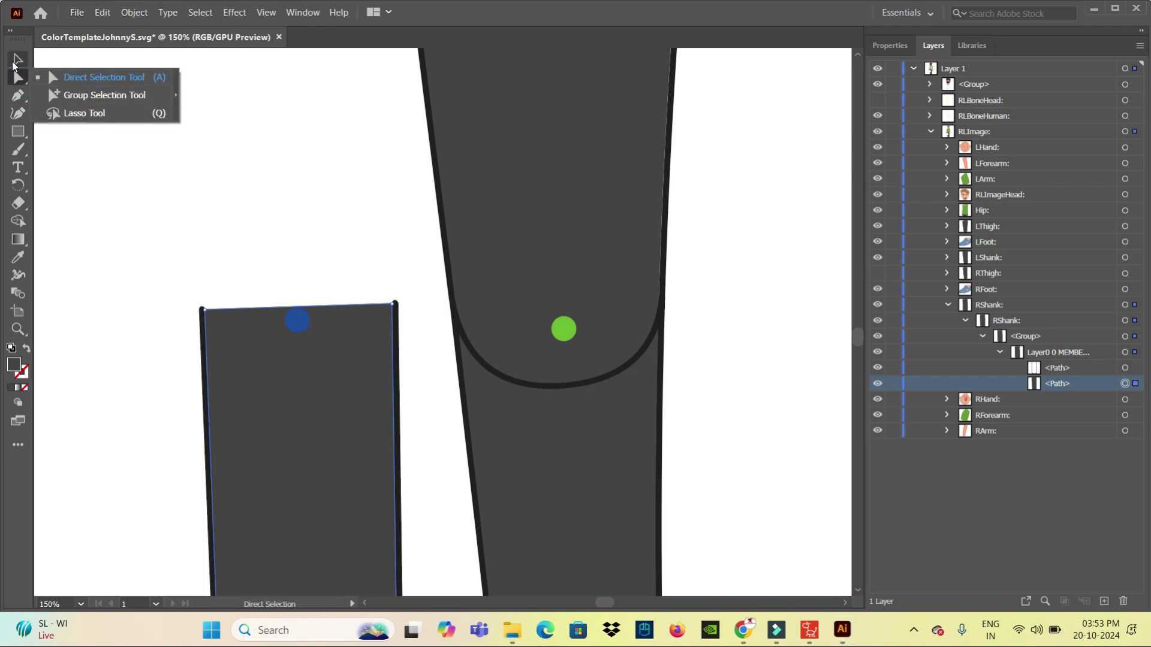
click(14, 63)
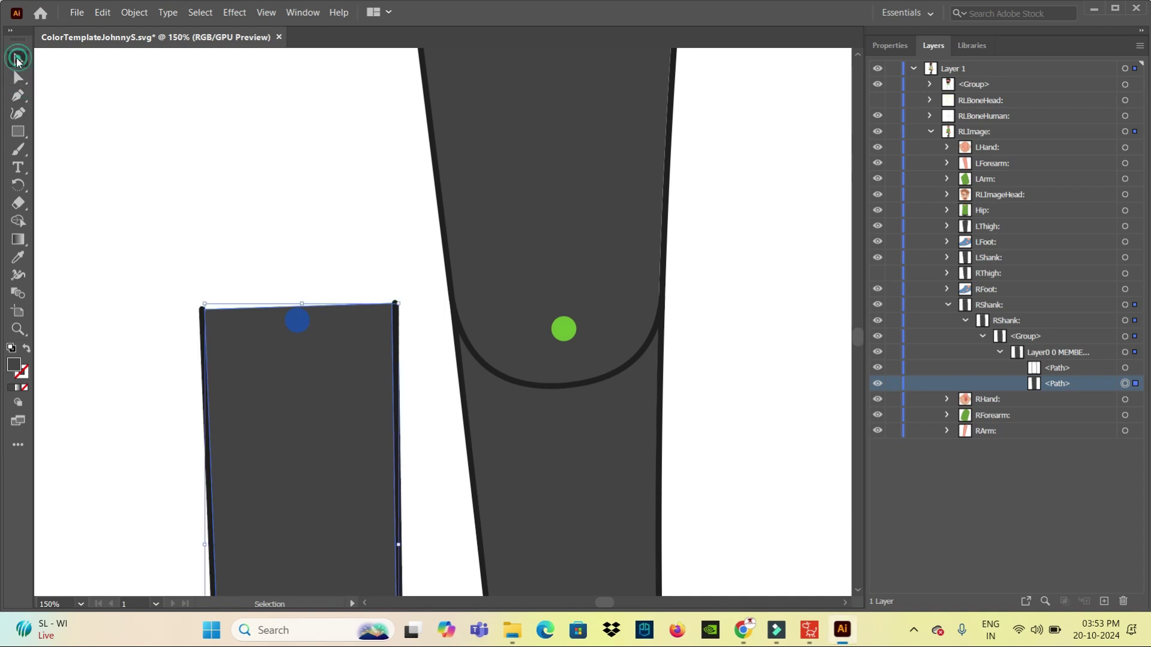
click(268, 315)
click(326, 304)
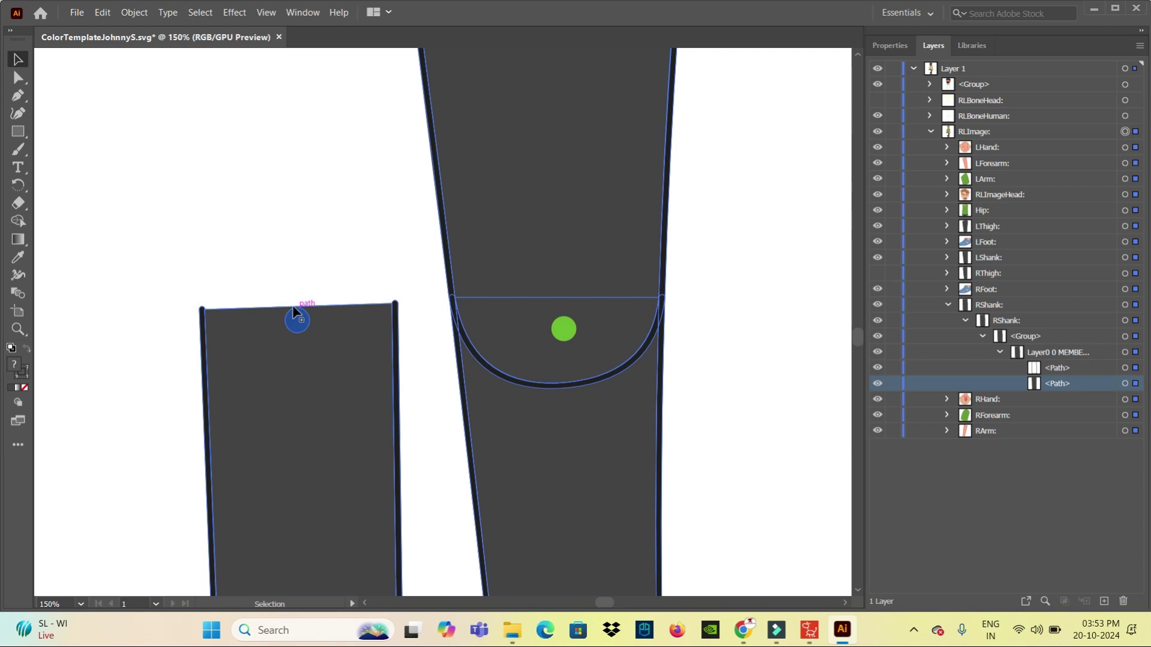
With the Curvature Tool, arc the right shank's flat top into a dome over the blue knee dot
click(26, 102)
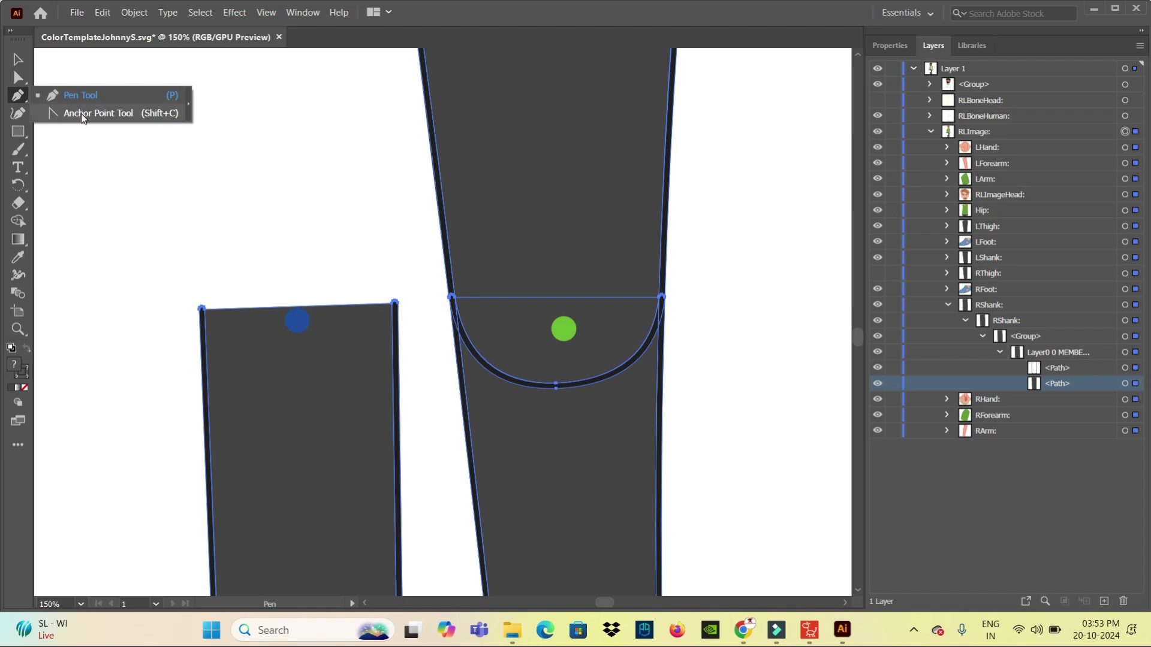
click(17, 115)
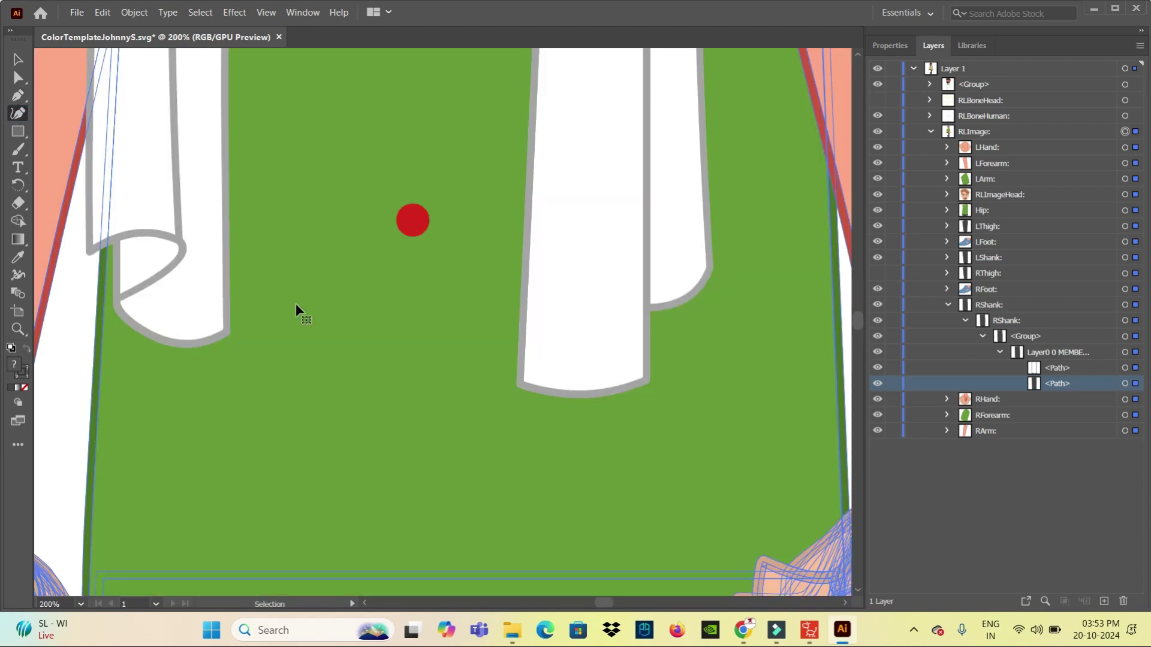
mouse_move(288, 329)
mouse_down()
mouse_move(437, 255)
mouse_move(388, 311)
mouse_move(397, 139)
mouse_up()
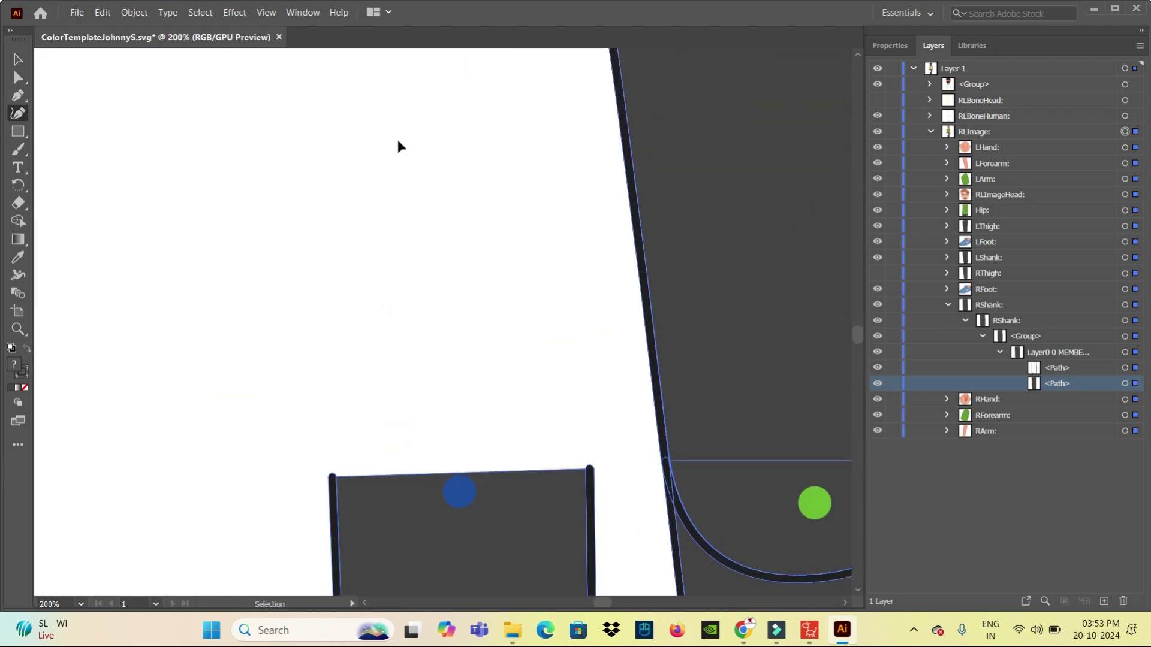
drag(412, 226, 446, 121)
mouse_move(471, 539)
mouse_down()
mouse_move(470, 304)
mouse_move(485, 298)
mouse_move(456, 201)
mouse_up()
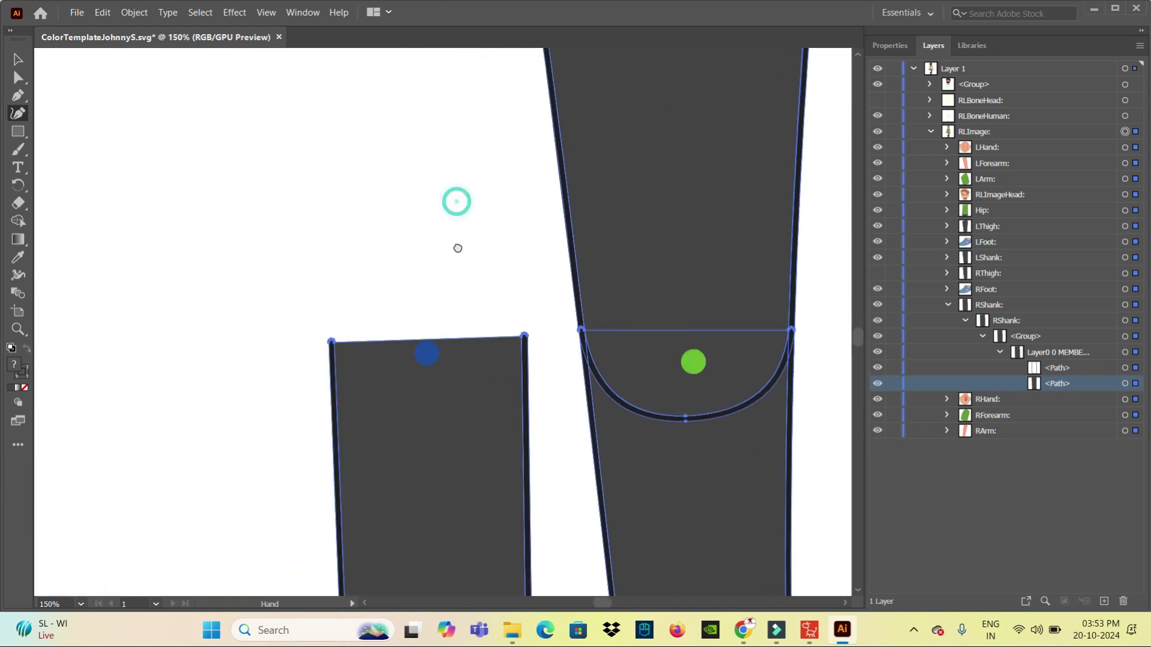
click(429, 341)
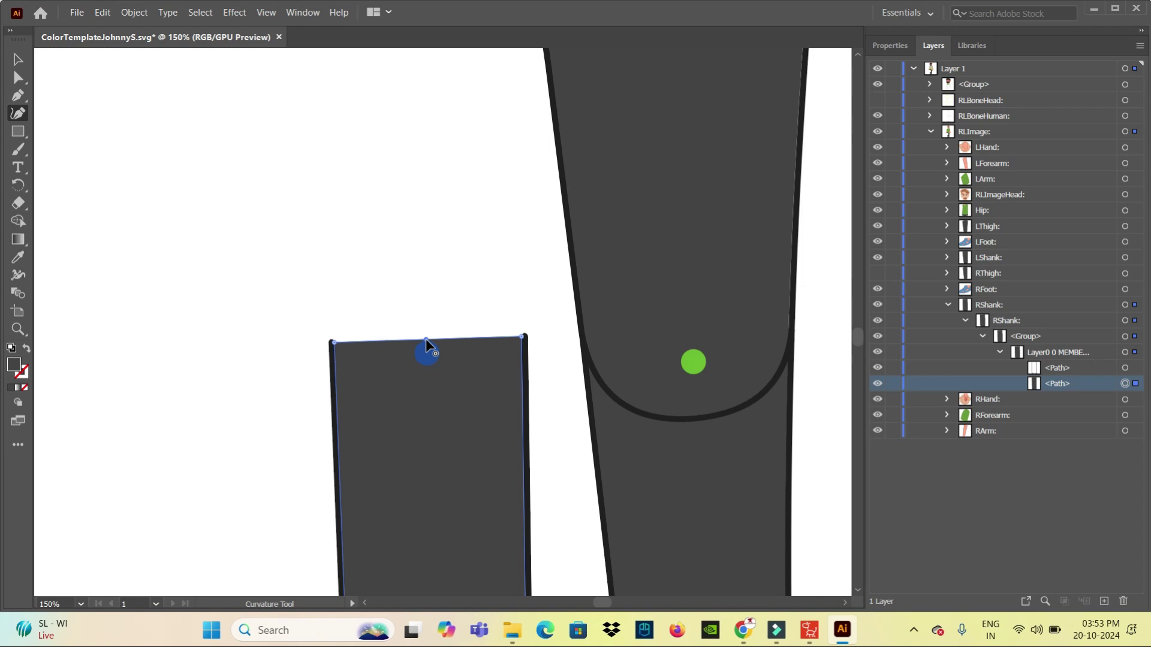
drag(426, 339, 411, 256)
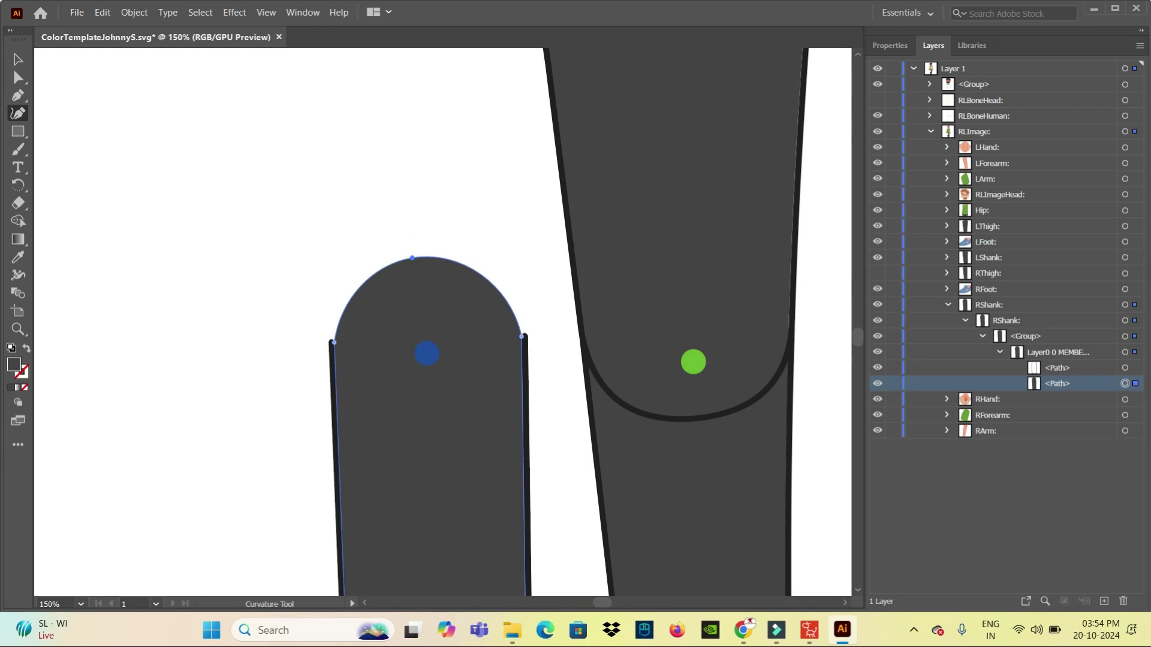
click(809, 629)
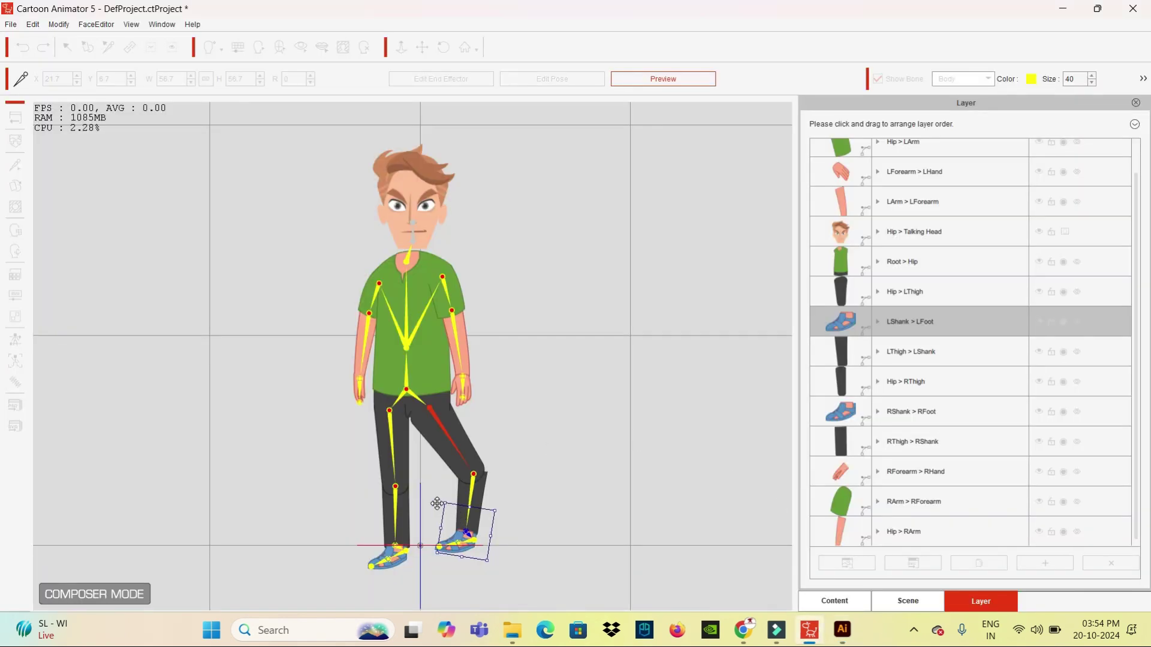
Lift the character's left foot high so the leg bends sharply at the knee, then return to Illustrator
mouse_move(473, 549)
mouse_down()
mouse_move(516, 538)
mouse_move(390, 493)
mouse_move(456, 409)
mouse_up()
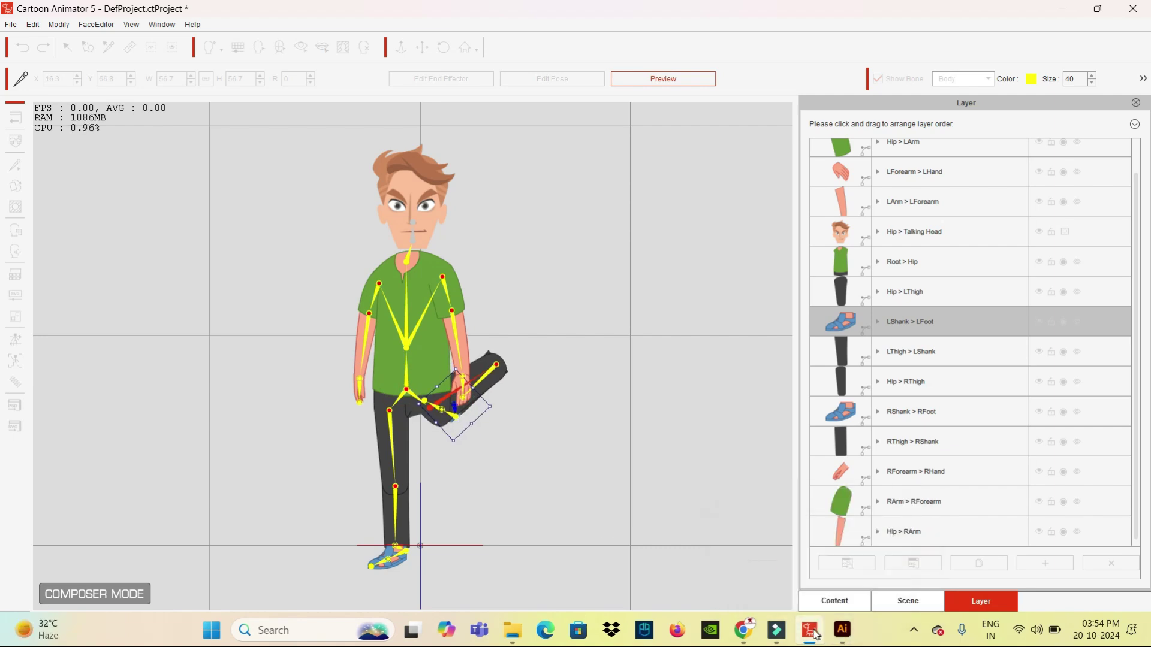
click(842, 630)
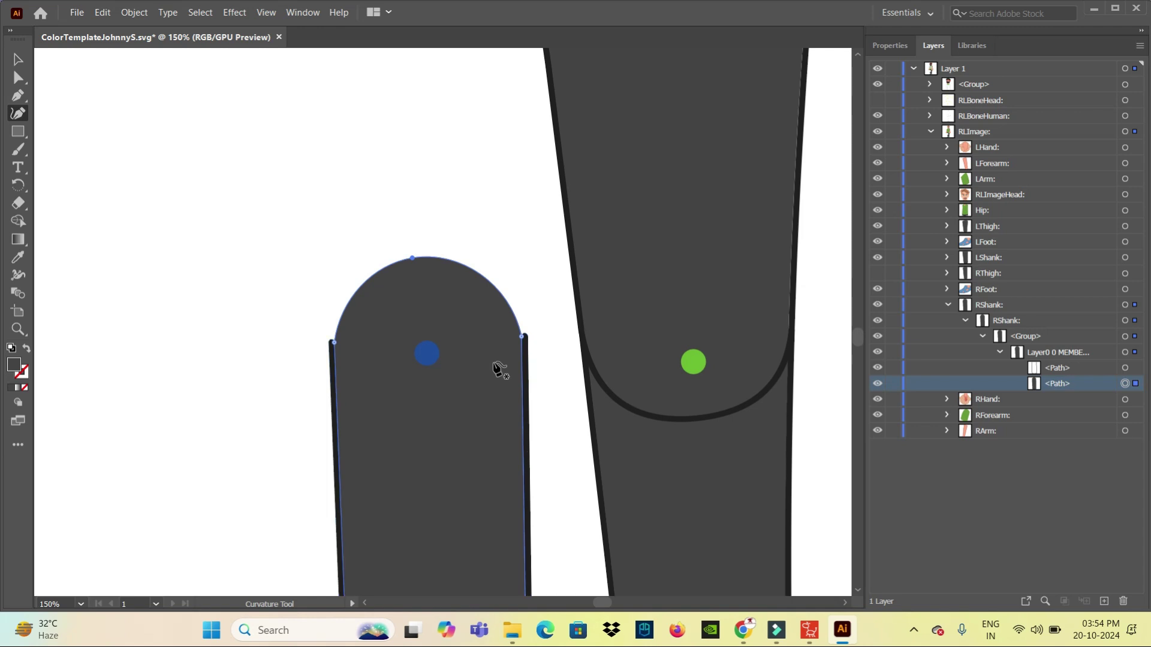
Compare the legs with RThigh hidden, collapse RShank, and show RThigh again
drag(593, 456, 469, 404)
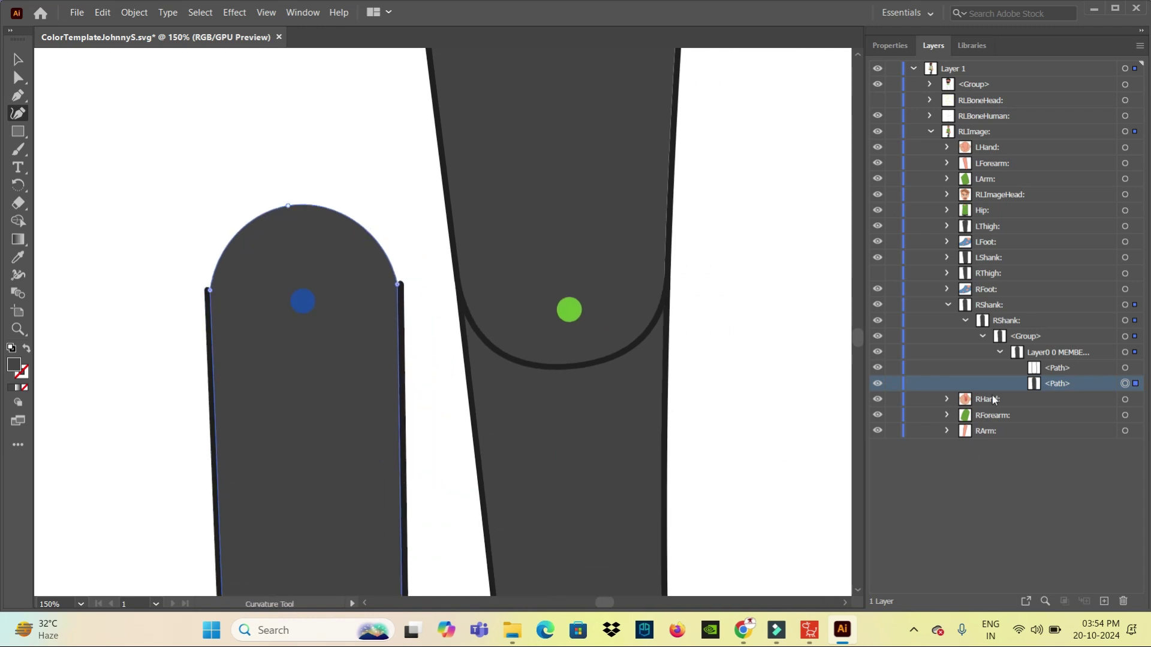
click(878, 274)
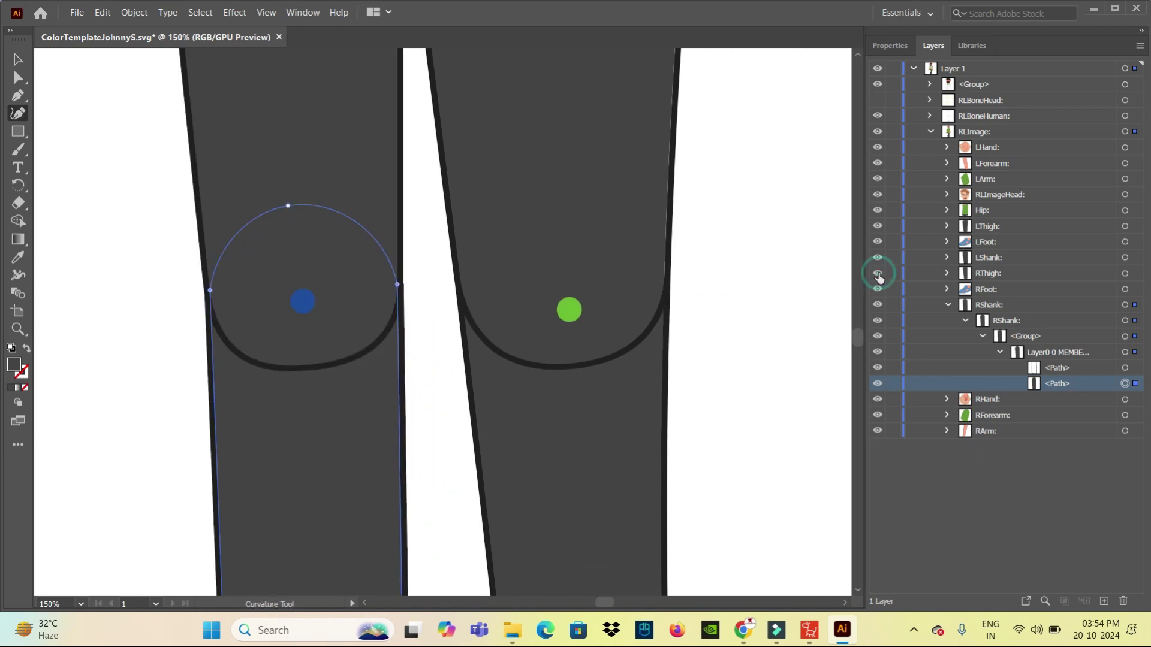
click(878, 274)
click(878, 274)
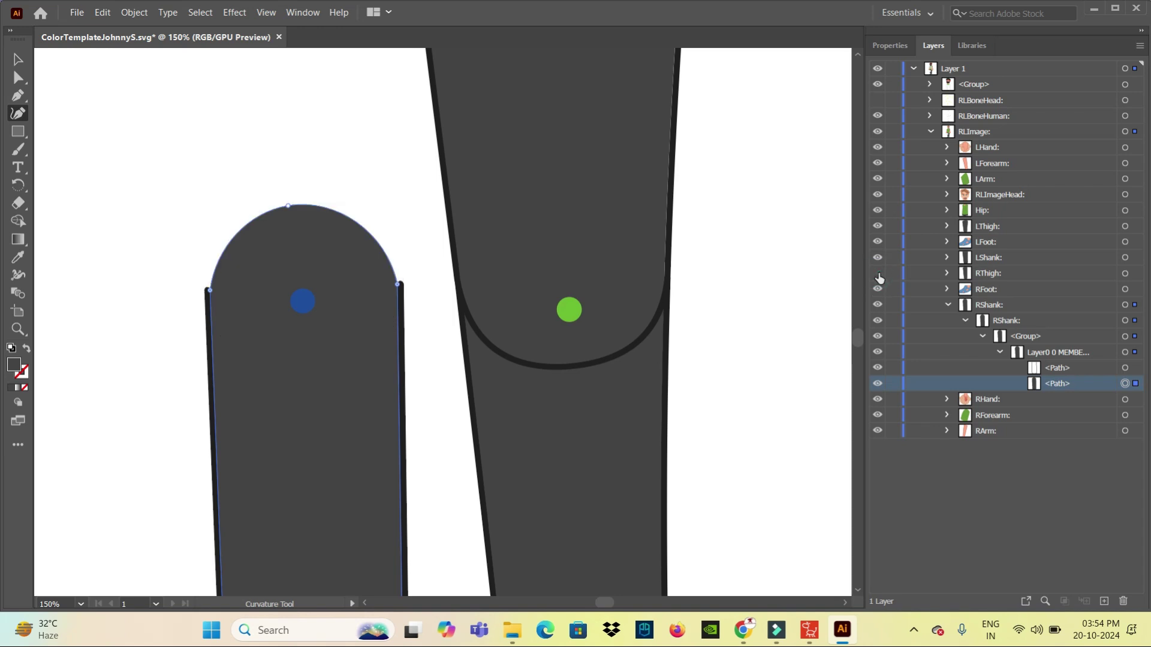
click(948, 305)
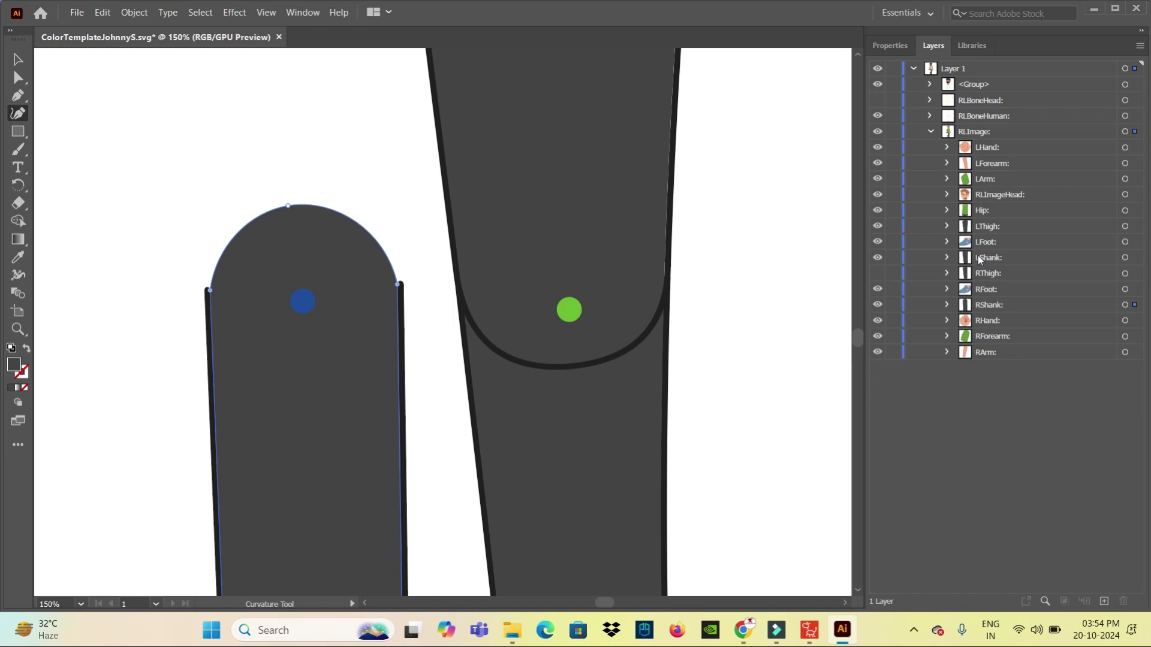
click(877, 273)
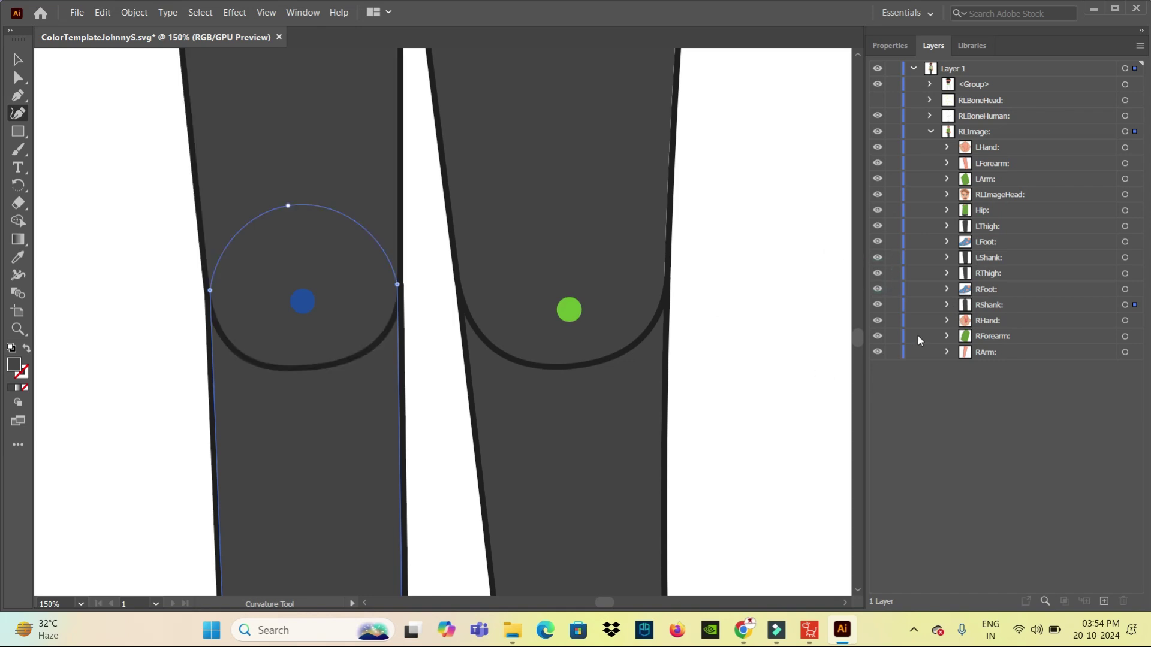
Hide LThigh and expand LShank down to target its second path
click(877, 258)
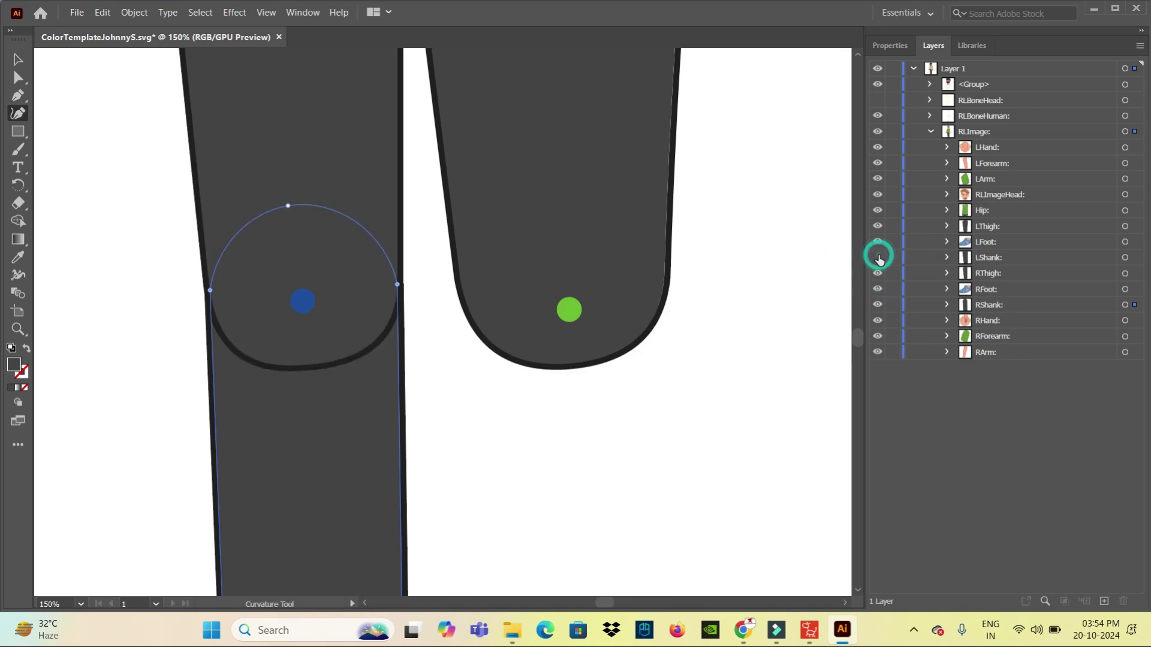
click(878, 258)
click(878, 257)
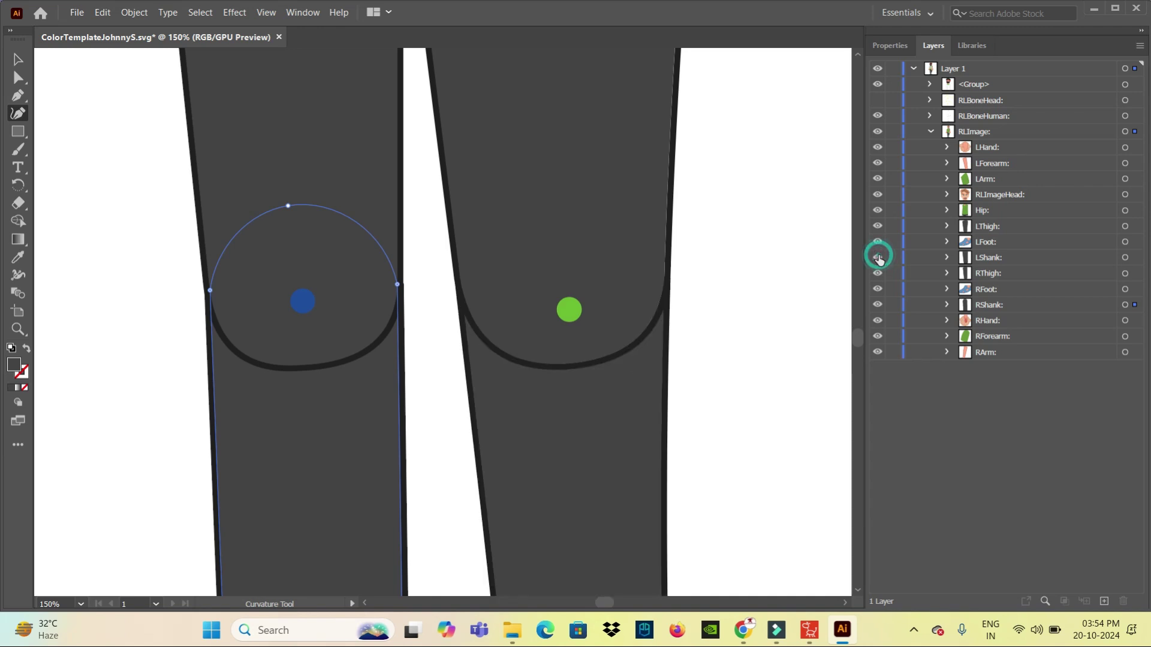
click(877, 227)
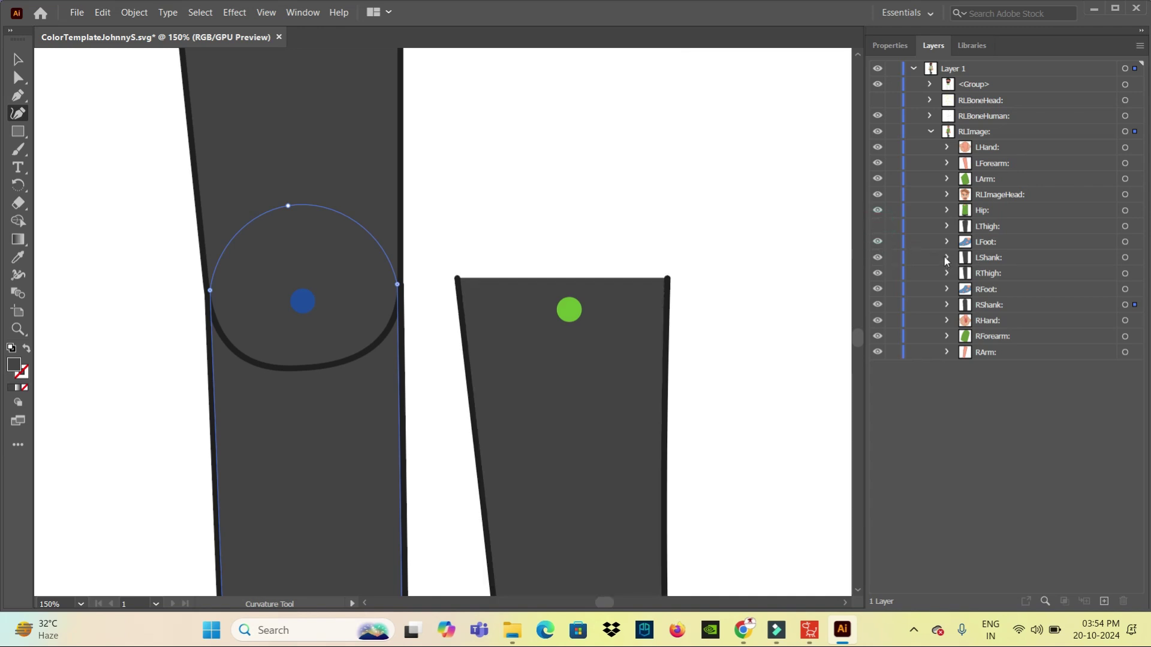
click(946, 257)
click(964, 273)
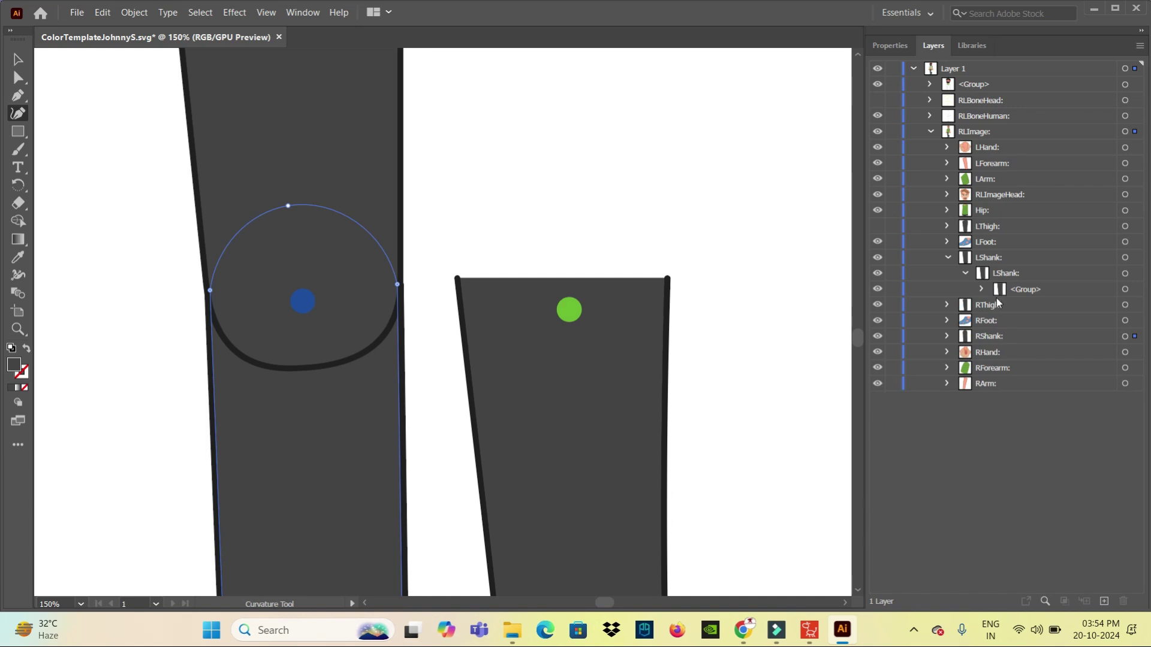
click(981, 289)
click(999, 304)
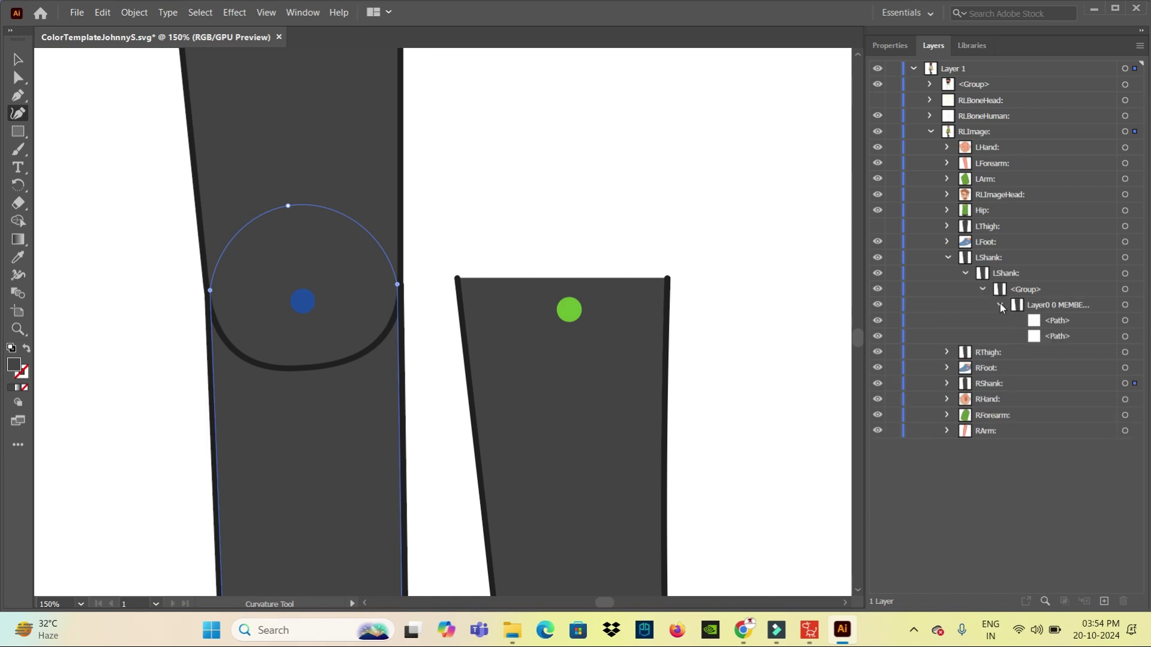
click(1036, 338)
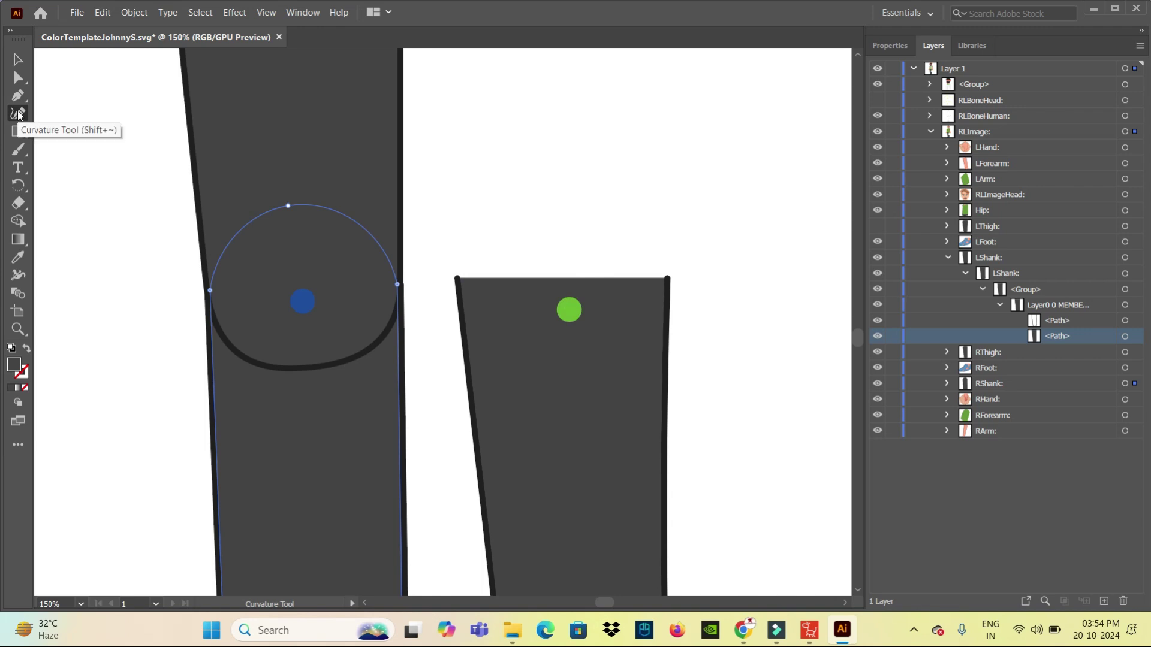
Curve the left shank's top into a dome around the green knee dot and show LThigh again
click(562, 282)
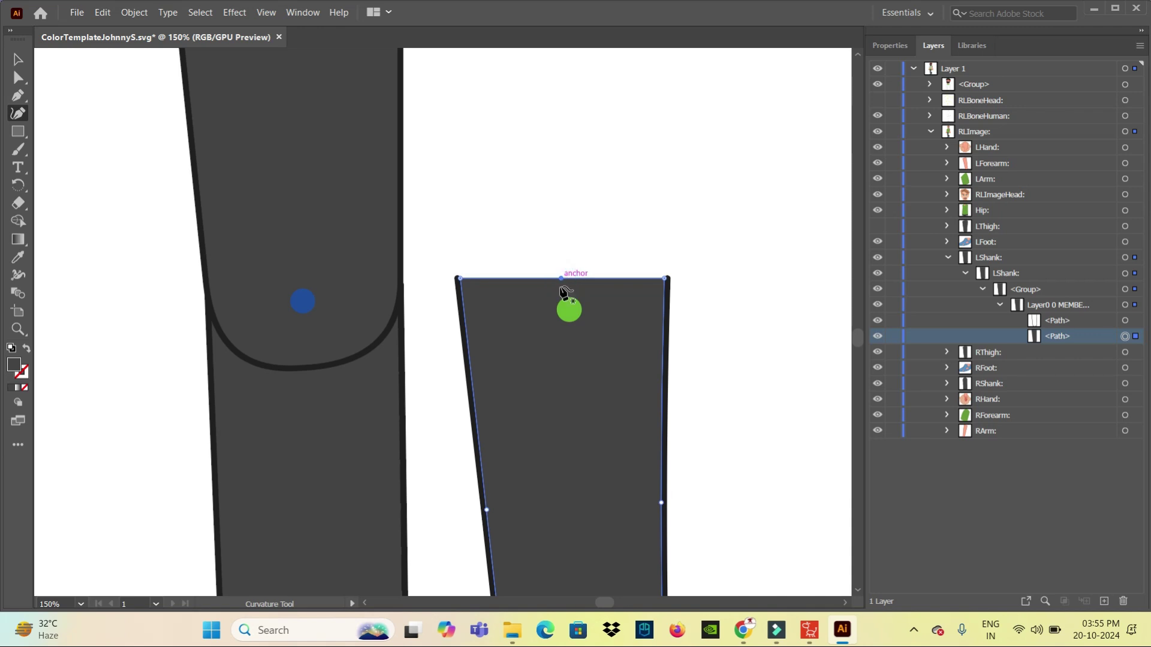
click(561, 278)
drag(561, 278, 550, 189)
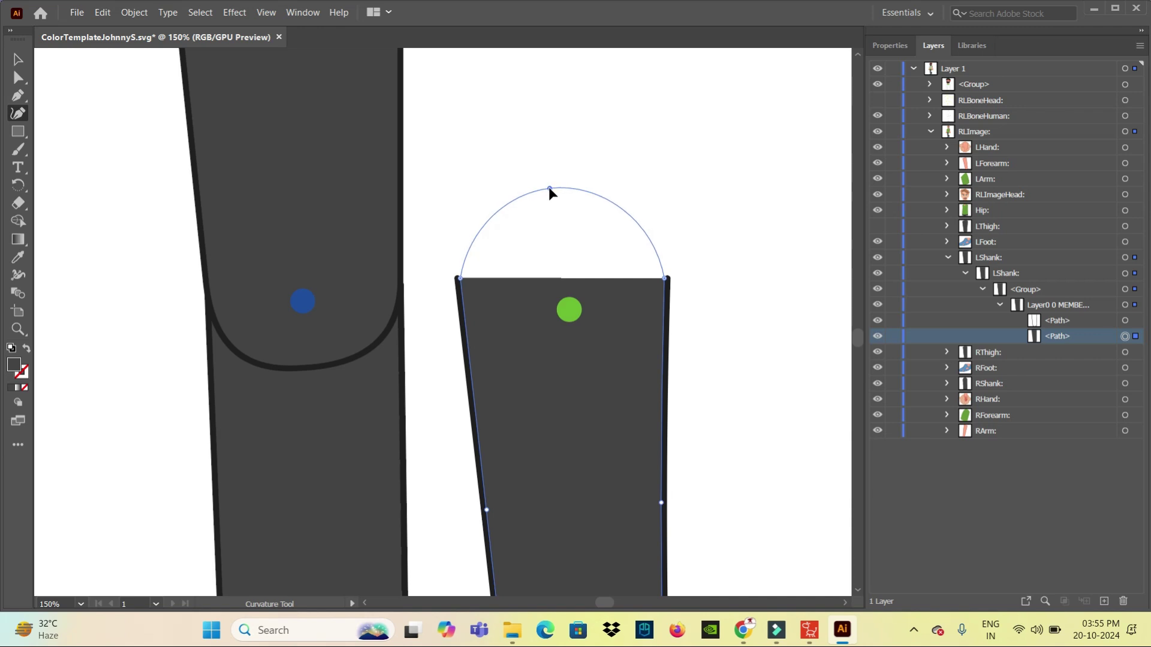
drag(549, 187, 549, 187)
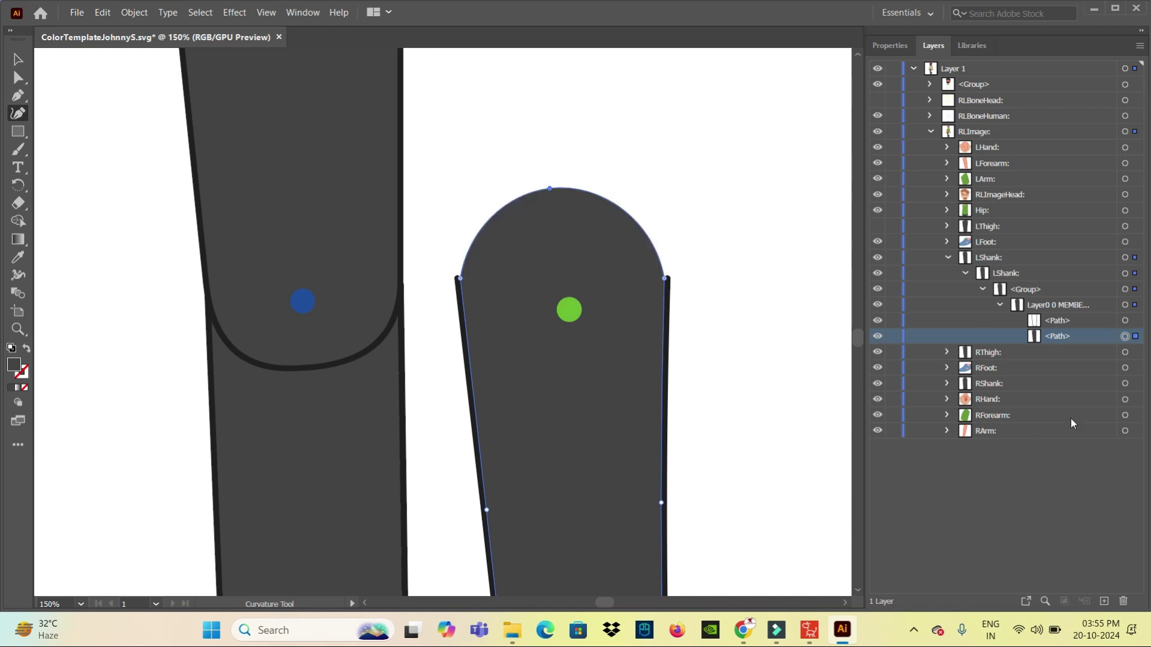
click(947, 258)
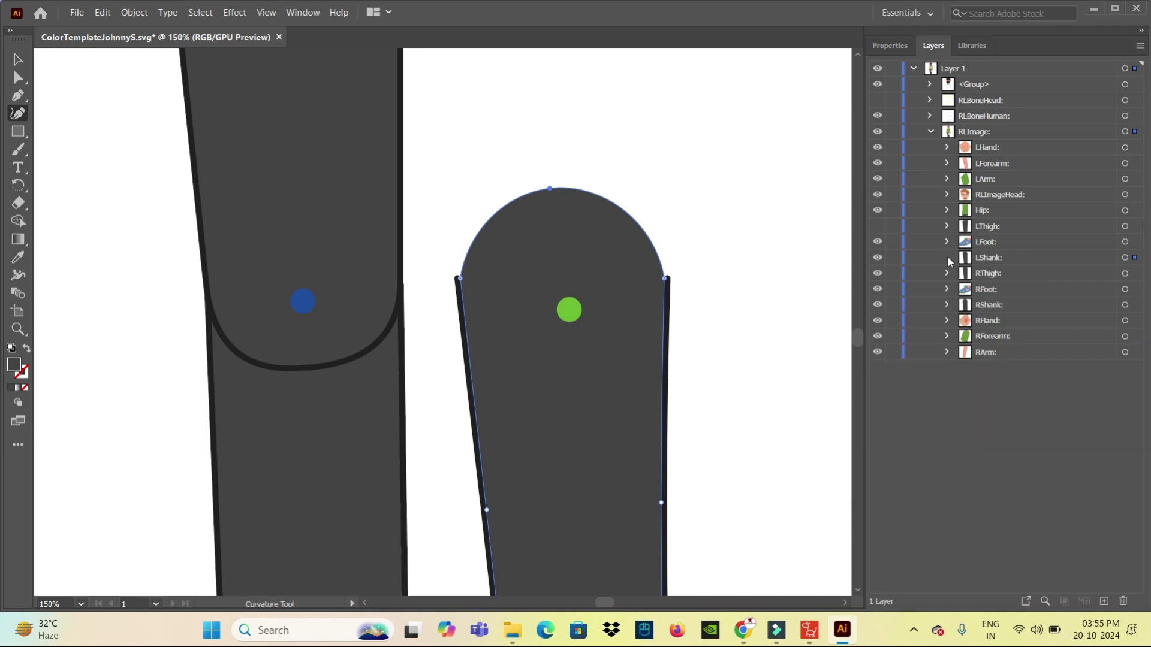
click(878, 226)
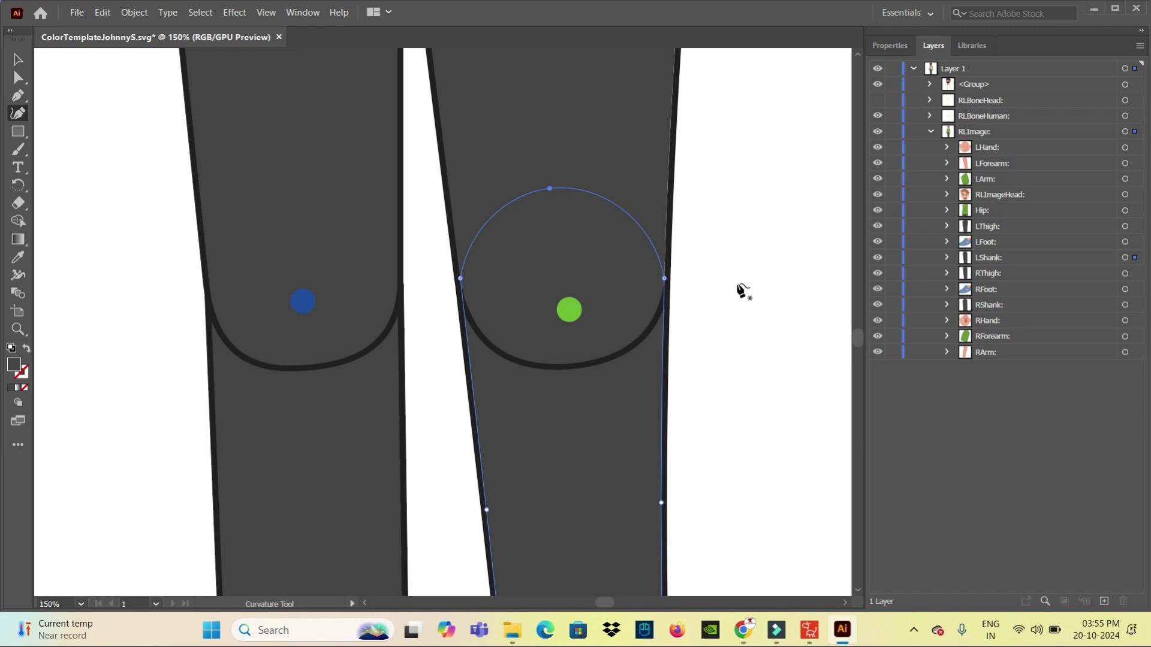
Zoom to 100% and frame the torso, shoulders and arm
key(ctrl+minus)
key(ctrl+minus)
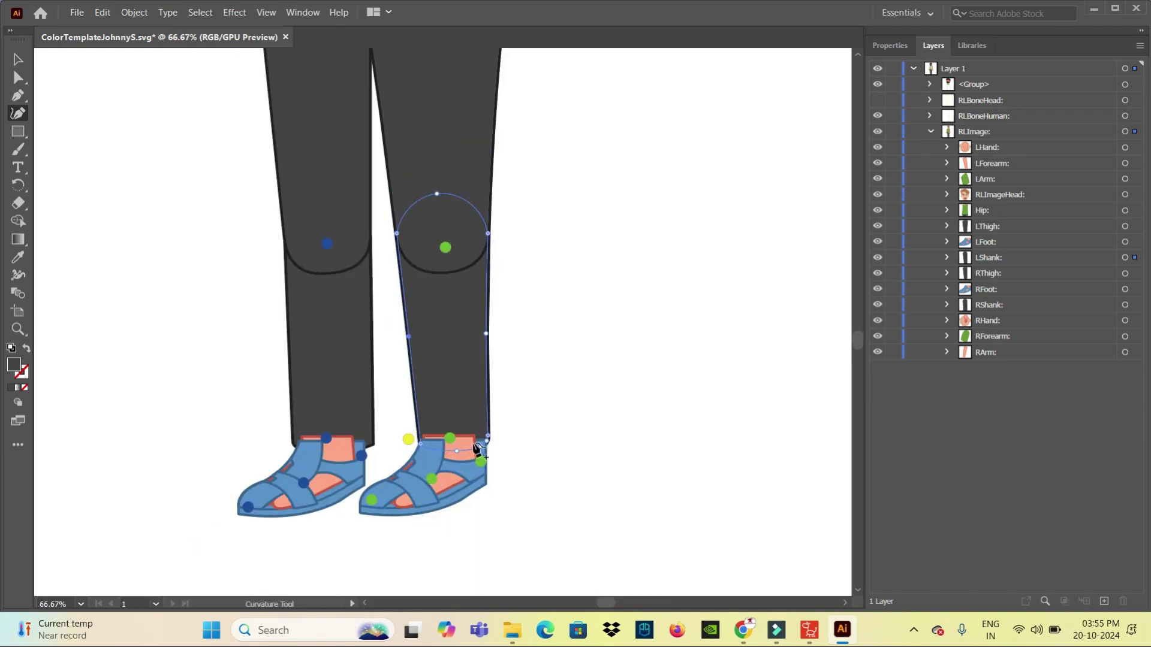
scroll(655, 303, up, 4)
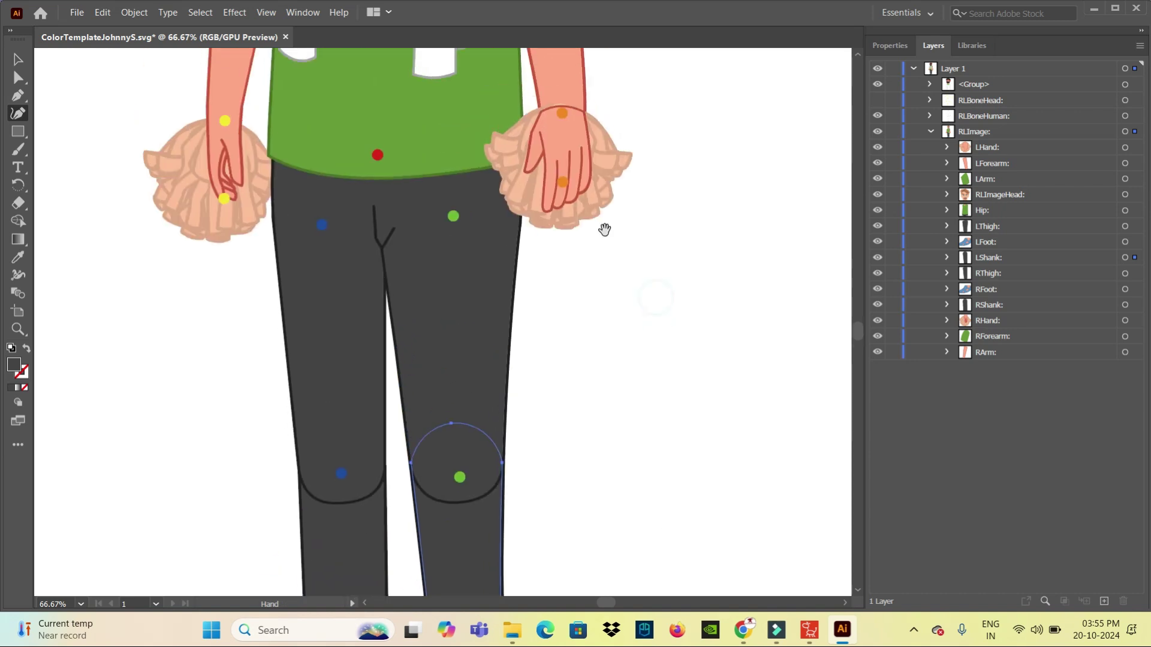
scroll(604, 228, up, 4)
scroll(662, 488, up, 3)
drag(717, 450, 723, 494)
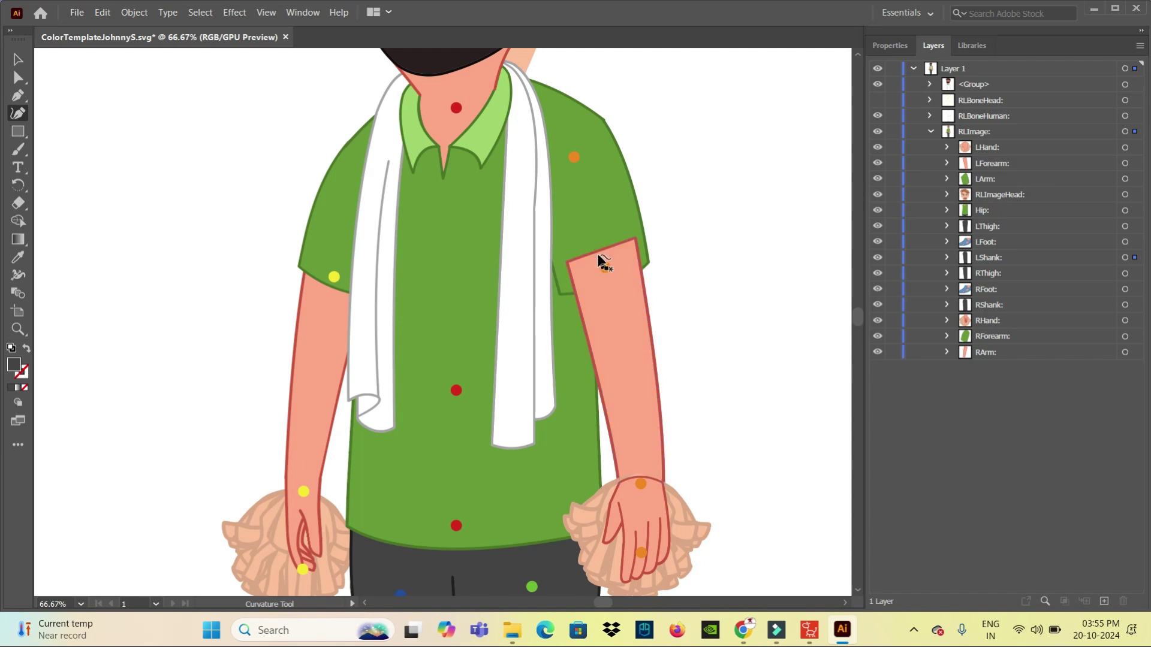
key(ctrl+1)
scroll(602, 294, up, 5)
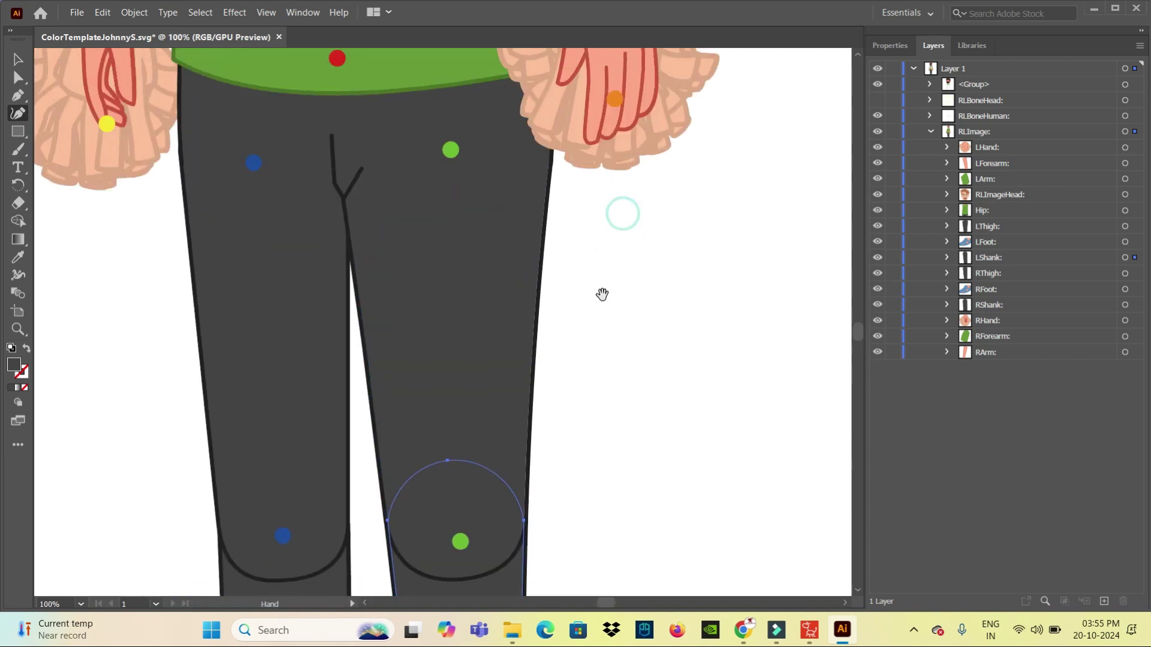
drag(602, 295, 629, 545)
drag(617, 77, 673, 394)
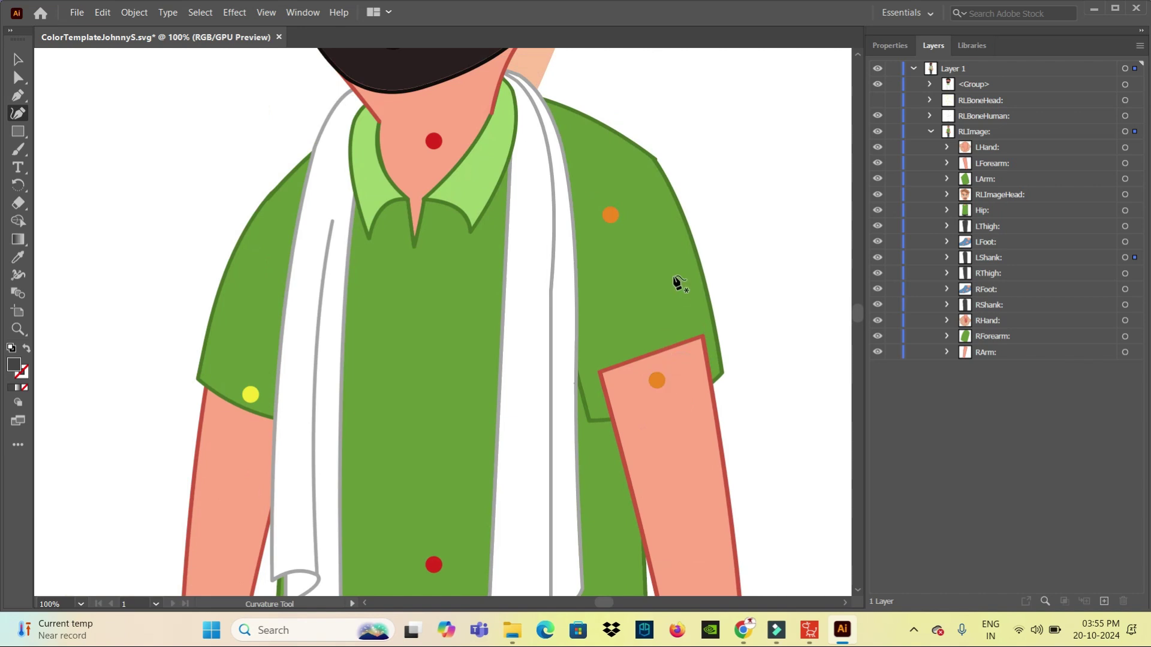
drag(586, 417, 593, 327)
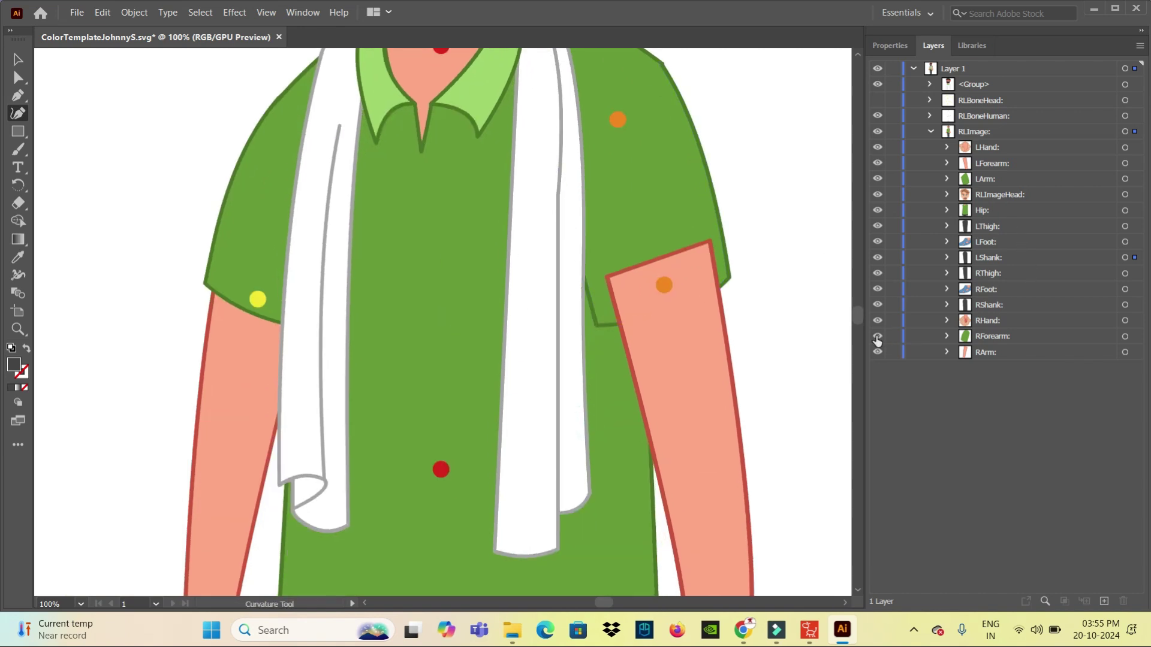
Hide the RForearm green sleeve and the Hip shirt torso layers
click(877, 337)
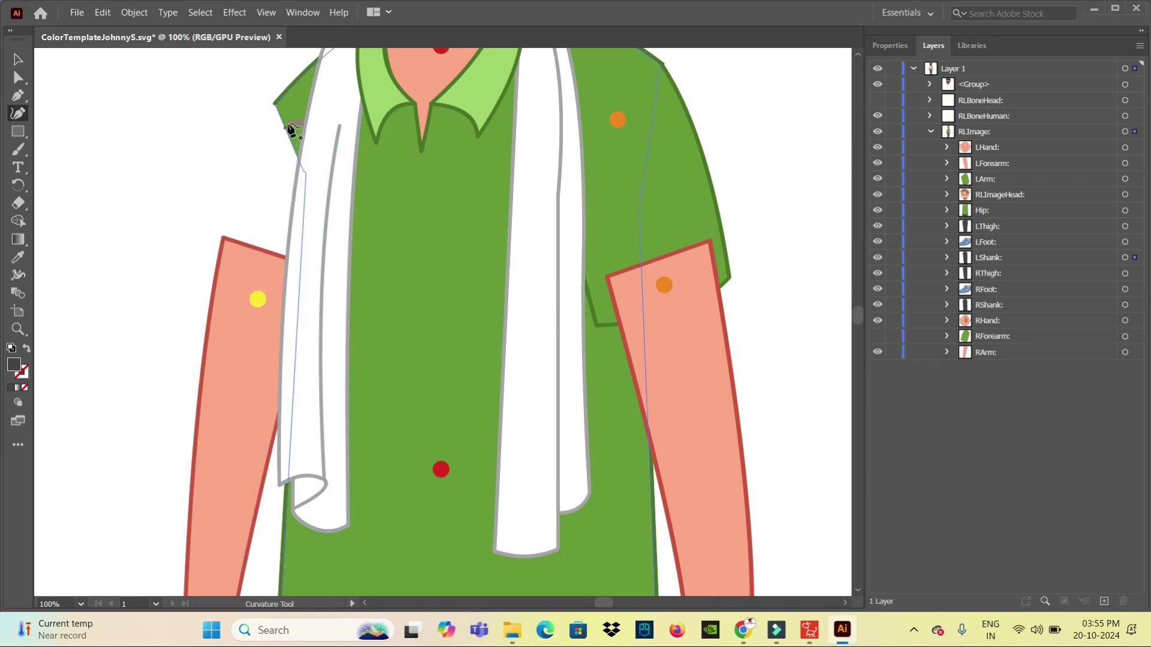
click(877, 337)
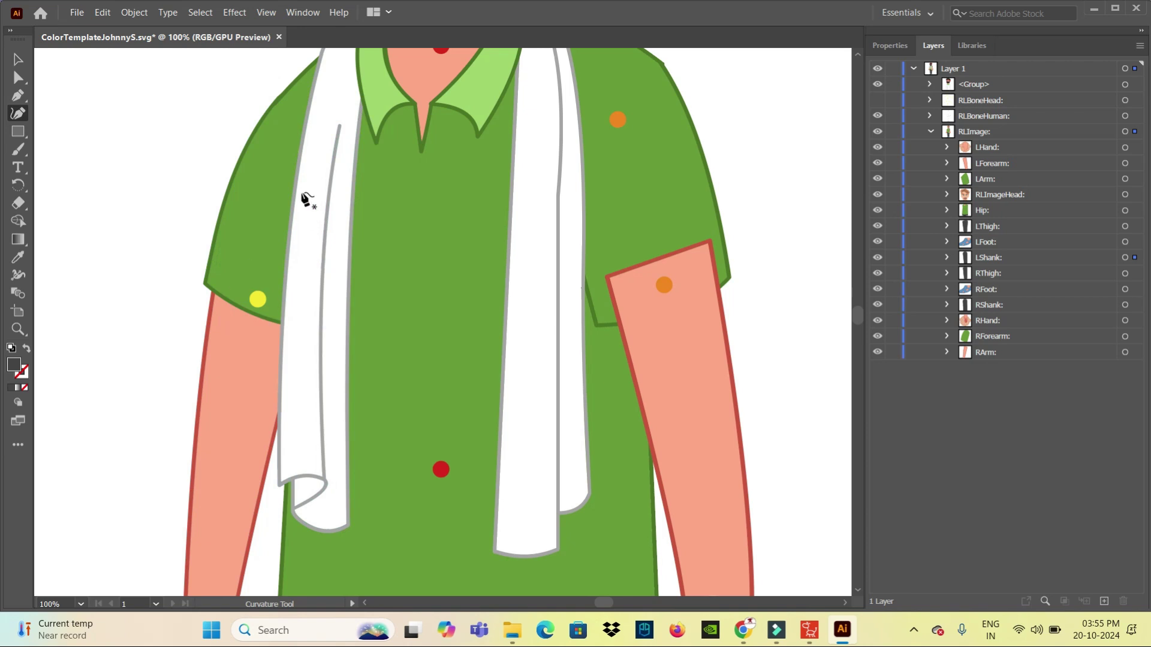
click(877, 336)
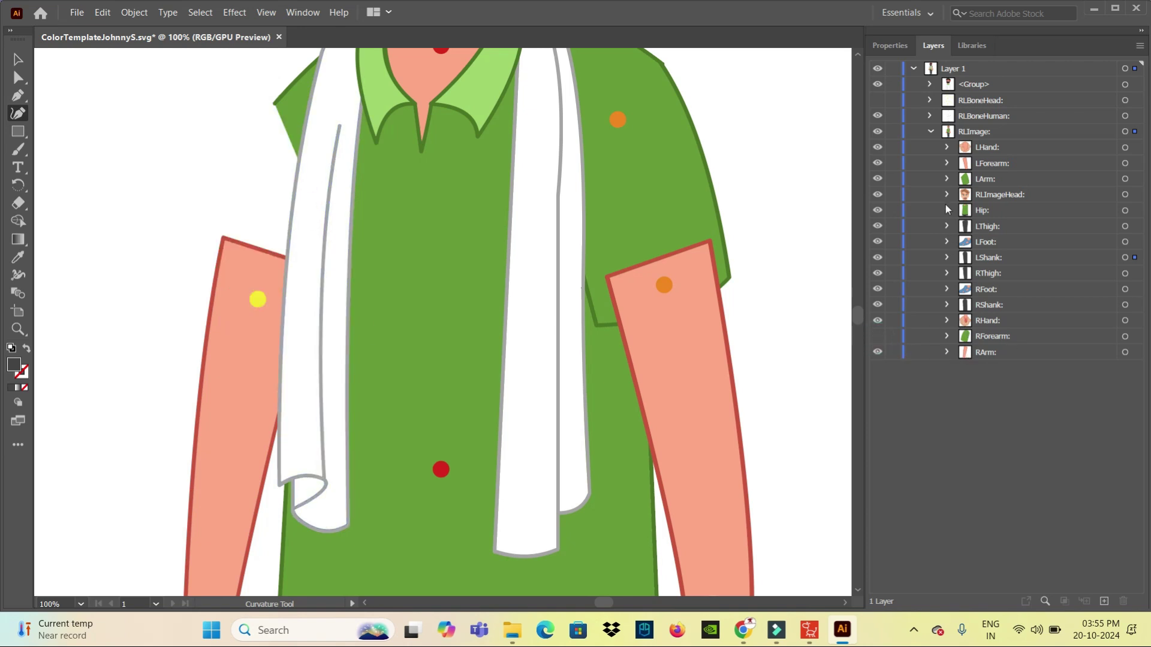
click(877, 210)
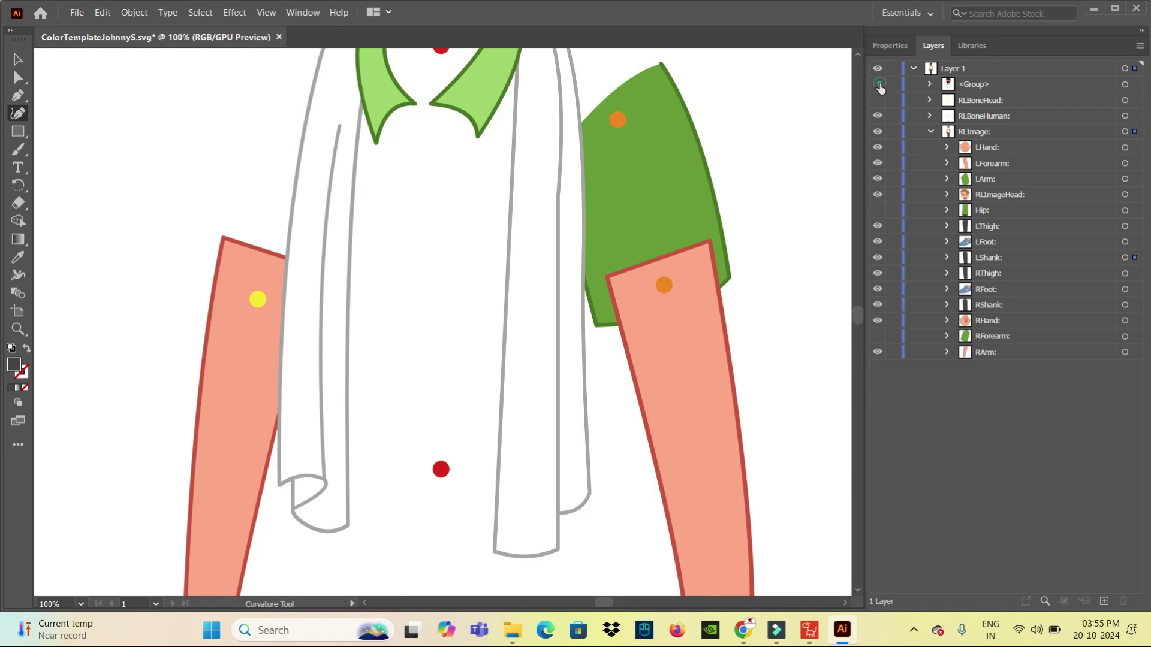
Hide the towel and collar group, then expand RArm down to target its first path
click(878, 84)
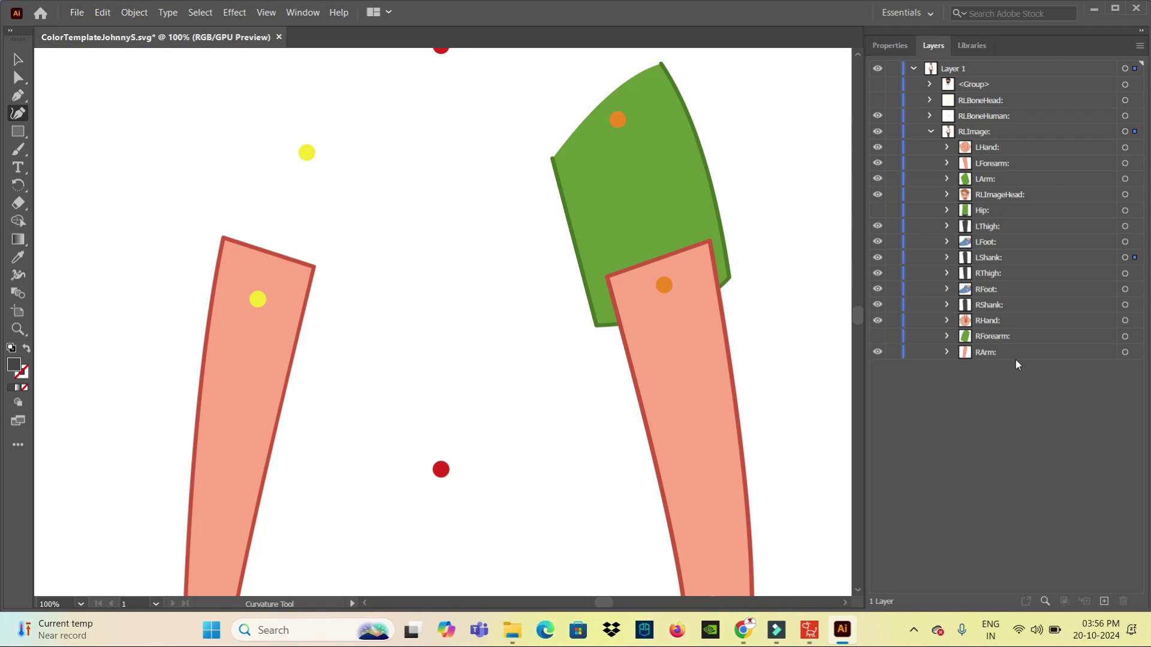
click(977, 354)
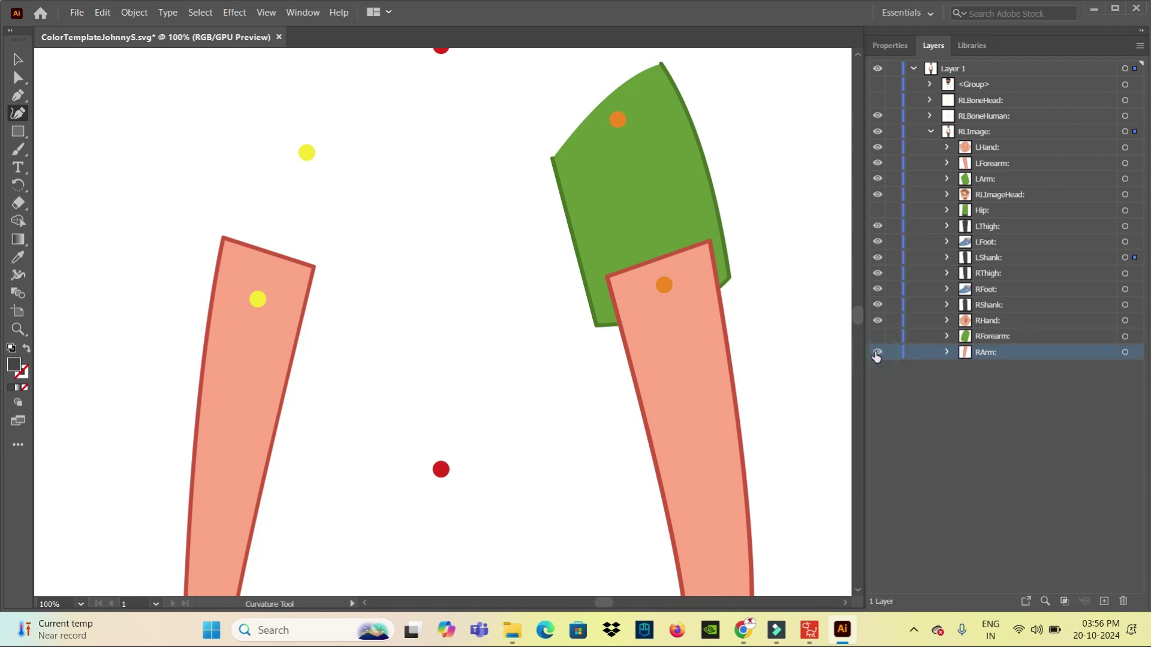
click(877, 353)
click(947, 353)
click(965, 368)
click(982, 384)
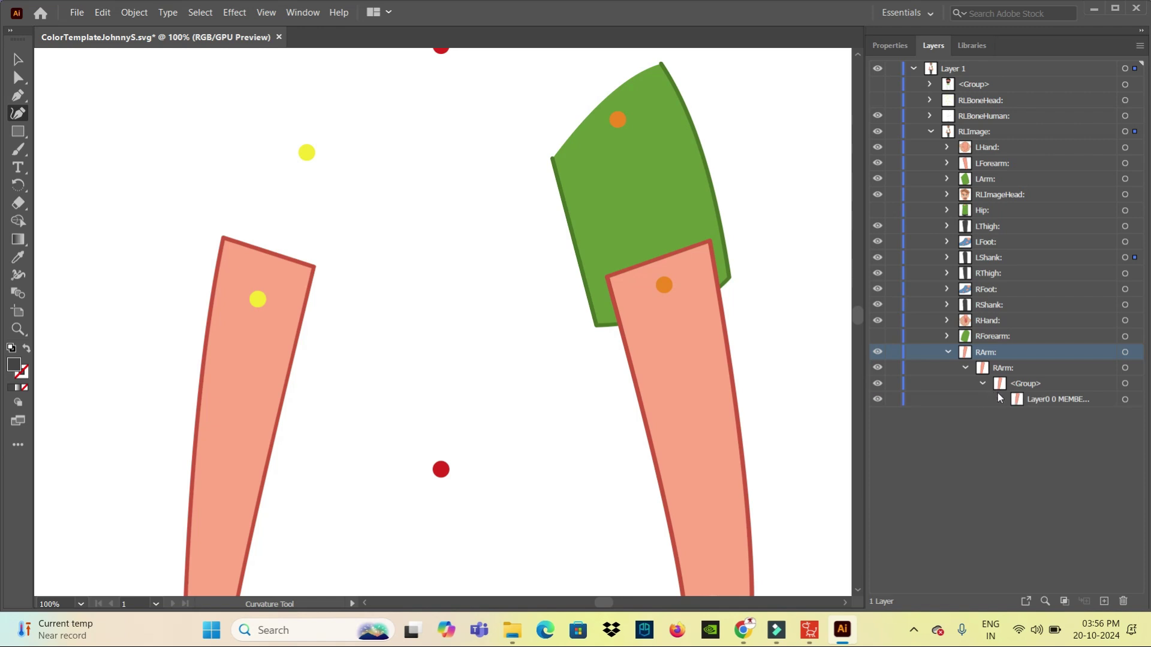
click(999, 400)
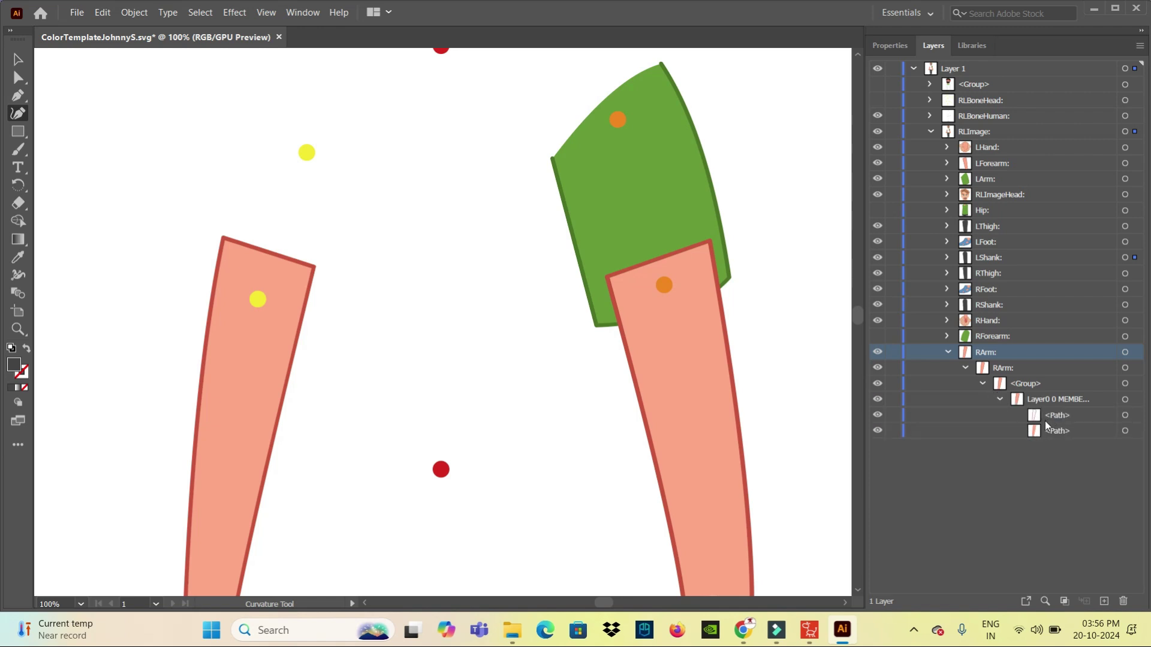
click(1047, 419)
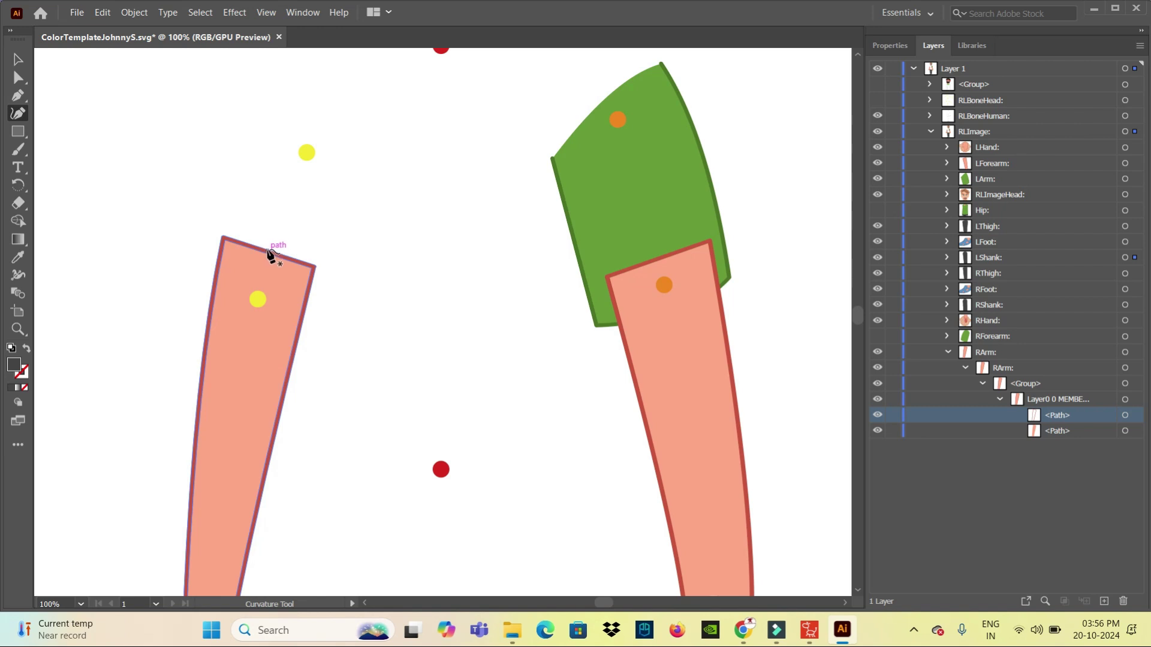
Add an anchor on the pink upper arm's top edge and drag it up into a rounded cap
click(268, 257)
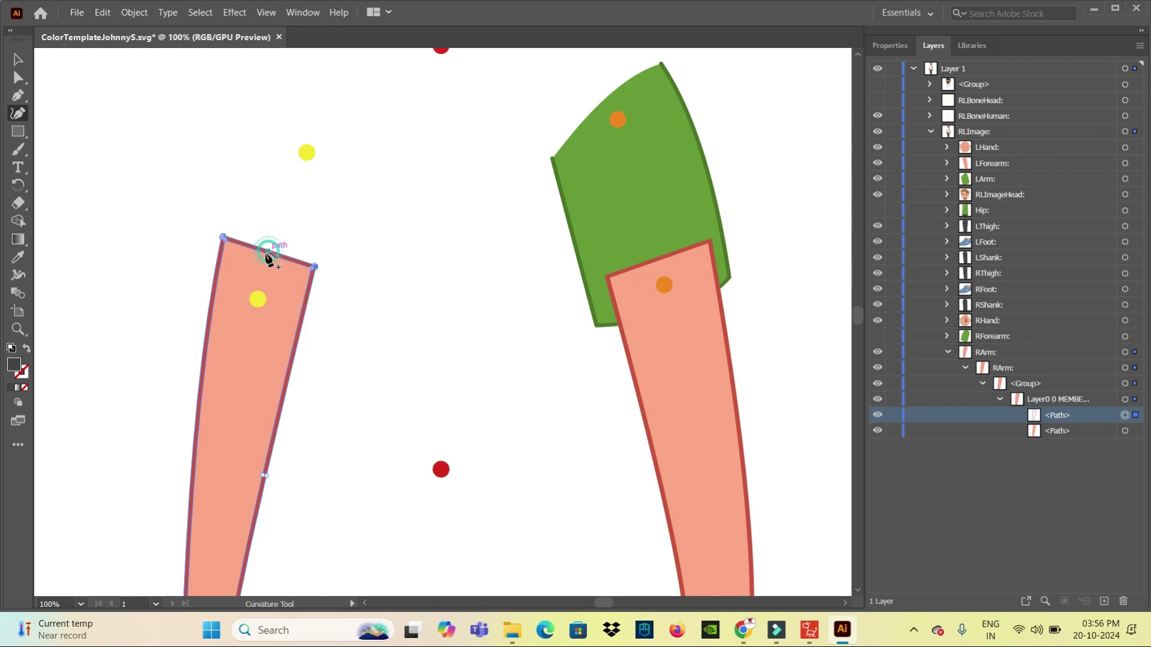
click(269, 251)
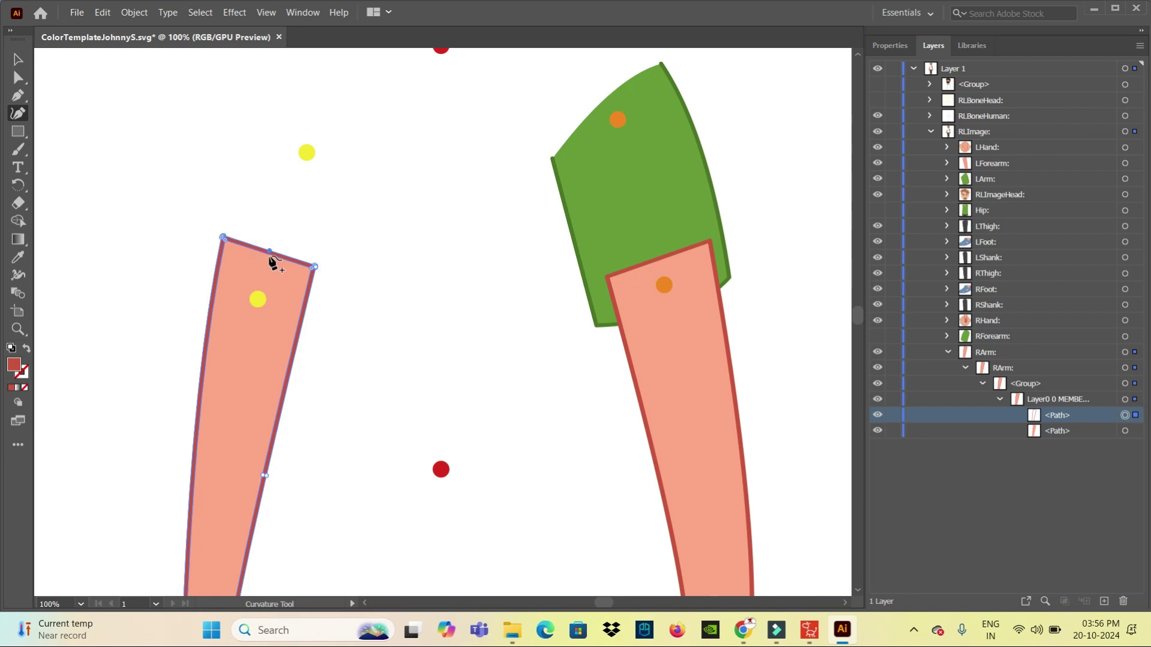
drag(270, 253, 284, 207)
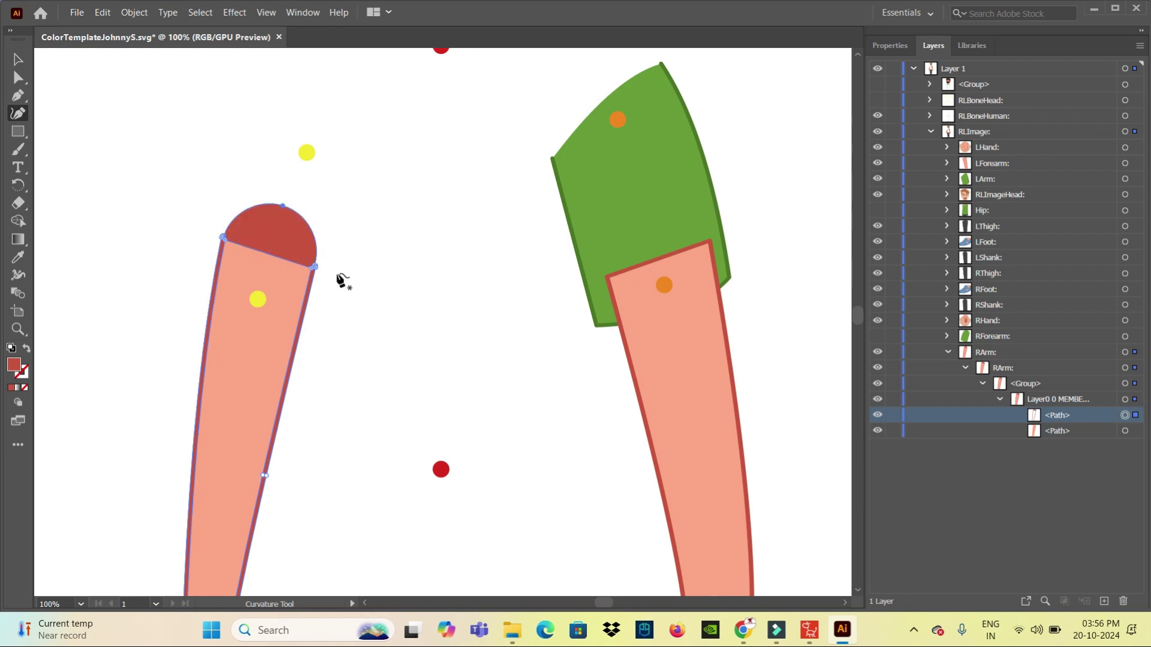
Pull the pink upper-arm fill and its red cap outline upward into a bulge
click(1066, 432)
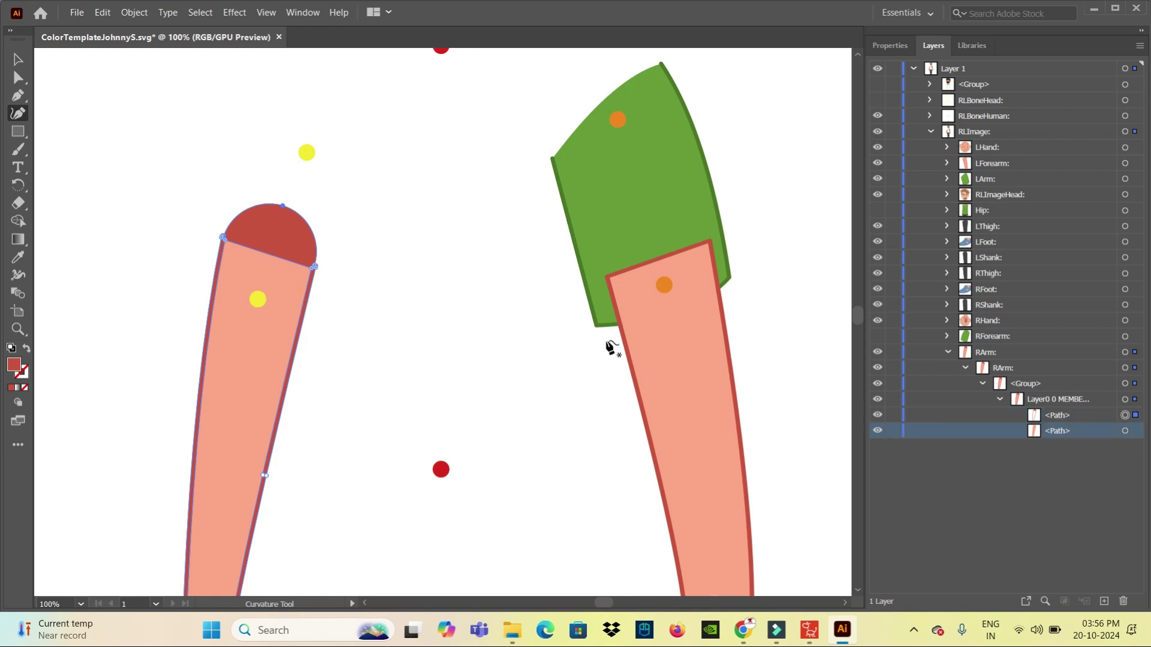
click(877, 415)
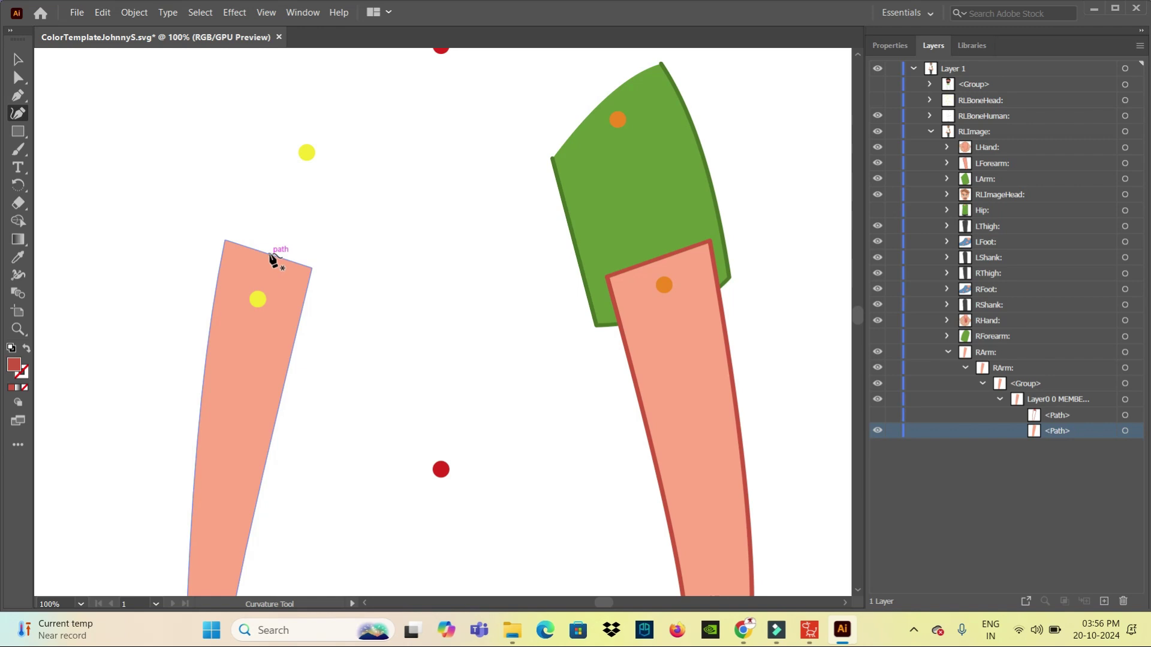
click(266, 254)
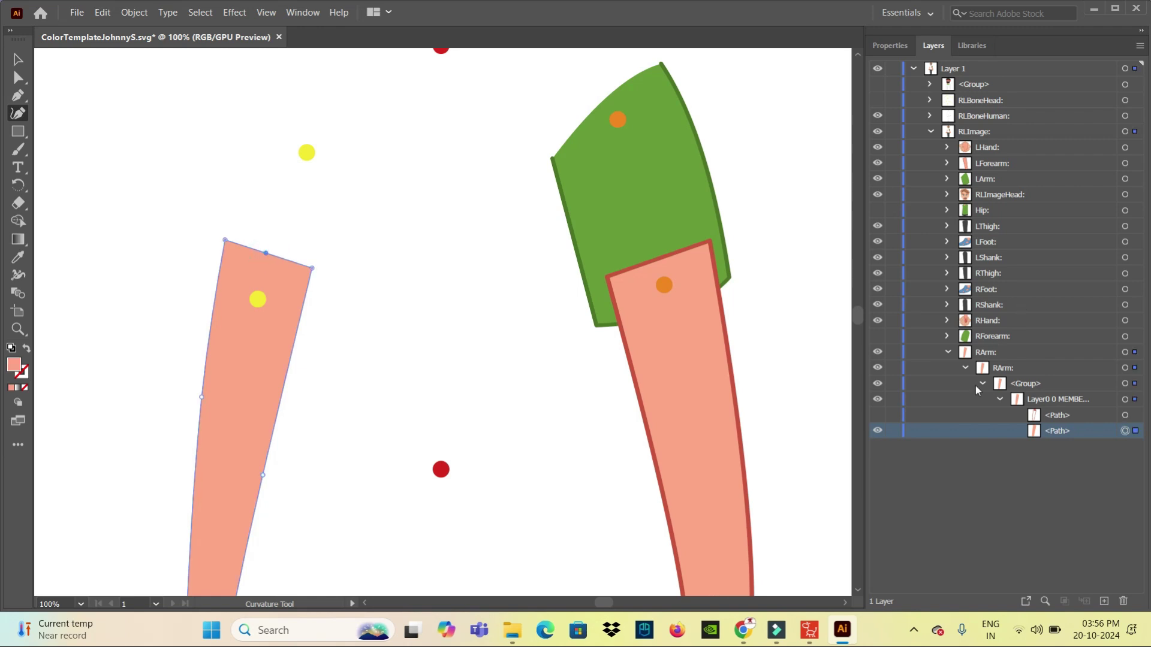
click(878, 415)
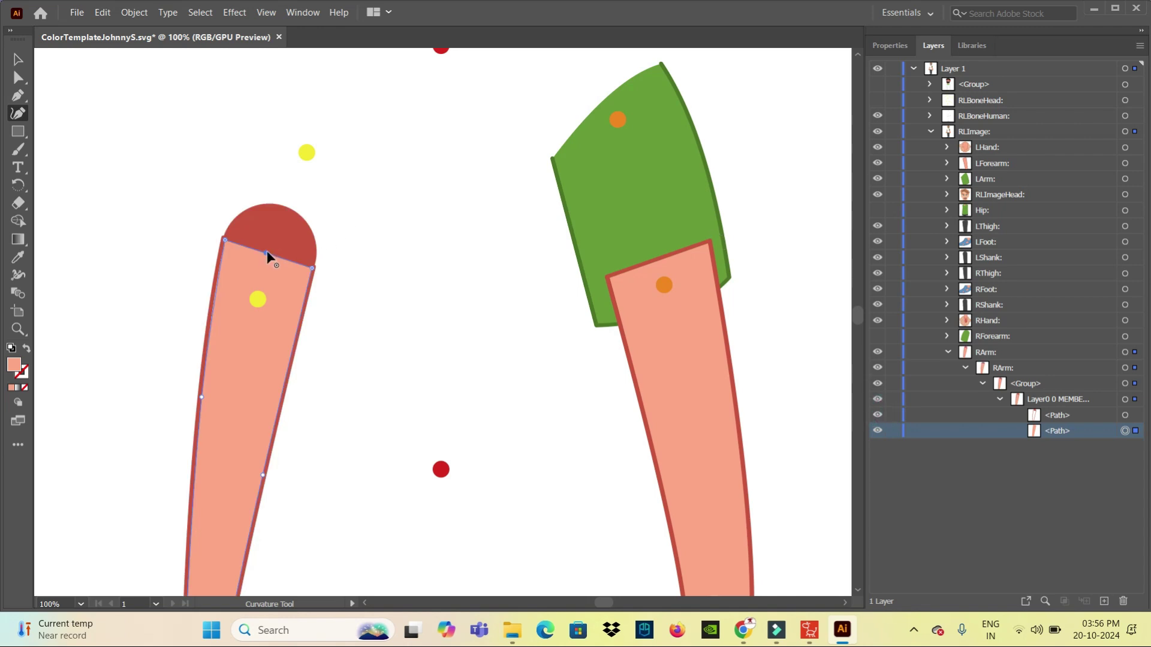
drag(266, 253, 273, 216)
drag(273, 207, 274, 204)
click(268, 254)
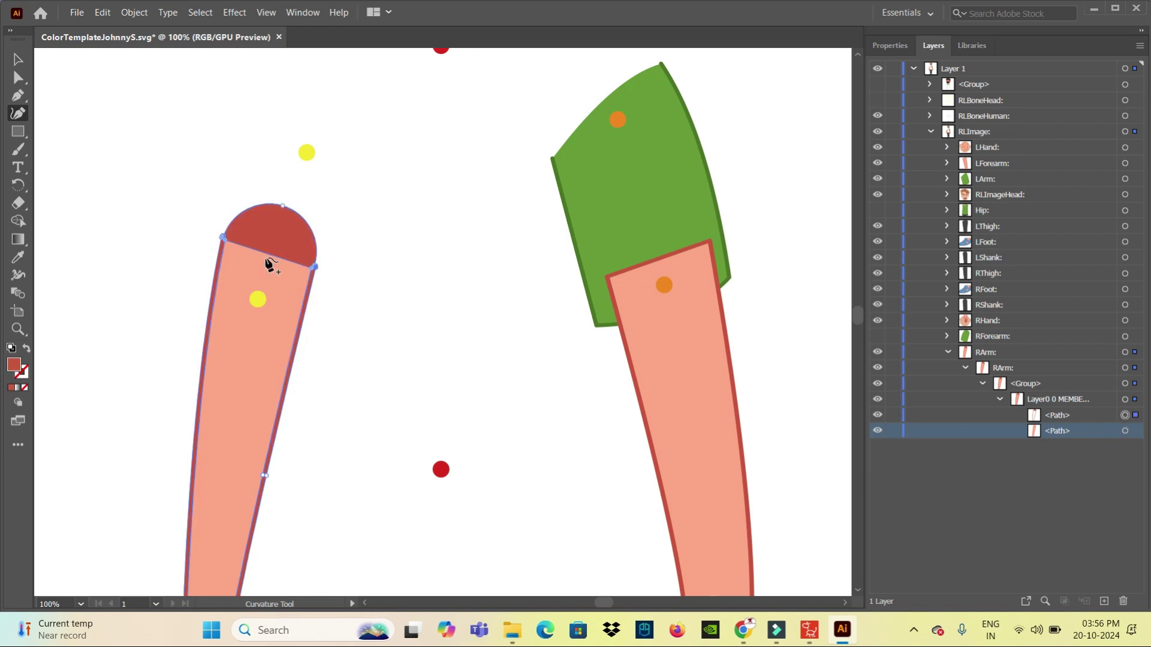
drag(268, 254, 276, 215)
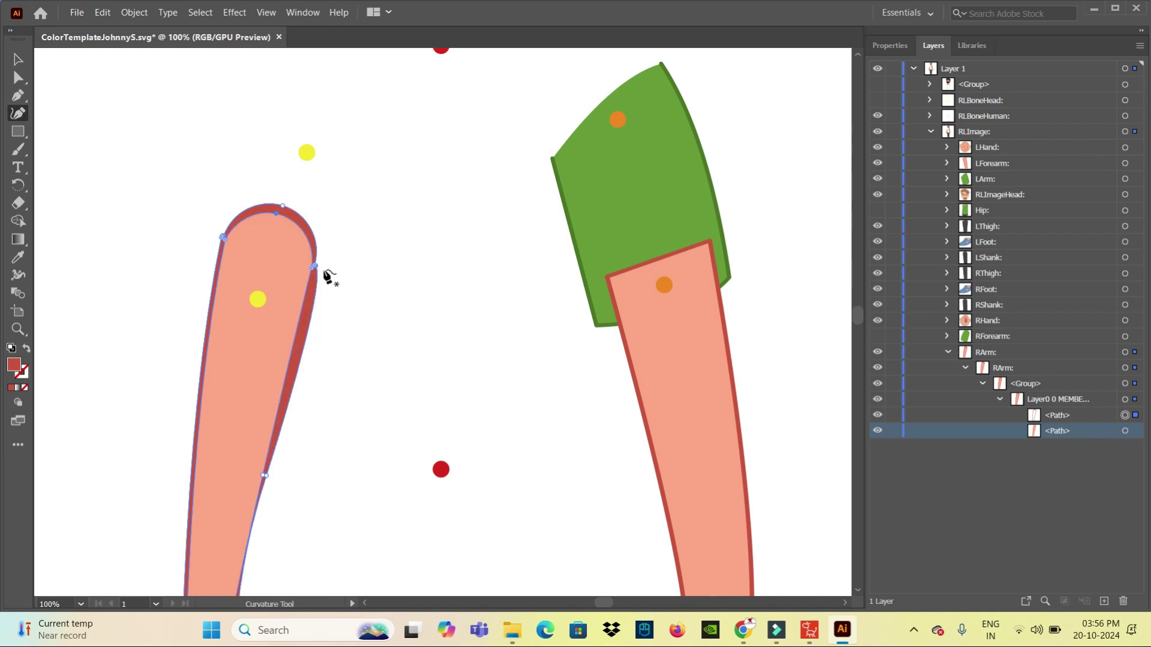
Undo the upper-arm cap edits
key(ctrl)
key(ctrl+z)
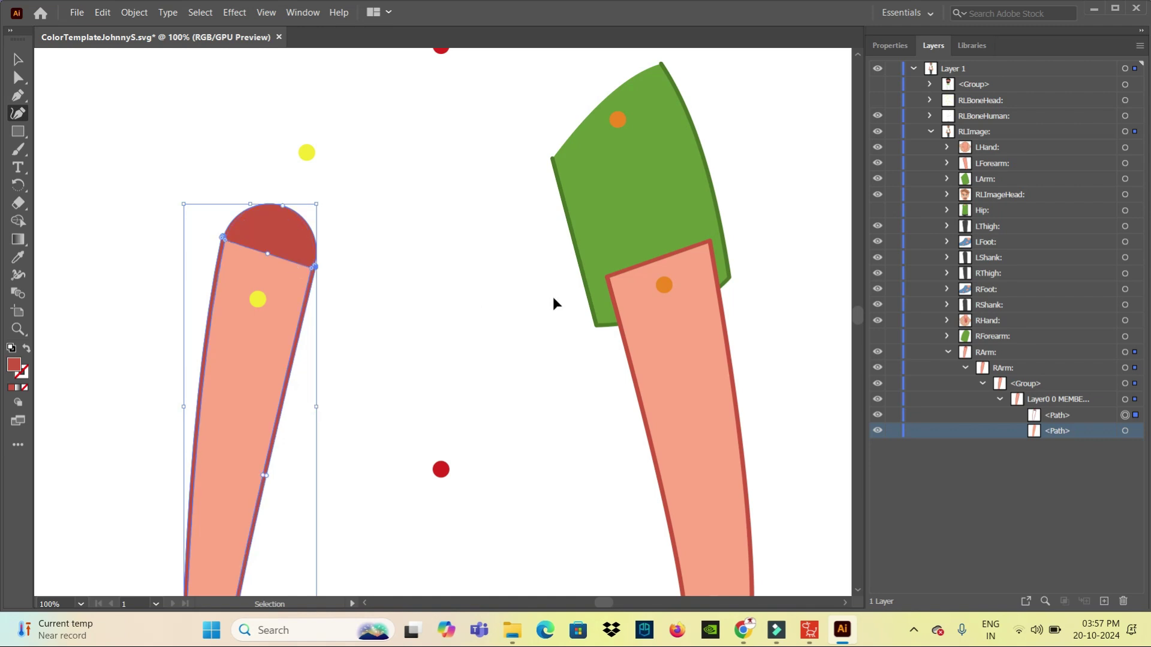
key(ctrl+z)
key(ctrl+z)
key(ctrl+z)
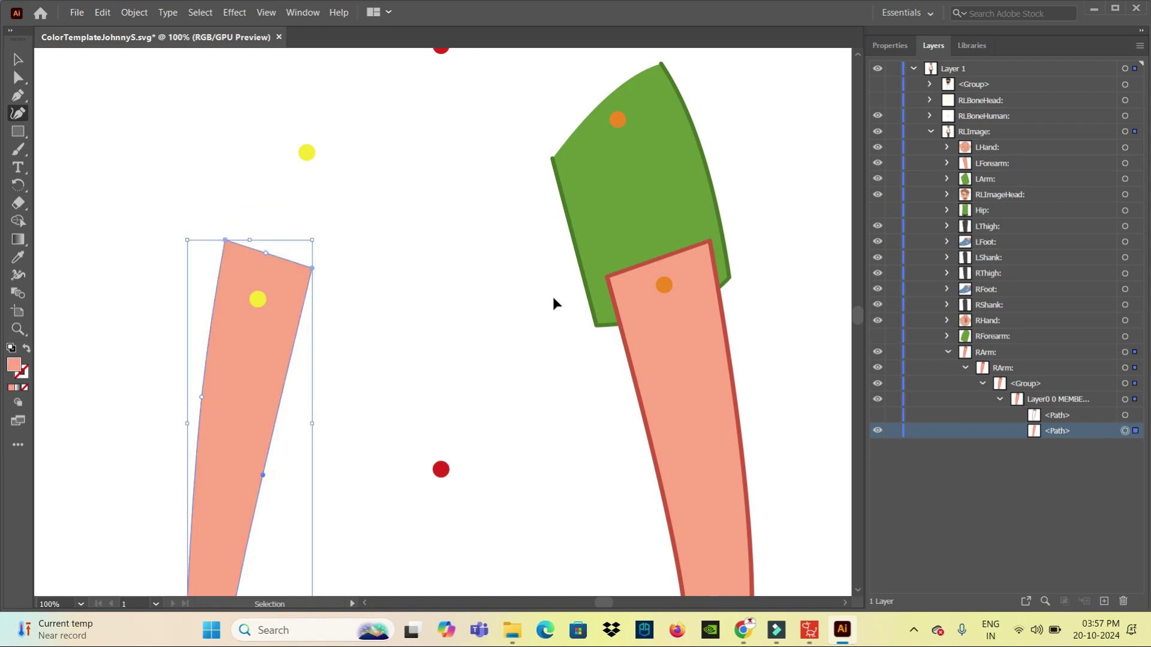
key(ctrl+z)
key(ctrl+shift+z)
key(ctrl+shift+z)
key(ctrl+shift+z)
key(ctrl+z)
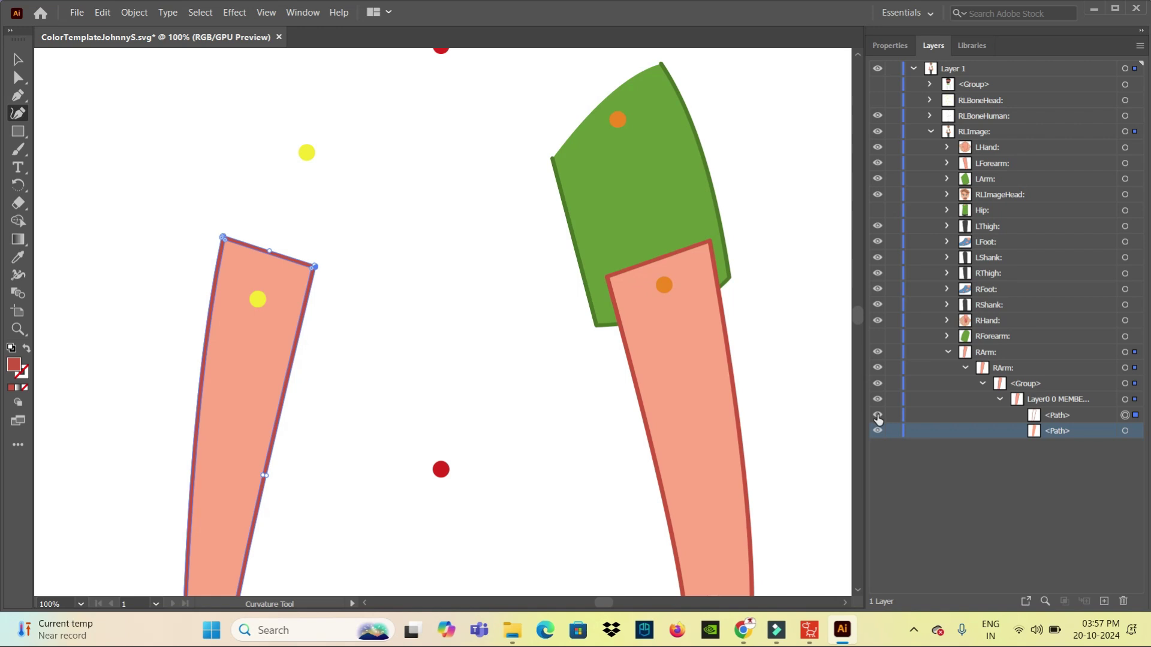
Redraw the pink upper-arm fill with a rounded, domed top
click(877, 415)
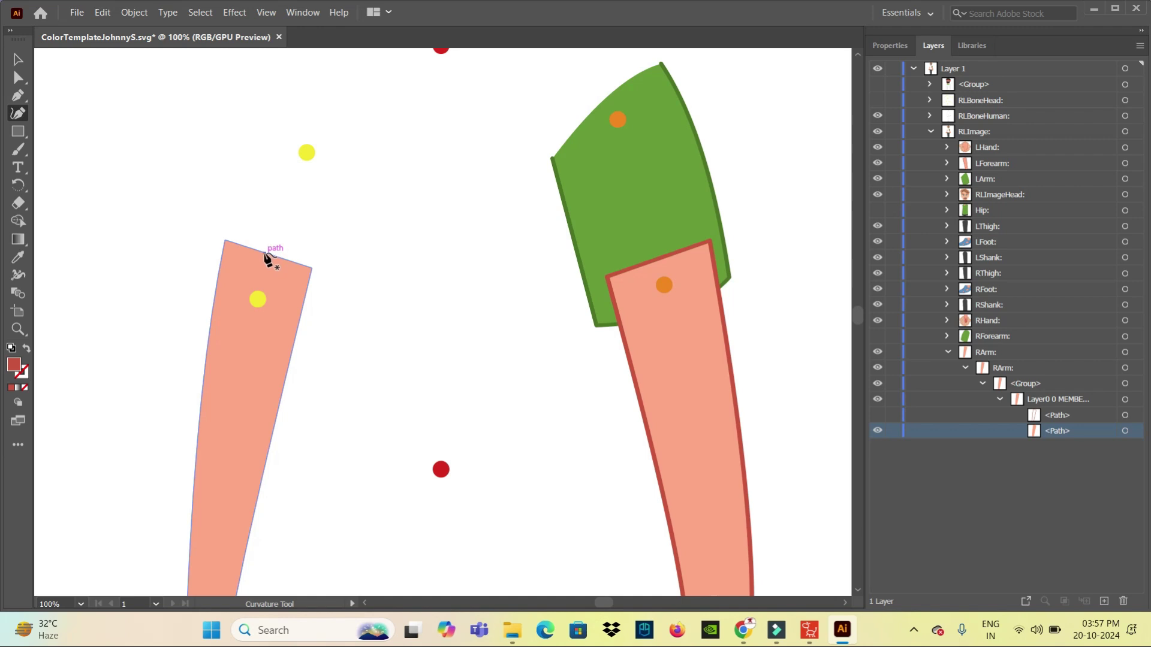
click(266, 253)
drag(266, 253, 280, 203)
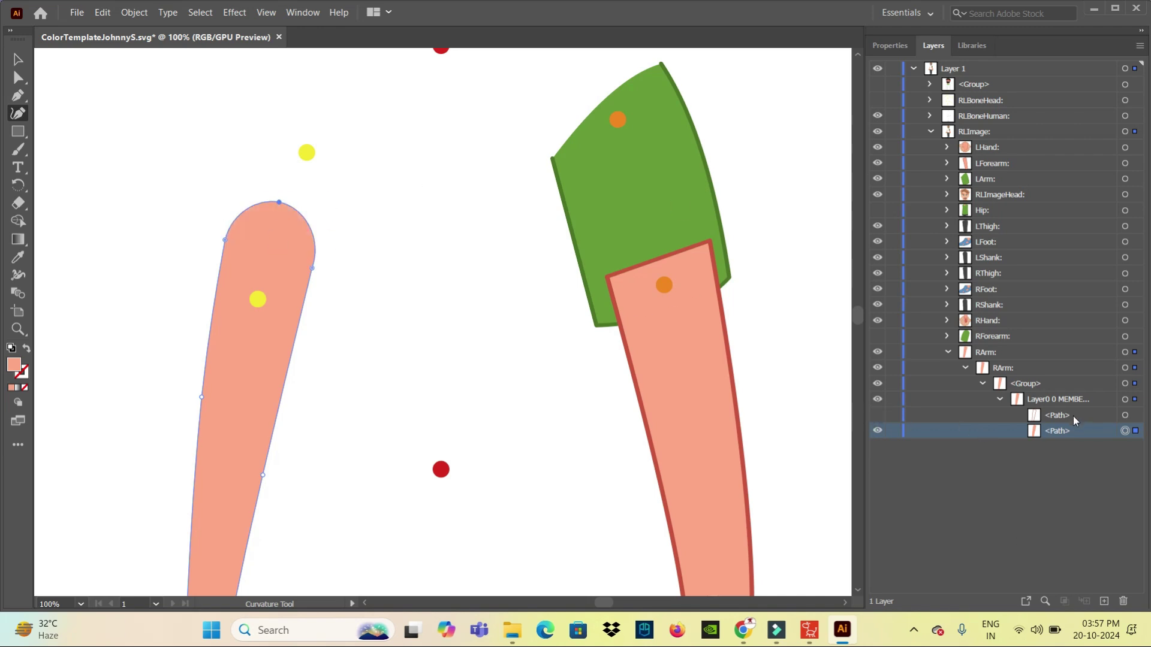
click(877, 415)
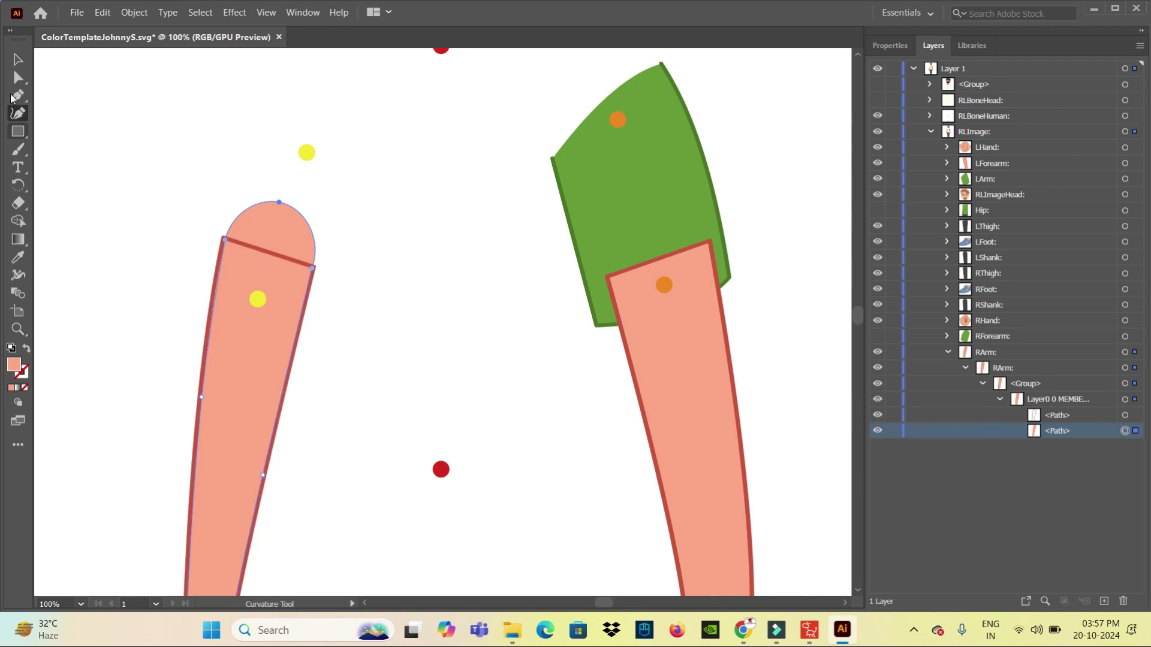
Collapse RArm, show the left green sleeve again, and switch to Cartoon Animator 5
click(18, 60)
click(263, 253)
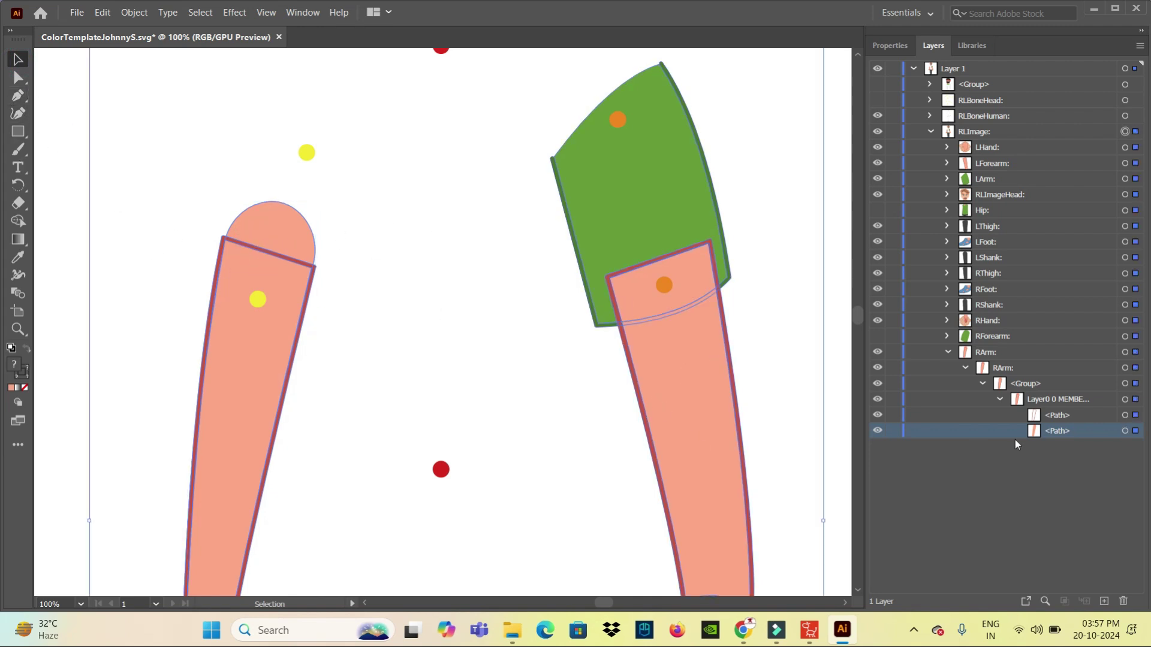
click(948, 353)
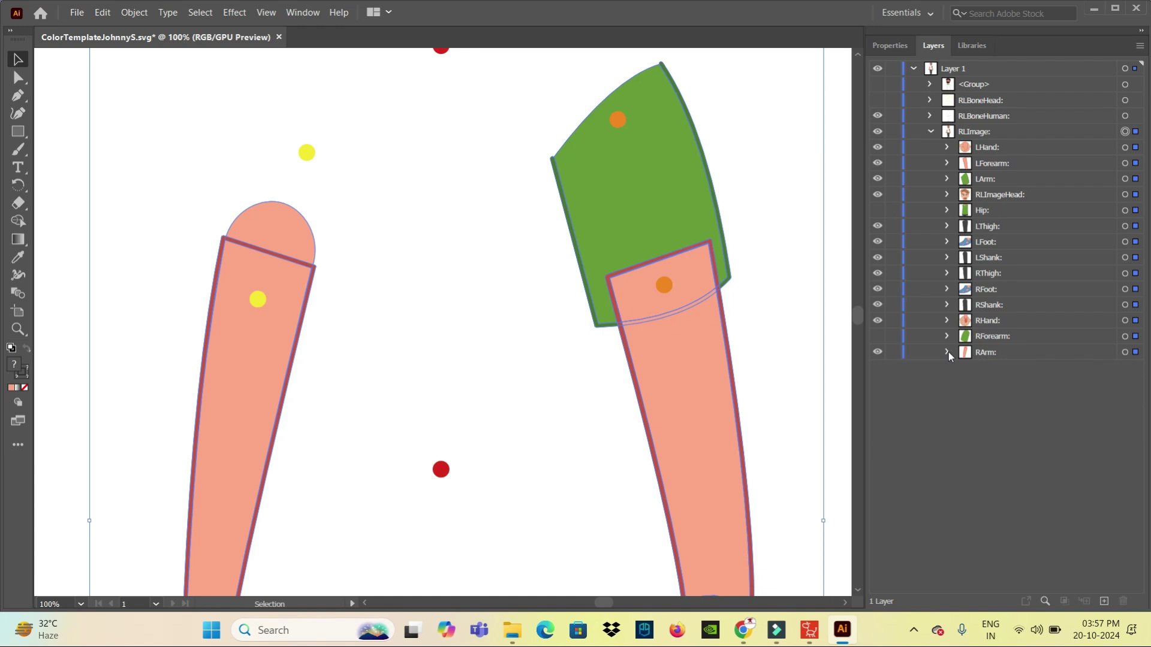
click(877, 336)
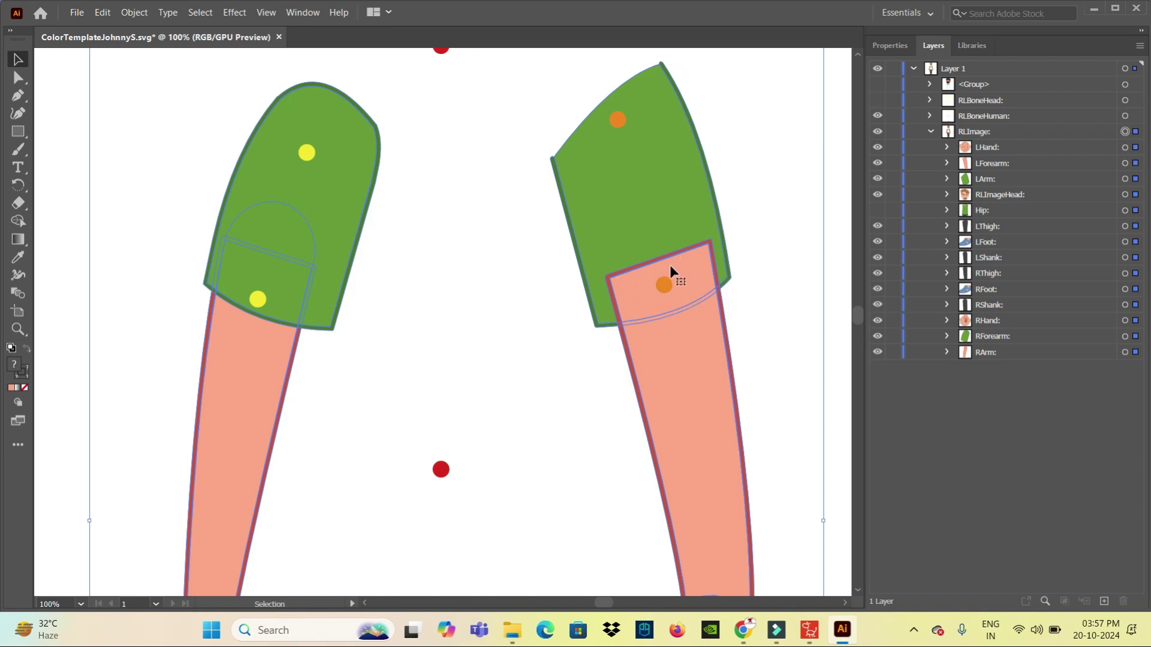
click(809, 629)
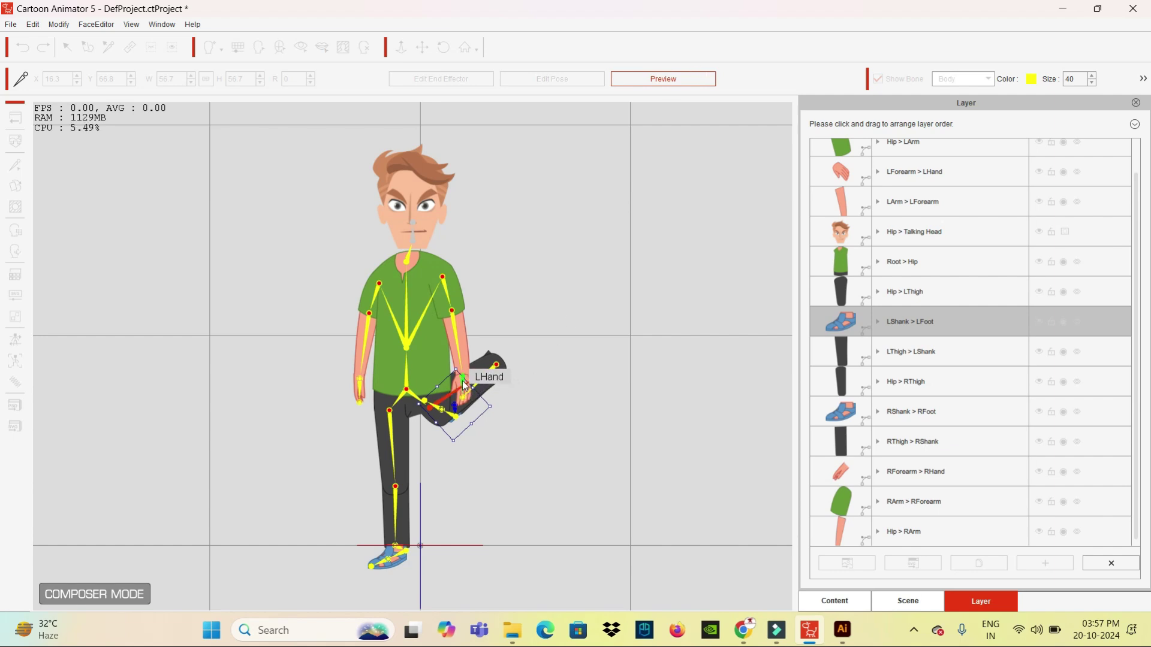
Drag the LHand sprite out beside the raised knee, bending the arm at the elbow
mouse_move(465, 385)
mouse_down()
mouse_move(475, 343)
mouse_move(370, 289)
mouse_move(409, 349)
mouse_up()
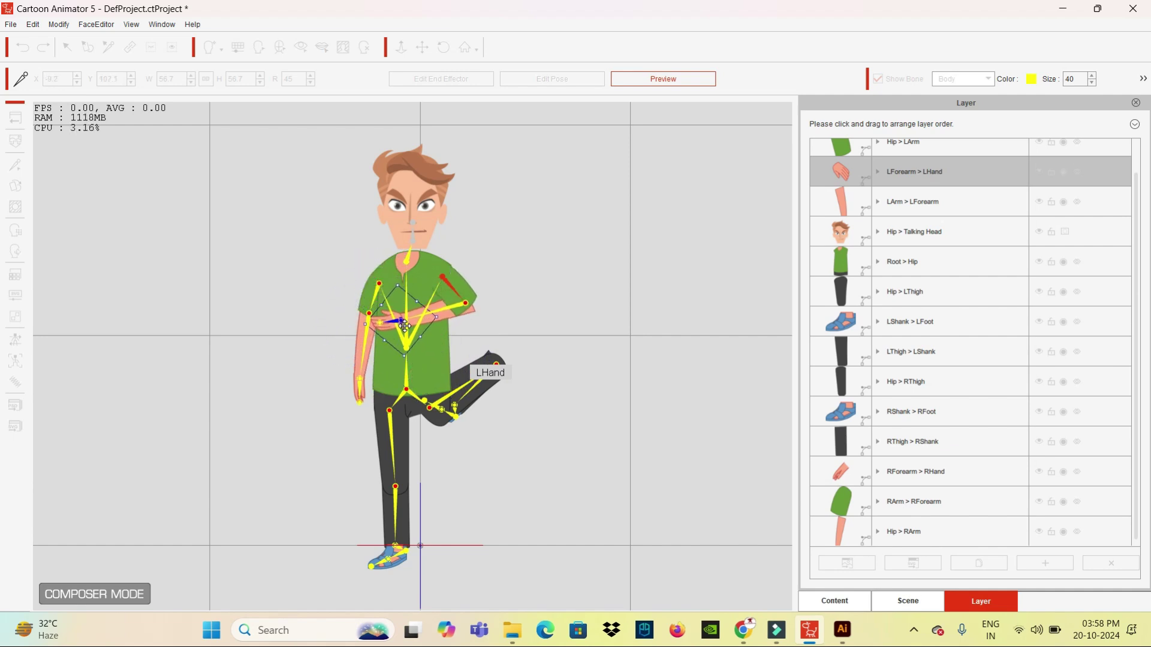
mouse_move(408, 349)
mouse_down()
mouse_move(541, 349)
mouse_move(415, 329)
mouse_move(530, 381)
mouse_up()
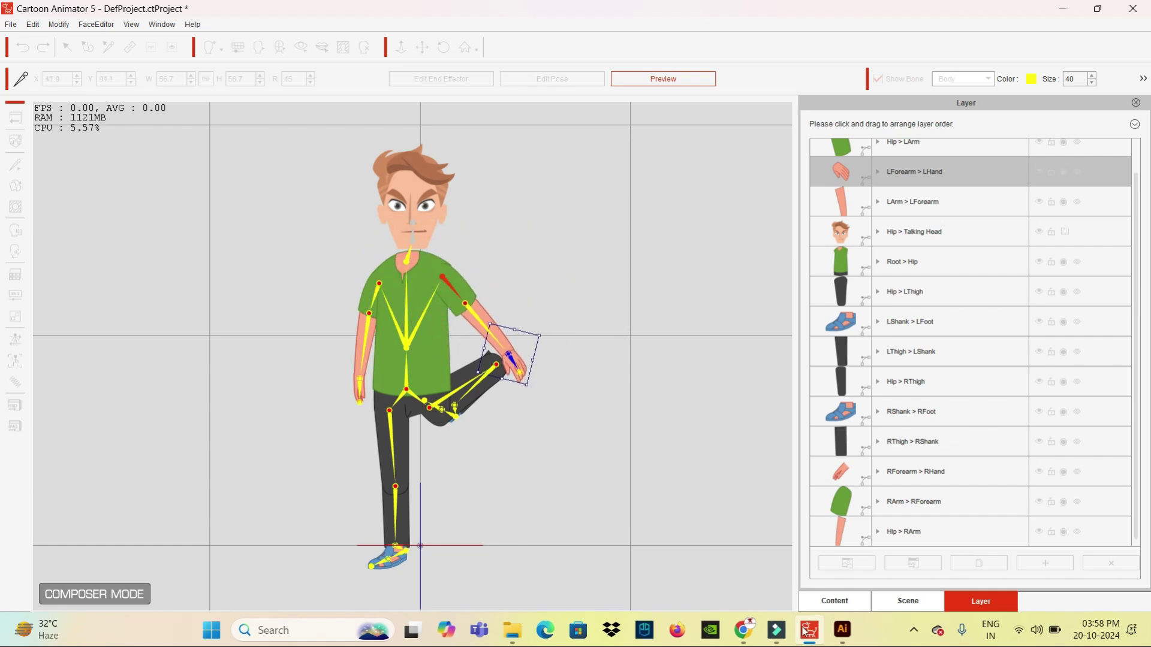
Back in Illustrator, zoom to the left arm and identify the LForearm layer
click(842, 629)
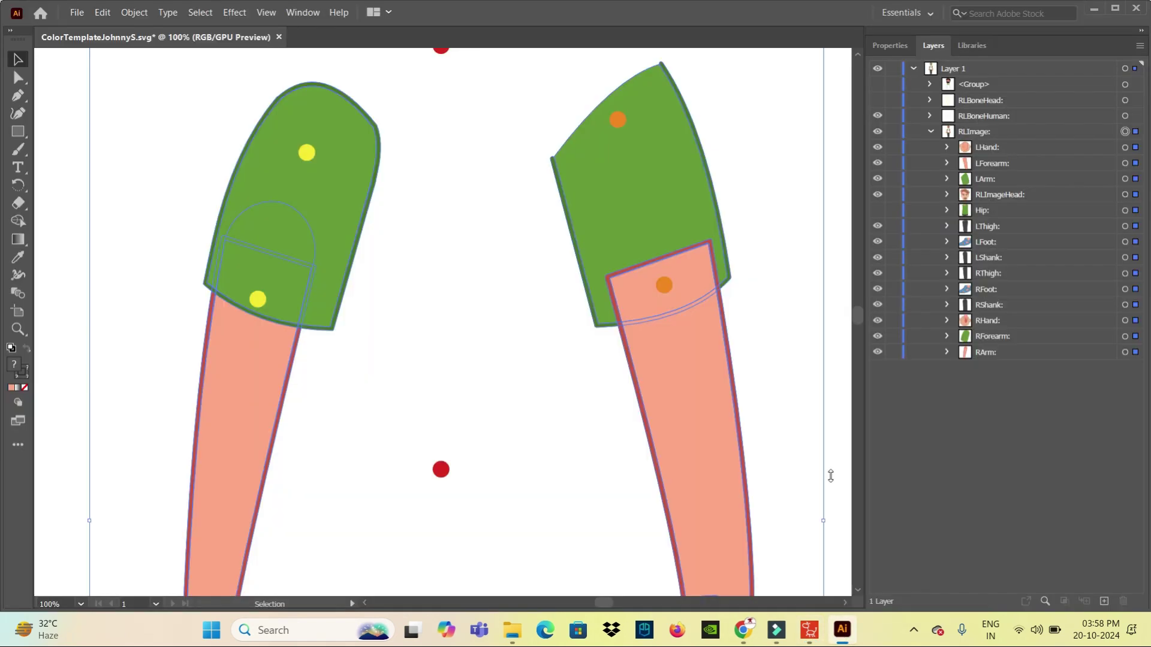
drag(791, 365, 613, 428)
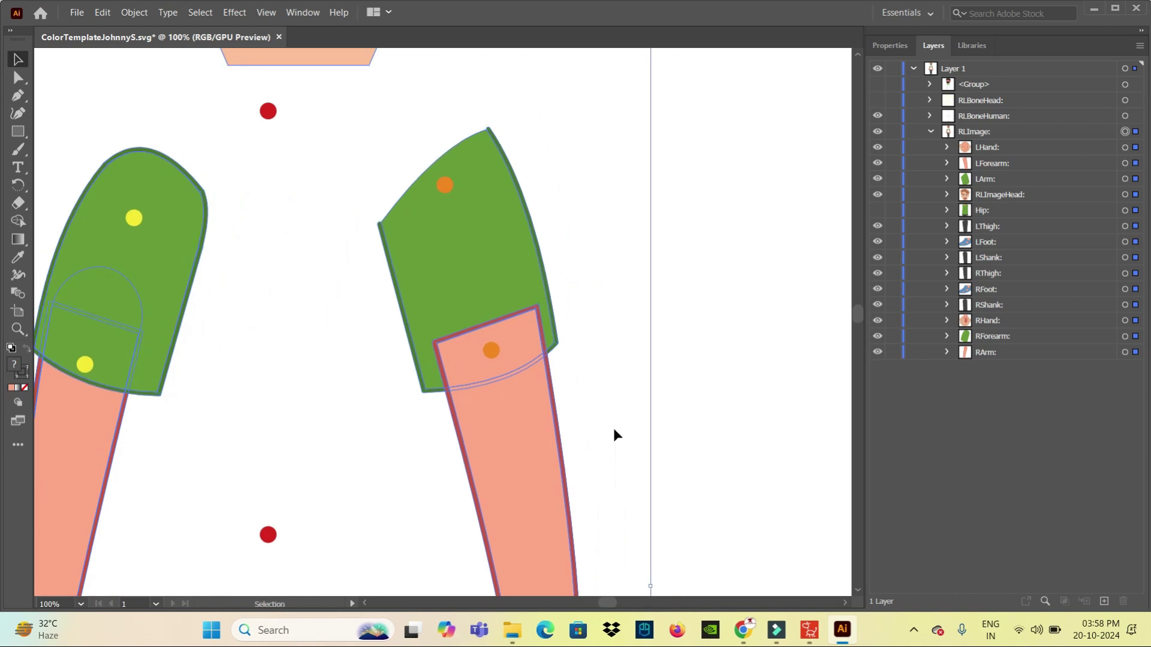
key(a)
key(ctrl+equal)
mouse_move(613, 428)
mouse_down()
mouse_move(480, 81)
mouse_move(483, 370)
mouse_move(592, 526)
mouse_up()
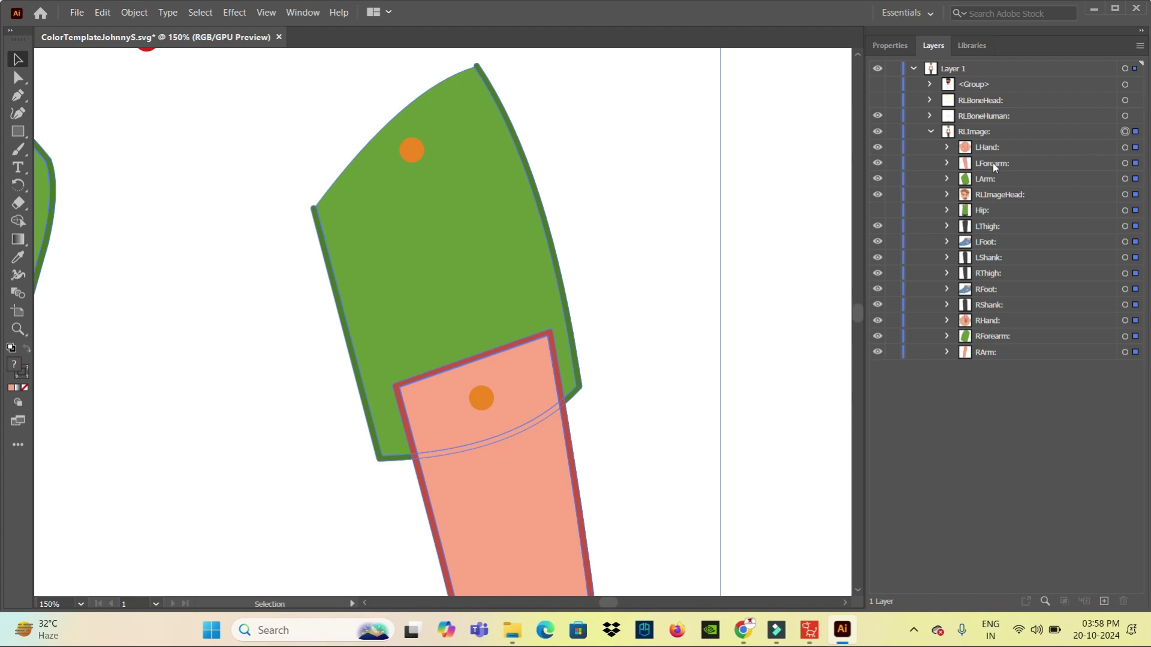
click(877, 163)
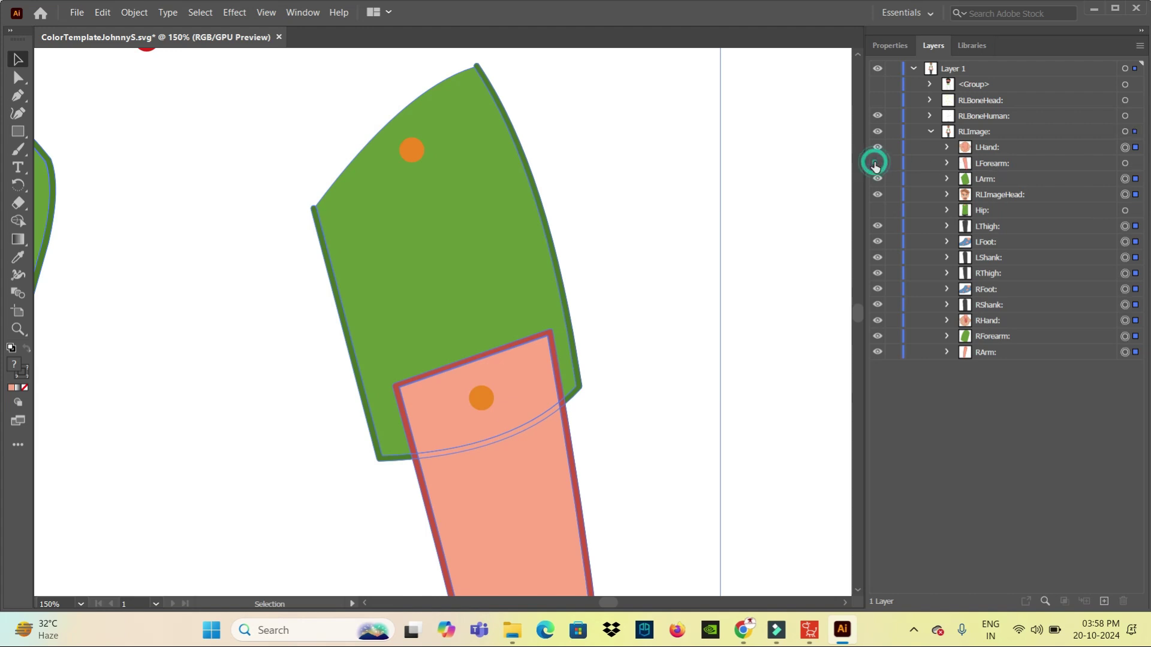
click(877, 163)
click(877, 163)
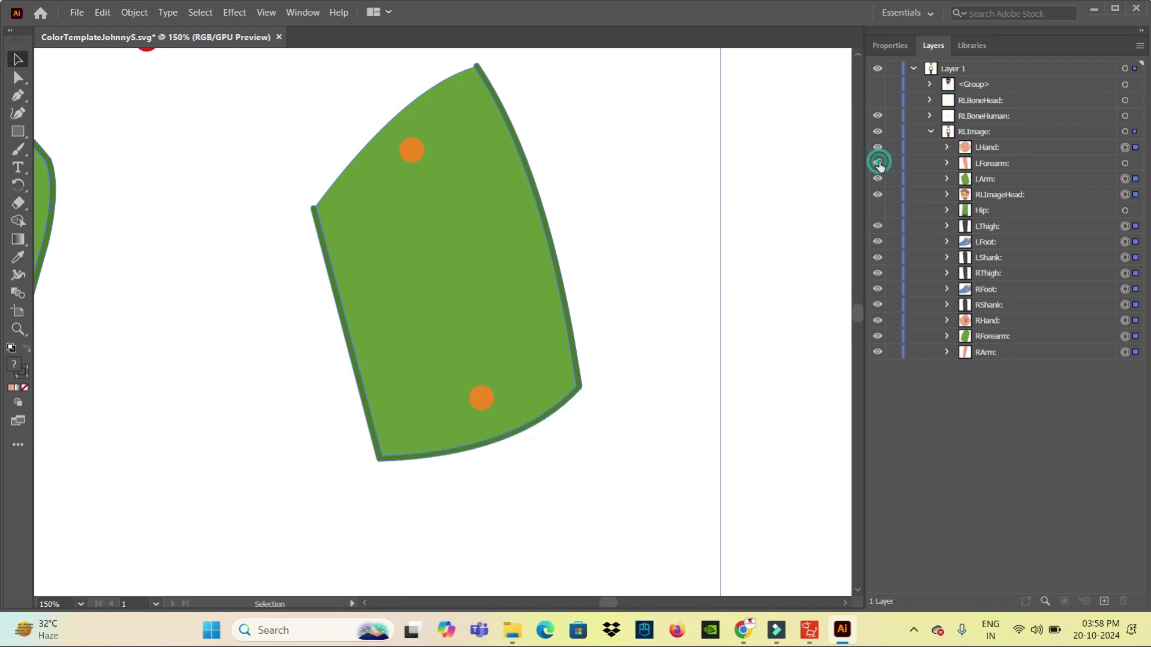
Expand the LForearm layer down to its two paths and target the second path
click(947, 163)
click(964, 178)
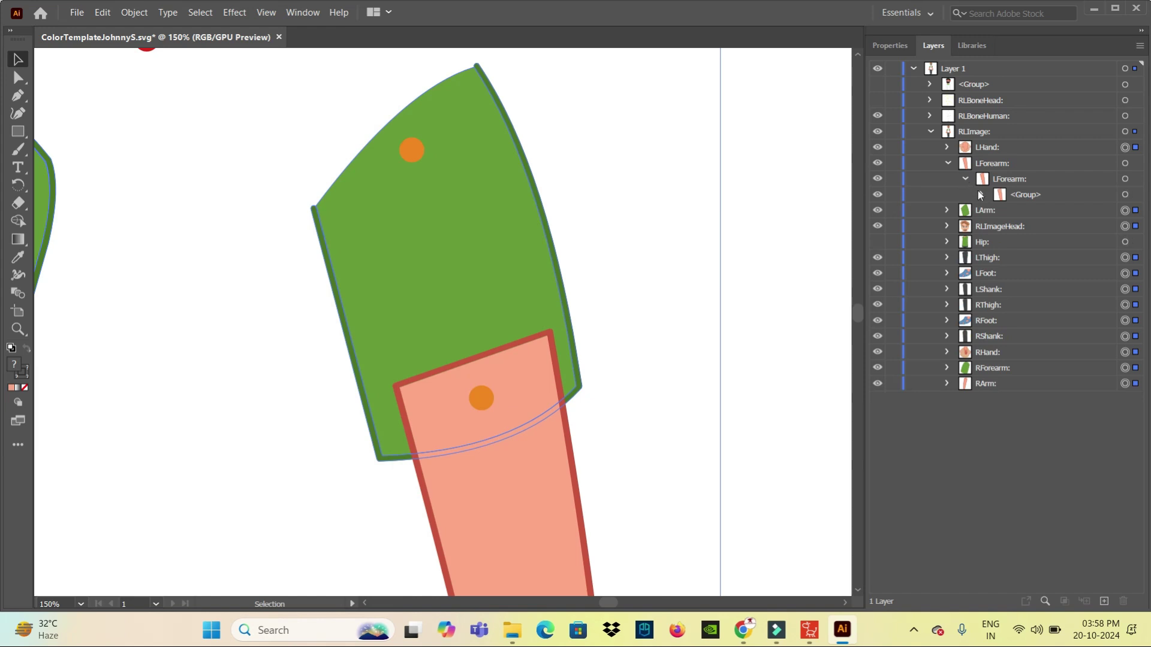
click(982, 195)
click(999, 211)
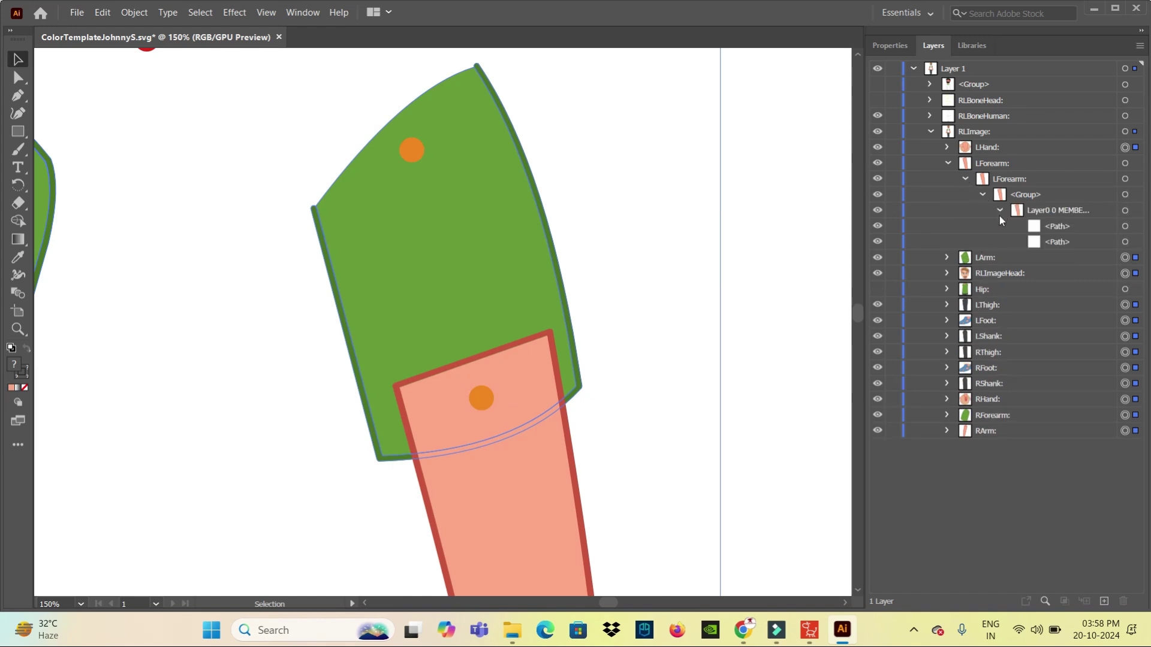
click(1052, 242)
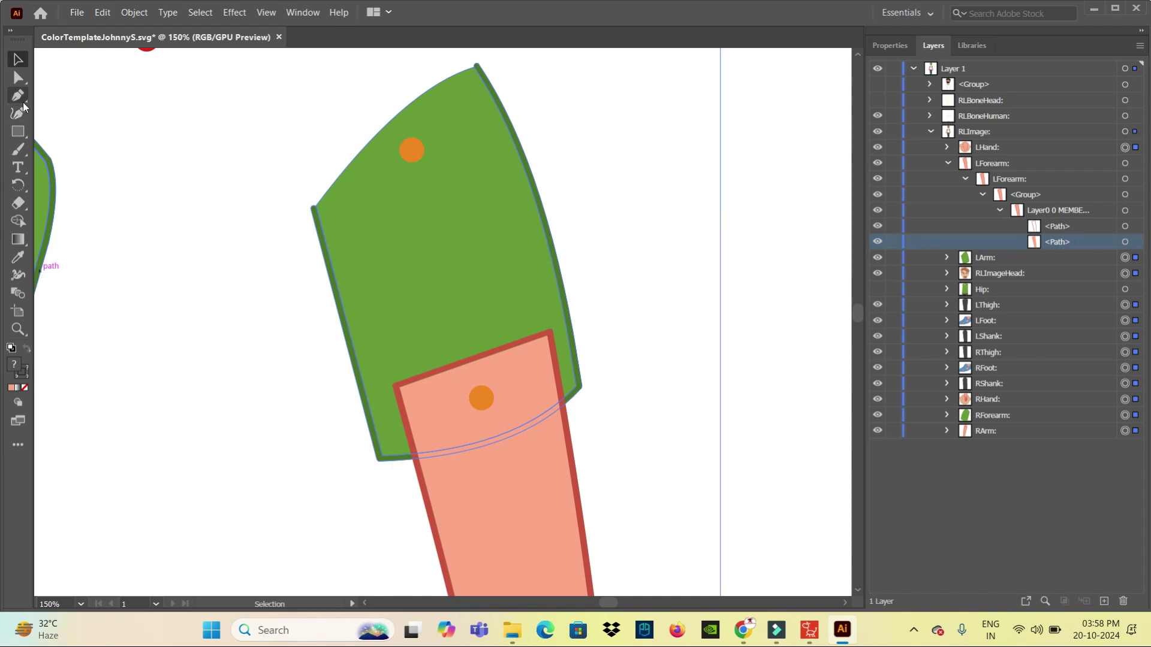
Use the Curvature tool to bulge the salmon forearm fill's top into a rounded dome
click(20, 115)
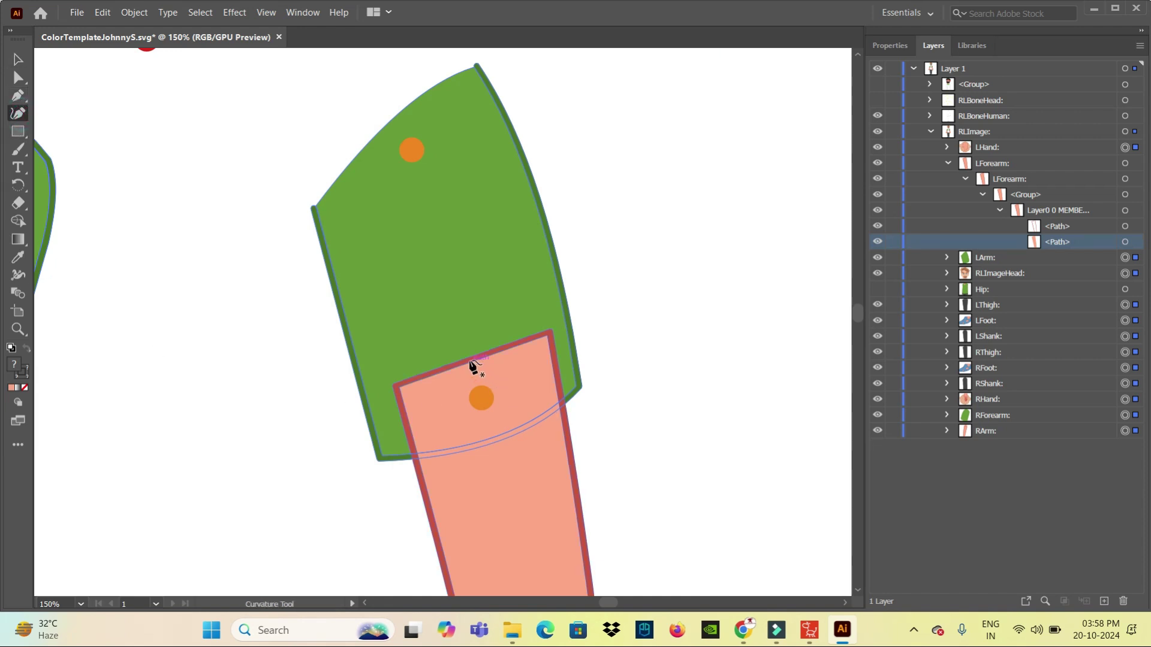
click(877, 226)
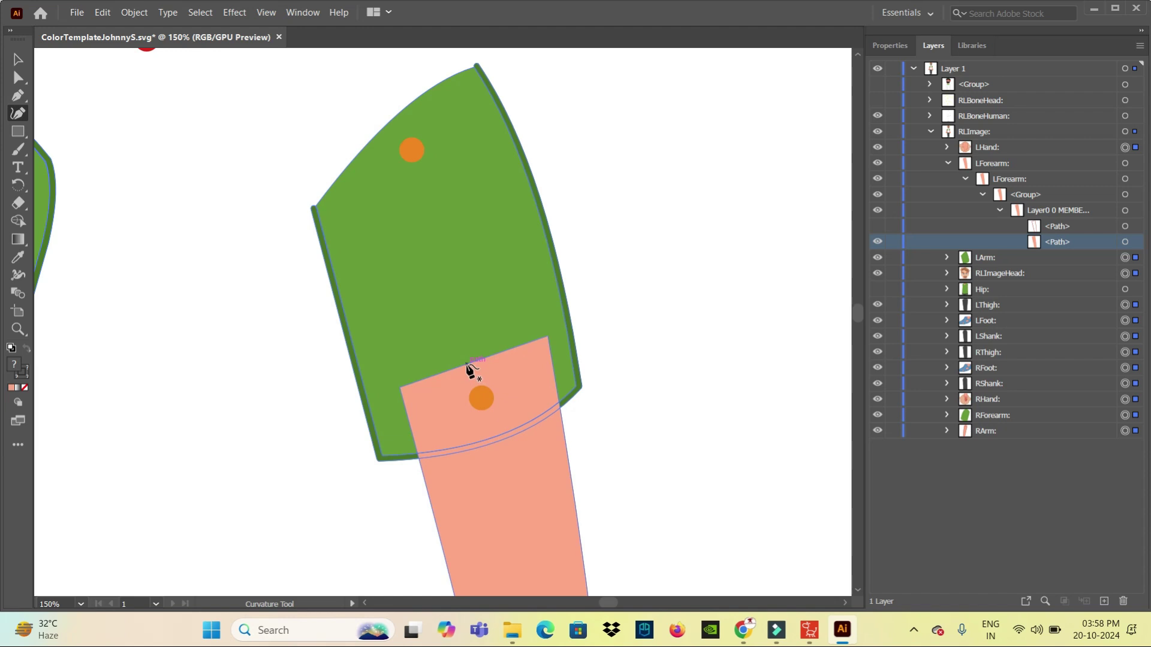
click(470, 371)
click(468, 365)
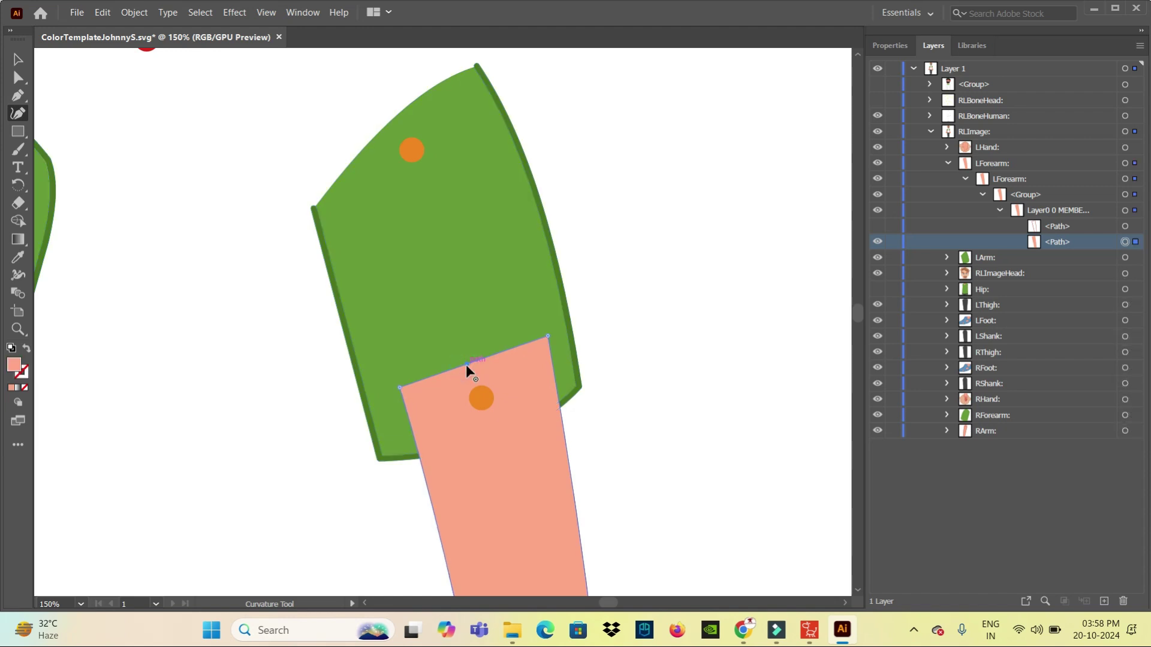
drag(465, 363, 439, 278)
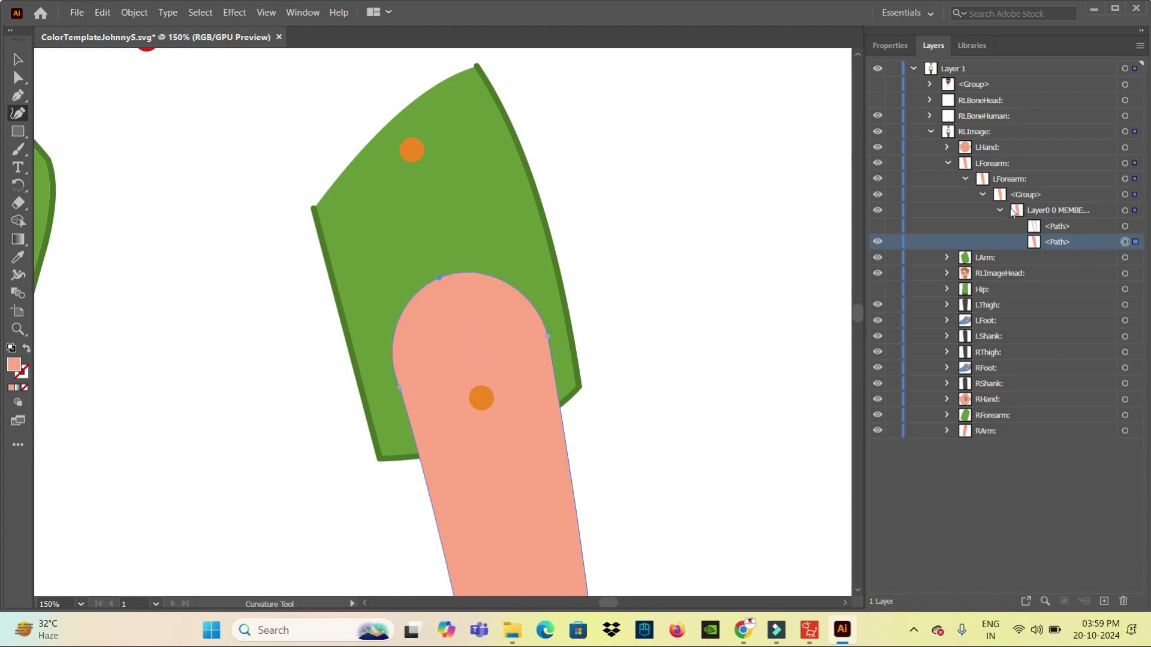
click(877, 226)
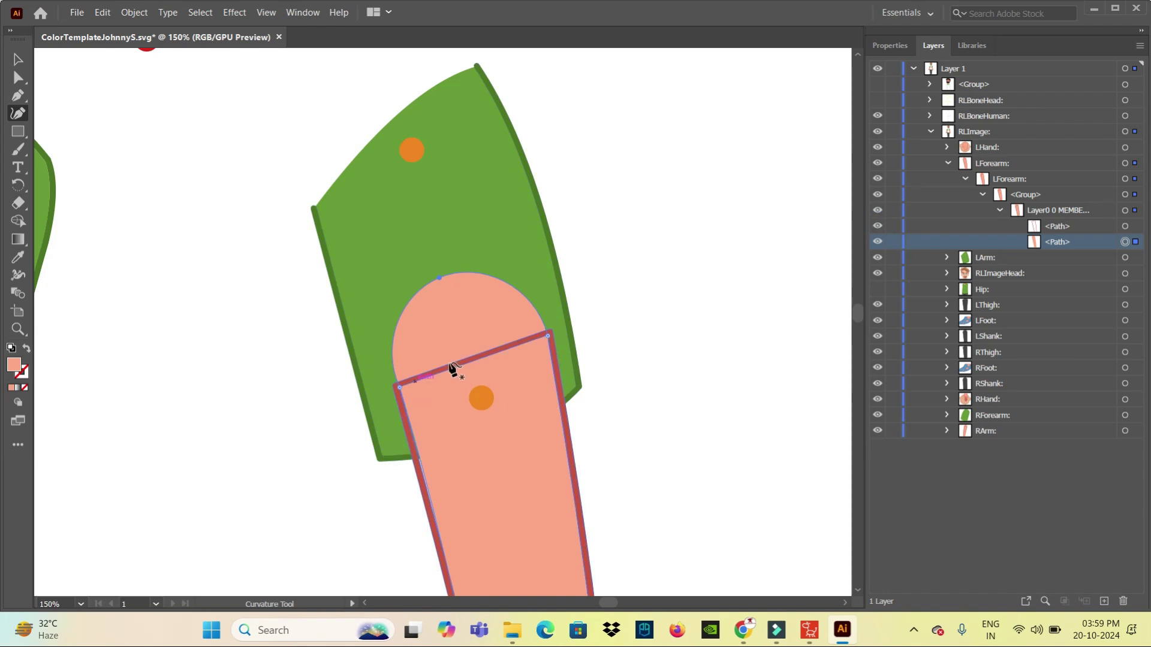
click(947, 162)
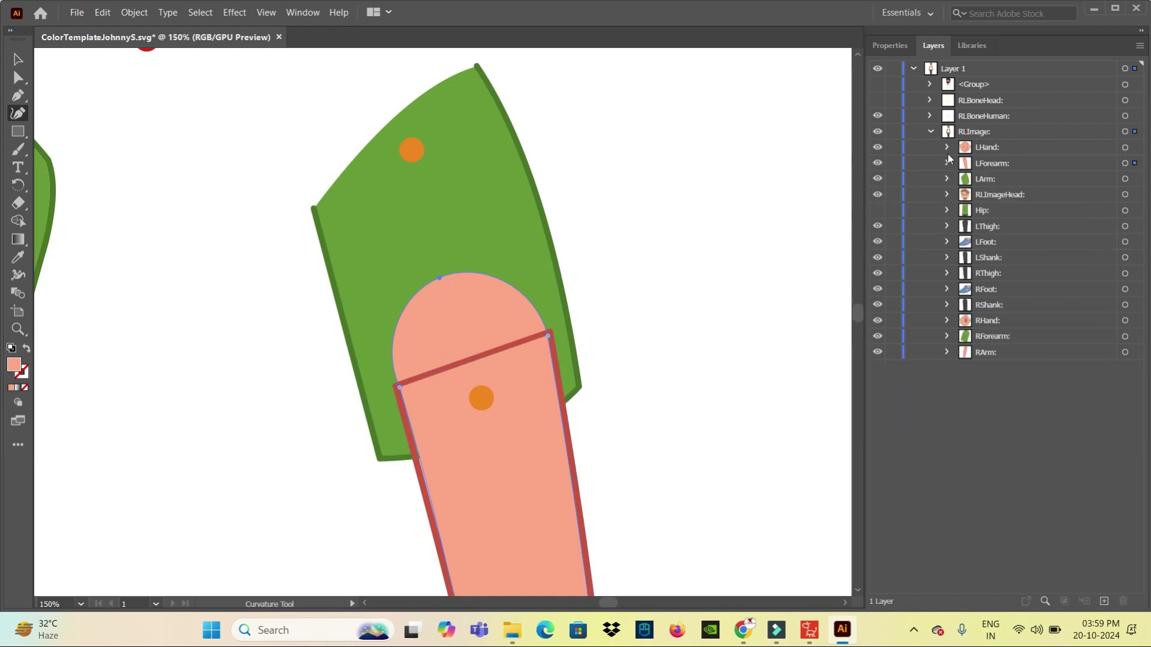
Recenter the view on the left sleeve and forearm and identify the LArm layer
key(ctrl+minus)
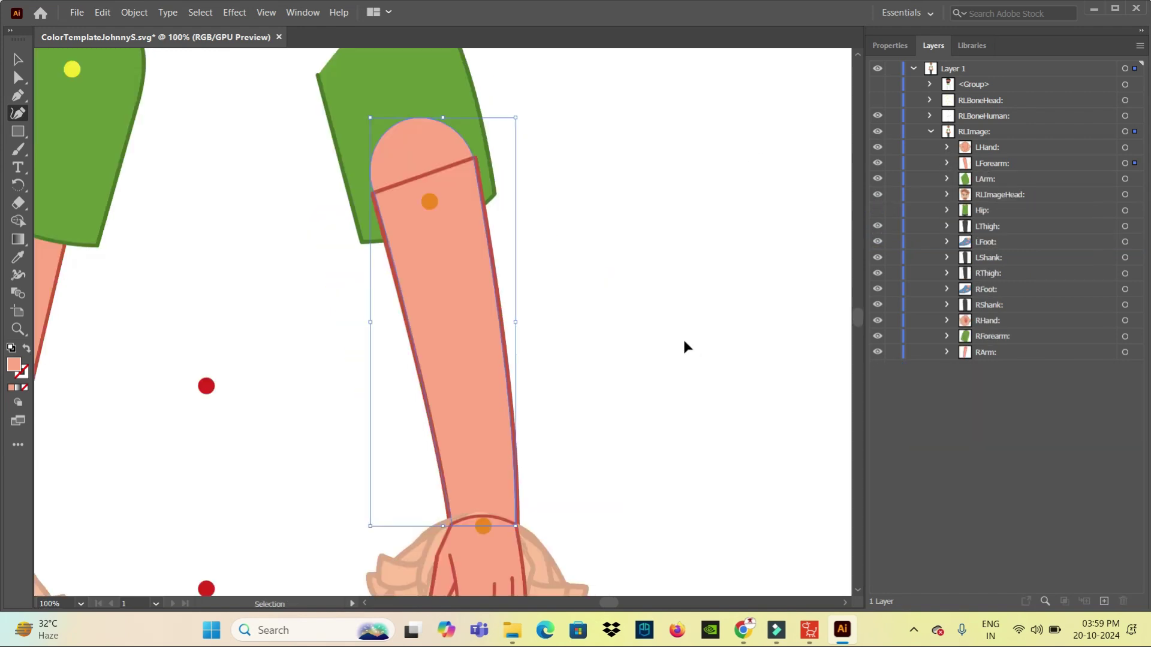
key(ctrl+minus)
drag(557, 251, 597, 433)
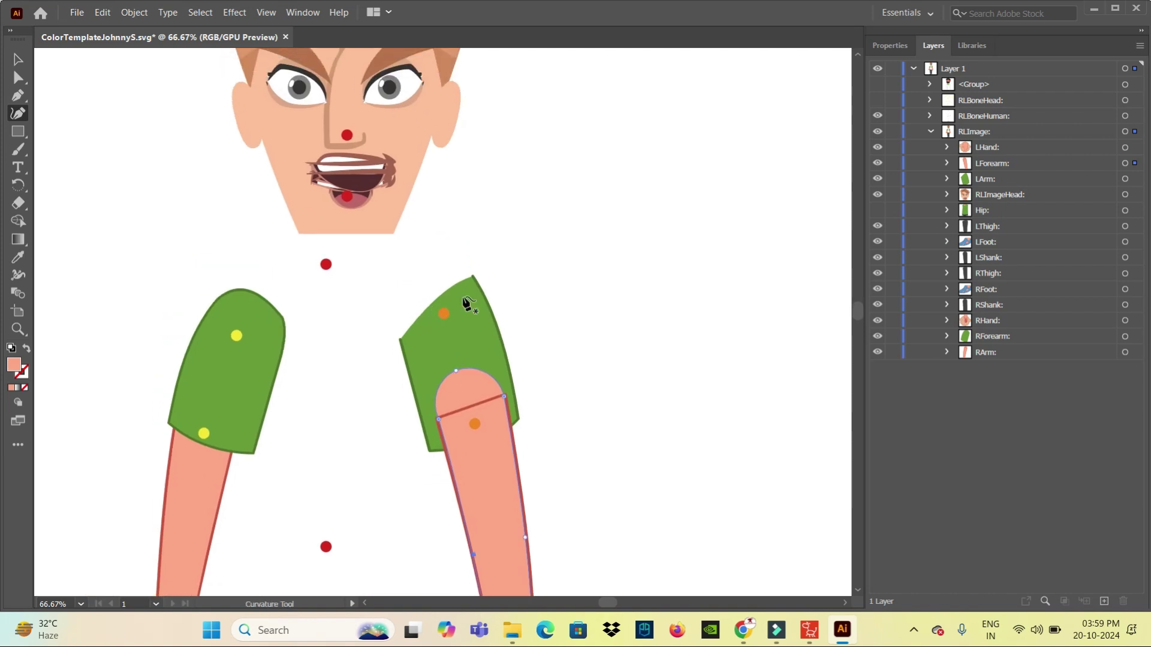
key(ctrl+plus)
drag(760, 142, 819, 352)
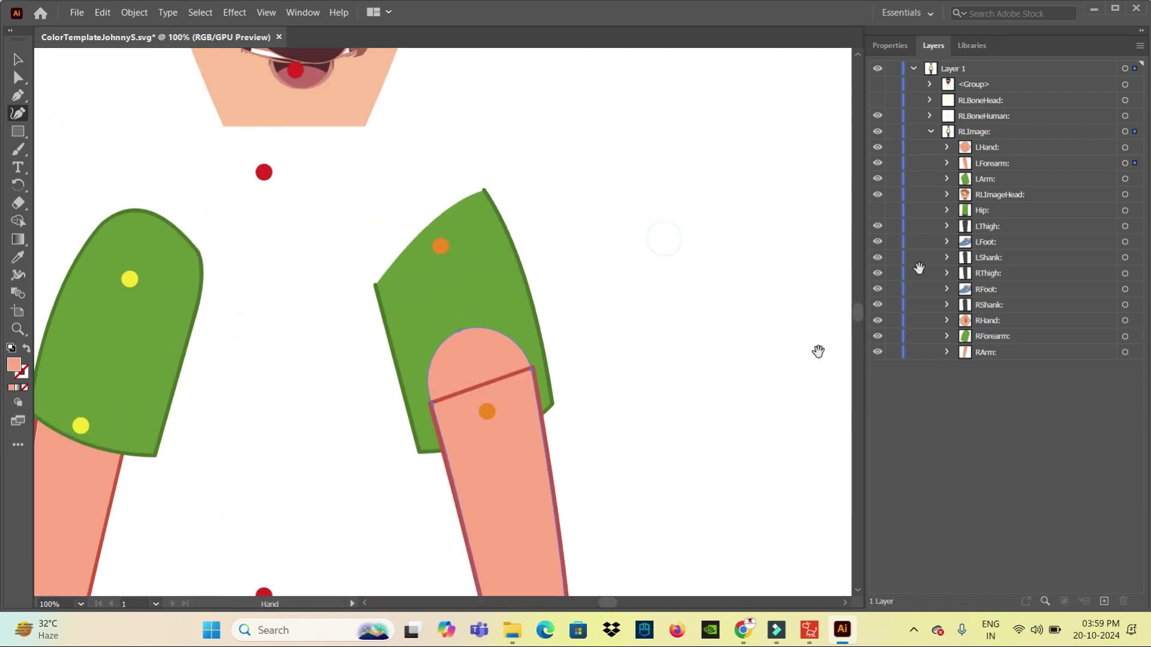
click(878, 179)
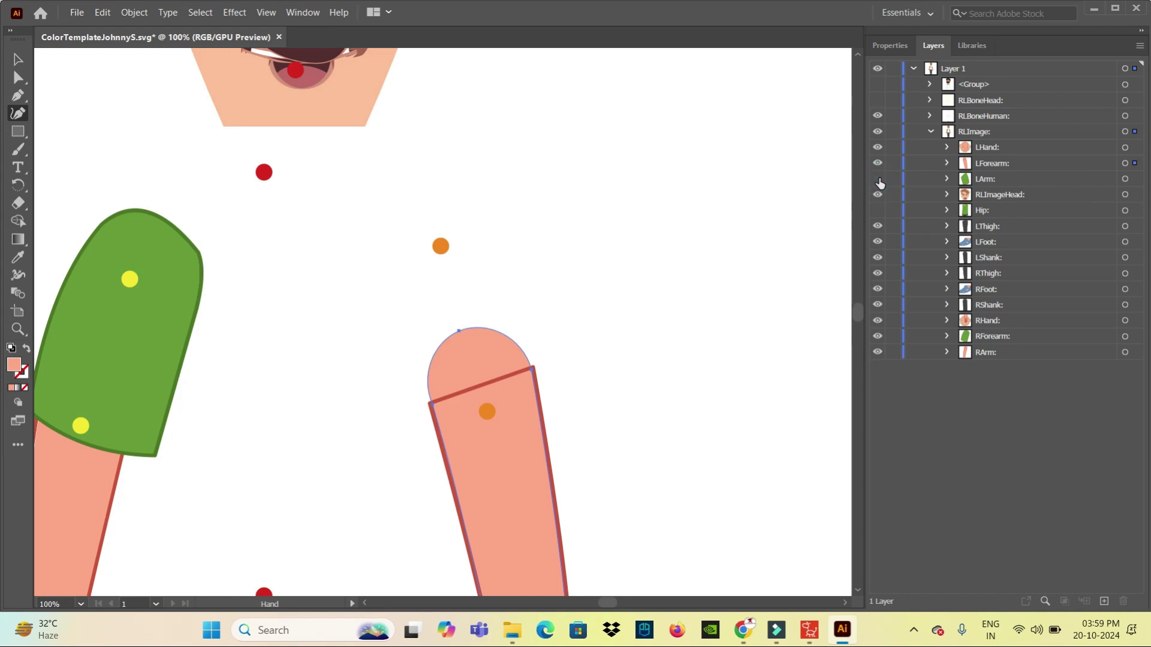
Expand LArm down to its paths and target the sleeve's second path
click(946, 179)
click(964, 195)
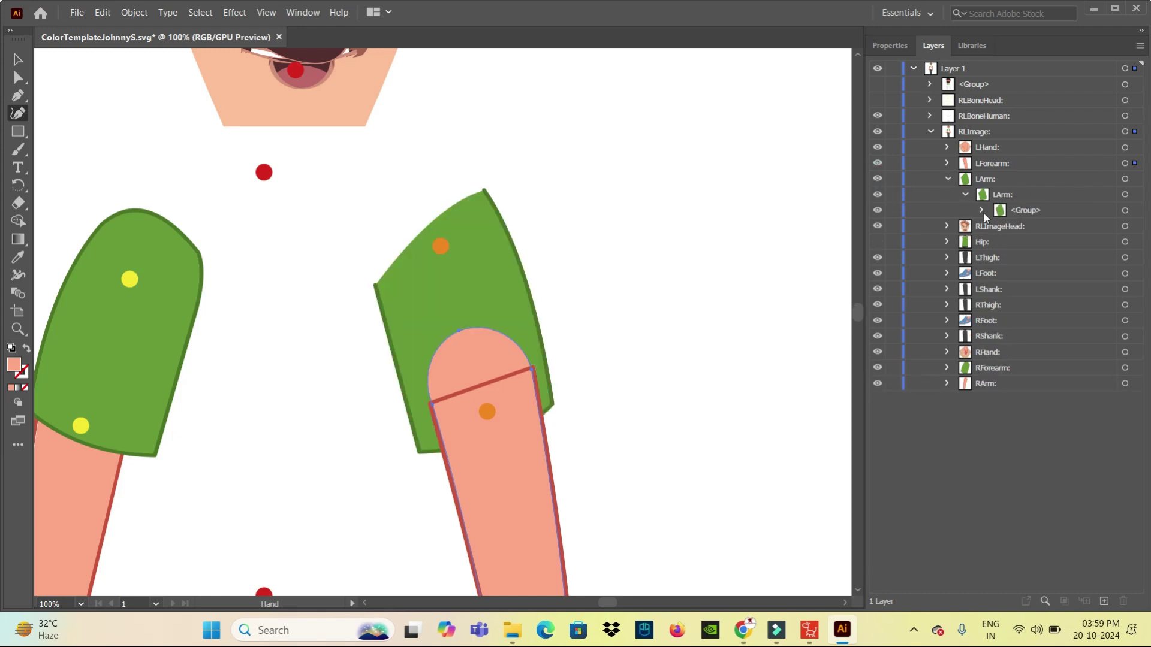
click(982, 211)
click(1001, 226)
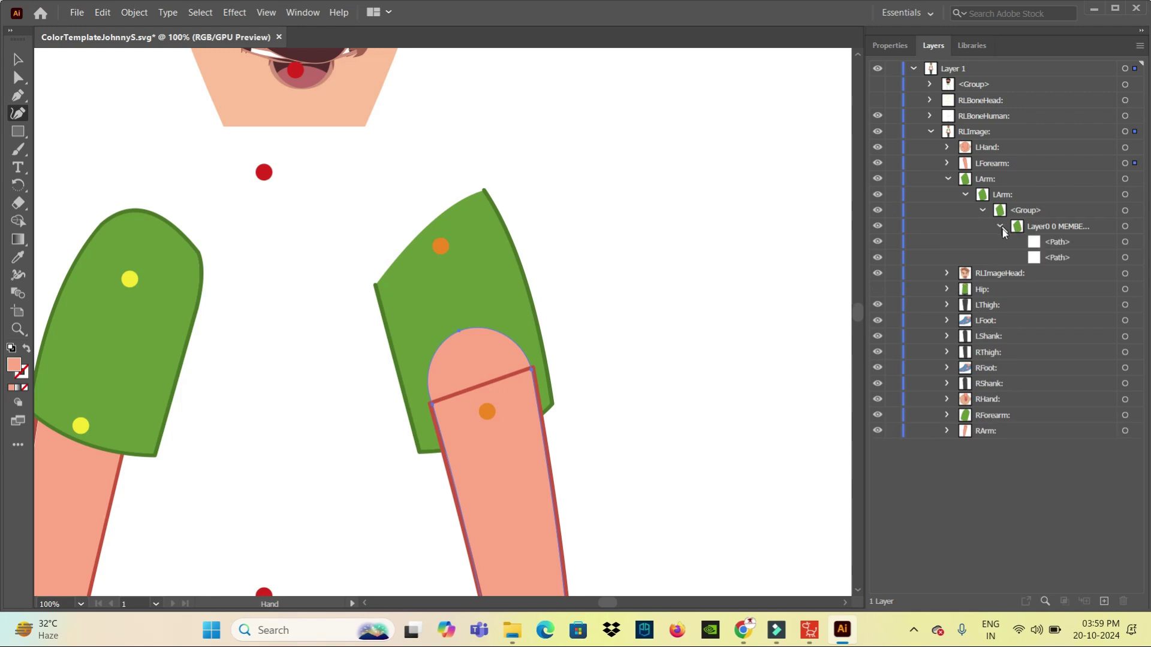
click(1038, 258)
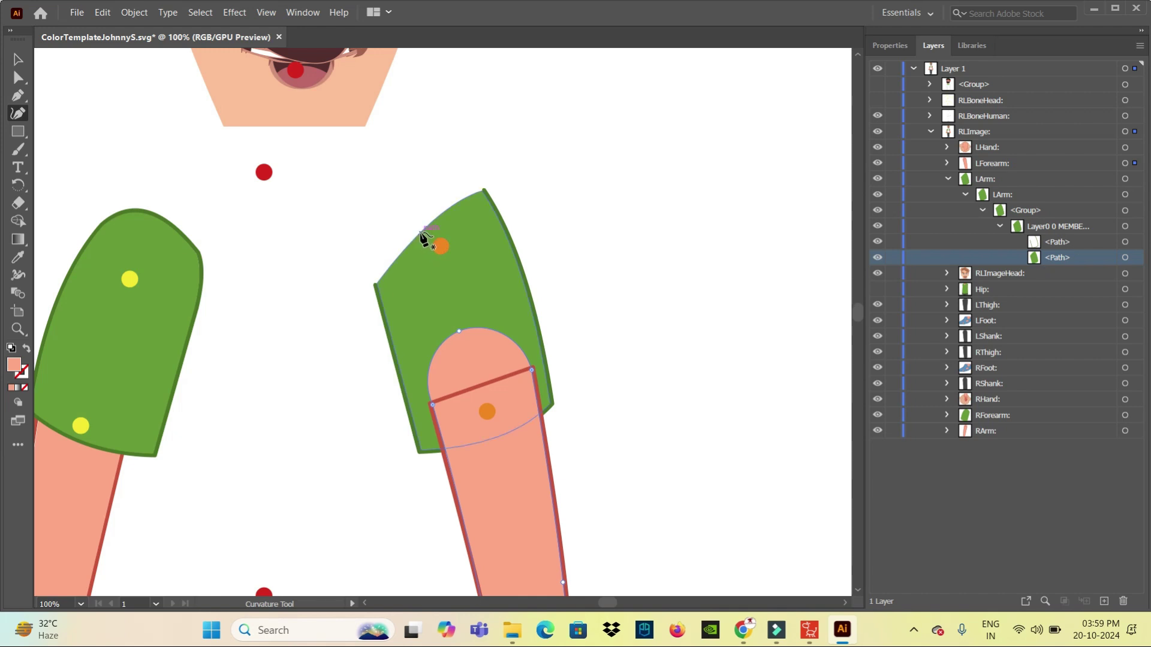
Add a top anchor to the green sleeve and drag it up to round its shoulder
click(423, 237)
click(420, 235)
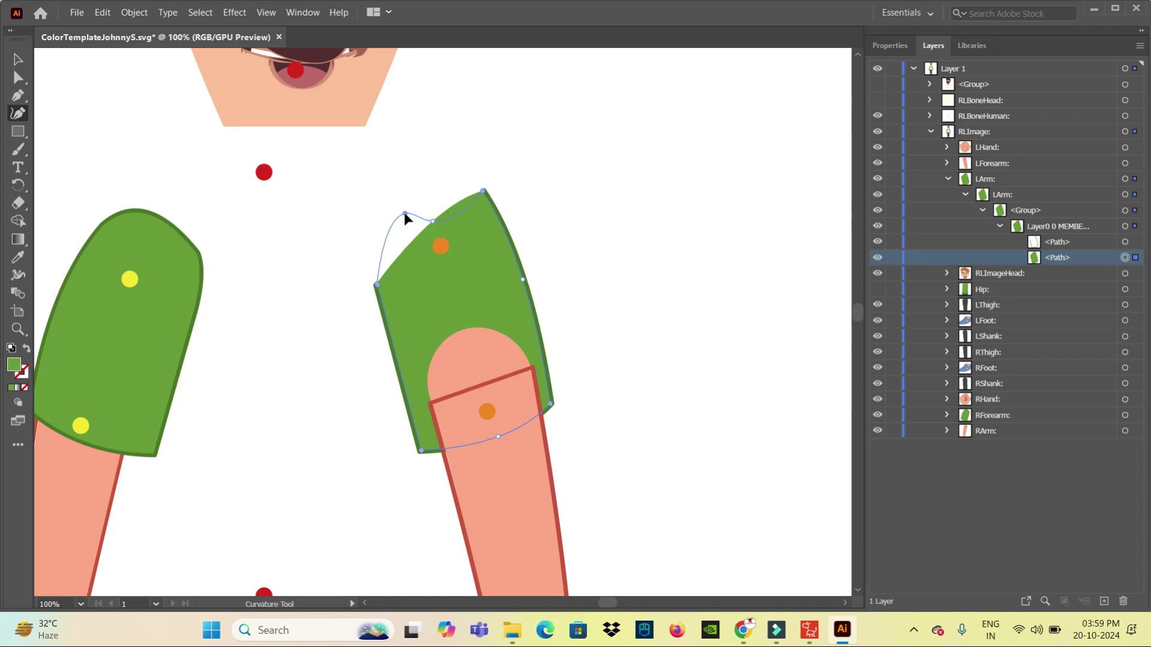
mouse_move(409, 222)
mouse_down()
mouse_move(388, 202)
mouse_move(423, 174)
mouse_up()
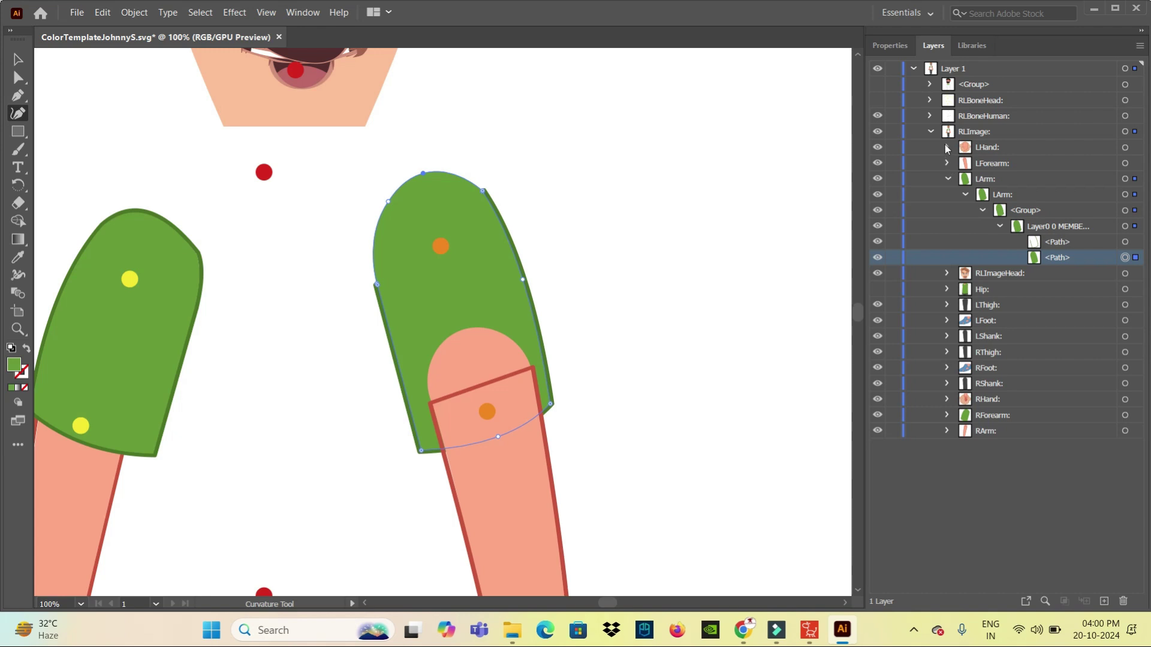
click(948, 178)
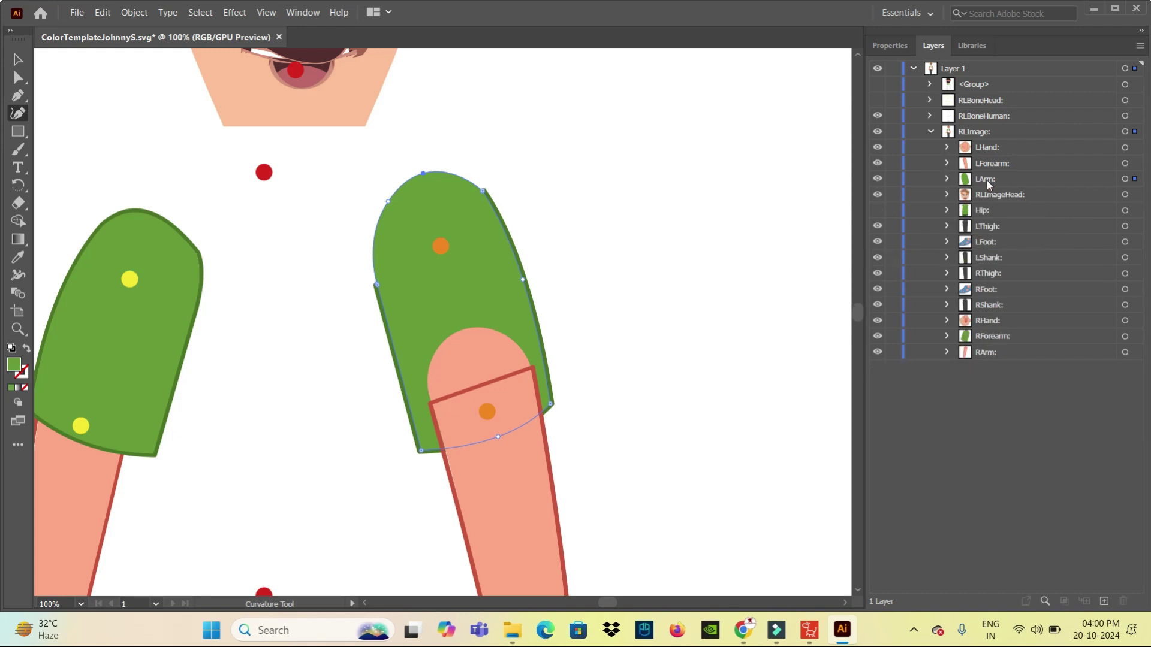
Show the Hip layer's green shirt, glance at Cartoon Animator, and return to Illustrator
click(878, 211)
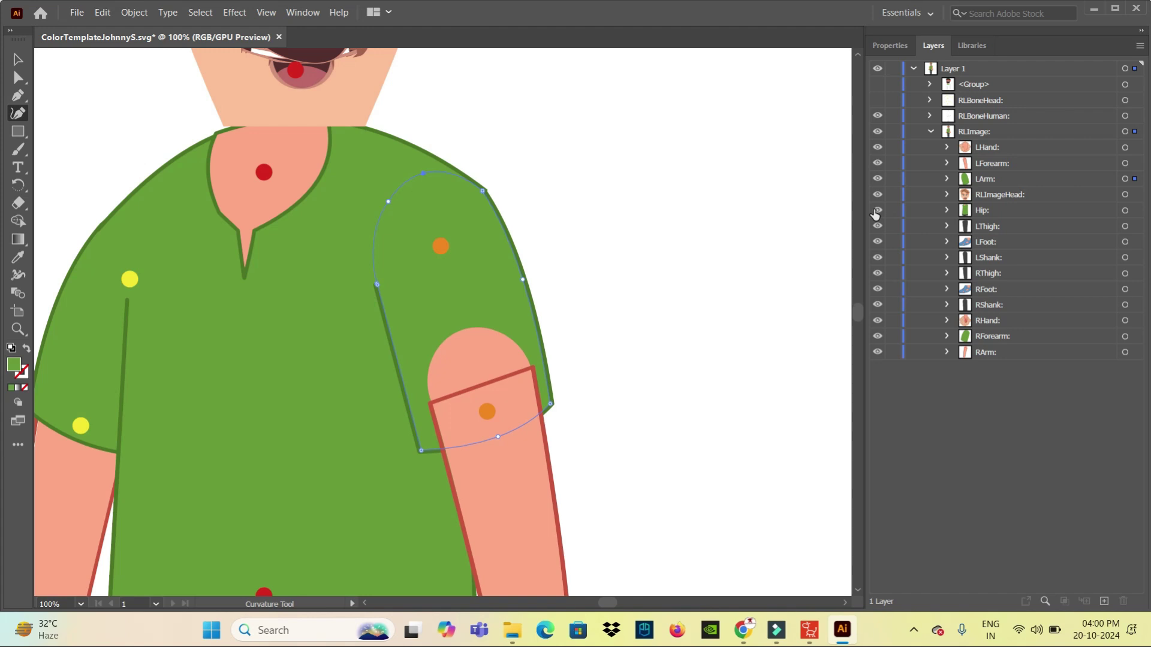
click(810, 630)
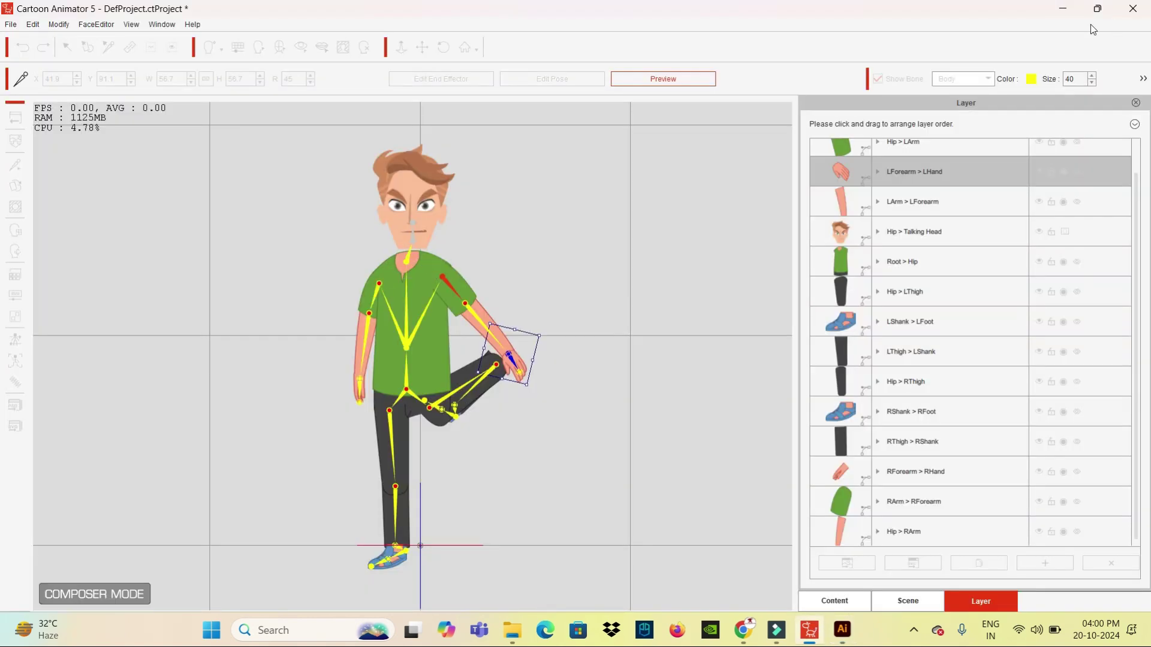
click(1062, 8)
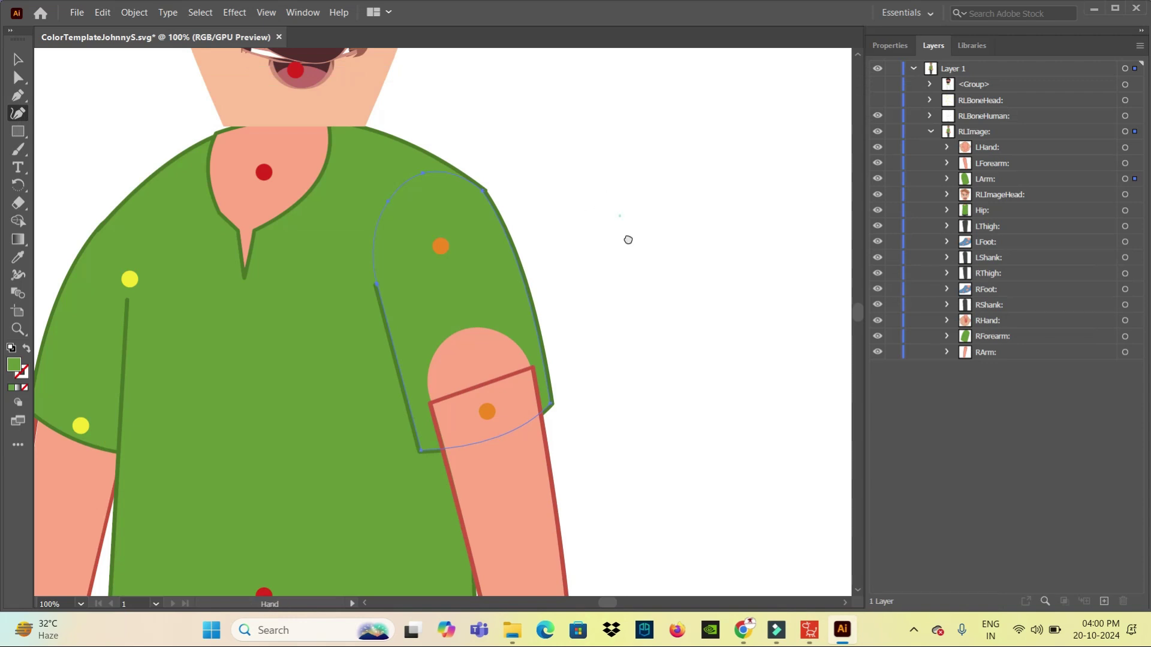
Expand Hip and its inner Hip layer, toggling the first group to identify the collar
drag(627, 236, 671, 427)
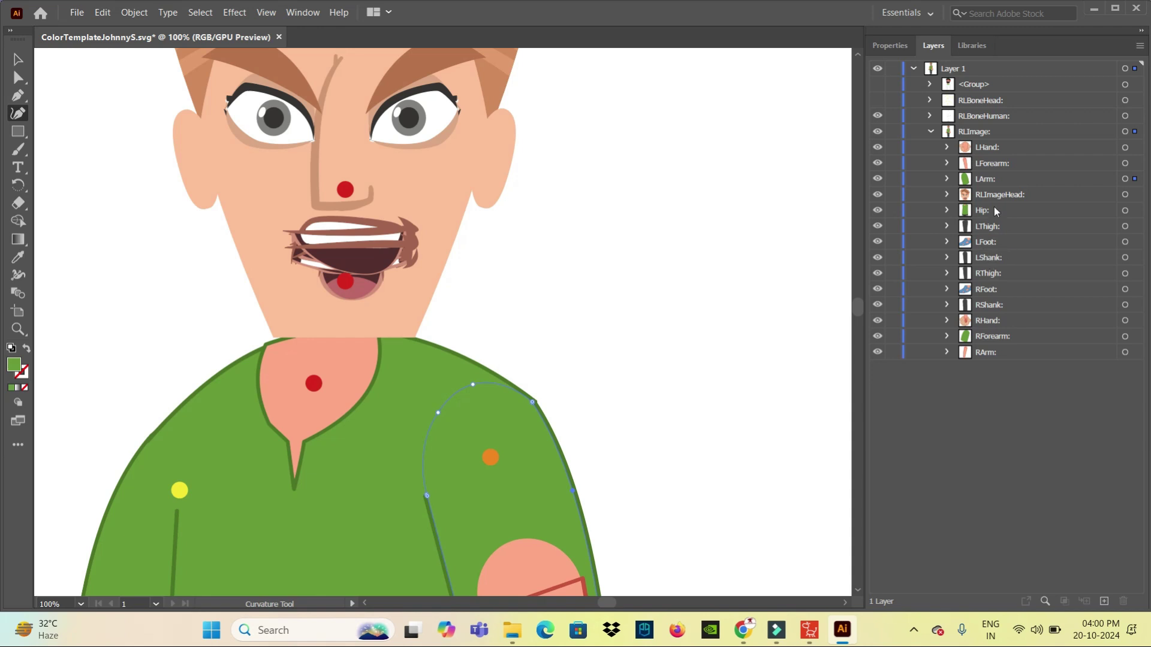
click(878, 210)
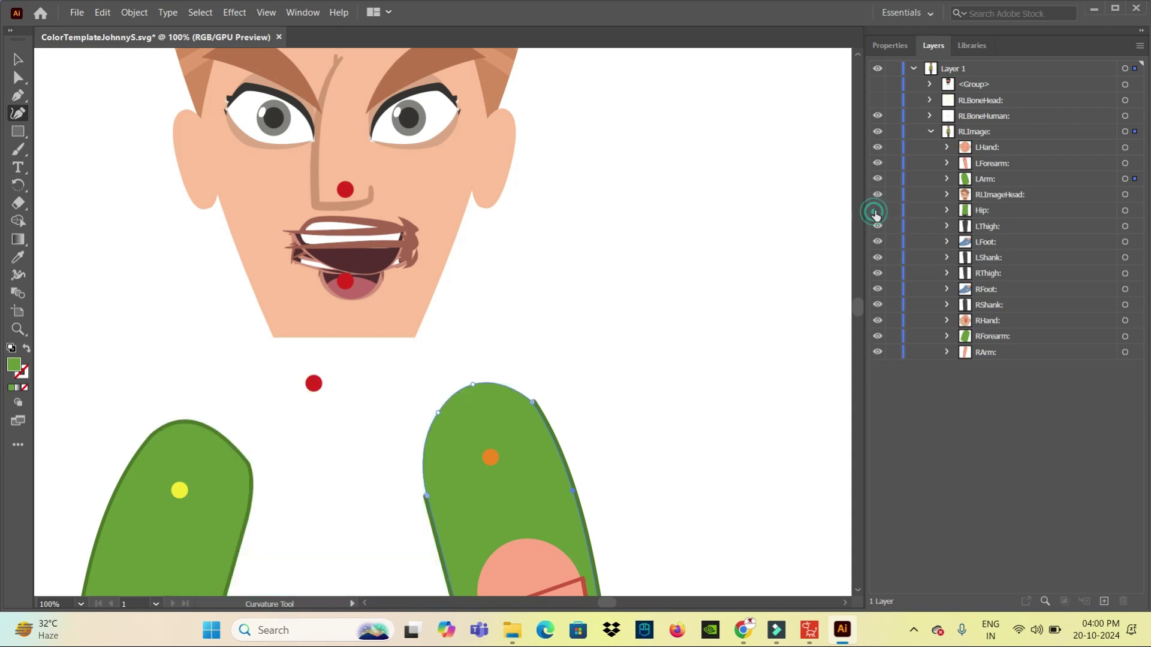
click(878, 210)
click(947, 210)
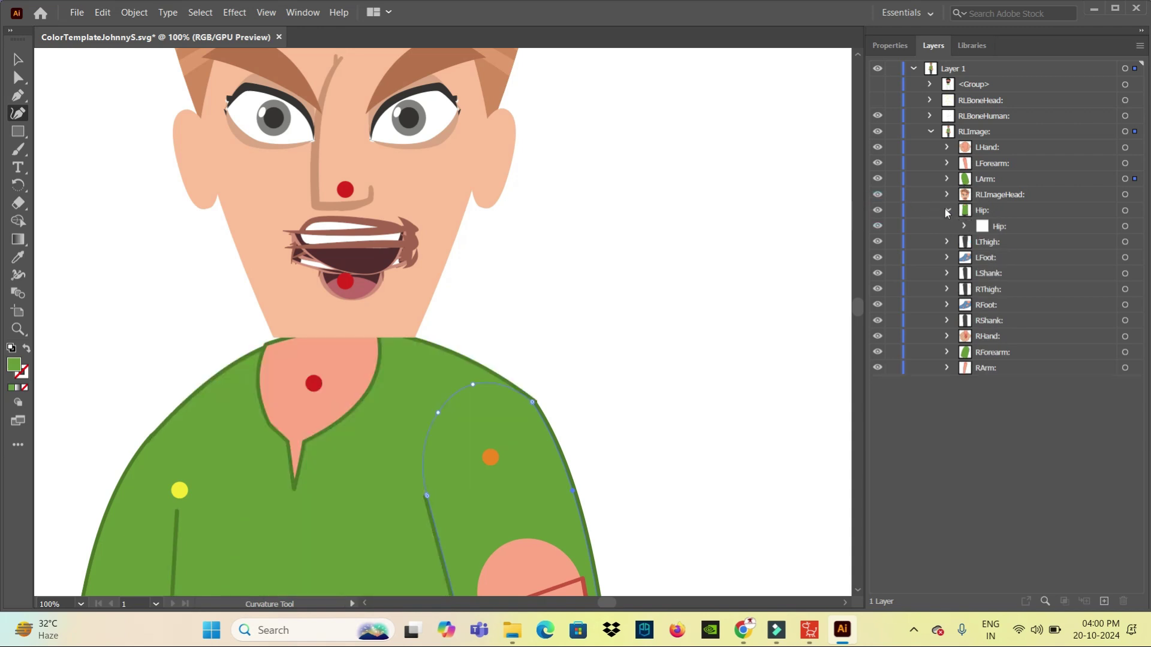
click(964, 226)
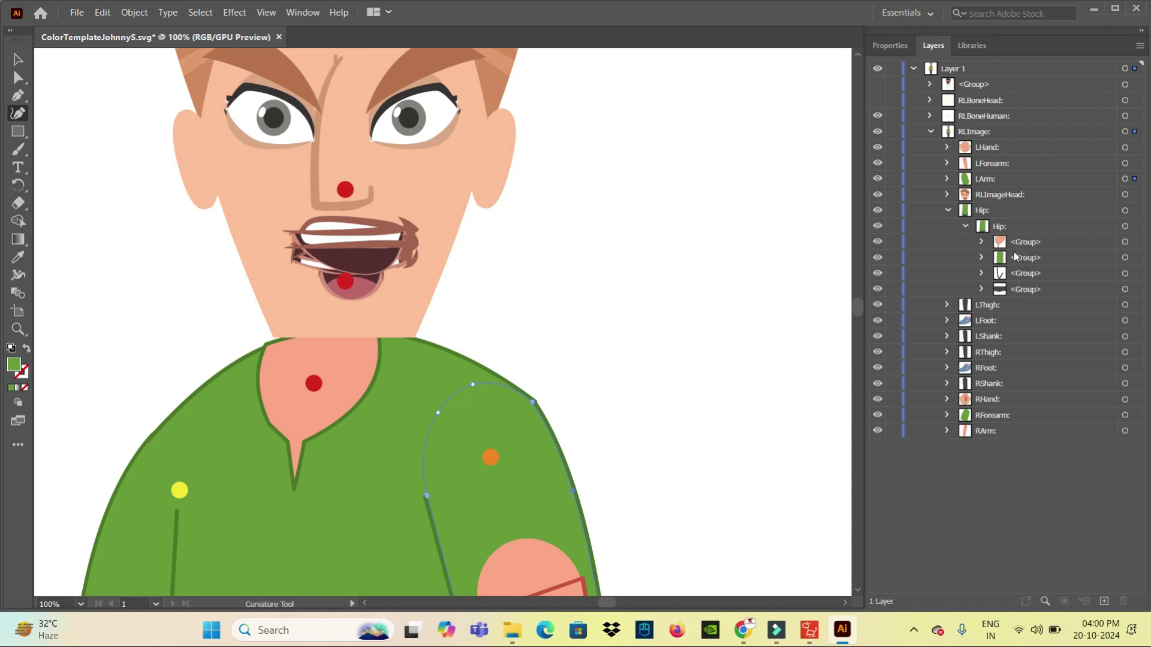
click(878, 241)
click(877, 242)
click(877, 241)
Turn the bearded character group back on and inspect its head and face sublayers
drag(878, 84, 878, 100)
click(930, 85)
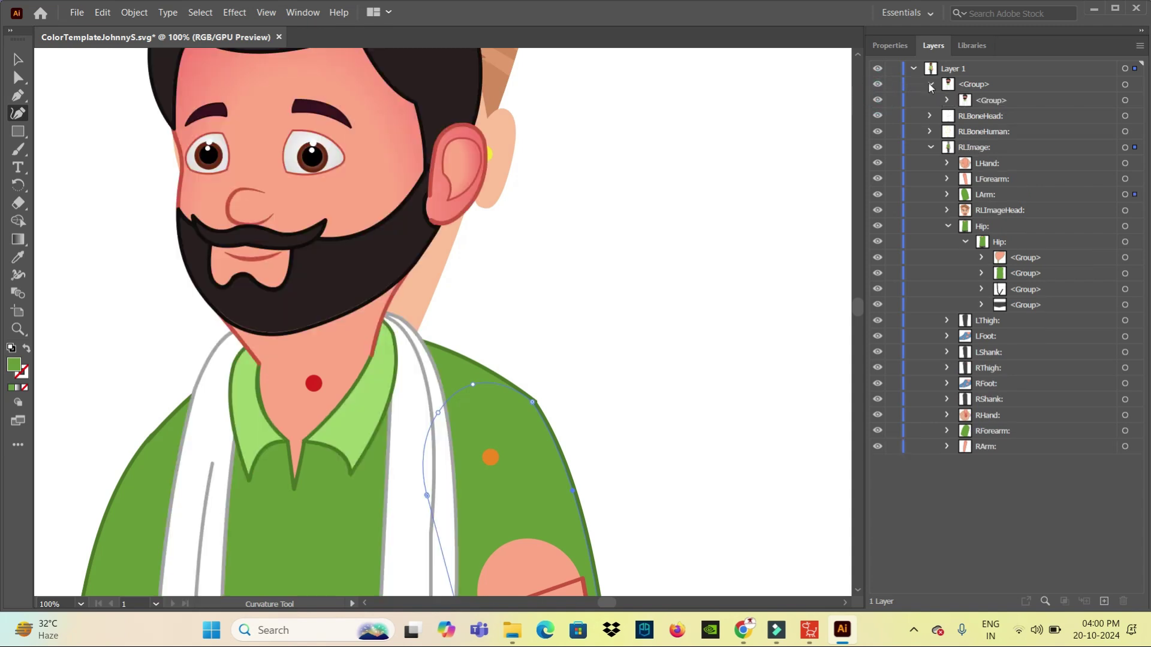
click(947, 100)
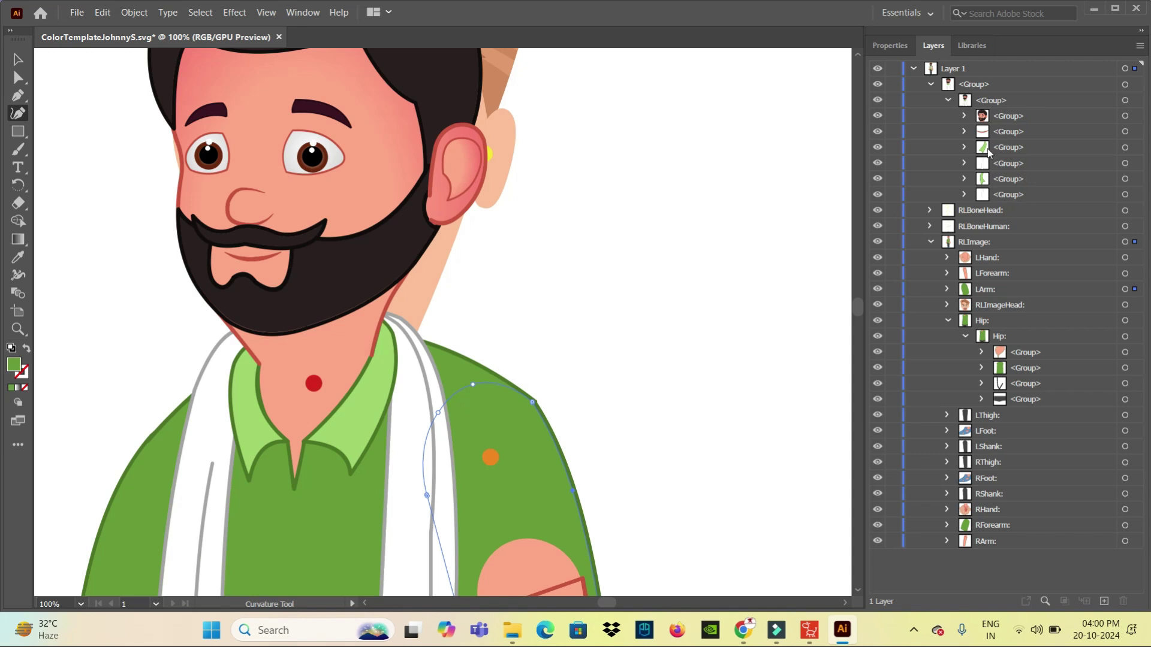
click(878, 116)
click(878, 116)
click(877, 115)
click(964, 116)
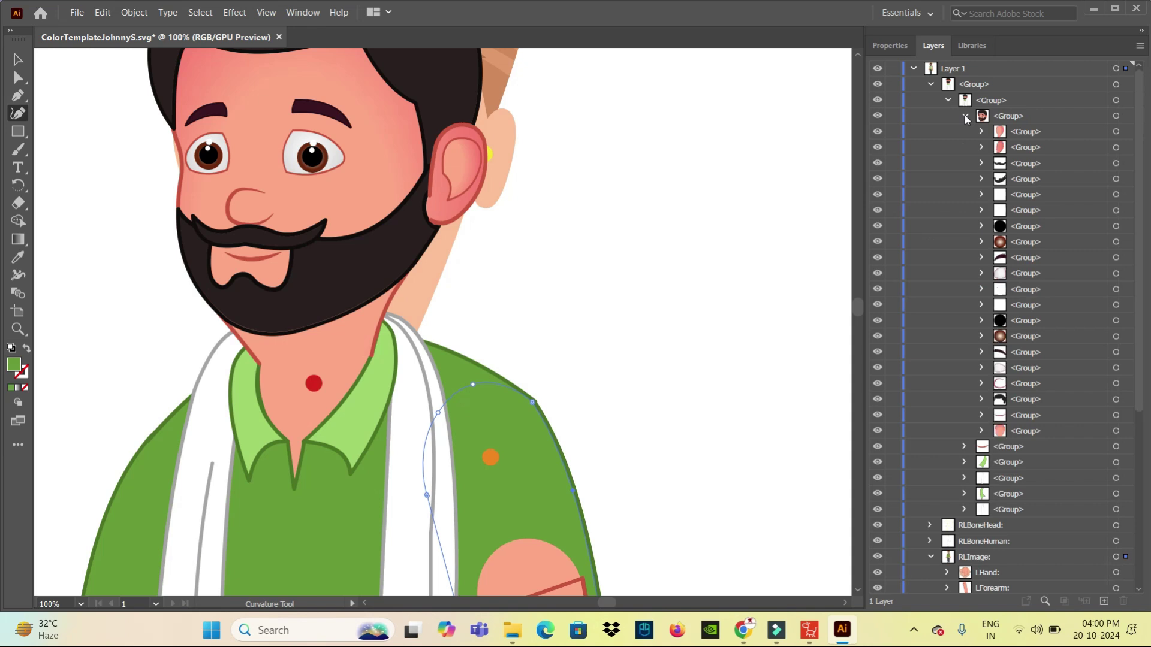
click(877, 431)
click(878, 430)
click(877, 431)
click(948, 100)
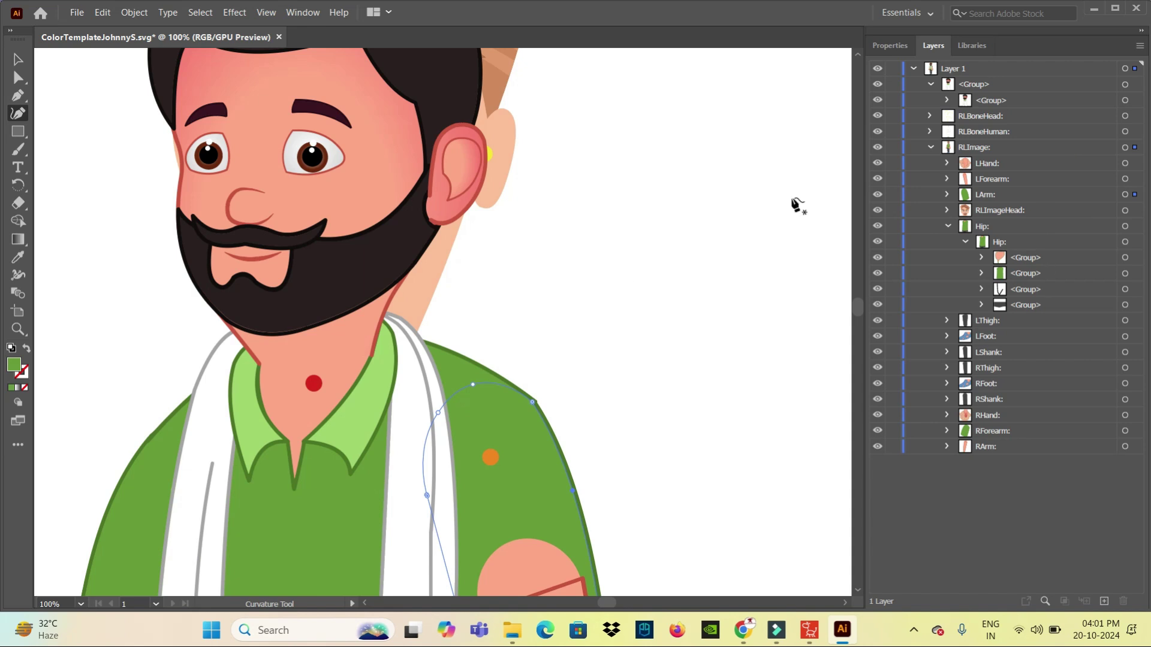
Collapse the Hip layer and zoom out to show the whole artboard
drag(635, 376, 645, 233)
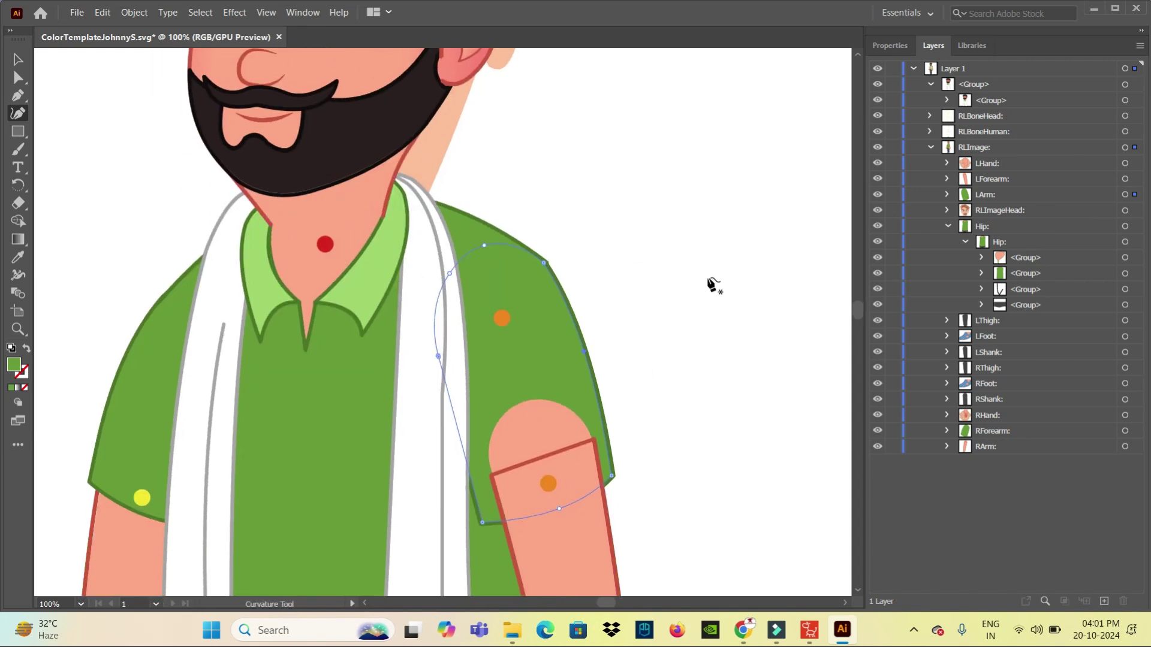
click(947, 227)
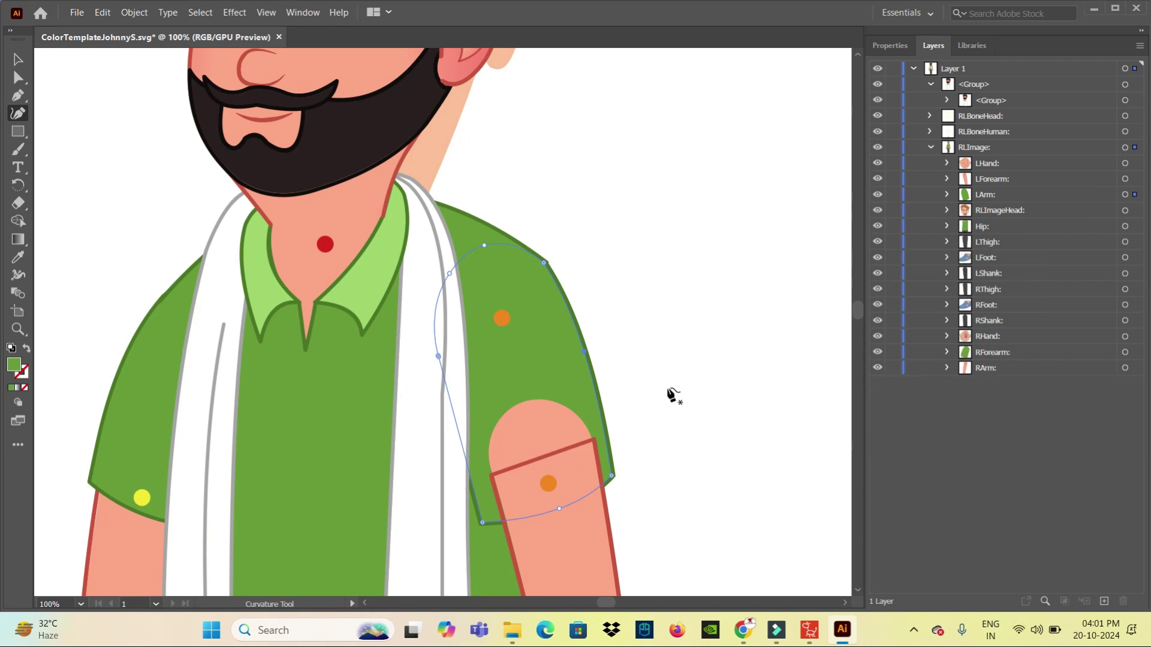
key(ctrl+minus)
key(ctrl+minus)
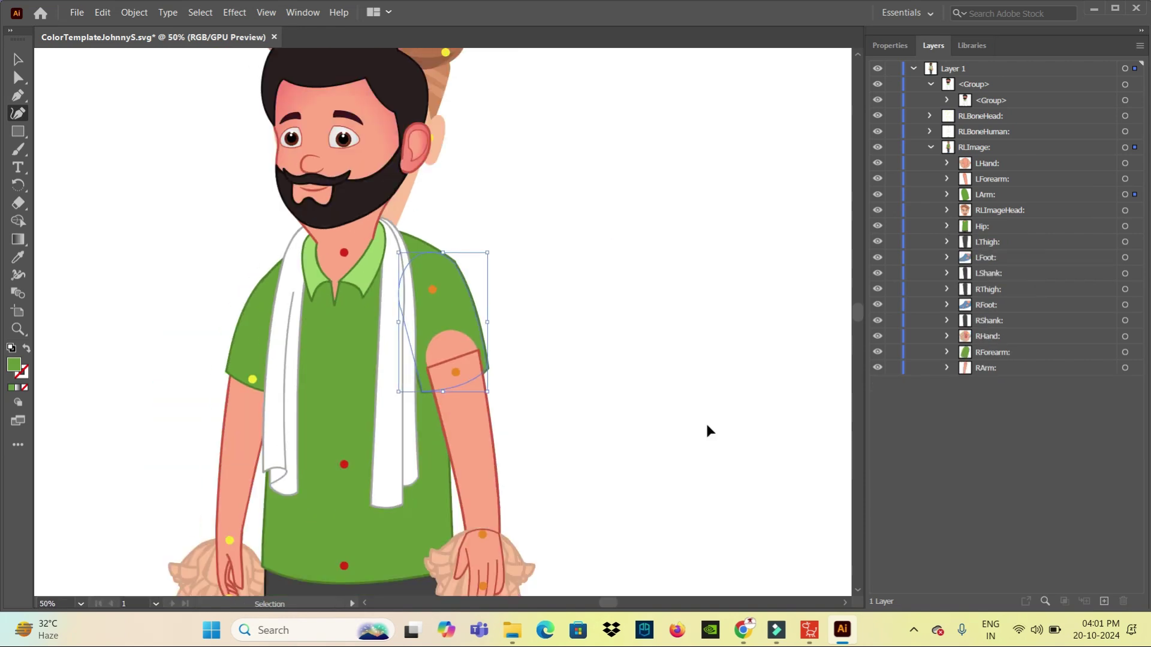
key(ctrl+minus)
mouse_move(654, 500)
mouse_down()
mouse_move(642, 247)
mouse_move(629, 329)
mouse_up()
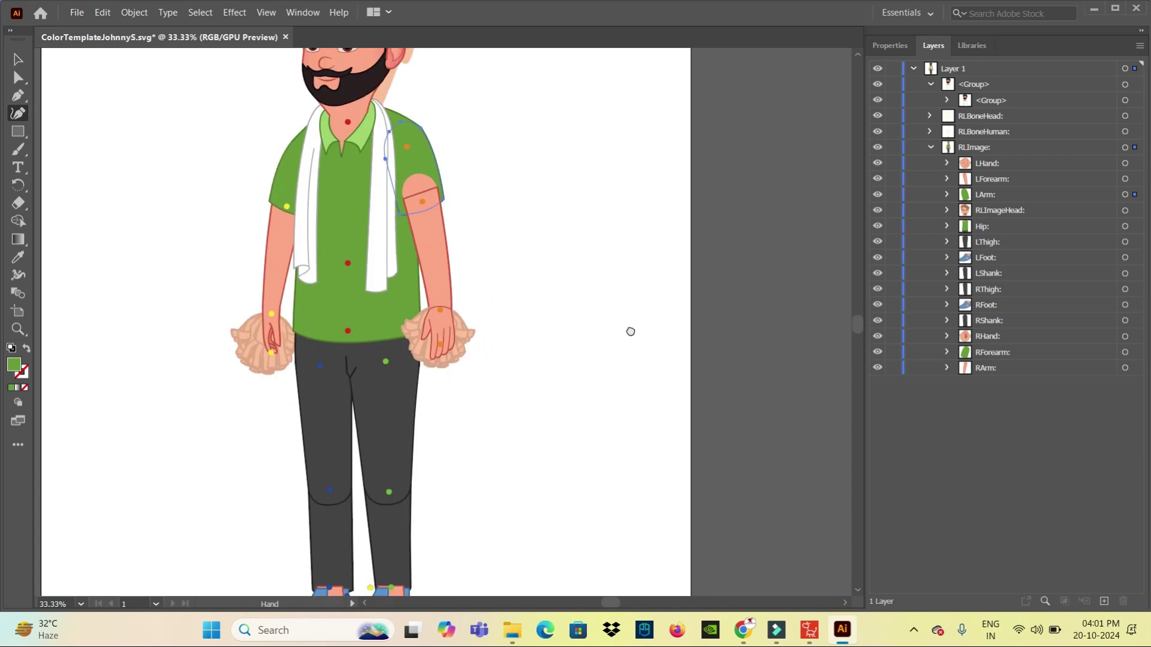
key(ctrl+minus)
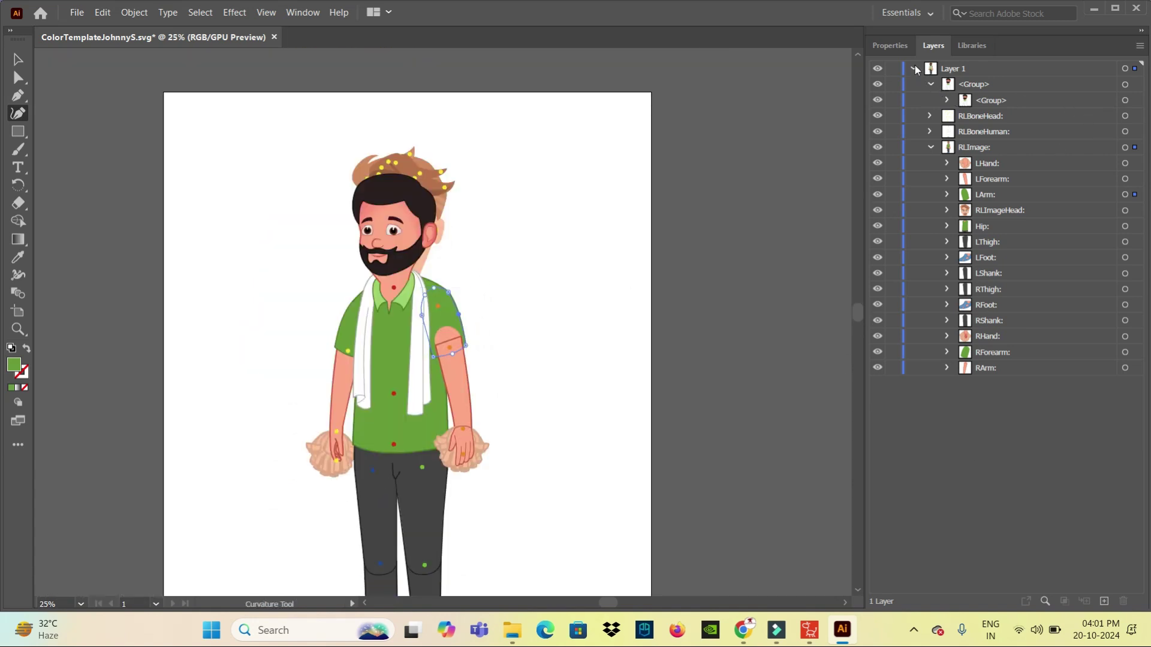
click(77, 13)
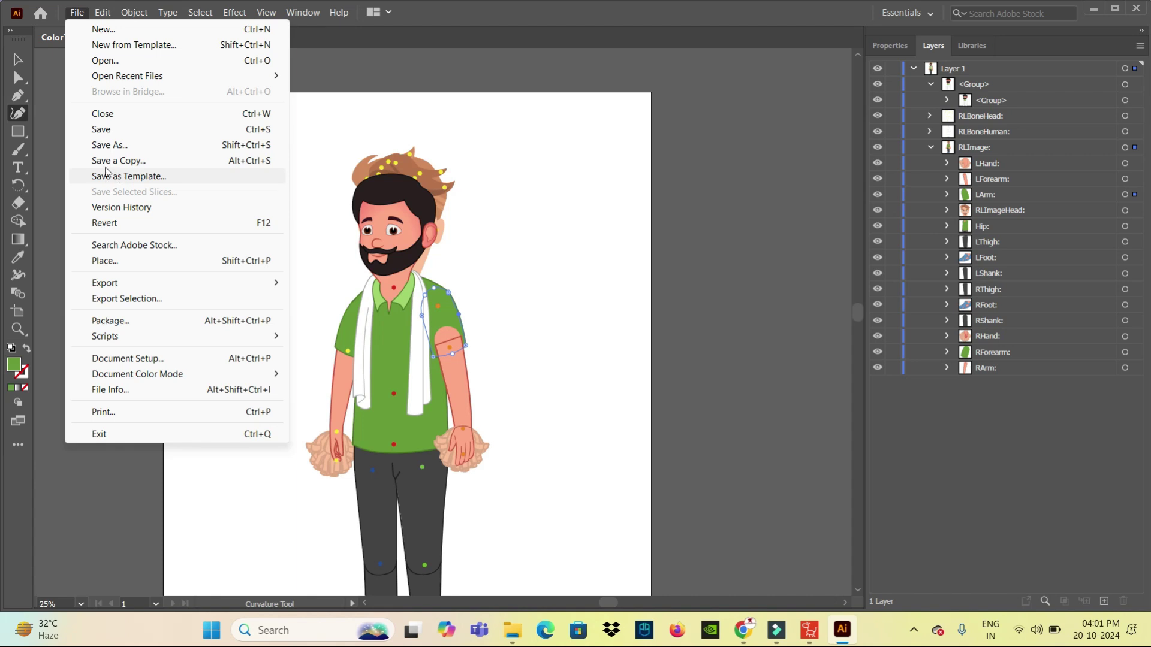
Save a copy as SVG named 'ColorTemplateJohnnyS copy-1', accepting the default SVG options
click(101, 163)
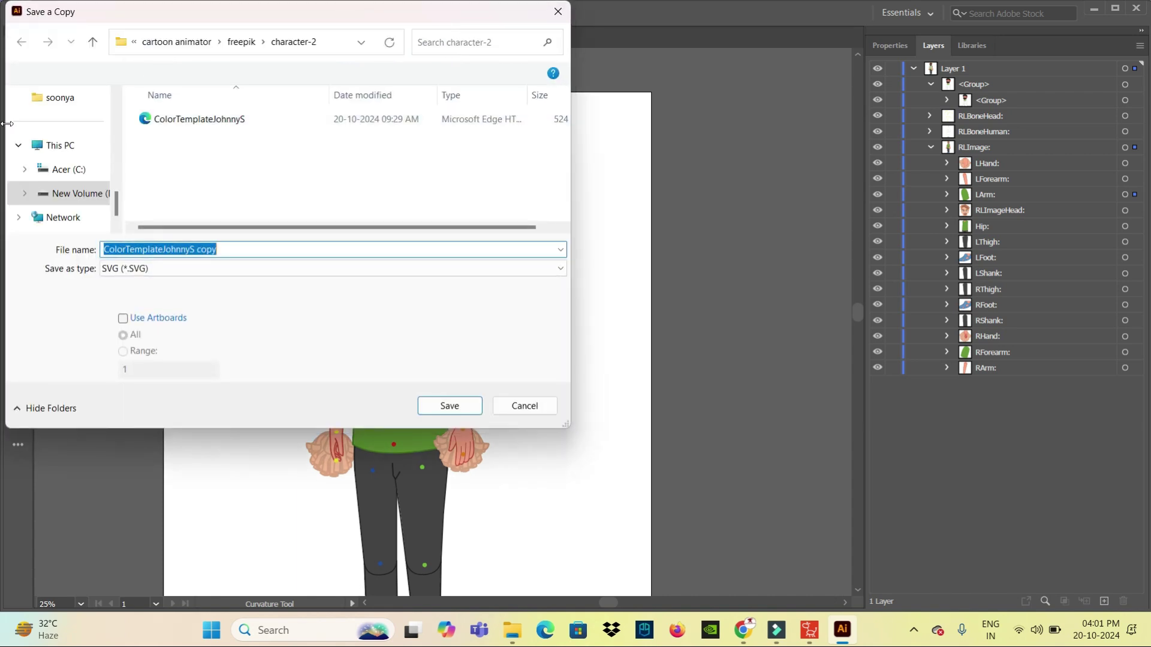
click(200, 269)
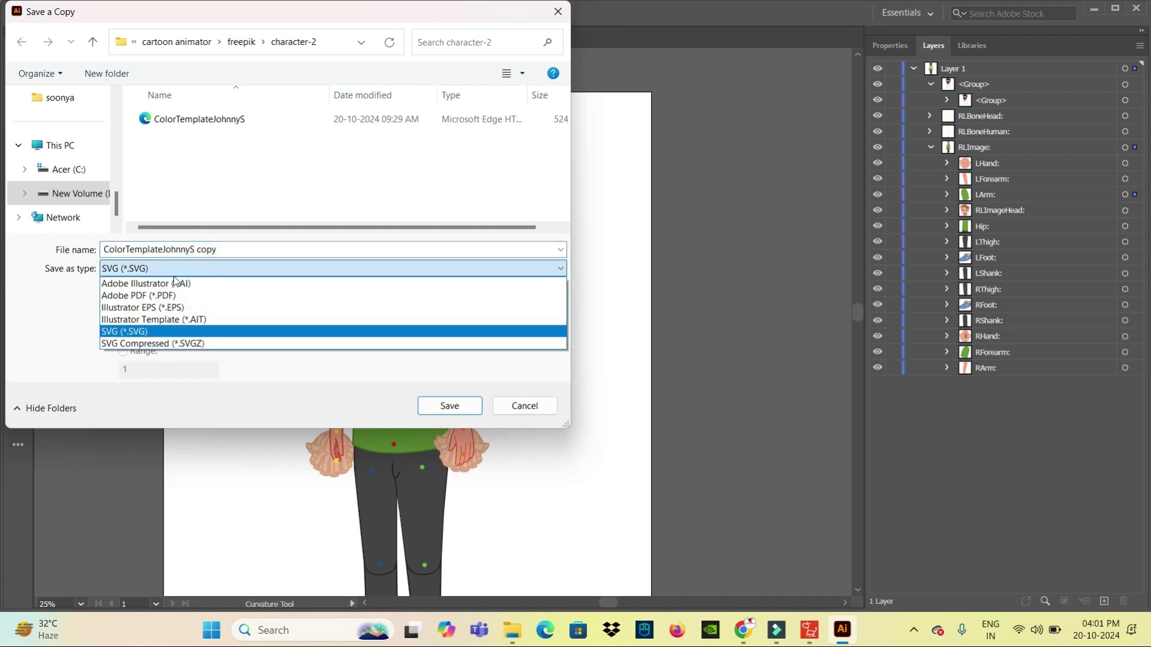
click(286, 171)
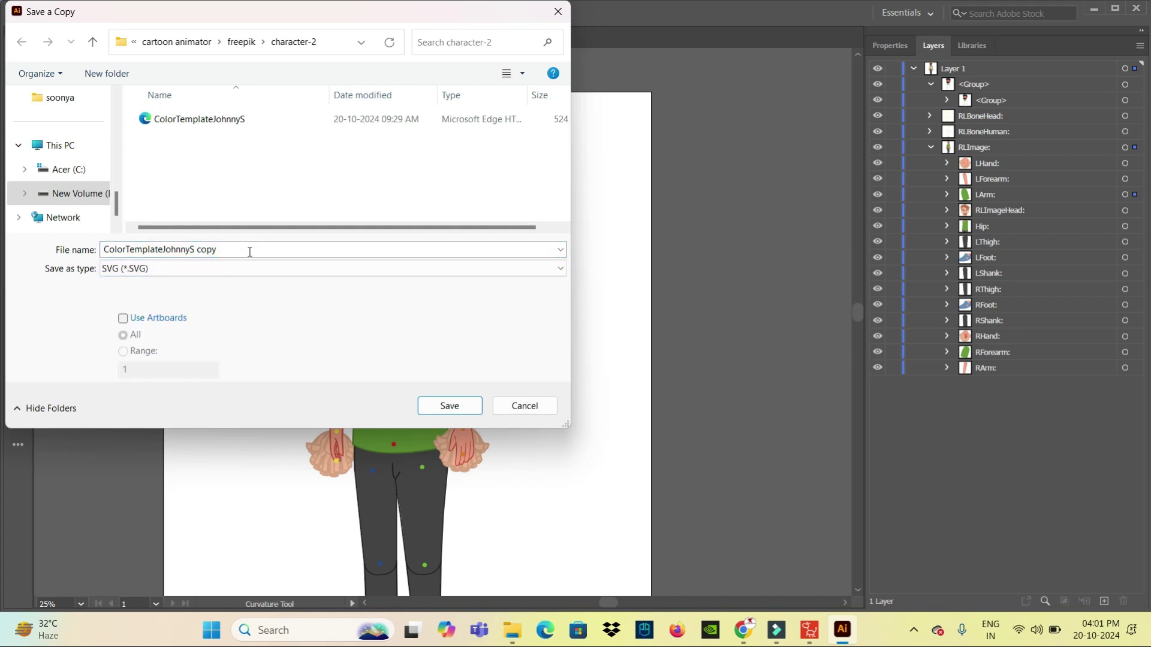
triple_click(255, 250)
click(255, 250)
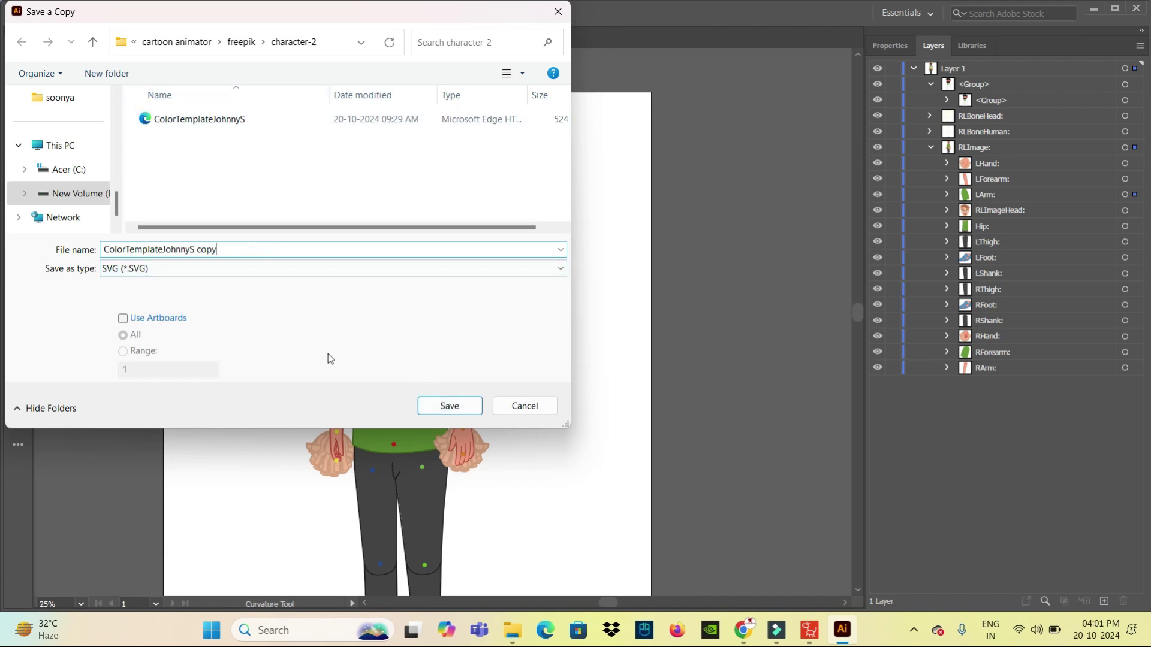
text(-1)
click(459, 408)
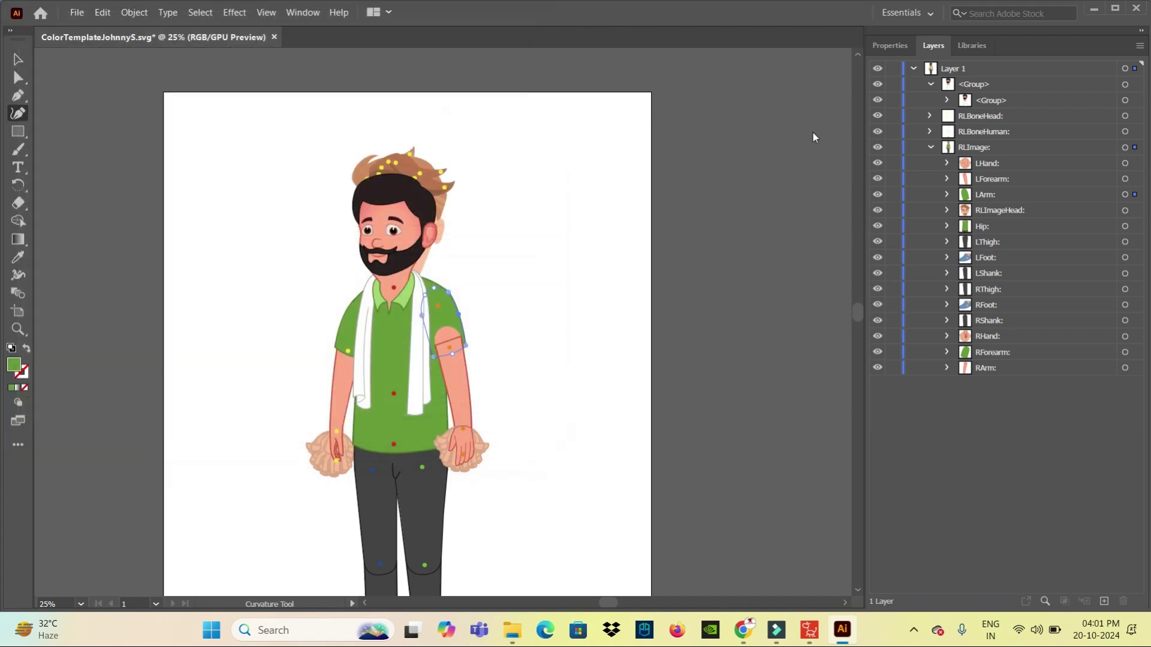
click(633, 359)
Delete the bearded character group so the plain template character with sandals shows
click(931, 85)
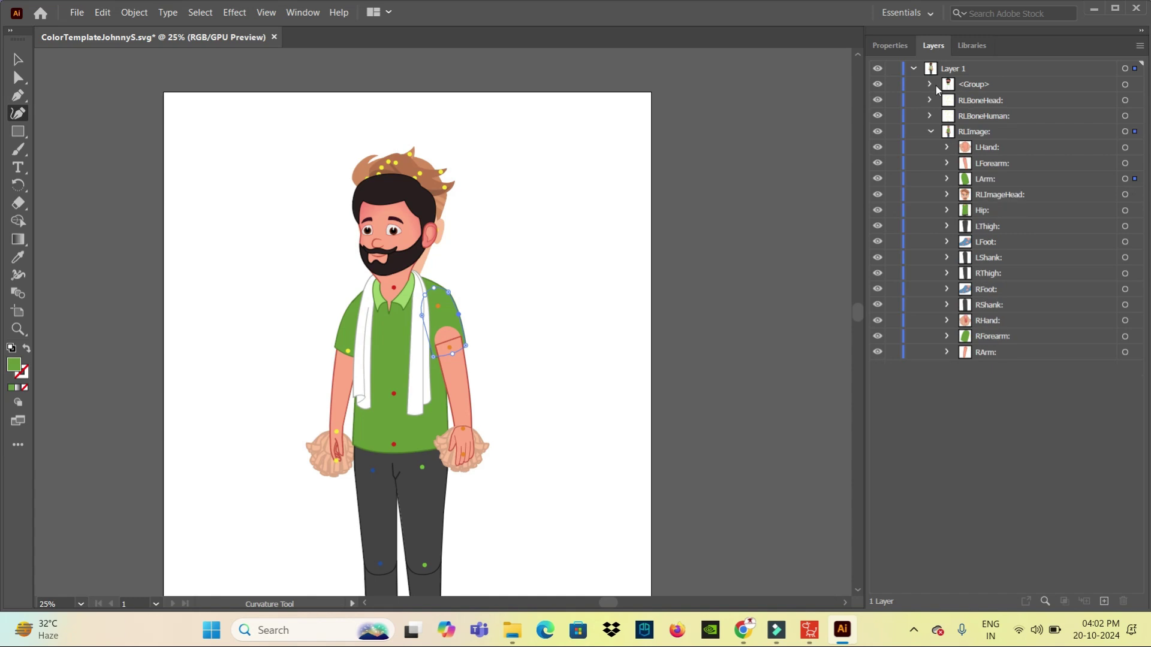
click(973, 85)
click(1123, 601)
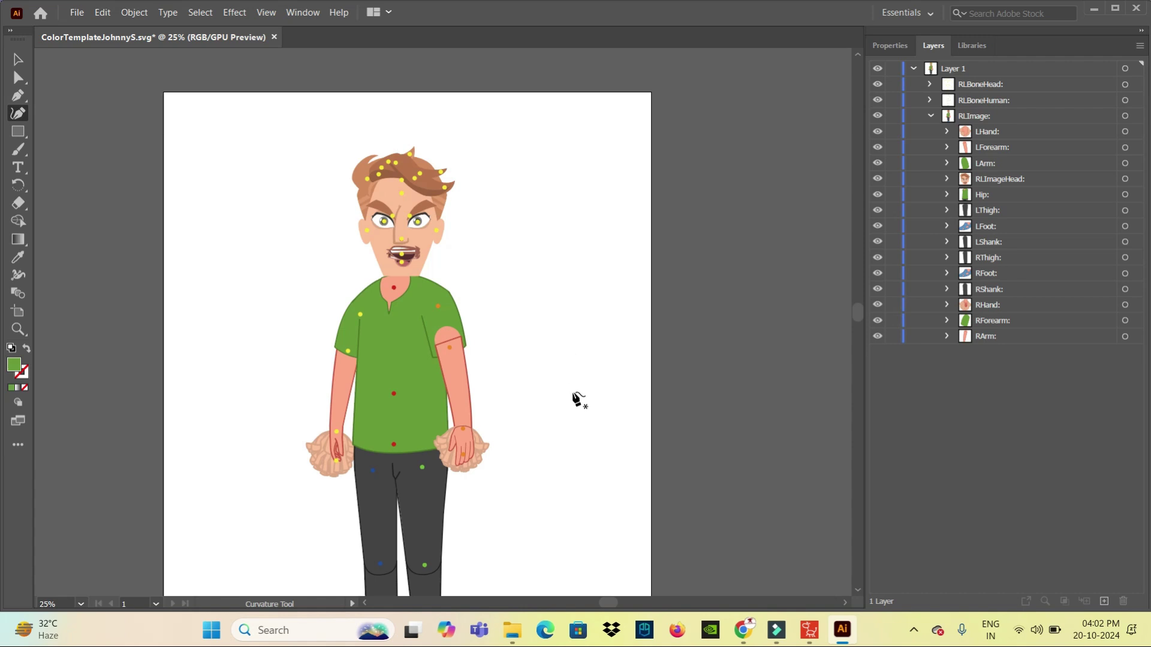
drag(577, 406, 561, 320)
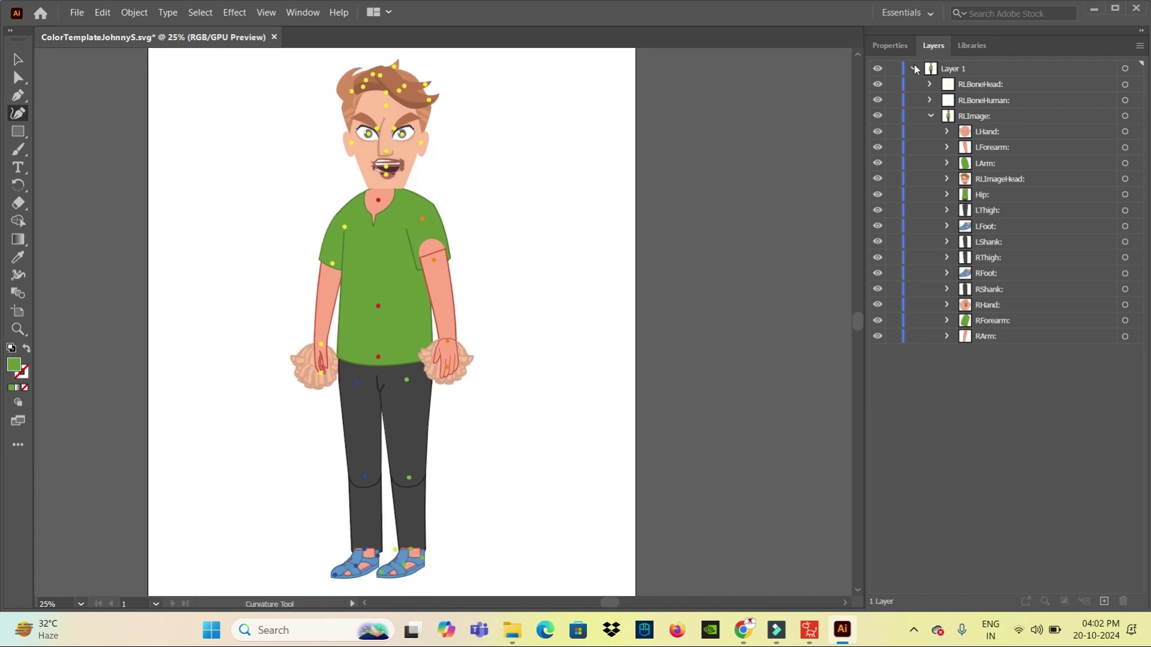
click(914, 68)
click(910, 69)
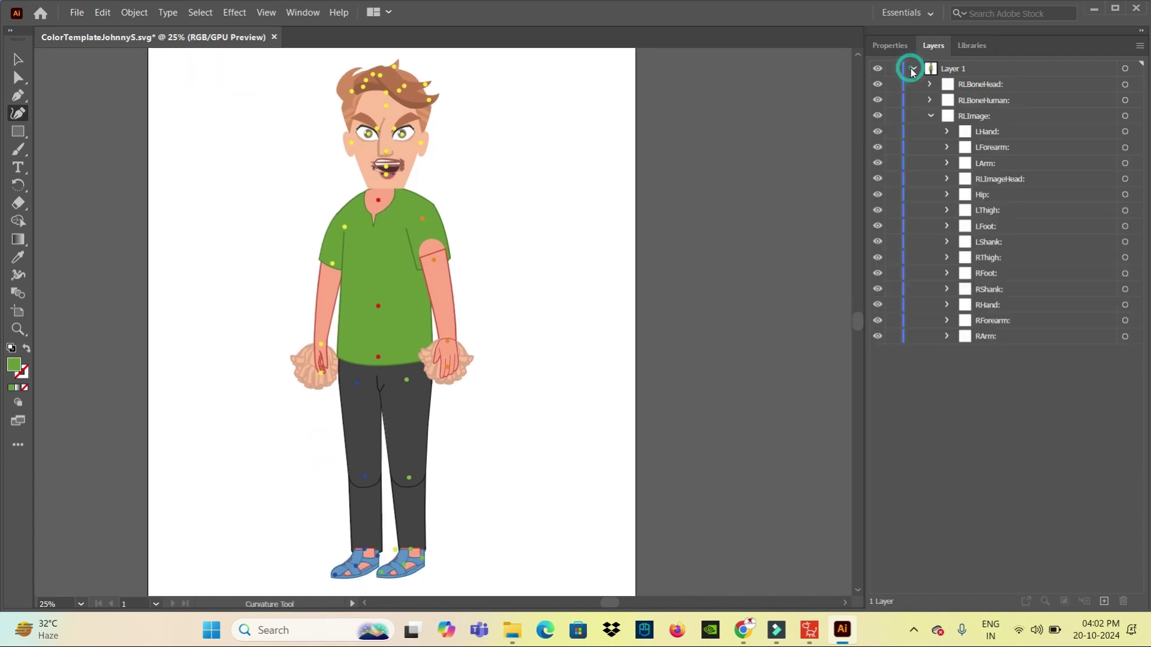
click(77, 12)
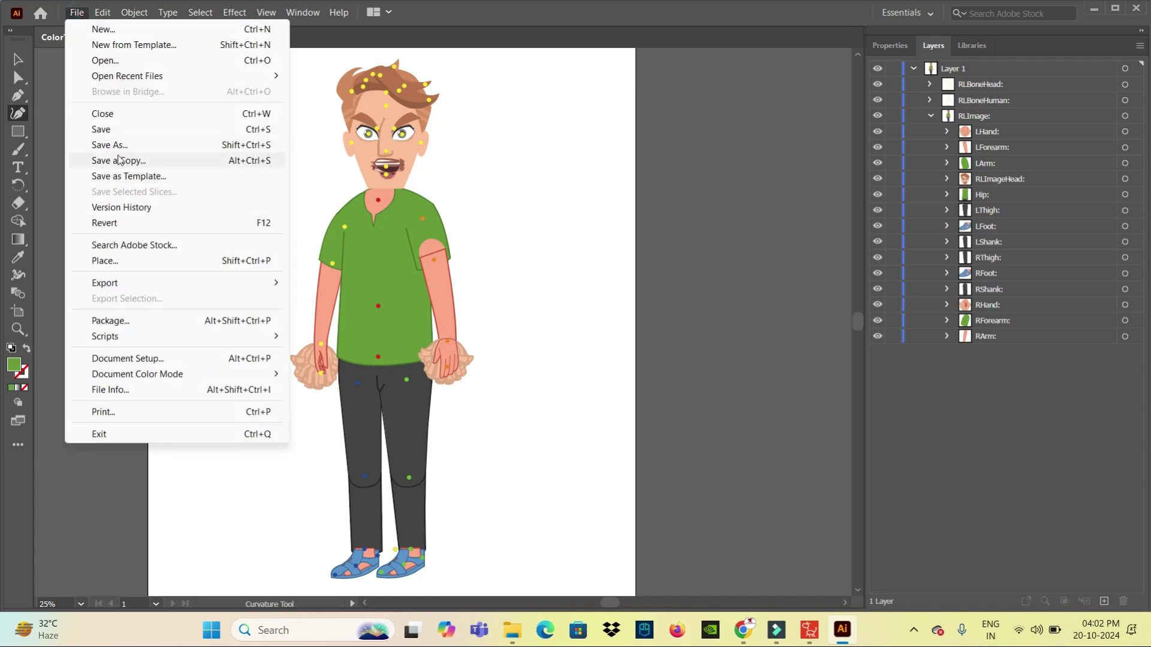
mouse_move(104, 282)
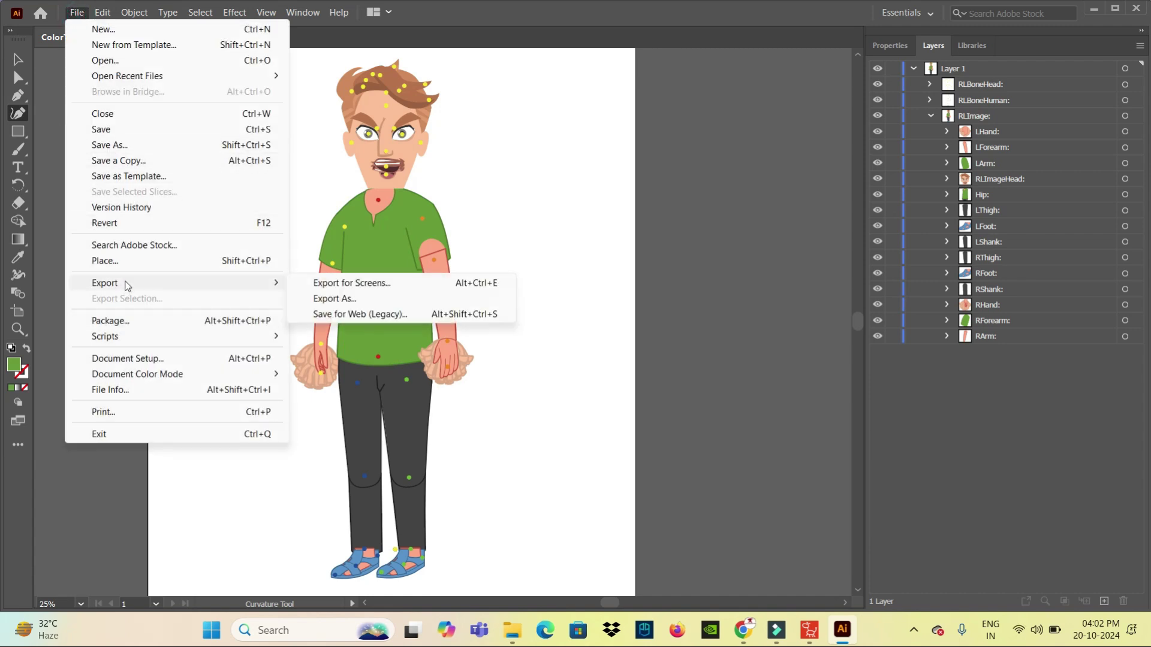
Export the artwork as SVG 'male character-1', then switch to Cartoon Animator 5
click(342, 299)
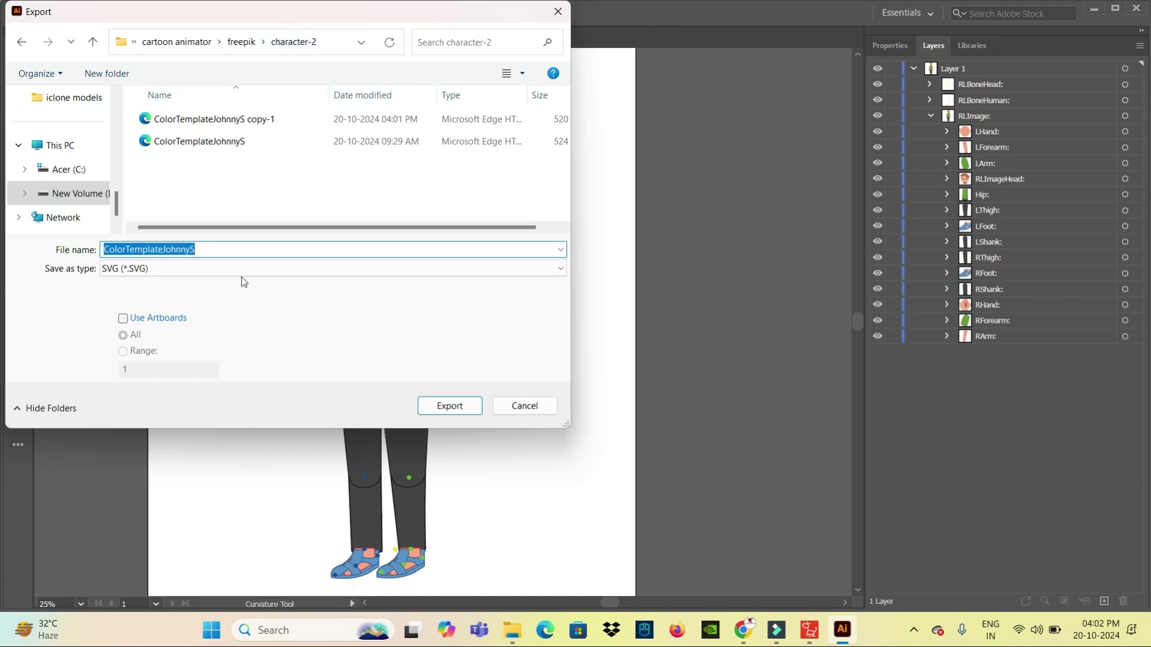
text(male character-1)
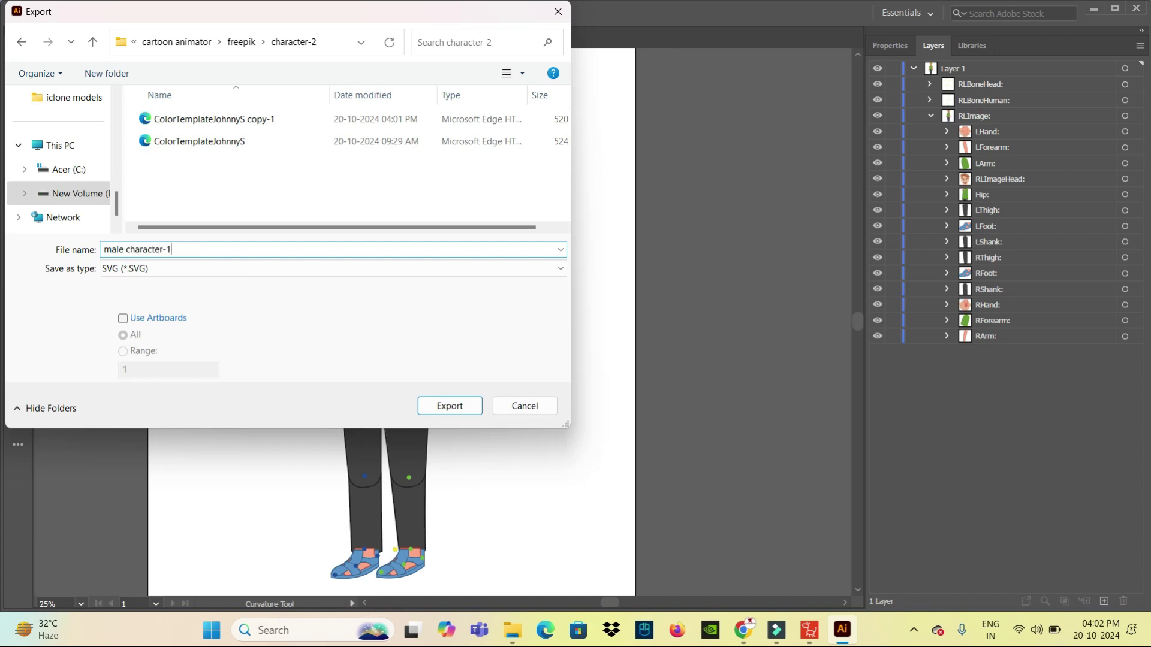
click(452, 405)
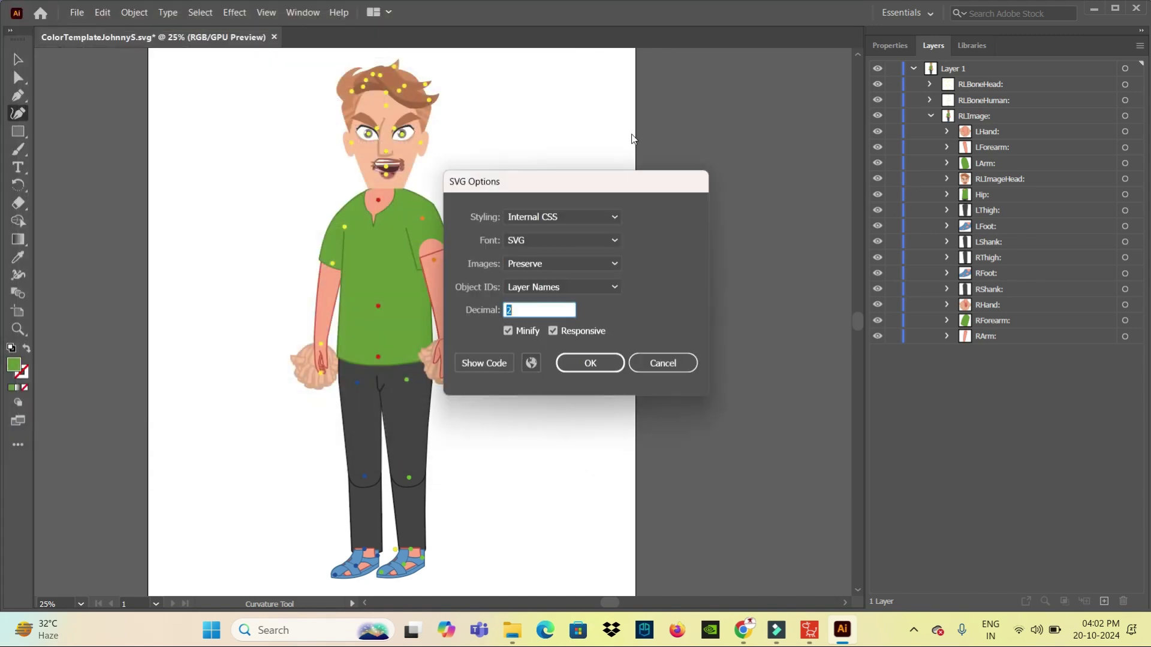
click(589, 363)
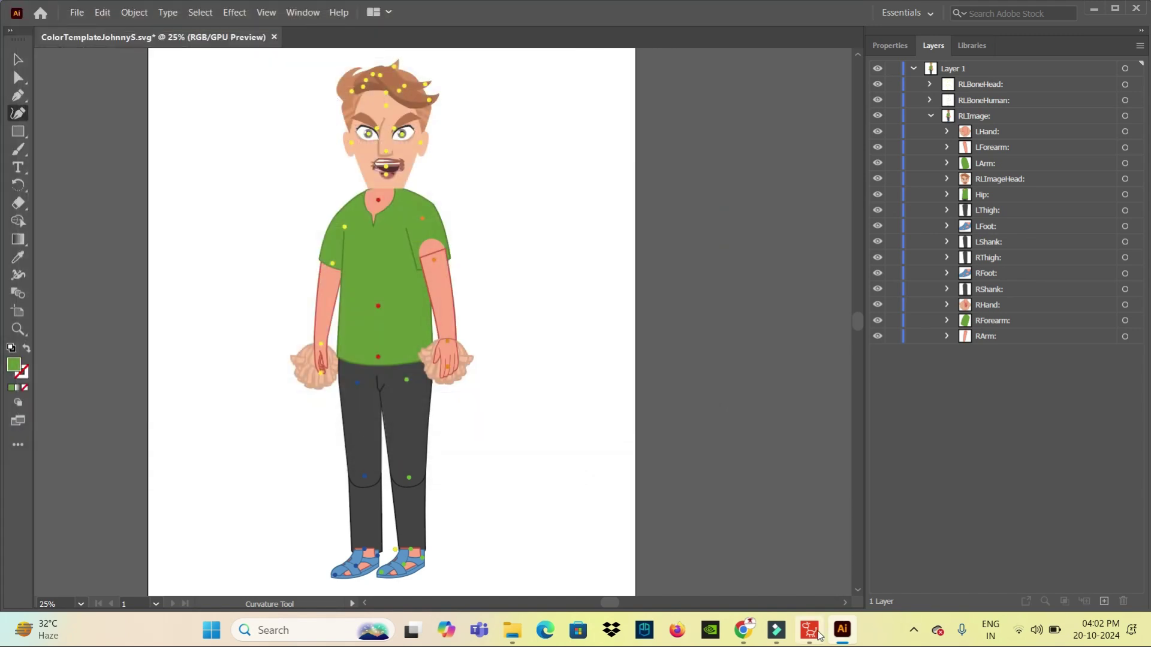
click(809, 629)
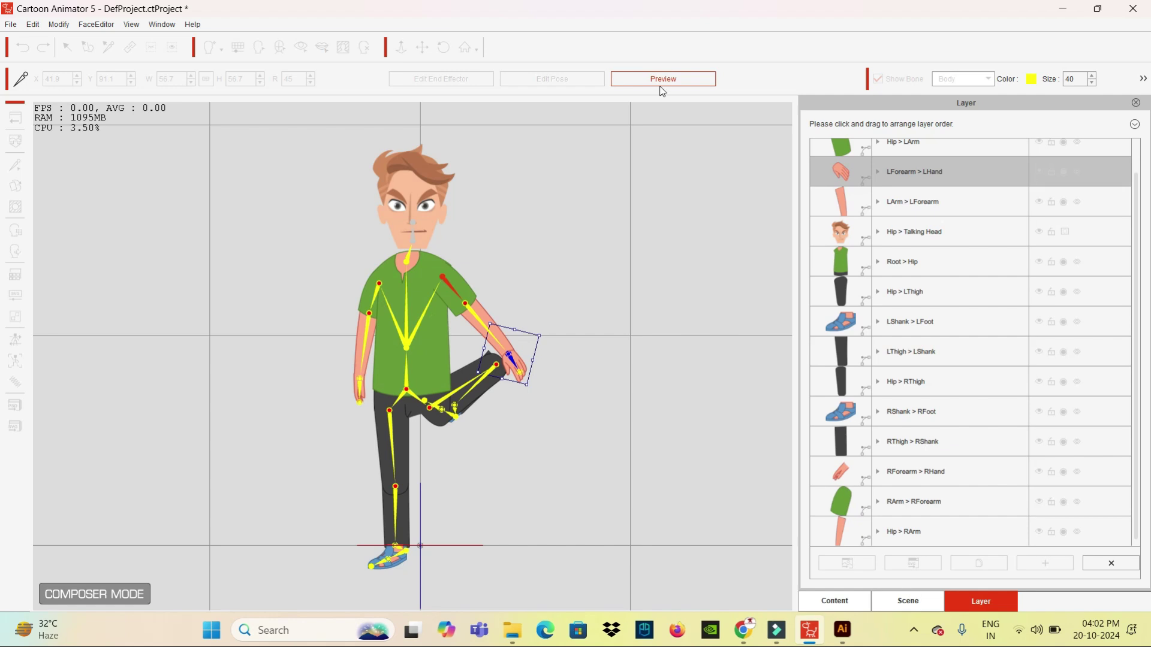
Import 'male character-1' from the character-2 folder using Replace Character
click(663, 79)
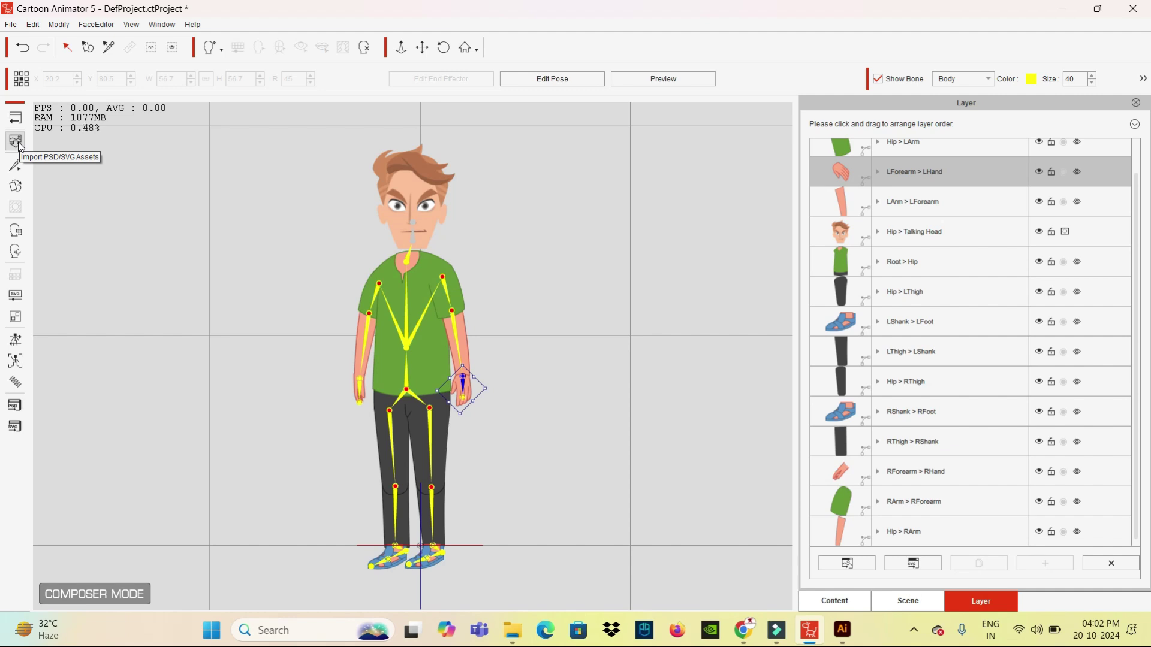
click(17, 143)
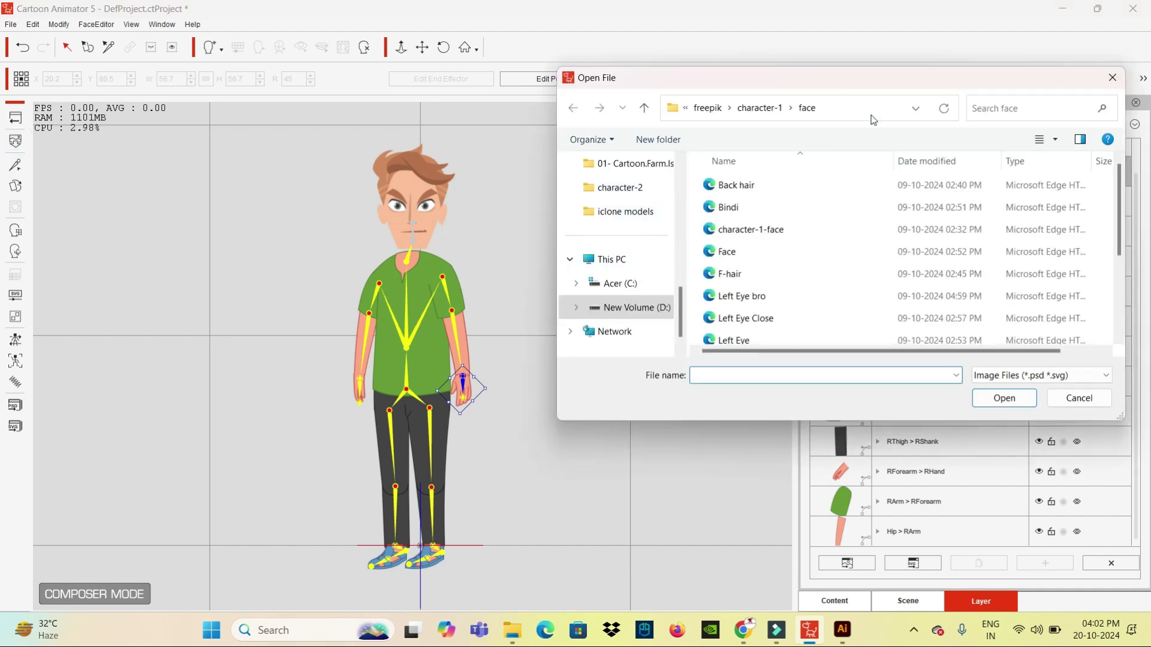
drag(872, 75, 645, 82)
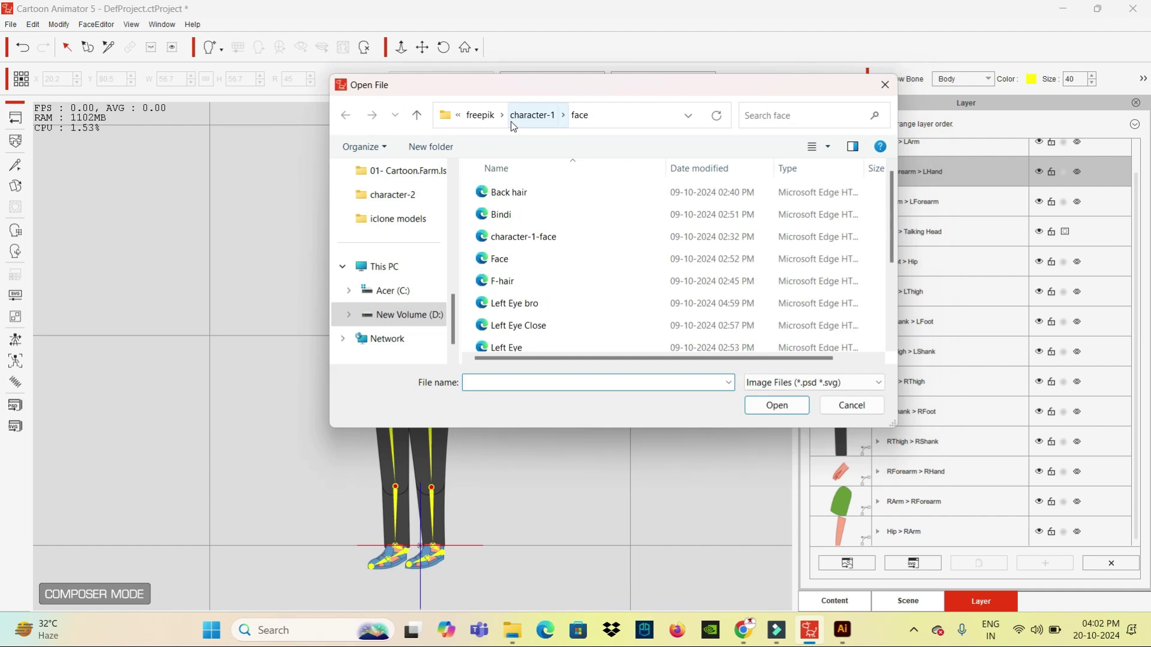
click(525, 116)
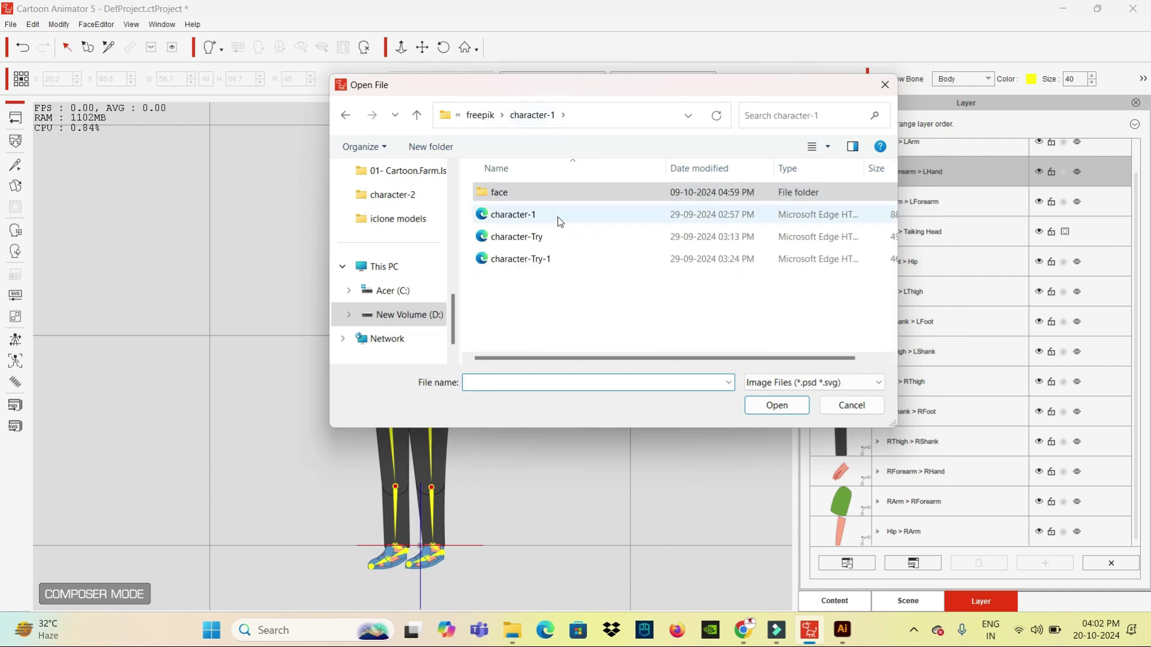
click(482, 116)
double_click(520, 213)
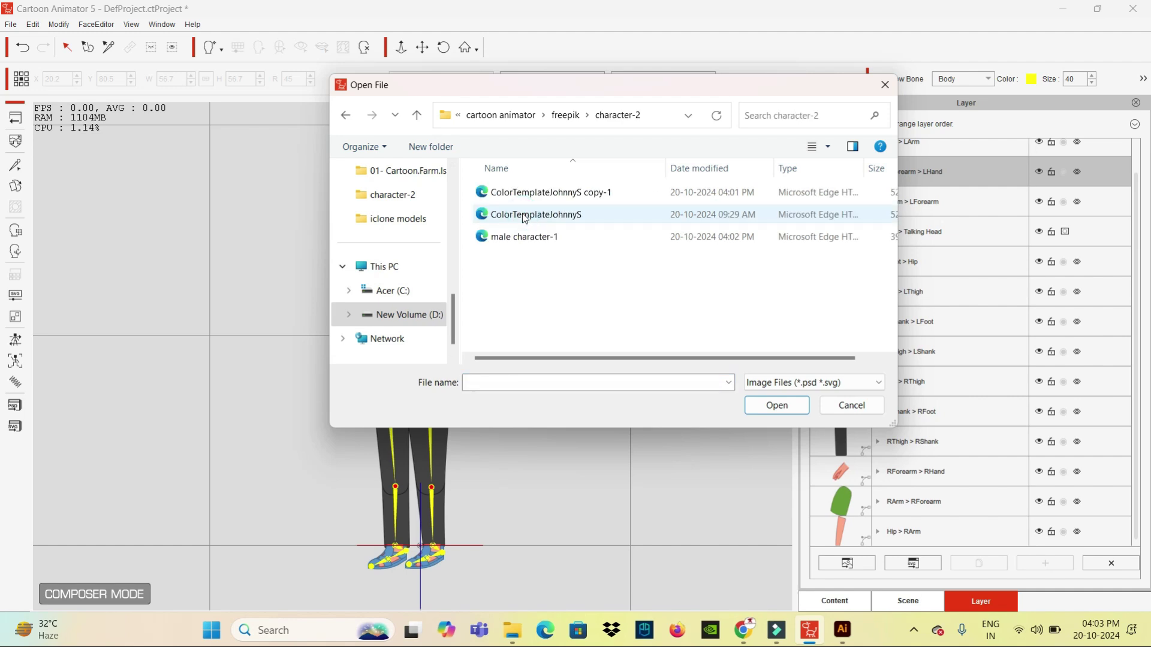
click(527, 236)
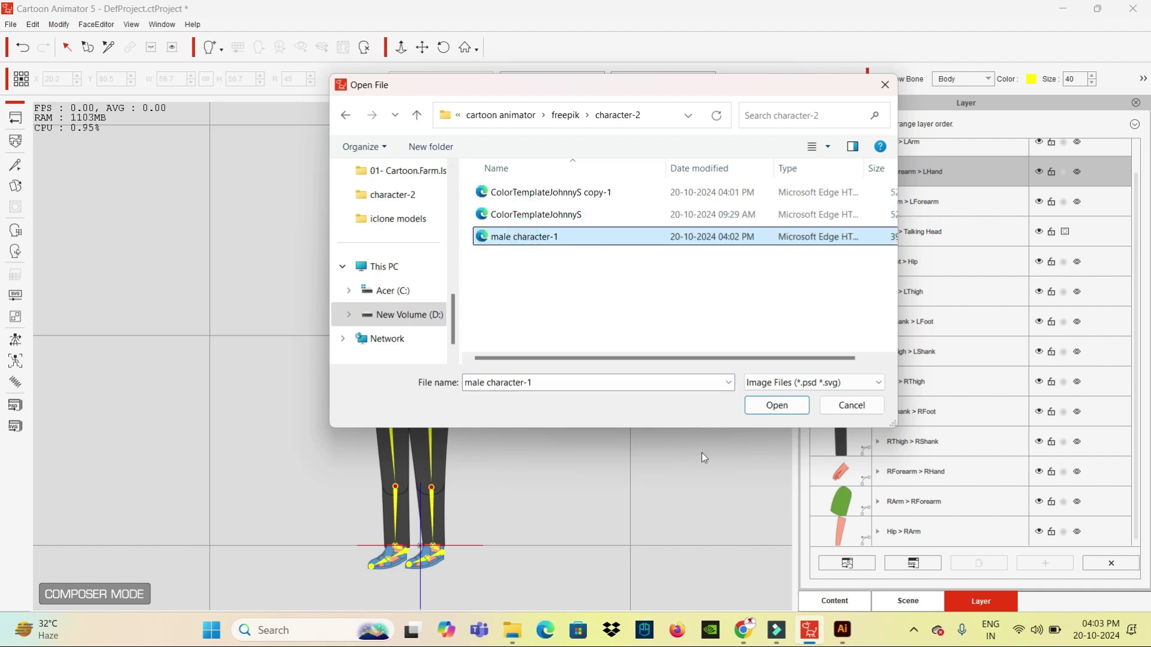
click(777, 405)
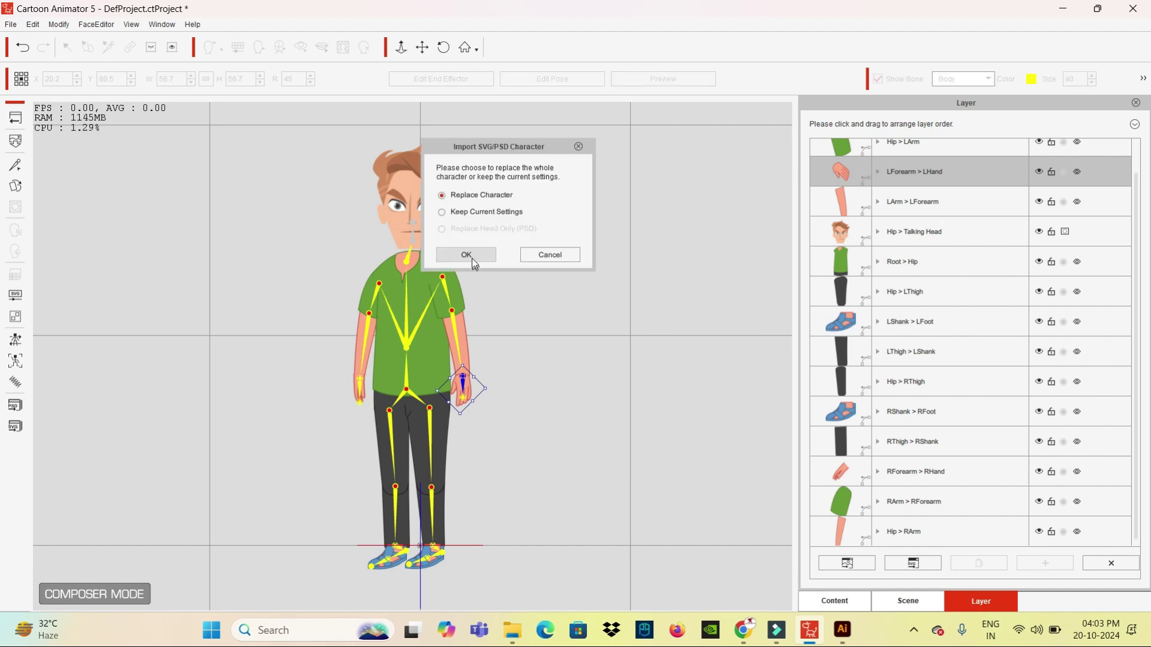
click(471, 254)
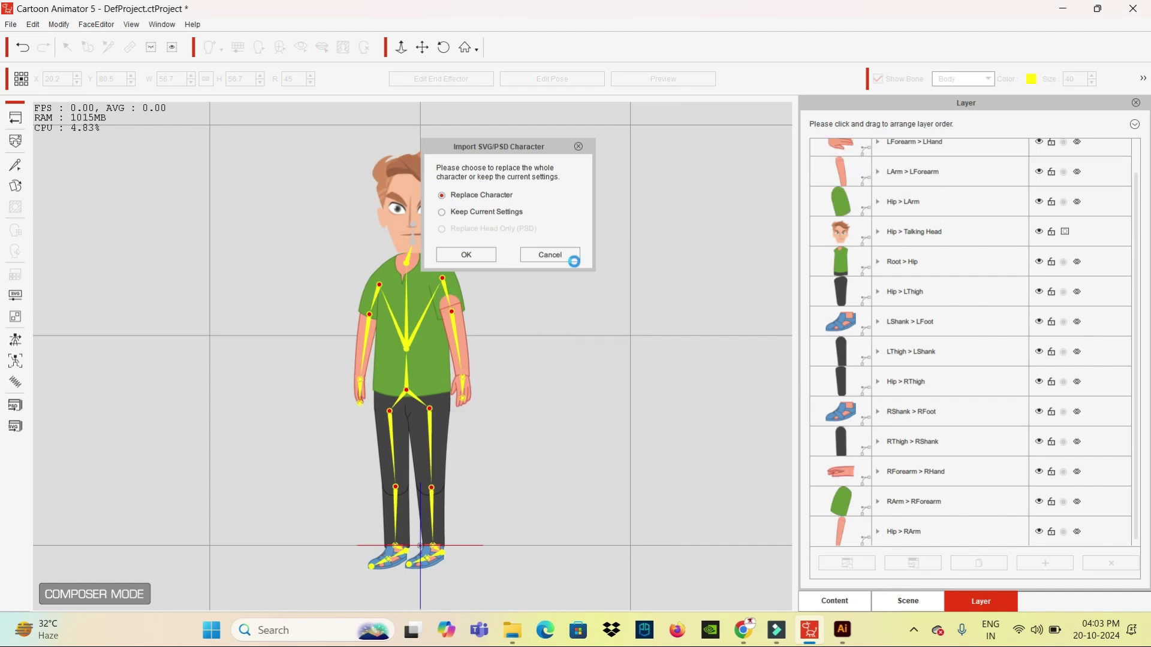
click(530, 249)
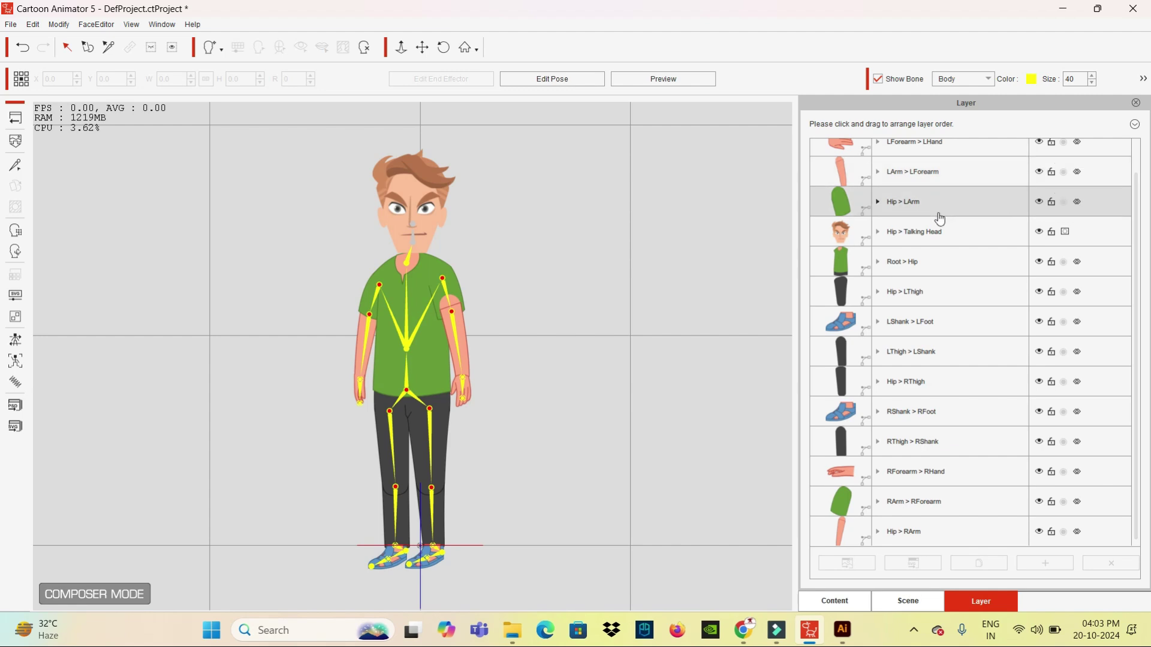
Move the Hip > LArm layer to the top of the layer order and switch to Preview
scroll(941, 240, up, 1)
drag(907, 228, 915, 135)
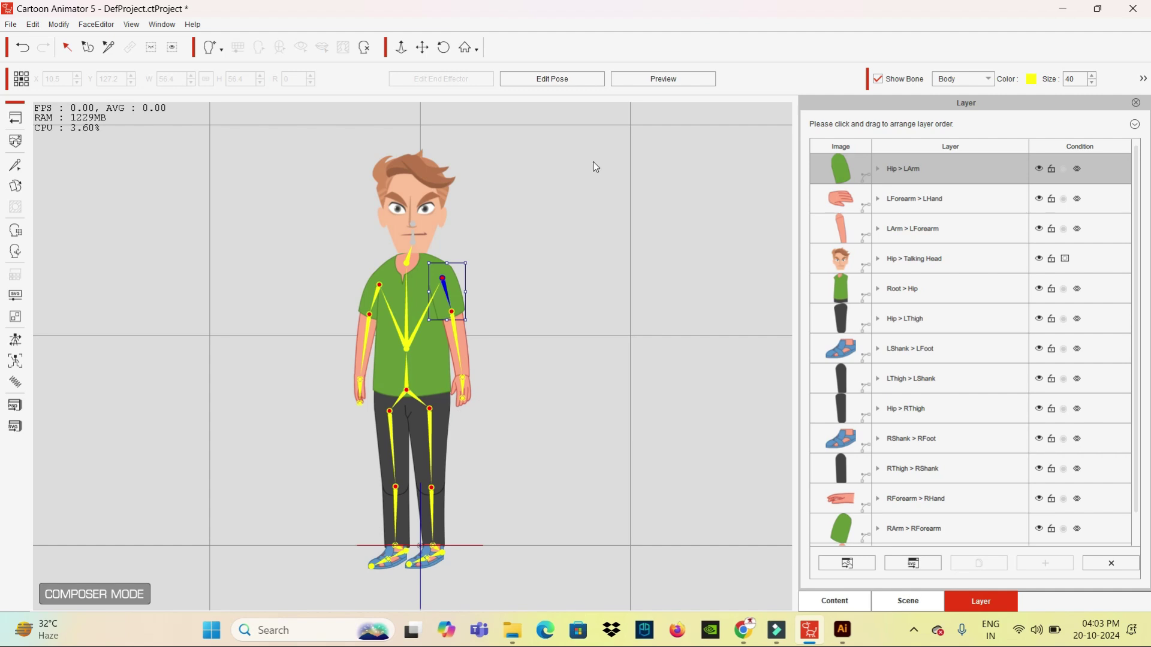
click(666, 79)
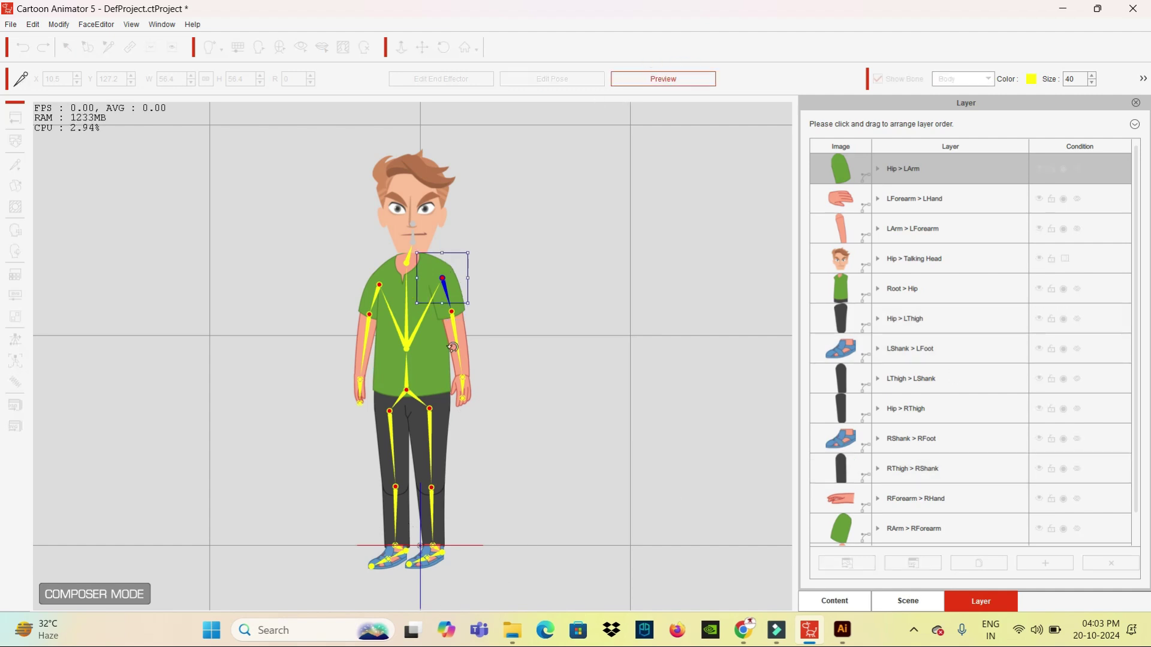
Test-pose the rig by pulling the left hand and swinging the raised left foot, then return to Illustrator
mouse_move(462, 383)
mouse_down()
mouse_move(488, 371)
mouse_move(428, 358)
mouse_move(496, 350)
mouse_move(509, 269)
mouse_move(385, 400)
mouse_move(507, 422)
mouse_up()
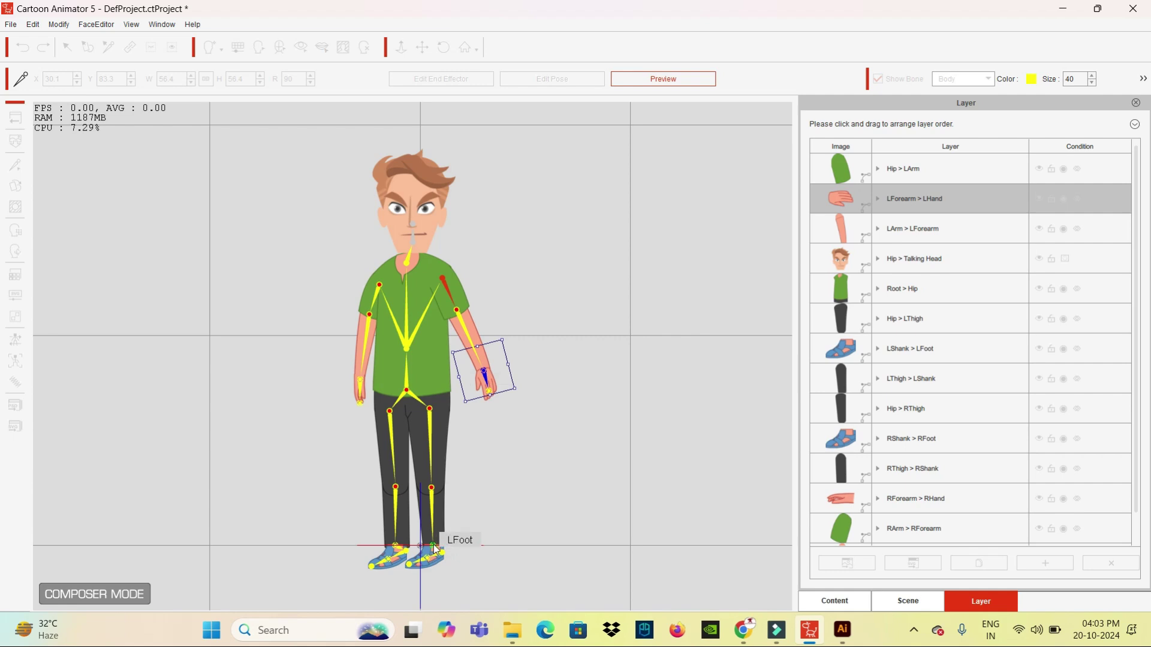
mouse_move(436, 548)
mouse_down()
mouse_move(445, 517)
mouse_move(348, 506)
mouse_move(445, 468)
mouse_move(442, 494)
mouse_up()
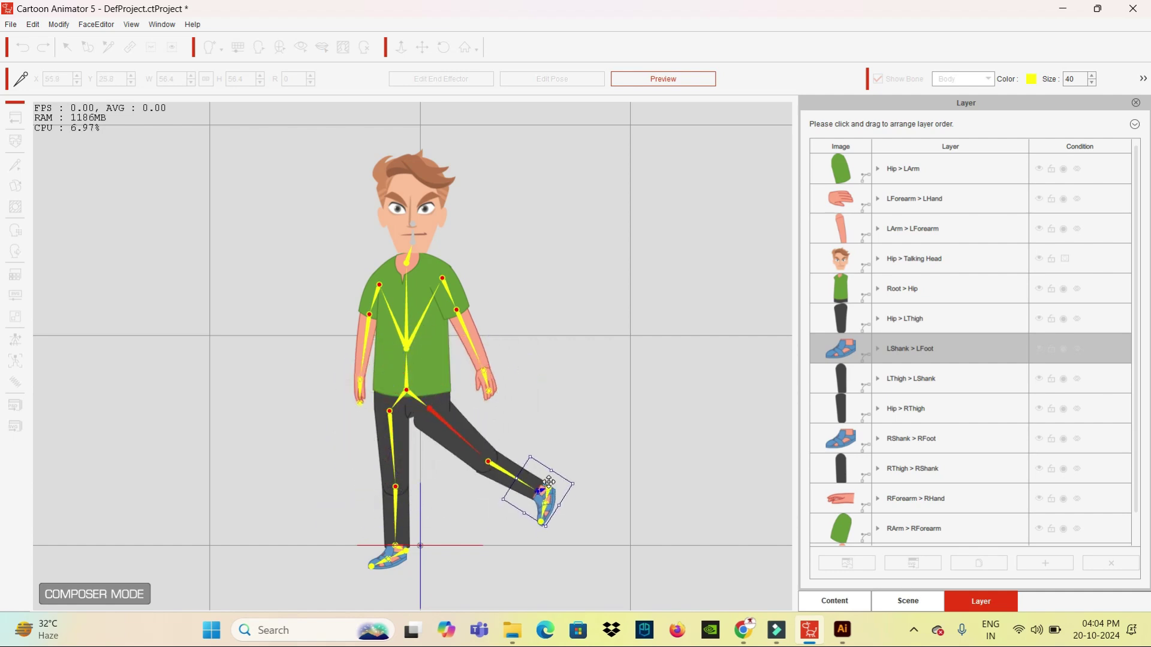
mouse_move(442, 494)
mouse_down()
mouse_move(497, 456)
mouse_move(442, 472)
mouse_move(338, 455)
mouse_move(533, 463)
mouse_up()
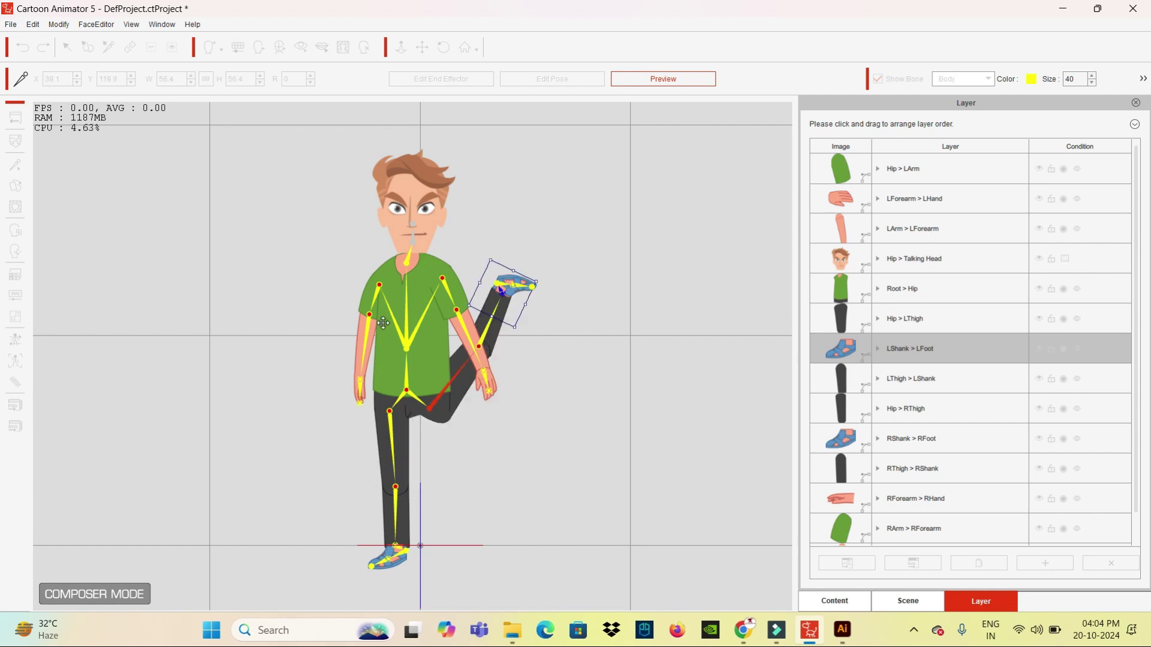
drag(533, 463, 305, 482)
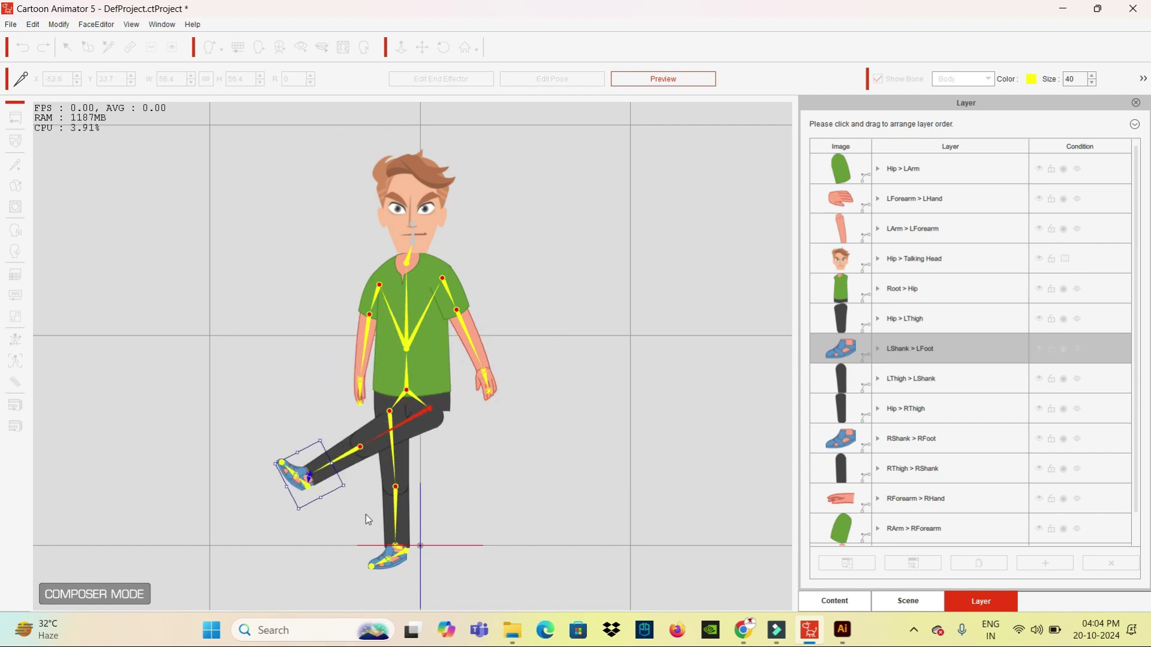
click(842, 630)
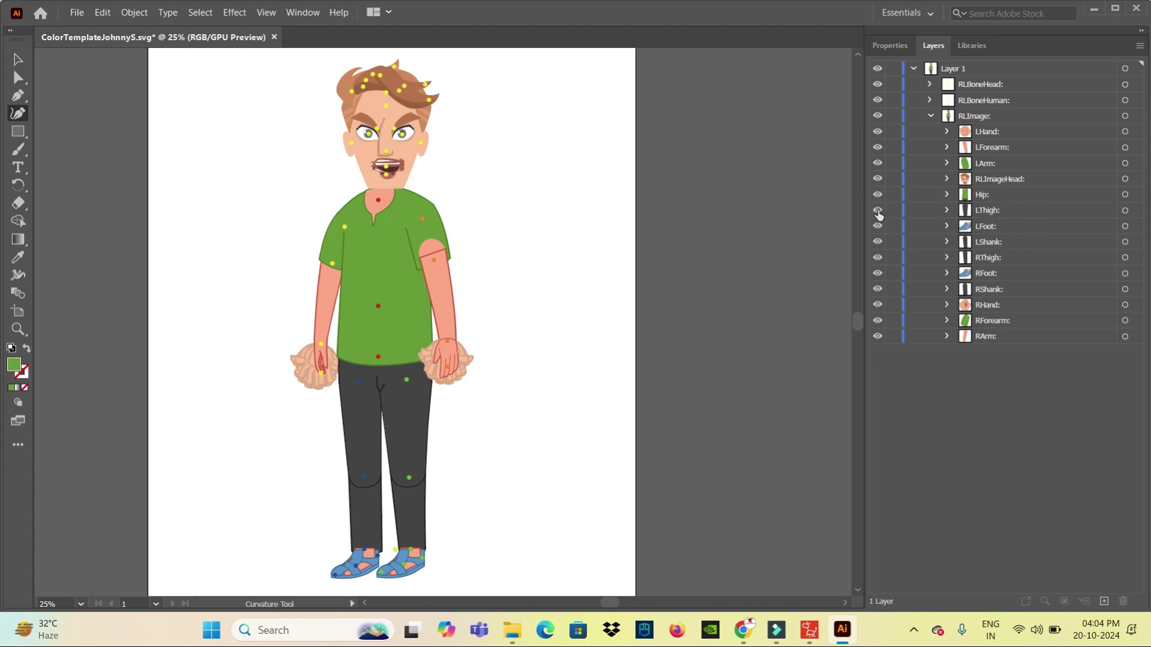
Expand the Hip layer's nested groups down to its two paths and identify the lower pants path
click(948, 194)
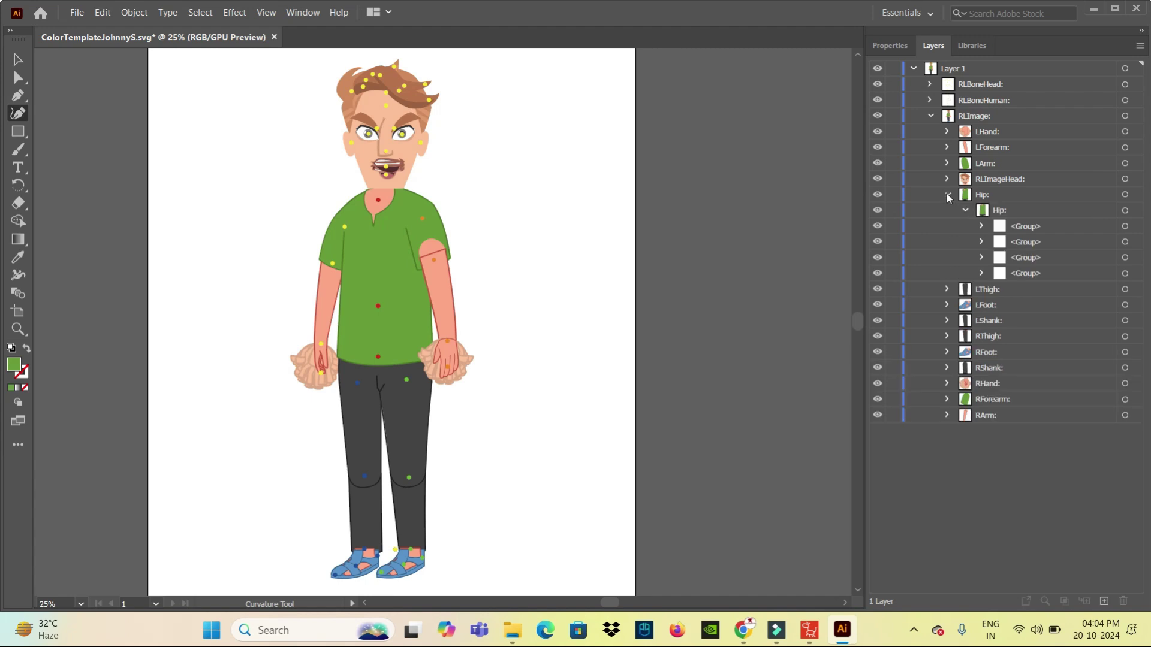
click(981, 274)
click(999, 289)
click(1017, 306)
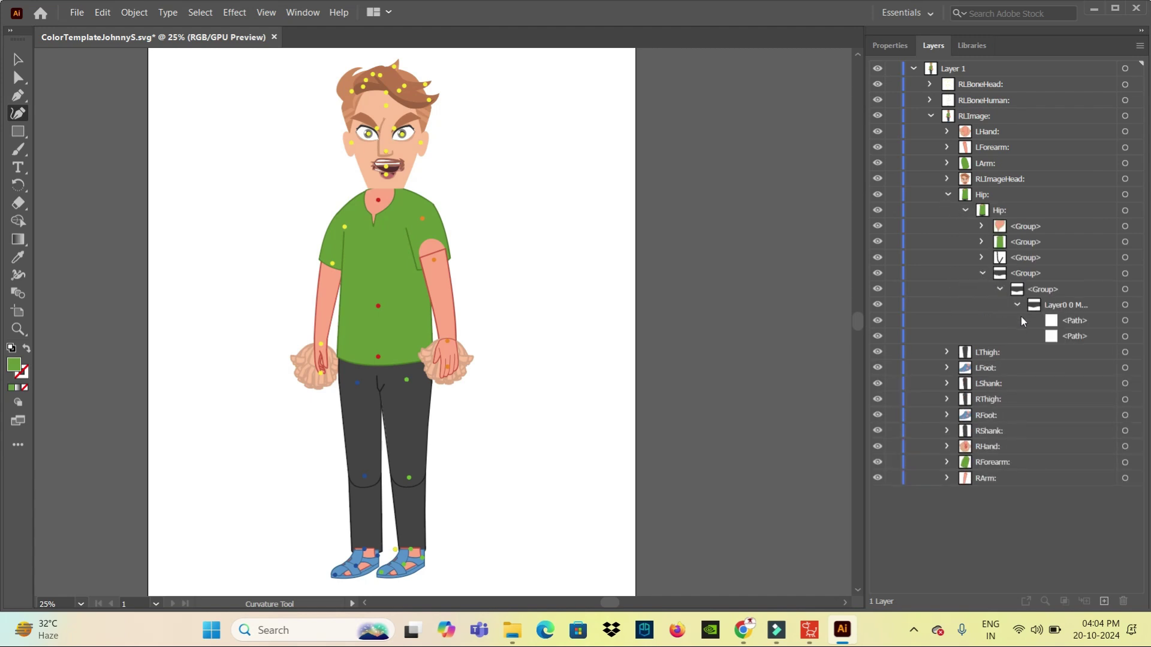
click(877, 337)
click(877, 336)
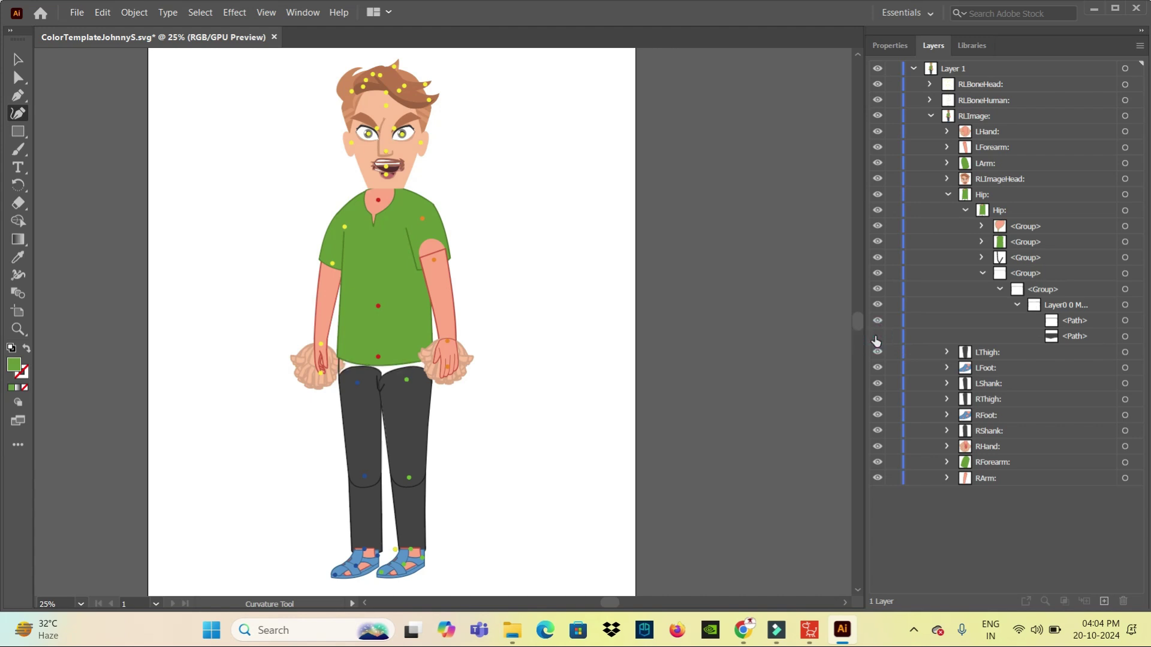
Show the pants path over the thigh tops, select it, and lock the LThigh layer
scroll(405, 312, up, 1)
scroll(476, 360, up, 1)
scroll(496, 393, up, 1)
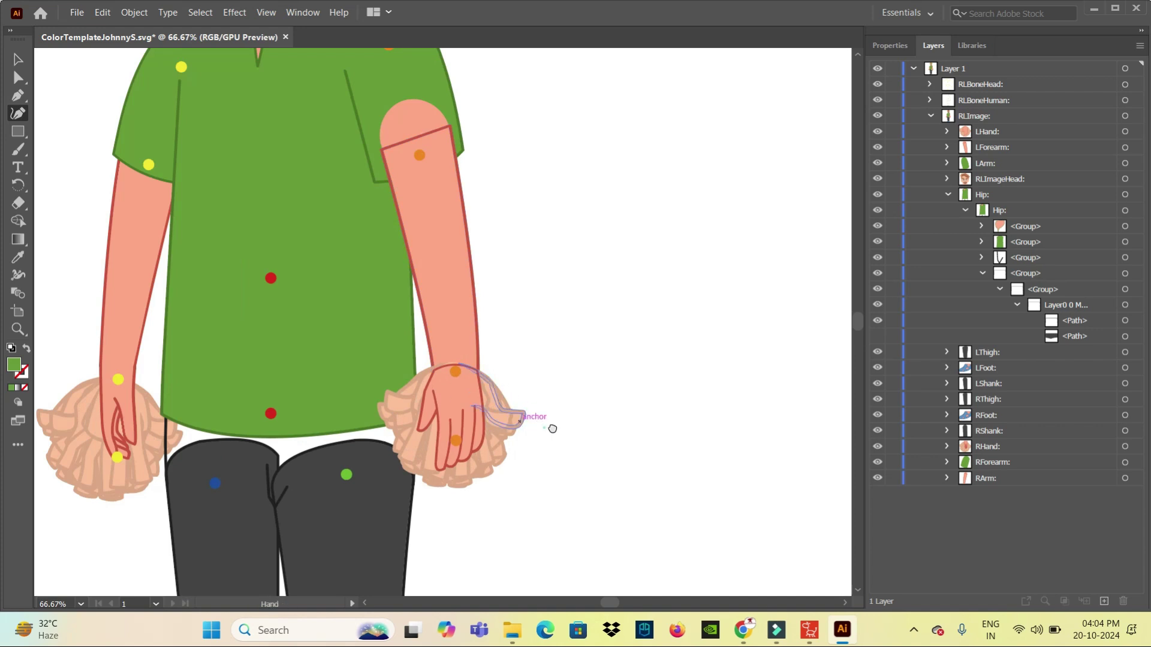
drag(552, 429, 663, 232)
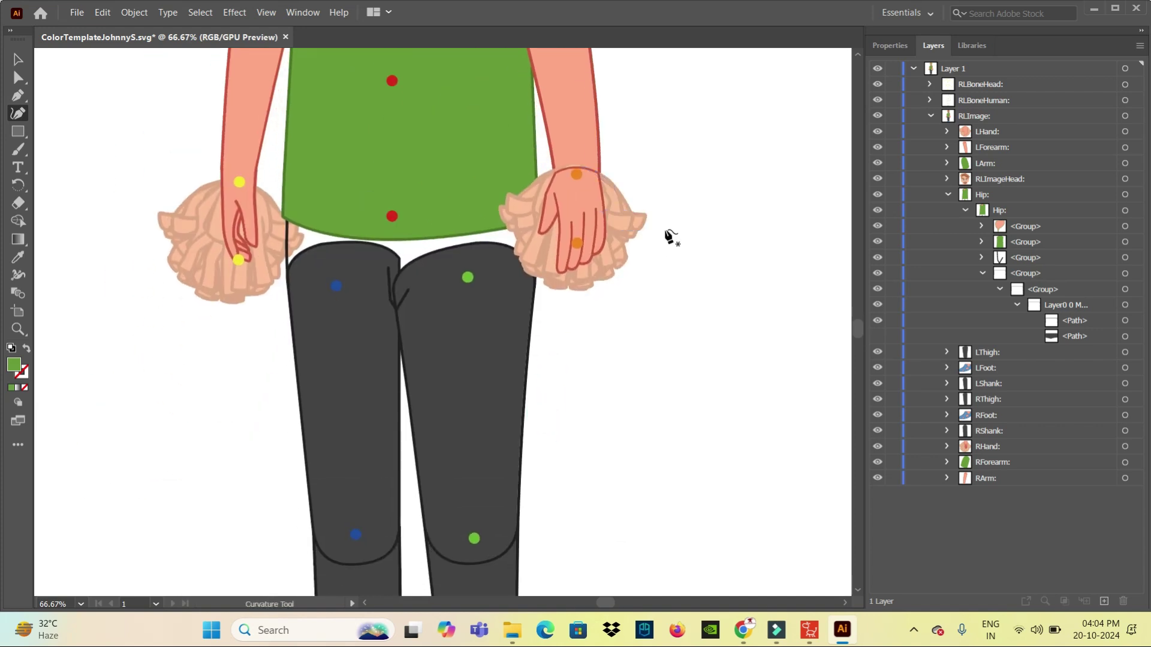
click(877, 336)
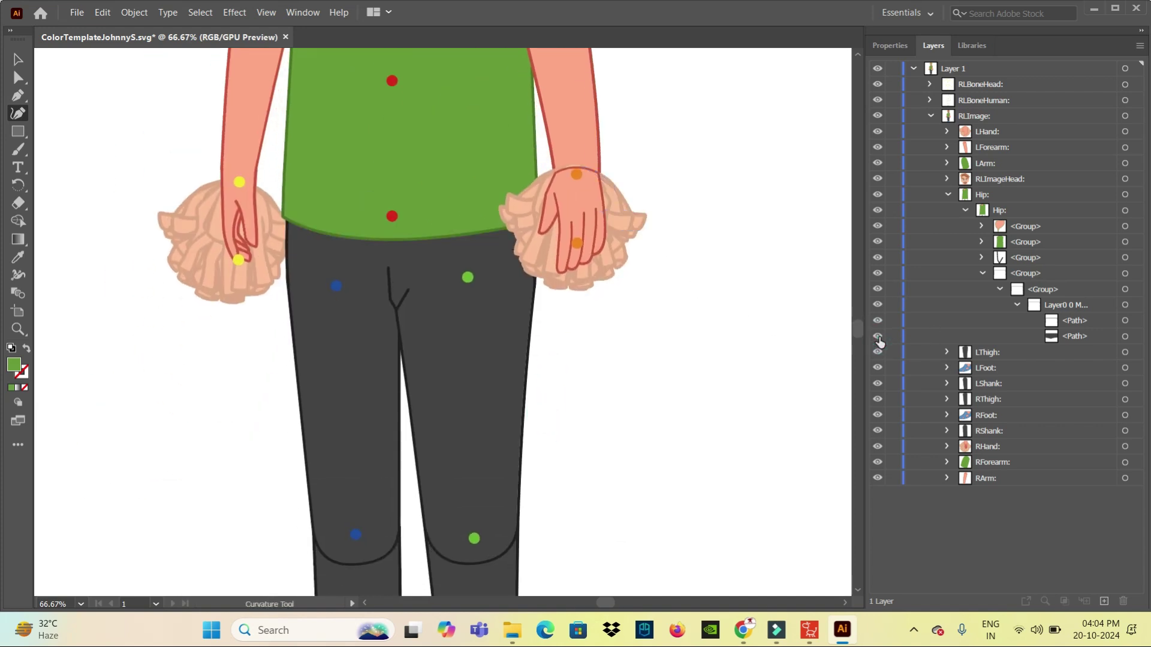
click(1080, 337)
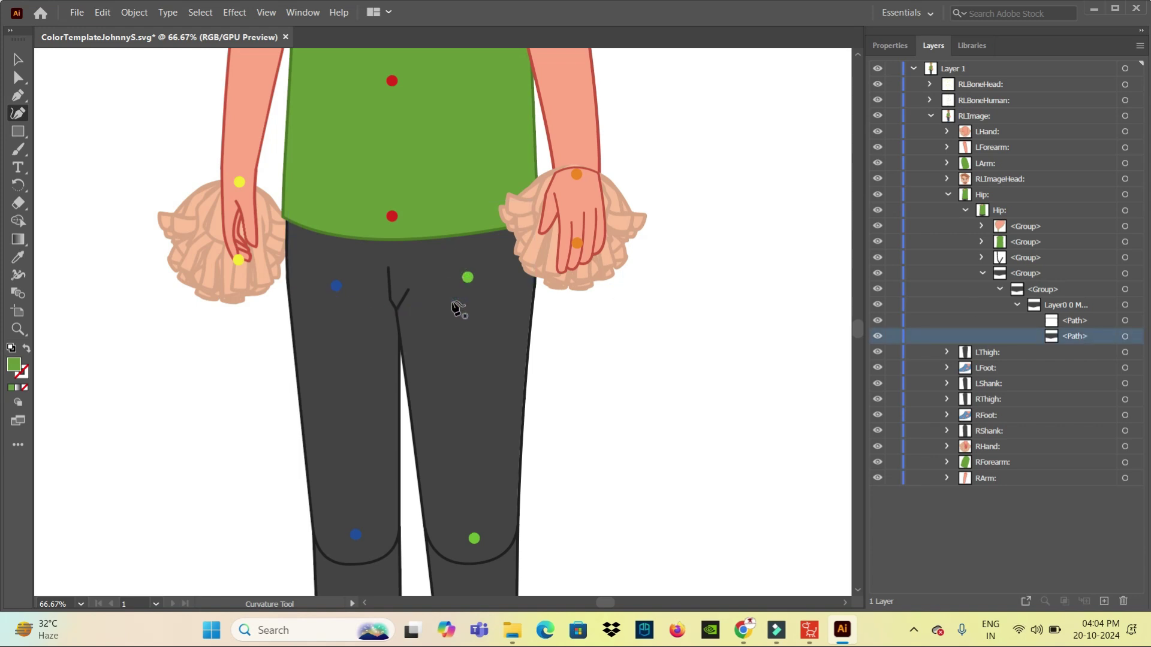
click(893, 353)
With LThigh hidden, curve the pants' bottom edge downward in the middle, then show LThigh again
click(877, 352)
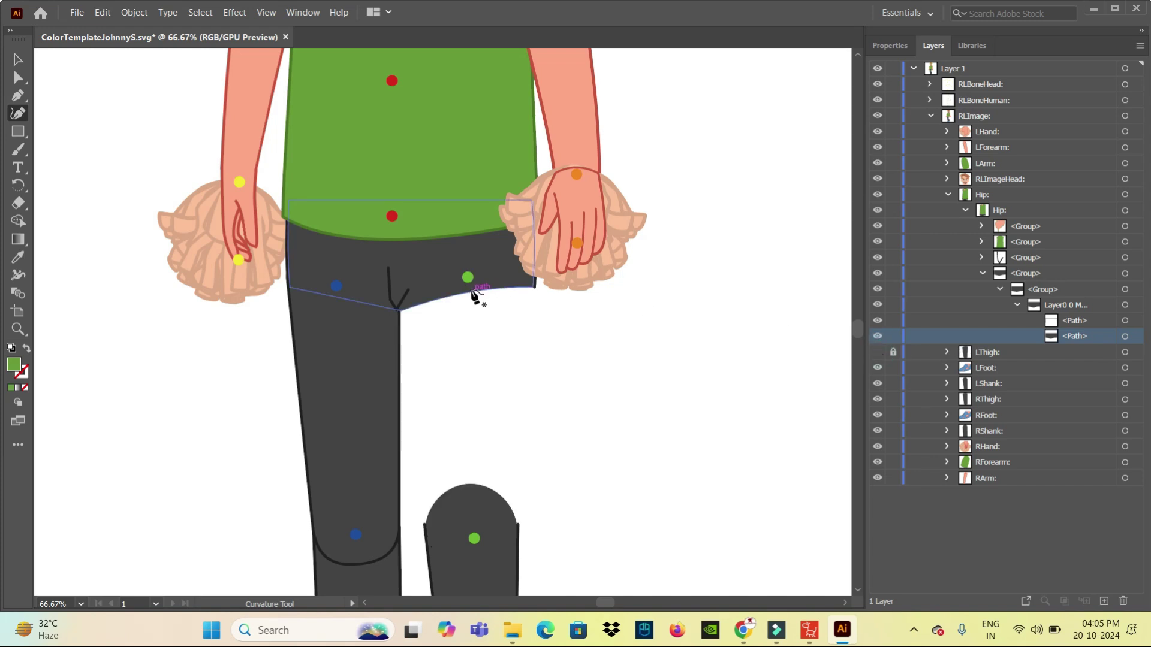
click(470, 293)
drag(468, 291, 473, 331)
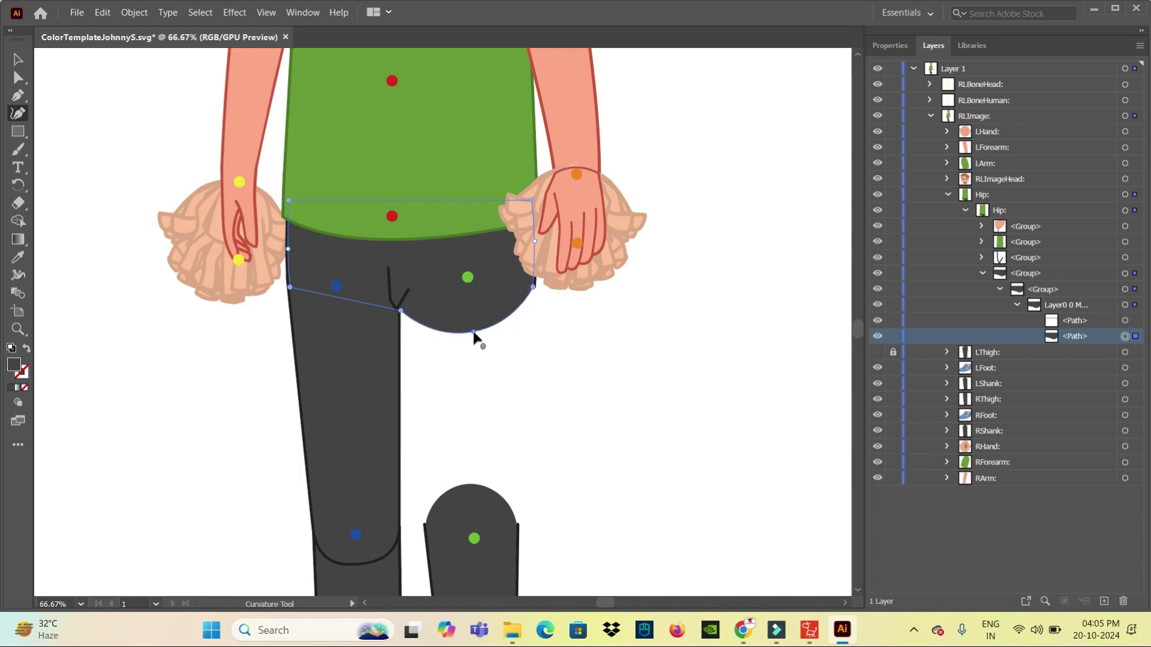
drag(472, 332, 477, 335)
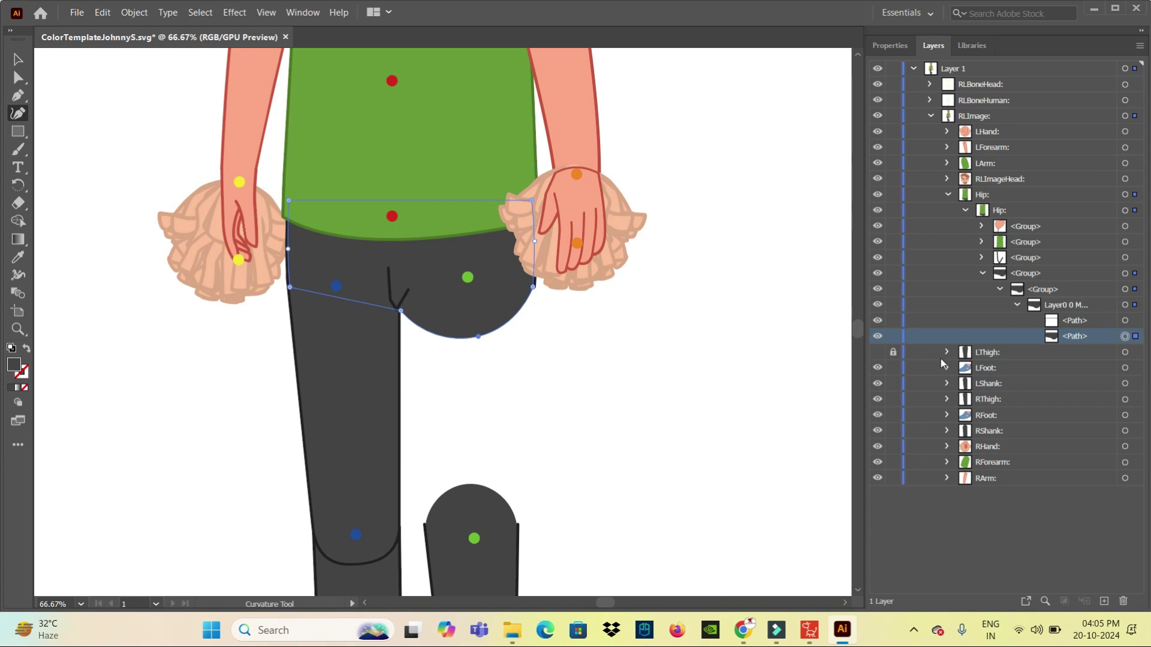
click(877, 352)
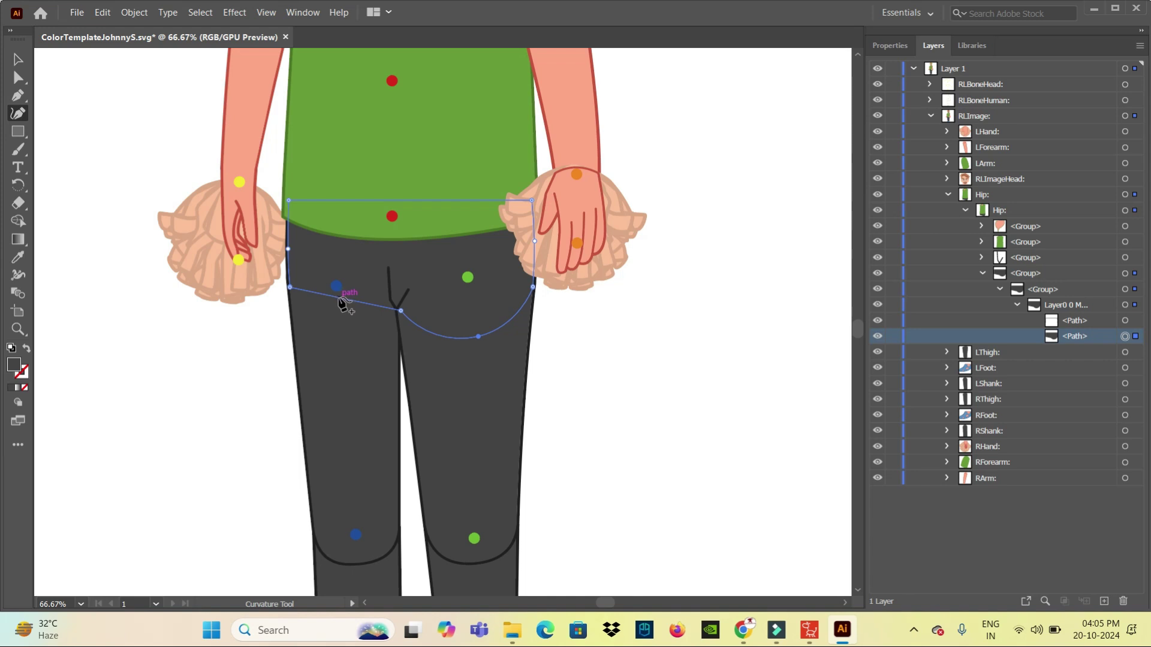
Add a left-side anchor on the pants curve and pull it down into a rounded bulge
click(339, 299)
drag(339, 298, 329, 338)
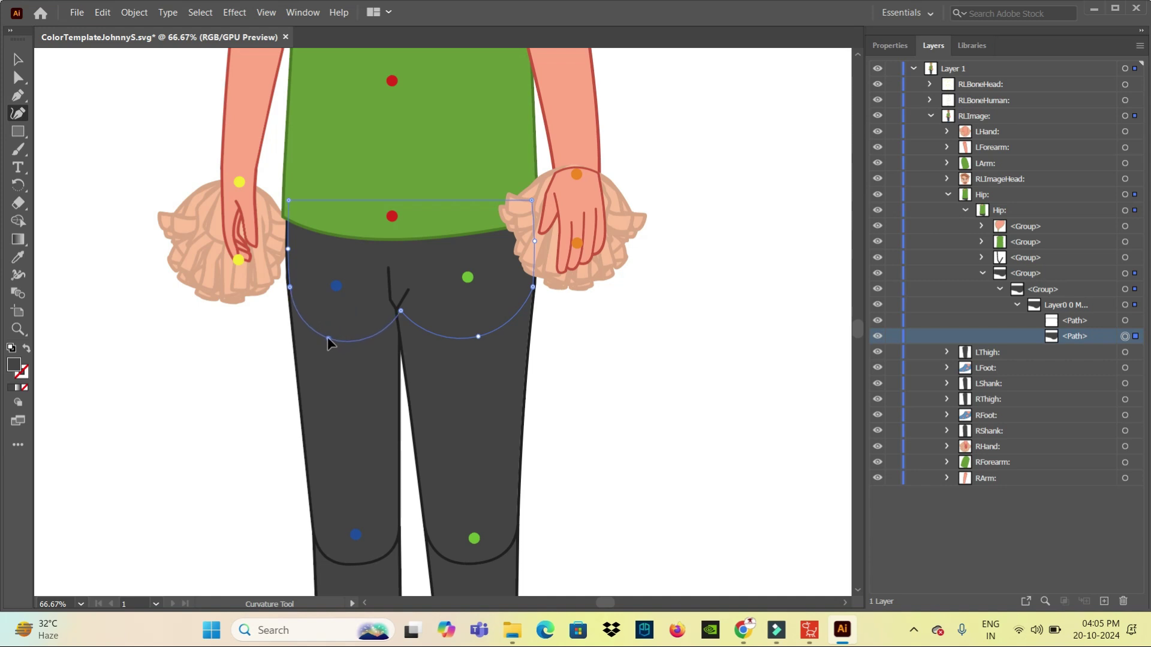
drag(328, 340, 330, 347)
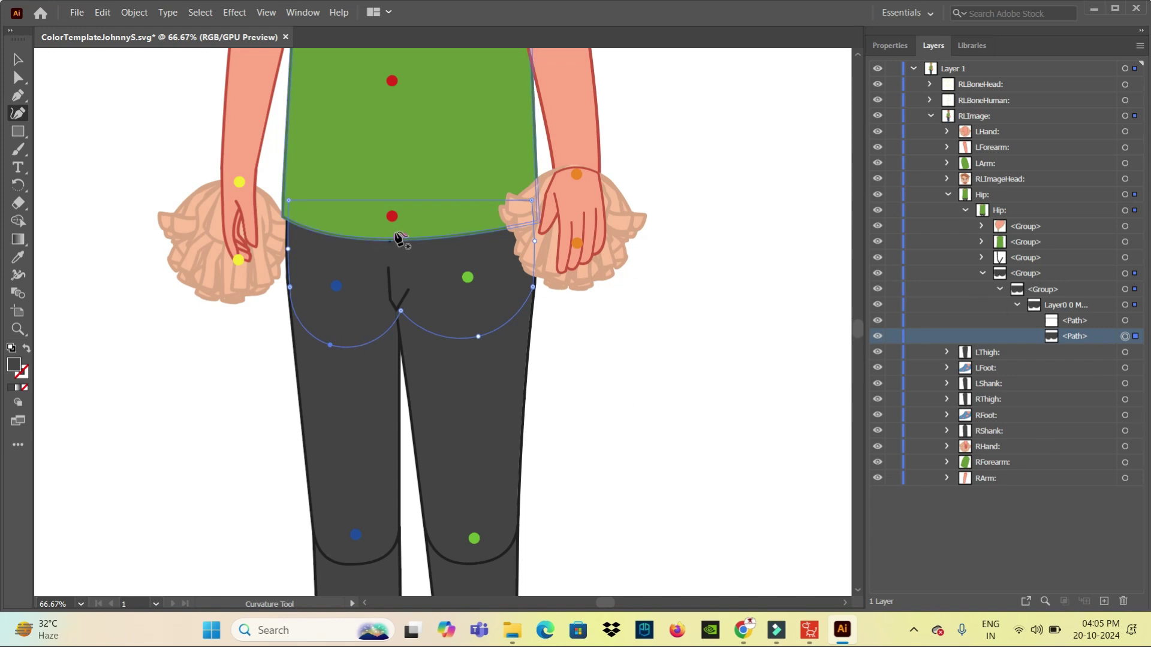
drag(664, 441, 684, 169)
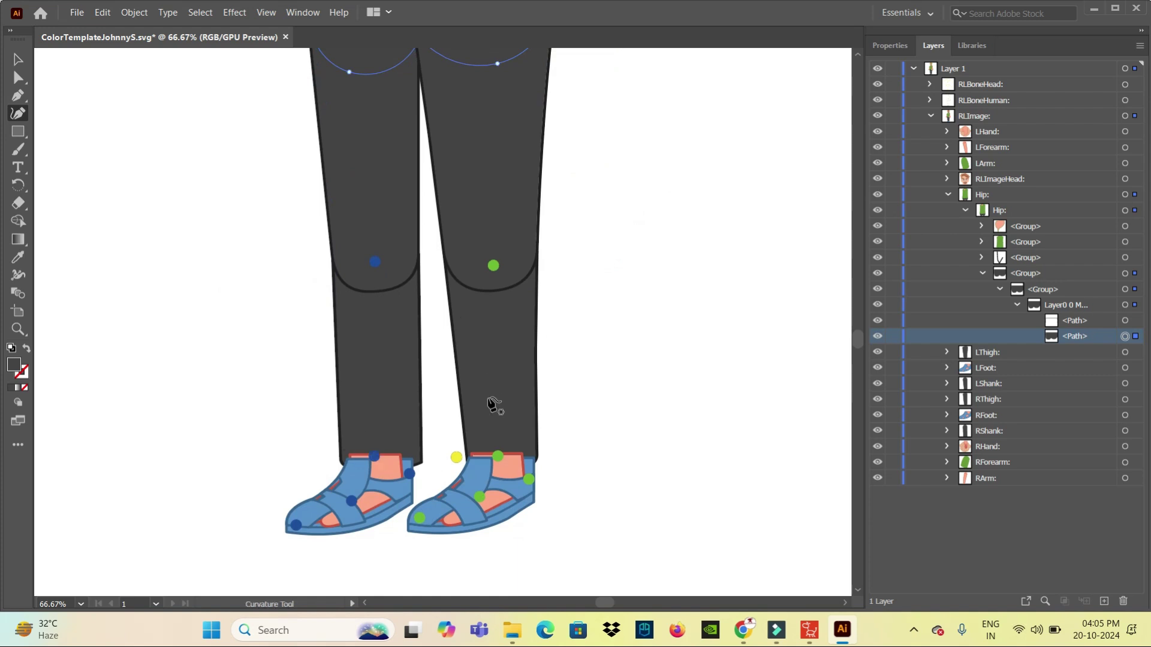
drag(624, 252, 616, 454)
mouse_move(660, 284)
mouse_down()
mouse_move(634, 462)
mouse_move(647, 402)
mouse_up()
mouse_move(650, 318)
mouse_down()
mouse_move(668, 375)
mouse_move(647, 286)
mouse_up()
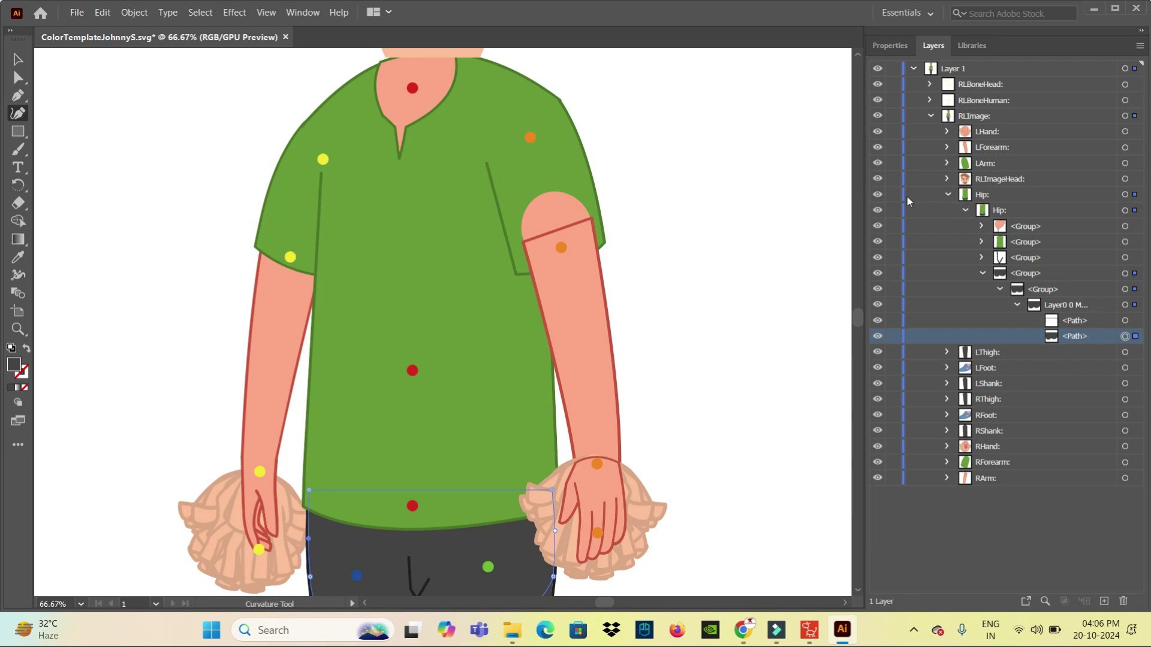
Hide the Hip layer and move the RArm bone marker up into the right sleeve
click(878, 196)
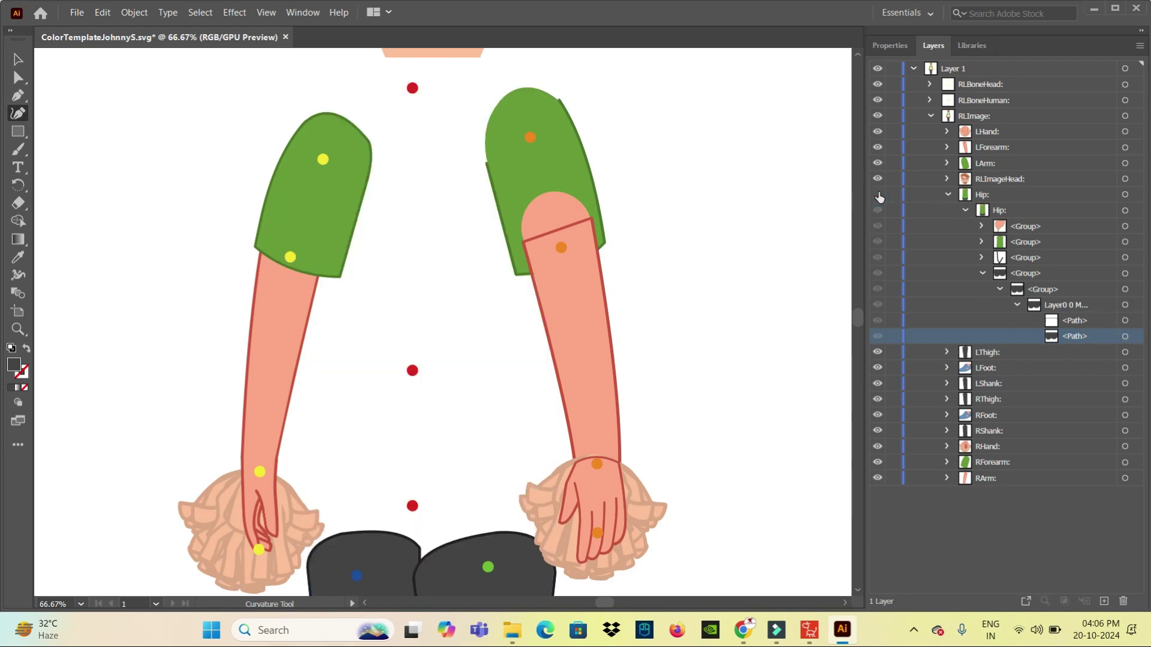
scroll(433, 216, up, 3)
scroll(420, 234, up, 1)
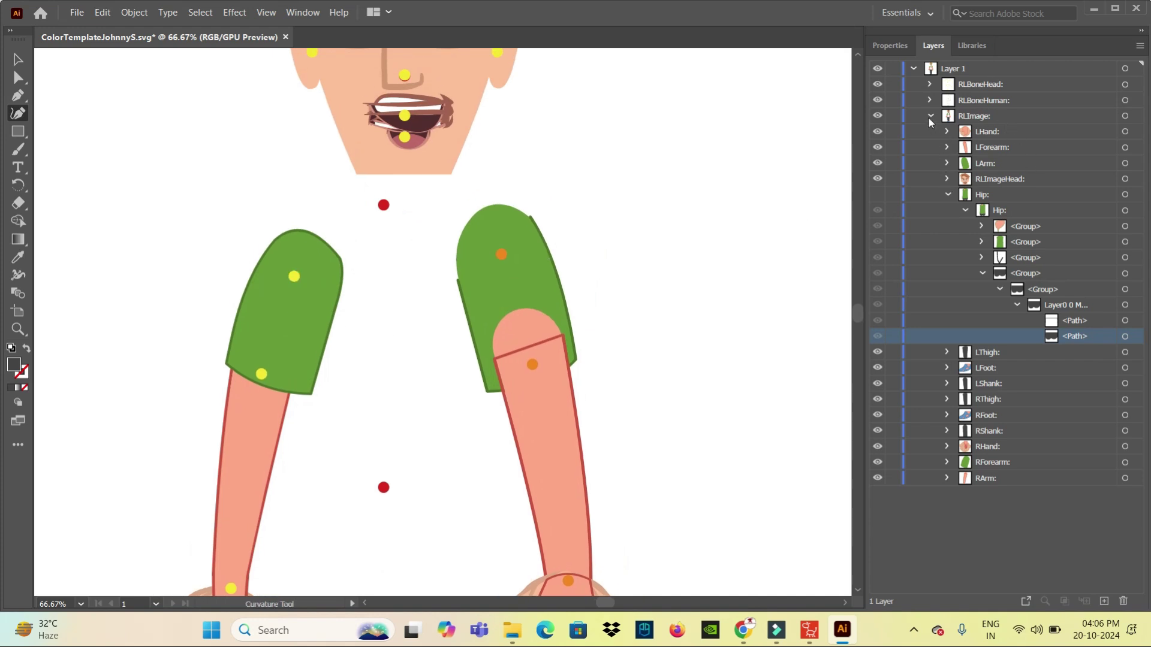
click(929, 100)
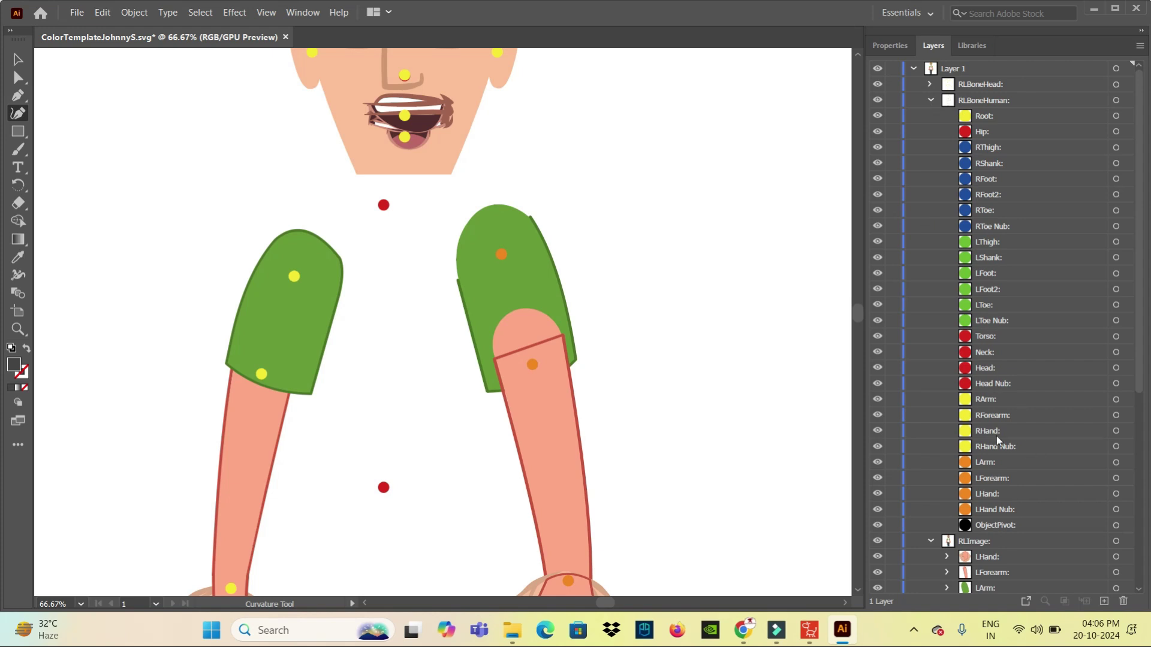
click(879, 400)
click(878, 399)
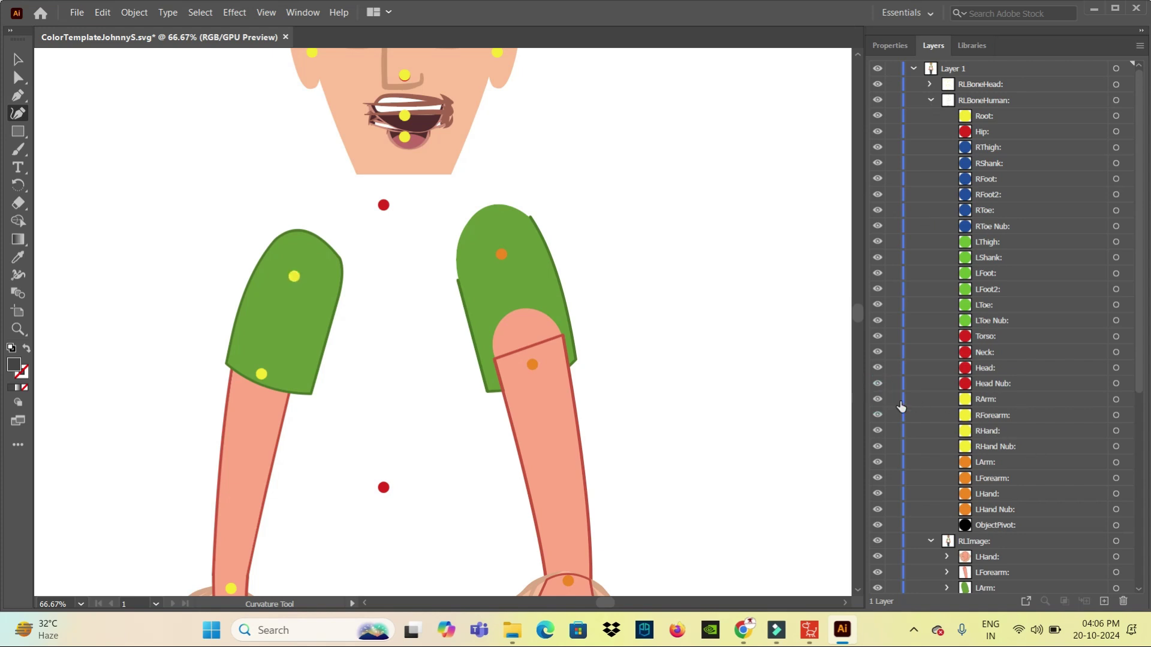
click(995, 401)
key(v)
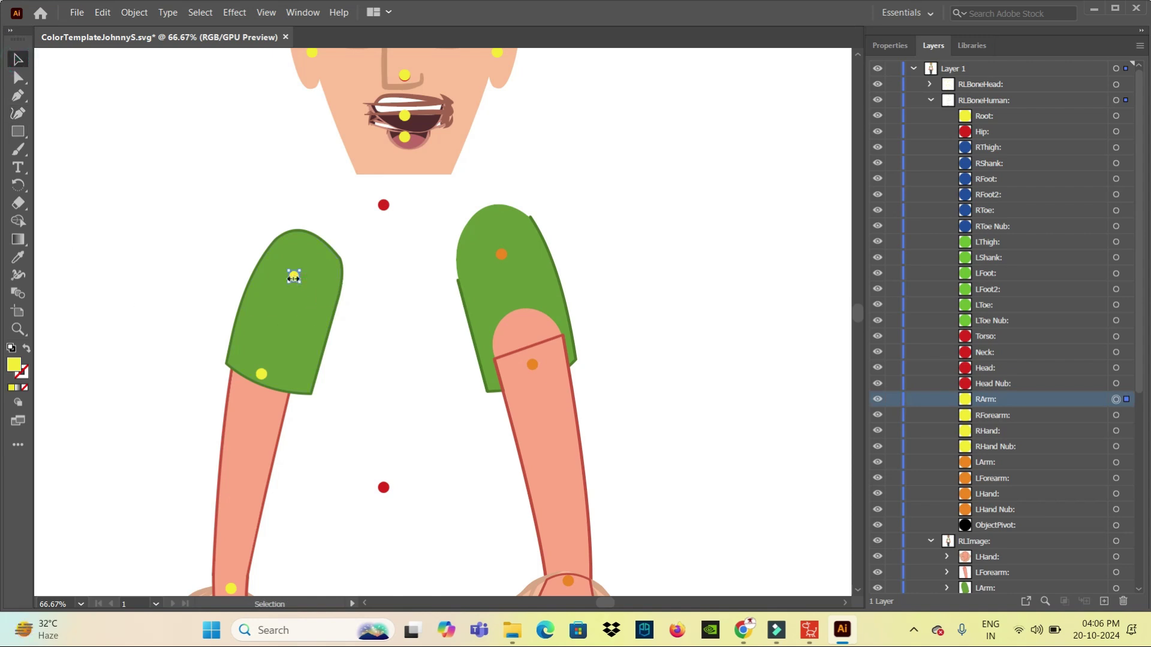
drag(293, 277, 309, 254)
Raise the LArm bone marker higher in the left sleeve, then check RArm and LForearm overlap
mouse_move(1139, 344)
mouse_down()
mouse_move(1148, 493)
mouse_move(1146, 356)
mouse_up()
click(991, 463)
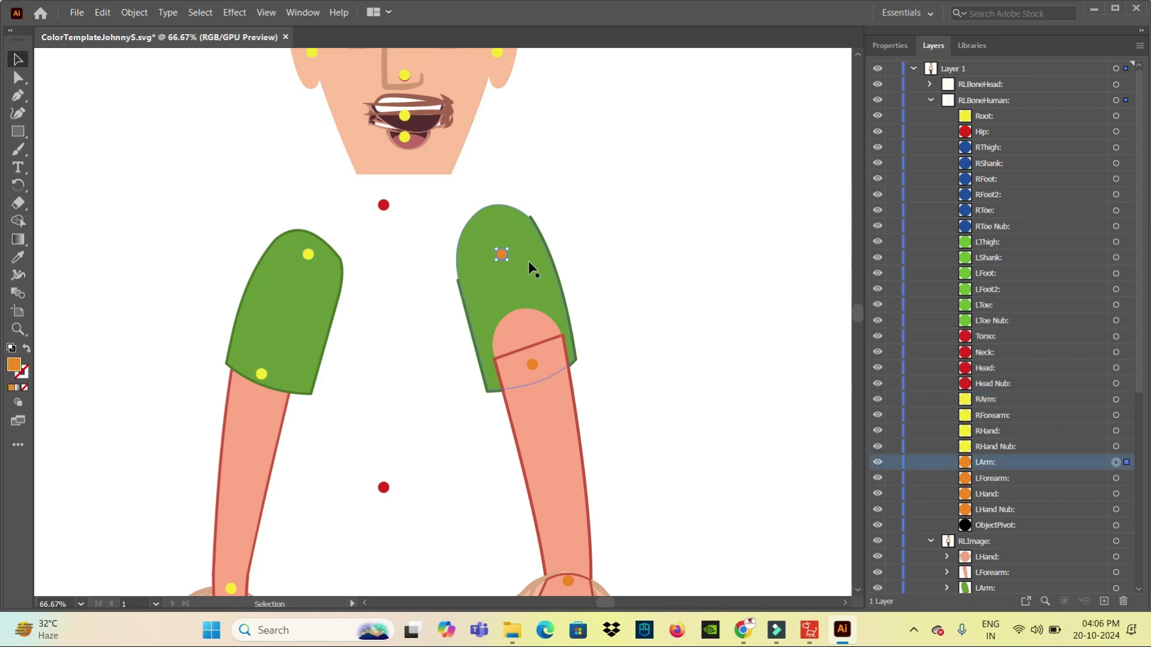
drag(500, 253, 493, 234)
drag(492, 229, 489, 226)
drag(1141, 315, 1145, 533)
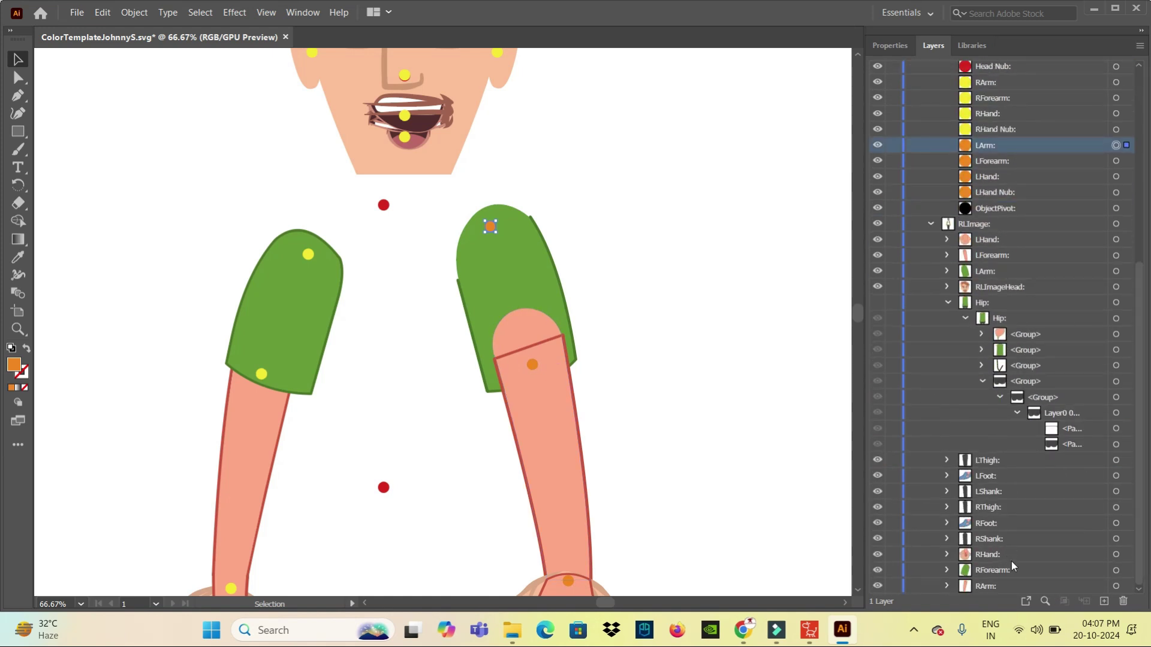
click(877, 586)
click(877, 256)
click(878, 257)
scroll(669, 420, down, 5)
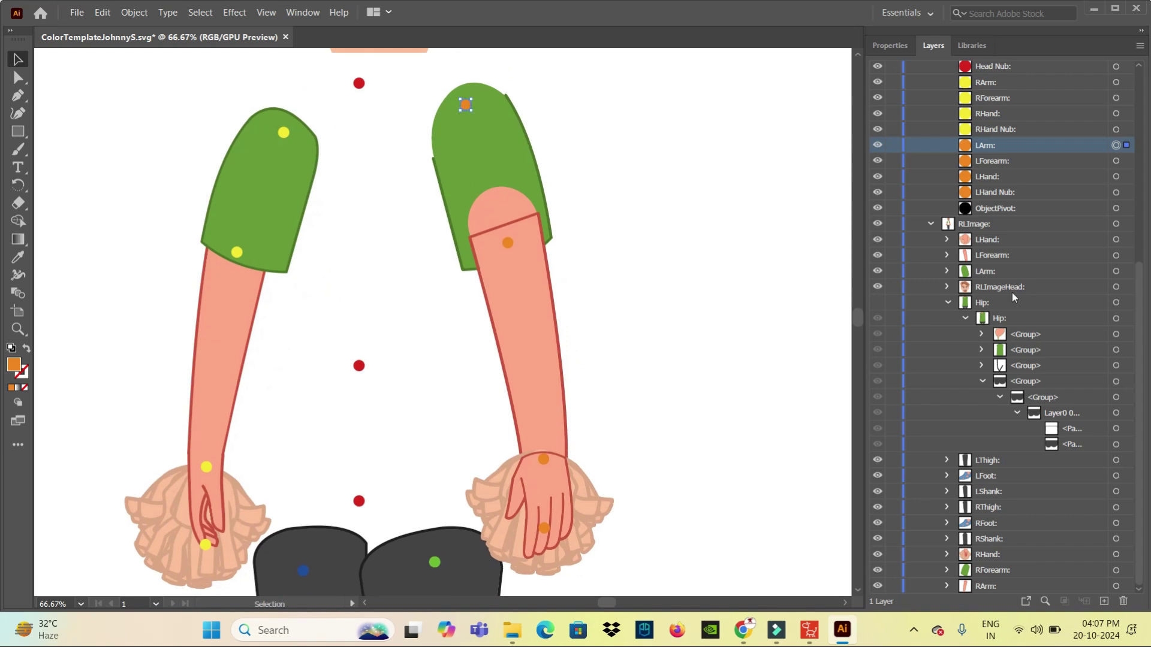
Shorten the LForearm shape from its top so it ends just inside the sleeve
click(992, 257)
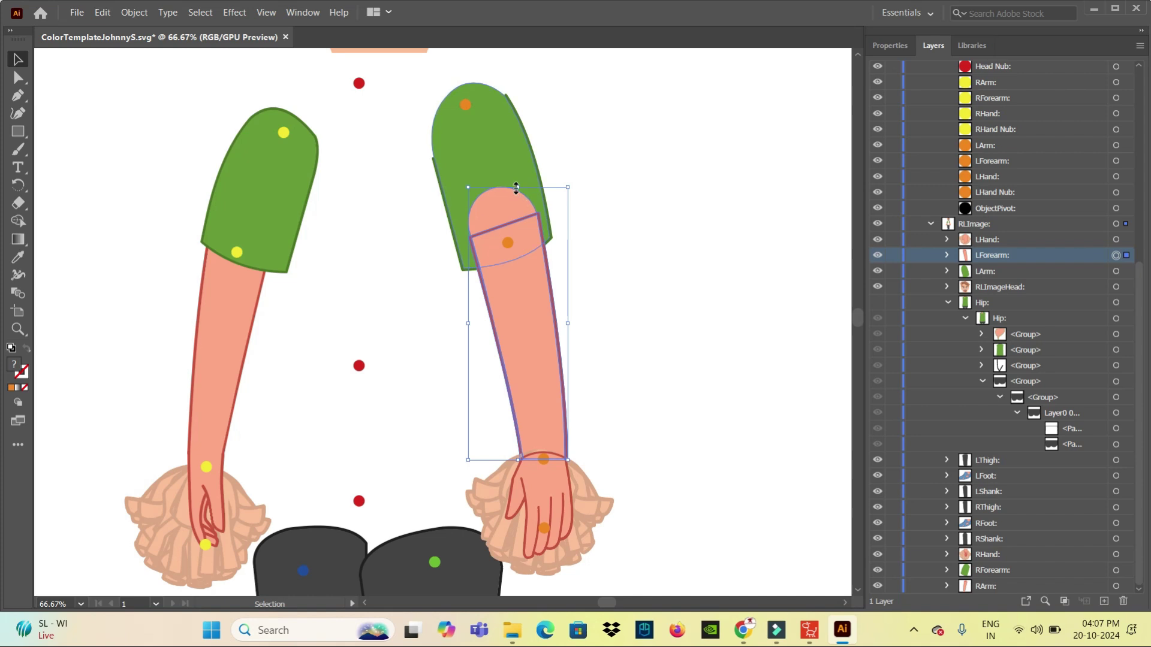
drag(520, 186, 524, 216)
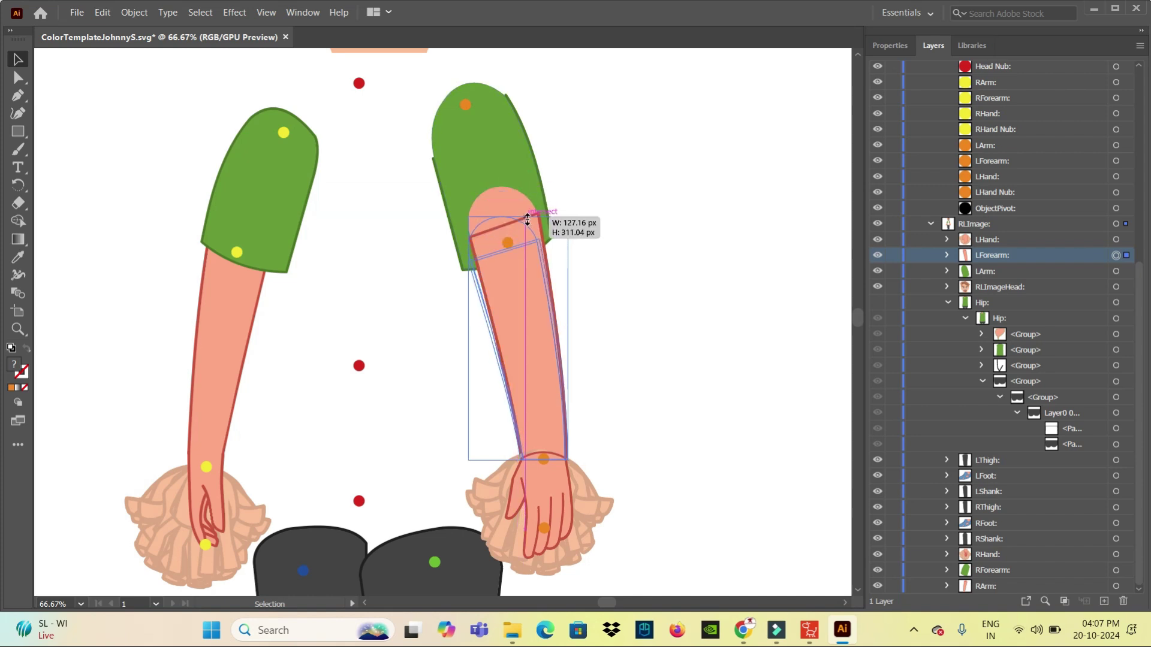
drag(525, 215, 524, 216)
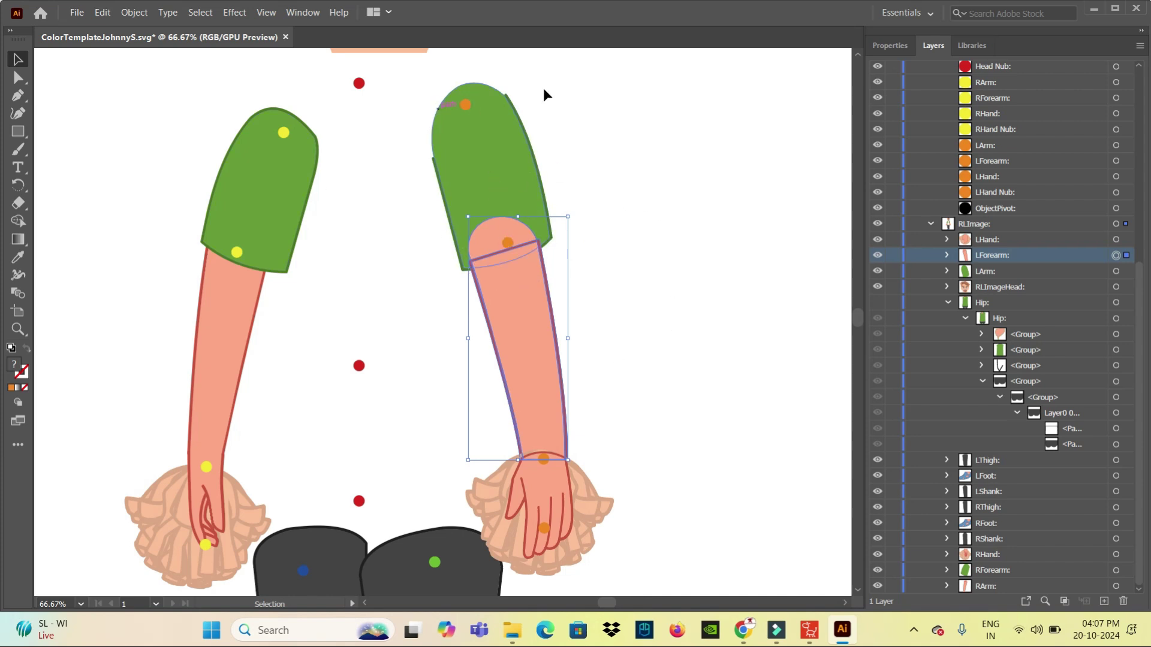
drag(519, 218, 518, 209)
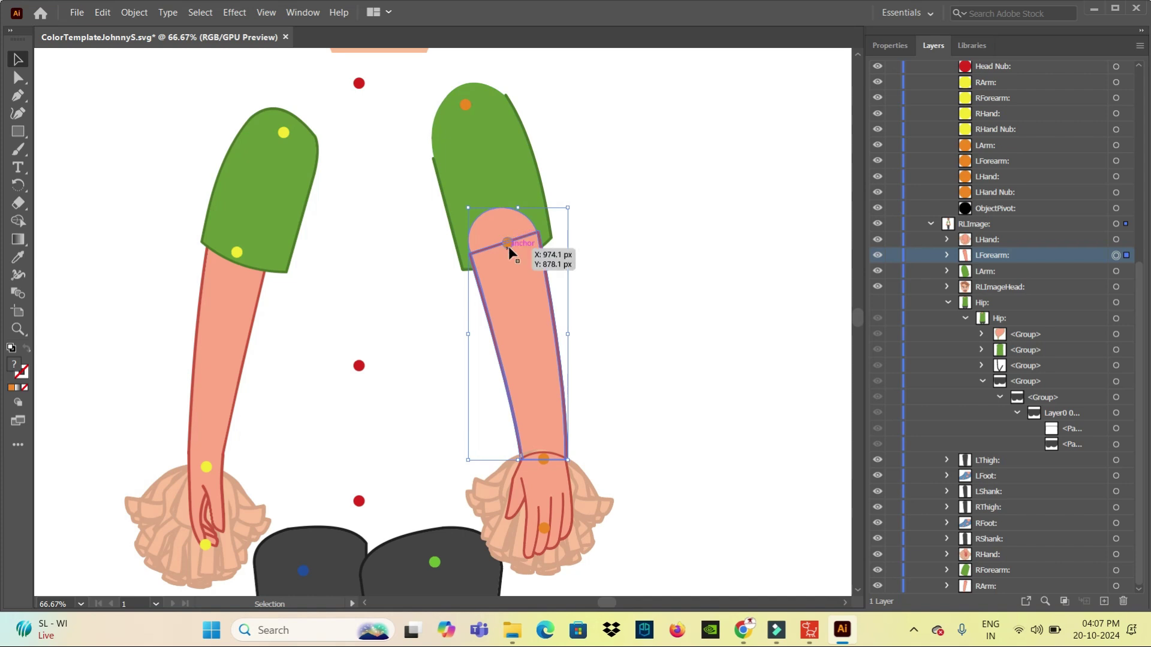
Move the LForearm bone marker up to the elbow and check it with the sleeve hidden
mouse_move(1139, 326)
drag(1140, 327, 1031, 268)
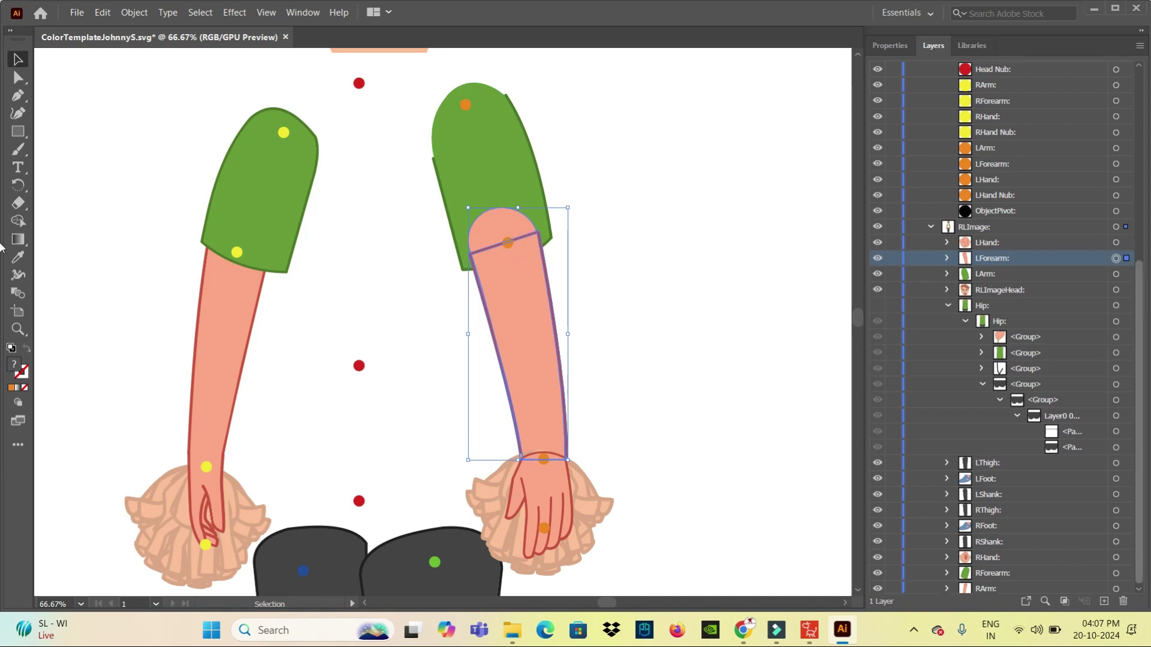
click(990, 294)
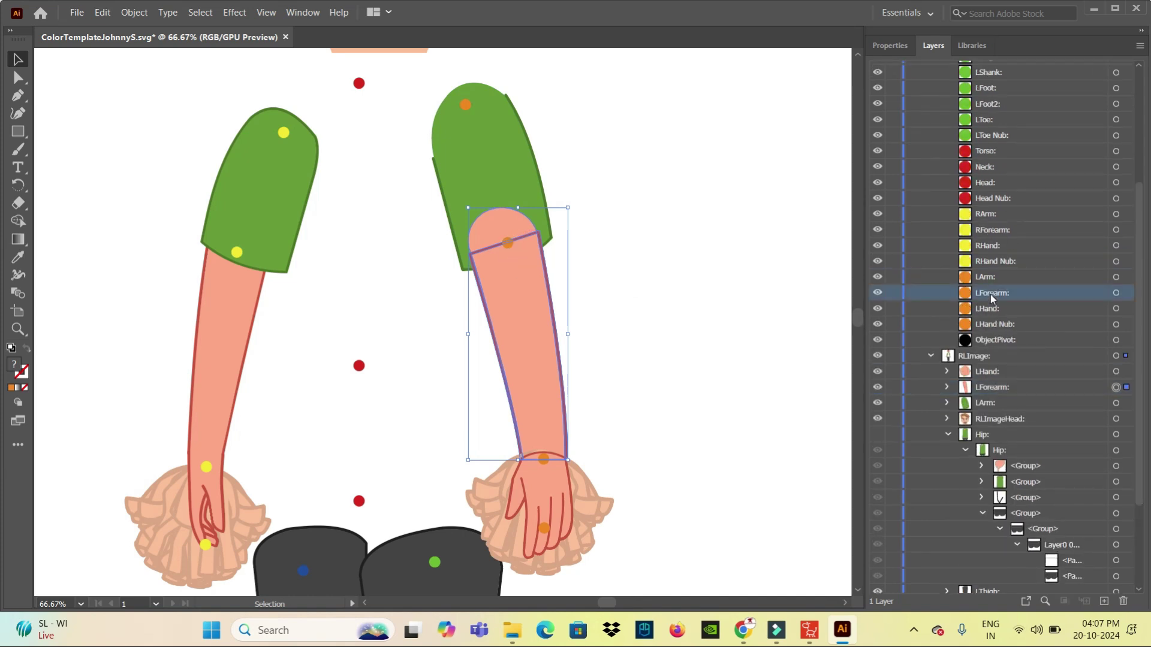
alt+click(1003, 293)
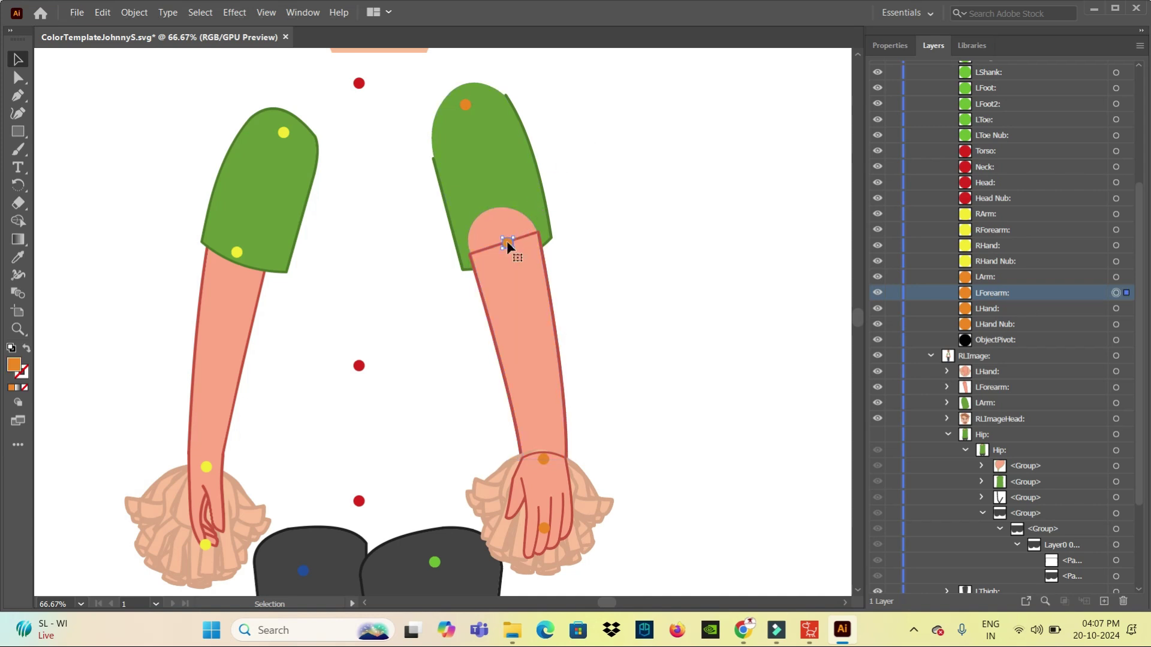
drag(506, 241, 498, 232)
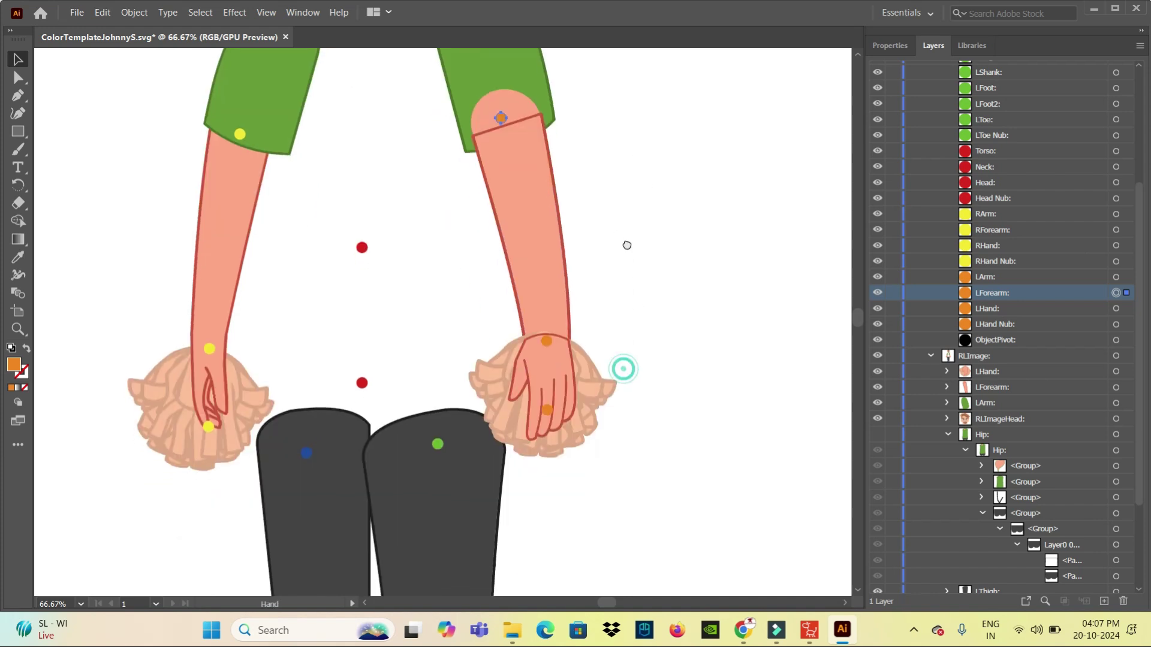
mouse_move(622, 428)
mouse_down()
mouse_move(638, 403)
mouse_move(641, 496)
mouse_up()
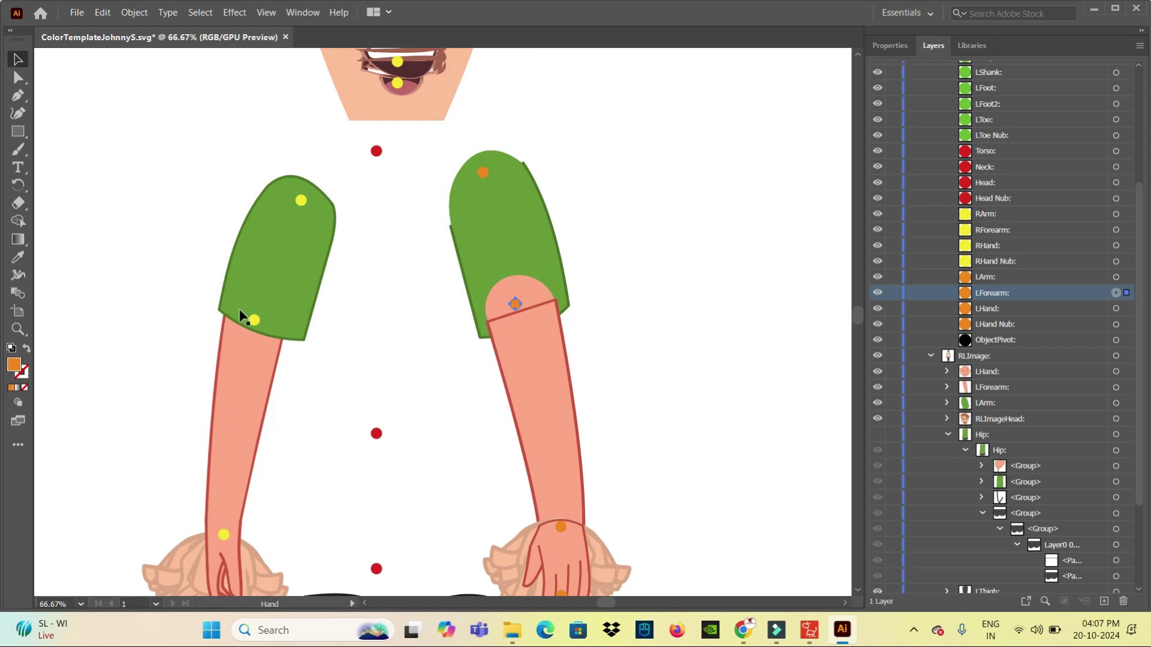
click(877, 403)
scroll(1141, 312, down, 3)
With the sleeve hidden, shorten the RArm shape from its top, then show the sleeve again
scroll(1141, 313, down, 1)
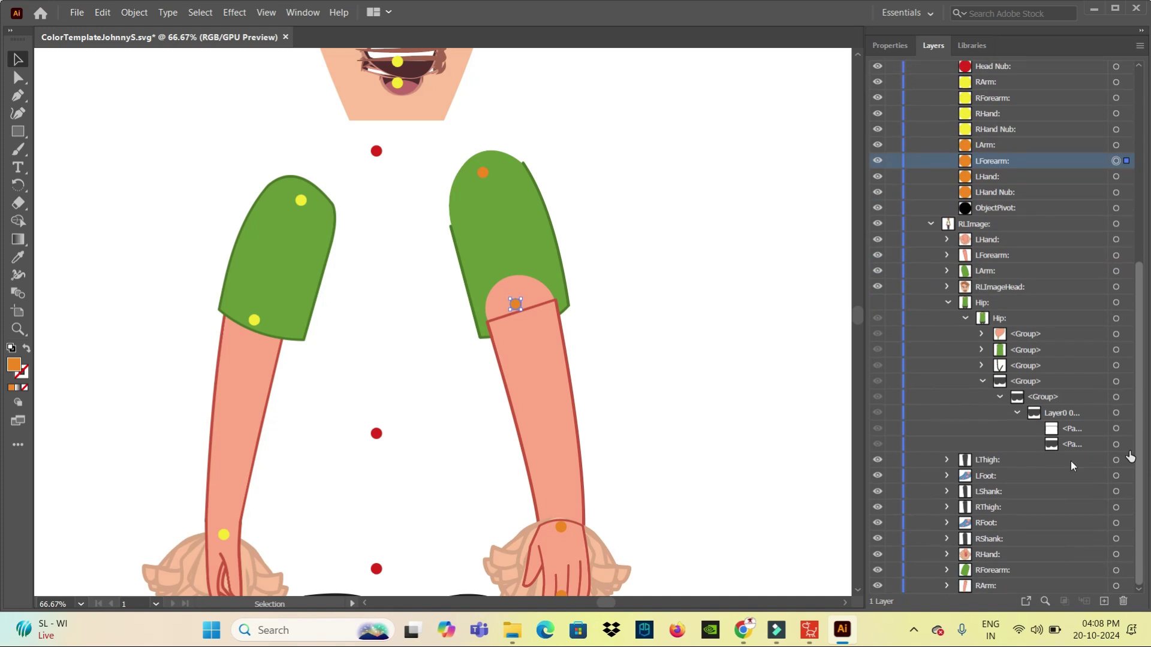
click(878, 571)
click(878, 571)
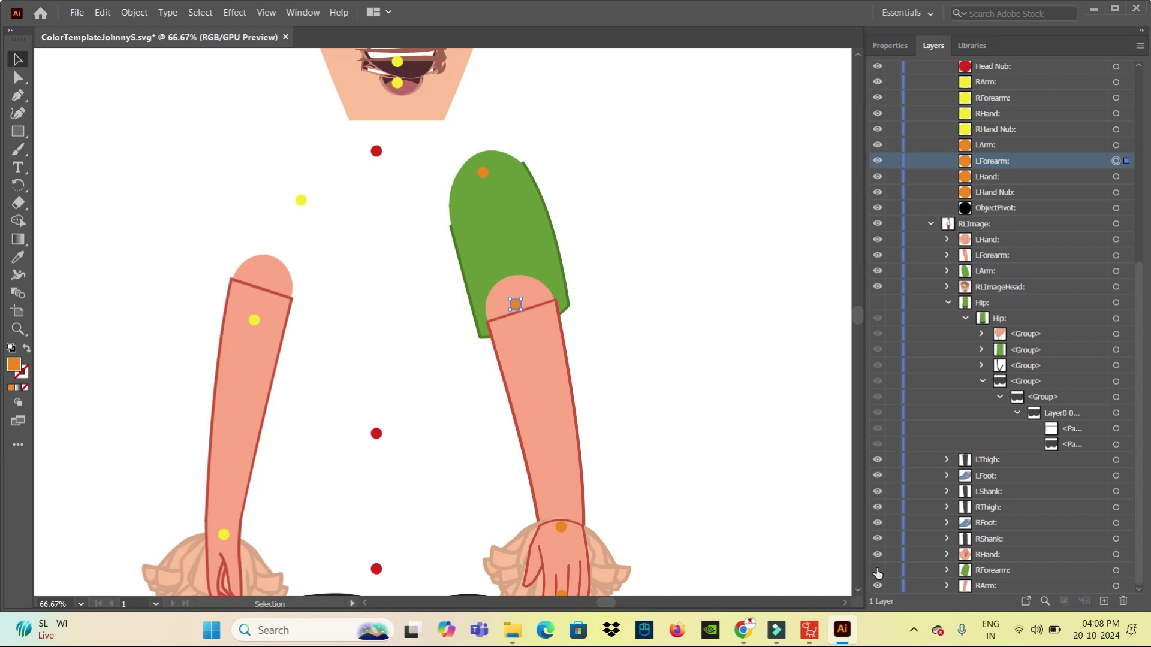
click(995, 582)
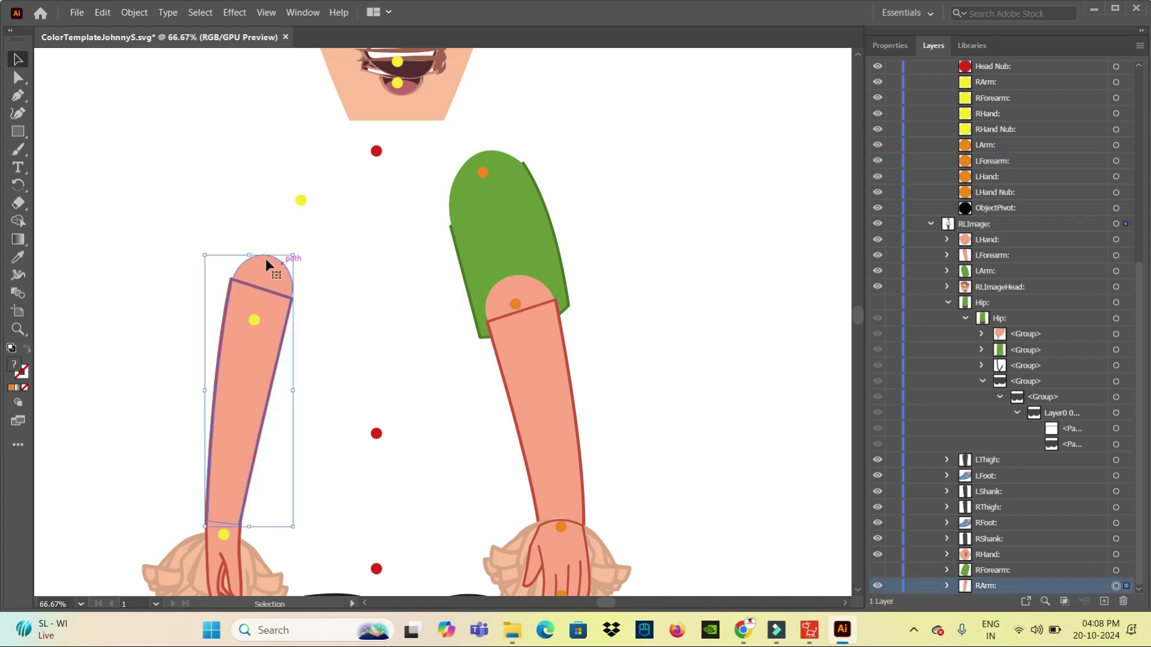
drag(251, 254, 252, 272)
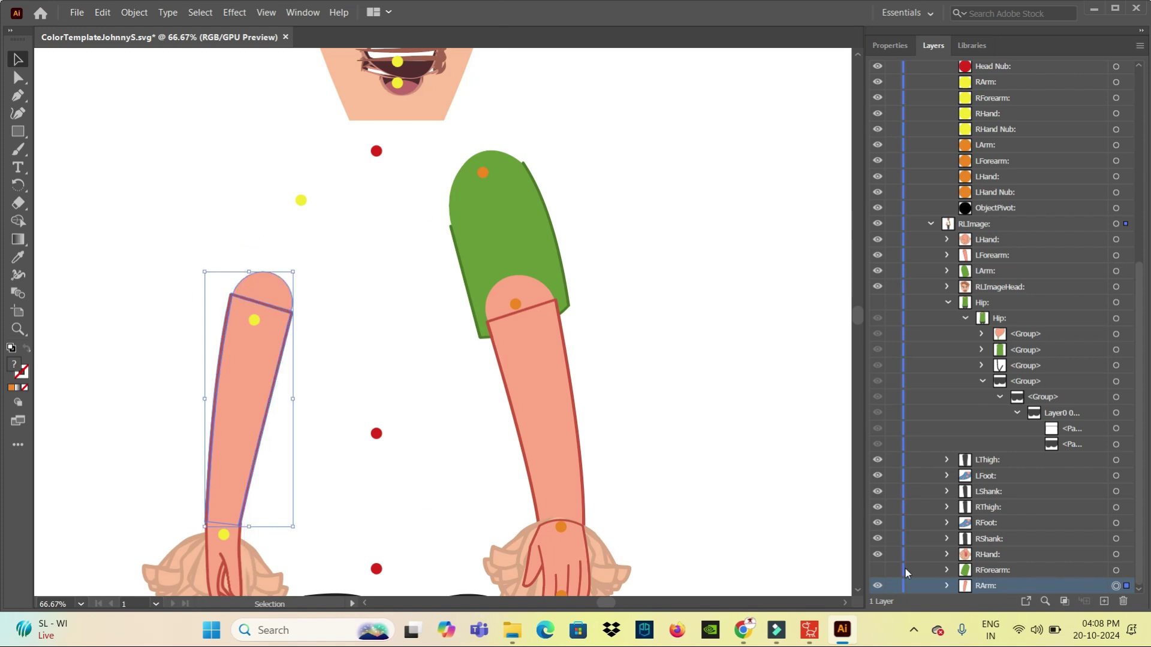
click(877, 570)
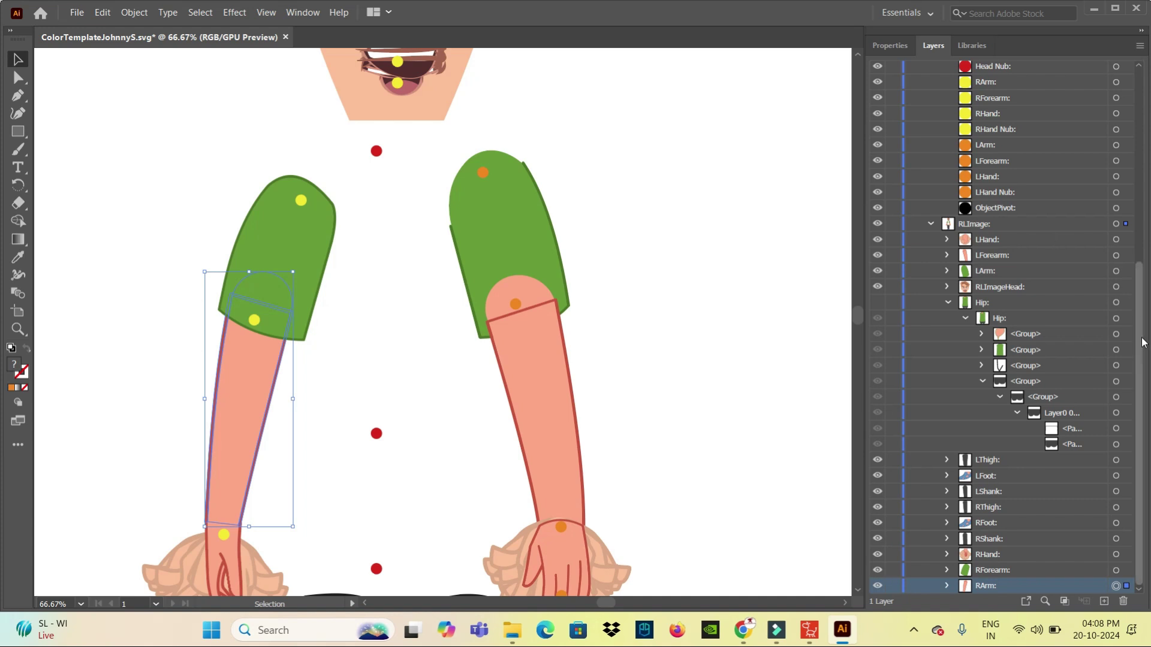
Raise the RForearm bone marker level with the other elbow marker
drag(1147, 343, 1147, 122)
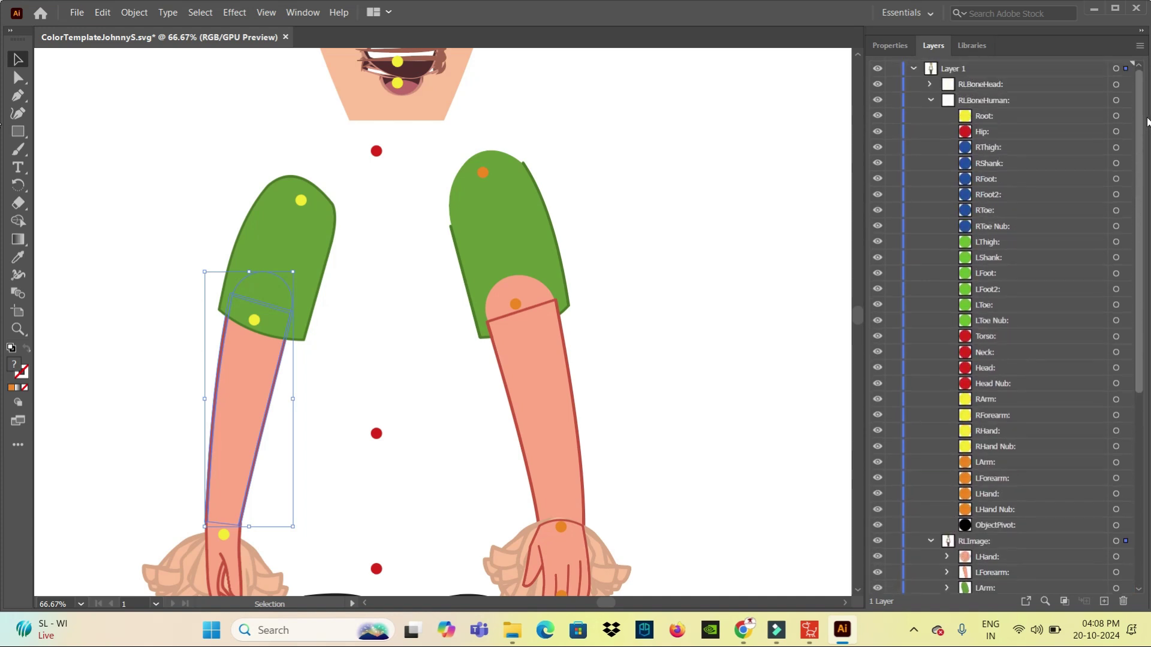
scroll(974, 371, down, 3)
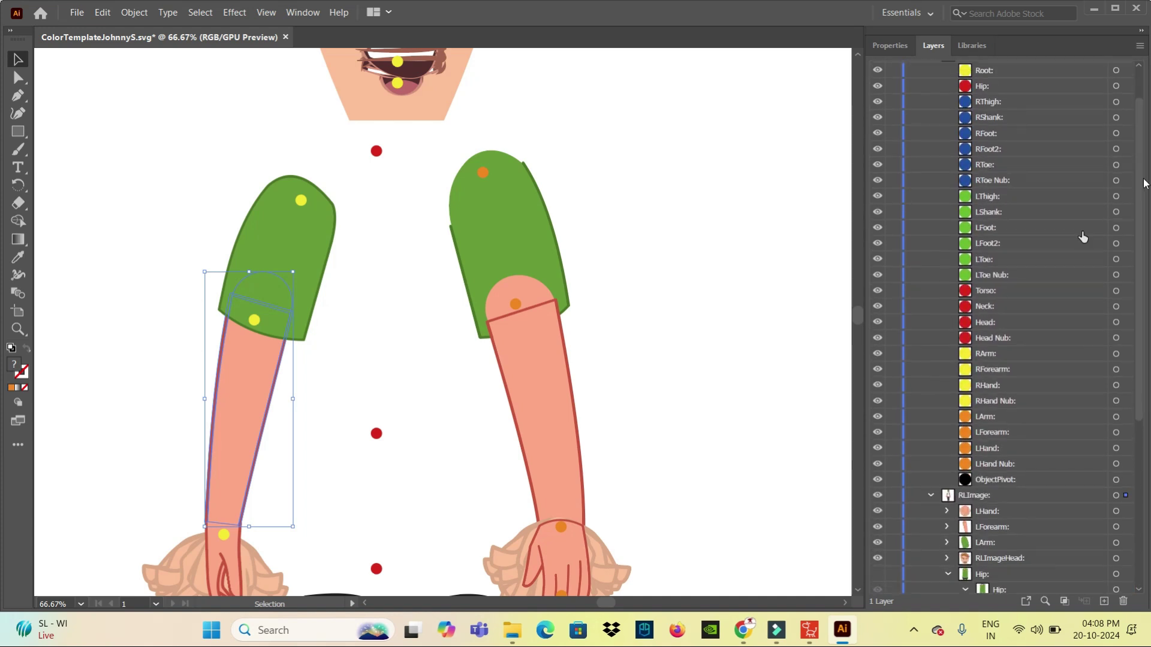
click(991, 369)
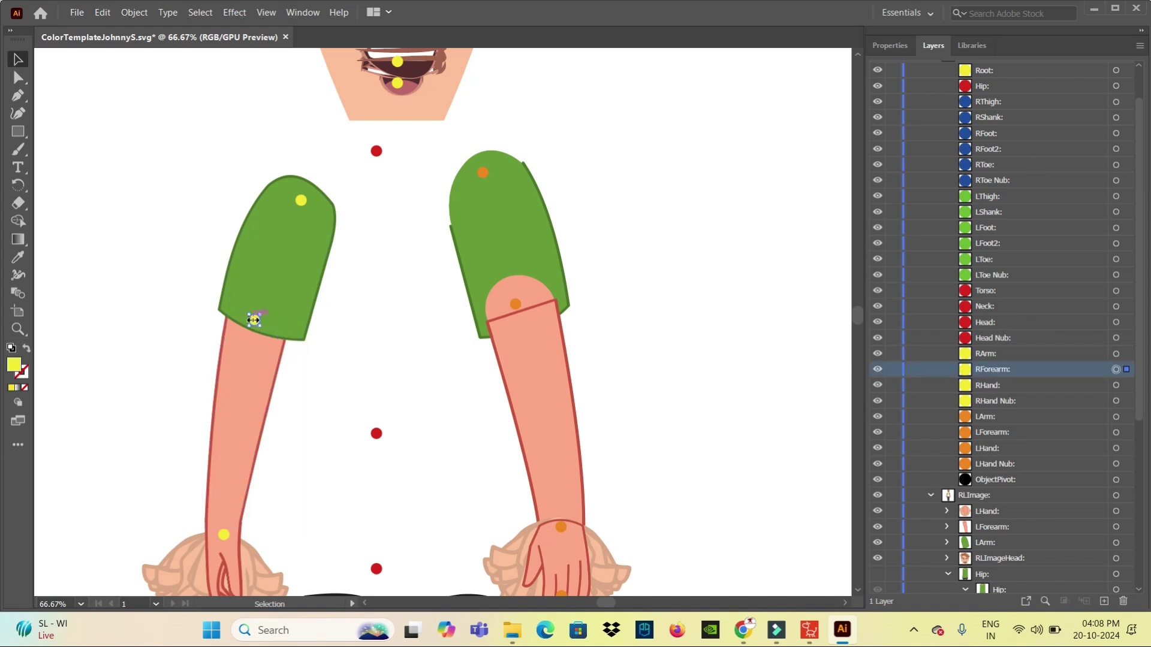
mouse_move(254, 321)
mouse_down()
mouse_move(260, 332)
mouse_move(258, 303)
mouse_up()
Compare the elbows by toggling the sleeve's visibility, leaving it hidden
drag(1140, 355, 1138, 521)
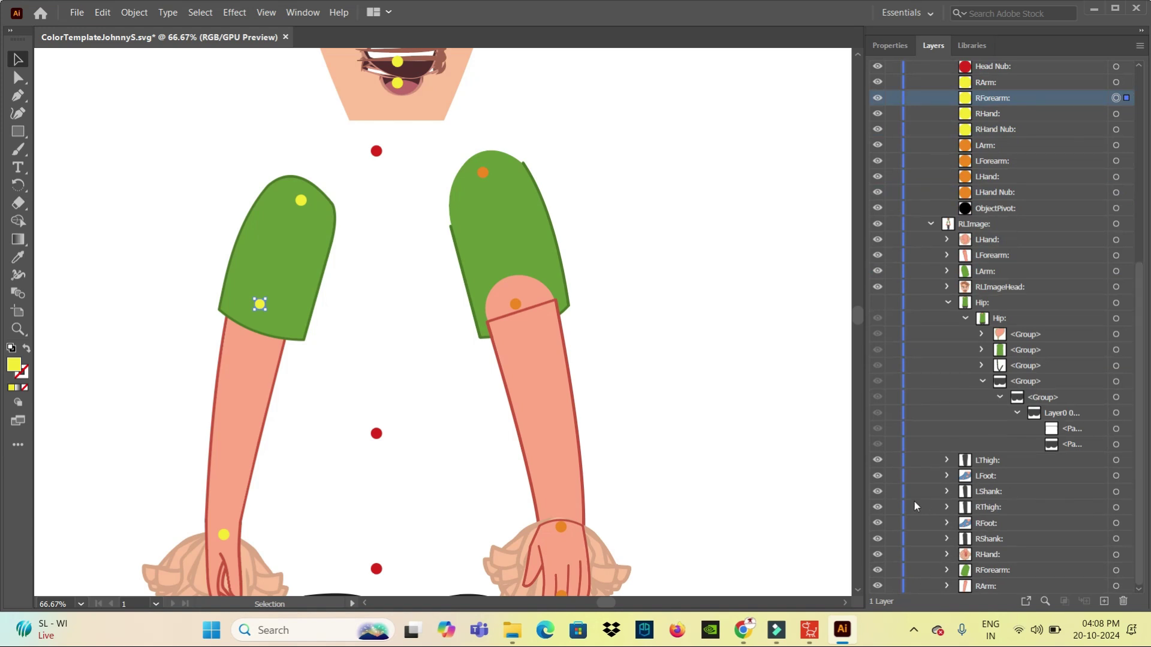
click(878, 587)
click(878, 585)
click(877, 572)
click(877, 571)
click(878, 575)
click(879, 576)
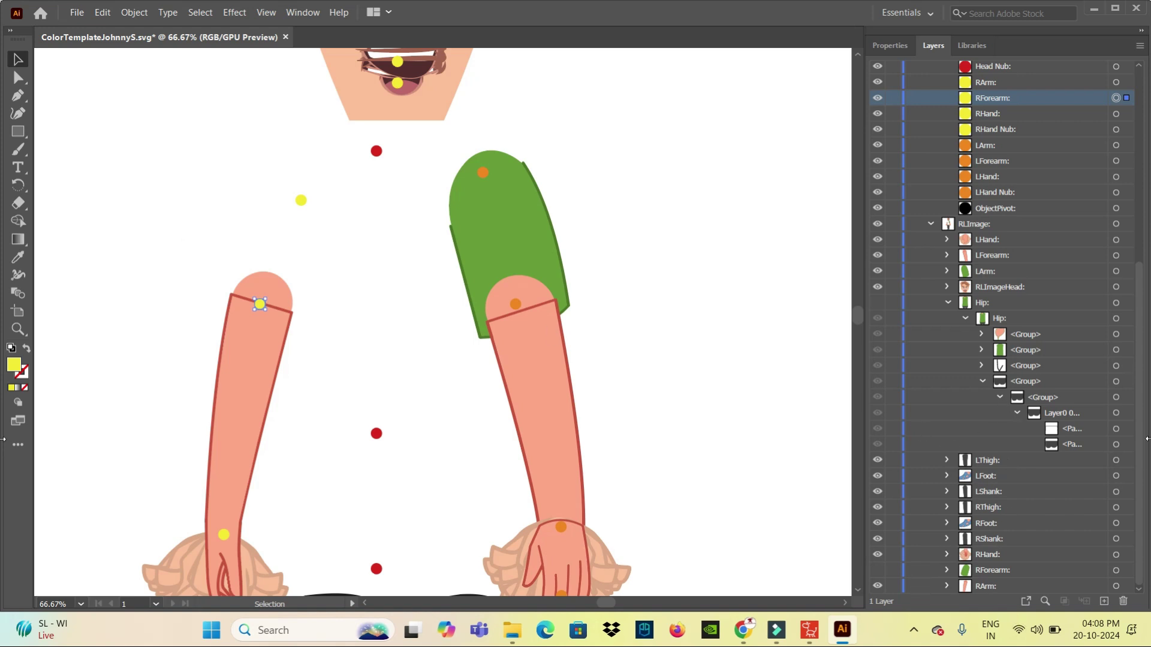
Turn the Hip and RForearm layers back on so the green shirt and sleeve cover the torso
scroll(995, 360, up, 3)
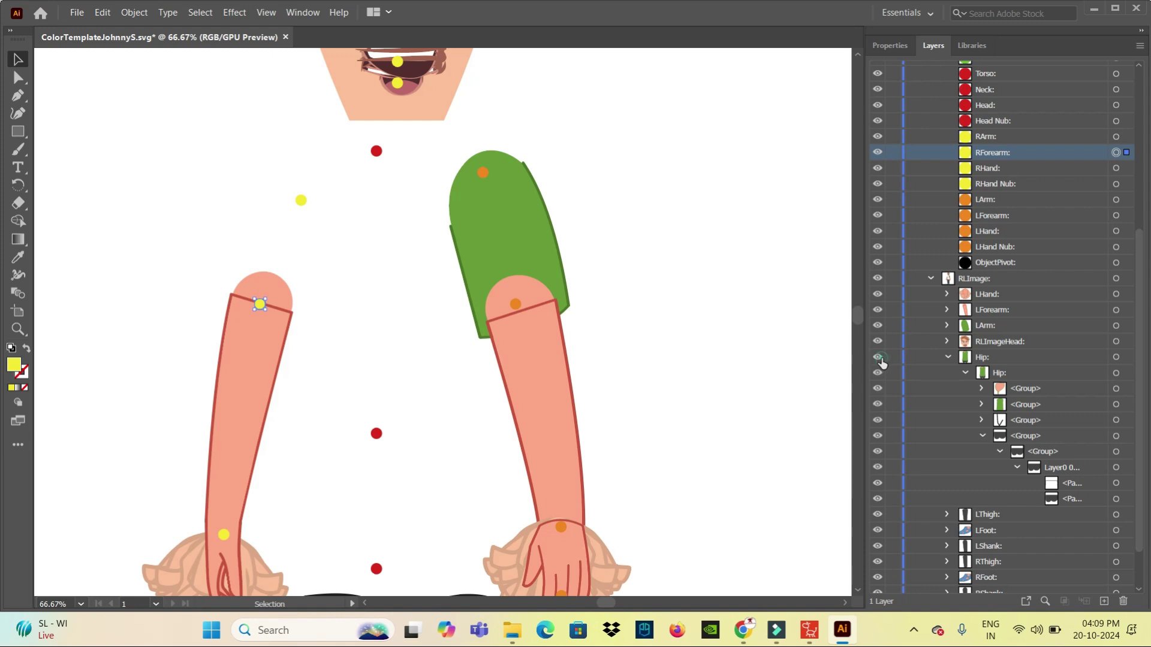
click(877, 358)
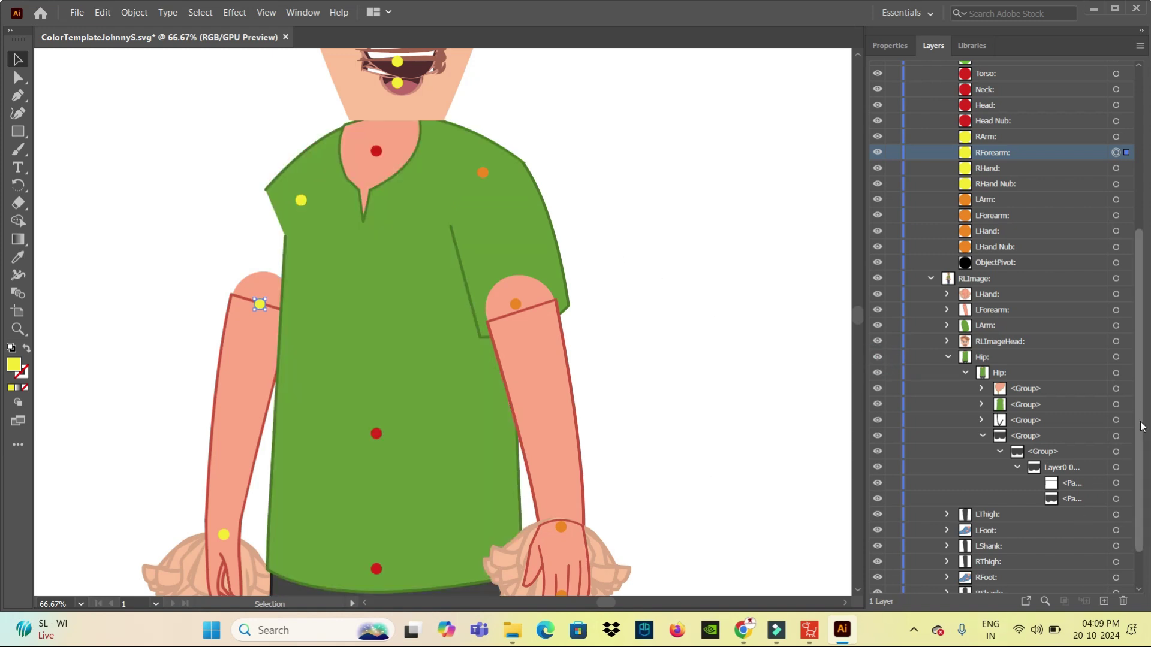
scroll(1142, 528, down, 3)
click(878, 570)
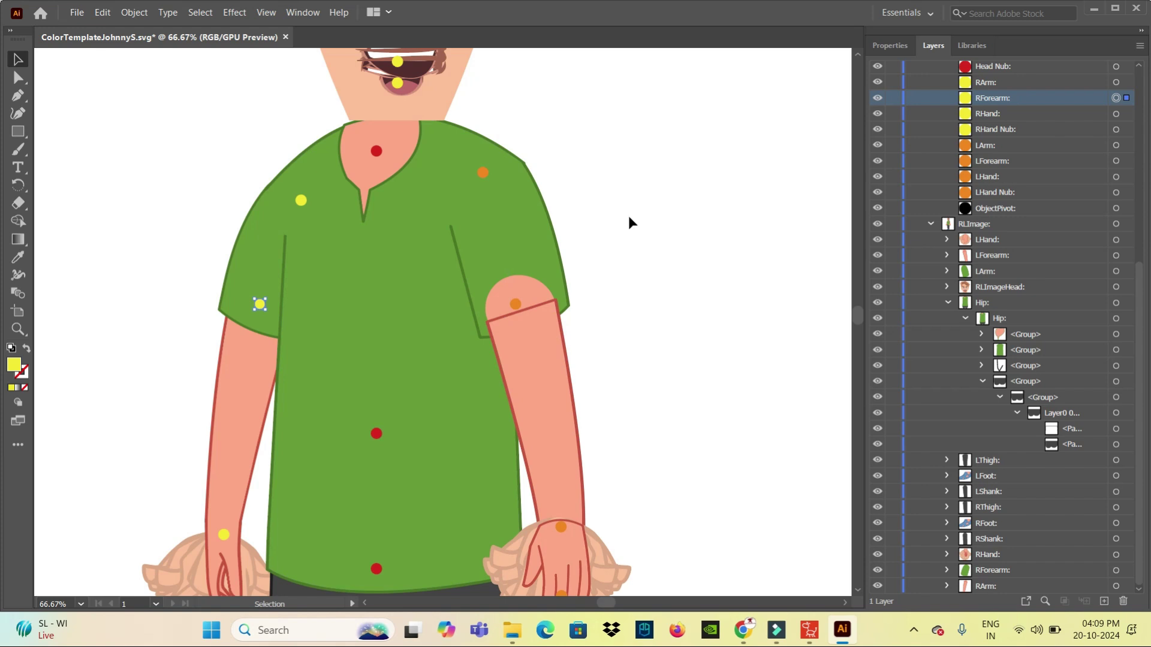
mouse_move(655, 192)
mouse_down()
mouse_move(659, 380)
mouse_move(639, 213)
mouse_move(649, 132)
mouse_up()
drag(656, 417, 645, 370)
drag(645, 198, 663, 396)
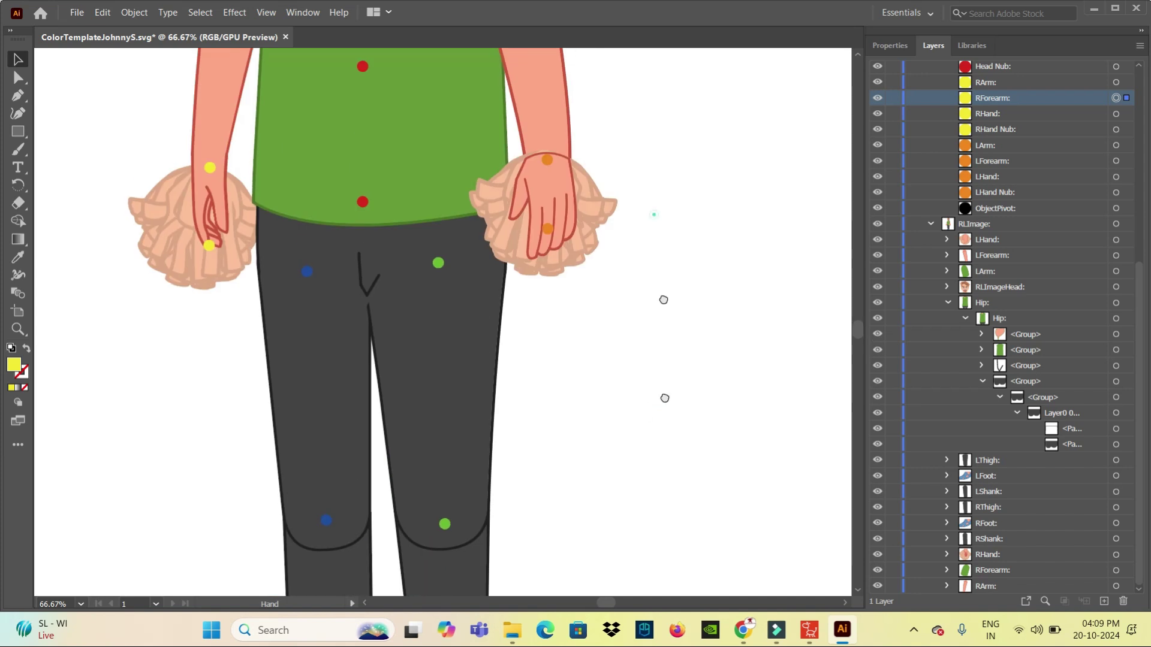
drag(654, 90, 624, 298)
Save ColorTemplateJohnnyS.svg, briefly check Cartoon Animator, and return to Illustrator
click(69, 15)
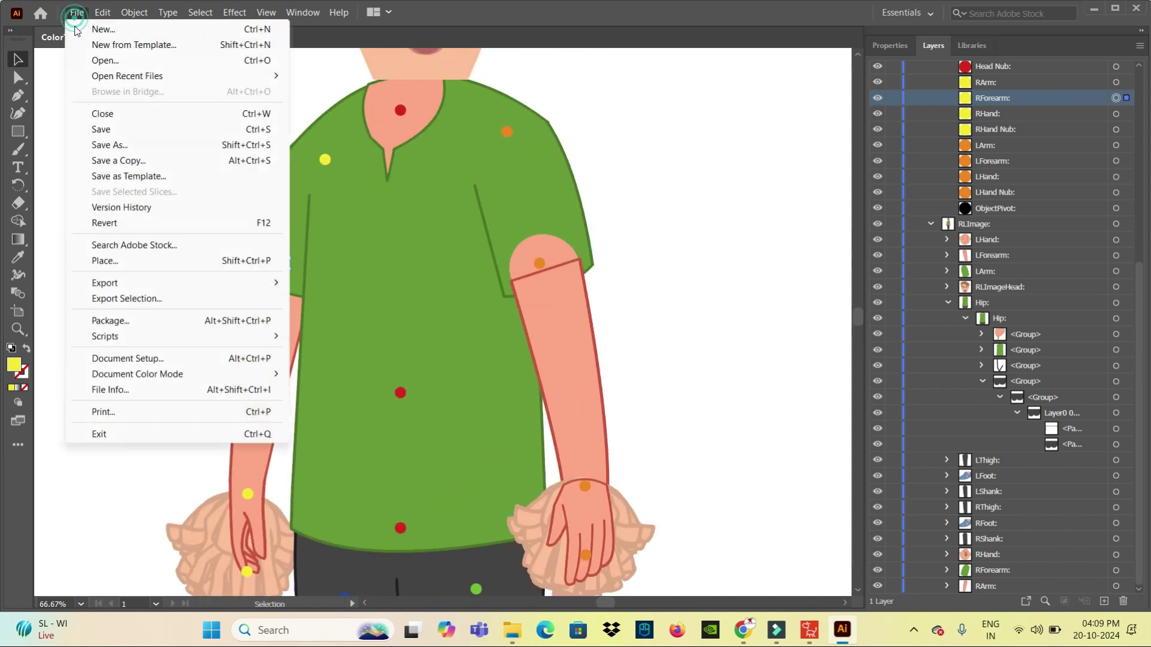
click(108, 132)
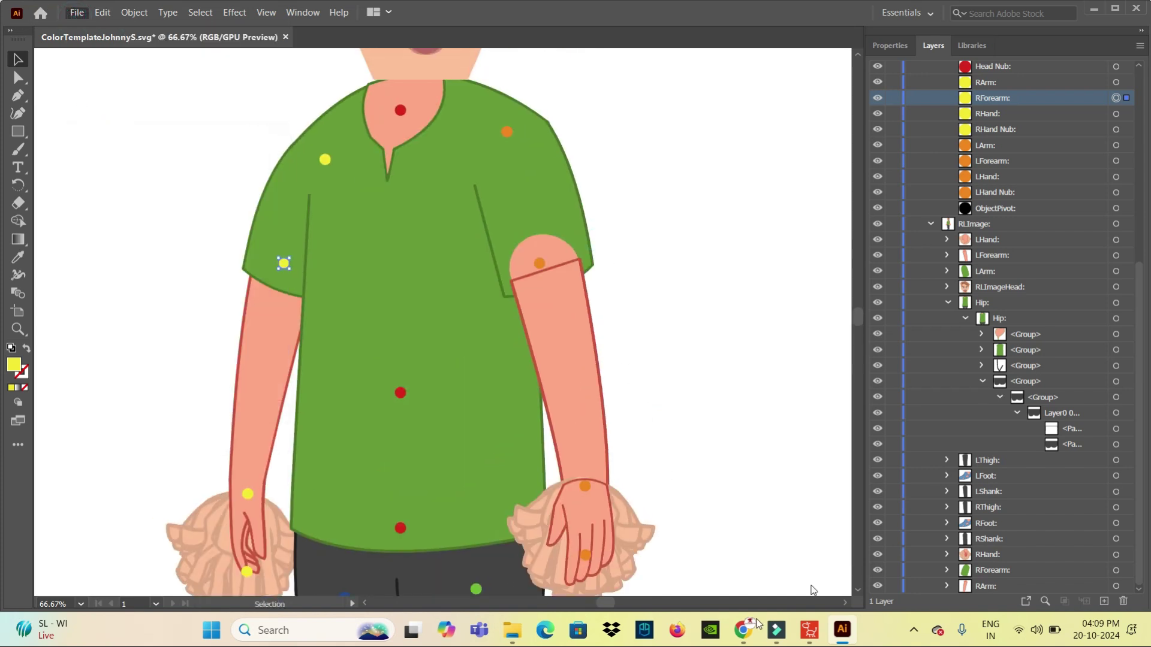
click(809, 629)
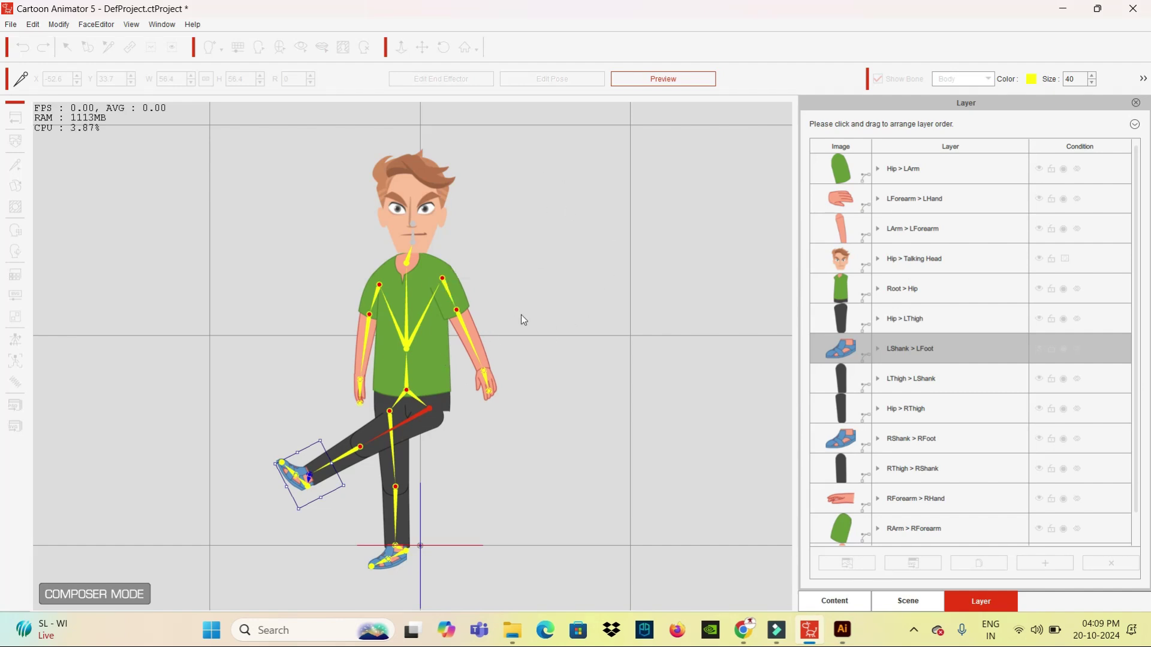
click(842, 629)
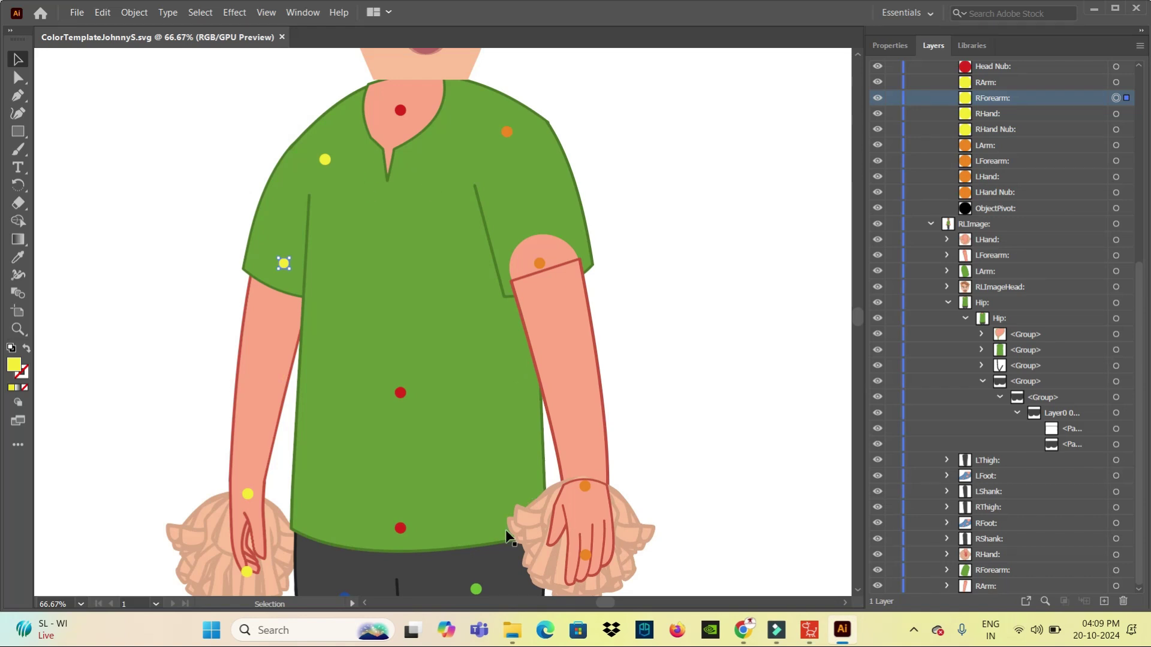
click(76, 13)
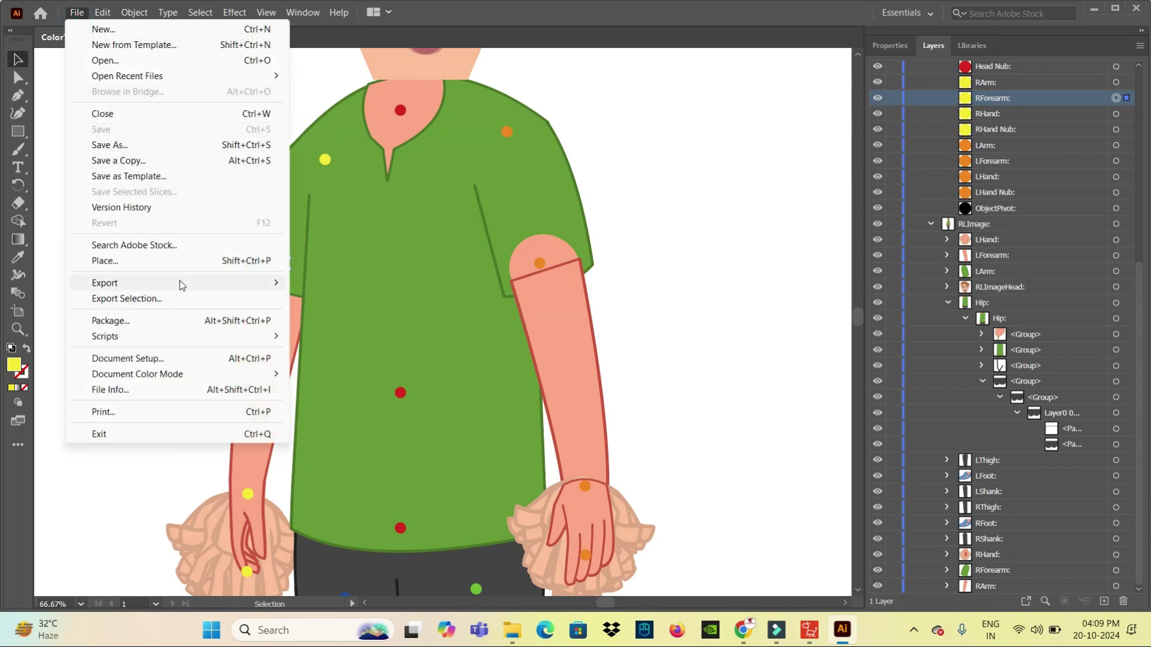
Export the artwork as SVG, replacing male character-1.svg, then switch to Cartoon Animator
click(324, 298)
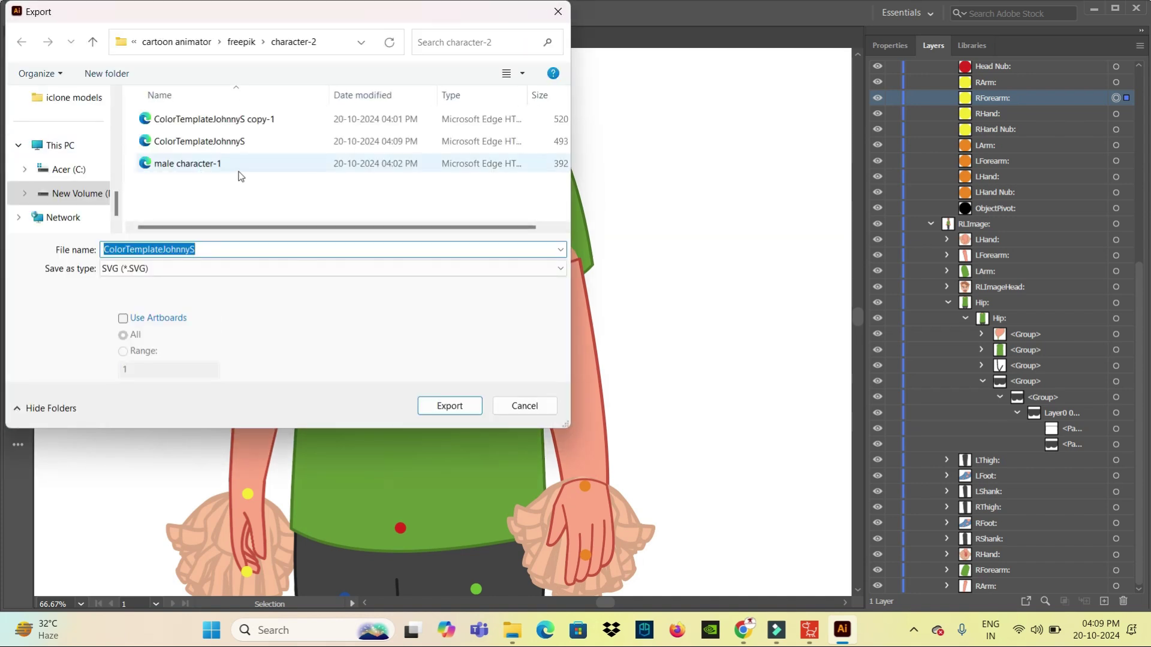
click(209, 163)
click(461, 411)
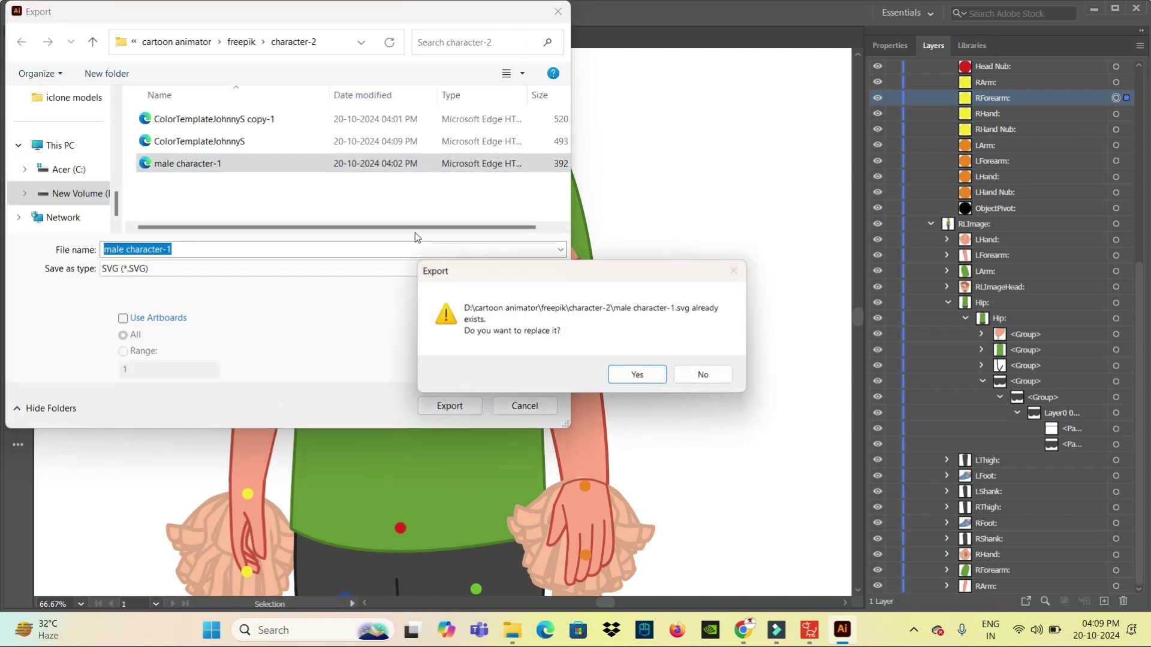
click(635, 377)
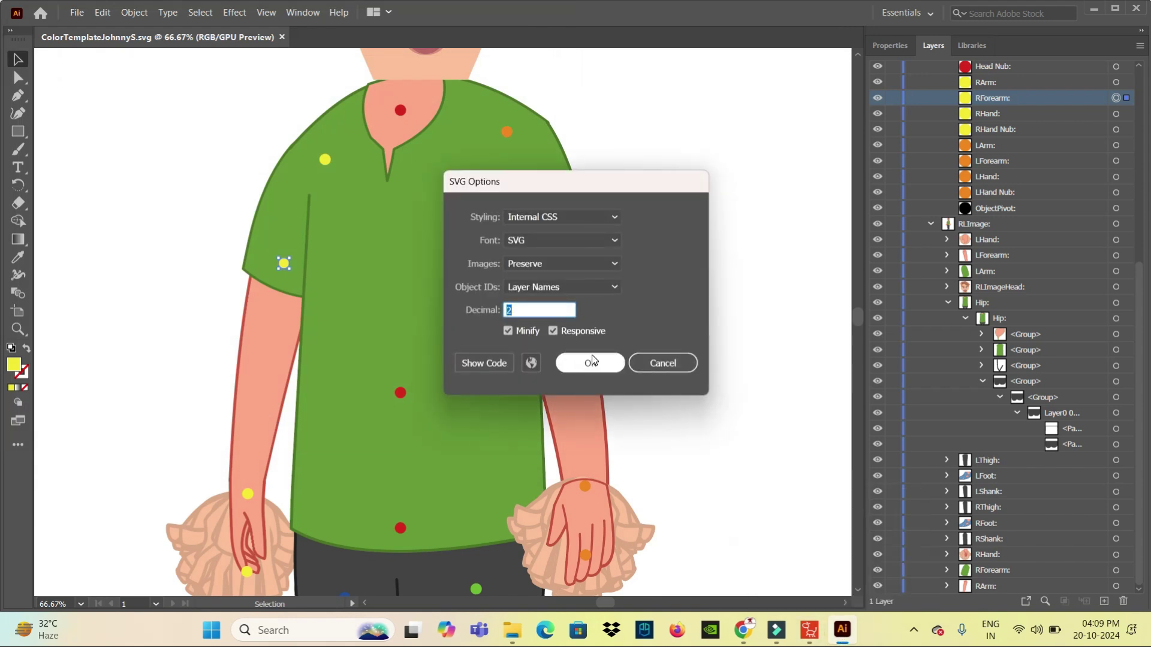
click(591, 363)
mouse_move(776, 629)
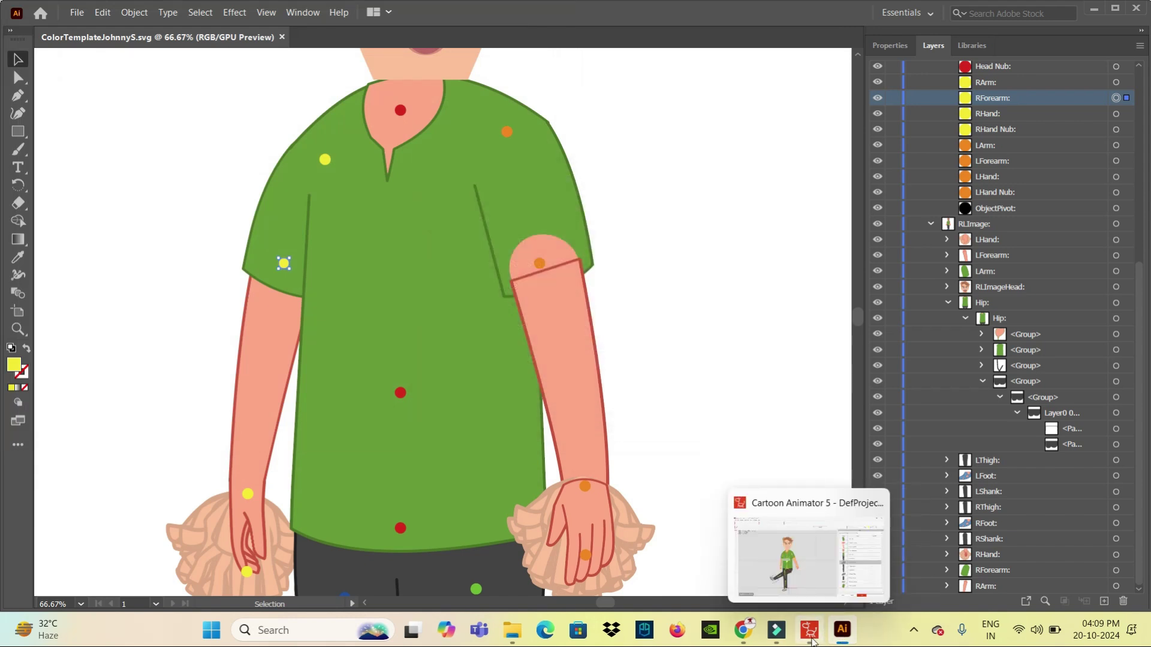
click(811, 639)
Turn off Preview and load male character-1.svg using the Replace Character option
click(662, 80)
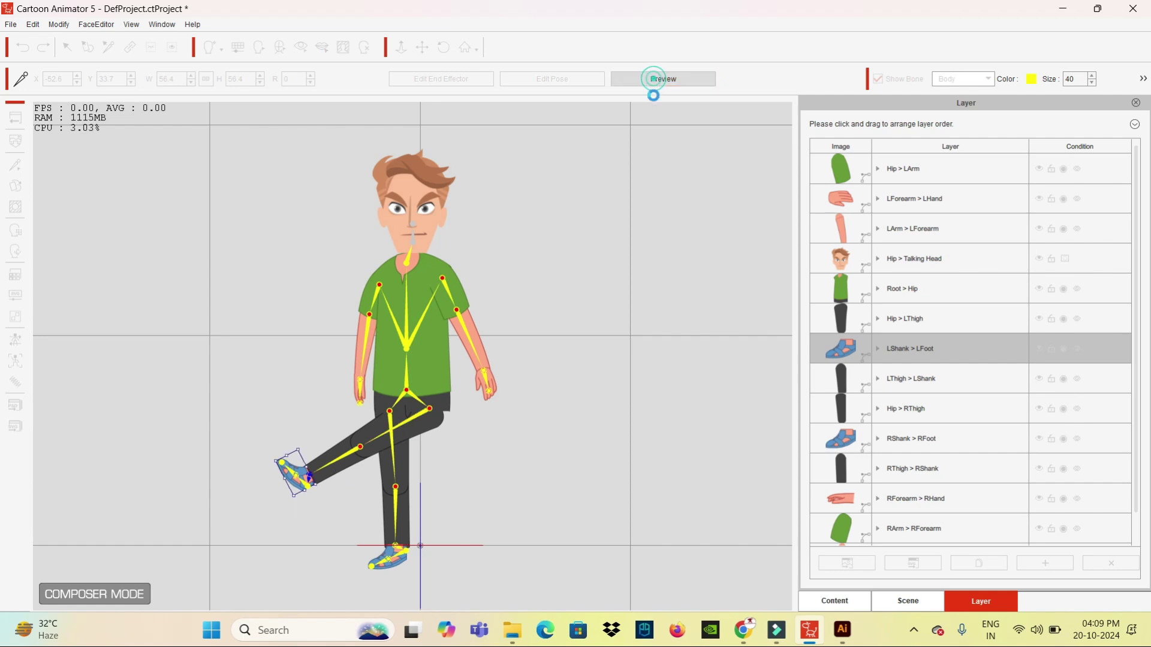
click(15, 142)
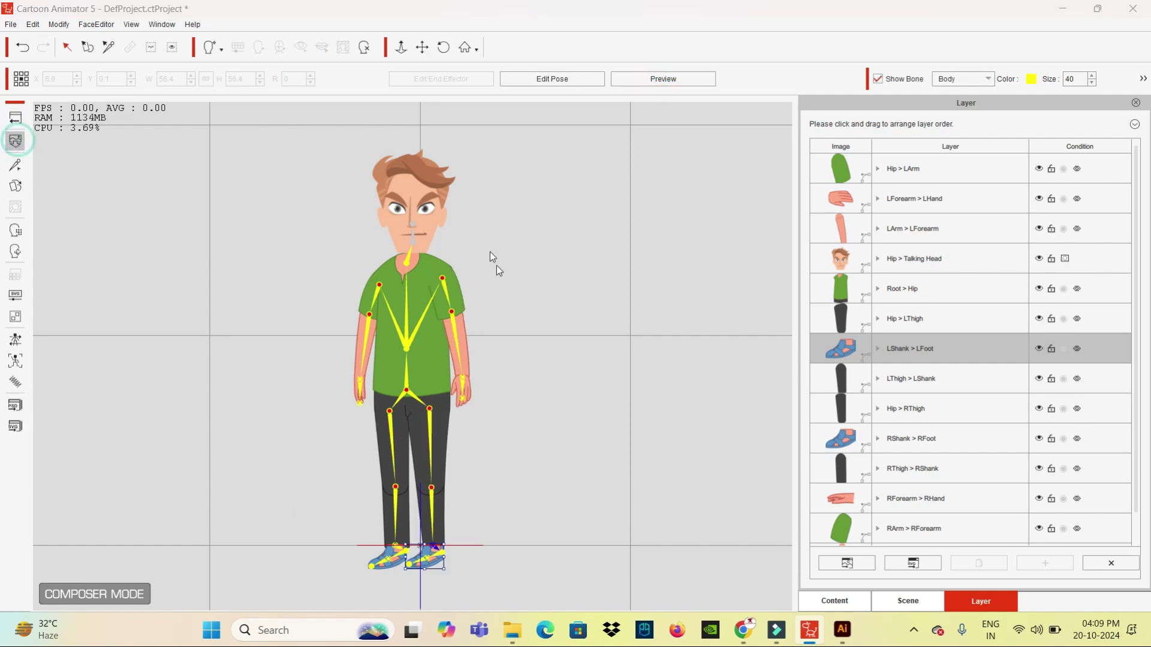
click(517, 237)
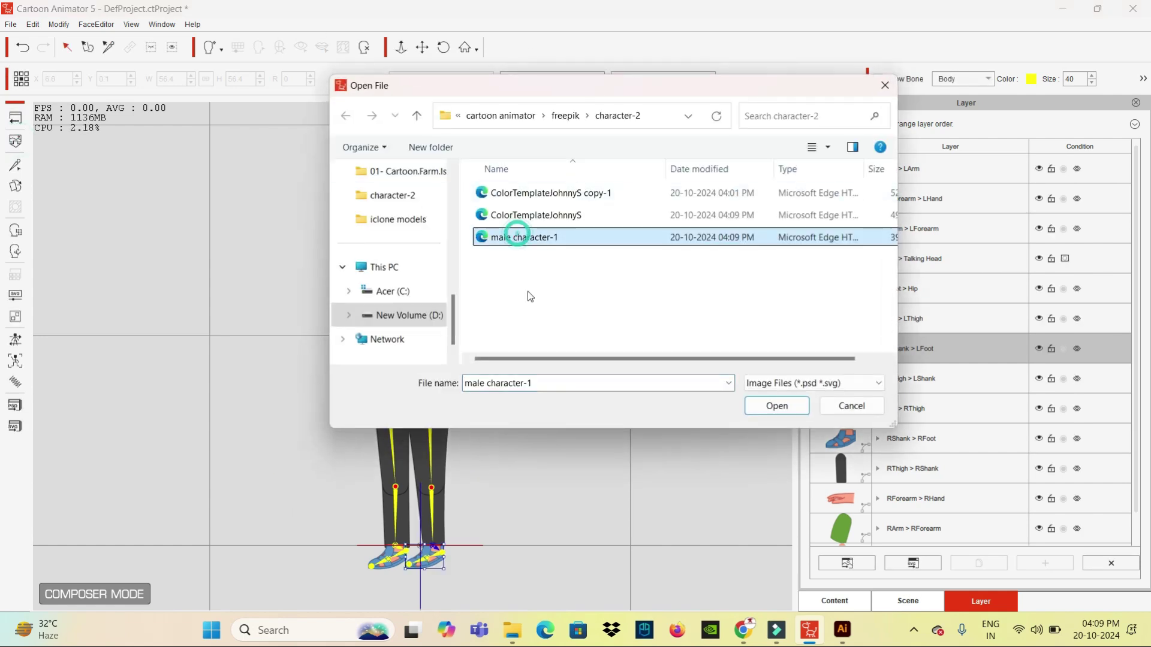
click(791, 411)
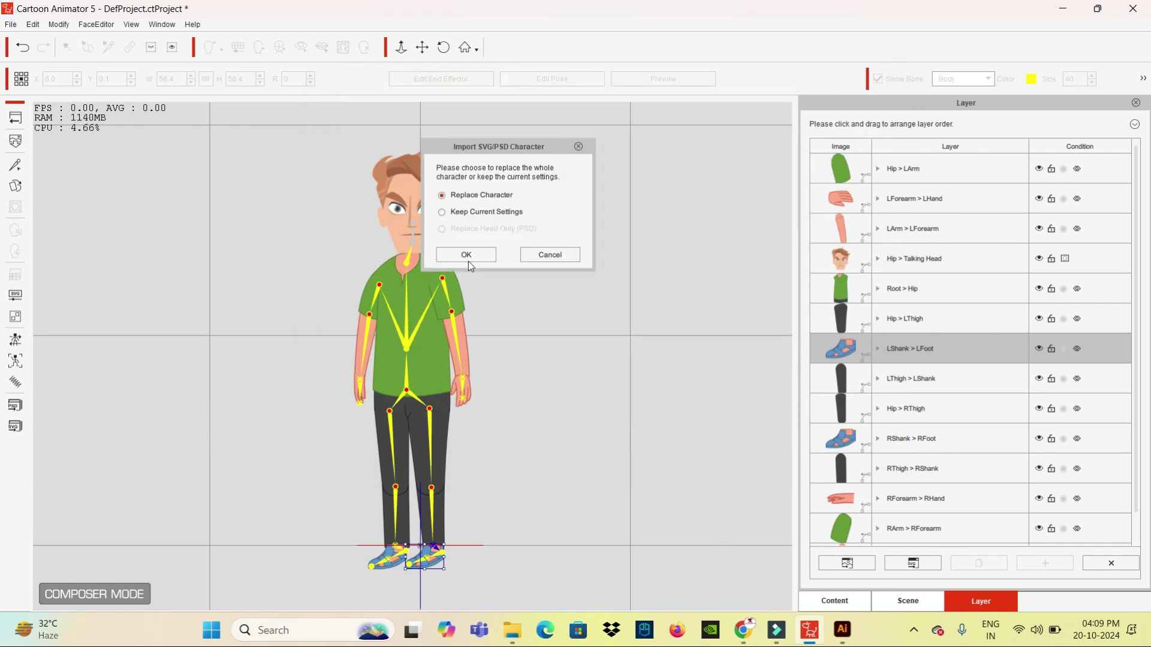
click(469, 261)
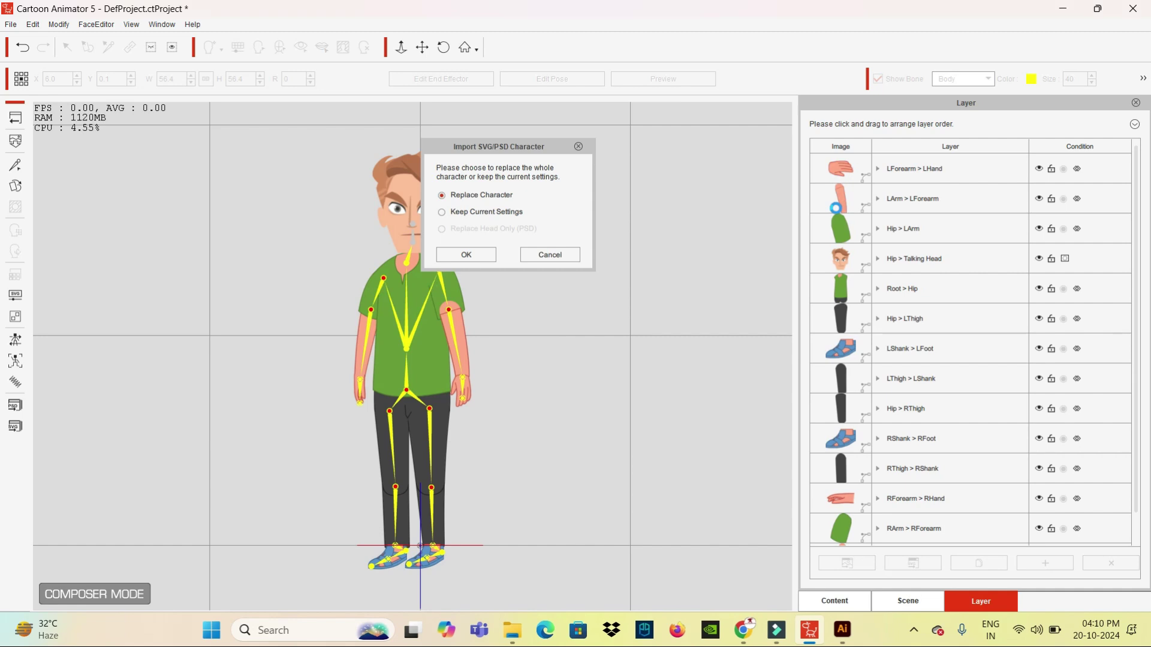
key(Return)
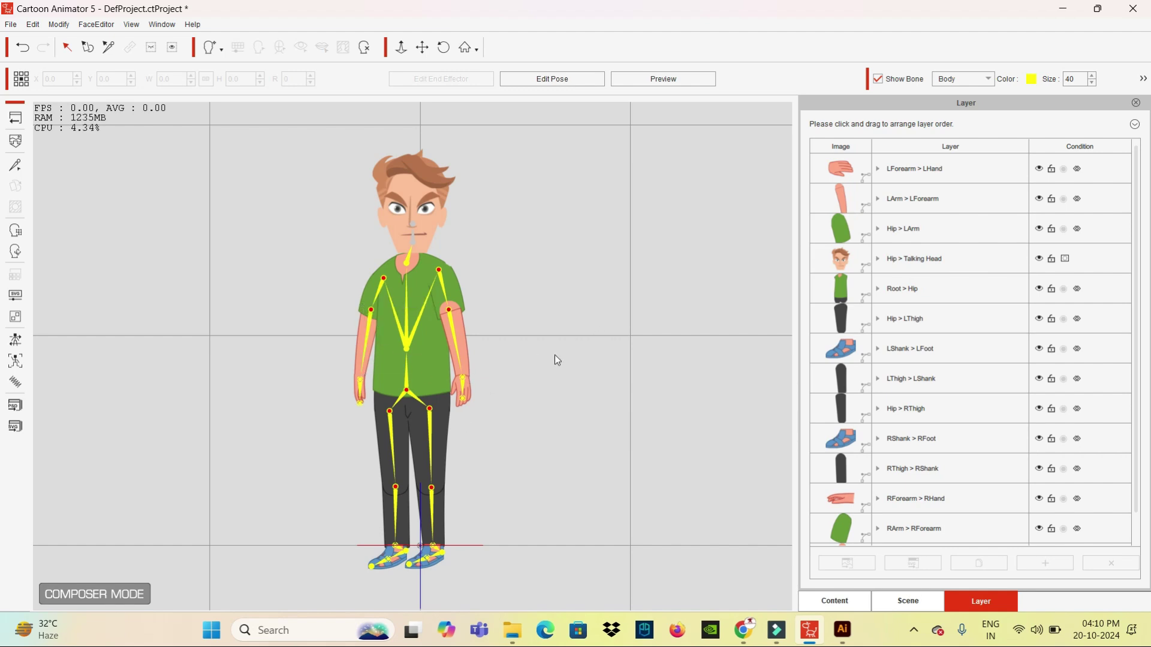
Drag the Hip > LArm layer to the top of the Layer panel
scroll(923, 218, down, 1)
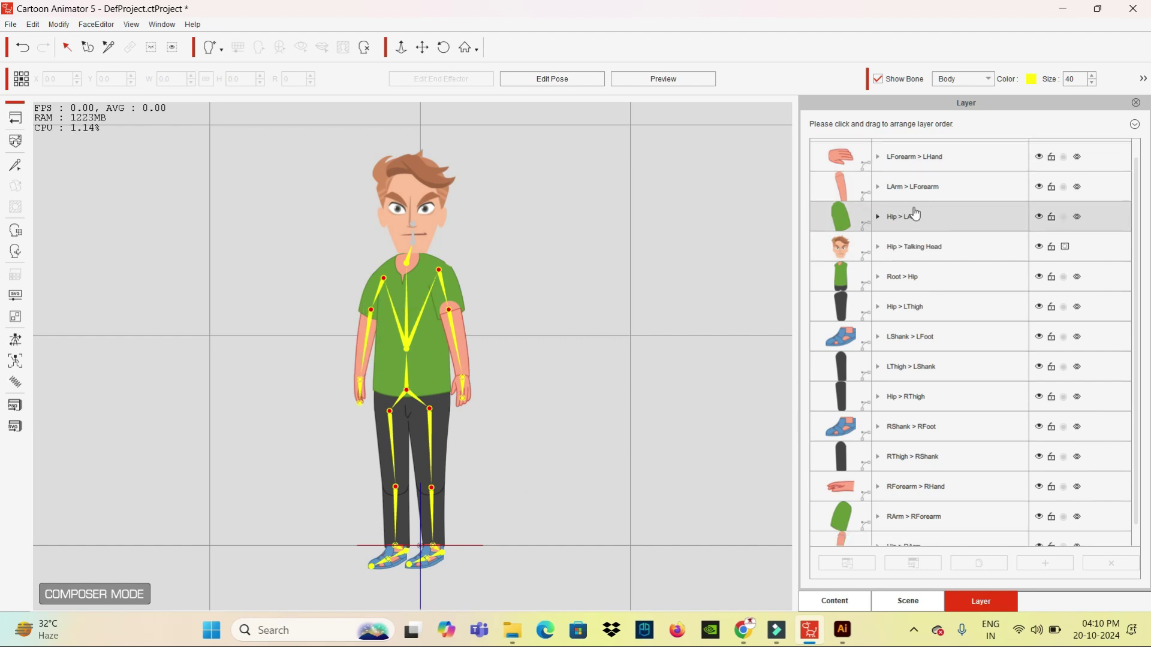
scroll(914, 214, down, 1)
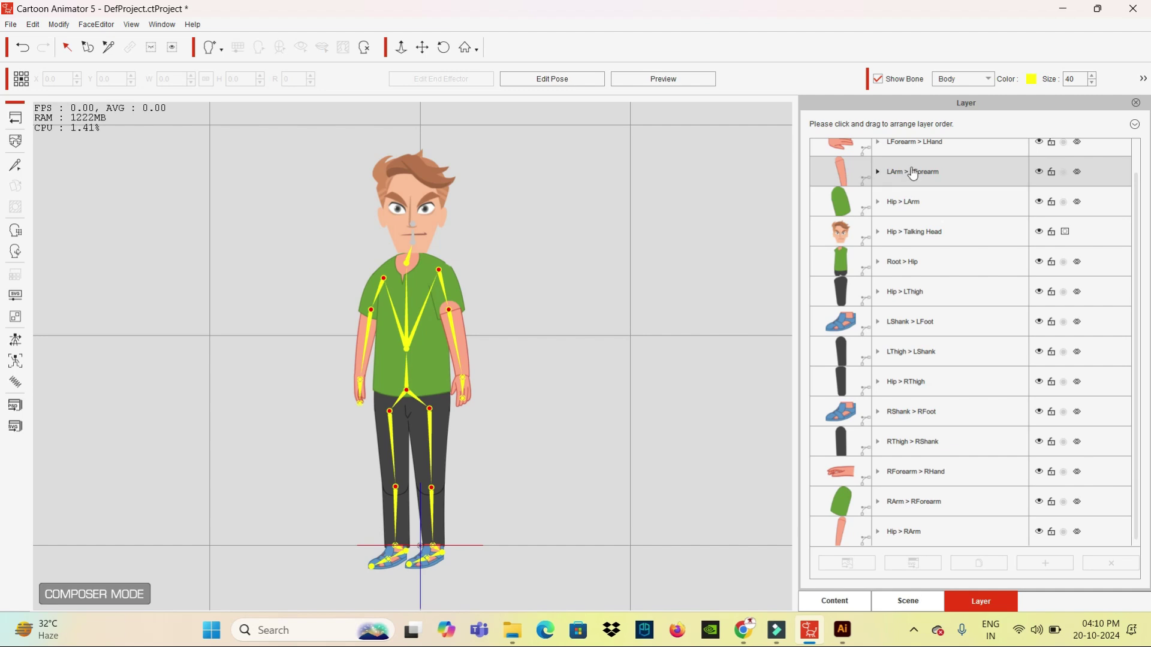
drag(913, 202, 912, 111)
scroll(959, 223, up, 2)
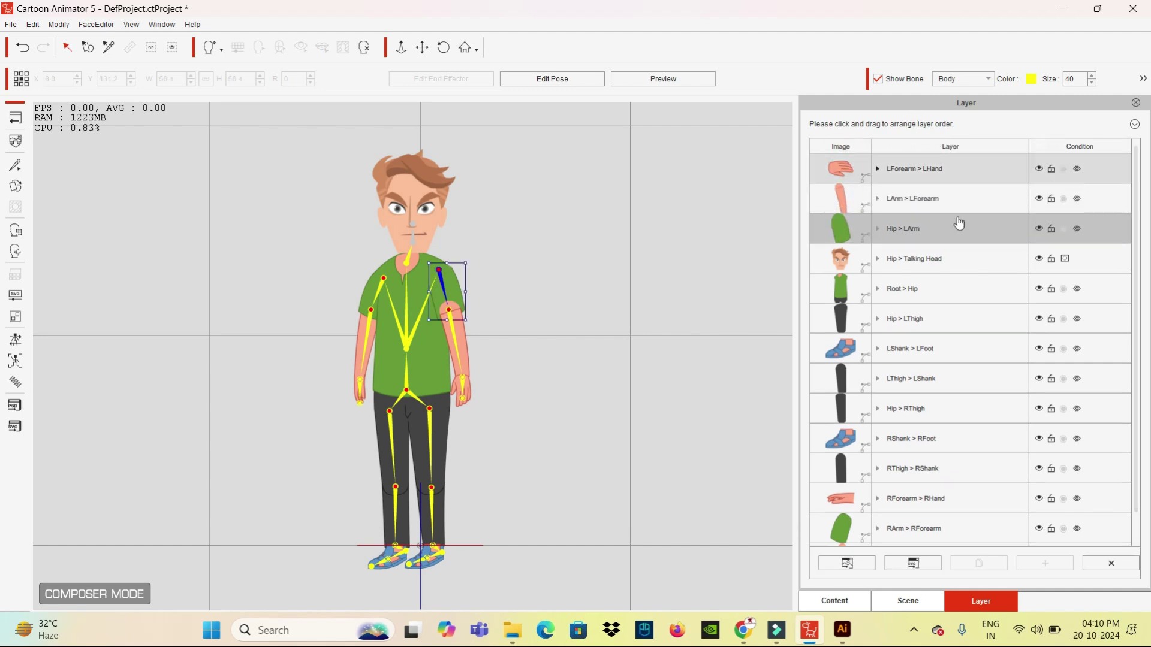
drag(902, 226, 904, 163)
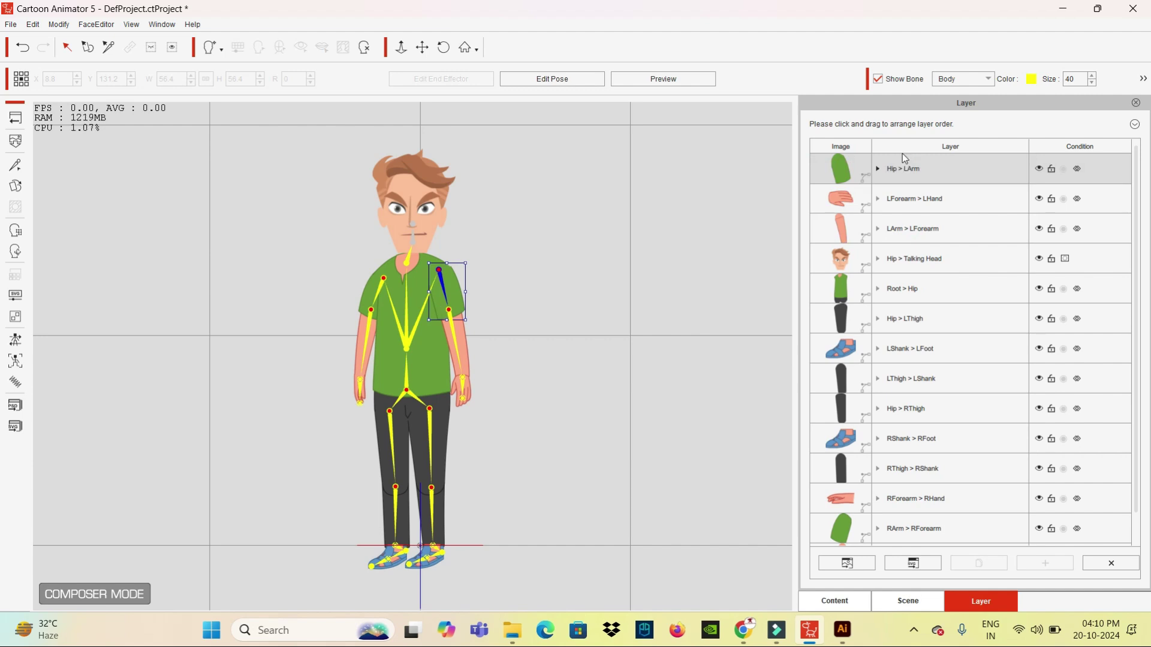
Test-pose the left arm and hand with Preview on, then return to Illustrator
drag(465, 388, 483, 375)
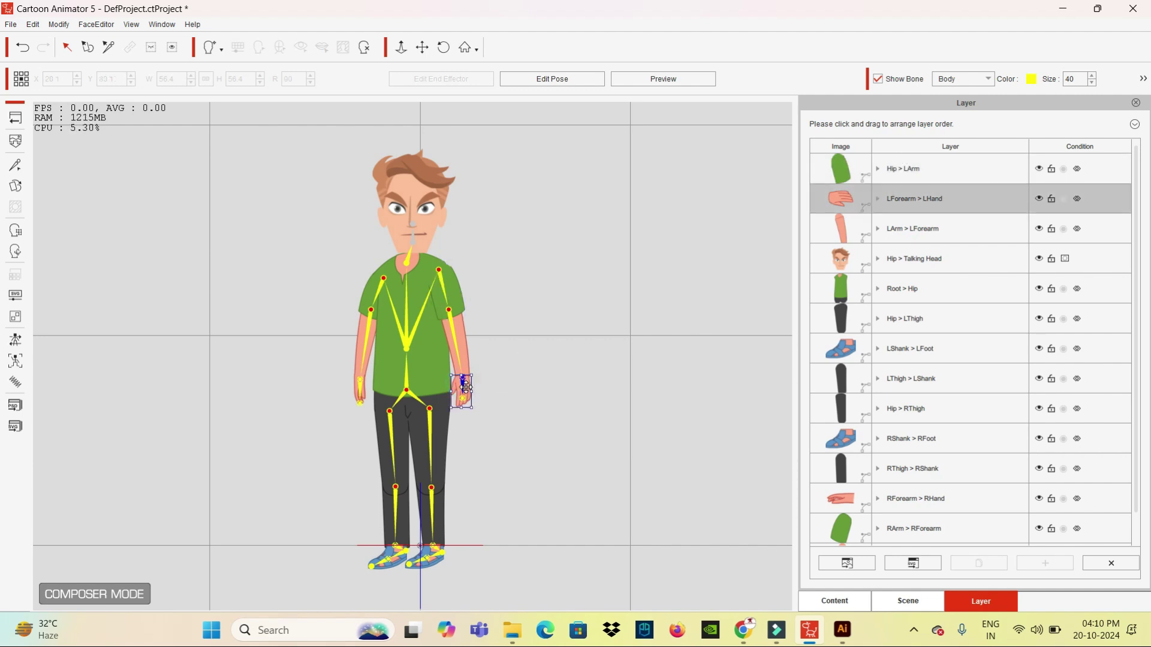
key(ctrl+z)
click(660, 76)
mouse_move(462, 383)
mouse_down()
mouse_move(495, 353)
mouse_move(391, 364)
mouse_move(470, 387)
mouse_move(516, 368)
mouse_up()
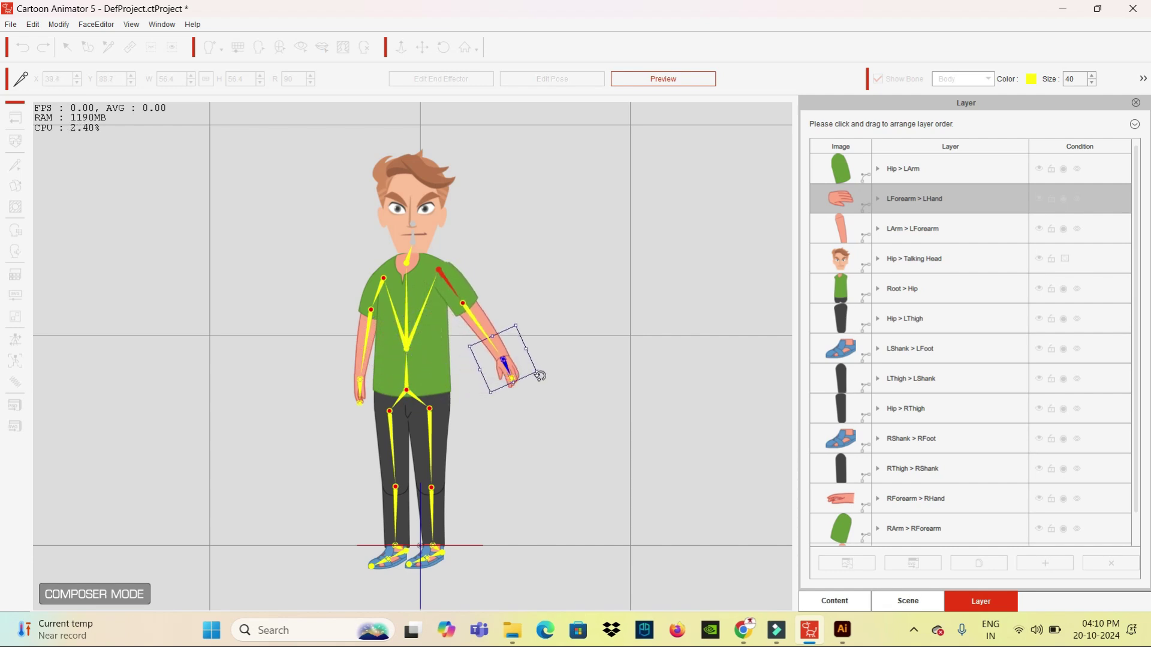
mouse_move(536, 378)
mouse_down()
mouse_move(512, 388)
mouse_move(543, 337)
mouse_move(531, 280)
mouse_up()
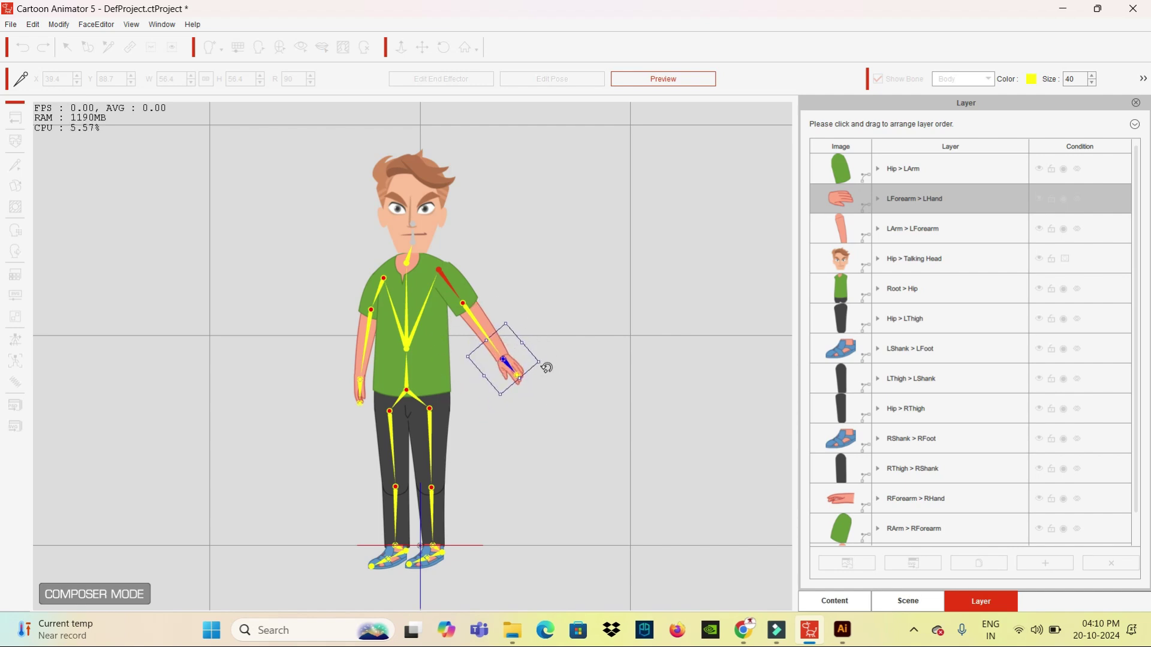
click(842, 630)
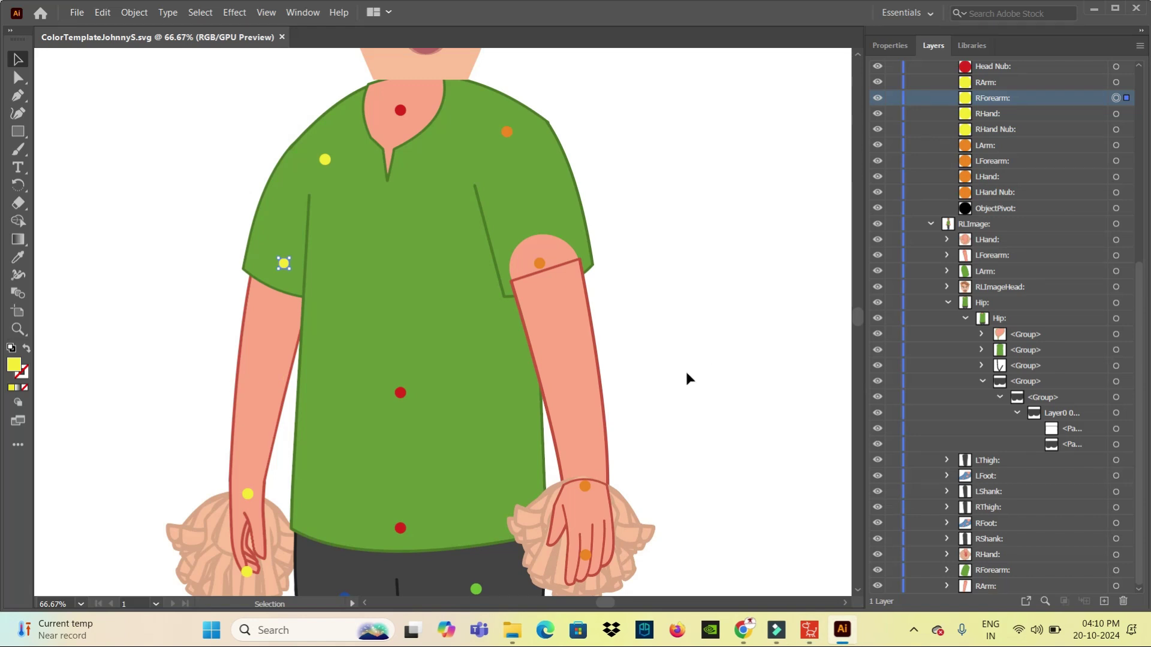
Hide RHand and curve the RArm path's flat bottom downward with the Curvature Tool
scroll(671, 485, down, 3)
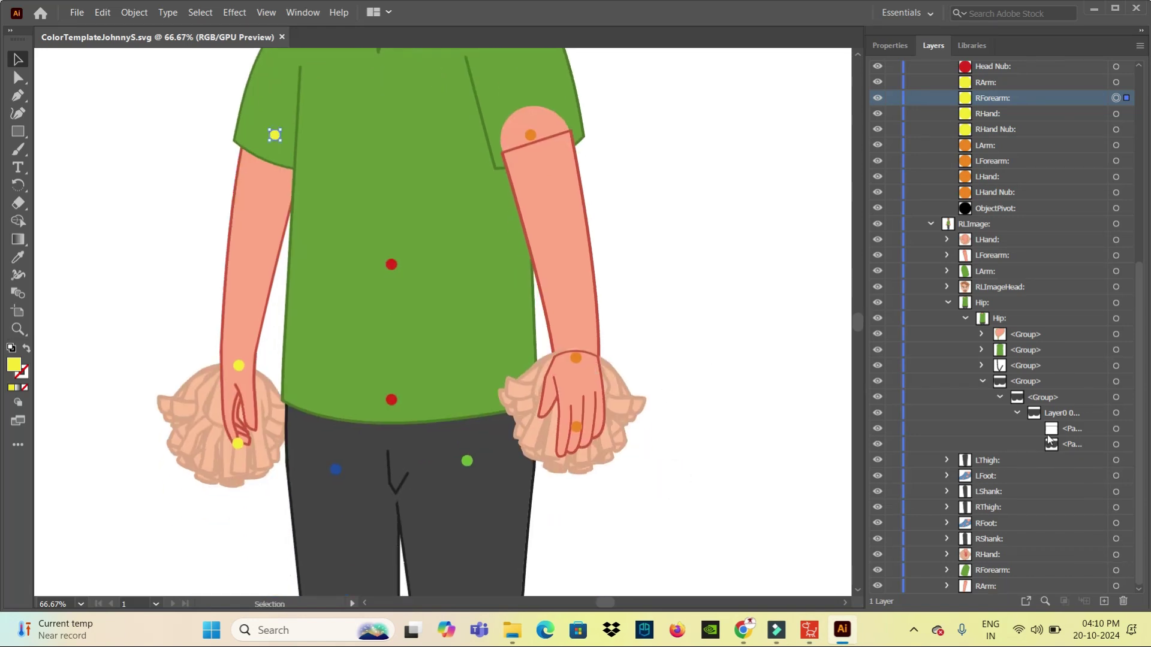
click(877, 556)
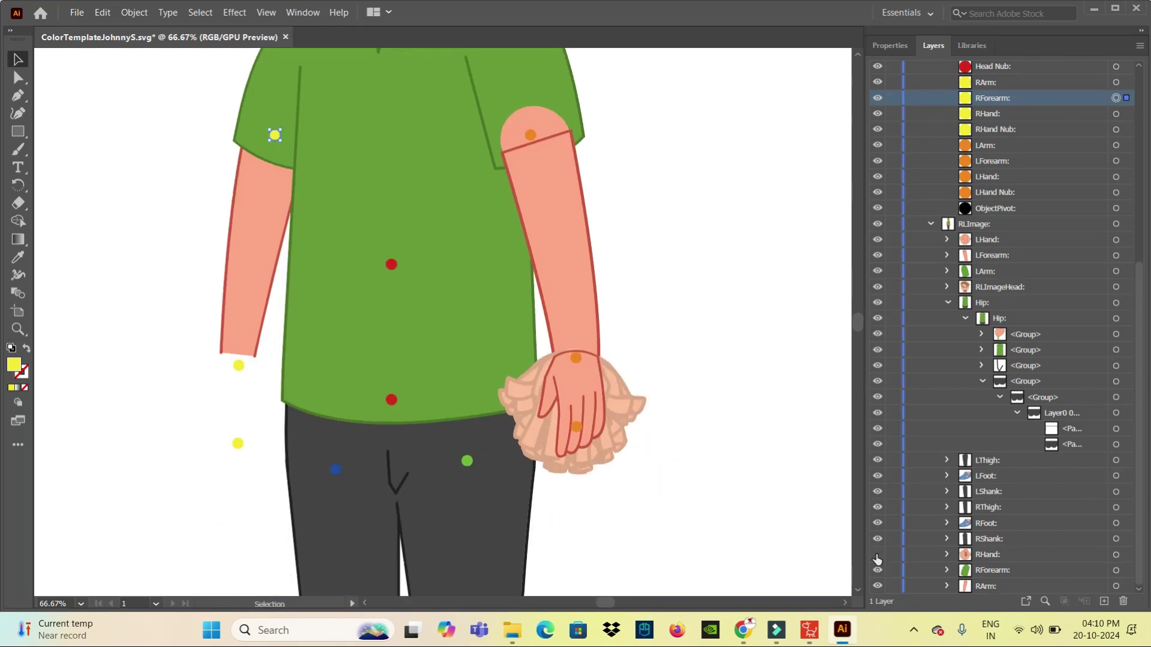
click(877, 555)
click(948, 586)
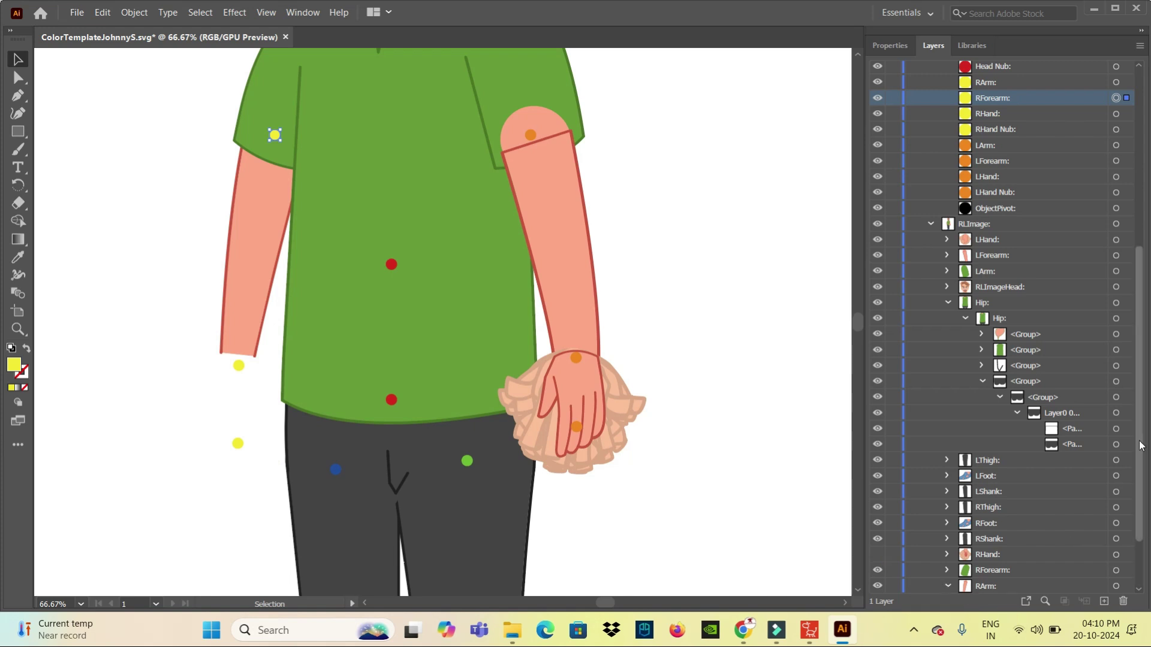
scroll(1140, 585, down, 2)
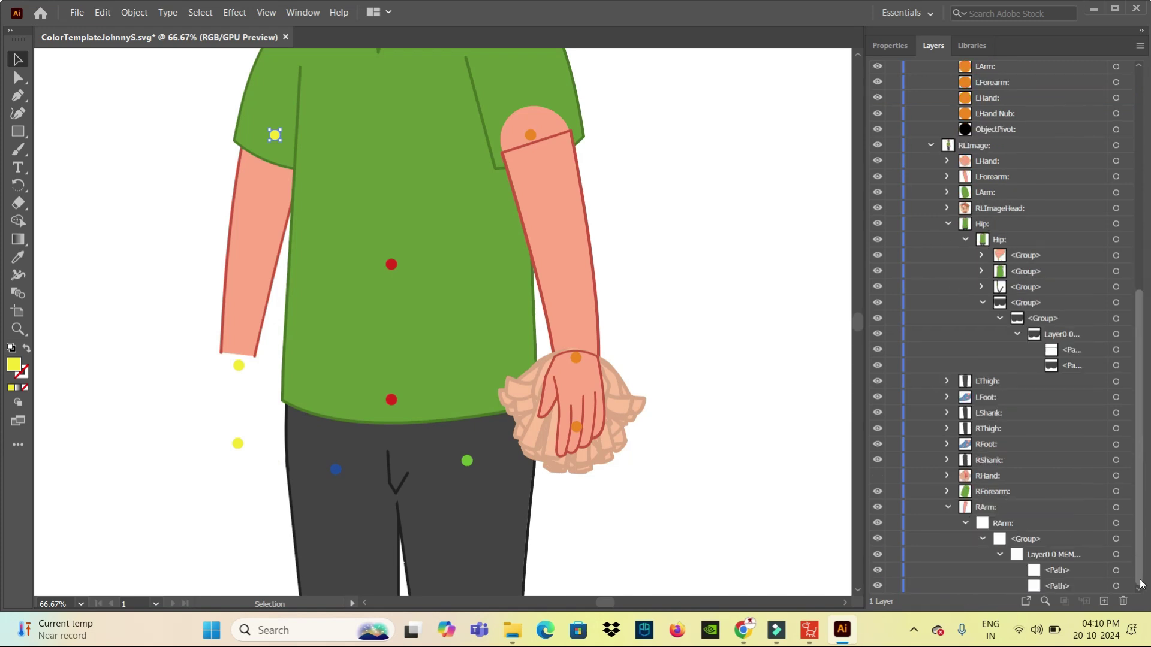
click(1060, 587)
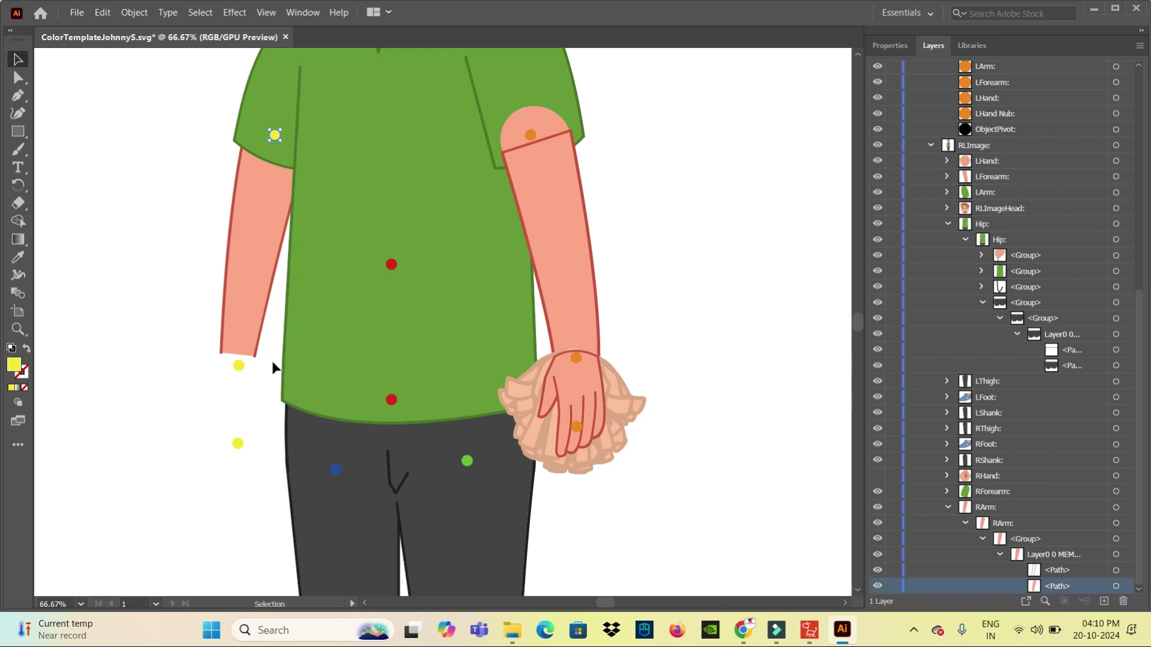
click(18, 113)
click(239, 356)
drag(239, 356, 238, 369)
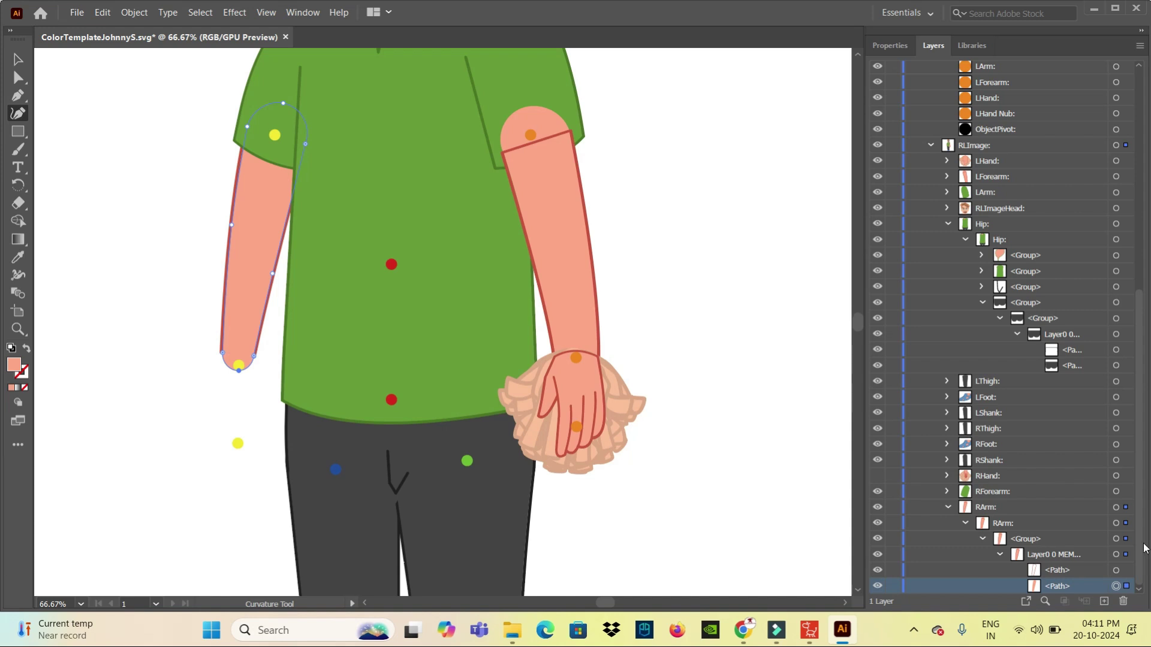
Show RHand again, hide LHand, and select the LForearm path
click(948, 508)
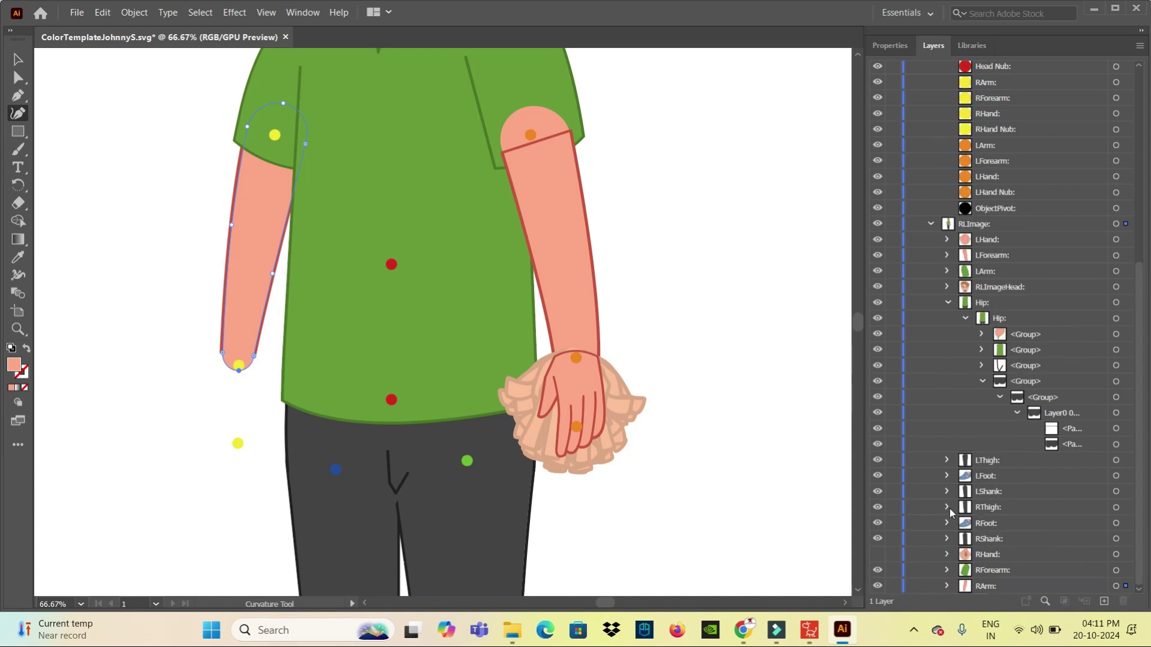
click(878, 555)
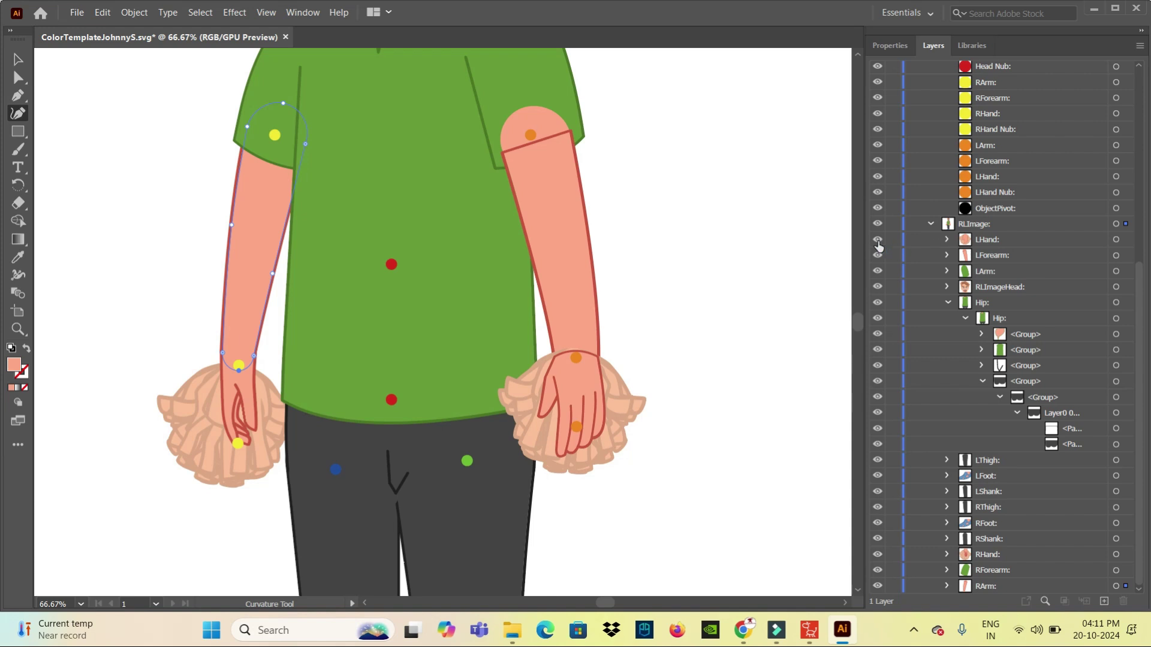
click(878, 241)
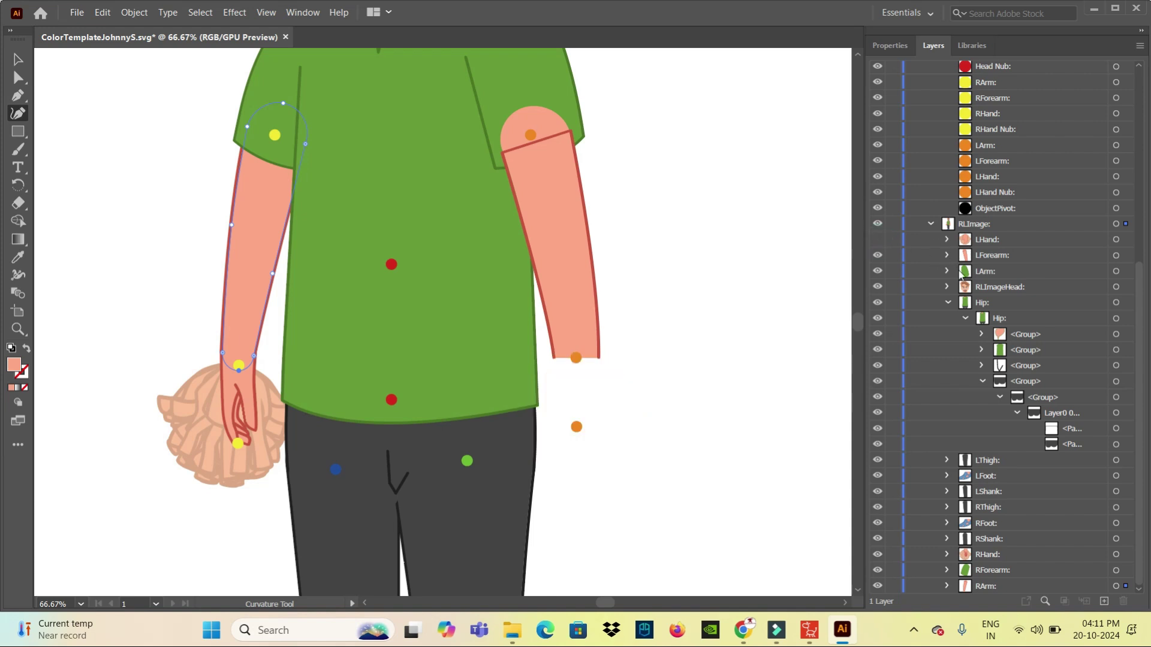
click(948, 256)
click(1057, 336)
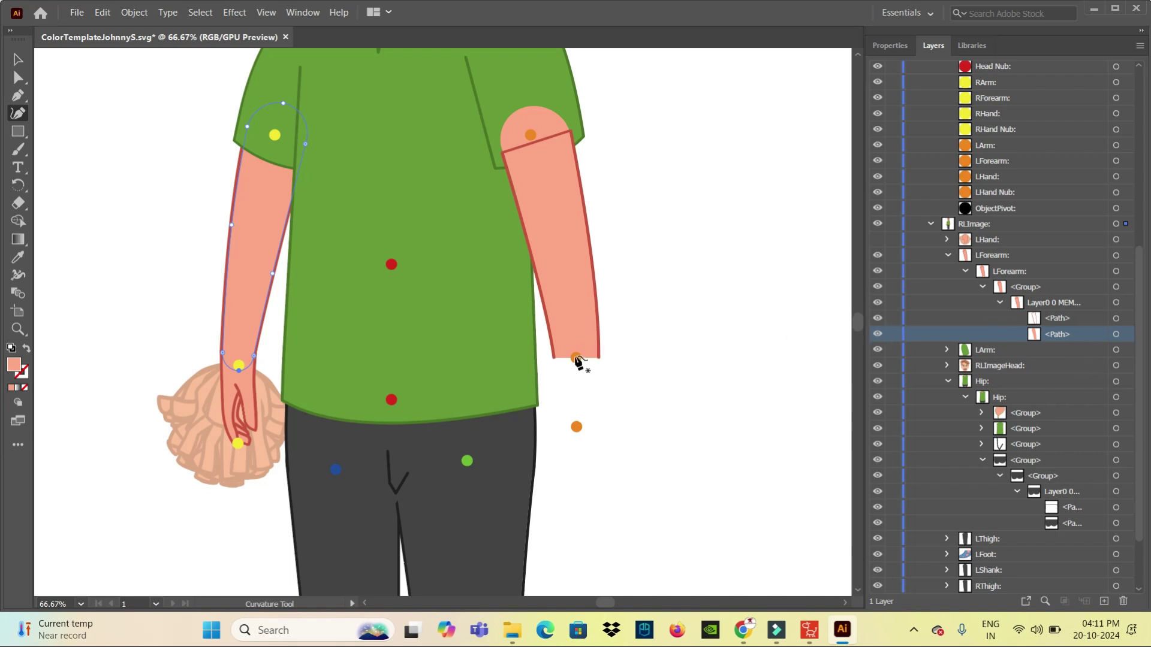
Hide the LHand wrist marker and curve the LForearm path's flat bottom edge downward
click(577, 361)
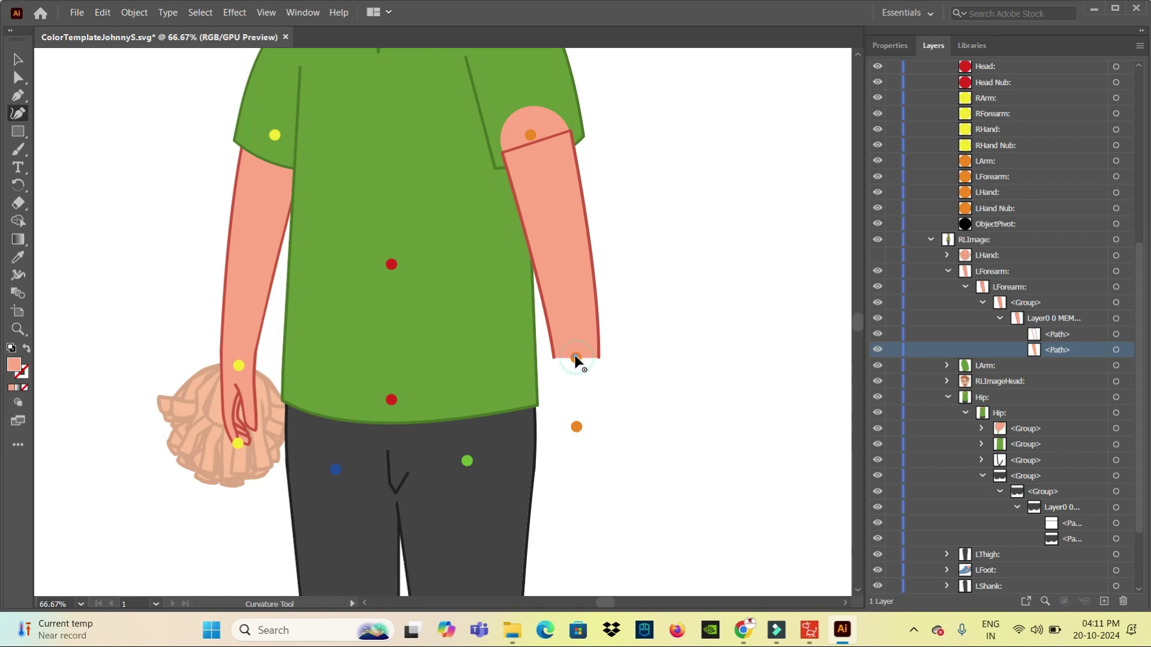
key(ctrl)
key(ctrl+z)
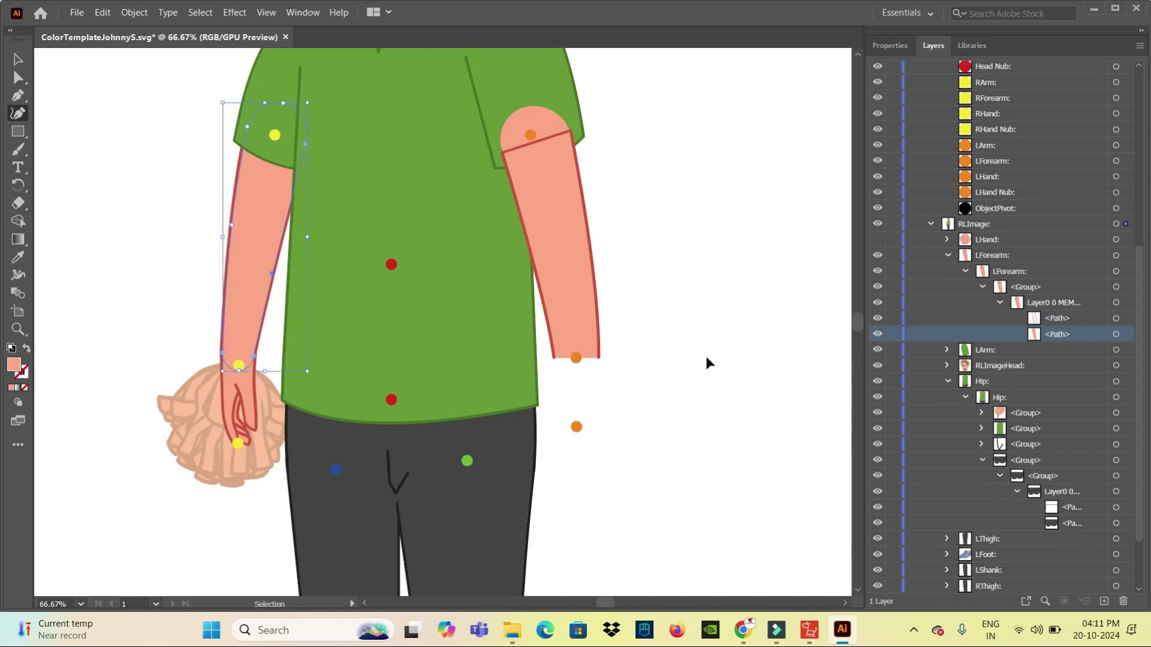
drag(1139, 374, 1144, 218)
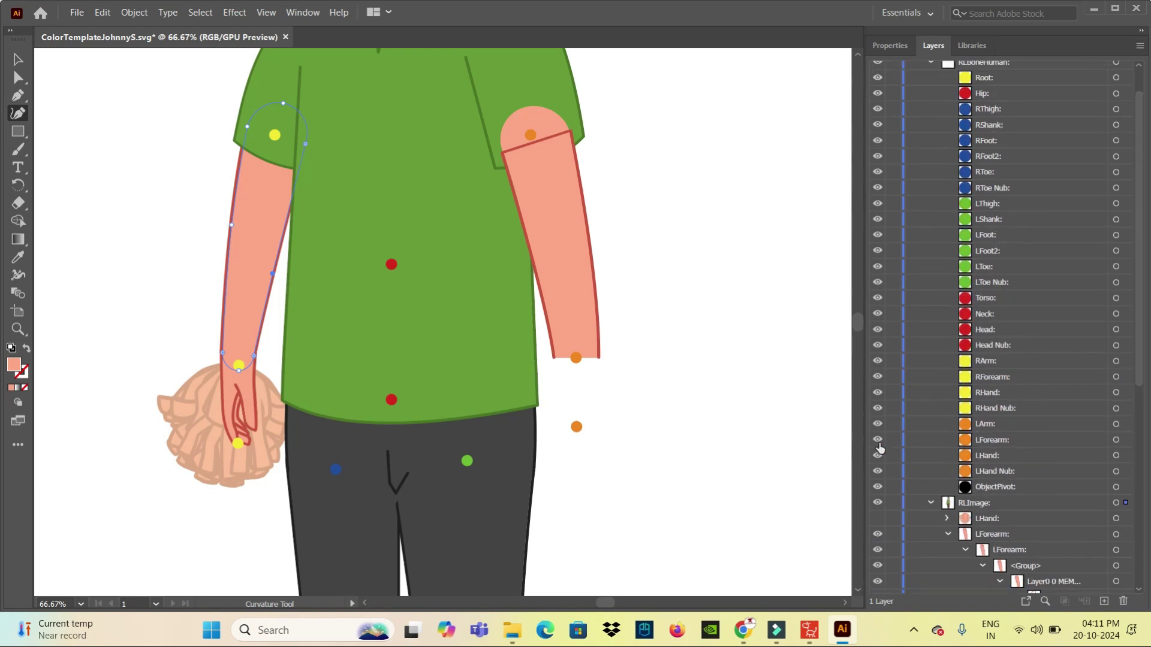
click(877, 456)
drag(1139, 318, 1141, 536)
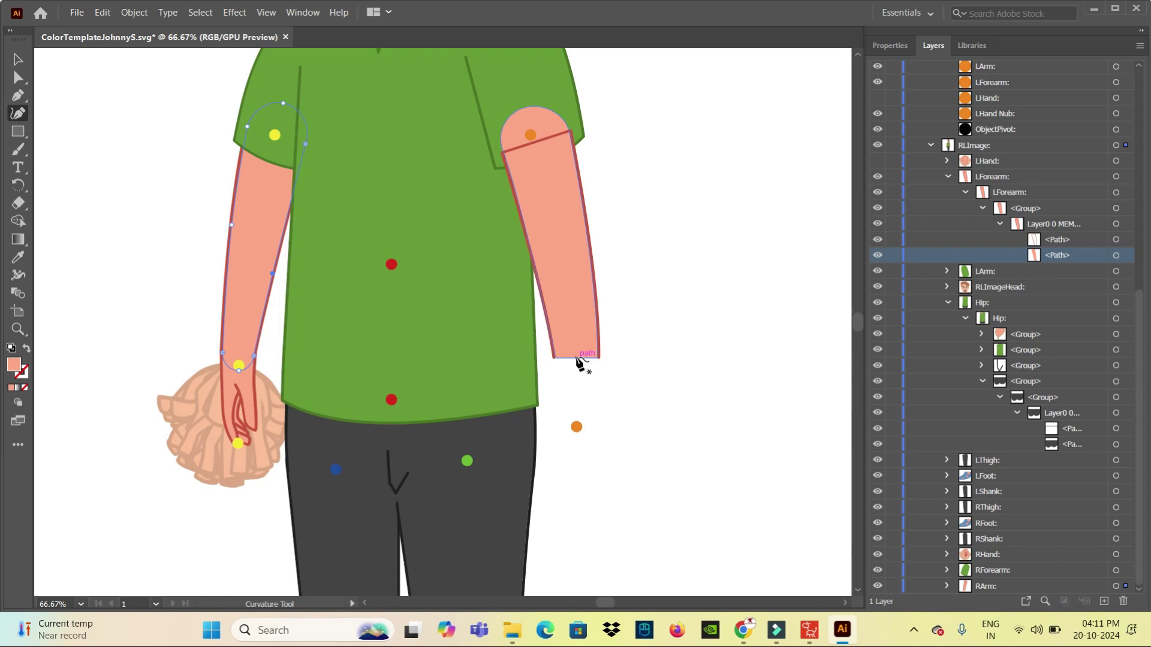
click(575, 358)
click(576, 359)
drag(575, 359, 578, 382)
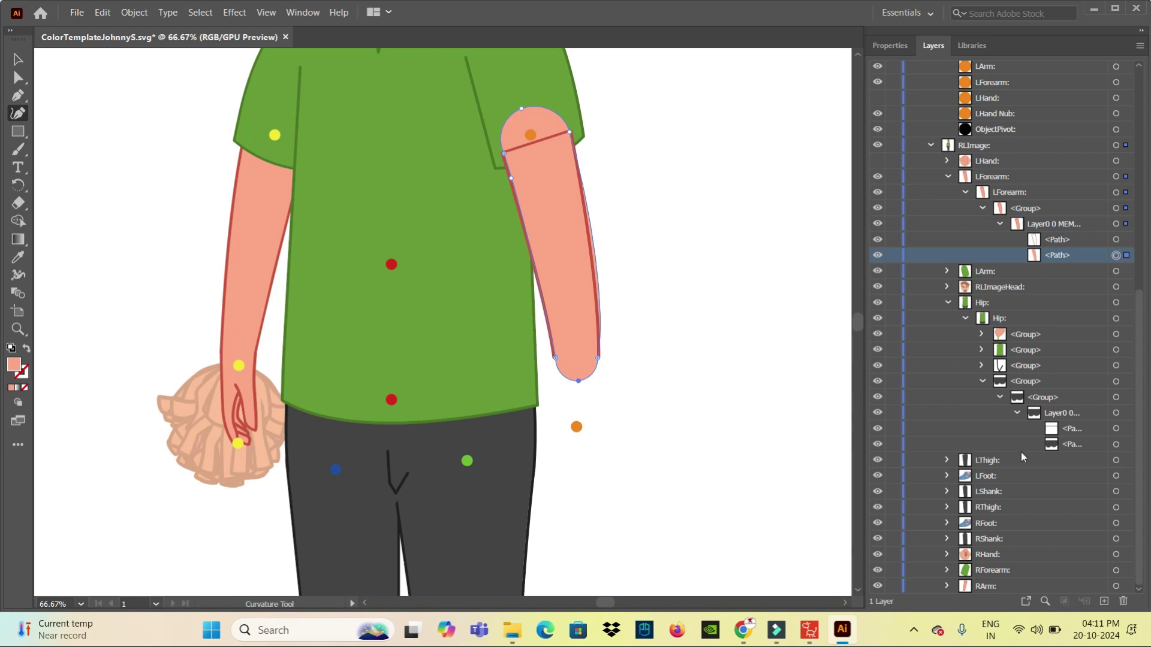
Show the LHand marker and artwork again and look over the figure
click(948, 177)
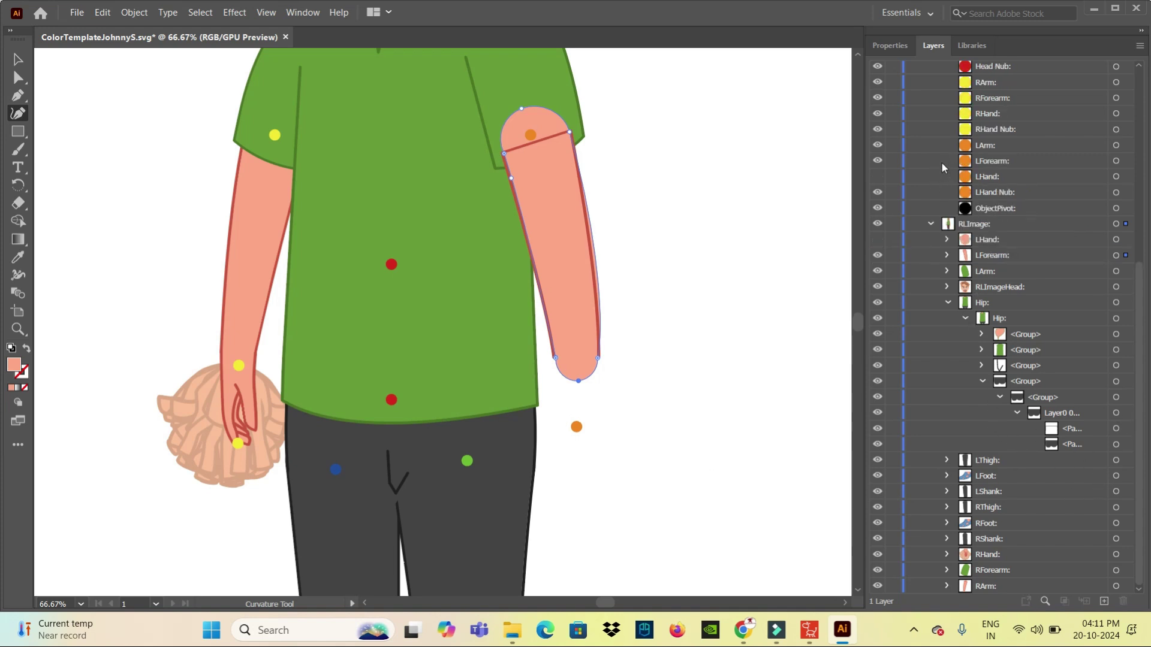
click(876, 176)
click(877, 239)
click(577, 380)
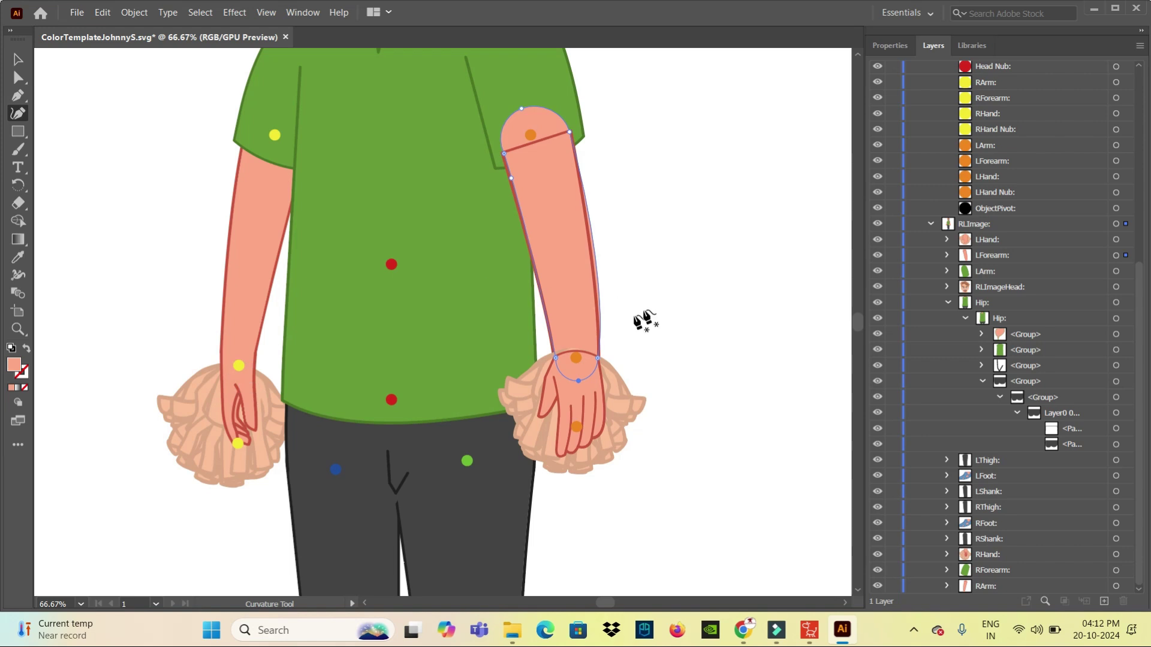
drag(620, 425, 657, 237)
mouse_move(653, 337)
mouse_down()
mouse_move(617, 95)
mouse_move(663, 259)
mouse_move(638, 309)
mouse_up()
mouse_move(637, 378)
mouse_down()
mouse_move(592, 165)
mouse_move(632, 447)
mouse_up()
mouse_move(634, 307)
mouse_down()
mouse_move(635, 412)
mouse_move(642, 265)
mouse_up()
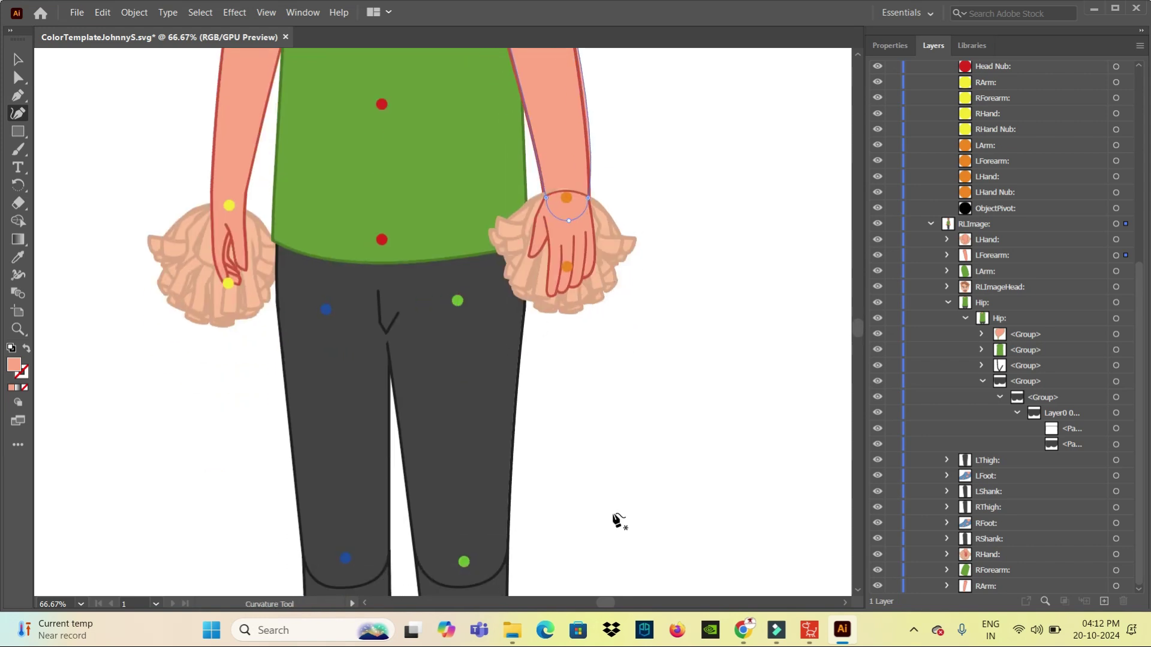
Collapse and hide the inner Hip sublayer so both thighs' rounded tops show
click(965, 319)
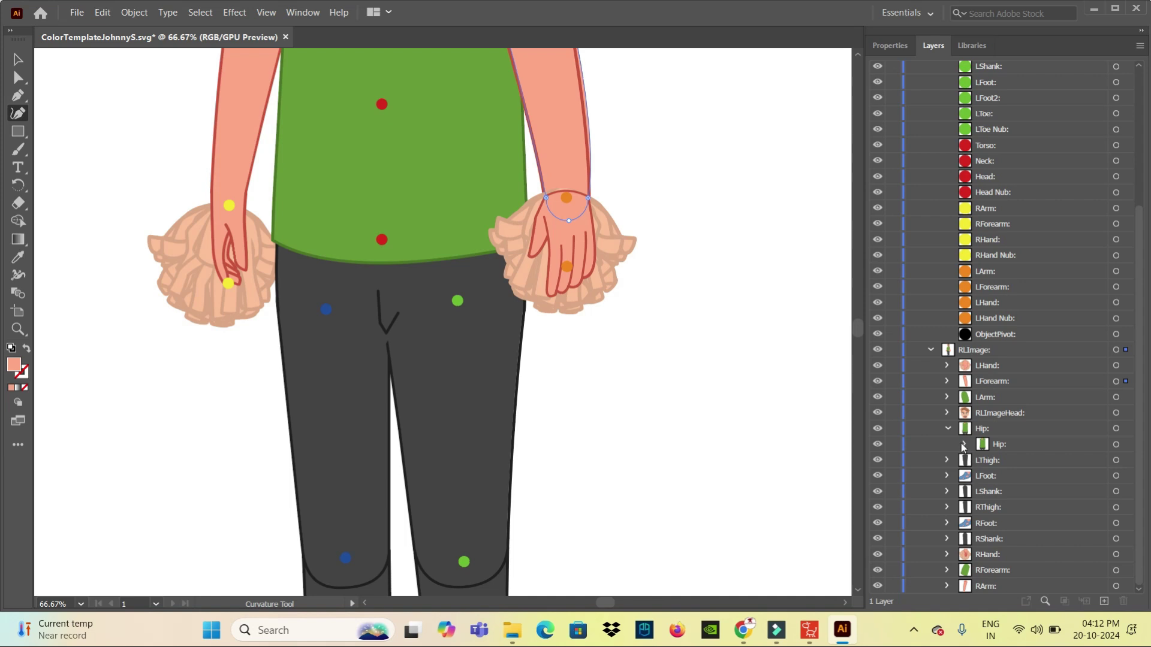
click(876, 444)
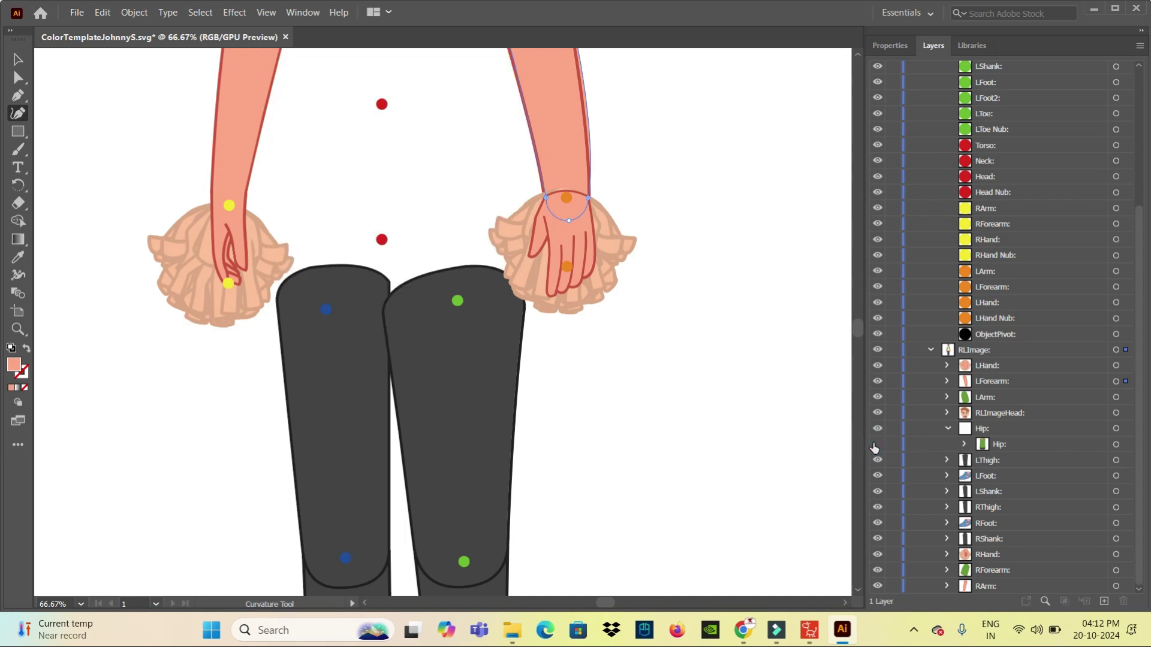
click(875, 444)
click(877, 444)
drag(1139, 359, 1143, 198)
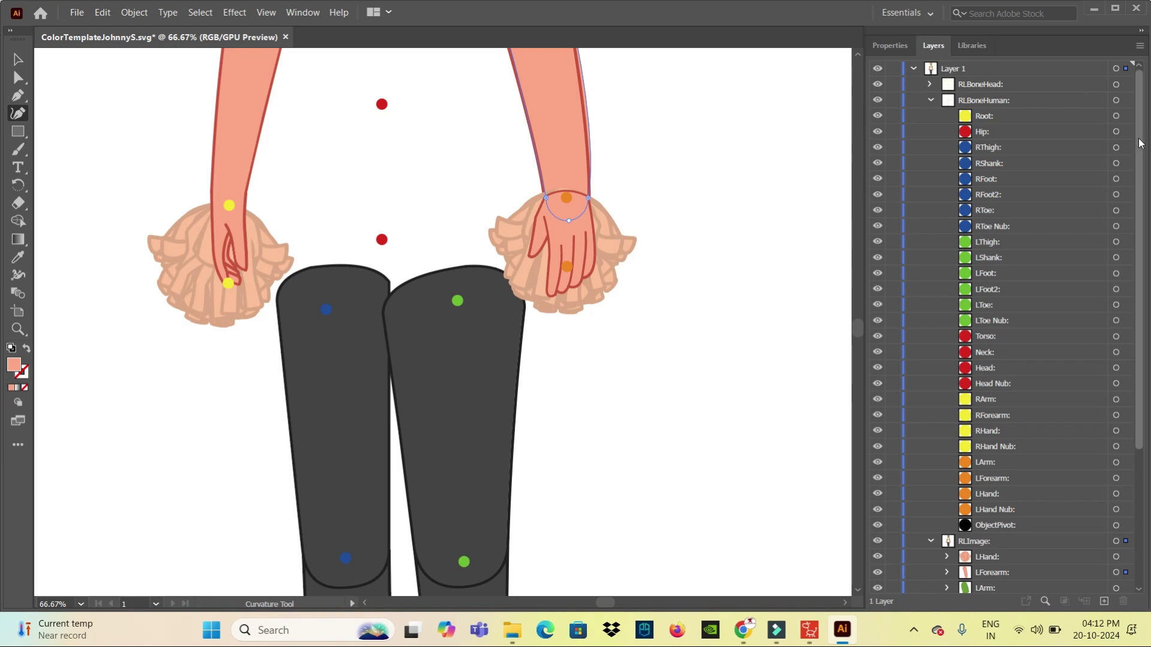
scroll(1126, 479, down, 5)
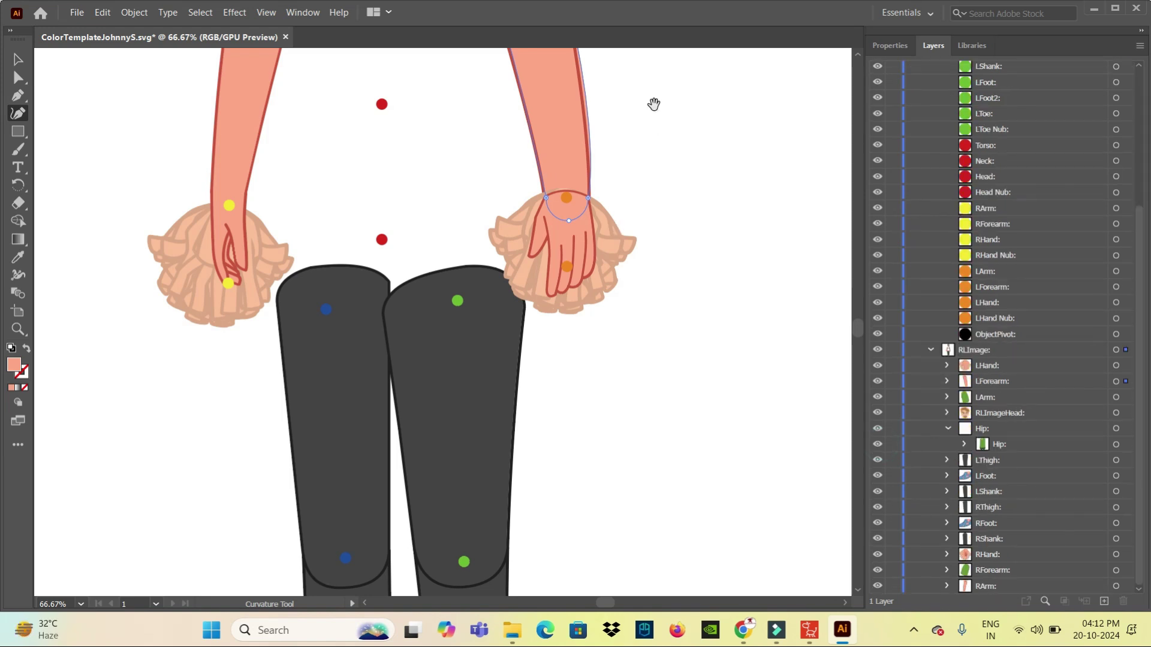
drag(644, 132, 608, 437)
drag(701, 170, 704, 357)
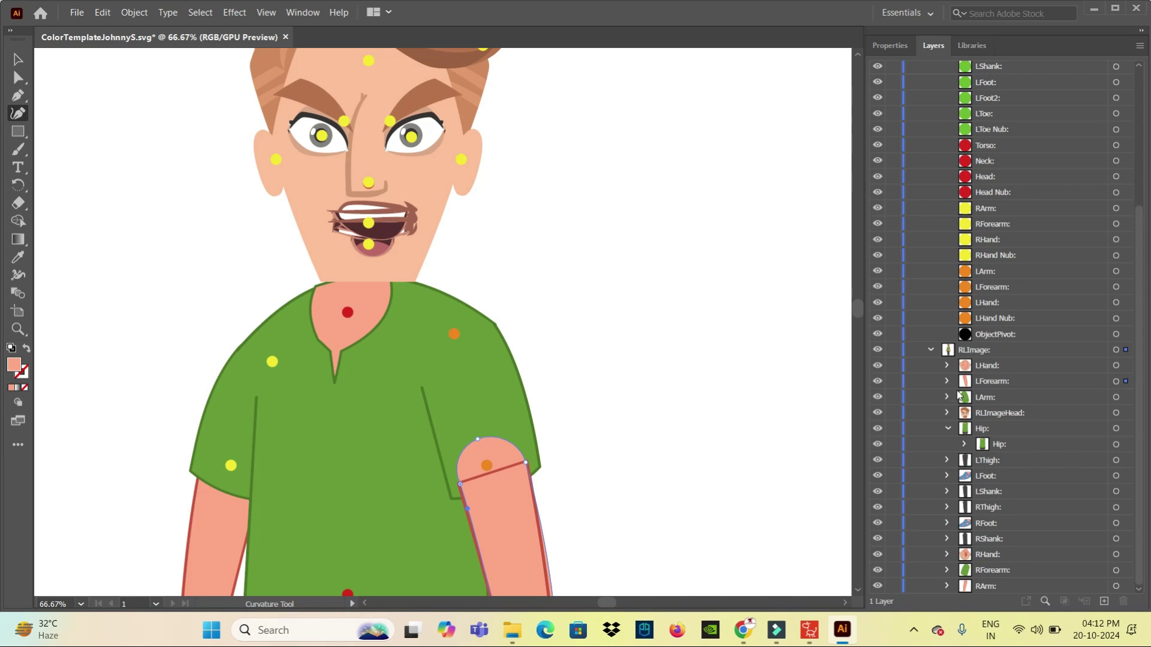
Expand the Hip group down to its paths, hide the head, and zoom in on the collar
click(966, 444)
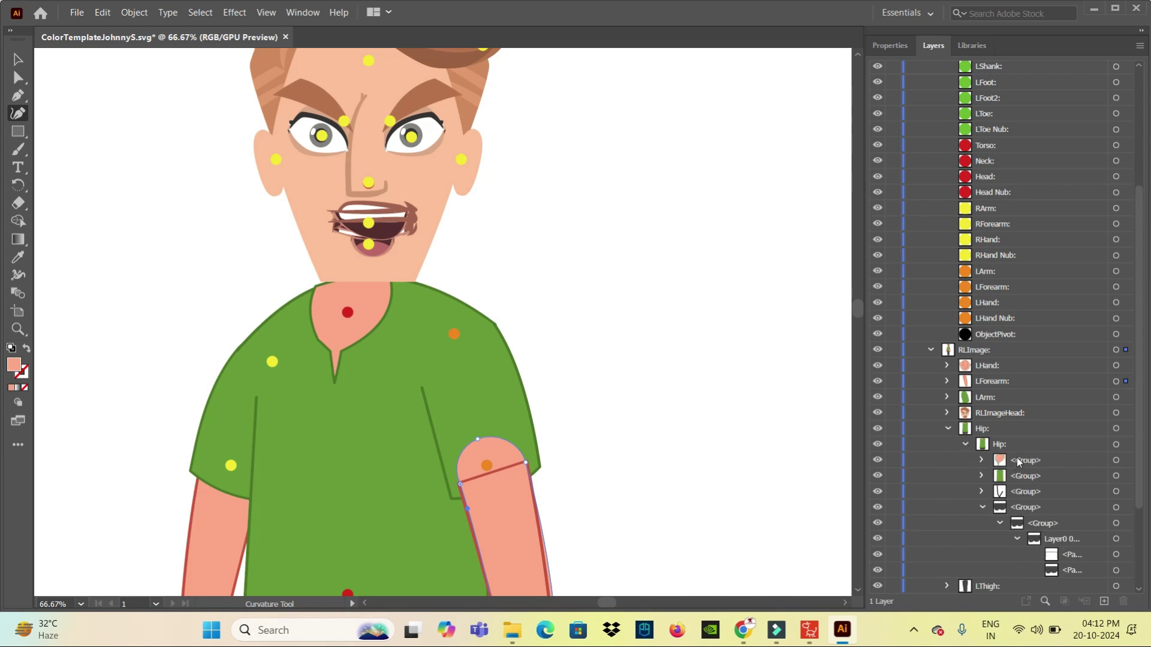
click(1017, 462)
click(982, 460)
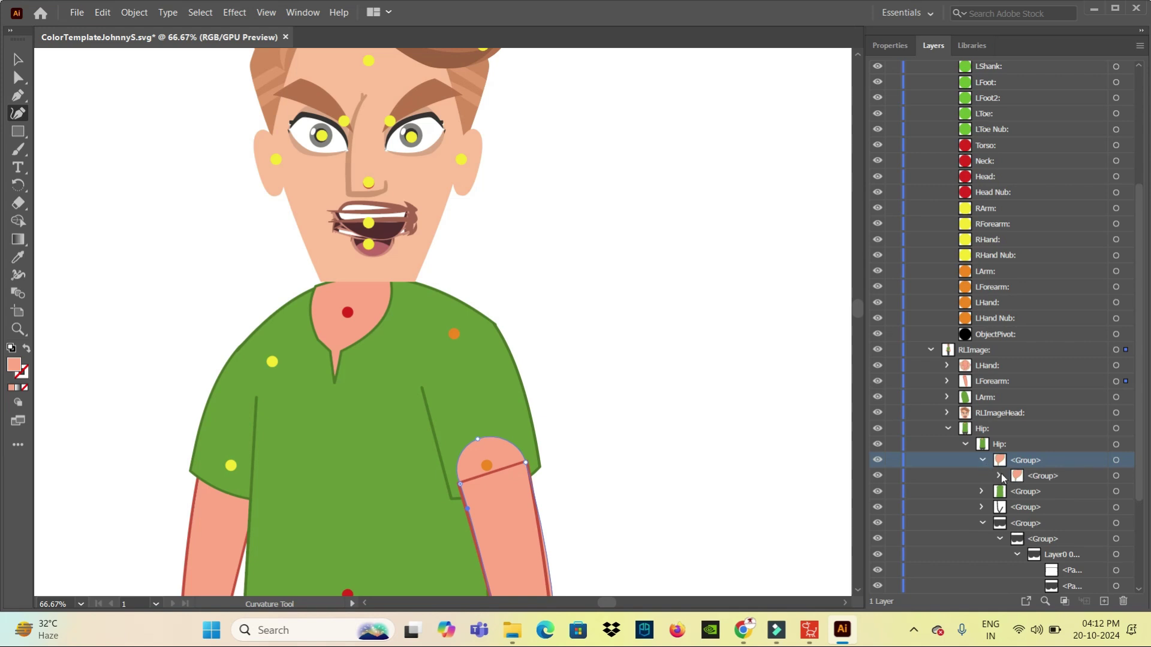
click(998, 476)
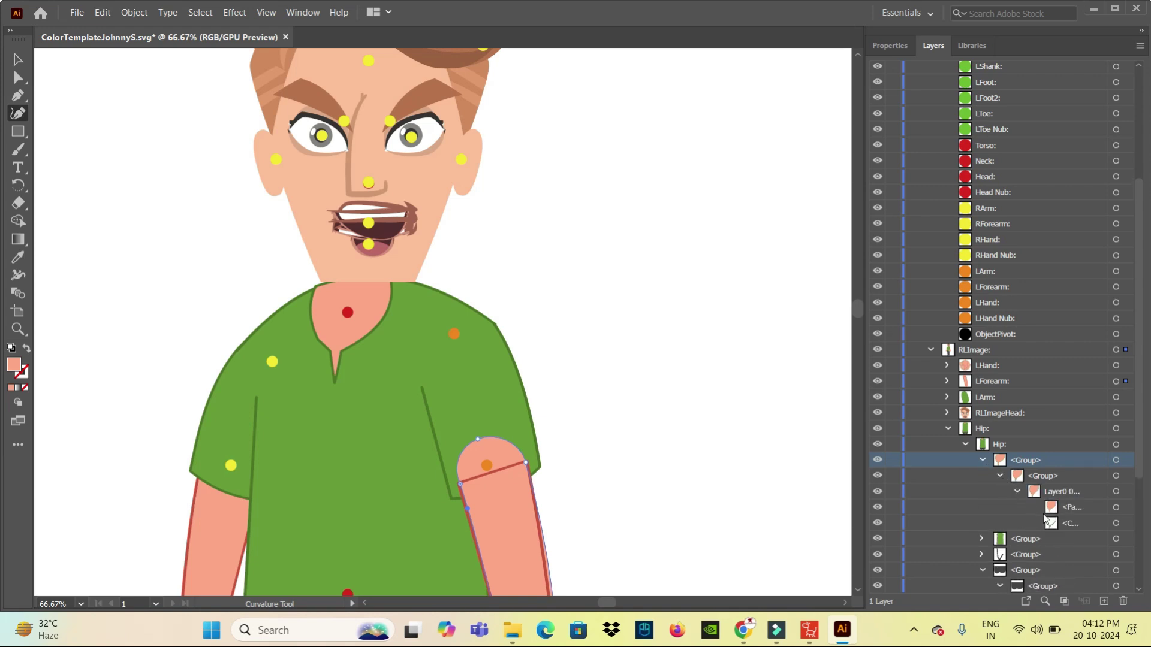
click(1072, 510)
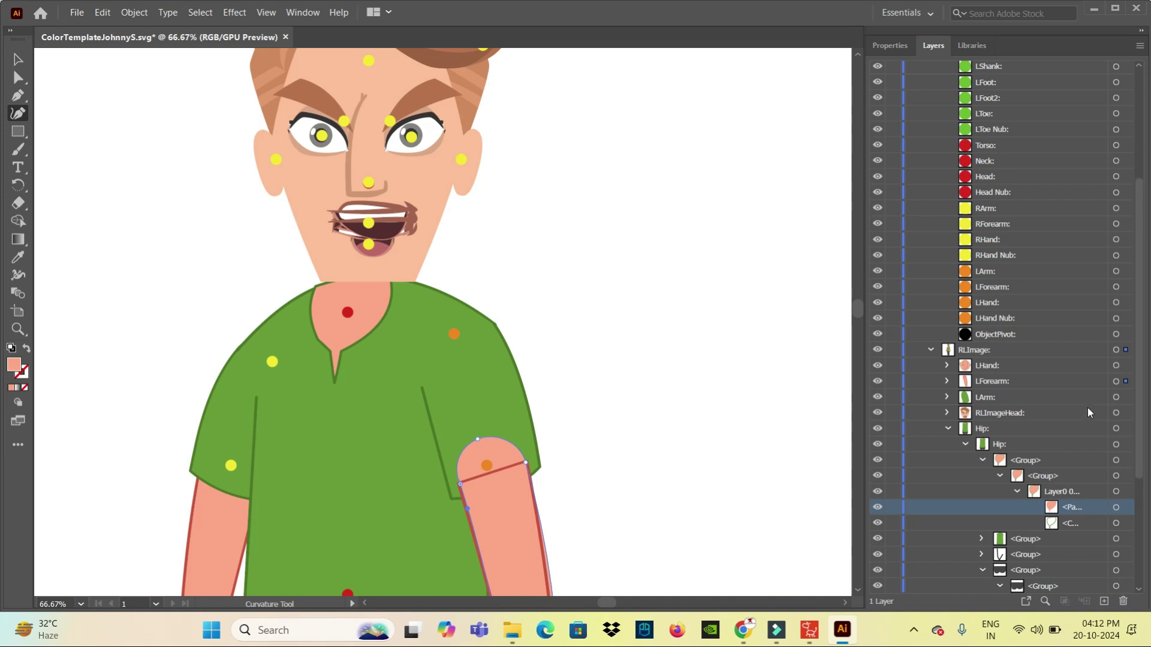
click(877, 413)
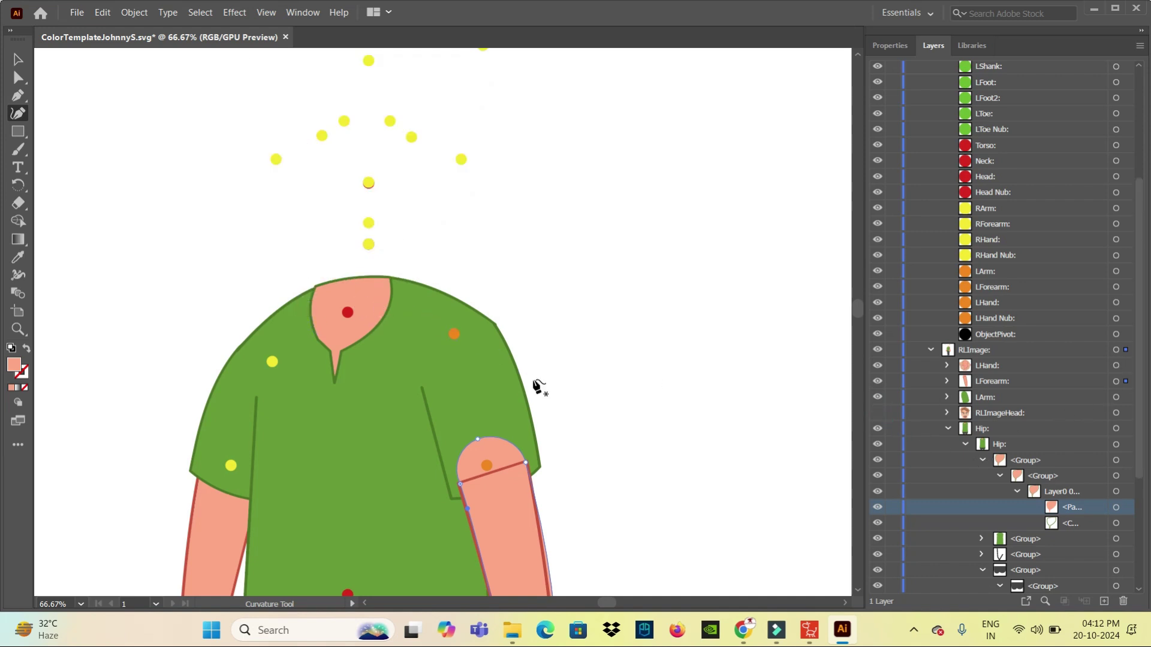
key(ctrl)
key(ctrl+plus)
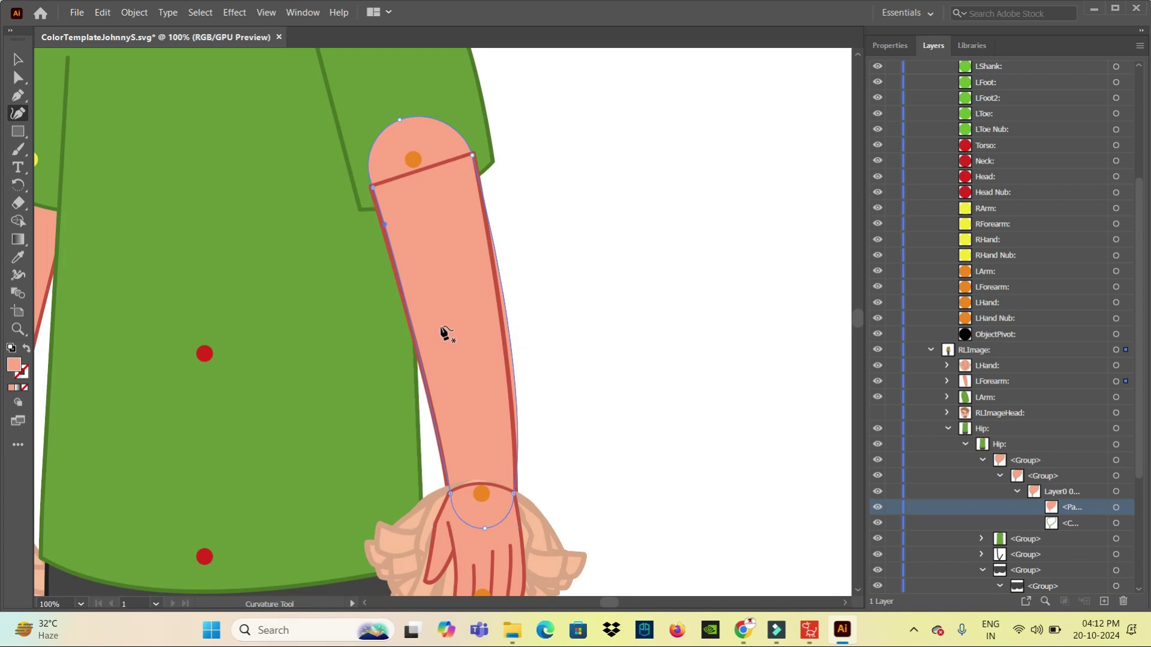
drag(533, 197, 663, 435)
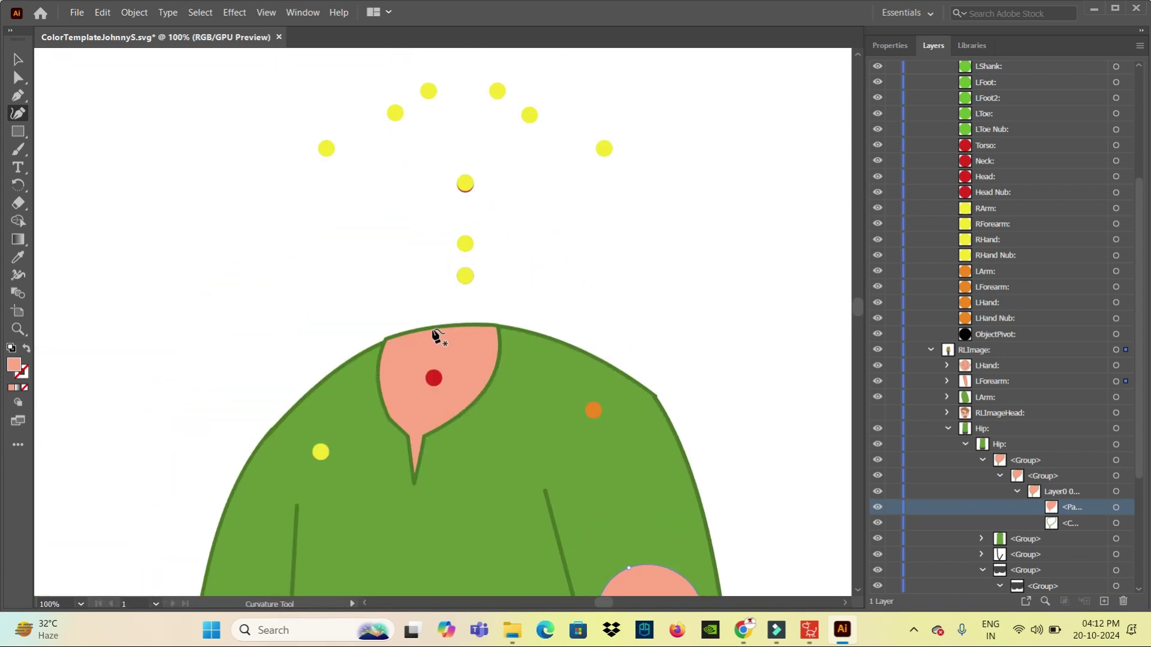
Add a top anchor to the pink neck shape and drag its points into a rounded dome
click(437, 333)
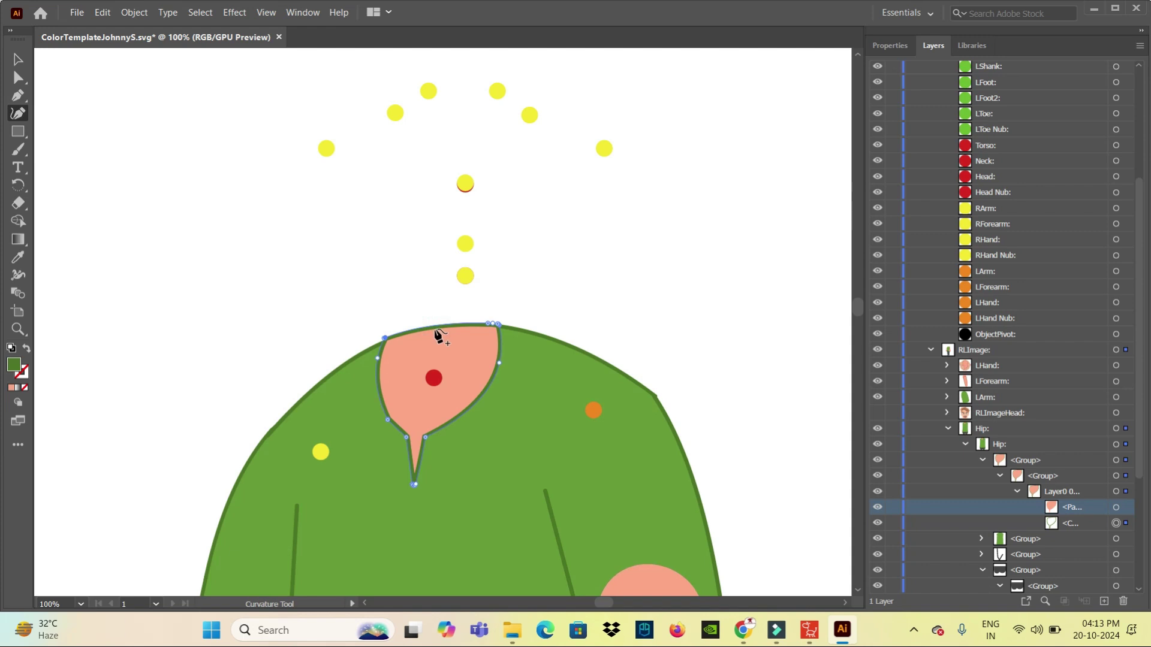
click(437, 332)
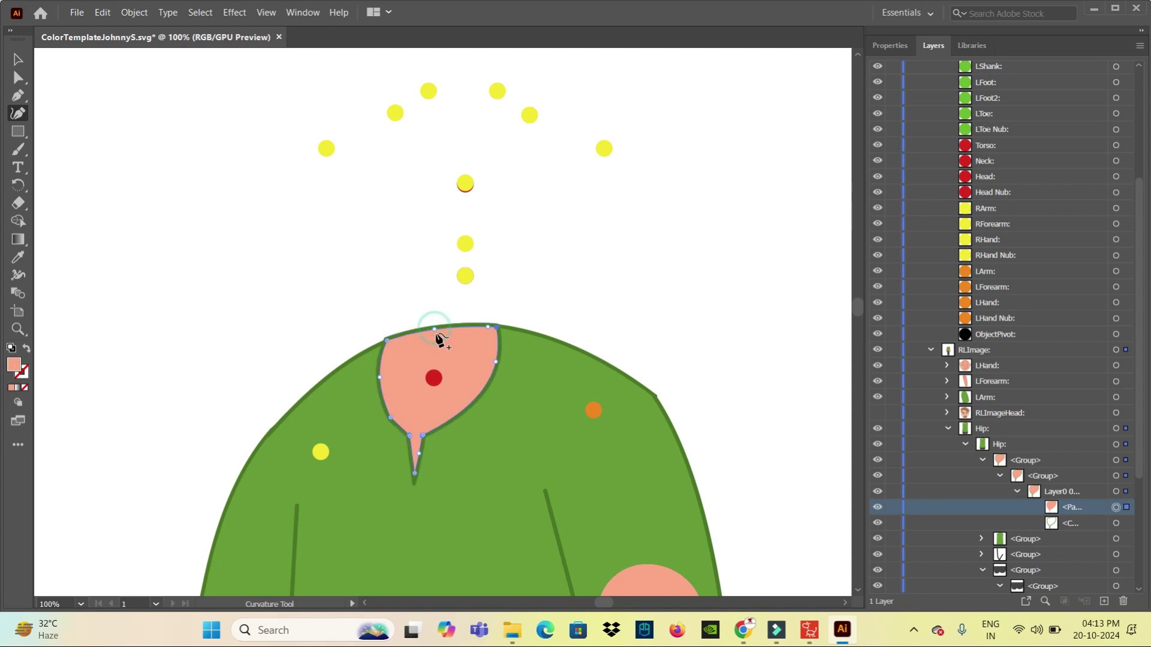
click(432, 226)
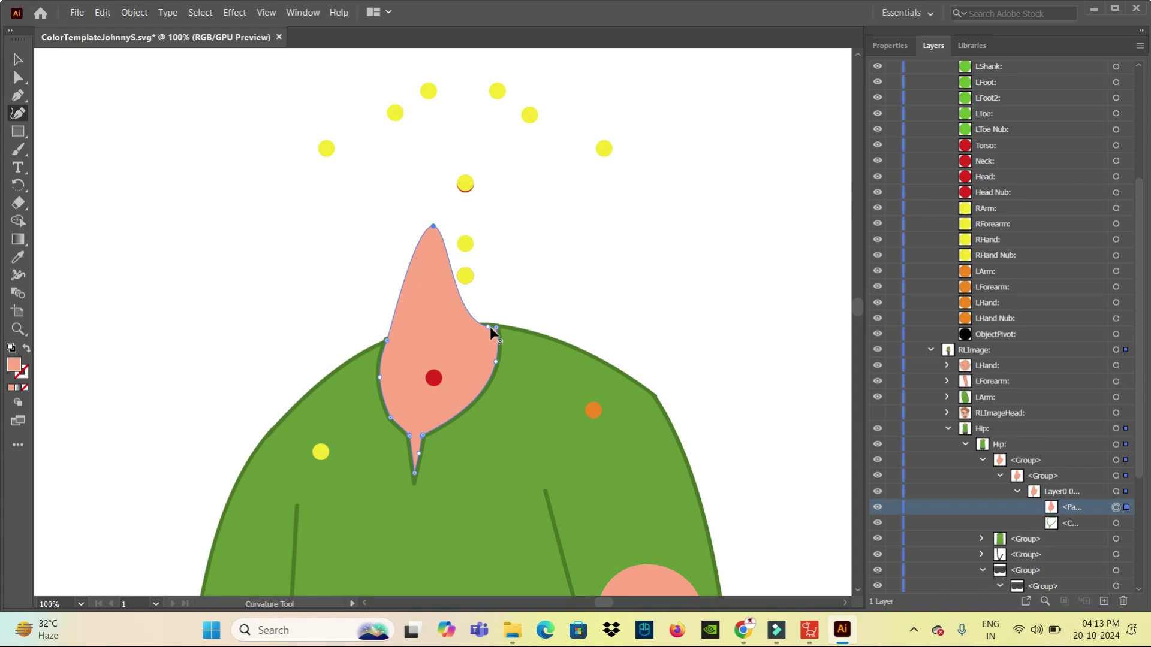
drag(487, 325, 490, 281)
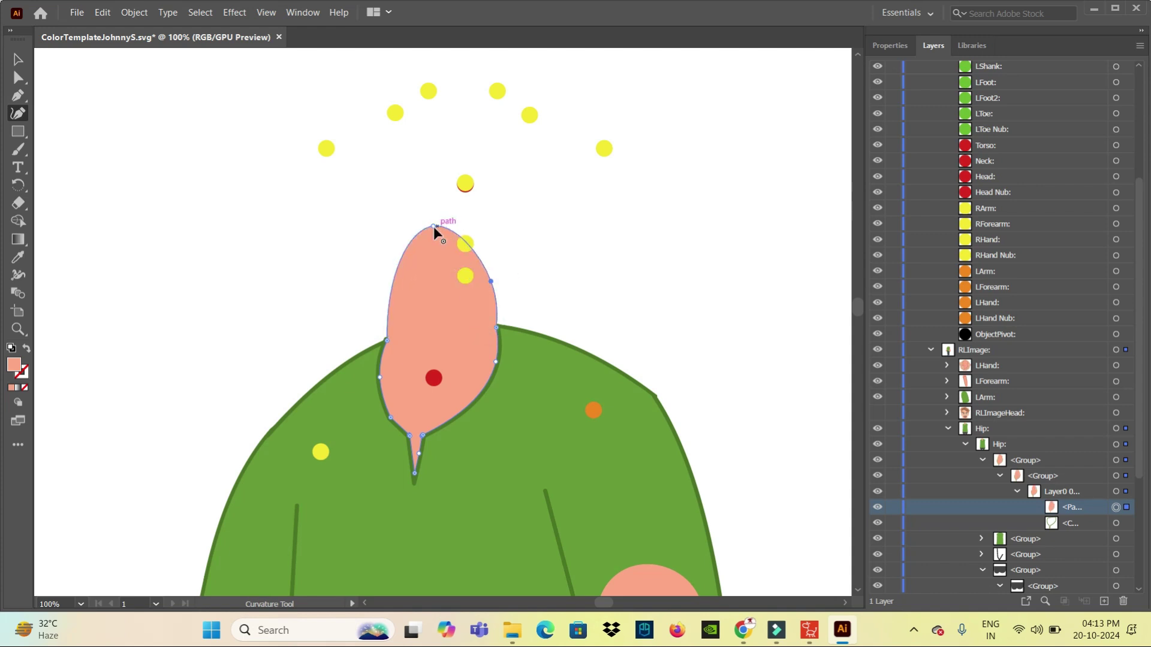
drag(433, 226, 432, 197)
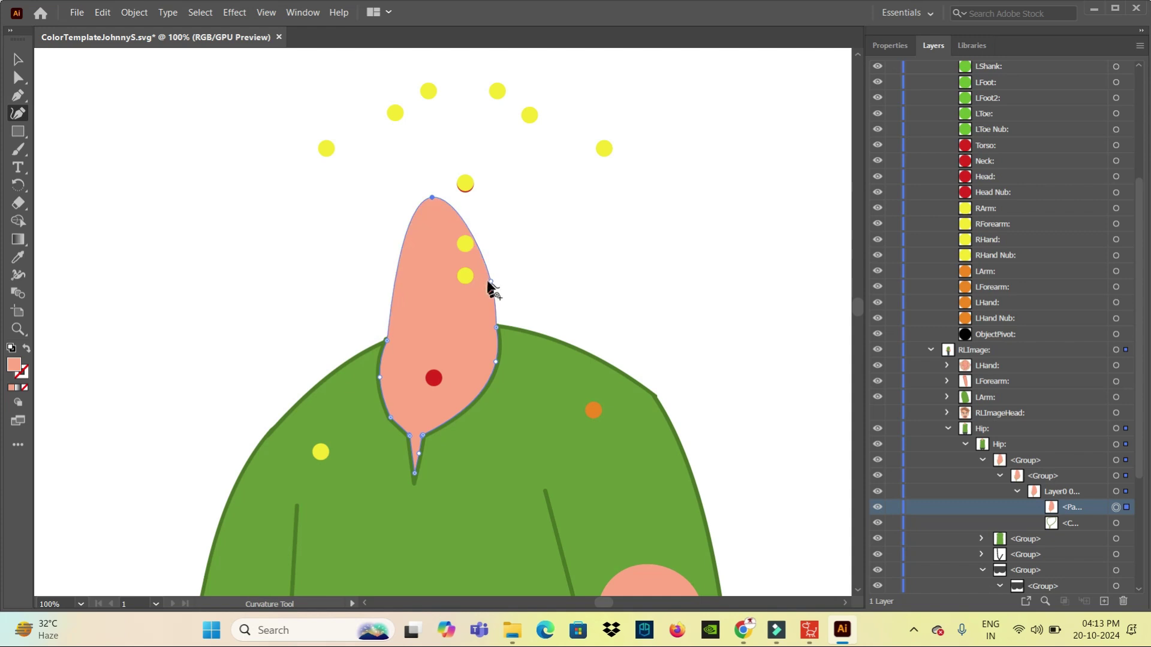
drag(491, 282, 473, 217)
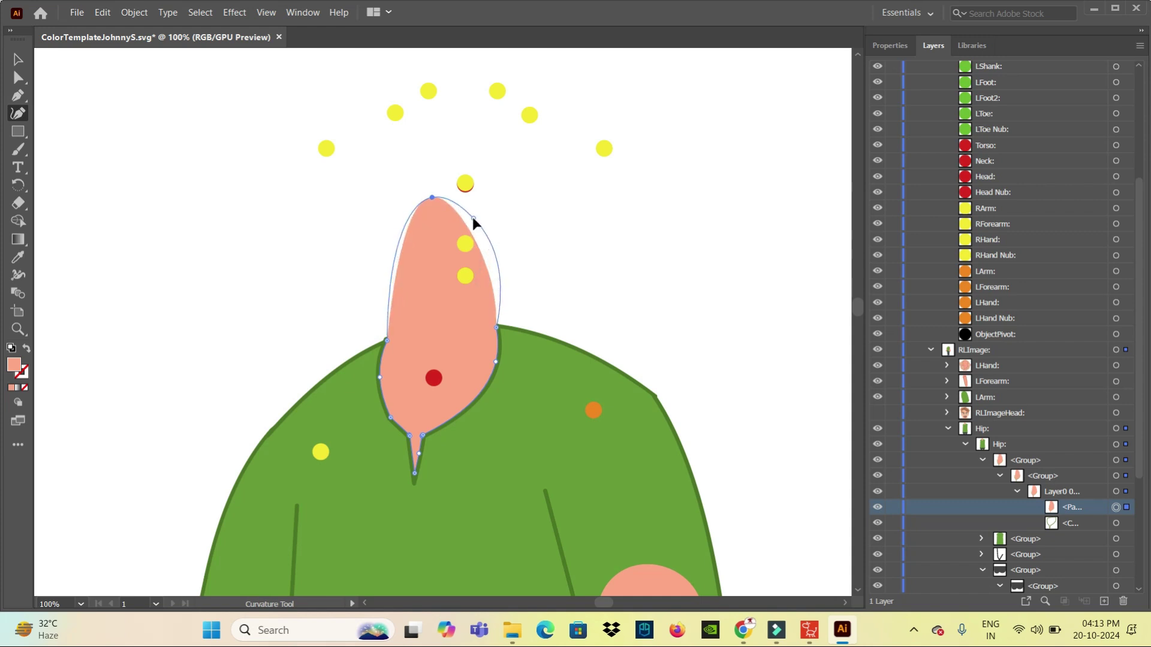
drag(474, 219, 468, 203)
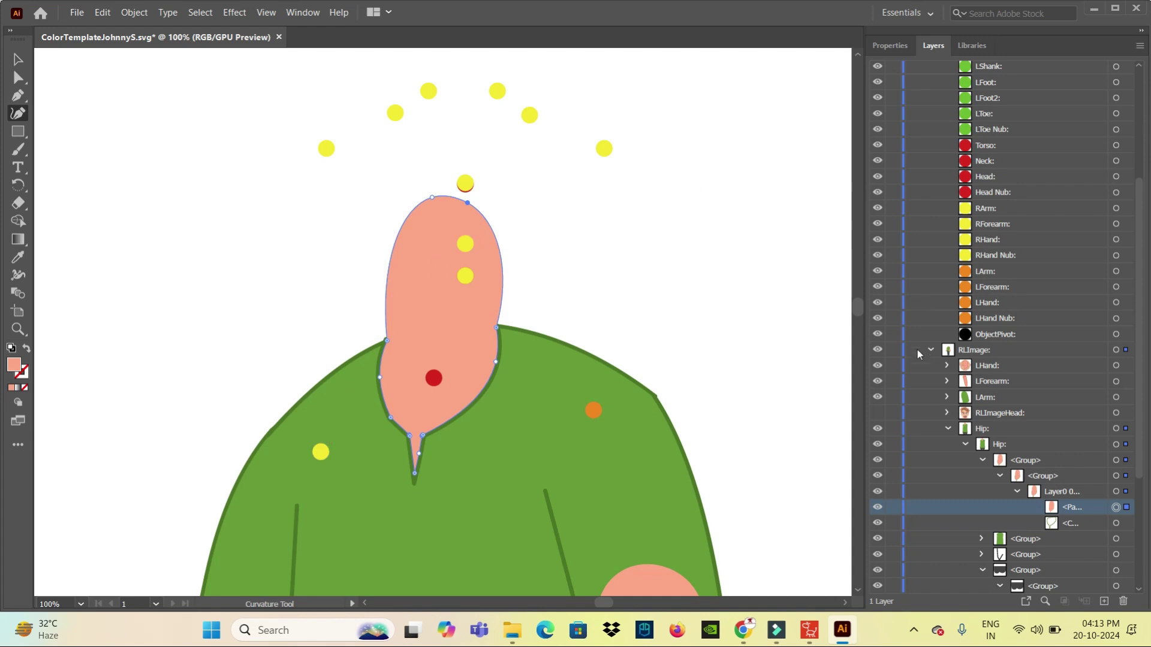
Collapse the Hip sublayers and compare the character in Cartoon Animator
click(948, 429)
mouse_move(777, 631)
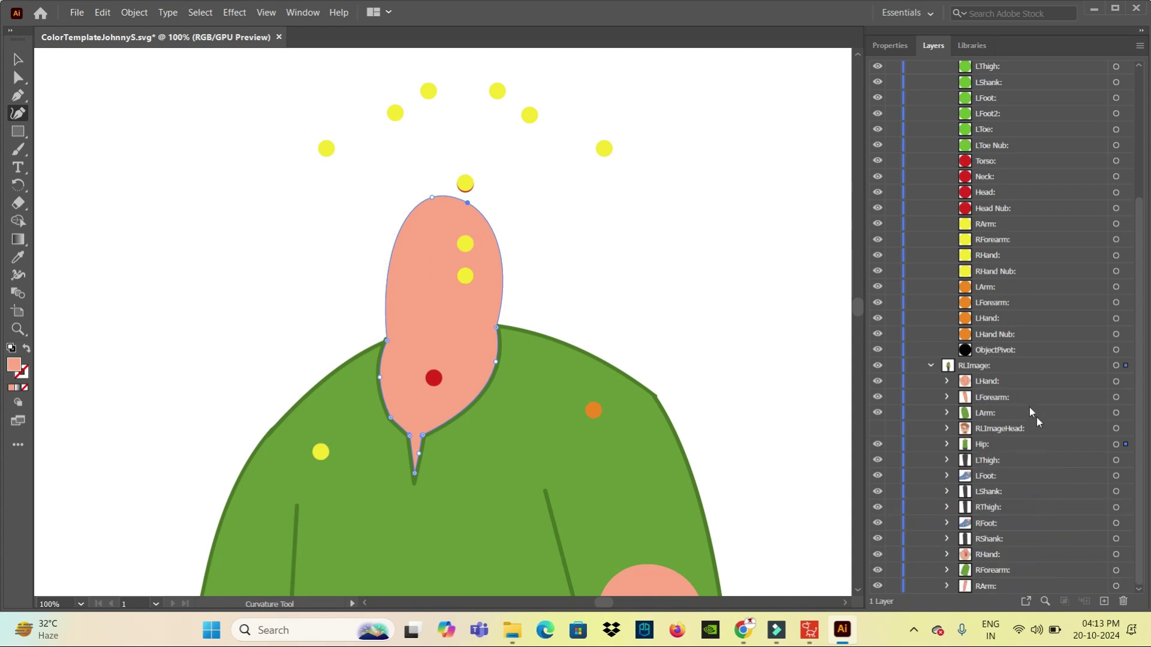
click(806, 595)
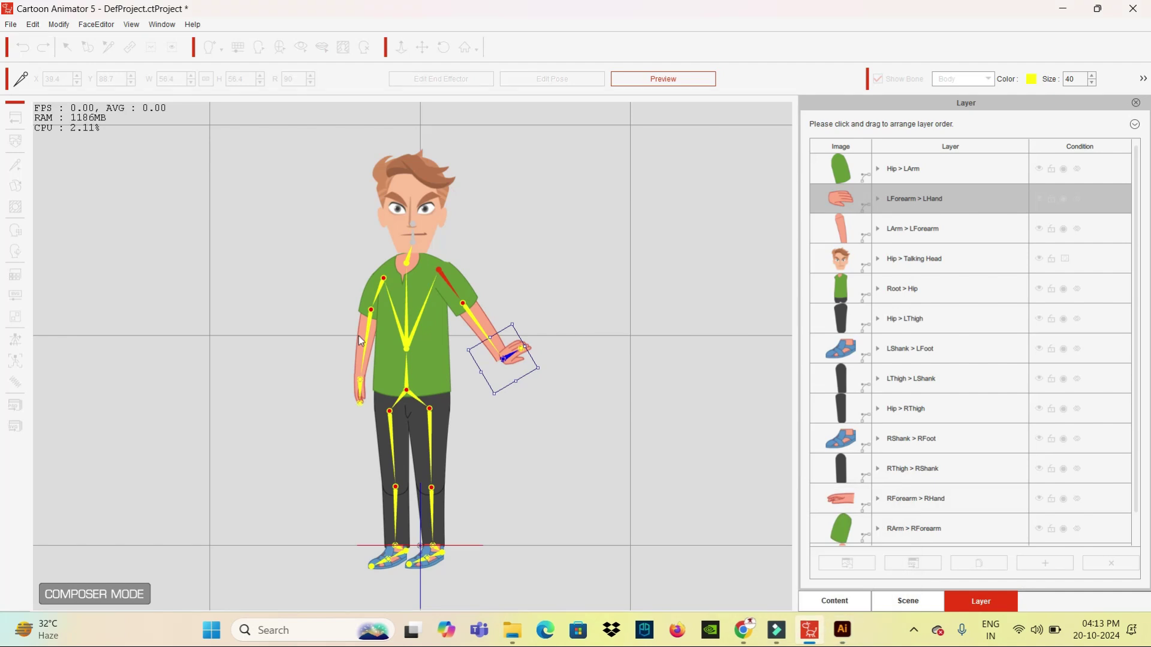
click(1063, 9)
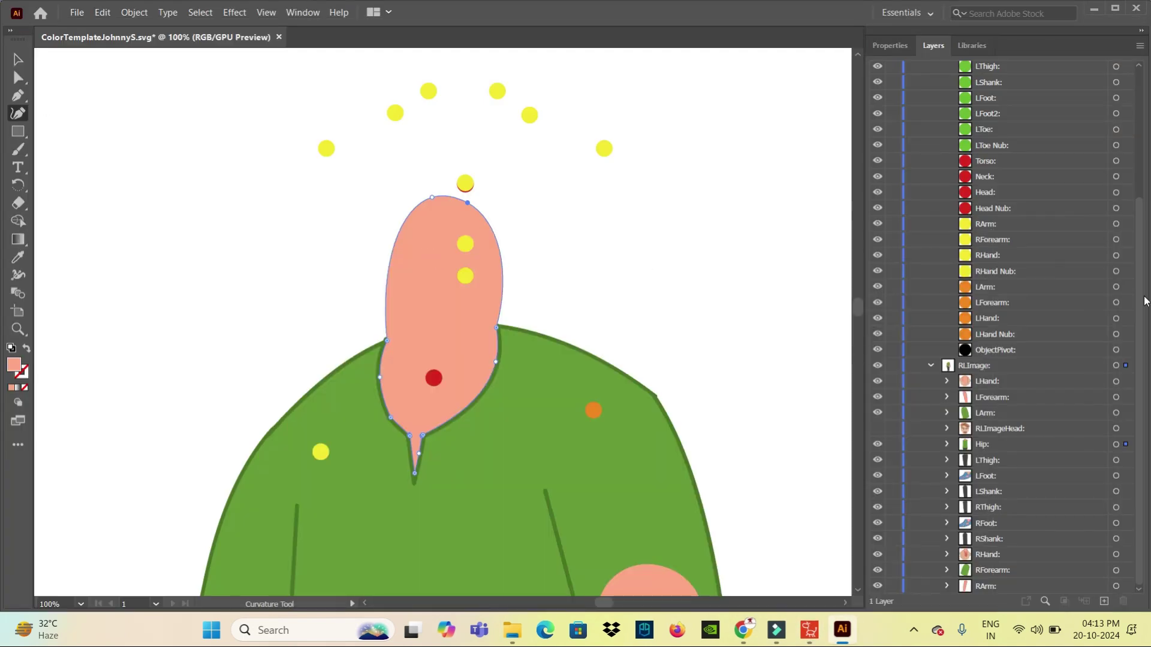
Zoom out, collapse RLBoneHuman, and make the RLImageHead layer visible again
key(ctrl+minus)
key(ctrl+minus)
key(ctrl+minus)
key(ctrl+minus)
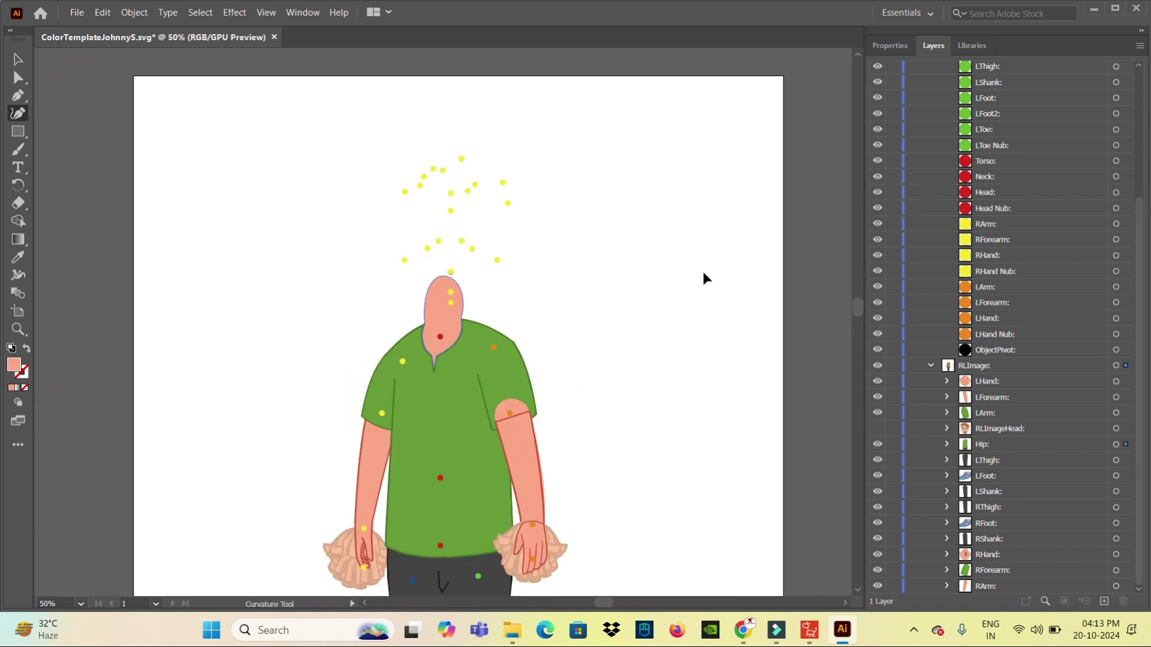
scroll(590, 360, down, 3)
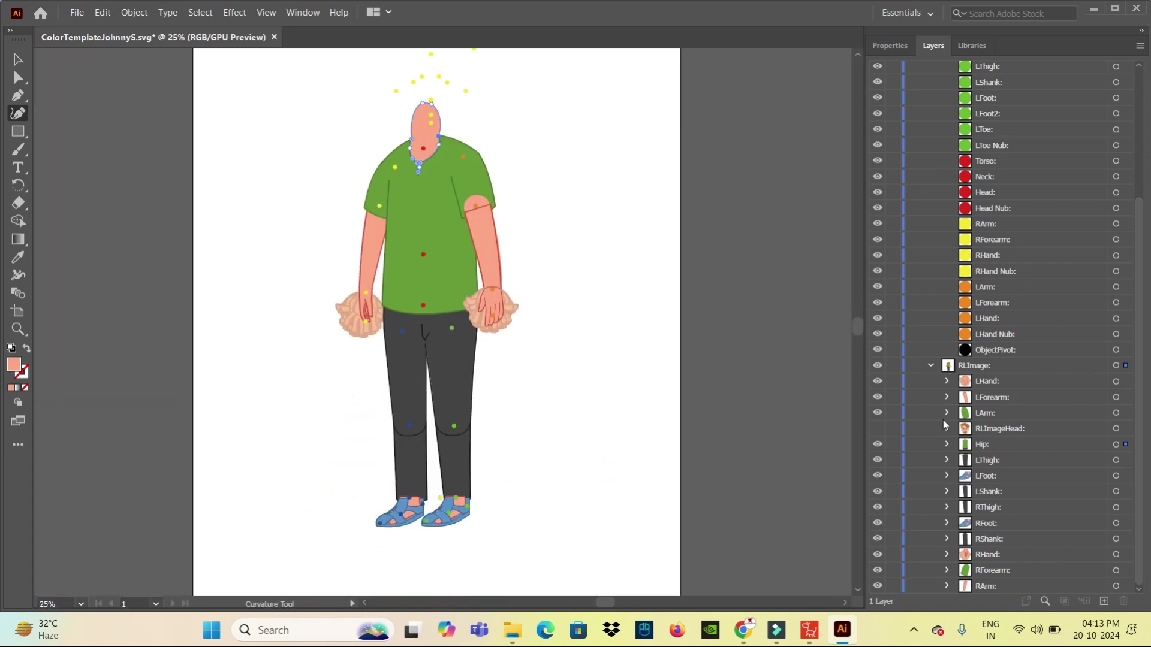
scroll(995, 240, up, 5)
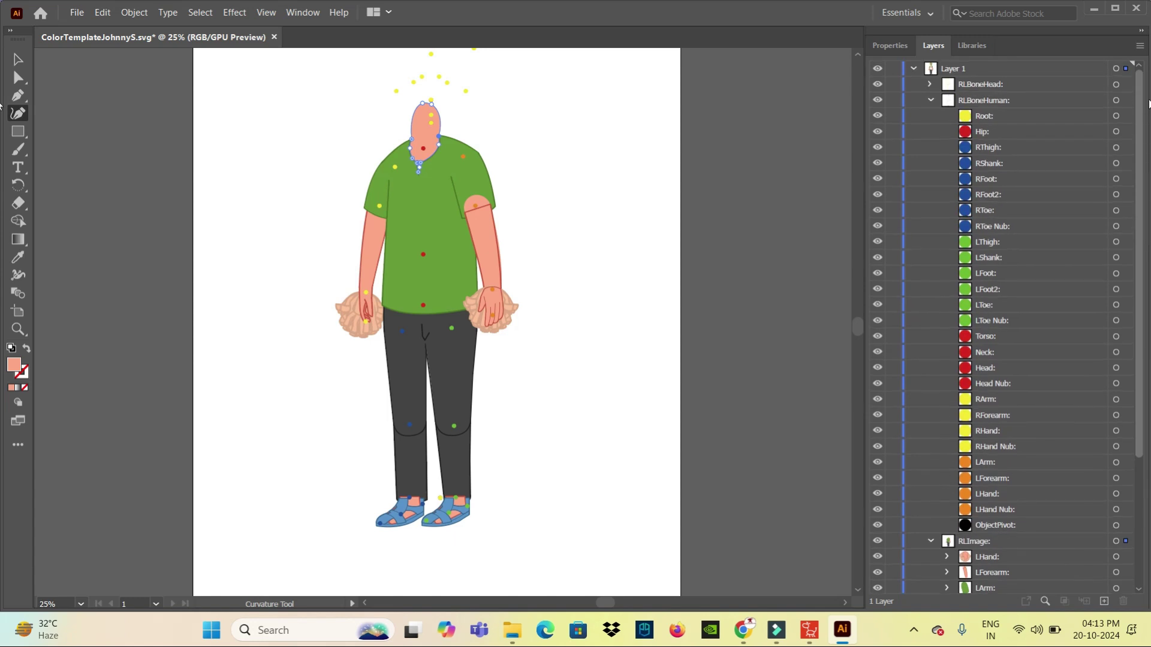
click(929, 101)
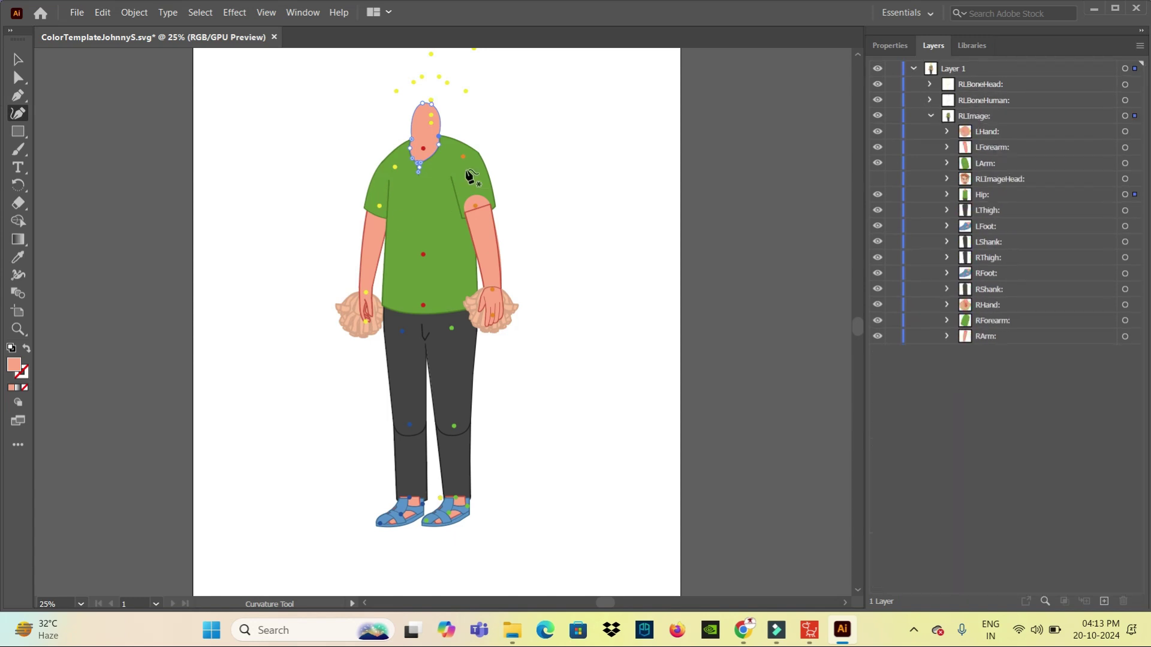
click(877, 179)
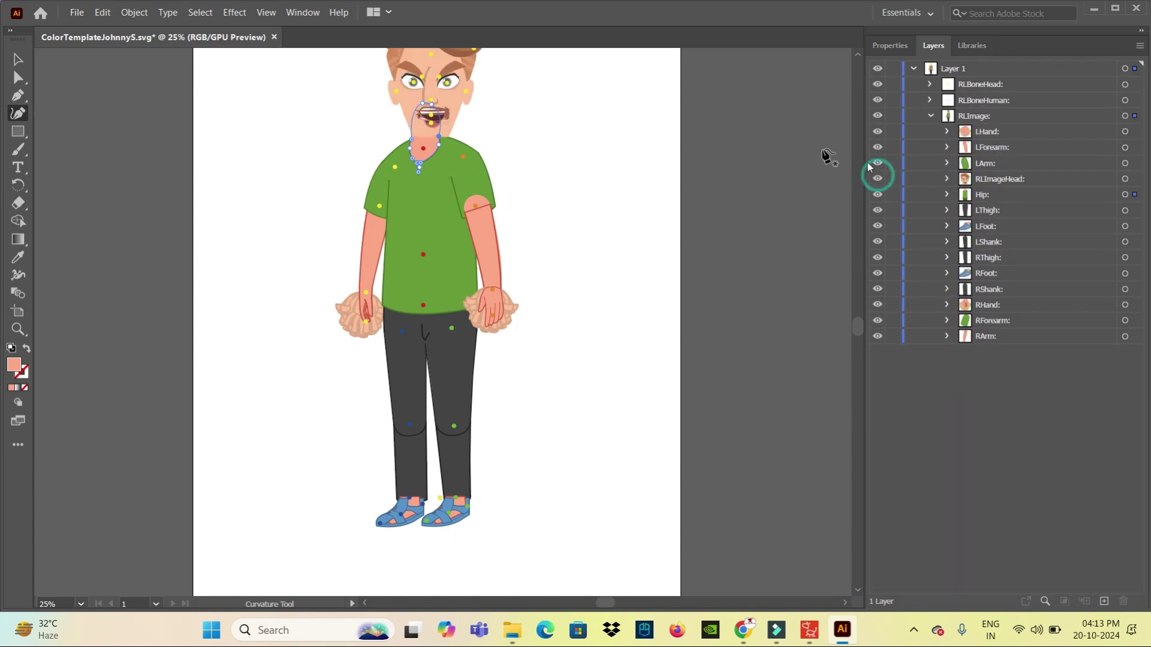
Inspect the LEye Center expression sprites, then collapse the RLImage group
scroll(618, 186, up, 1)
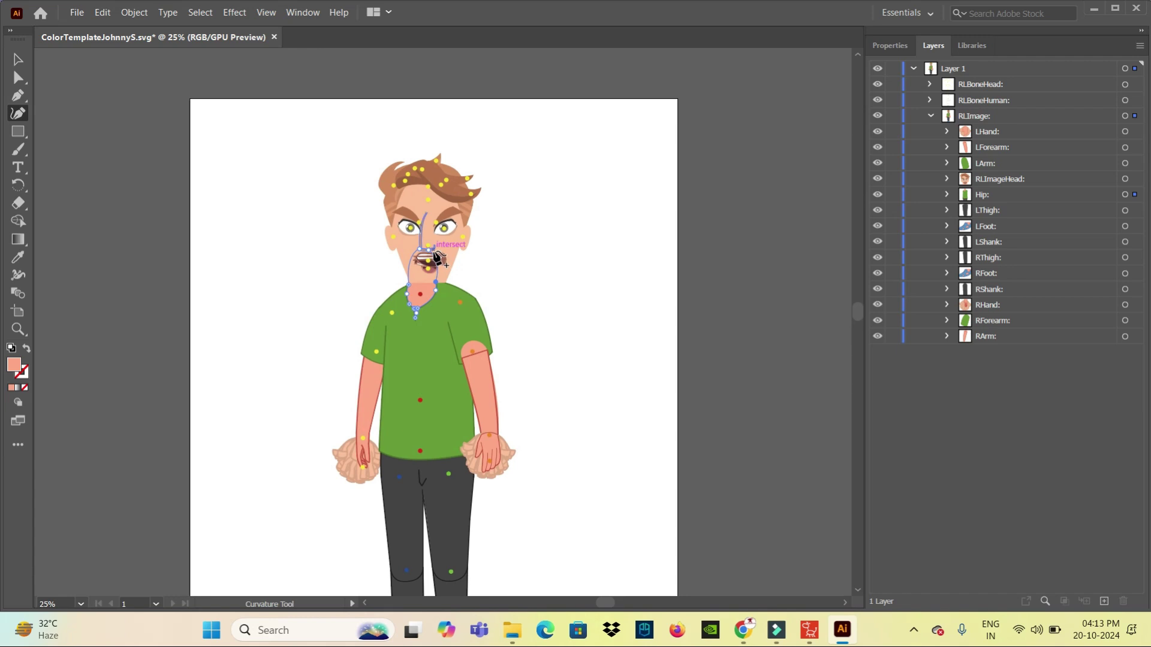
click(947, 179)
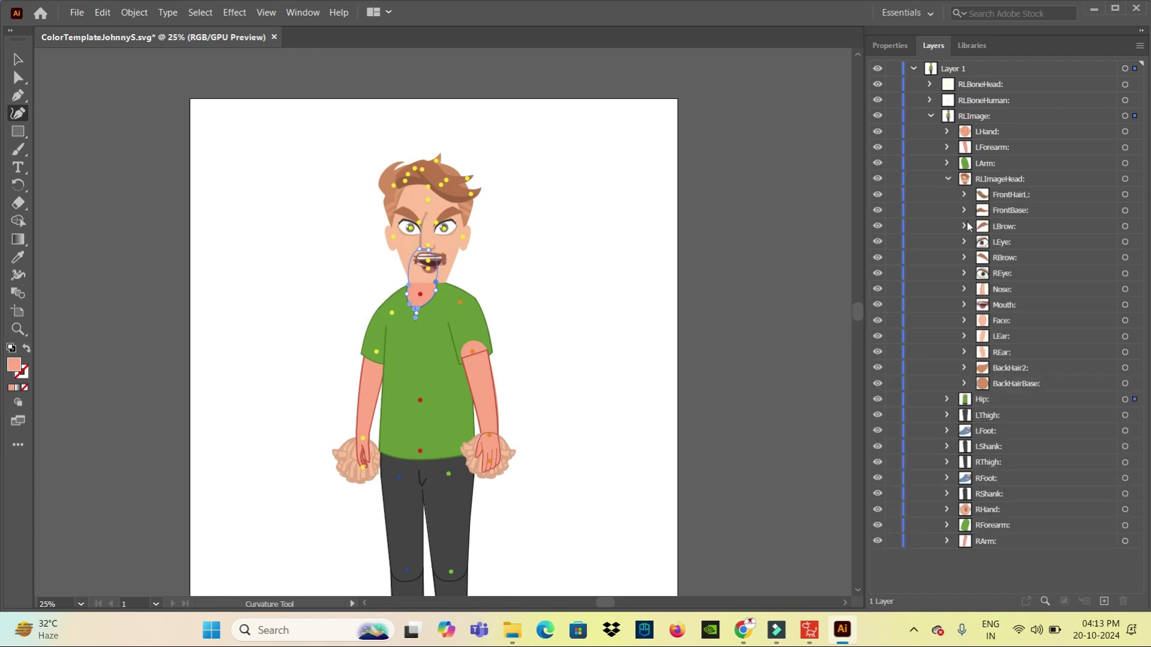
click(964, 242)
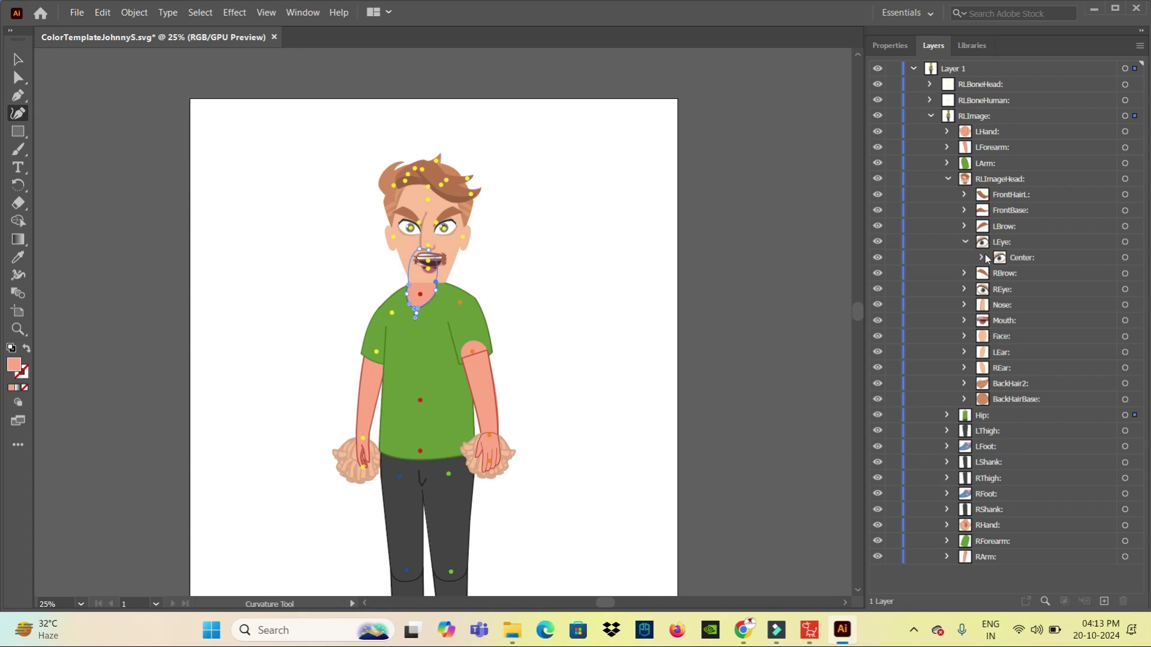
click(982, 258)
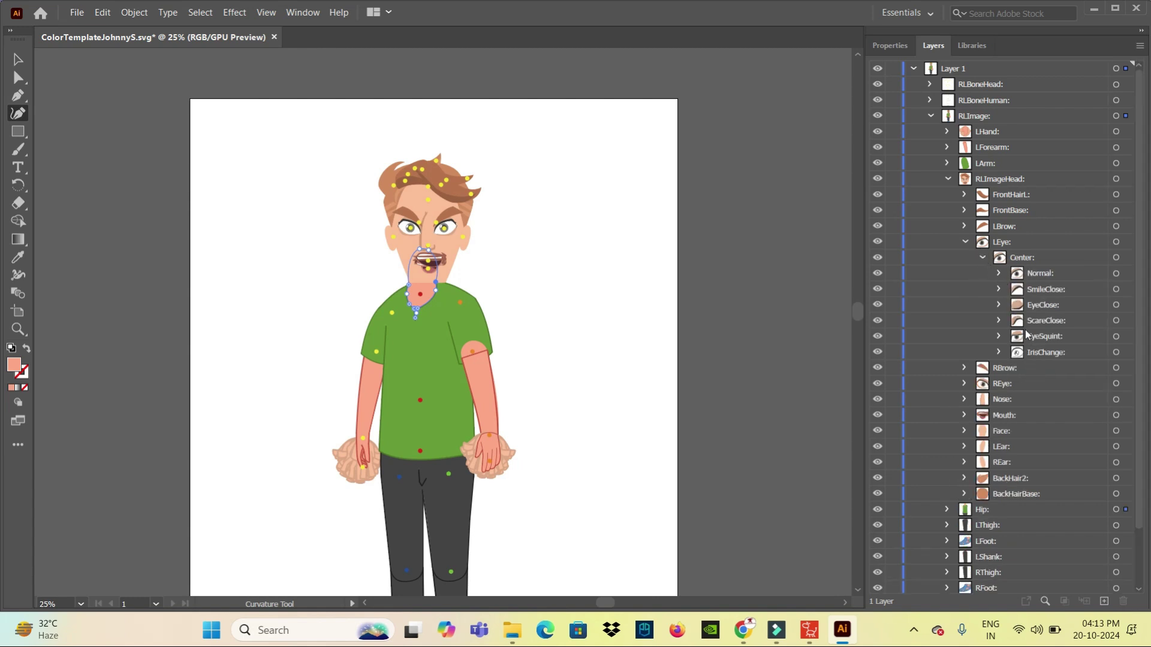
click(964, 242)
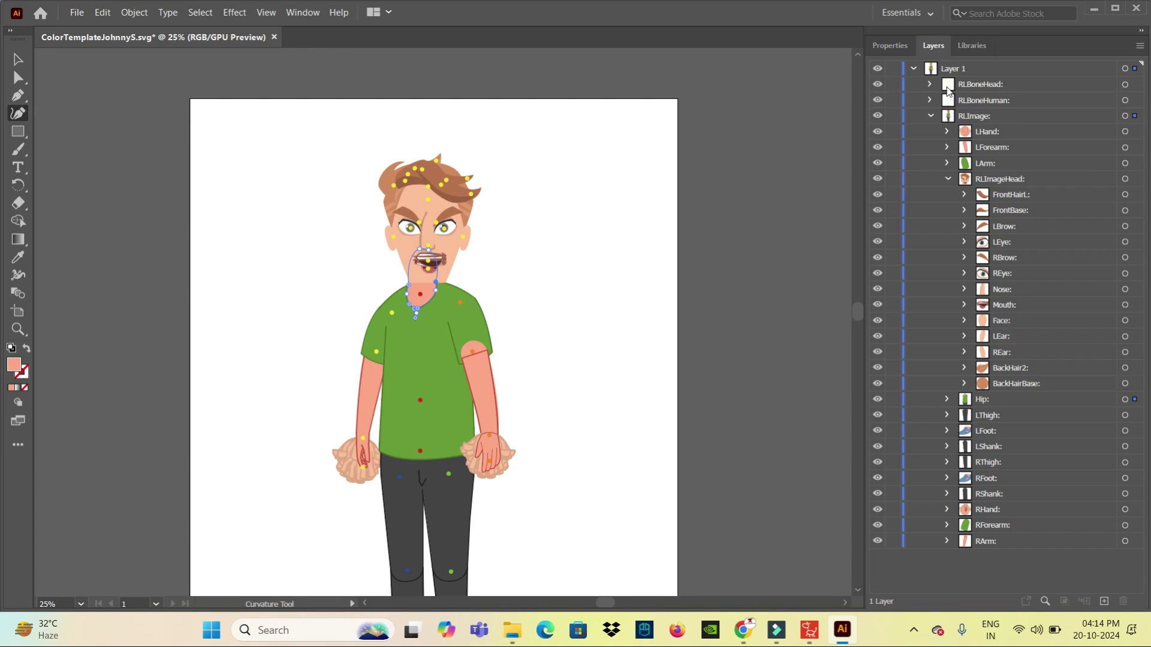
click(930, 117)
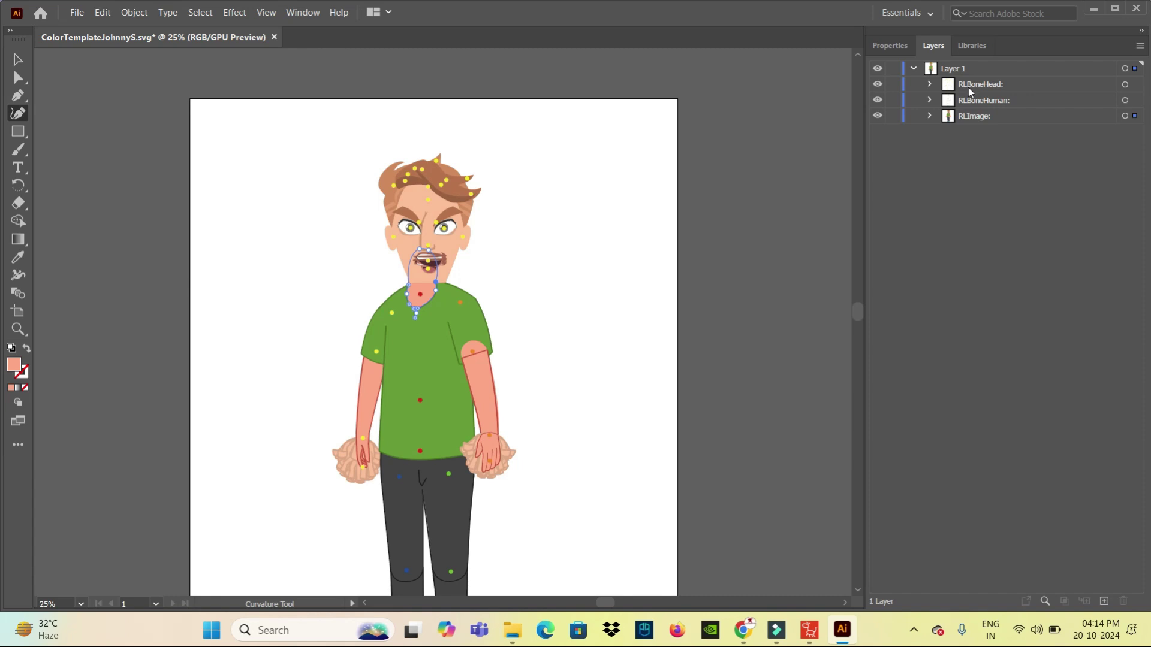
click(76, 13)
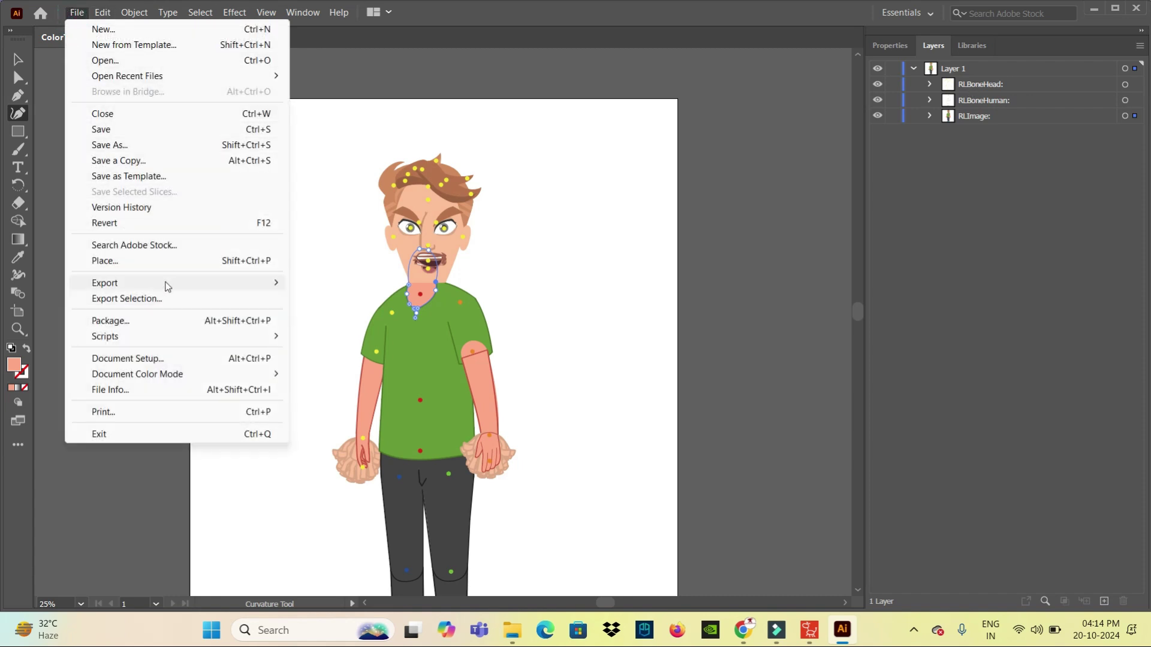
Open the copy-1 SVG in Illustrator as a second document from the Export As dialog
mouse_move(104, 282)
click(344, 301)
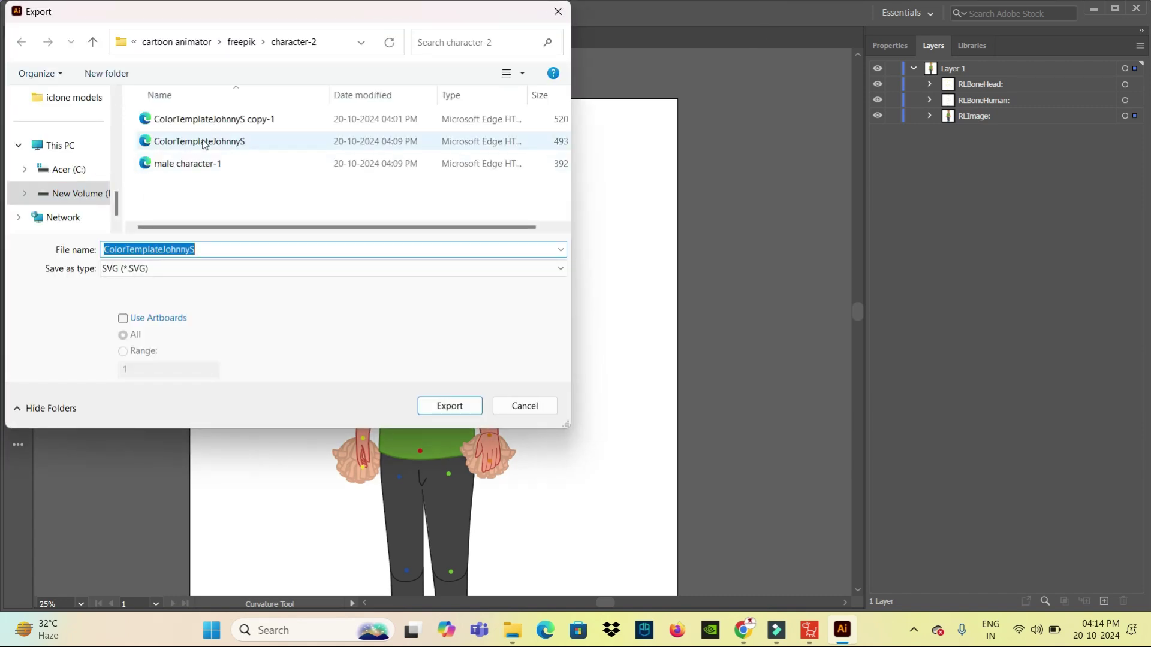
click(234, 122)
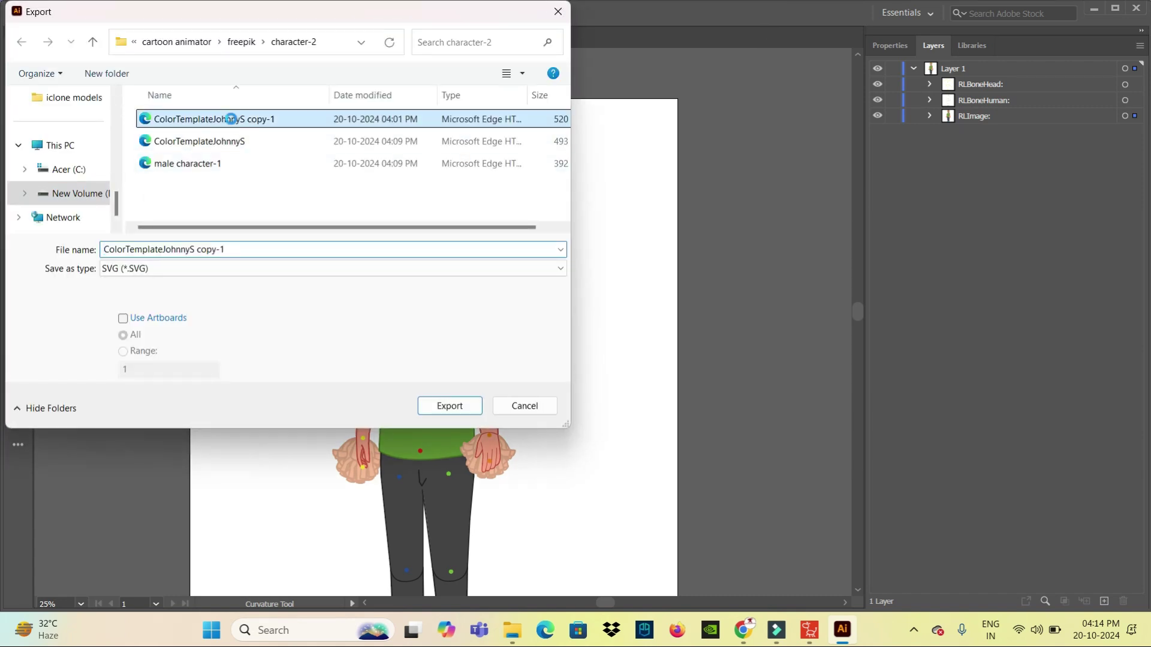
right_click(230, 119)
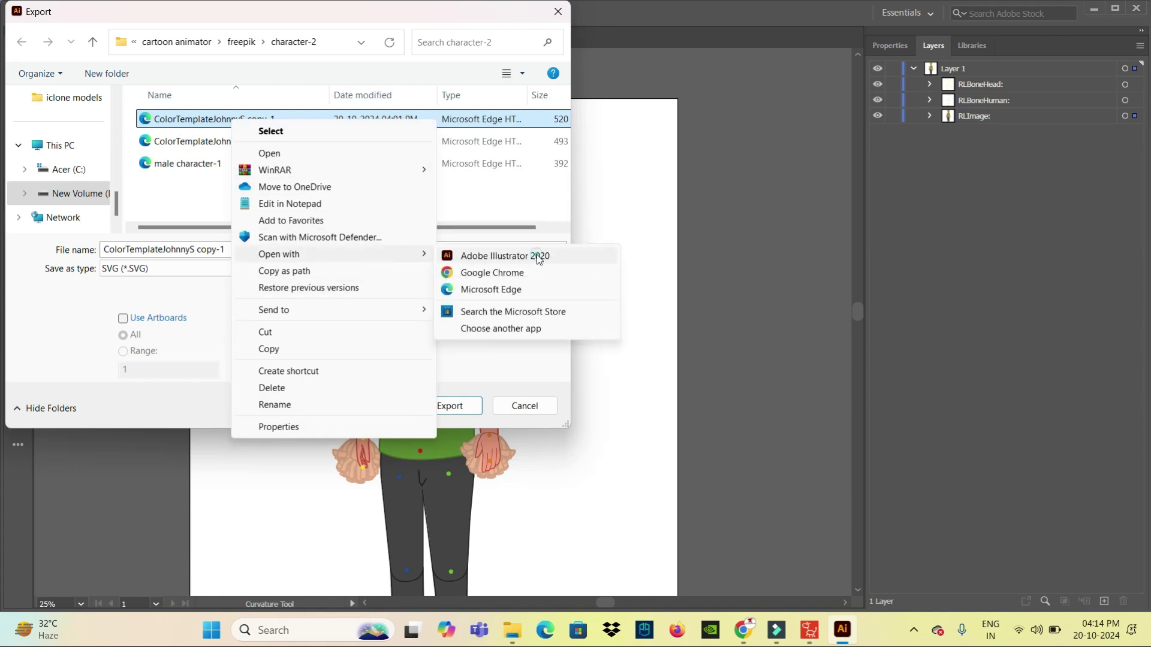
mouse_move(279, 253)
click(539, 255)
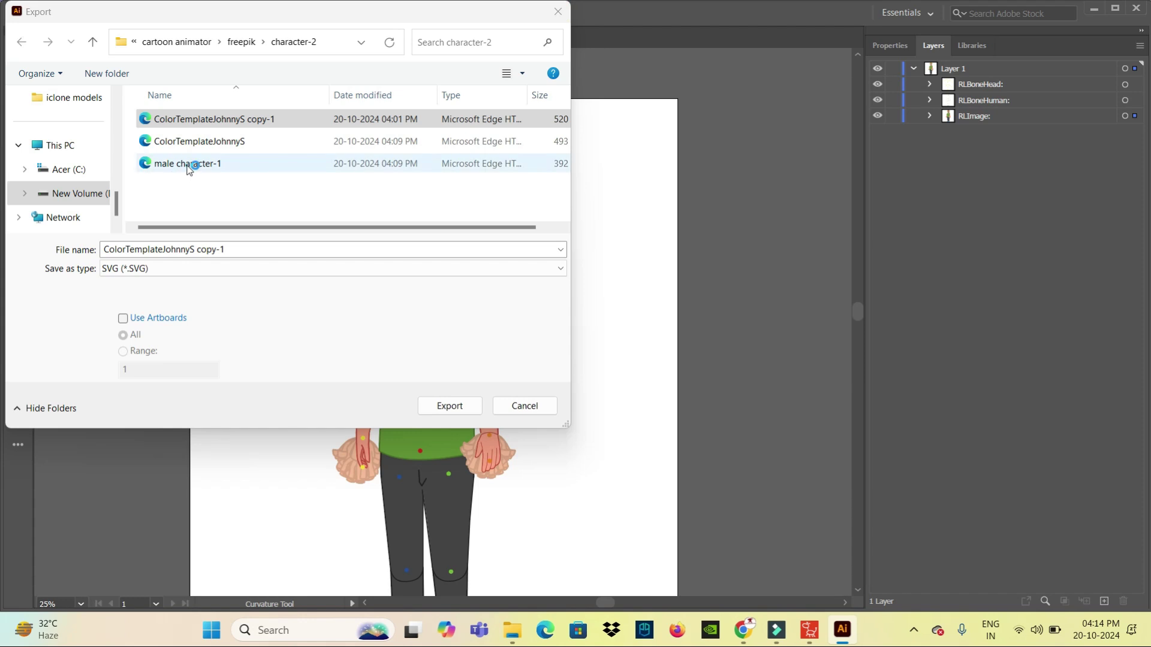
click(188, 164)
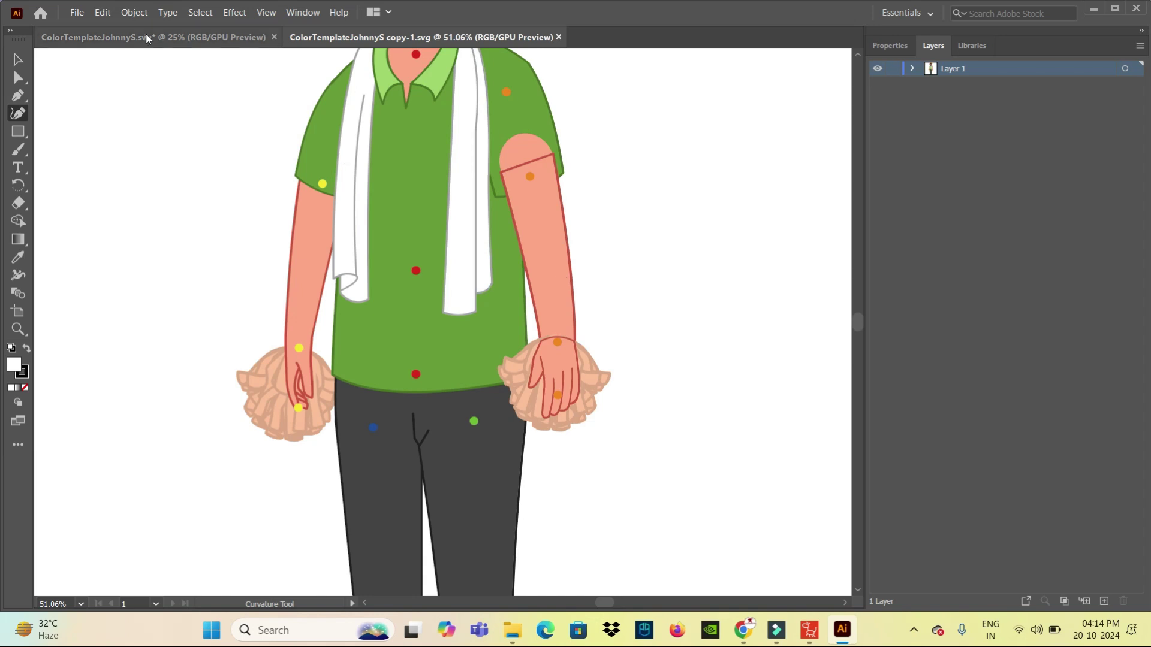
Export the original character as SVG, overwriting male character-1.svg
click(168, 37)
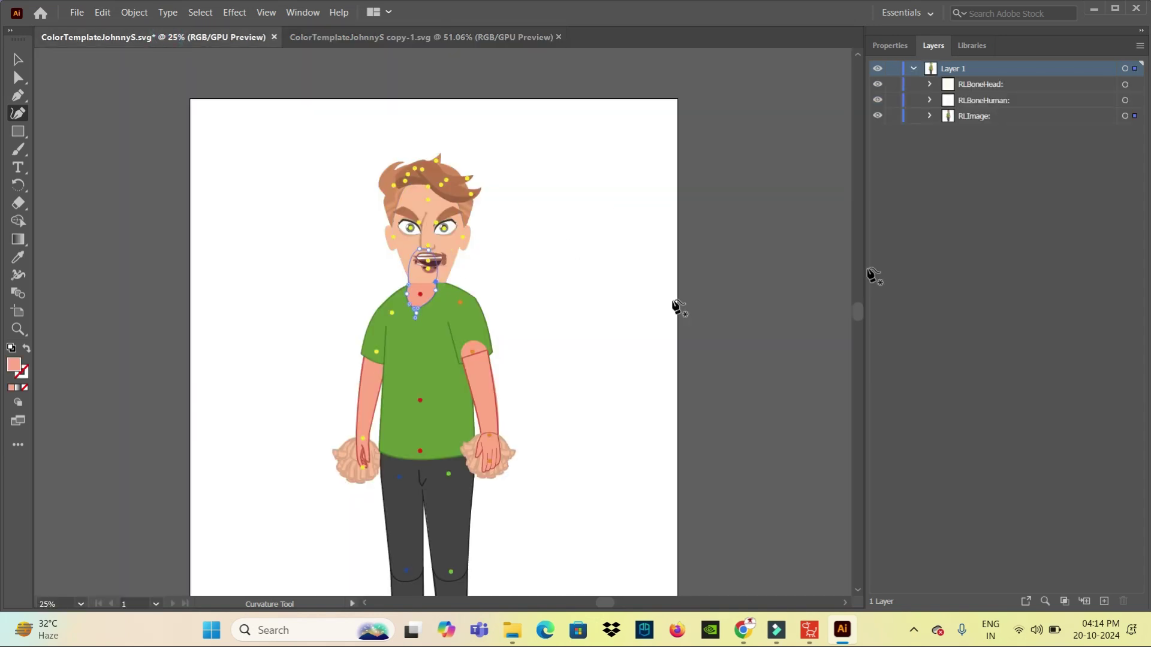
click(77, 12)
mouse_move(104, 282)
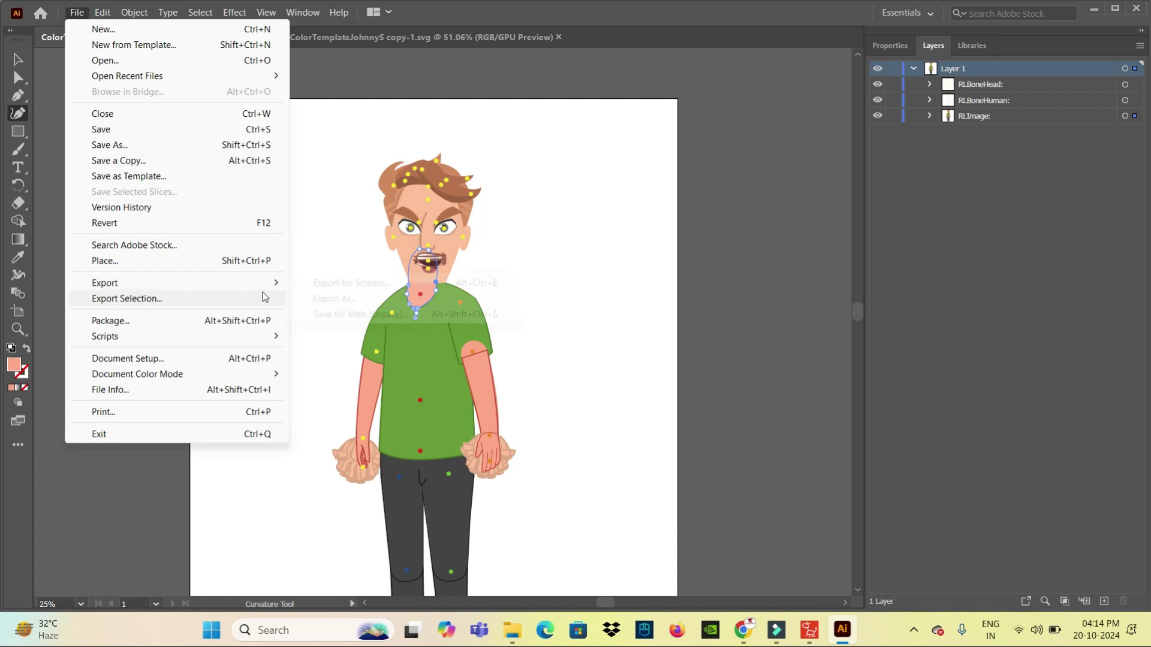
click(332, 298)
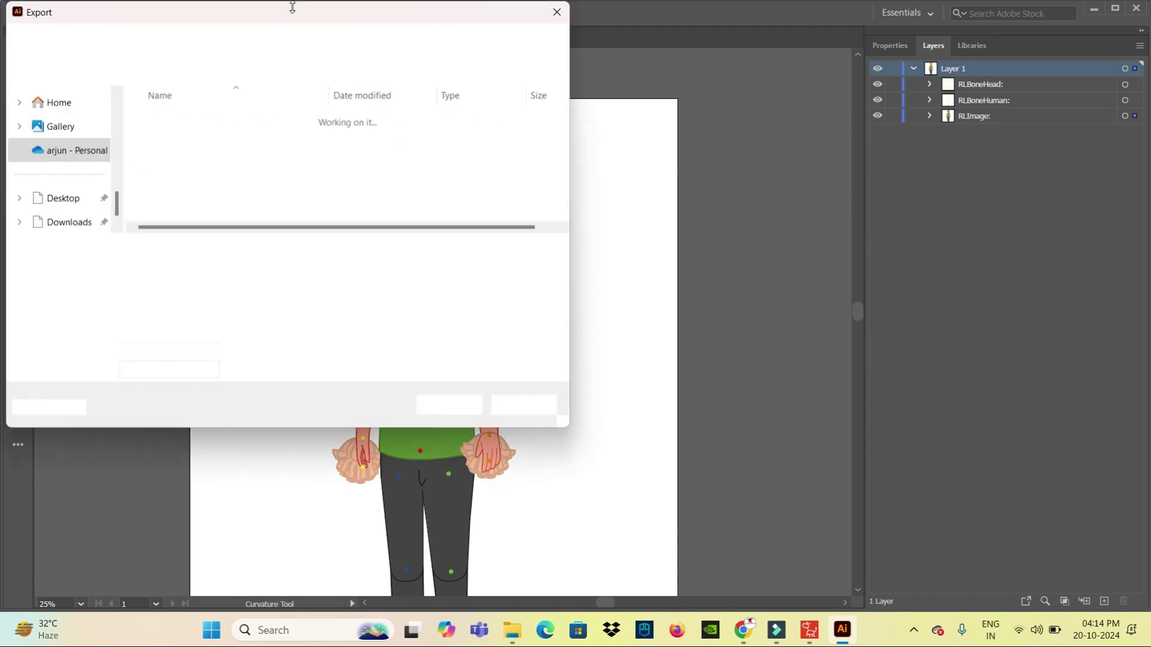
click(199, 163)
click(451, 407)
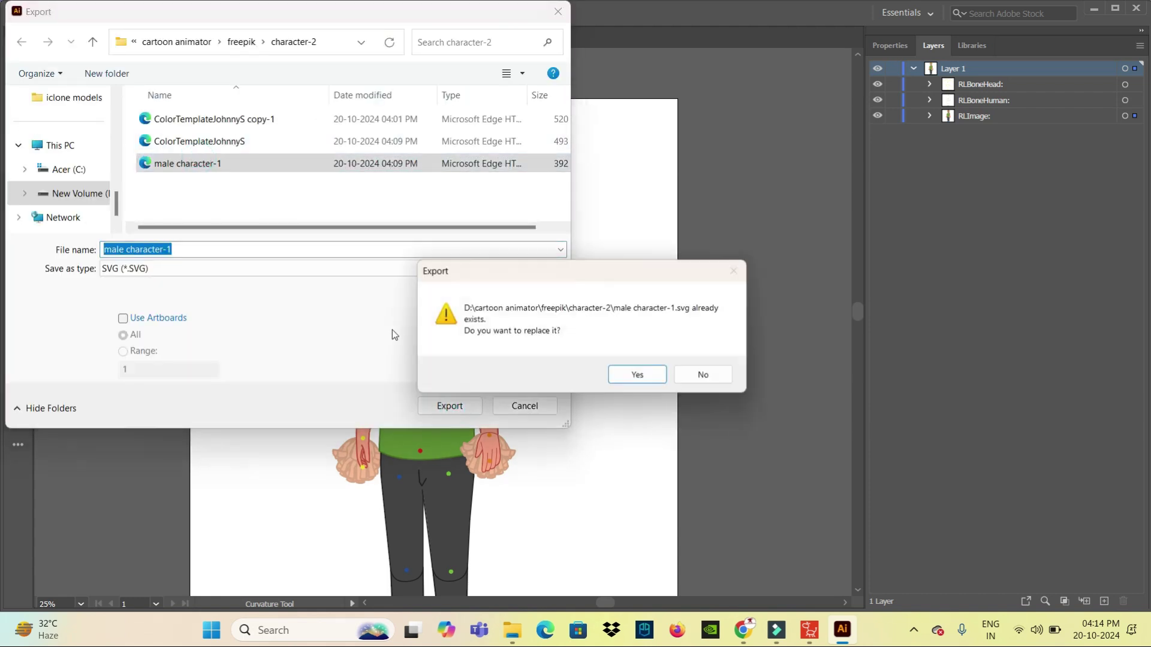
click(637, 375)
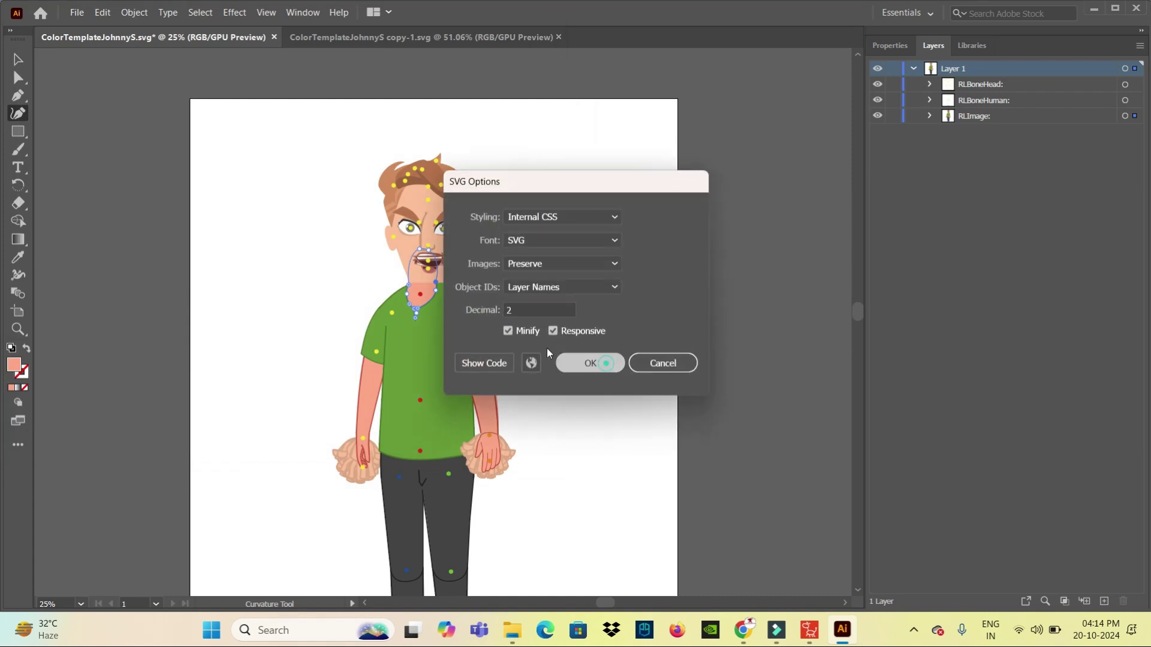
click(590, 363)
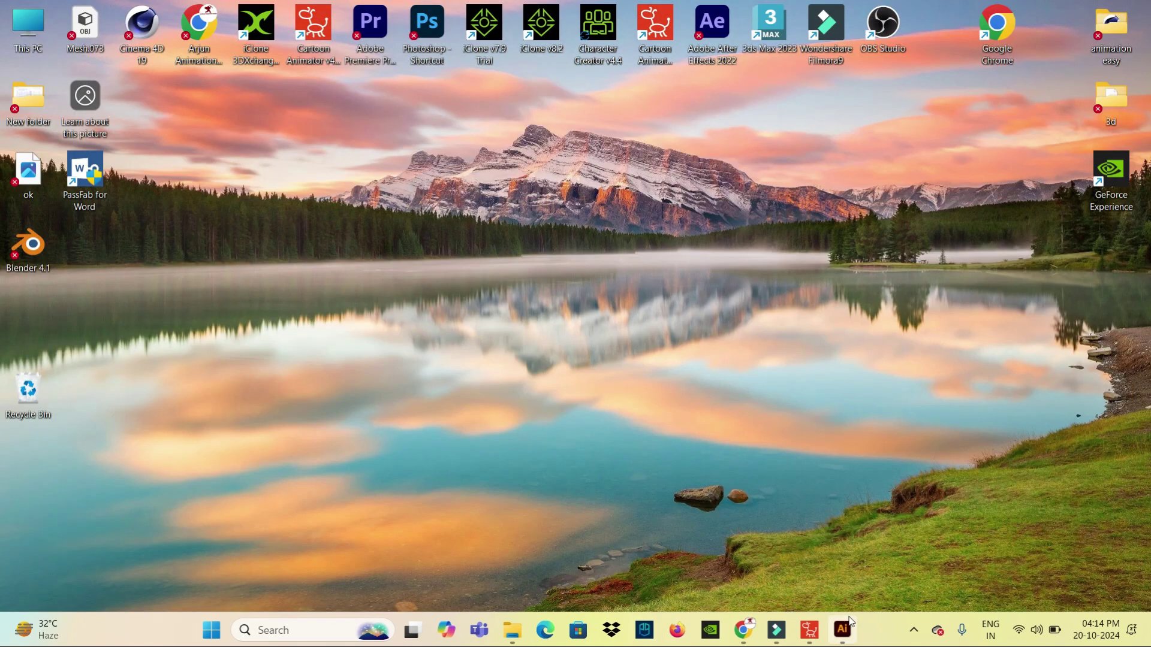
Turn off Preview and import male character-1.svg with Replace Character in Cartoon Animator
click(809, 630)
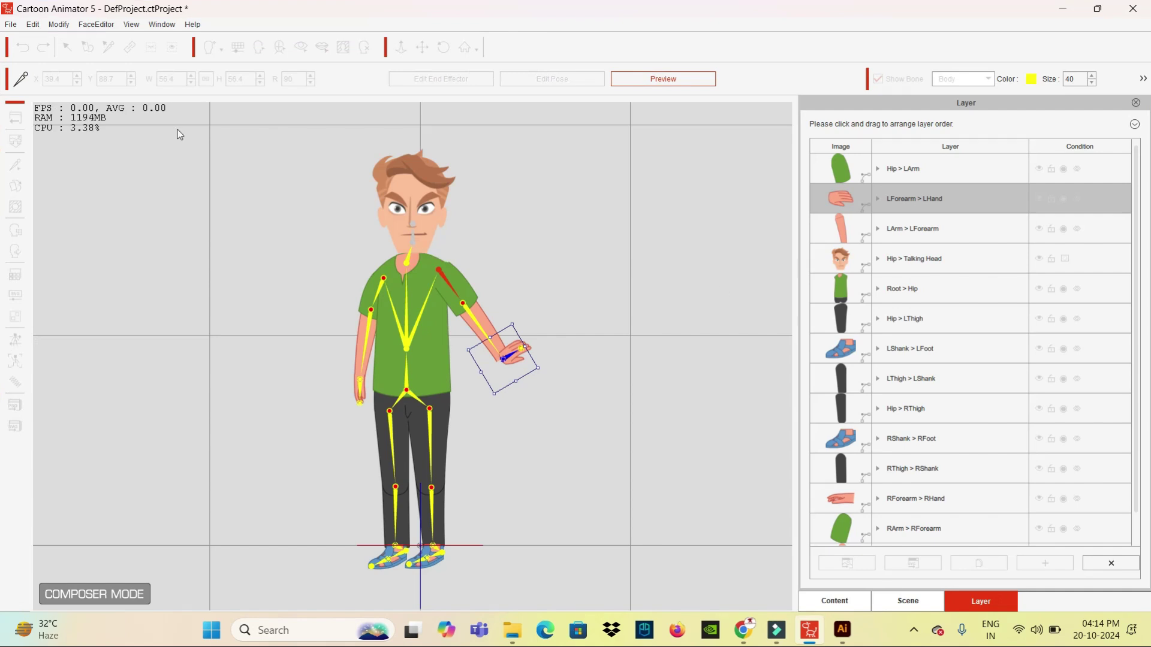
click(629, 79)
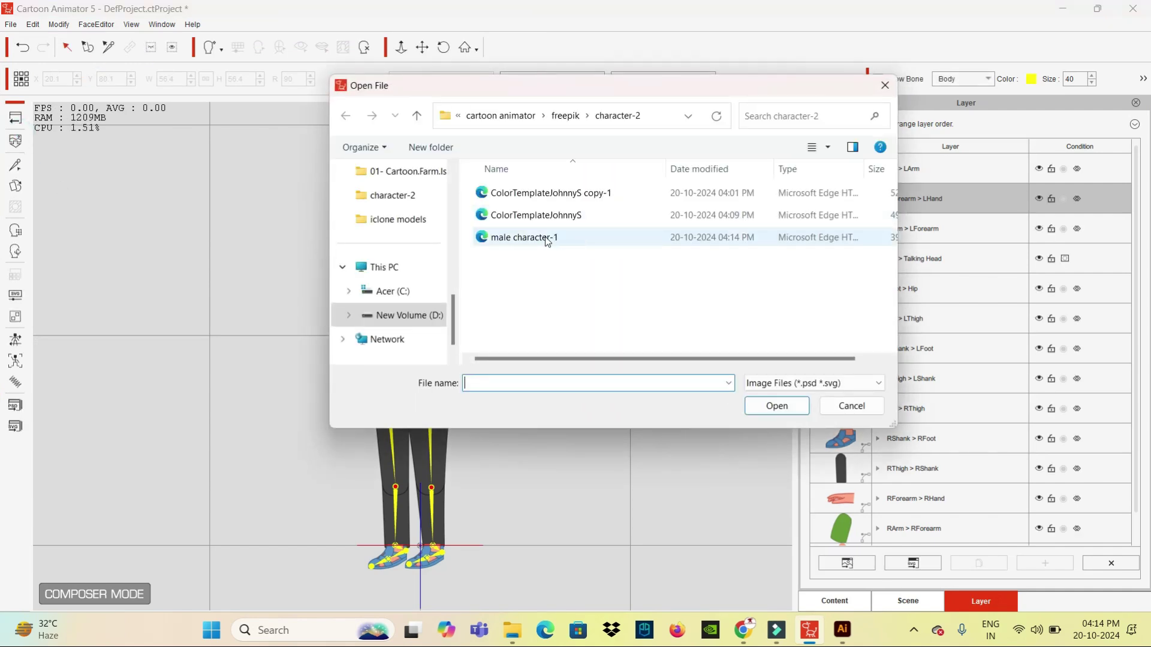
click(542, 237)
click(777, 407)
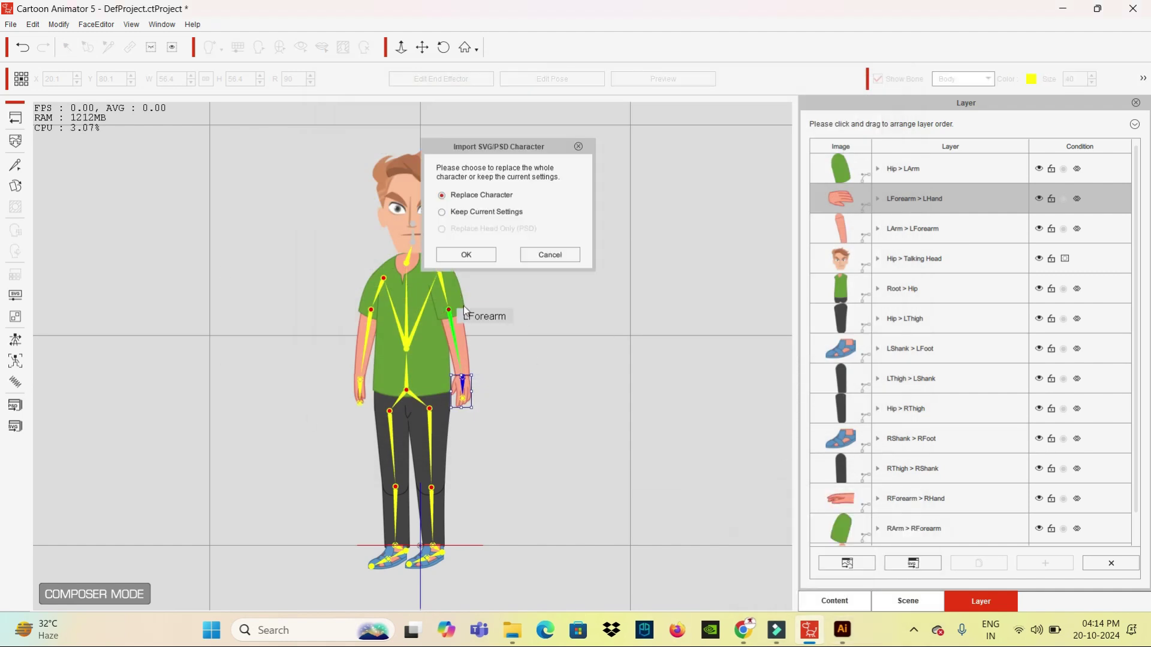
click(466, 254)
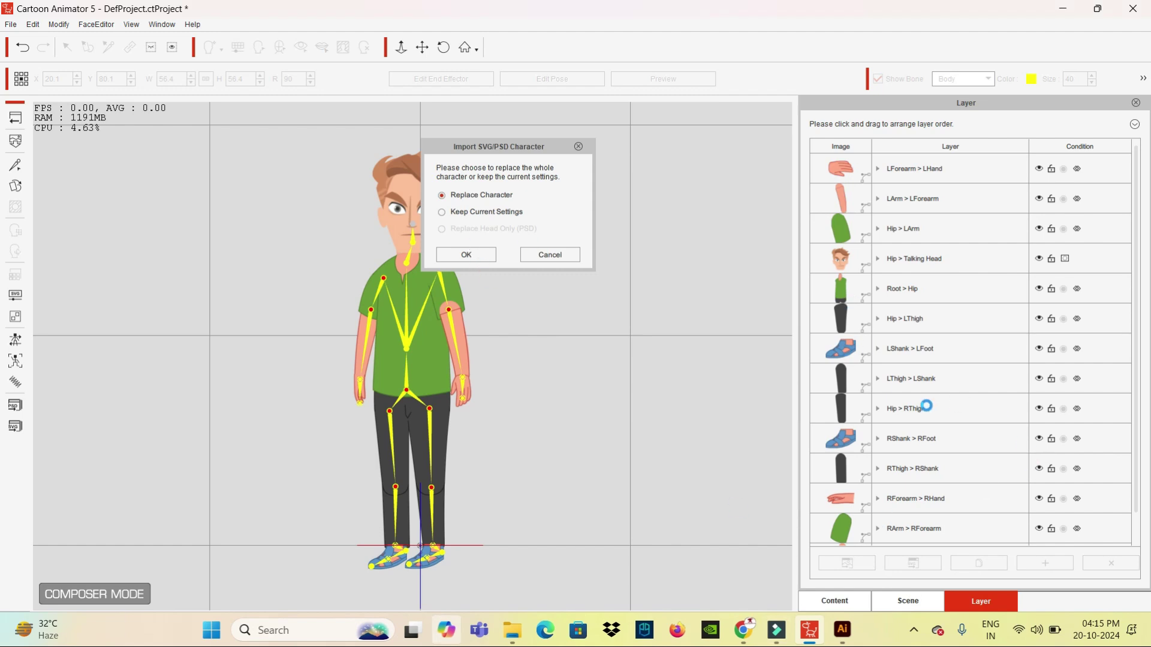
click(541, 254)
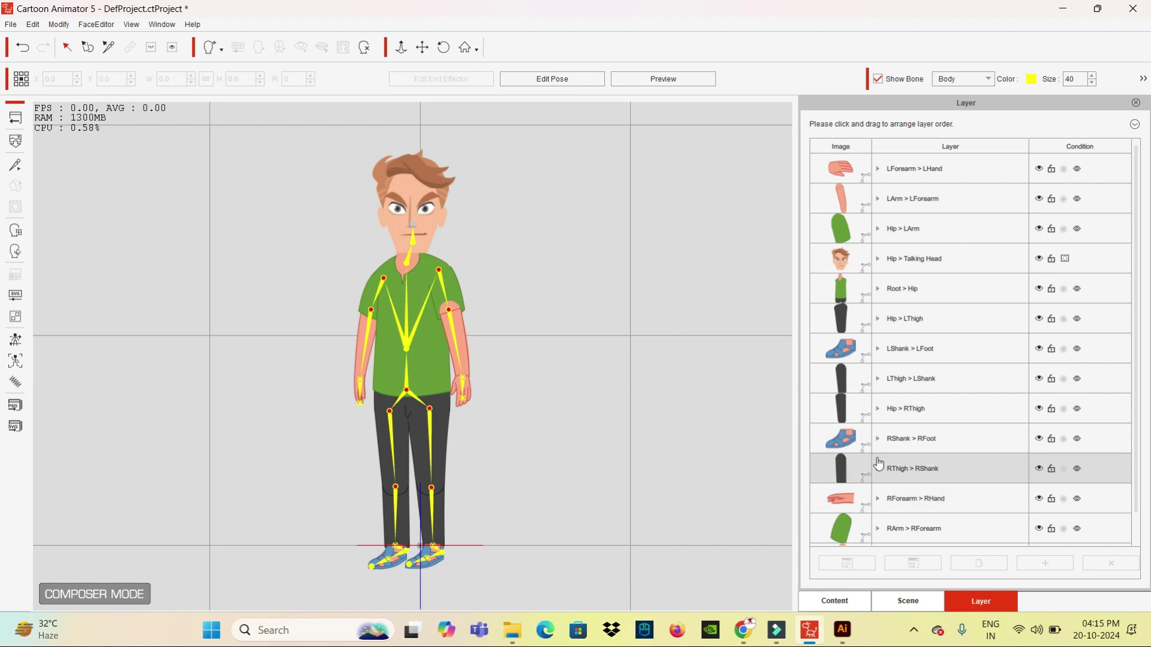
Move the Hip > RThigh layer below RThigh > RShank
click(1038, 467)
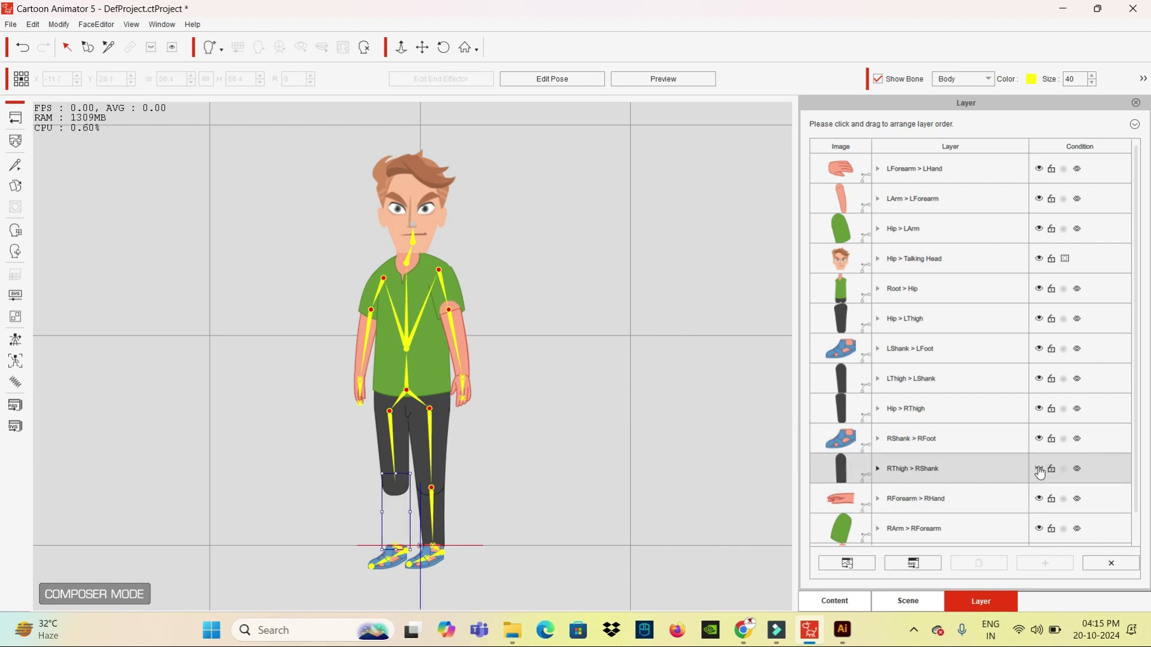
click(1038, 468)
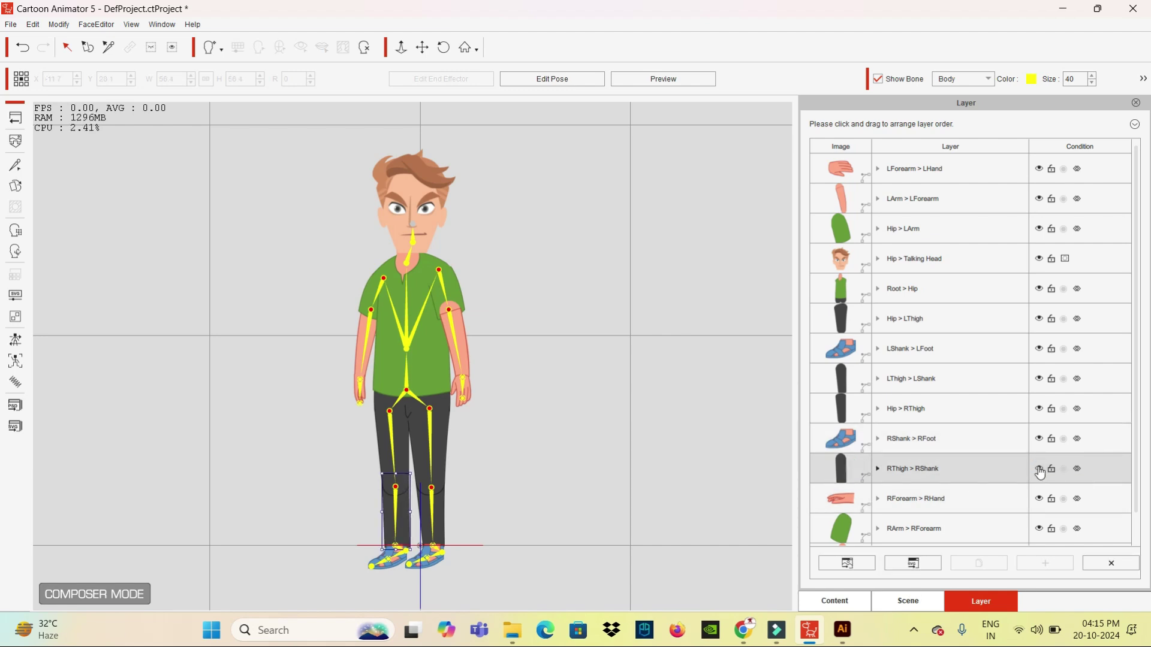
click(1040, 410)
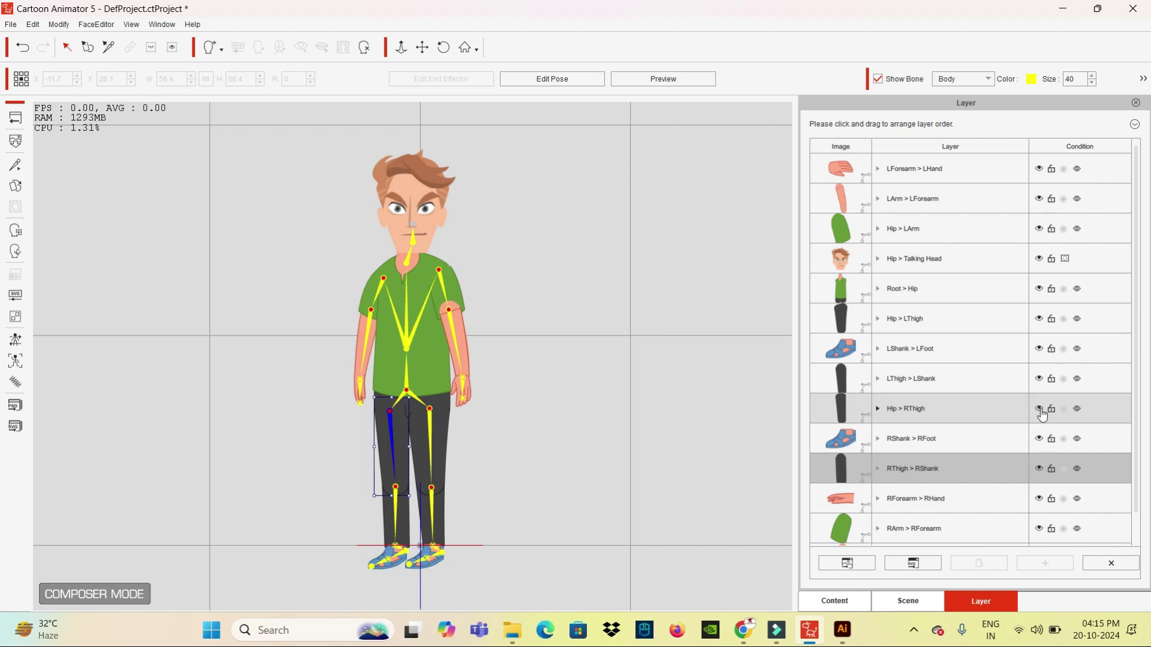
click(1039, 410)
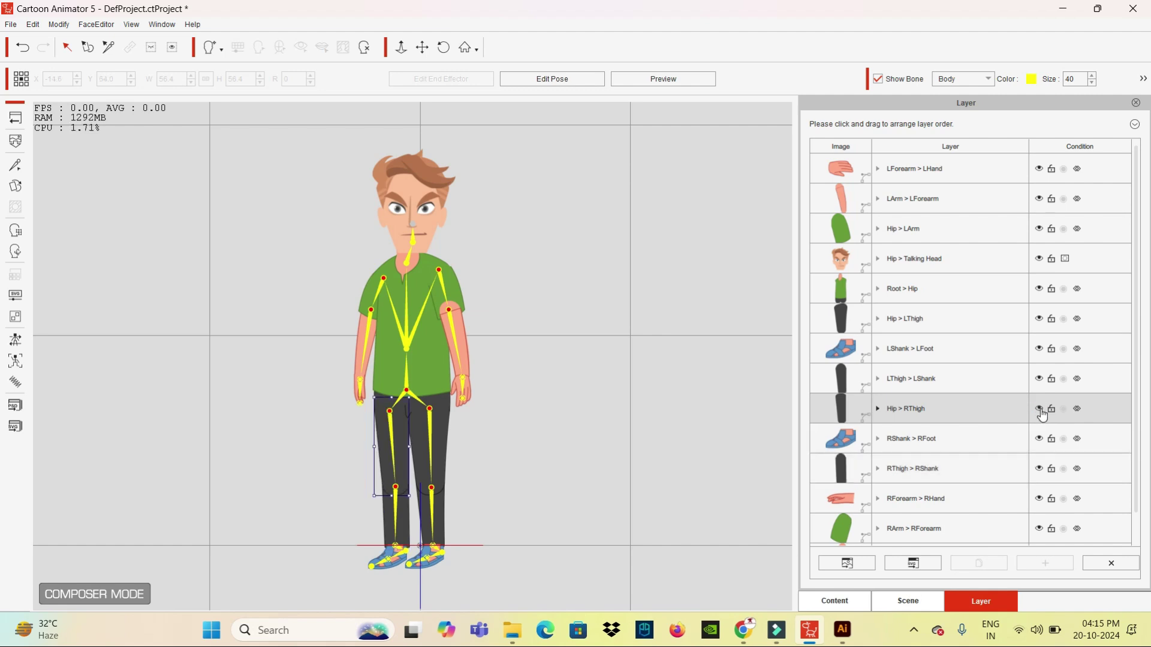
click(903, 405)
drag(905, 413, 907, 473)
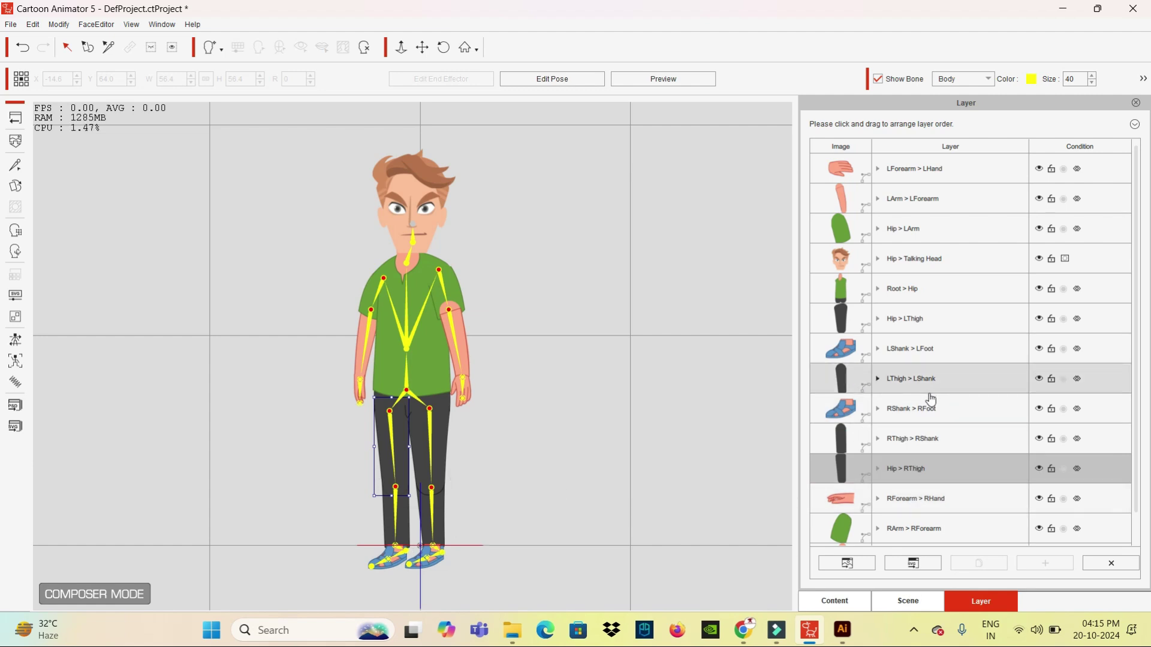
Move Hip > LThigh below LThigh > LShank and Hip > LArm to the top of the layers
click(1042, 320)
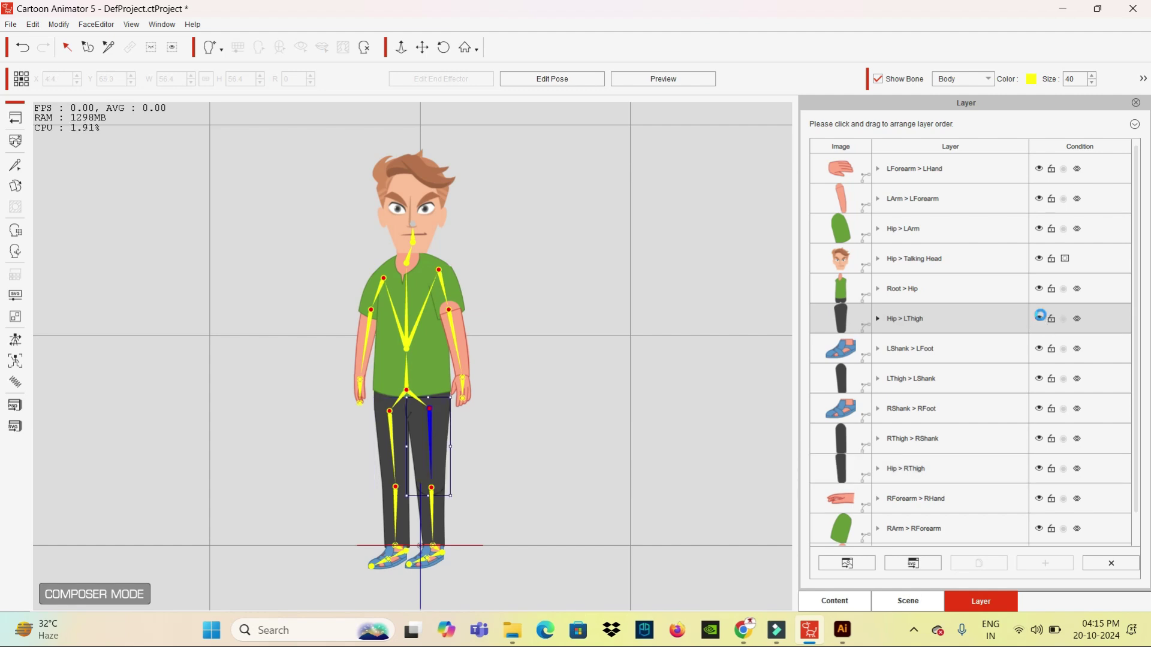
click(1040, 318)
click(1040, 318)
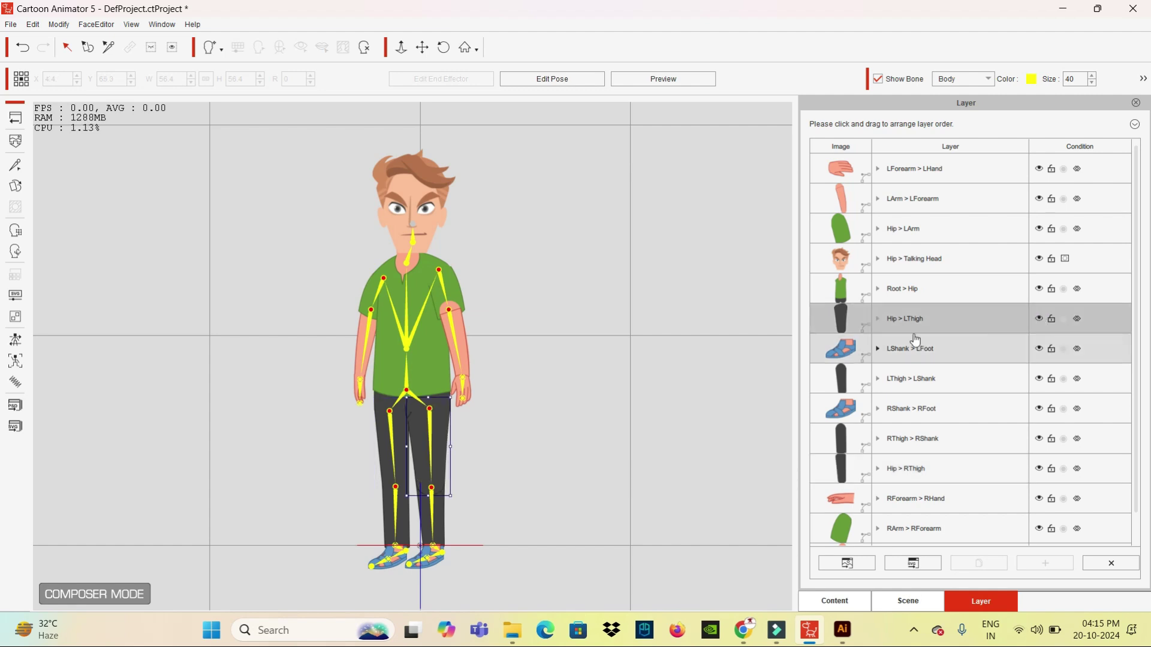
drag(902, 319, 899, 408)
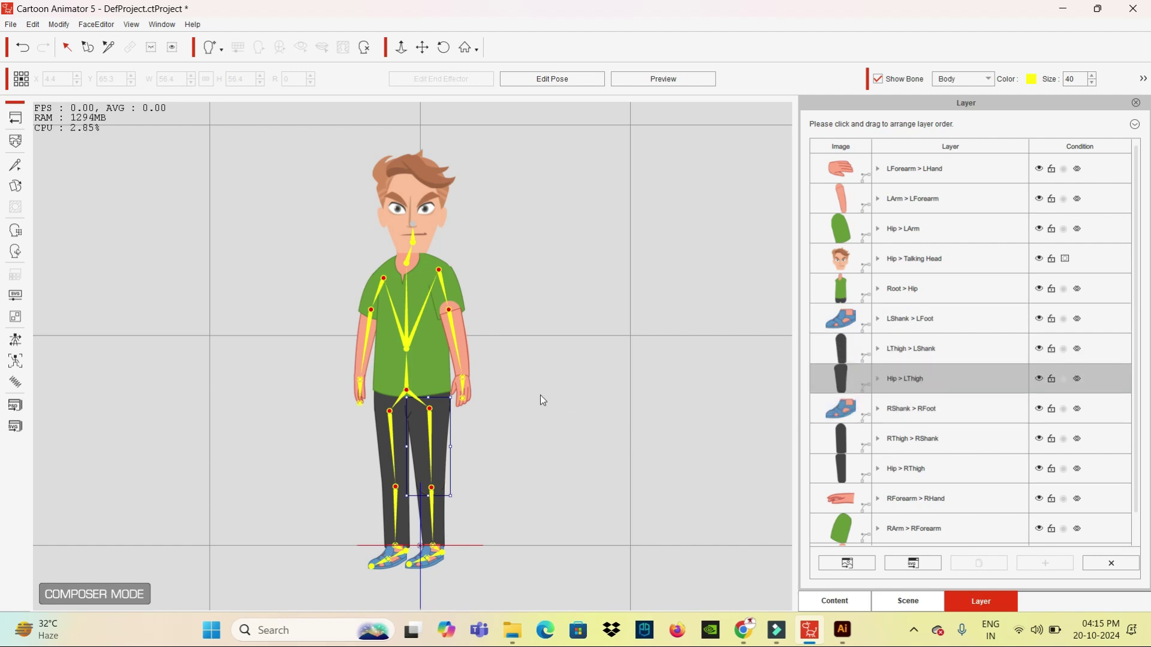
drag(917, 229, 905, 159)
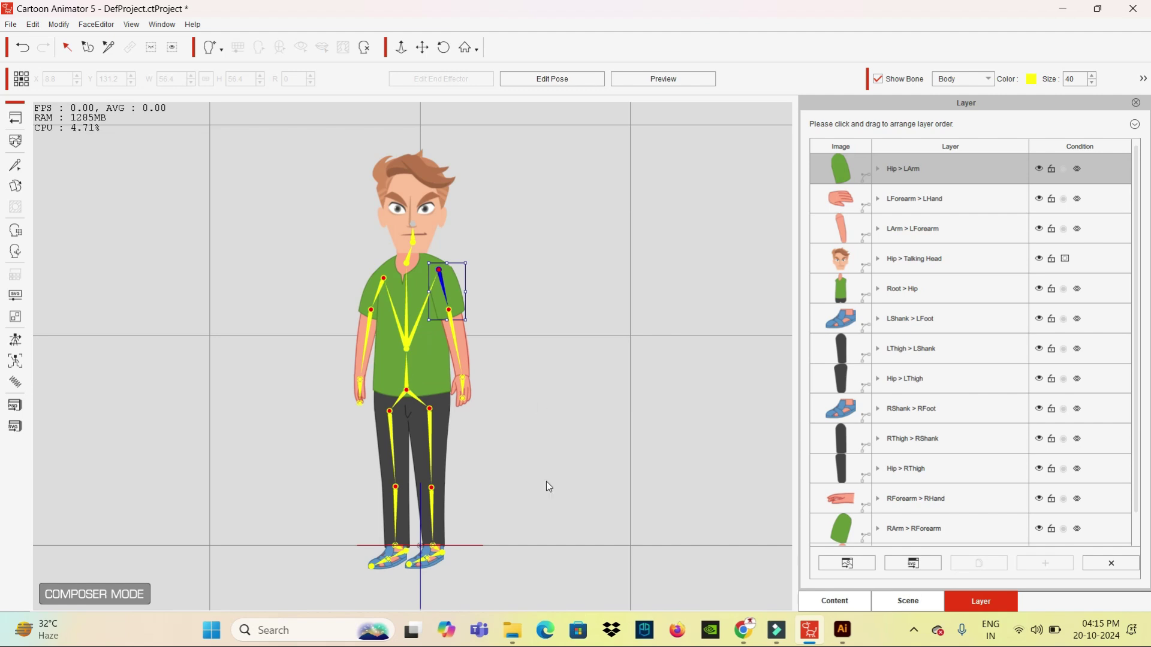
click(842, 630)
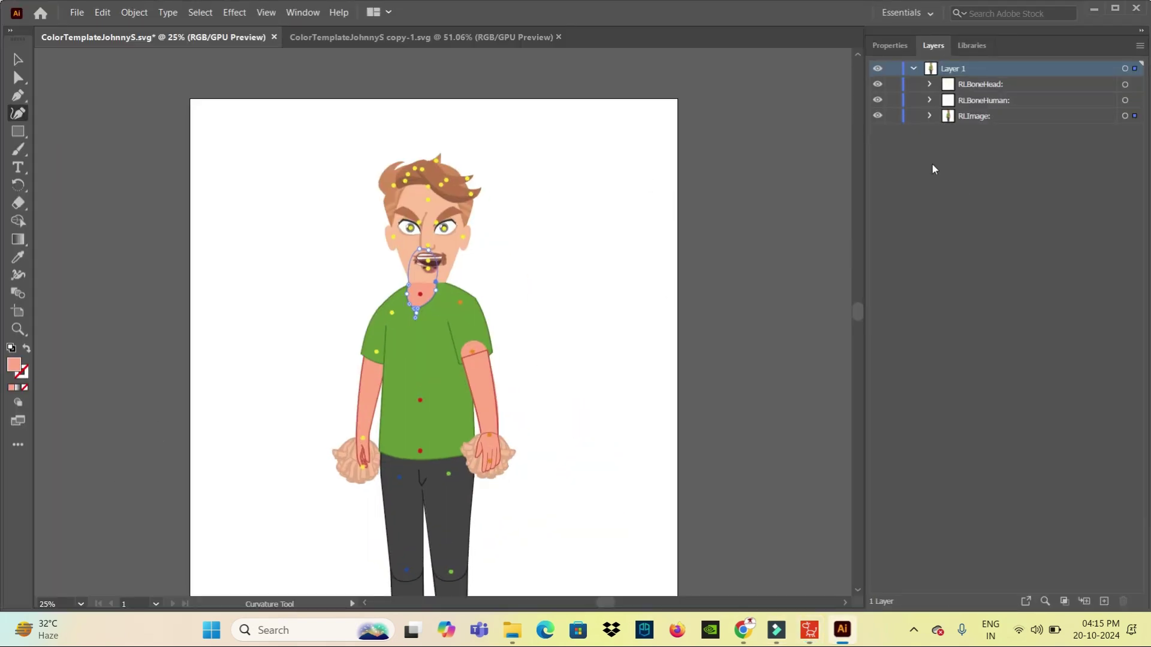
Hide RLImage and RLBoneHuman in the original template, then go to the copy-1 document
click(878, 116)
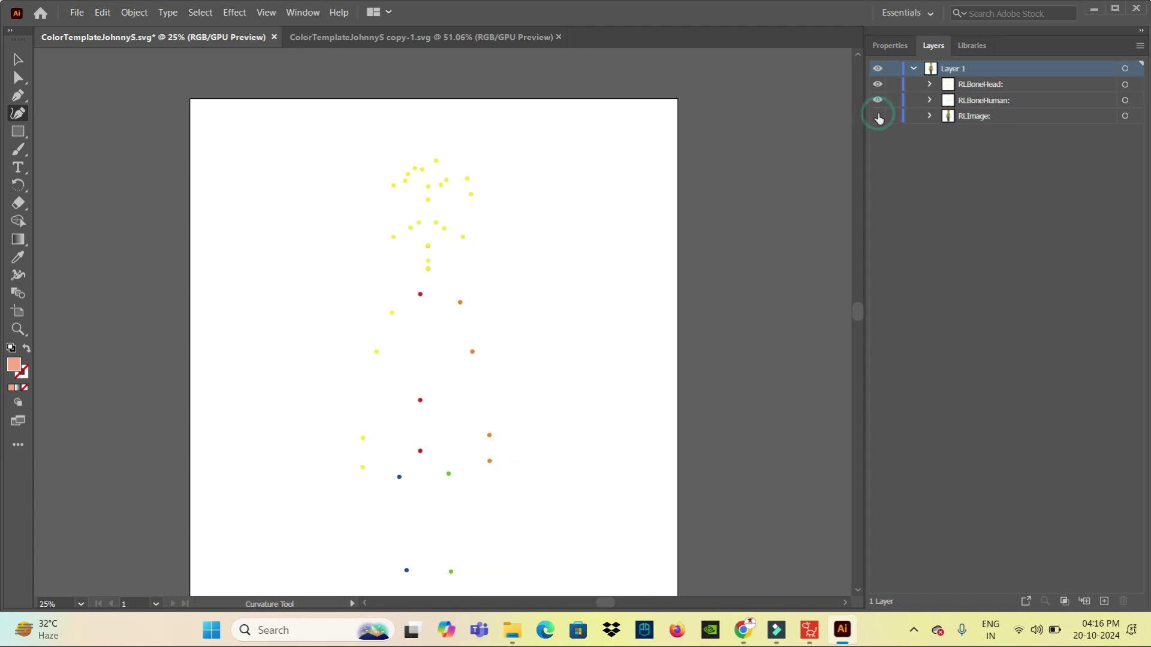
click(877, 100)
click(511, 40)
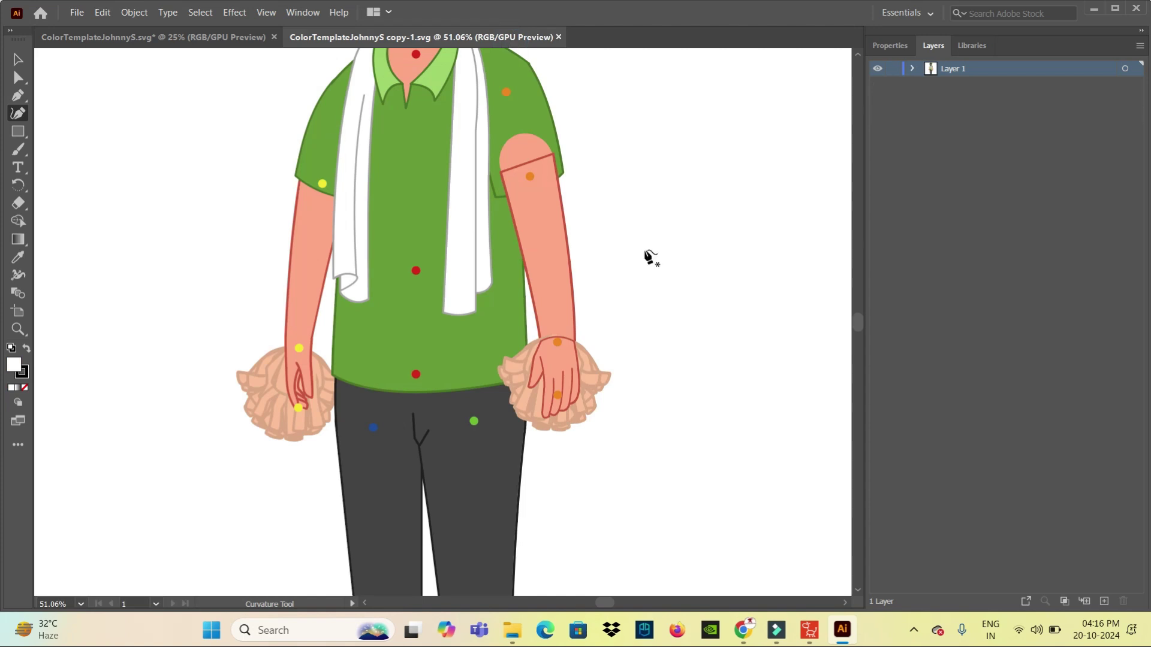
drag(694, 180, 683, 444)
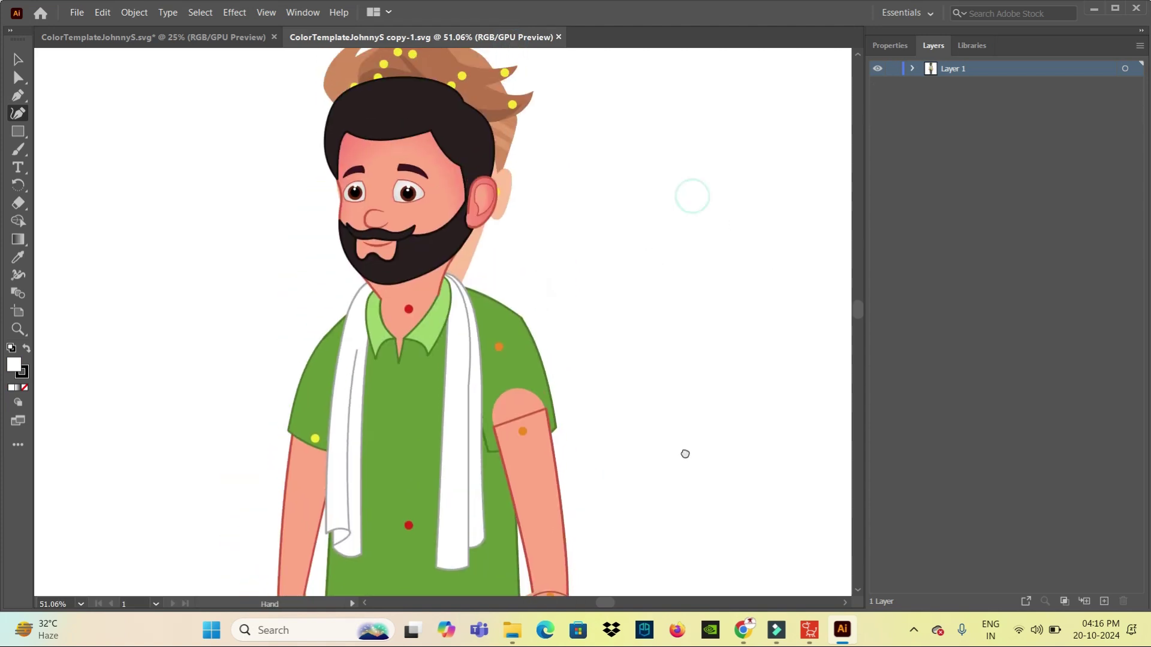
In copy-1, hide RLImage, RLBoneHuman and RLBoneHead and expand the nested artwork groups
click(911, 69)
click(877, 132)
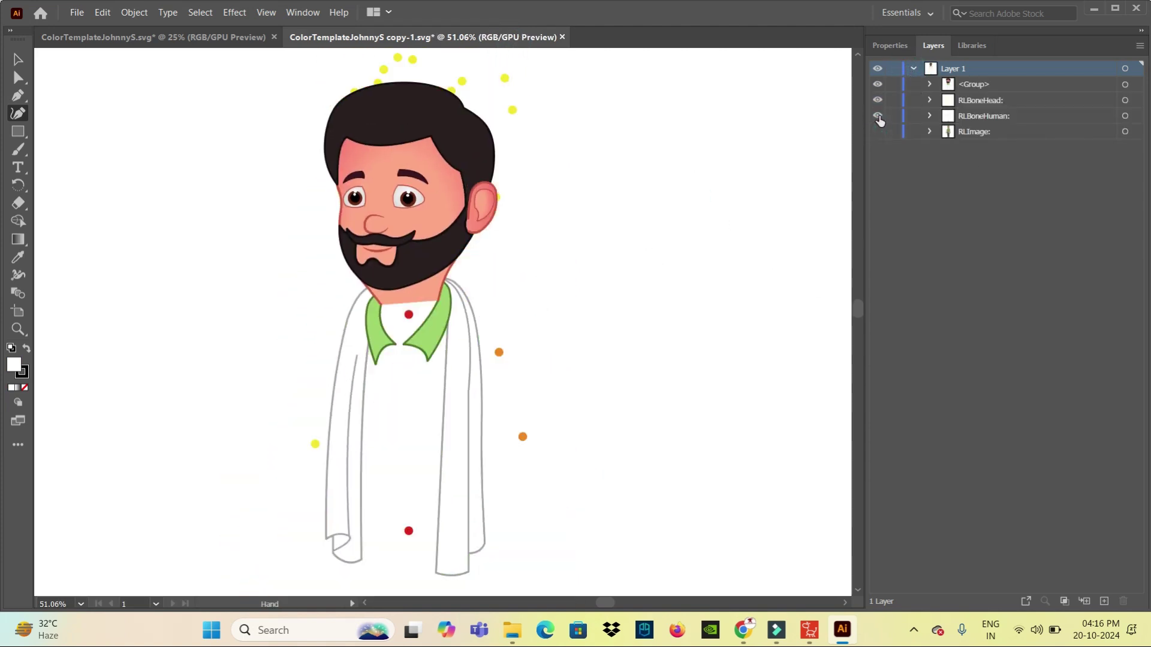
click(878, 117)
click(877, 100)
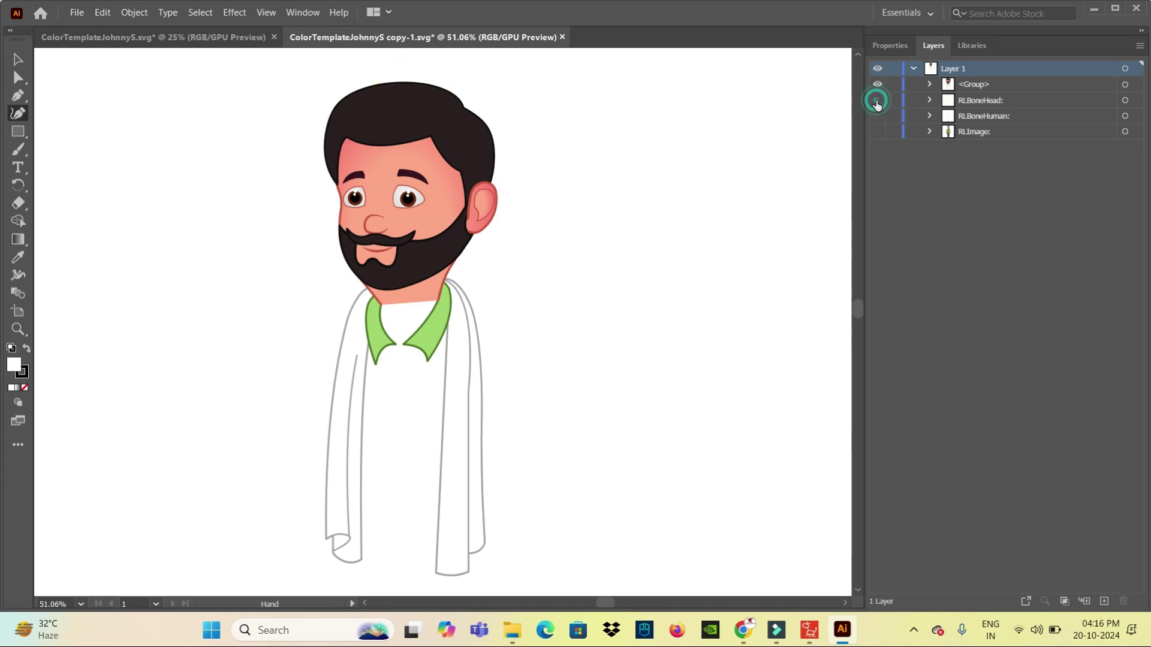
click(929, 84)
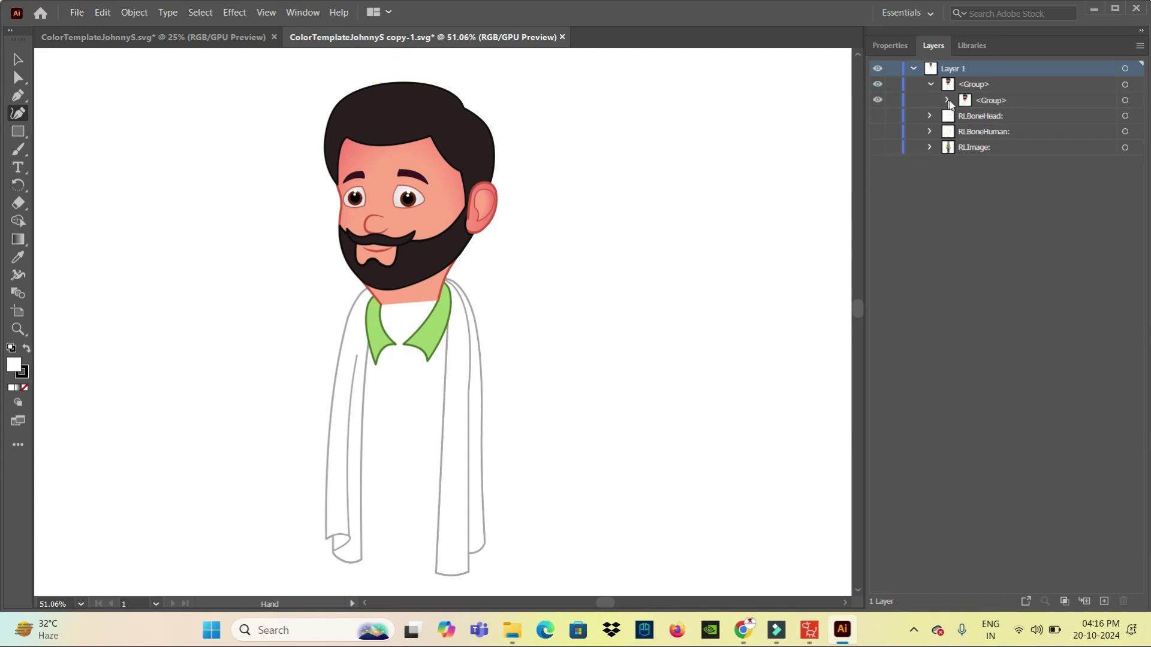
click(947, 100)
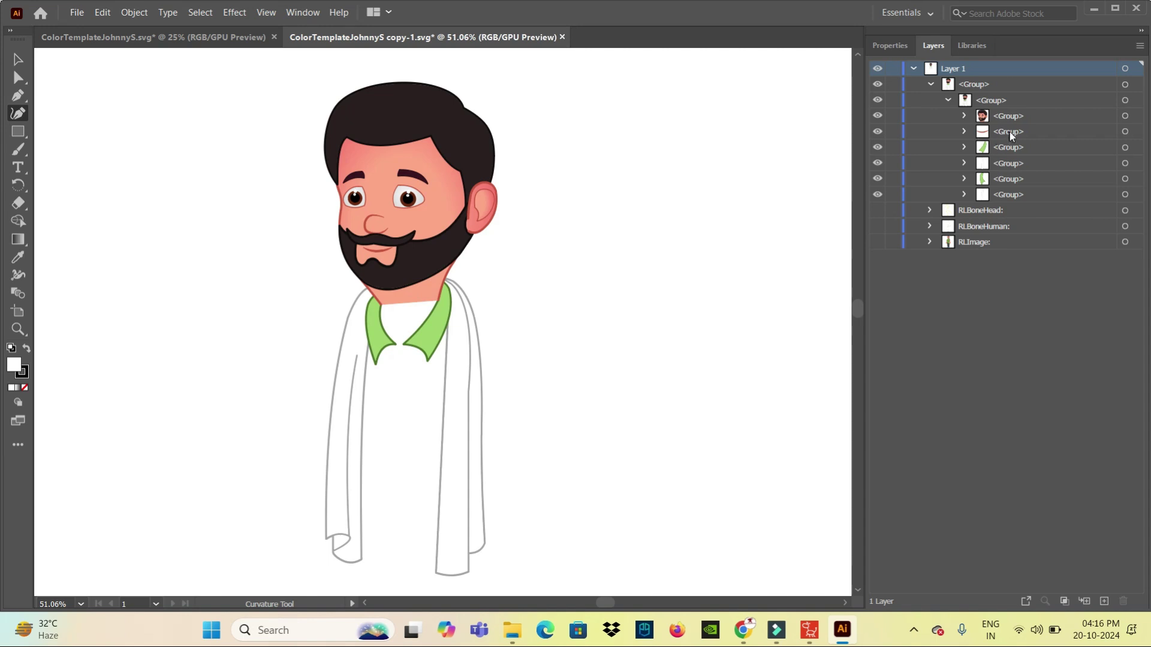
Show RLImage and RLBoneHuman again in the original template document
click(1010, 133)
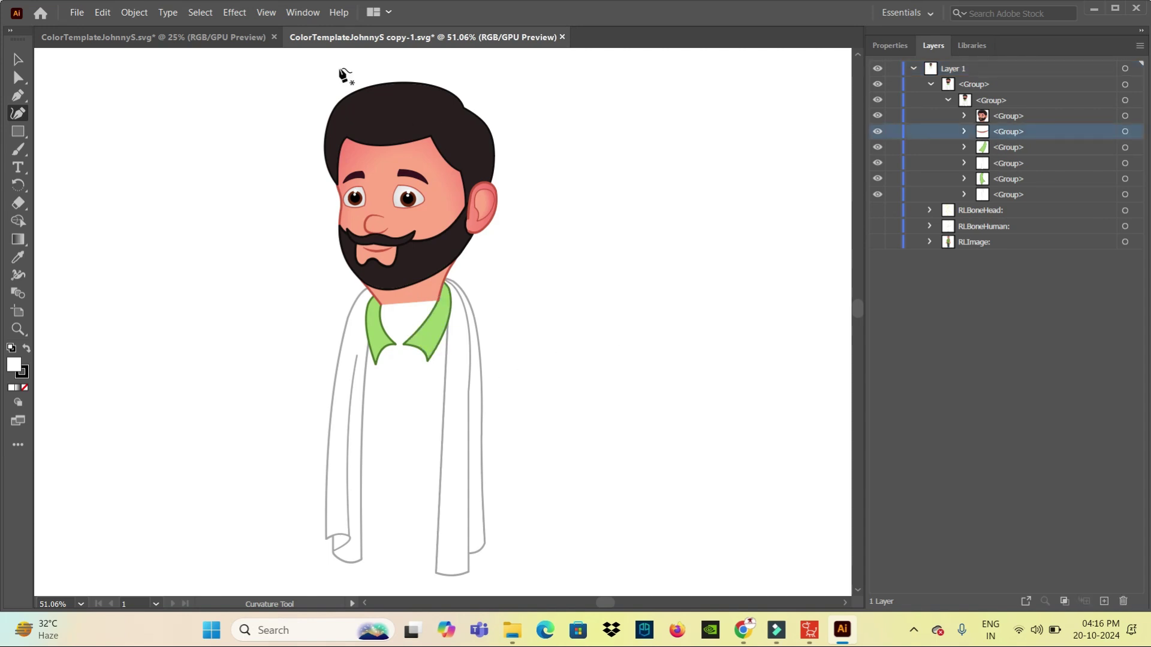
click(233, 42)
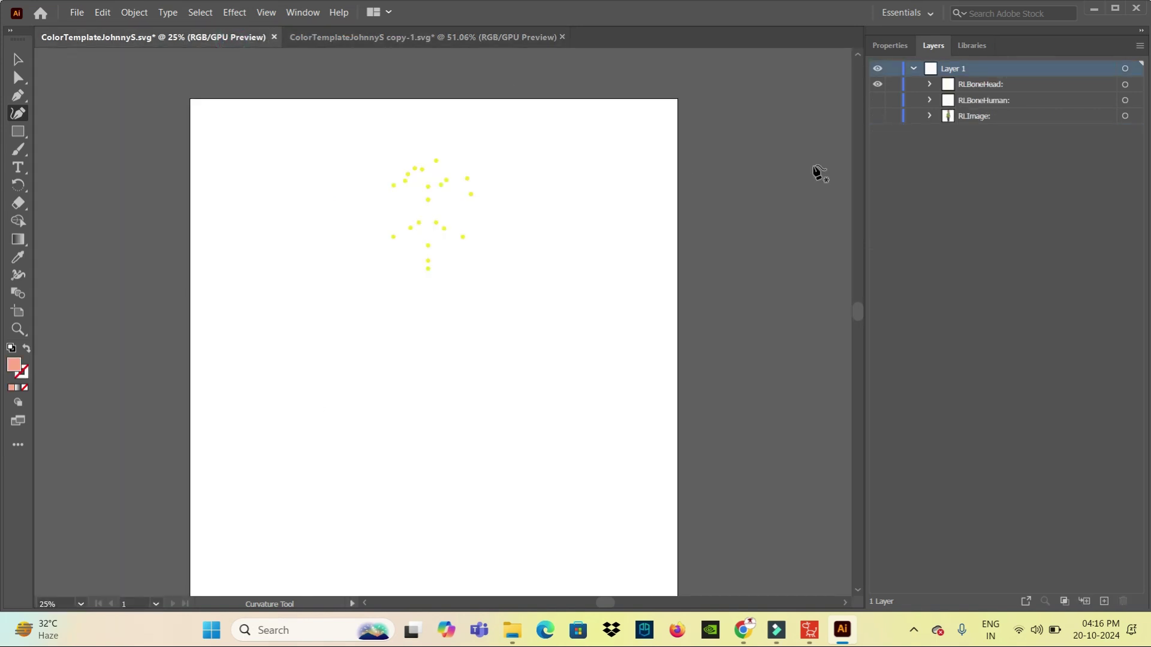
click(878, 116)
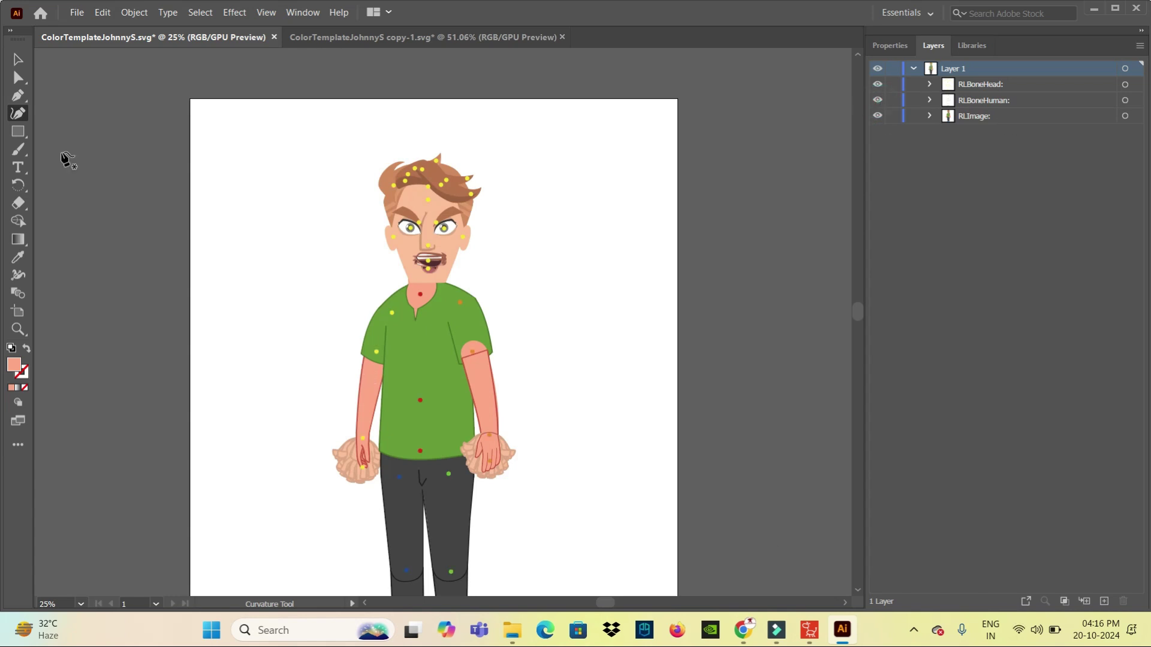
click(360, 37)
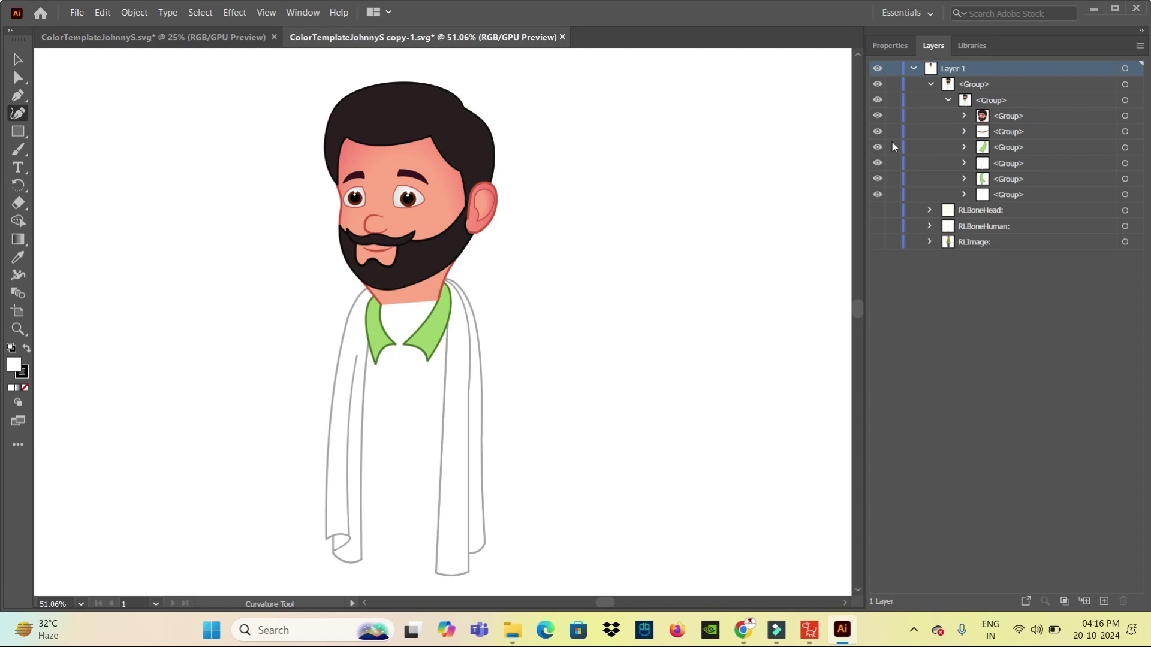
Hide the four robe and collar sub-groups in copy-1, leaving only the bearded head
click(877, 147)
click(877, 162)
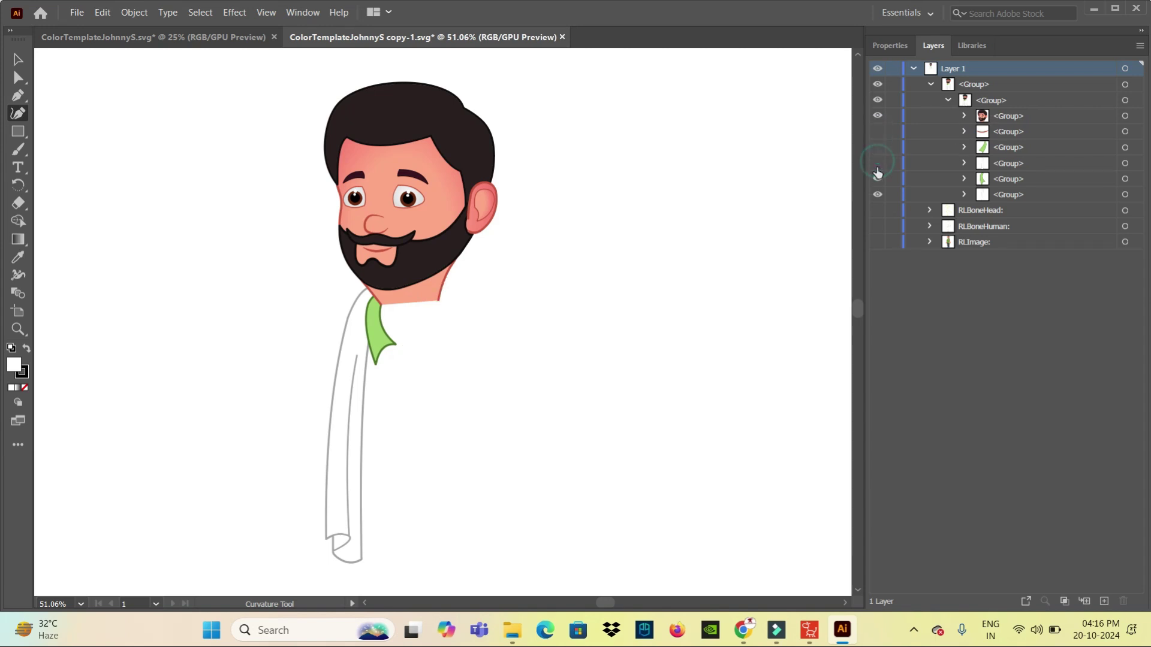
click(877, 179)
click(878, 198)
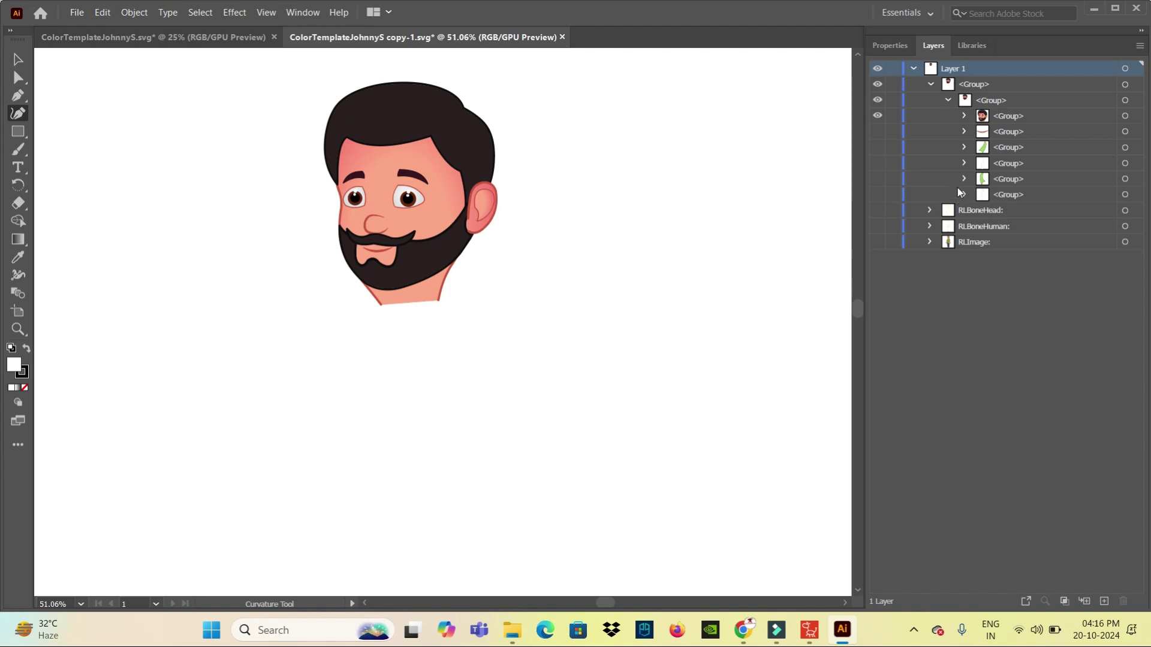
Hide the eye, eyebrow, hair, nose, beard, mustache and ear groups, leaving just the face skin
click(964, 115)
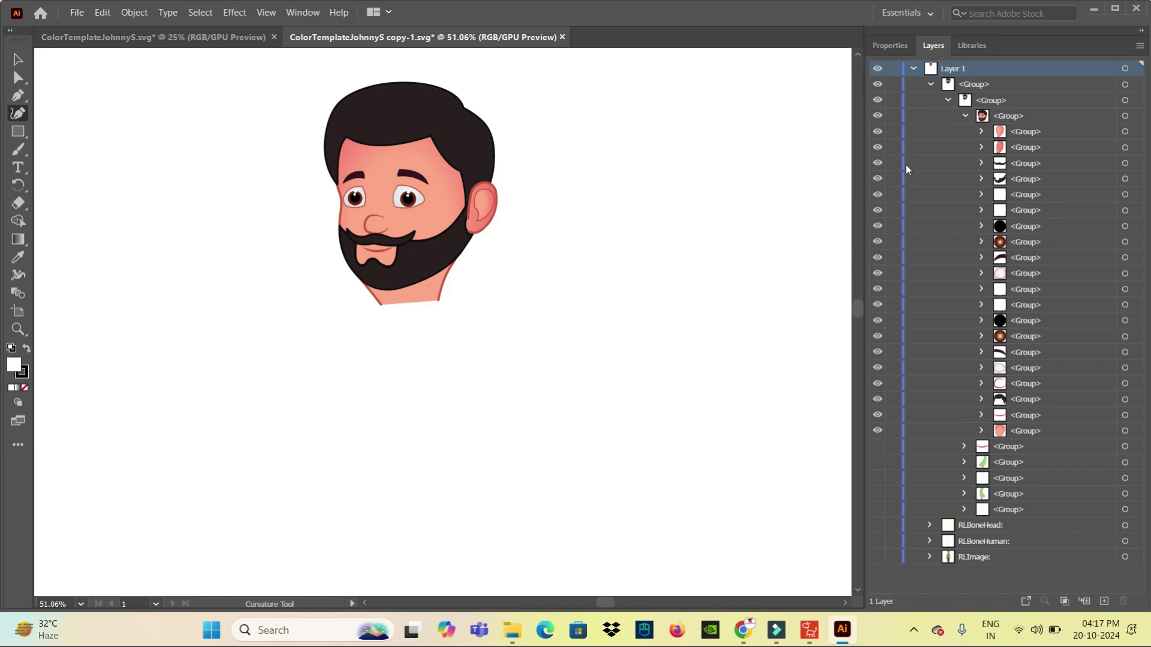
click(877, 226)
click(878, 241)
click(878, 258)
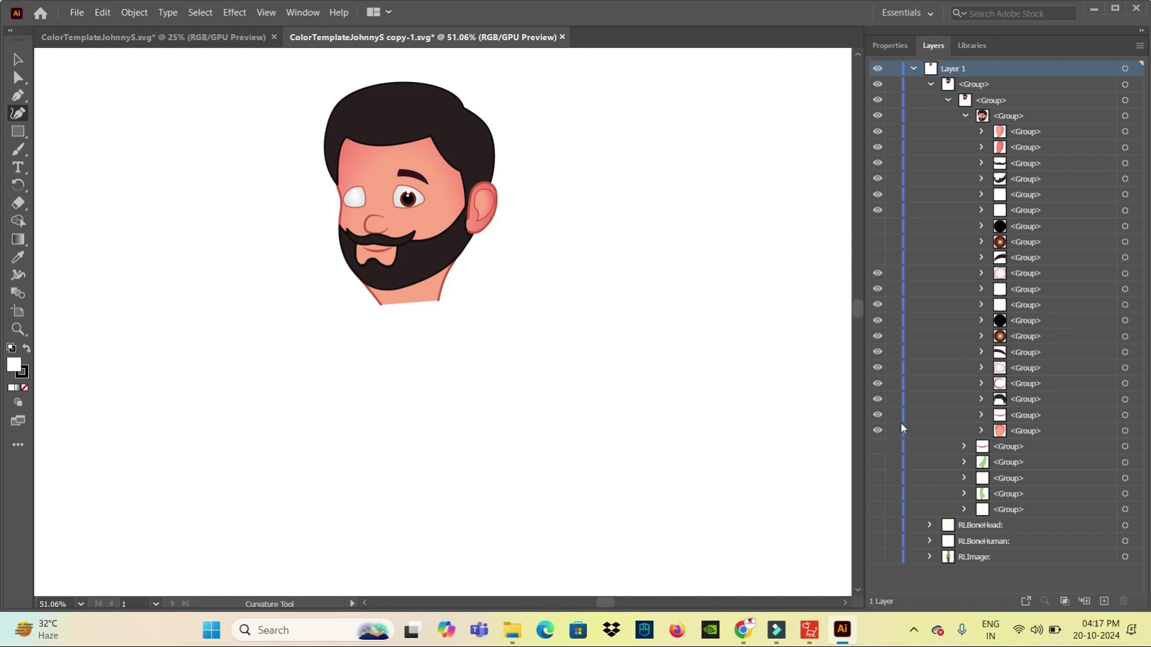
drag(878, 416, 870, 273)
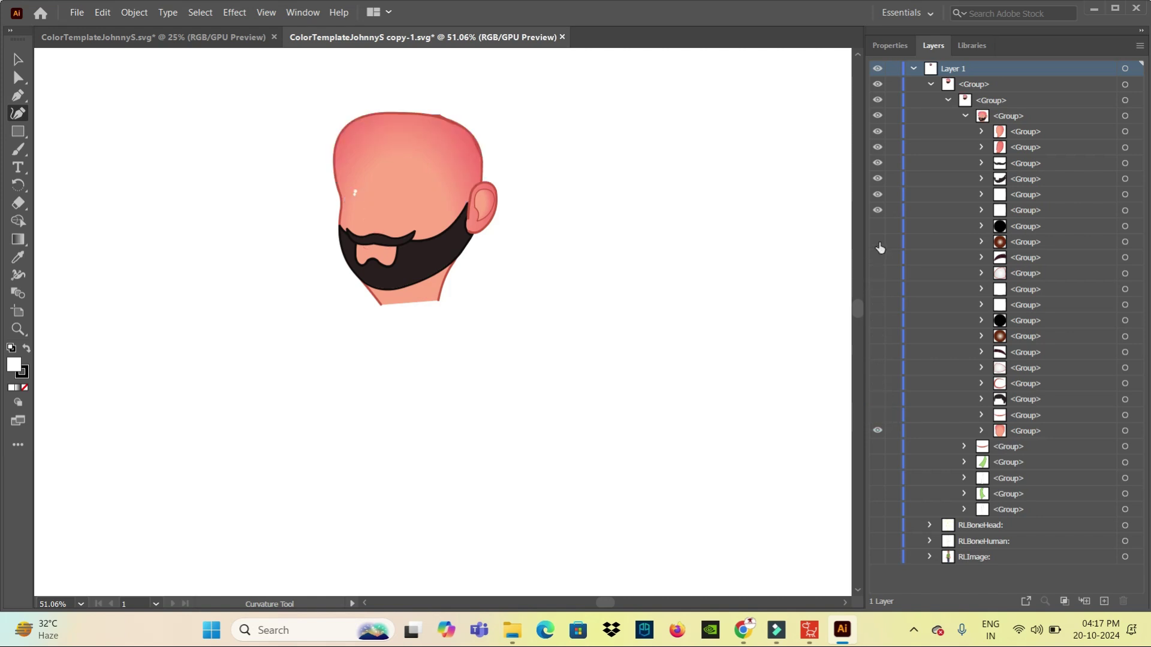
drag(878, 214, 879, 172)
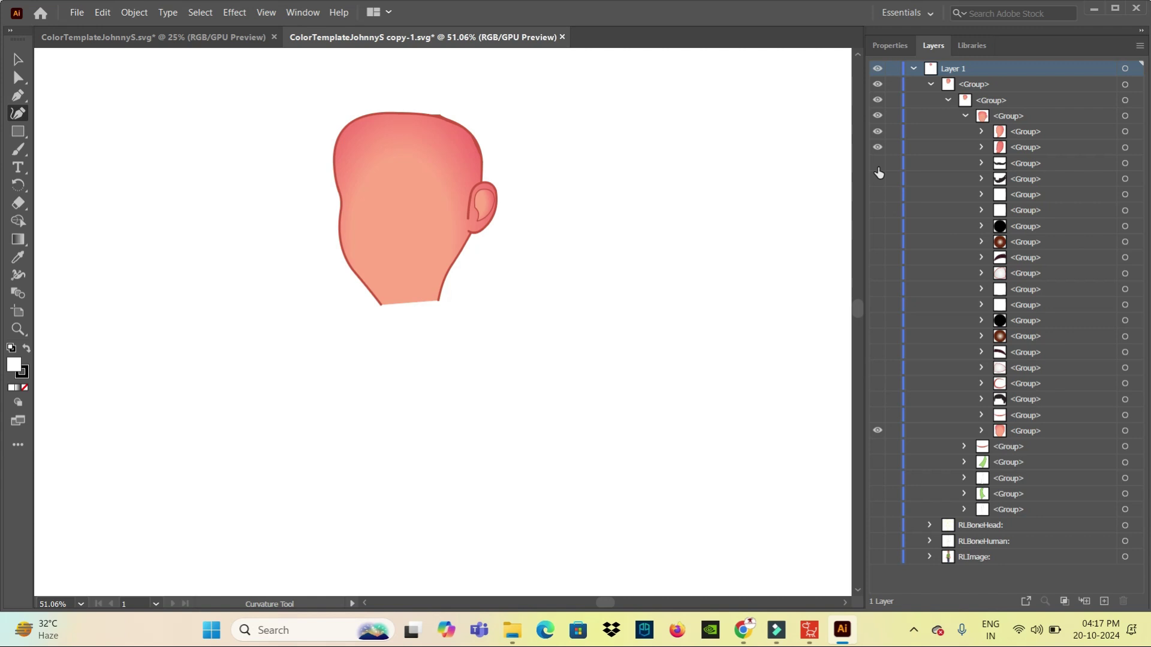
click(878, 149)
click(879, 132)
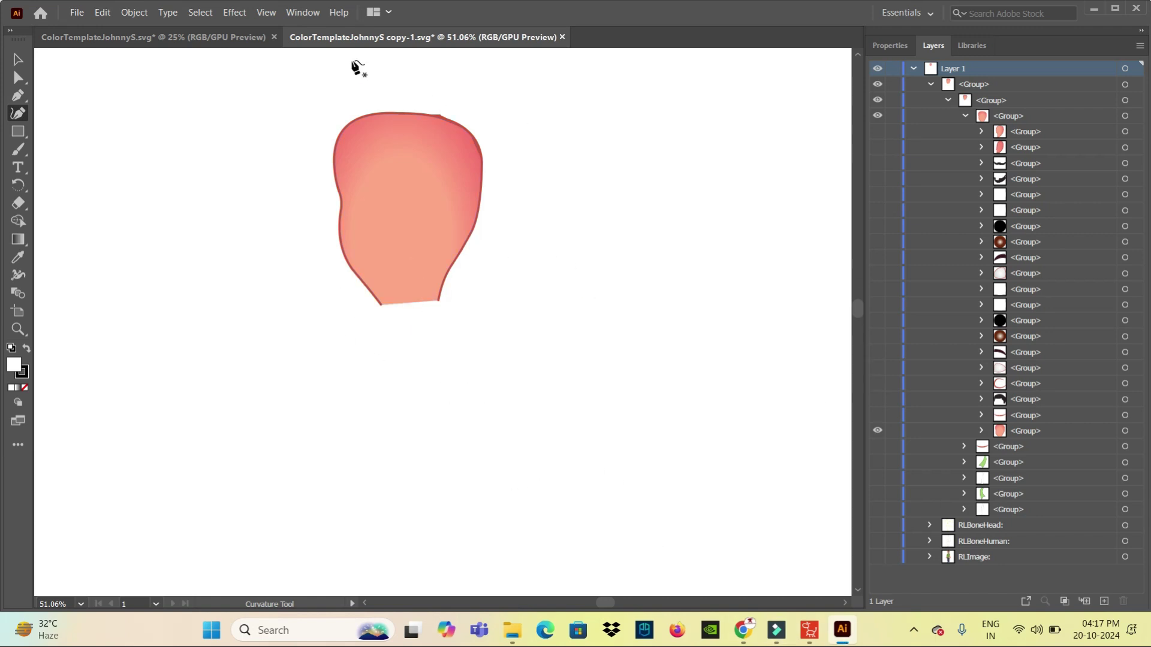
Export the bare face shape as an SVG named Face into the character-2 folder
click(78, 13)
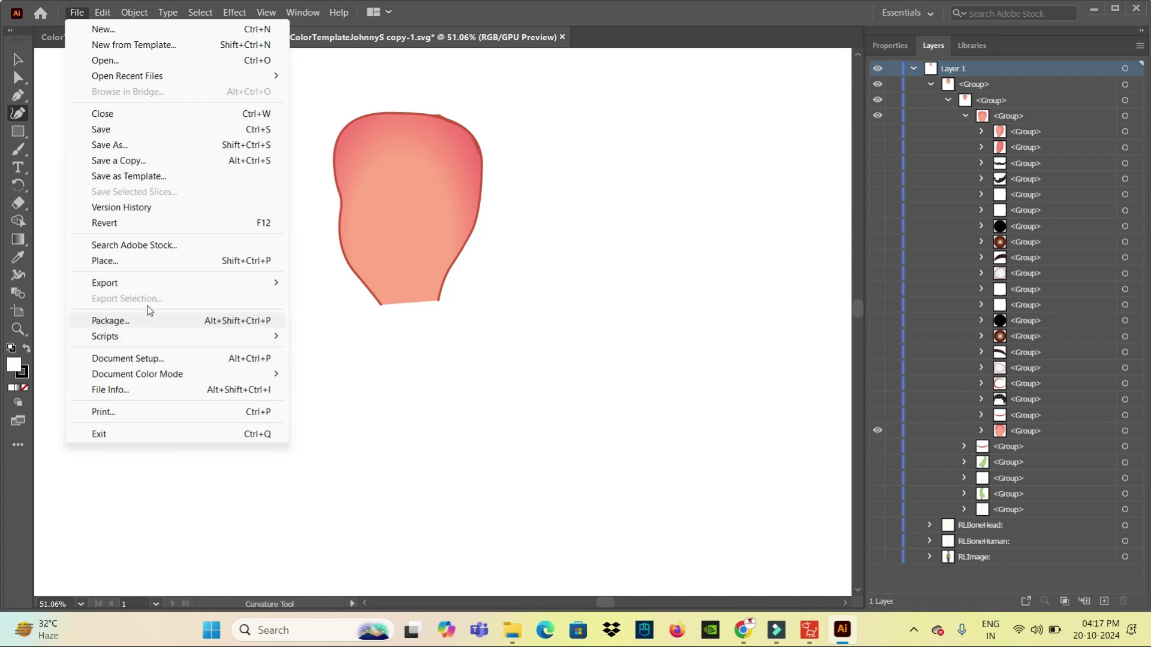
mouse_move(104, 282)
click(347, 293)
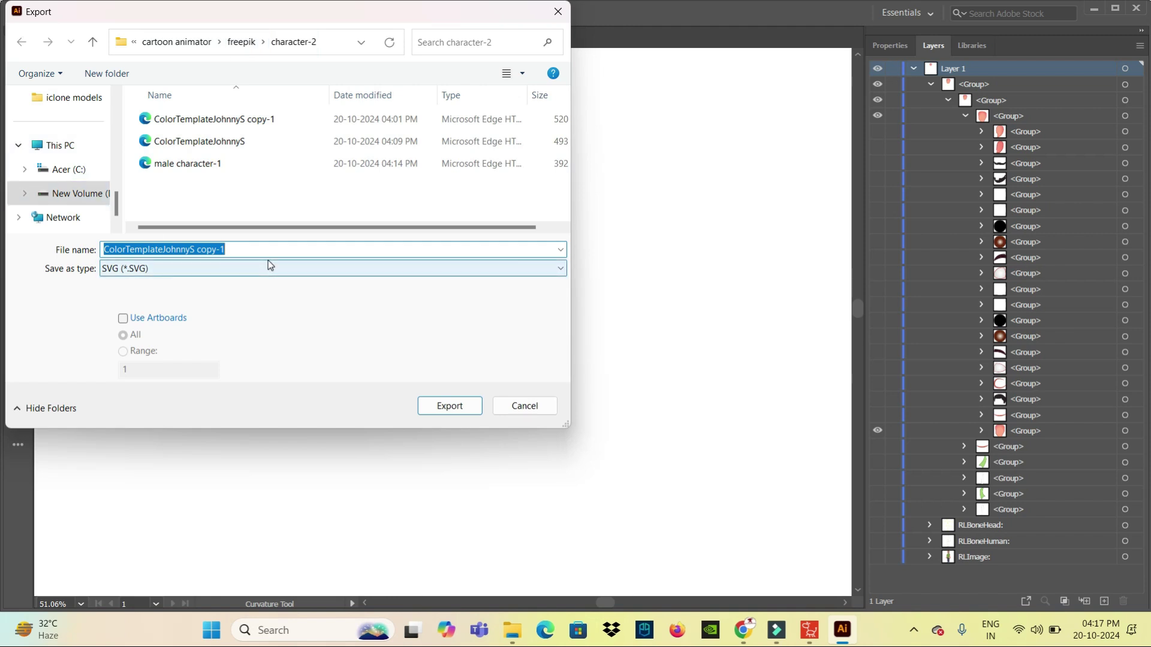
text(Face)
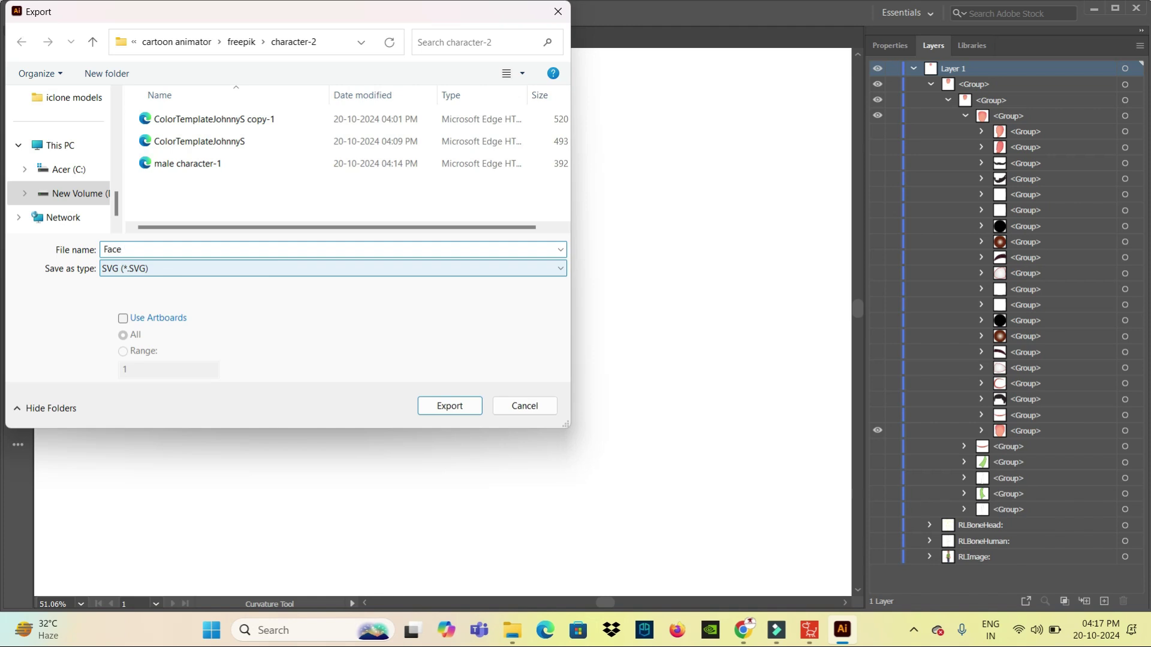
key(Return)
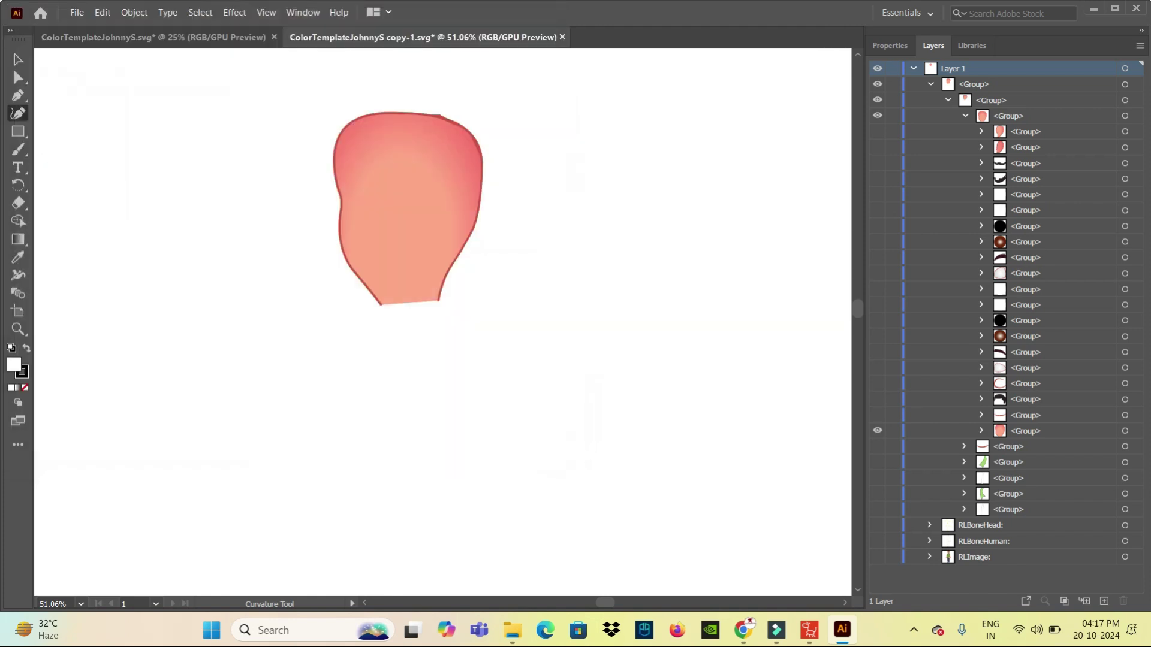
Accept the Face SVG options, then open the Talking Head's Sprite Editor in Cartoon Animator
click(590, 363)
click(809, 629)
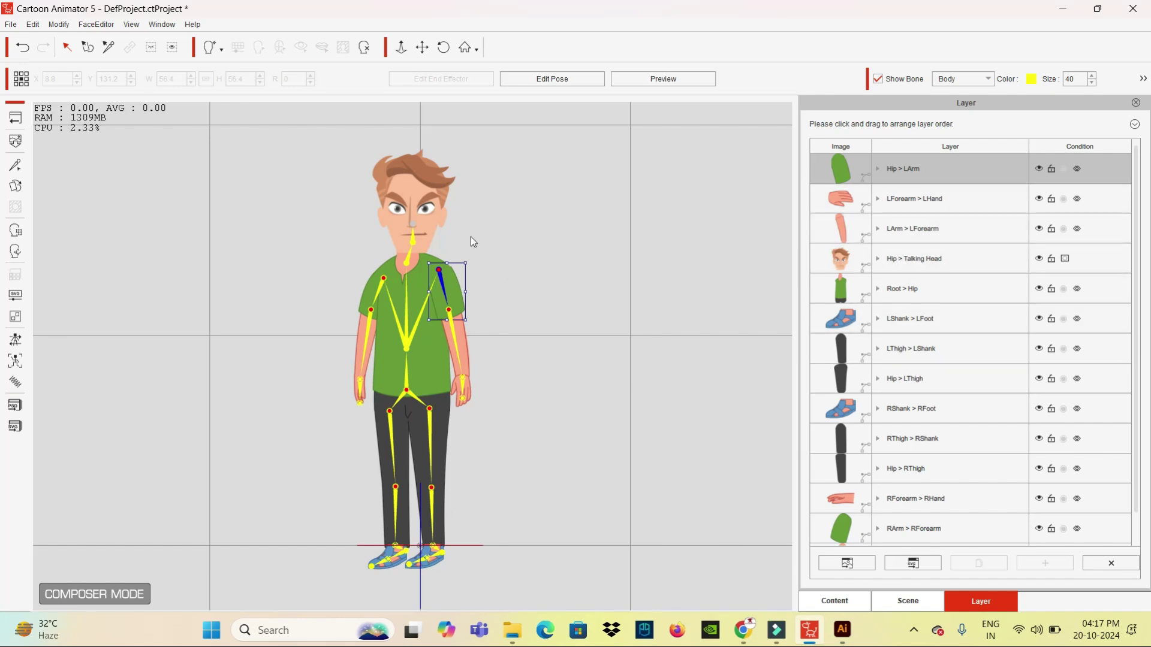
click(406, 228)
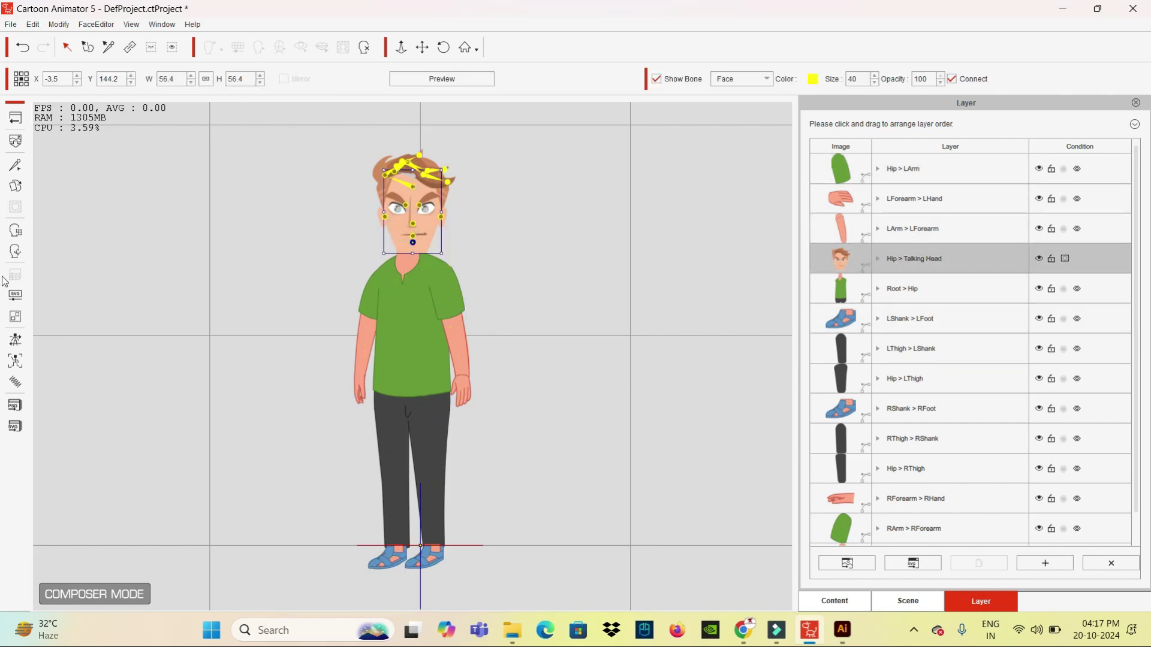
click(15, 188)
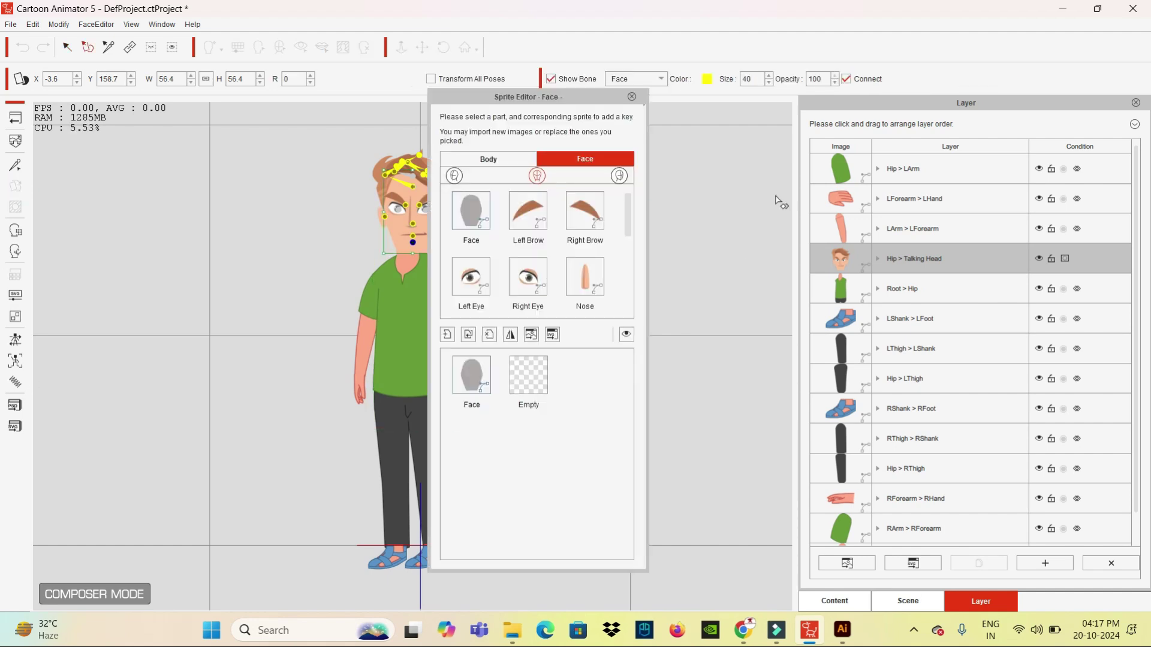
drag(536, 98, 782, 99)
Replace the Face sprite with the exported Face SVG file
click(713, 213)
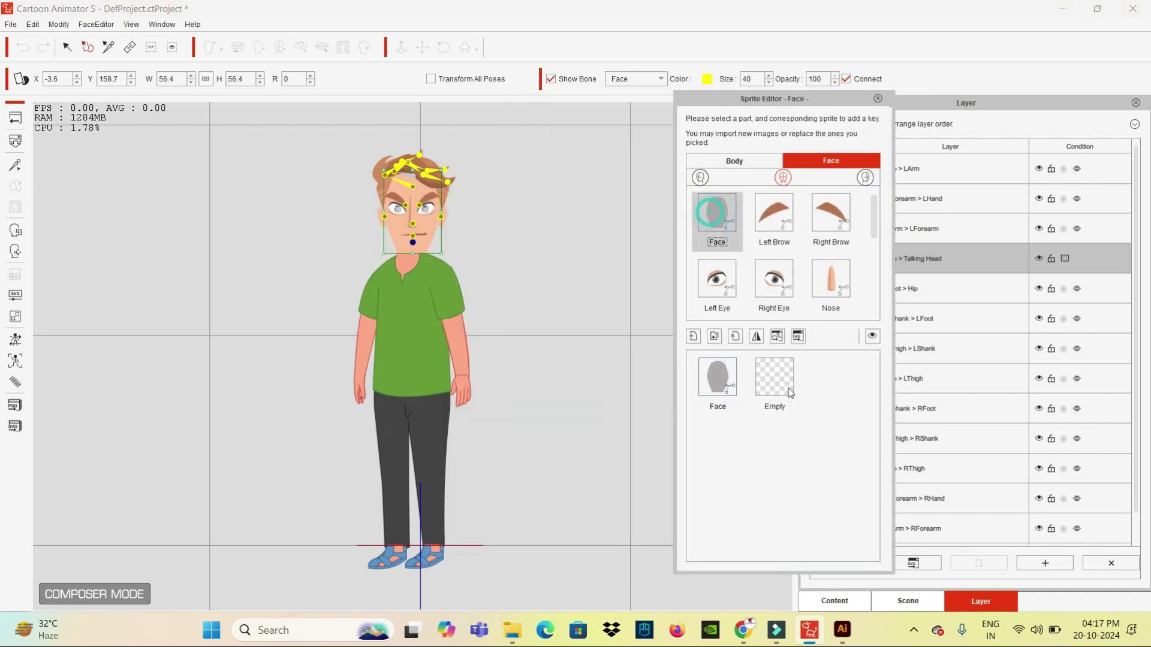
click(717, 378)
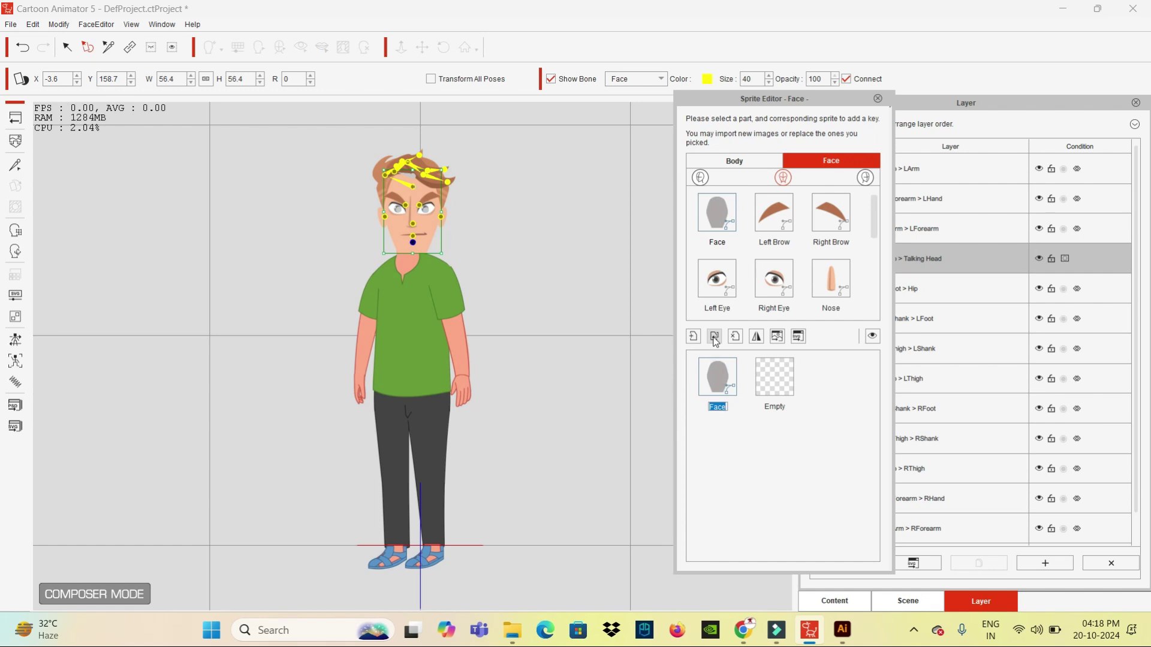
click(714, 336)
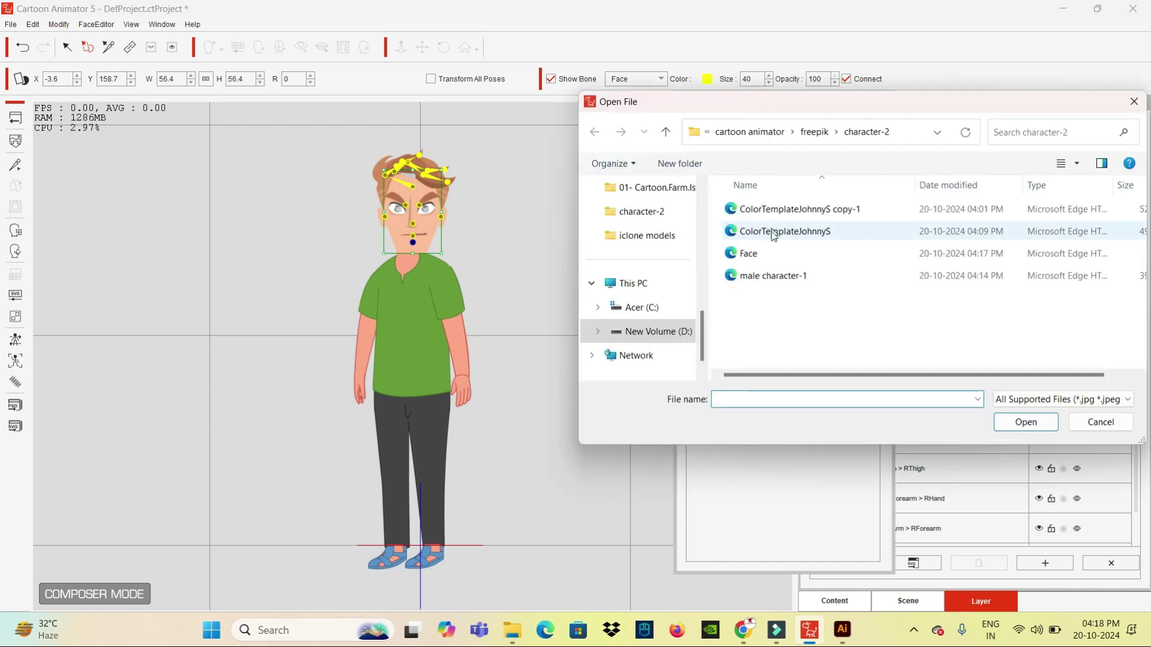
double_click(767, 255)
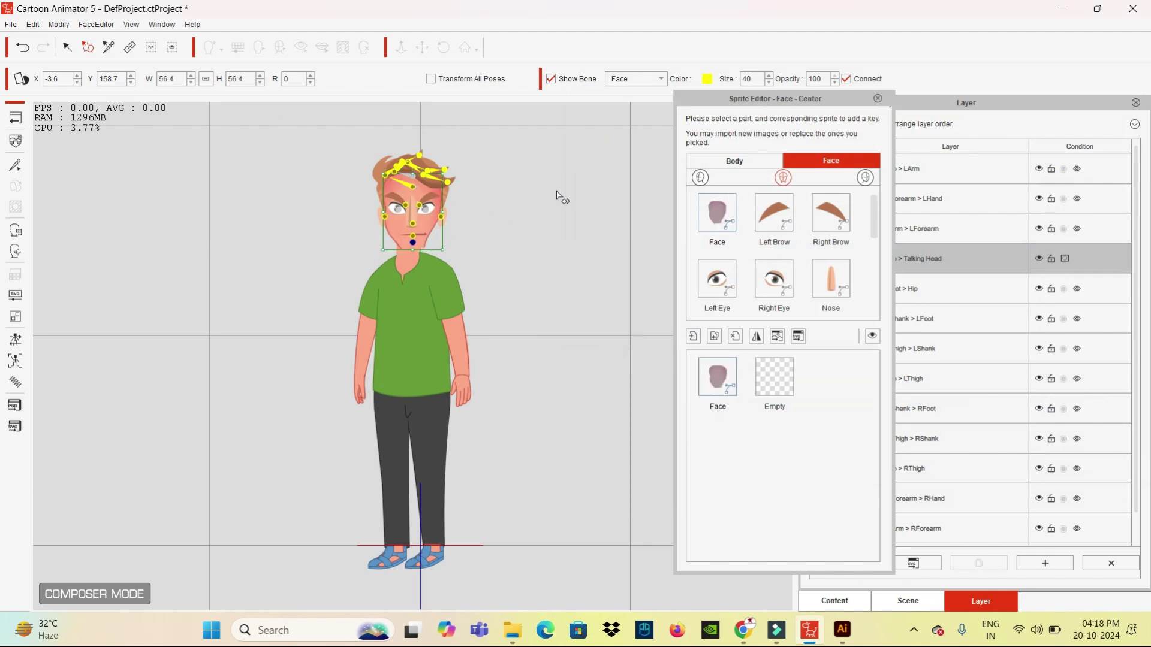
click(843, 631)
click(842, 630)
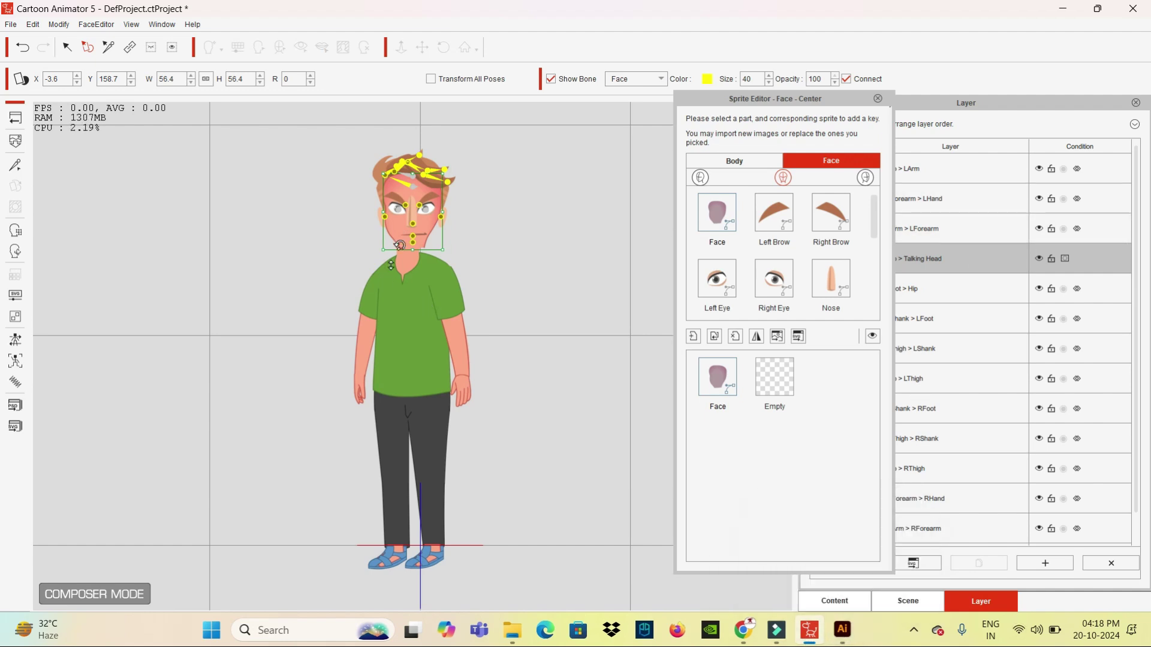
Undo an accidental face skin deletion, re-show all face parts, then hide the face skin fill
click(845, 636)
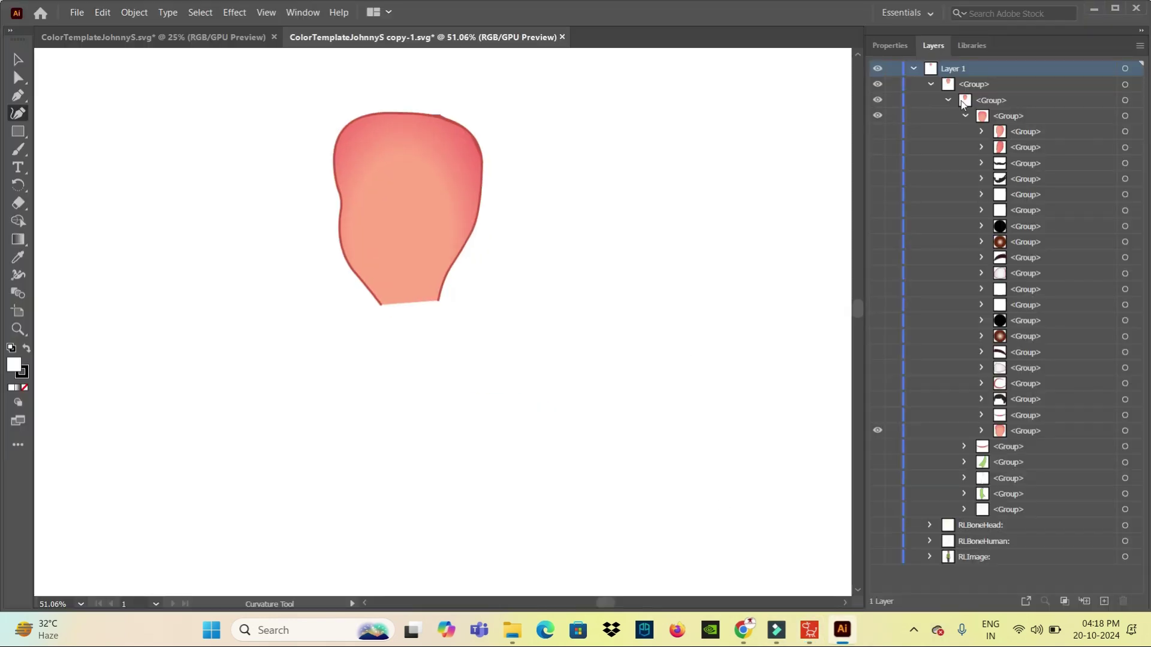
click(1020, 429)
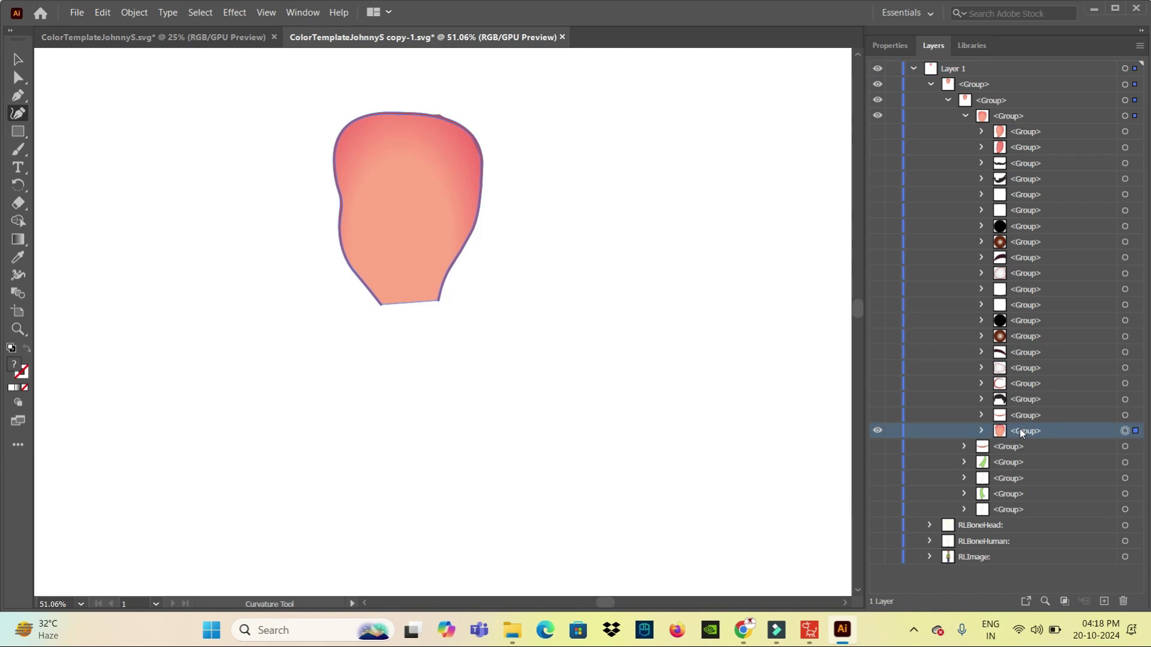
key(Delete)
click(878, 415)
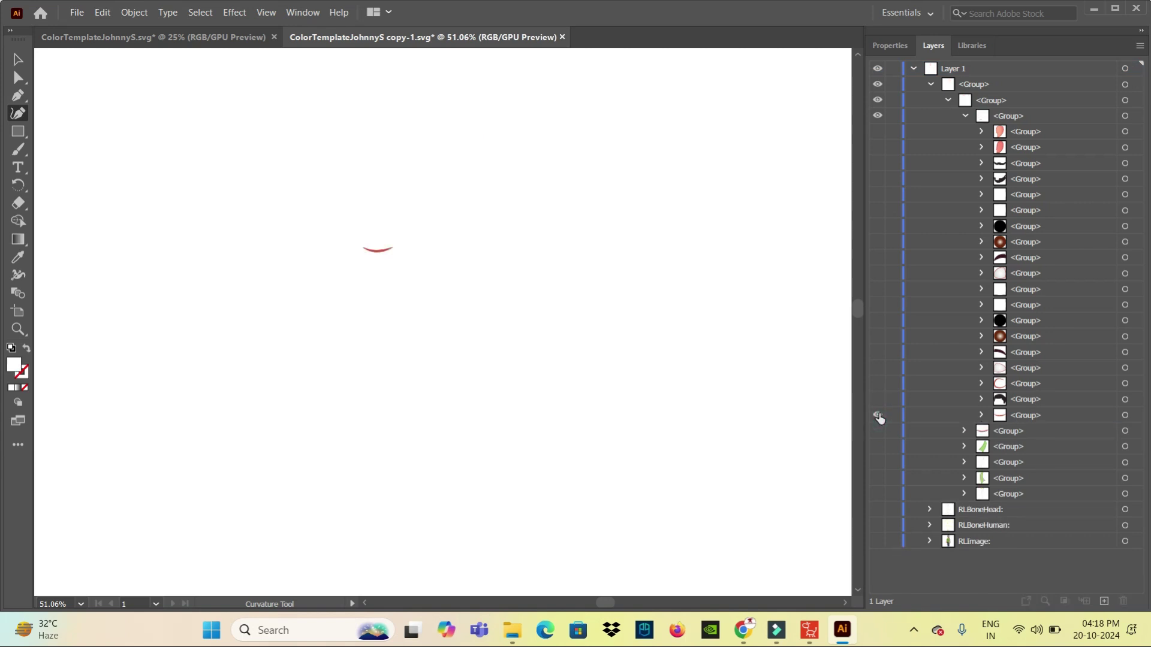
click(879, 418)
key(ctrl+z)
drag(878, 415, 877, 131)
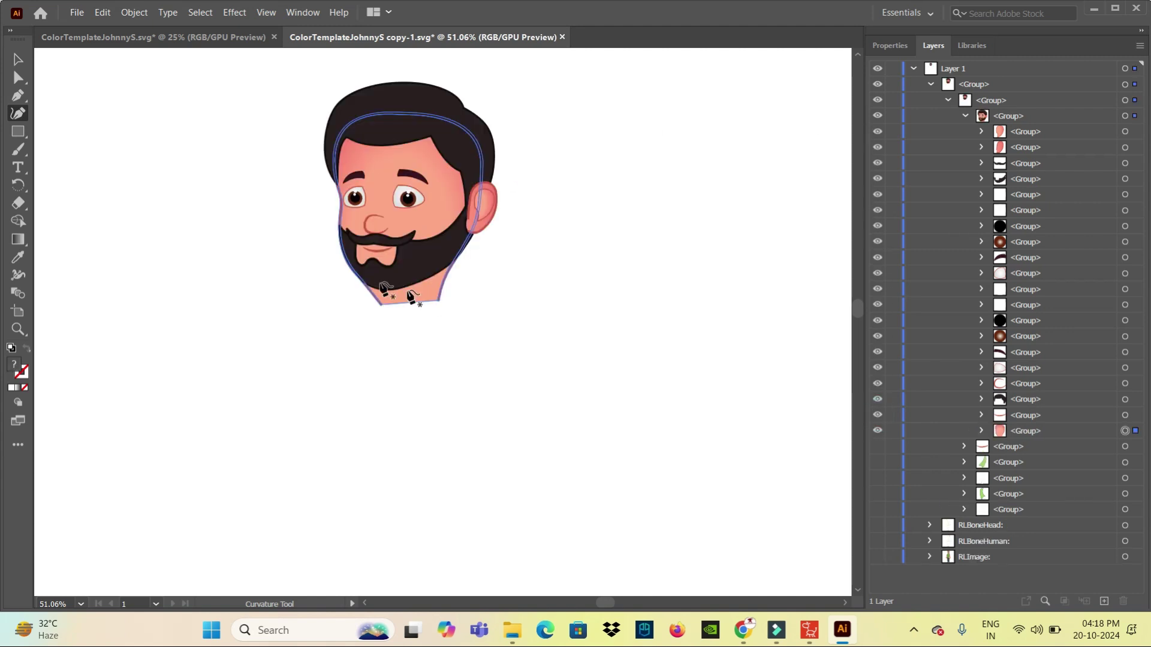
click(878, 431)
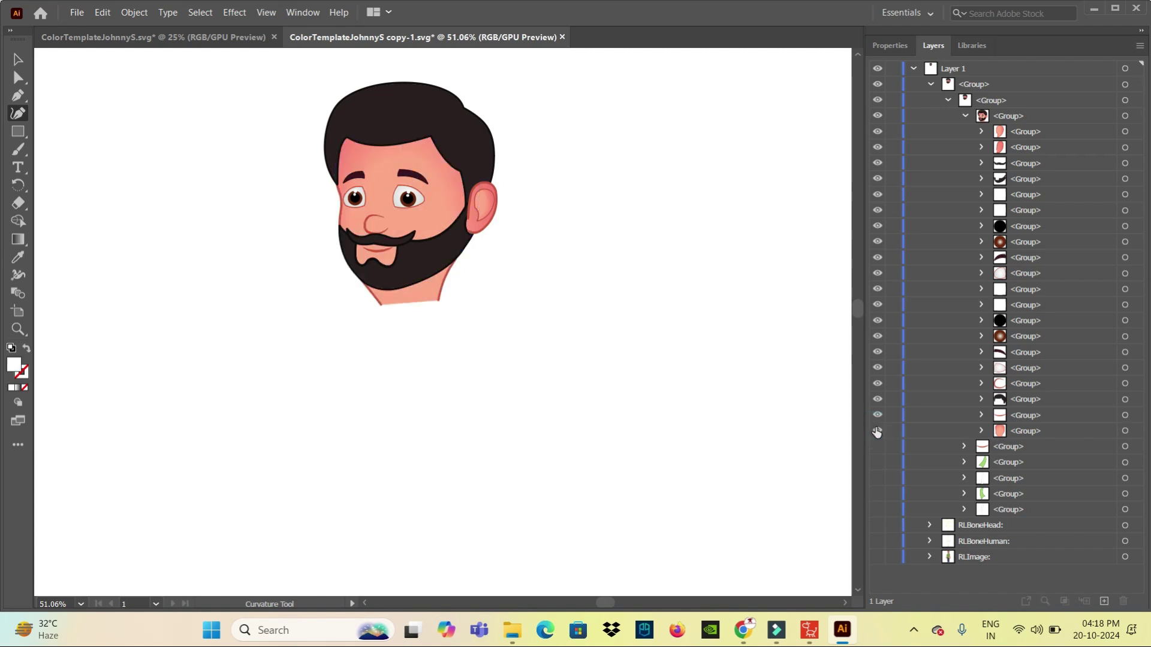
click(876, 431)
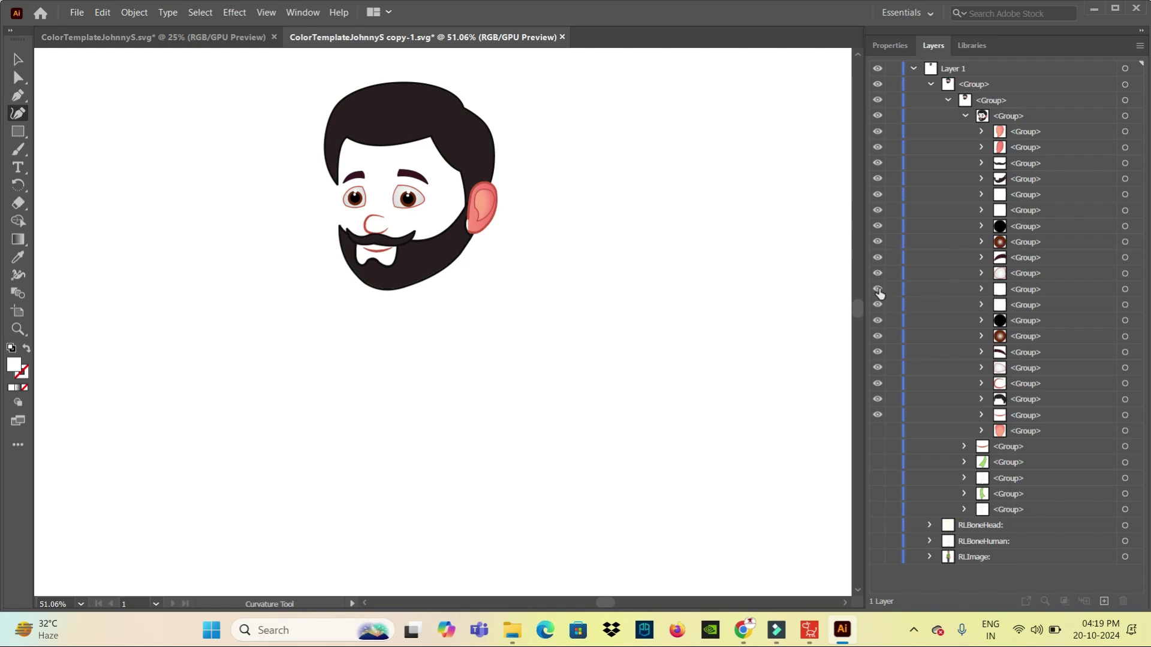
Hide every face group except one eye white, with its iris, pupil and eyebrow hidden
drag(878, 290, 878, 416)
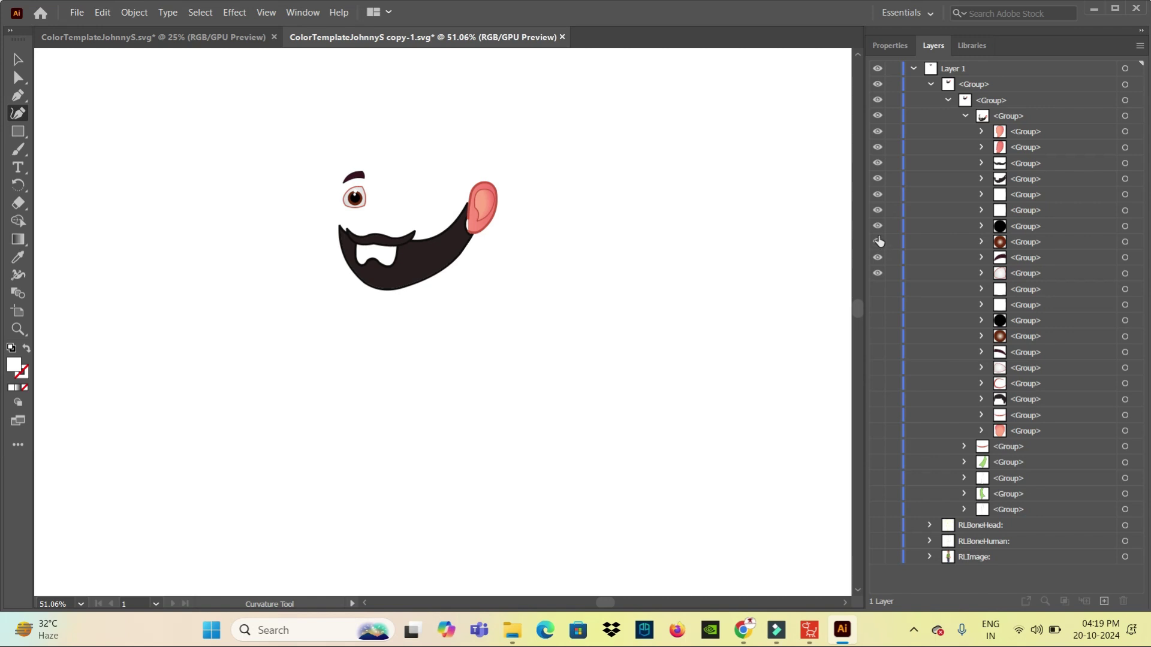
drag(878, 259, 879, 154)
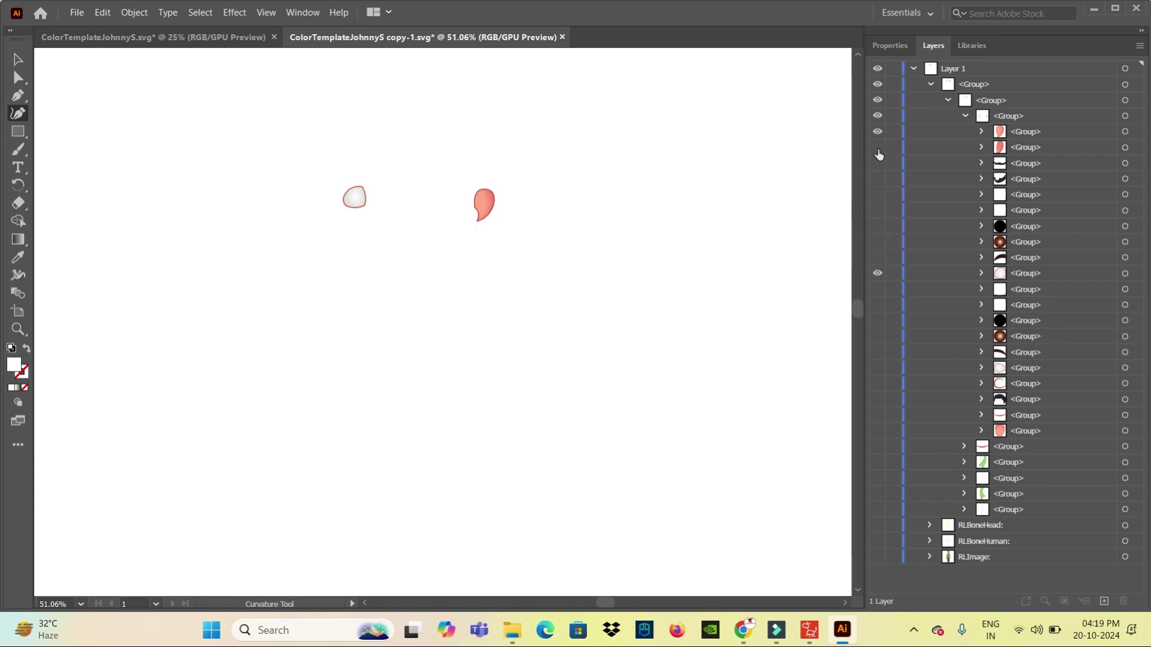
click(879, 133)
drag(877, 273, 877, 258)
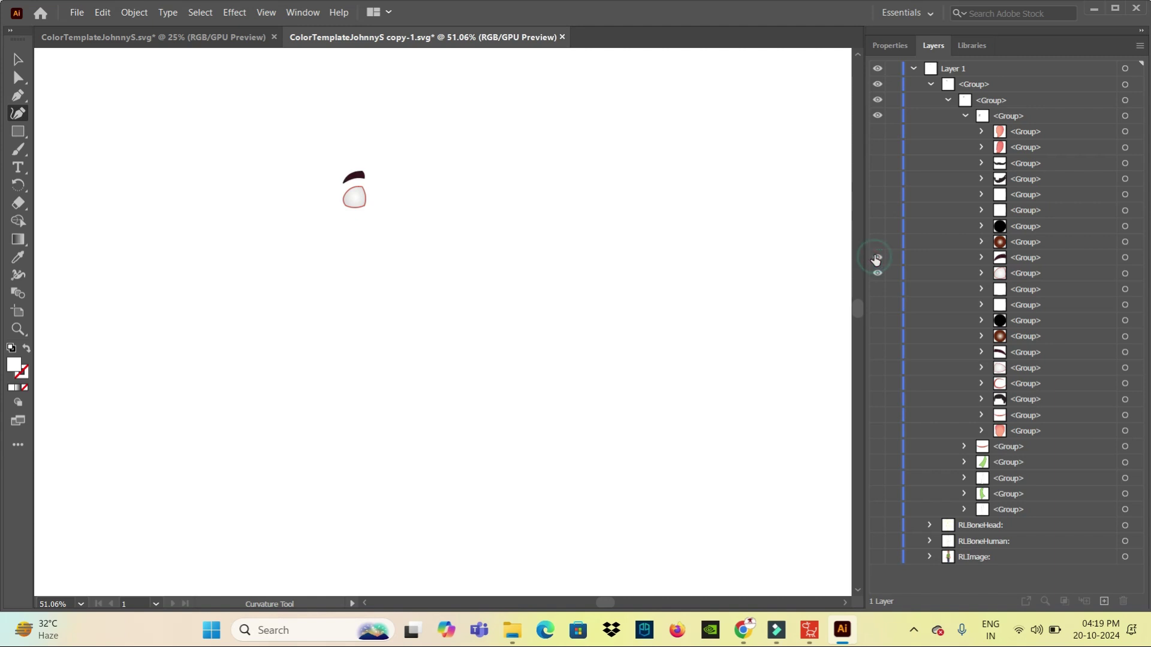
click(876, 258)
click(877, 242)
click(877, 227)
click(876, 258)
click(878, 242)
click(76, 12)
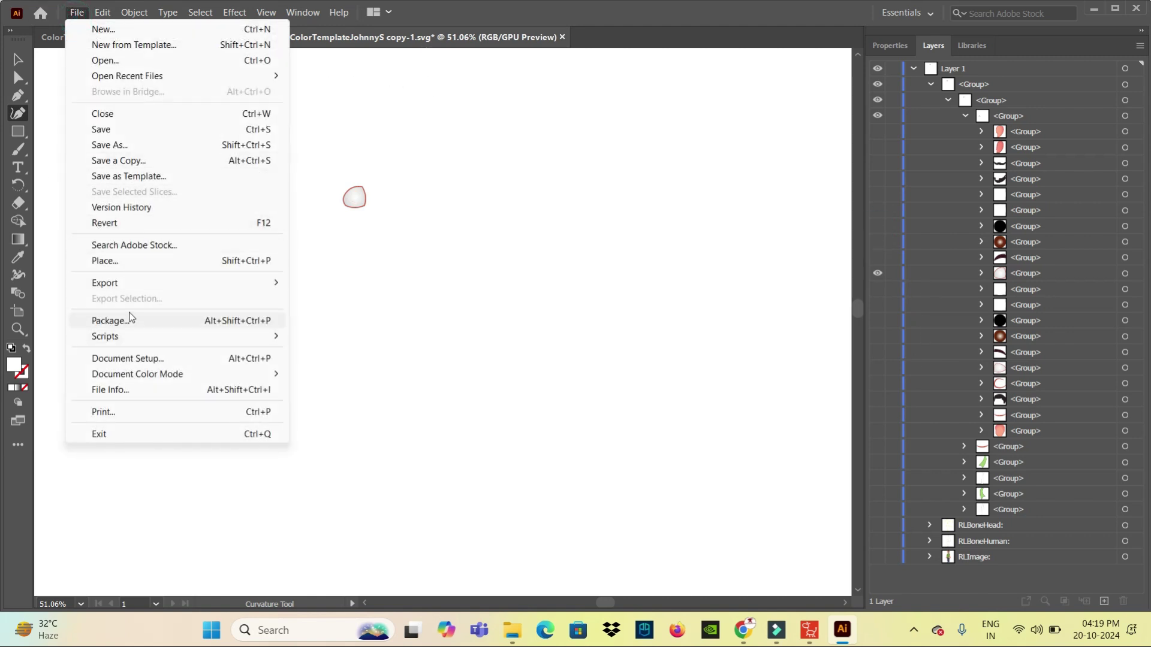
Export the isolated eye white as an SVG named Right Eye, accepting the SVG options
mouse_move(104, 283)
click(343, 300)
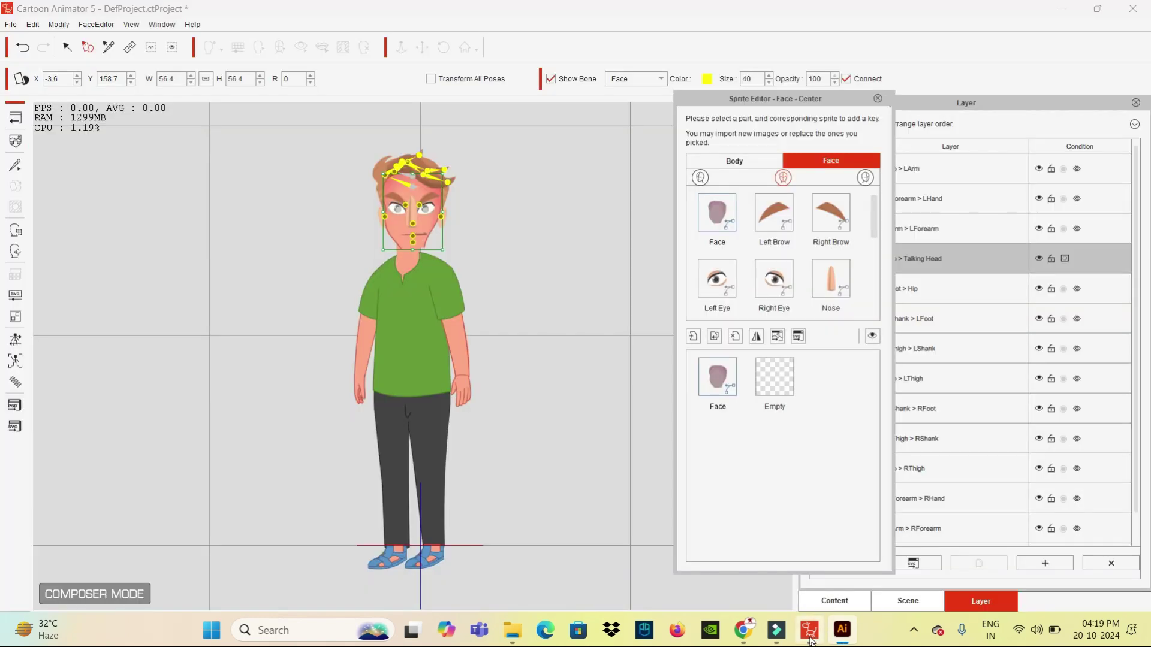
click(810, 630)
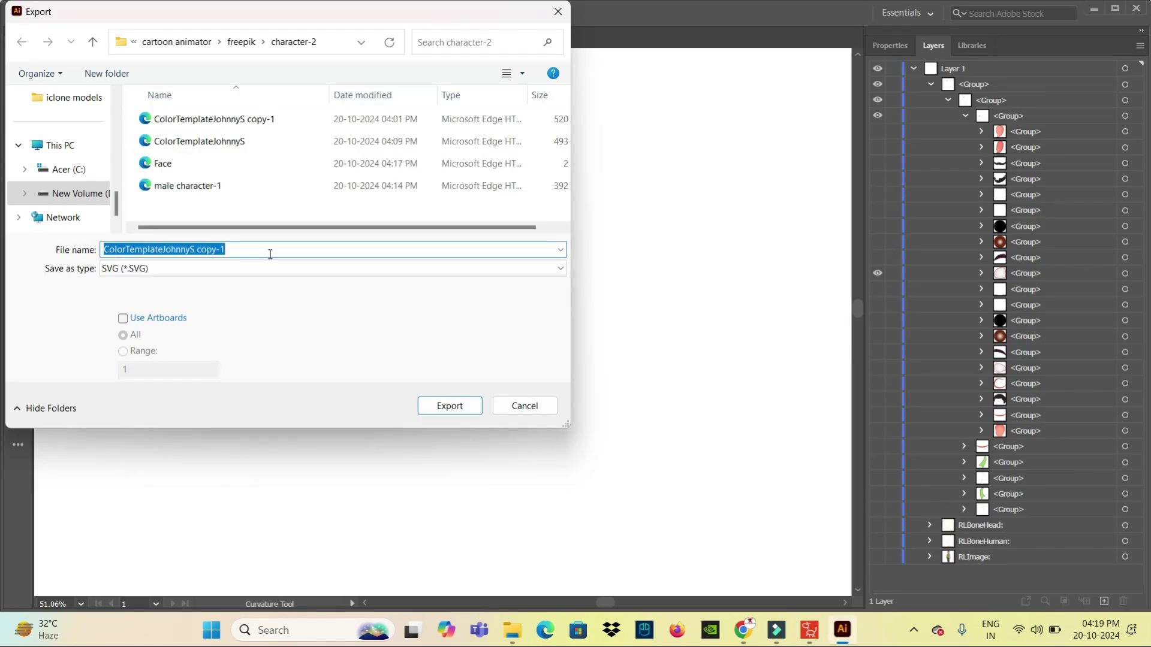
text(Right Eye)
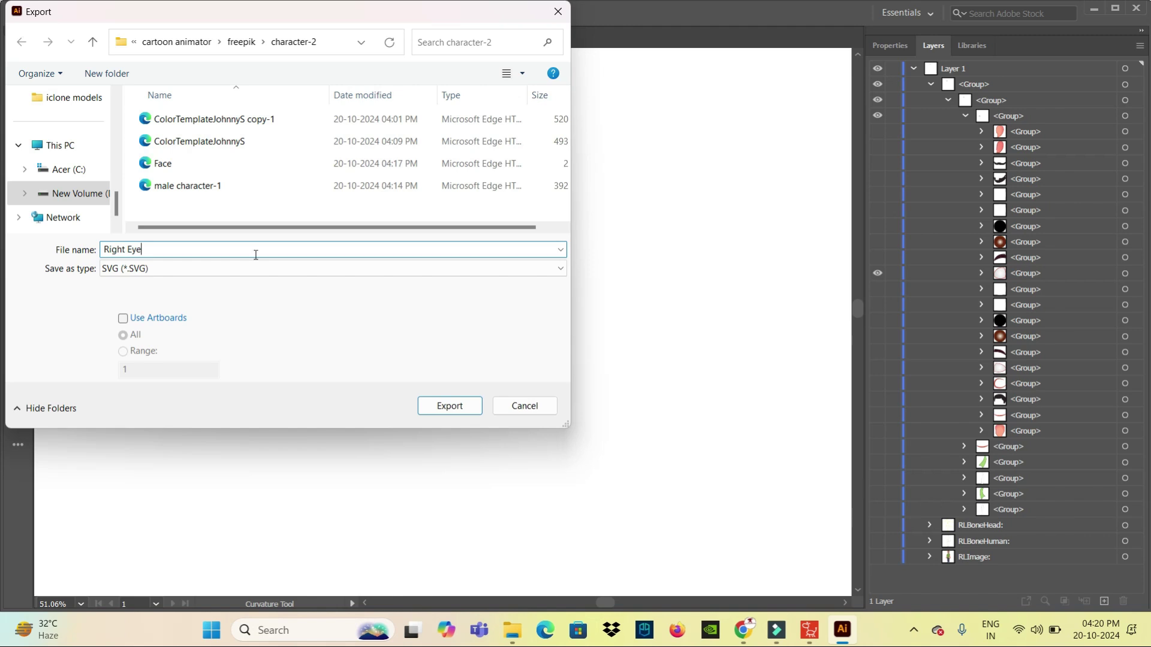
click(455, 406)
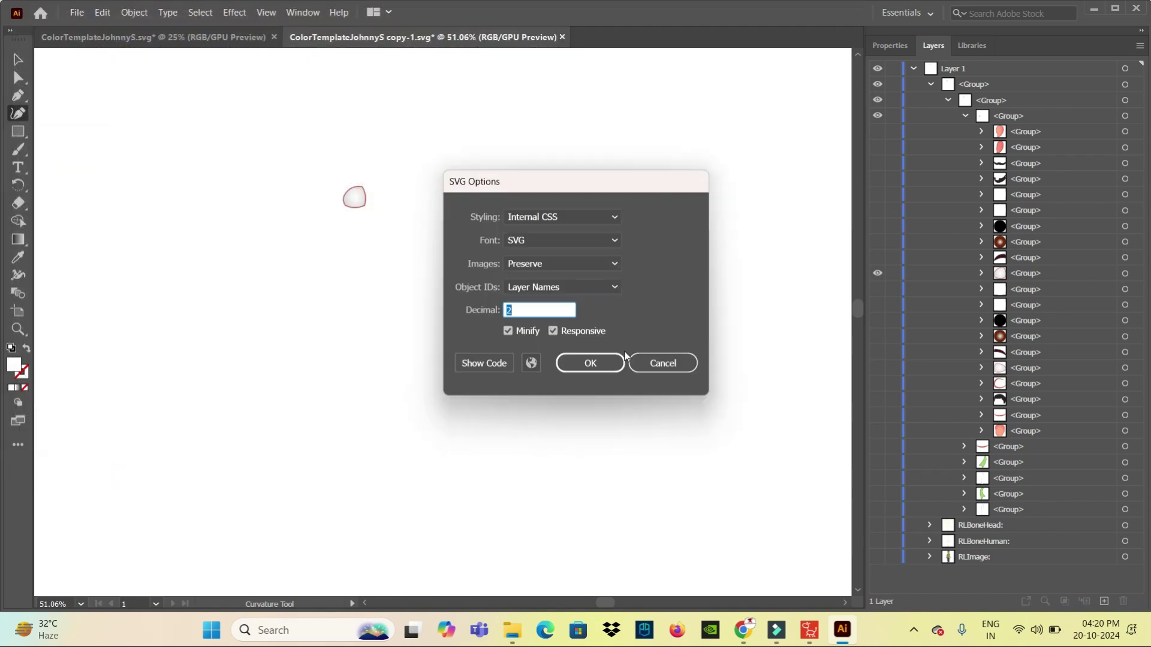
click(605, 357)
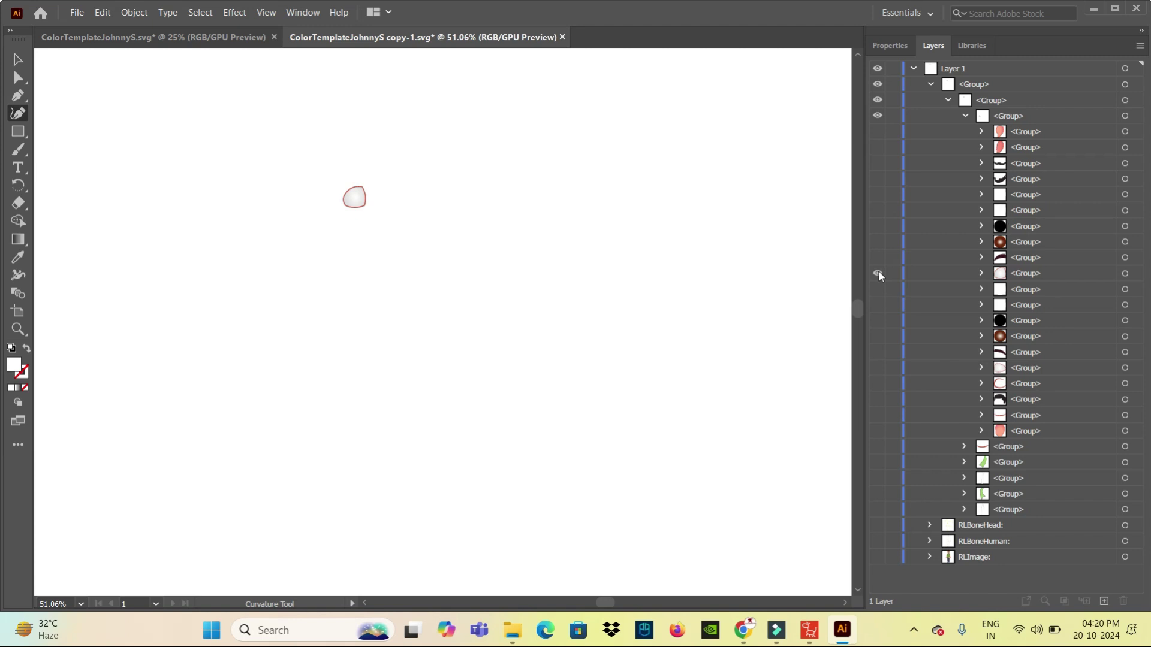
Make the eye's white, pupil and iris and all other face part groups visible in Layers
click(877, 273)
click(877, 273)
click(877, 229)
click(878, 242)
click(877, 289)
drag(877, 306, 877, 351)
drag(878, 273, 877, 180)
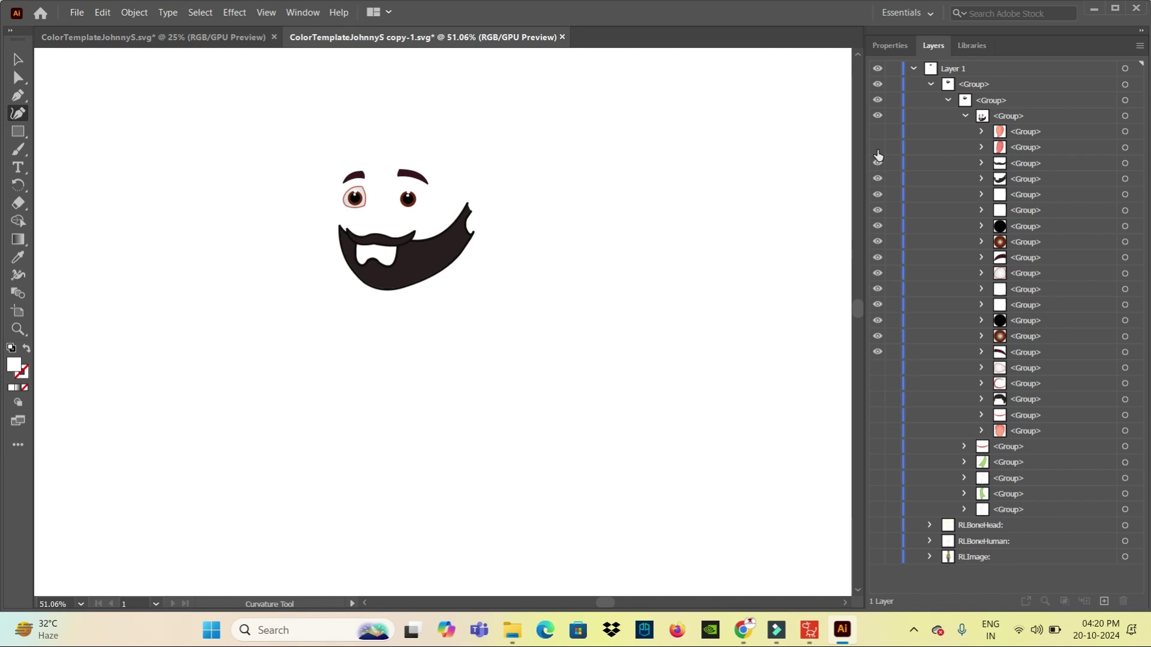
Hide the ear, mustache, beard, eyebrows and other eye, leaving one eye visible
click(877, 148)
click(877, 150)
click(877, 163)
click(877, 161)
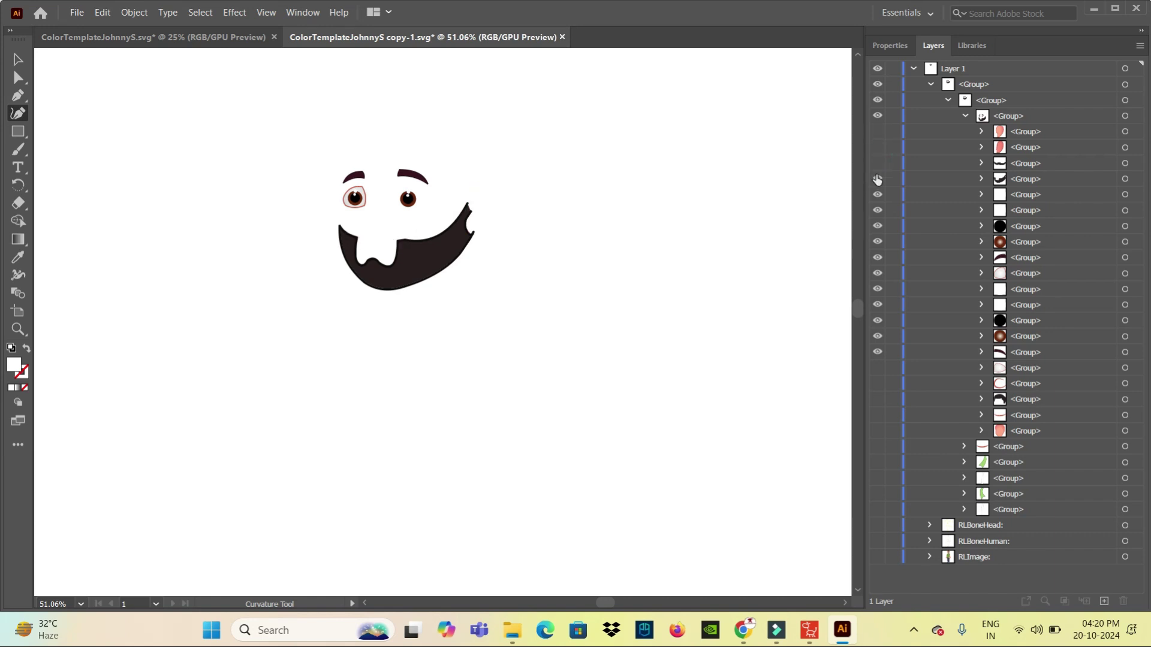
click(877, 179)
click(877, 194)
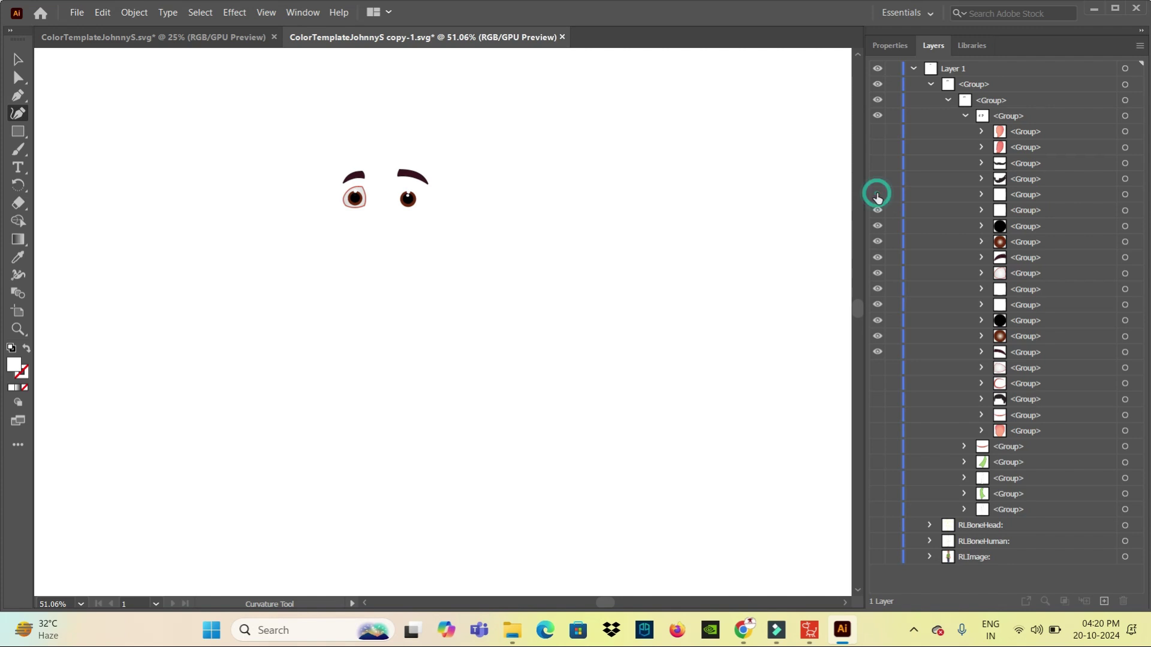
click(879, 210)
click(878, 227)
click(877, 257)
drag(877, 352, 877, 306)
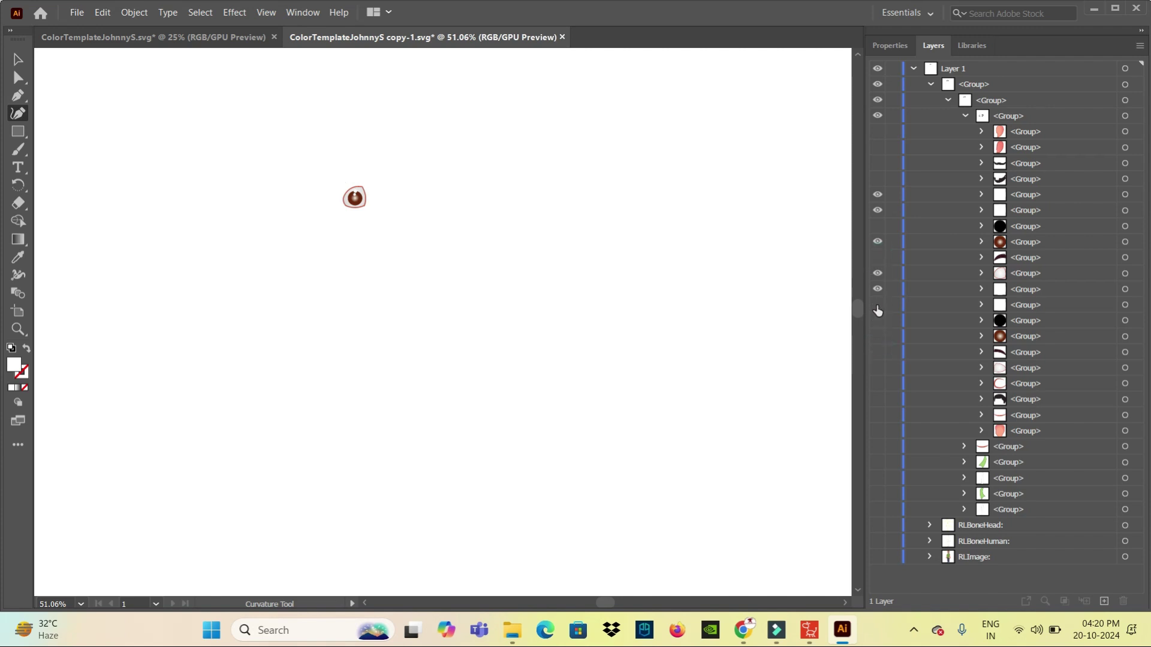
Start Export As, then check the Left Eye part's sprites in Cartoon Animator
click(77, 12)
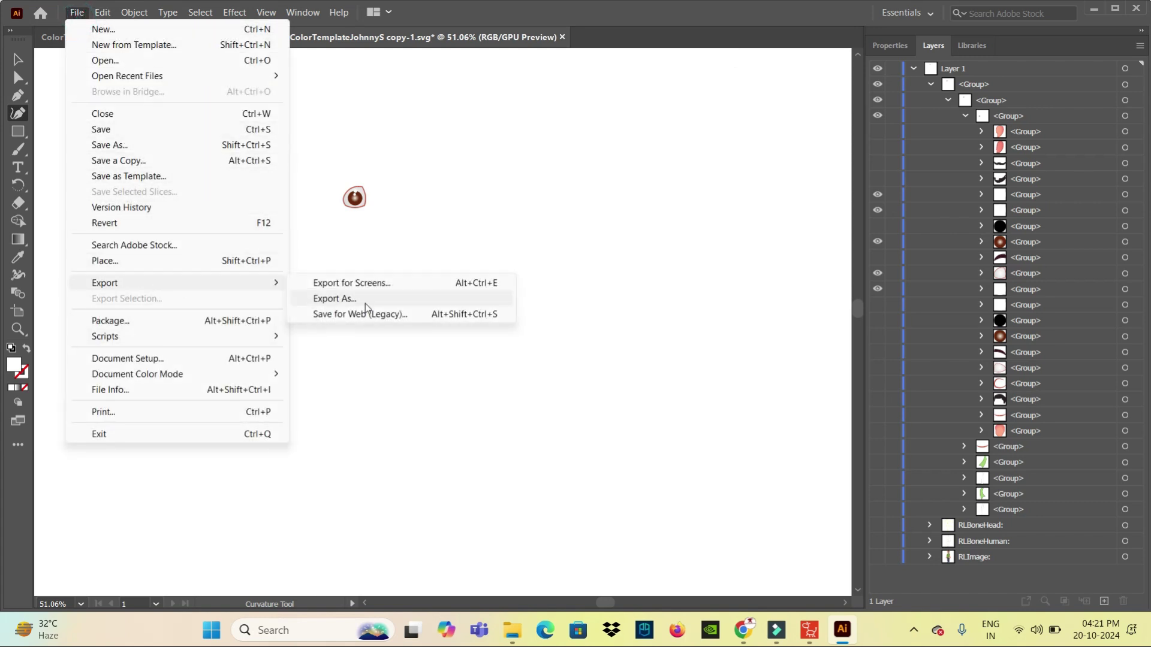
mouse_move(104, 282)
click(364, 299)
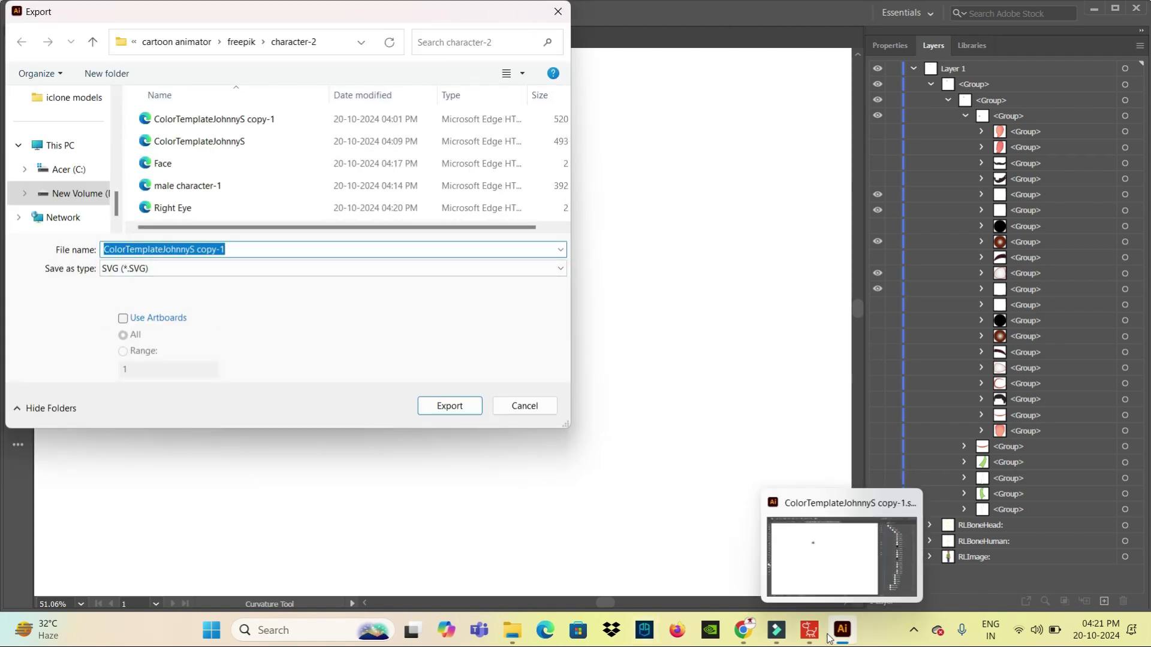
click(809, 632)
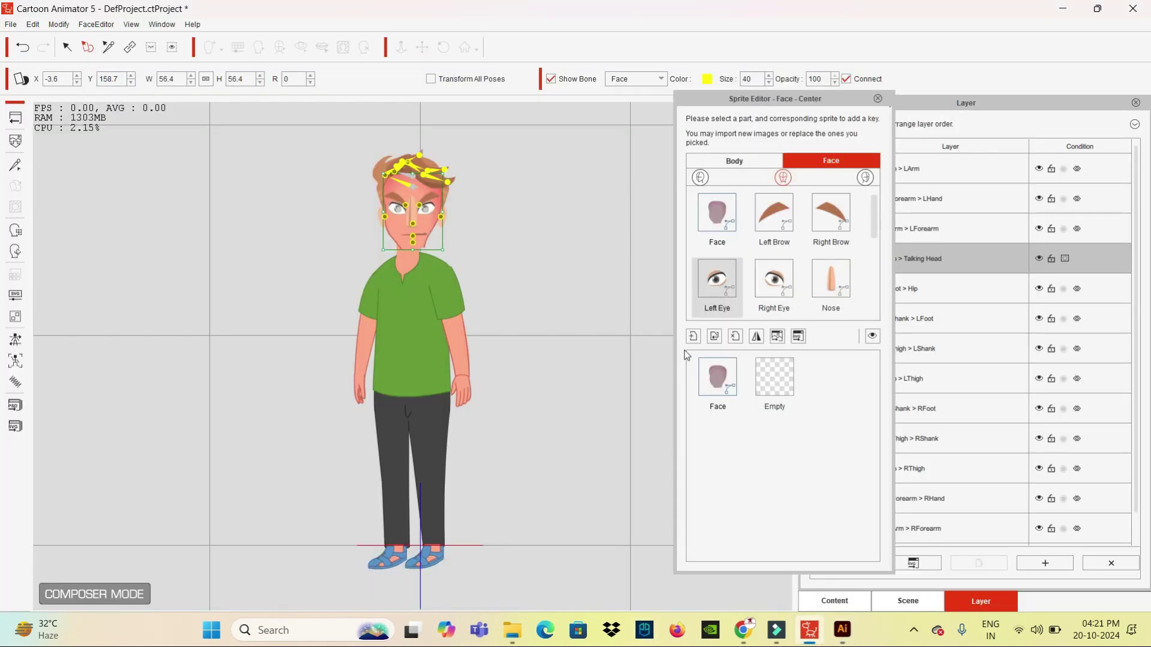
click(725, 311)
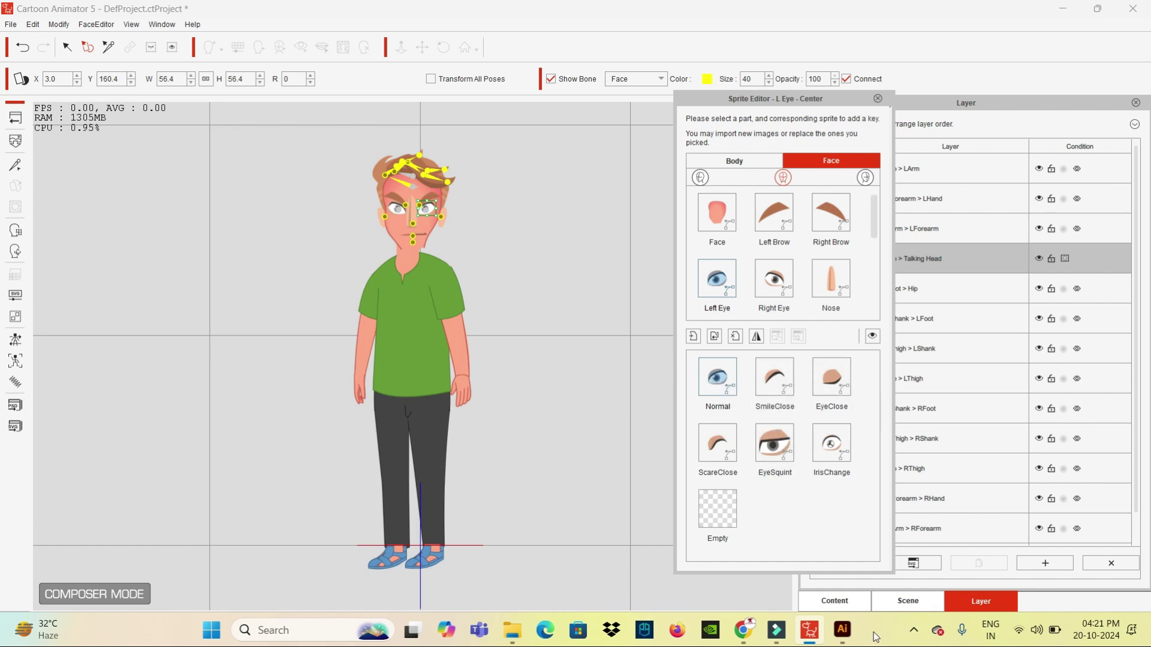
click(851, 638)
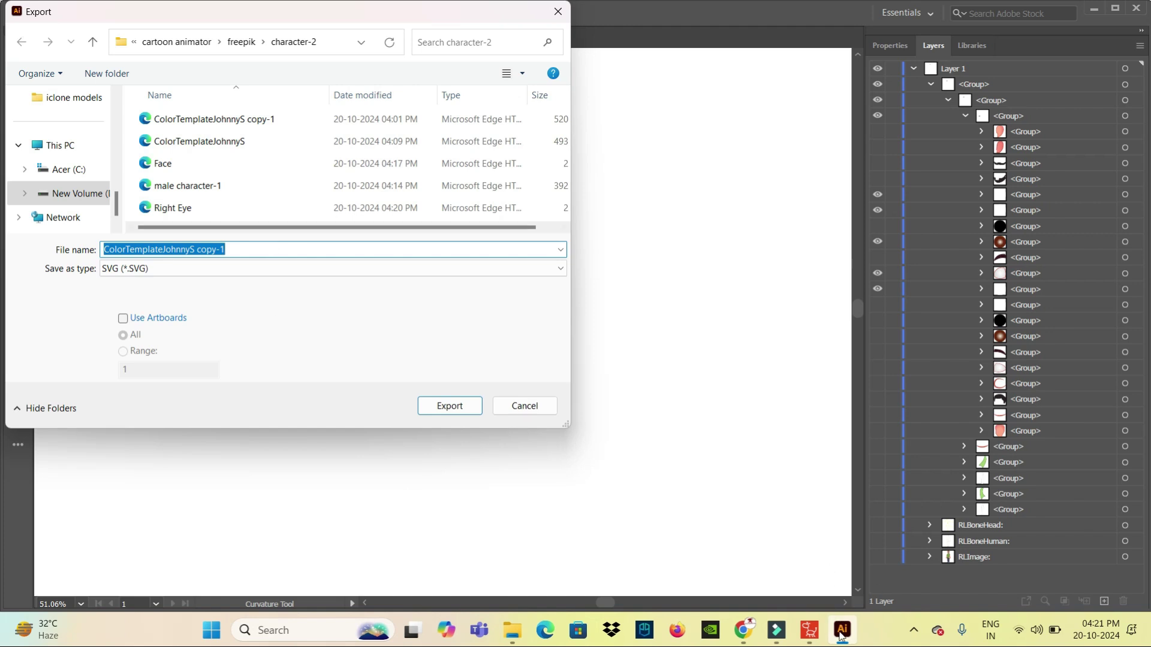
Export the lone eye as an SVG named Right Eye-N with default SVG options
click(174, 208)
click(188, 250)
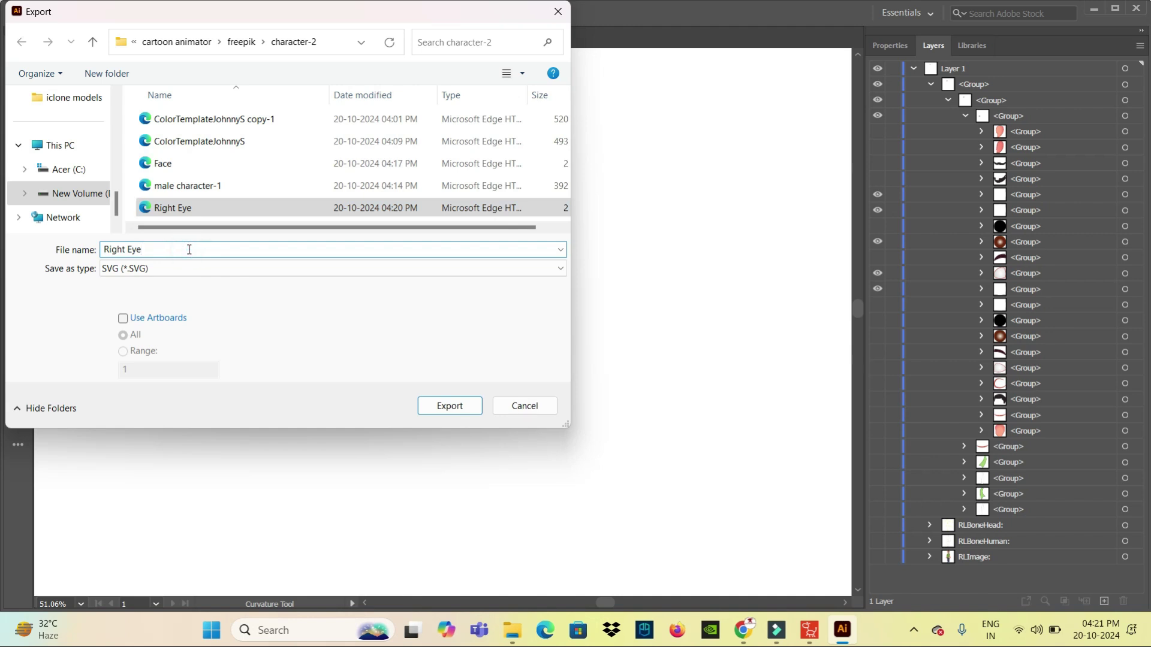
text(-N)
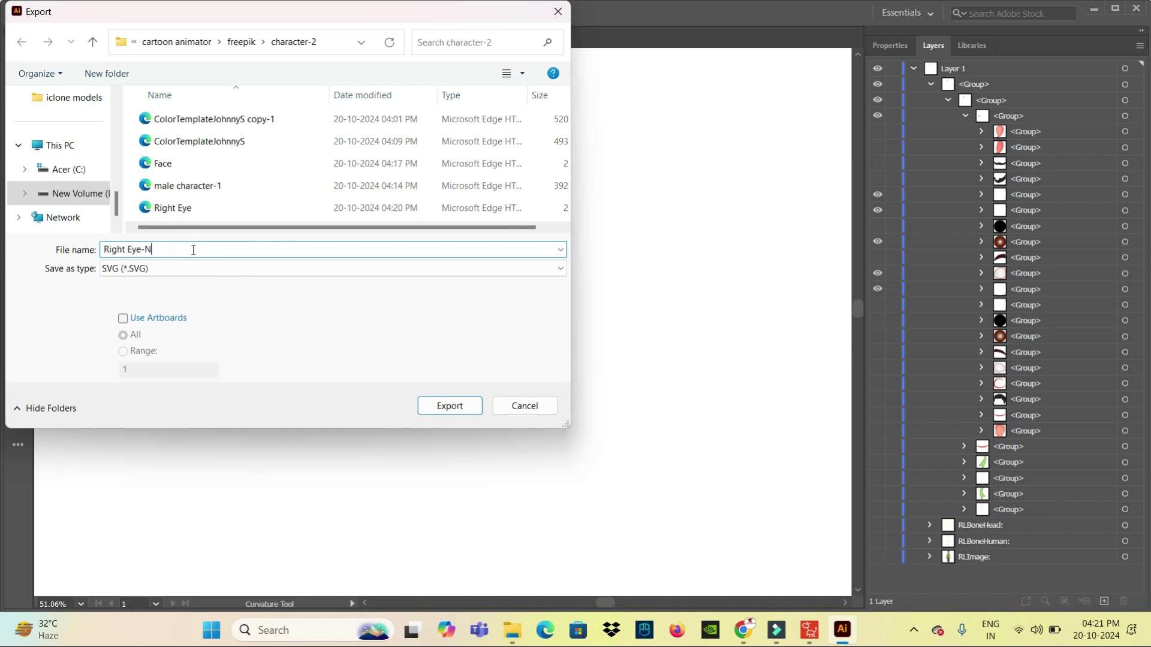
click(461, 407)
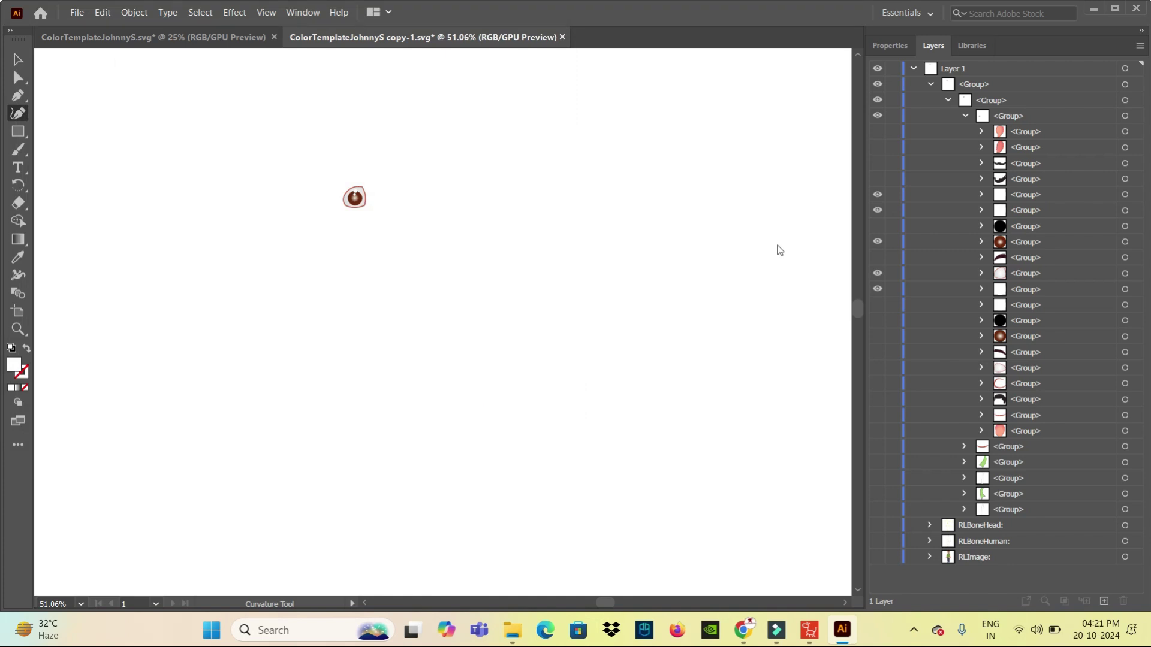
click(588, 362)
Load Right Eye-N into the left eye sprite by mistake, then undo it
click(809, 630)
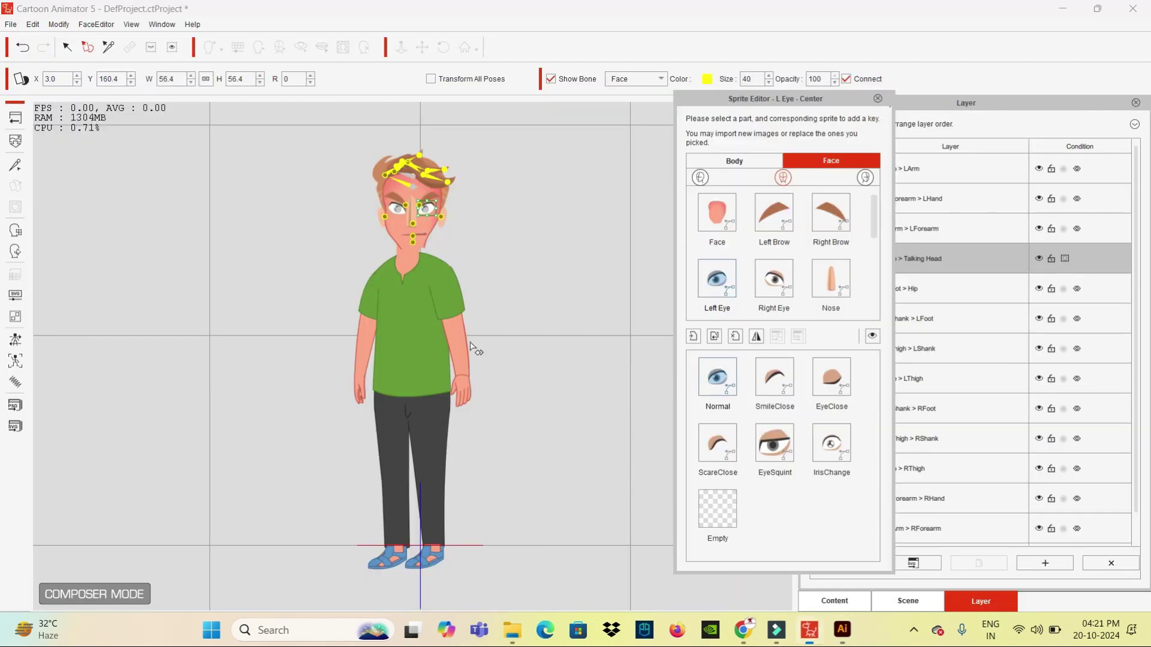
click(716, 338)
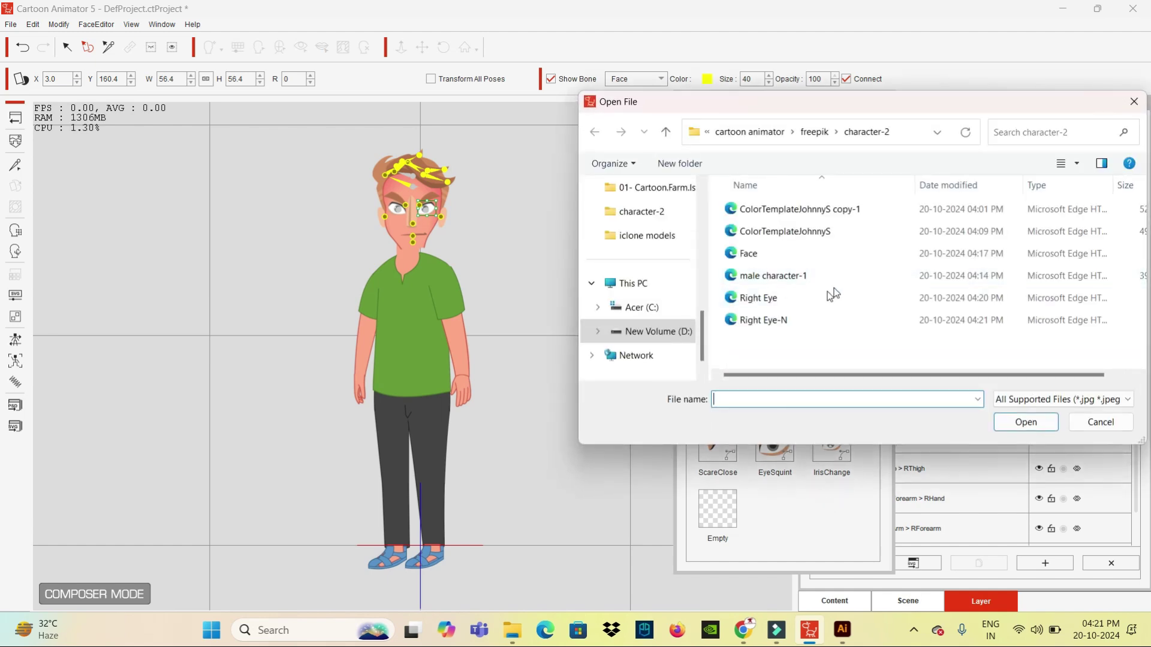
click(765, 324)
double_click(765, 323)
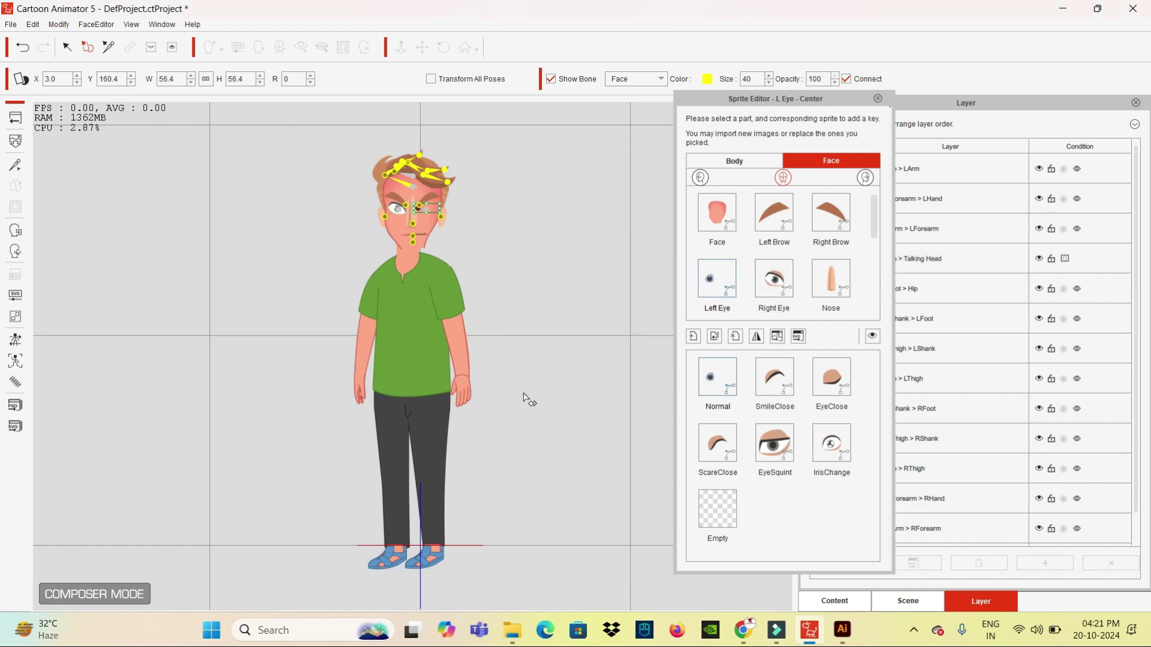
key(ctrl+z)
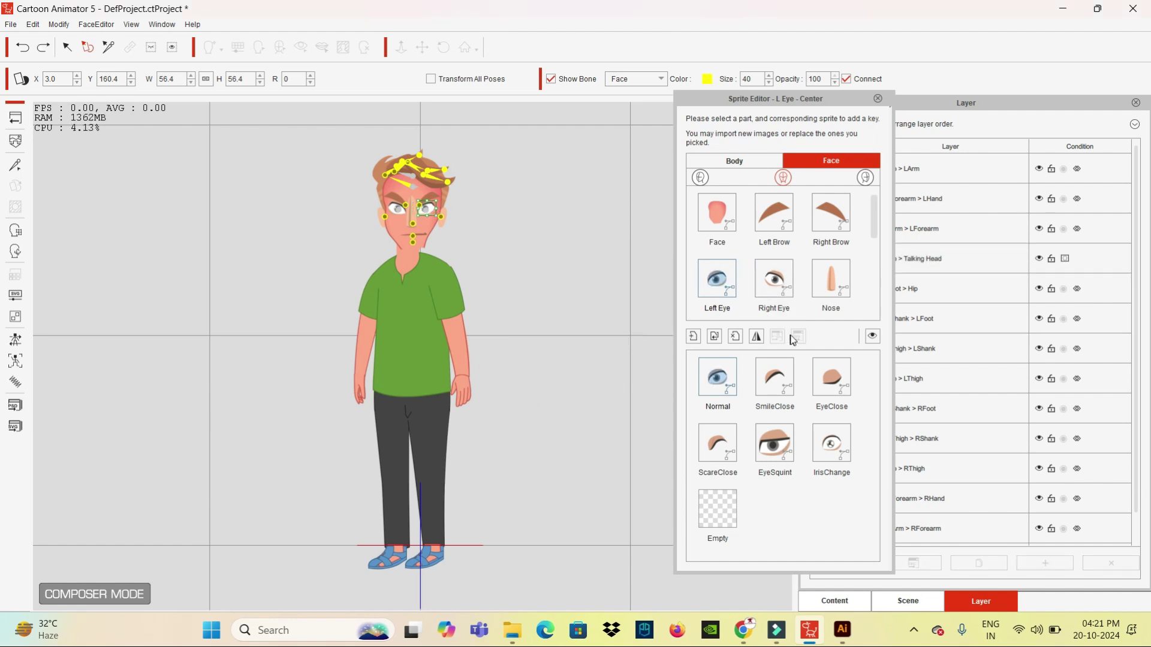
Replace the Right Eye sprite with Right Eye-N.svg and close the Sprite Editor
click(773, 278)
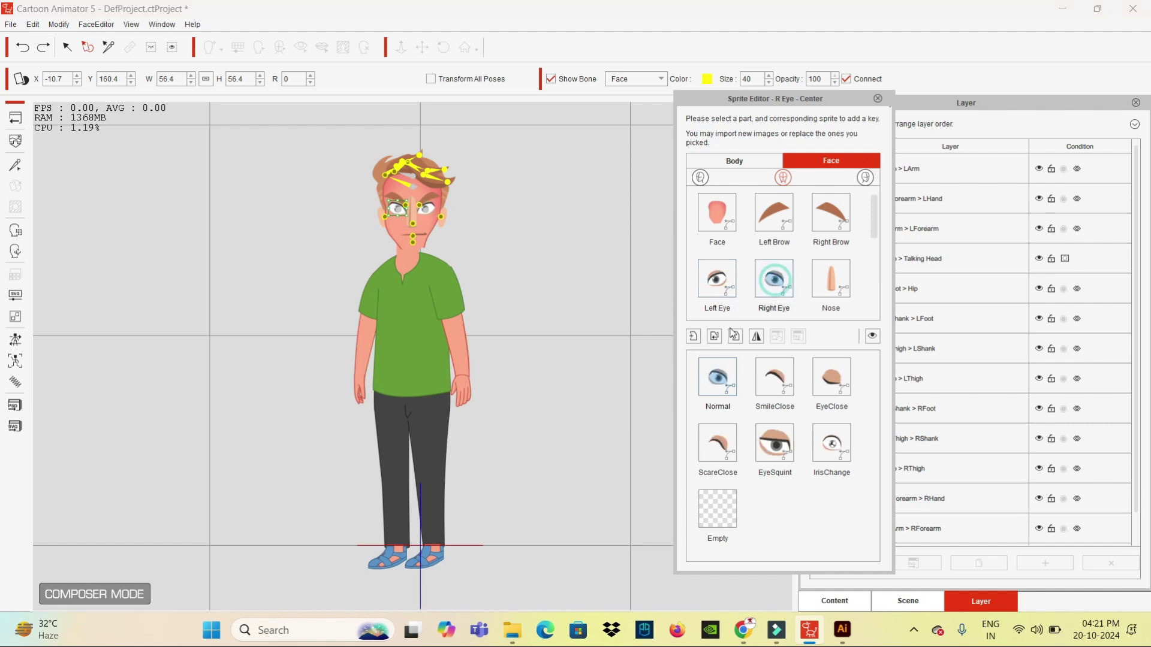
double_click(721, 381)
click(765, 321)
double_click(765, 321)
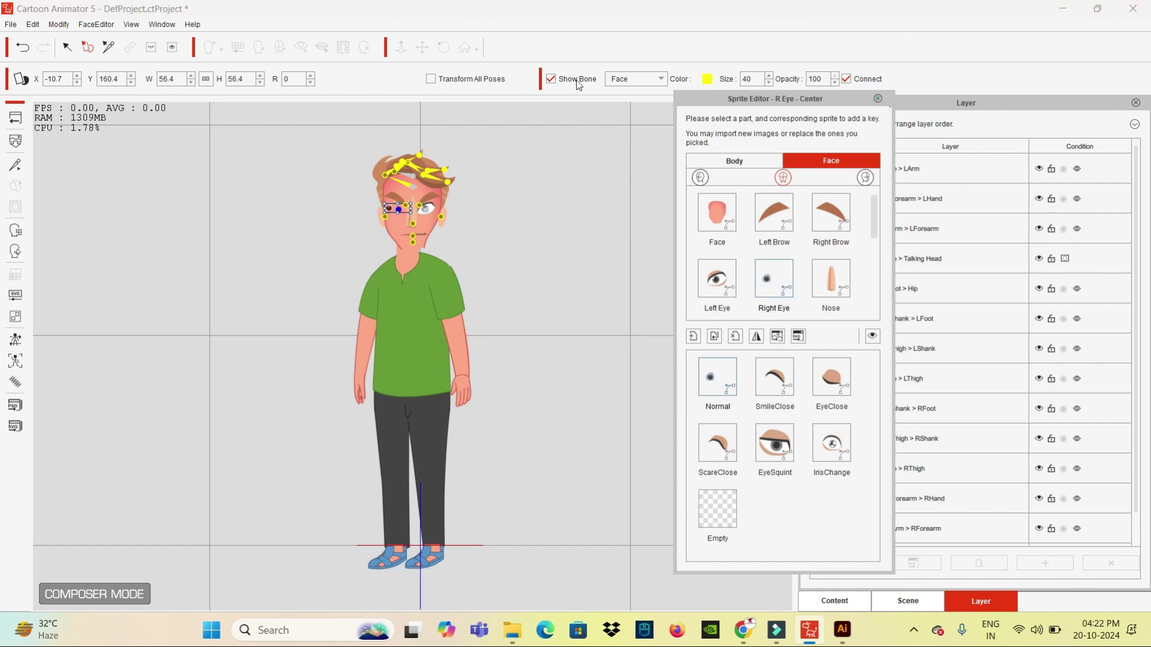
click(878, 99)
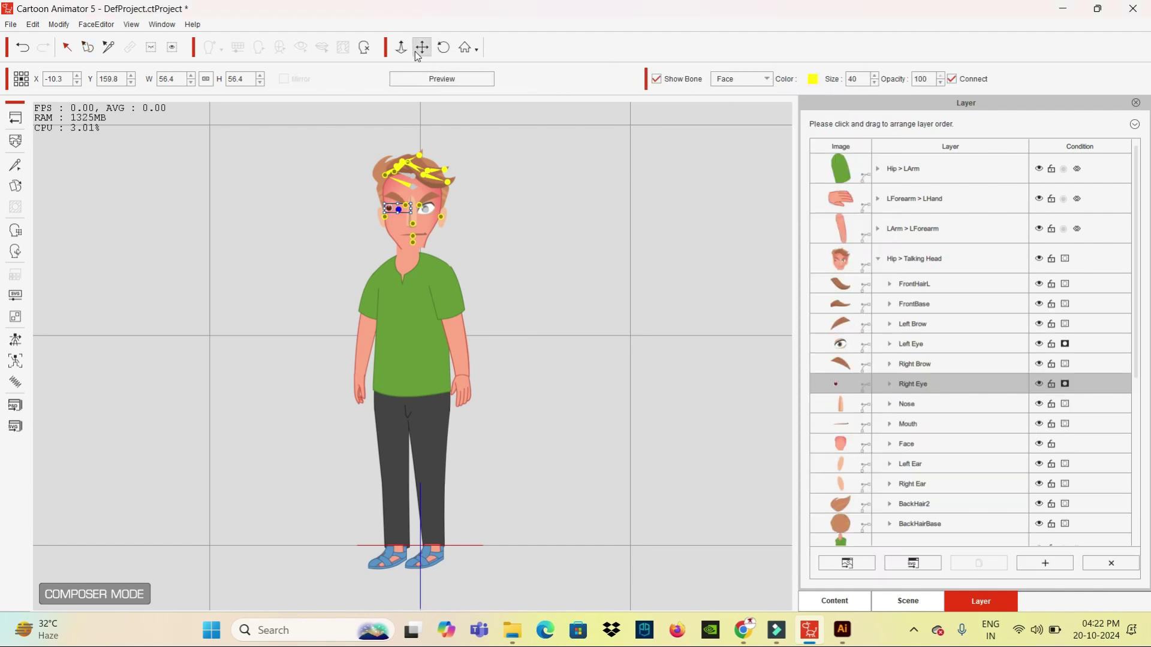
Zoom in on the face, then drag the new right eye and undo the move
click(401, 48)
mouse_move(552, 439)
mouse_down()
mouse_move(555, 231)
mouse_move(580, 115)
mouse_move(444, 59)
mouse_up()
scroll(644, 456, up, 5)
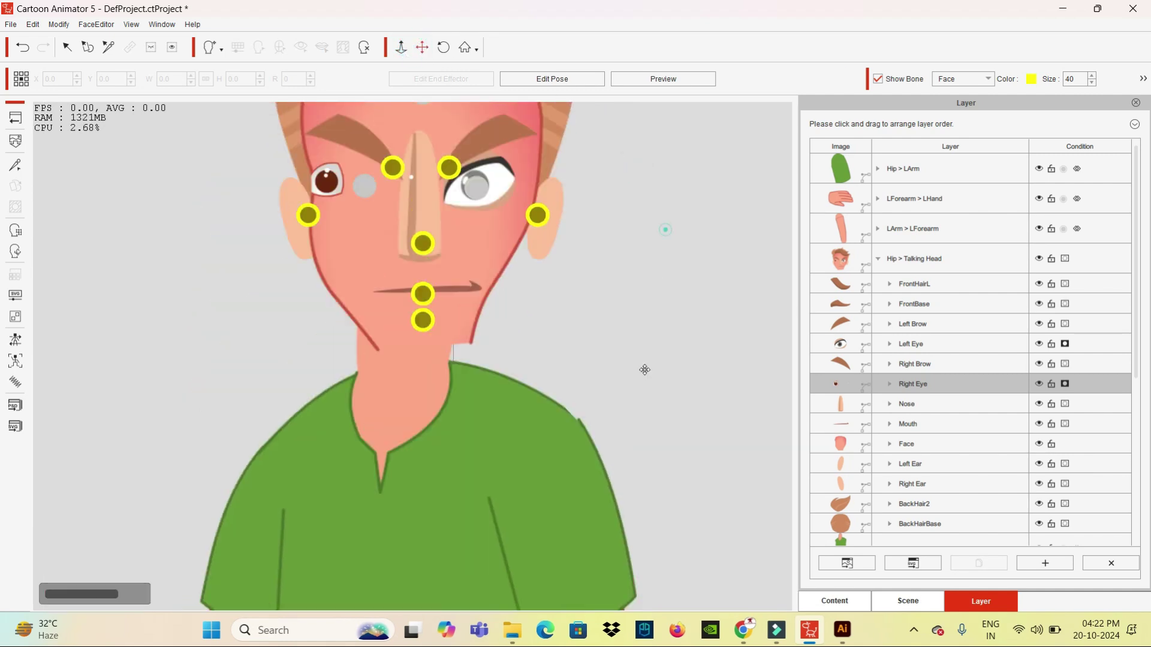
scroll(660, 377, down, 3)
scroll(662, 360, up, 2)
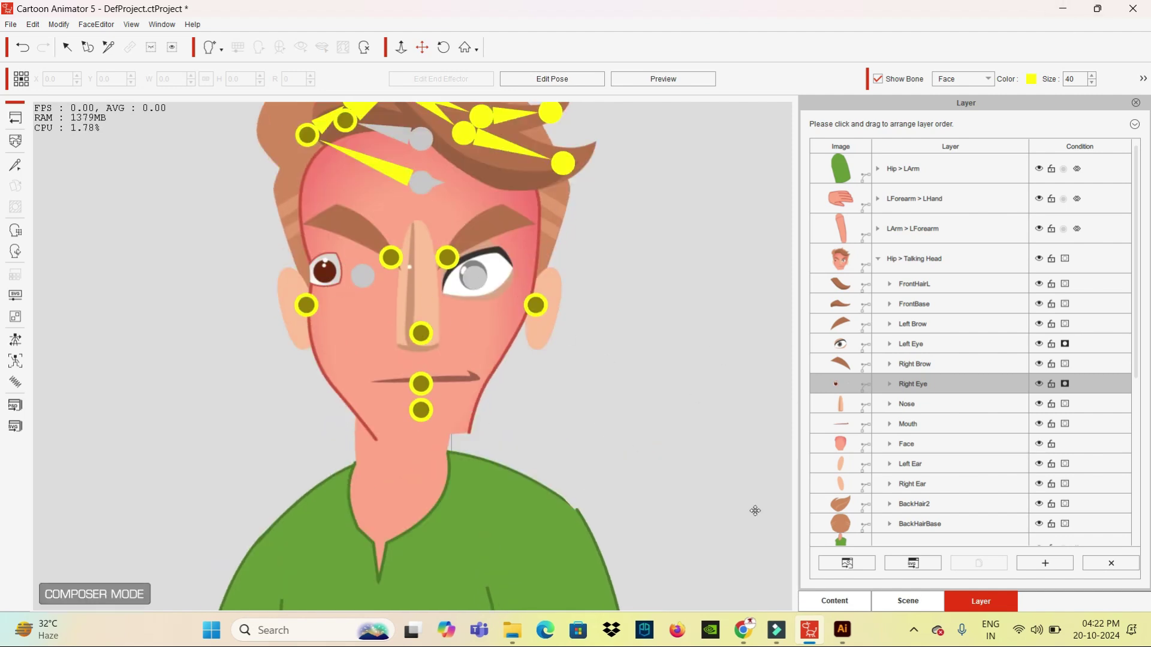
mouse_move(842, 631)
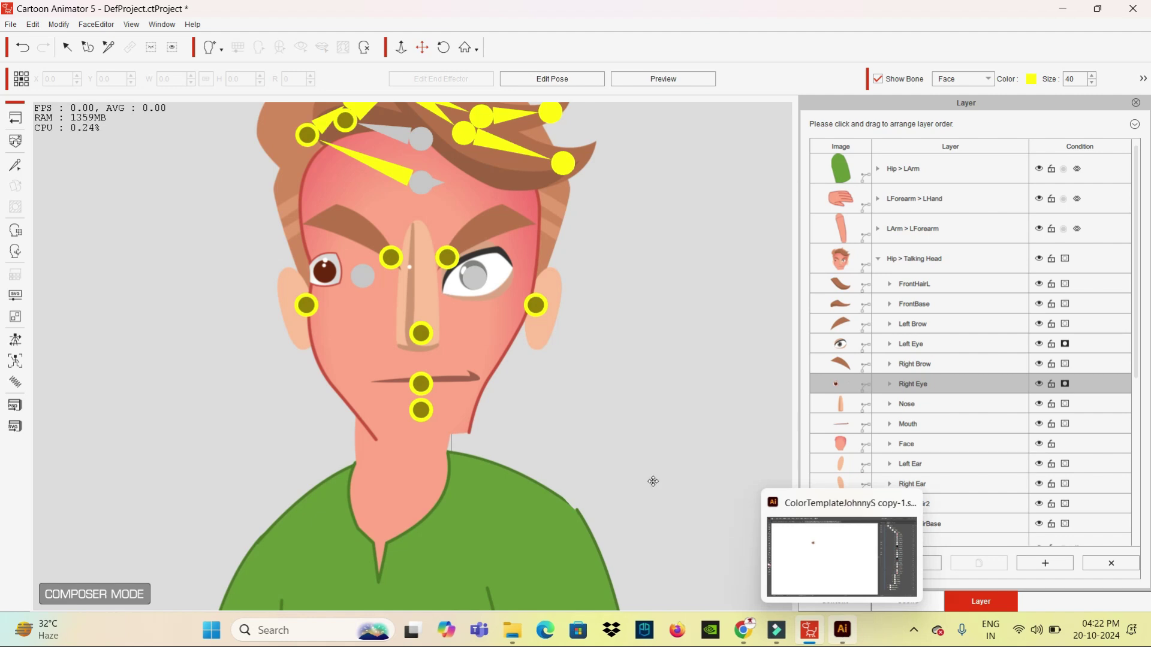
click(324, 277)
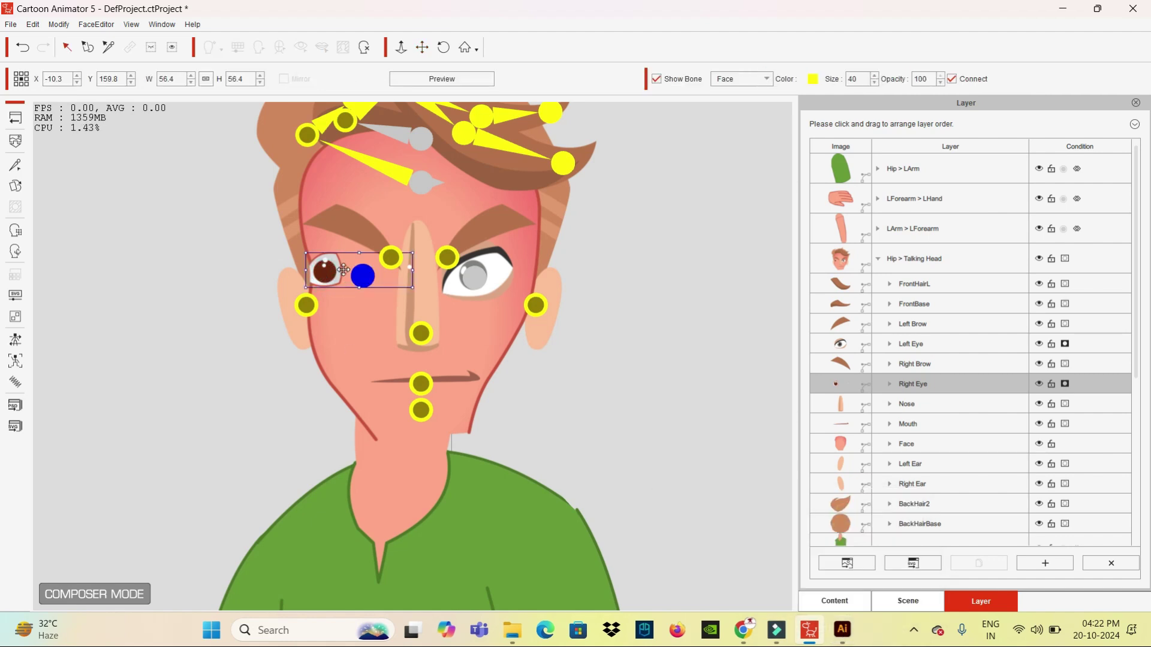
drag(324, 277, 387, 279)
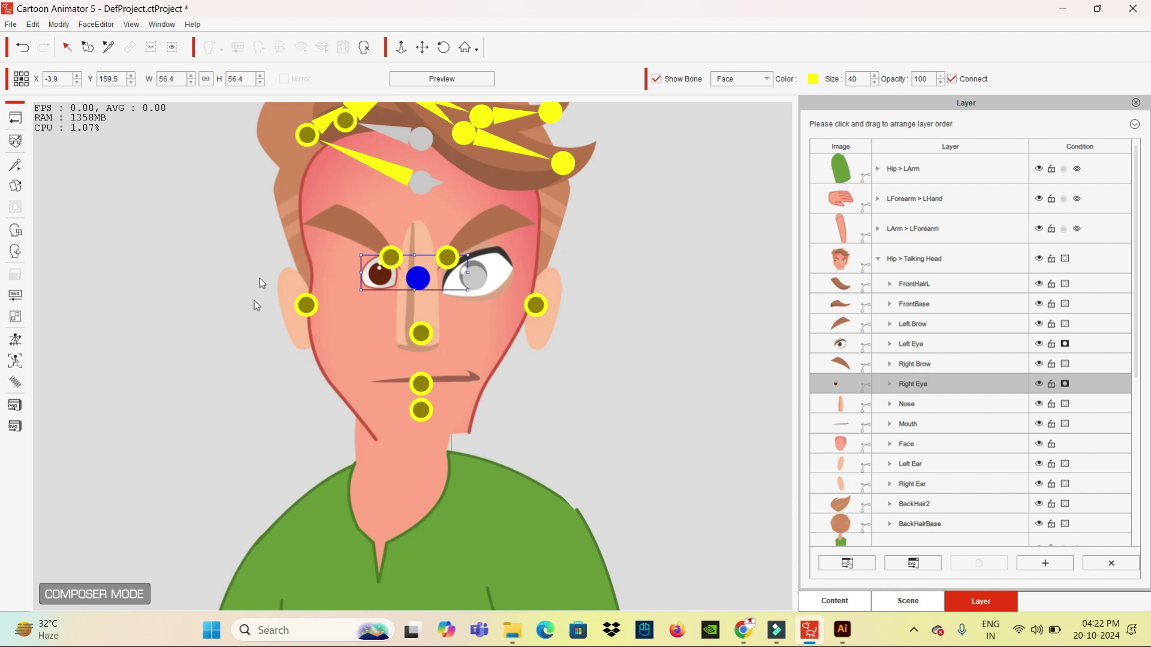
key(ctrl+z)
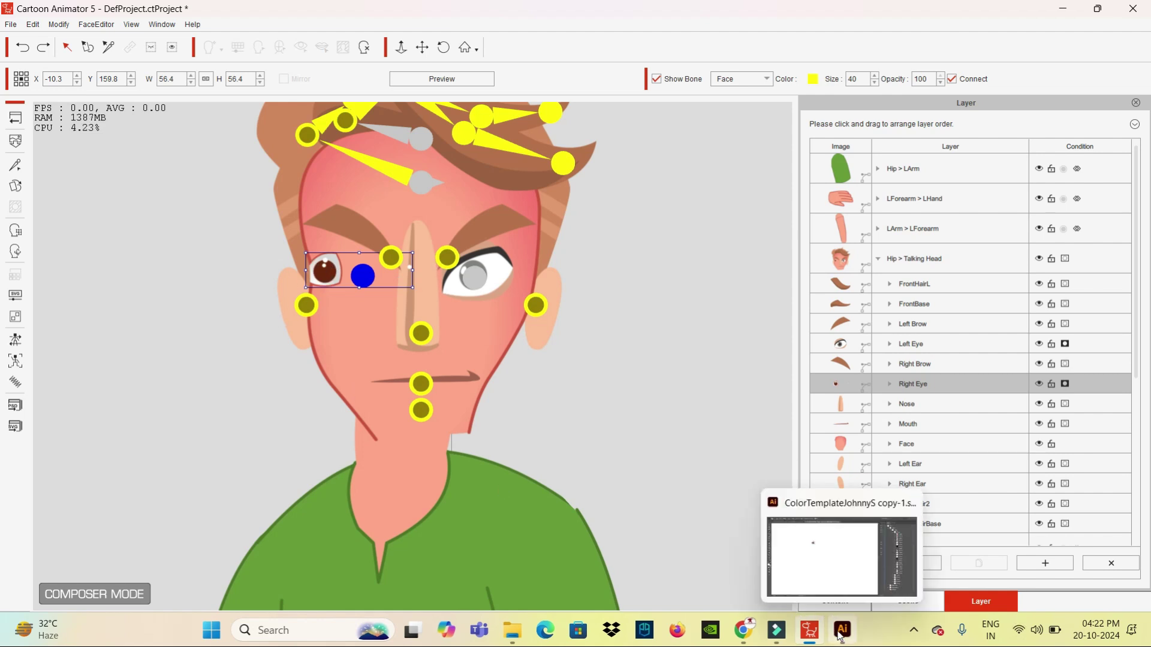
Replace the right eye's SmileClose sprite with the Right Eye file
click(16, 187)
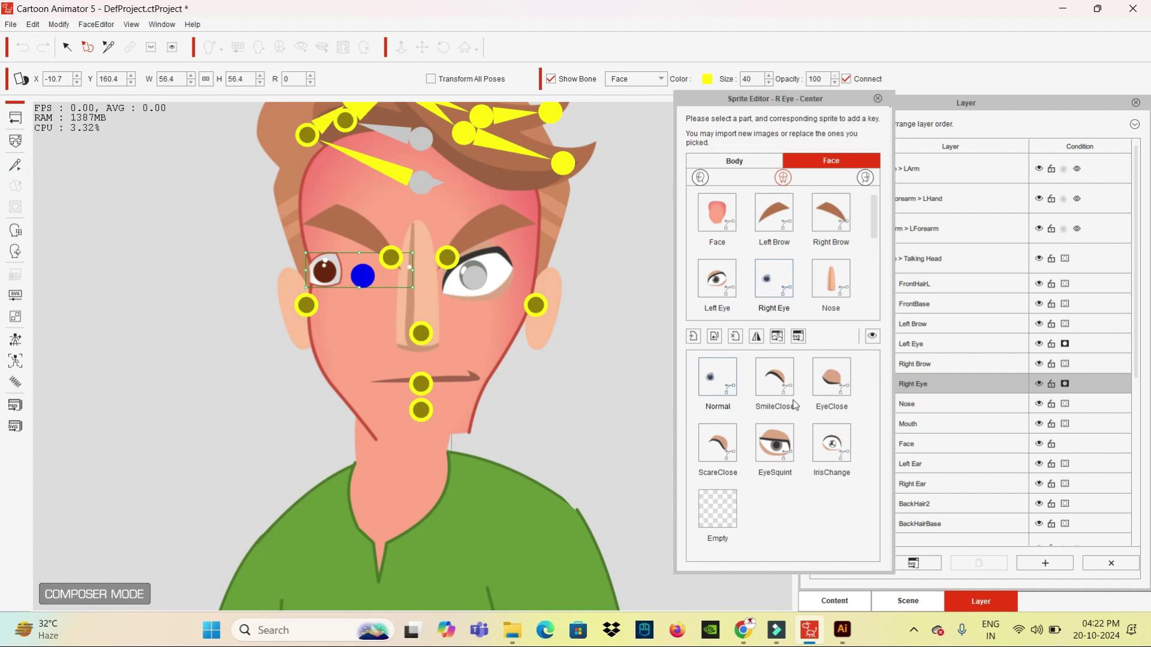
click(773, 377)
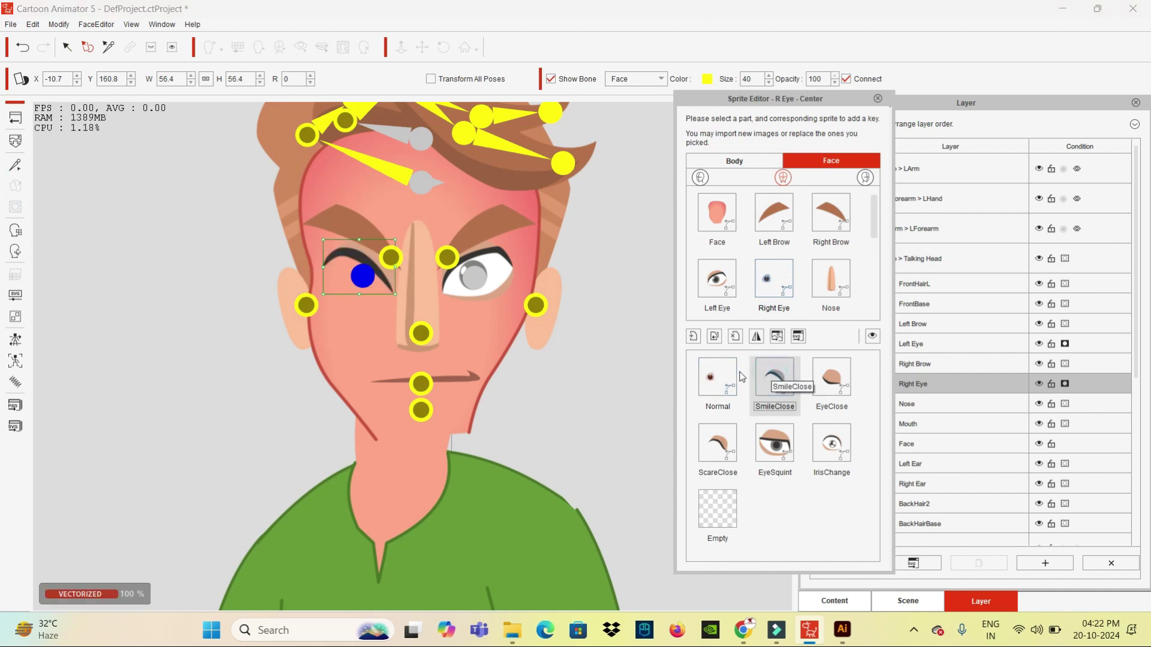
click(714, 338)
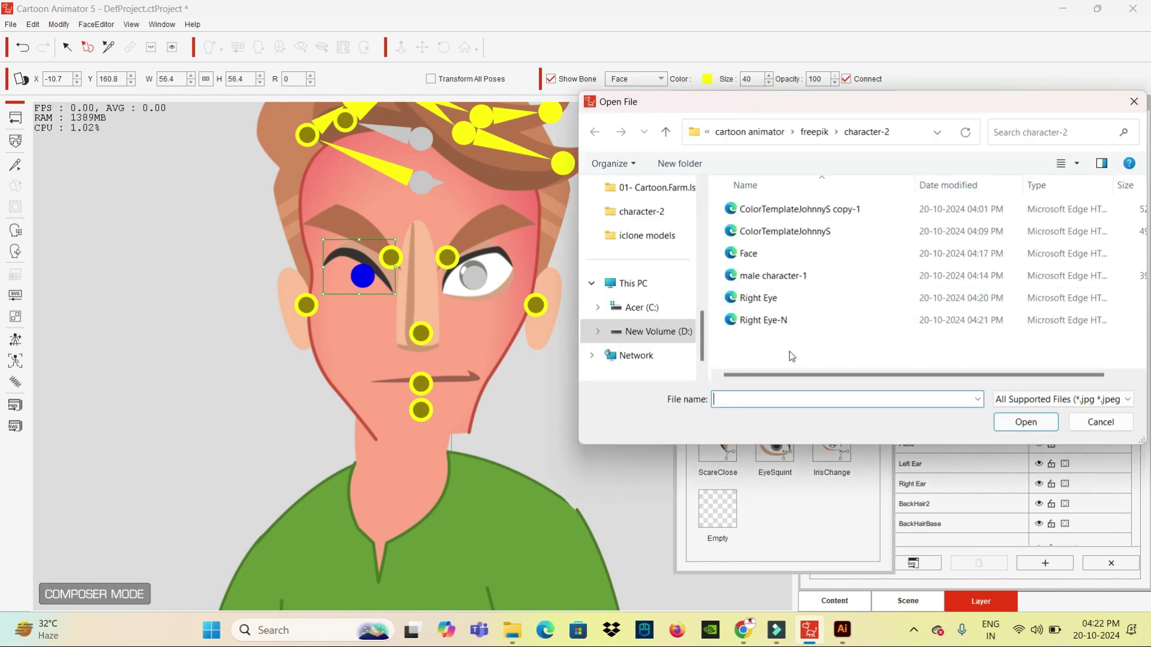
click(758, 298)
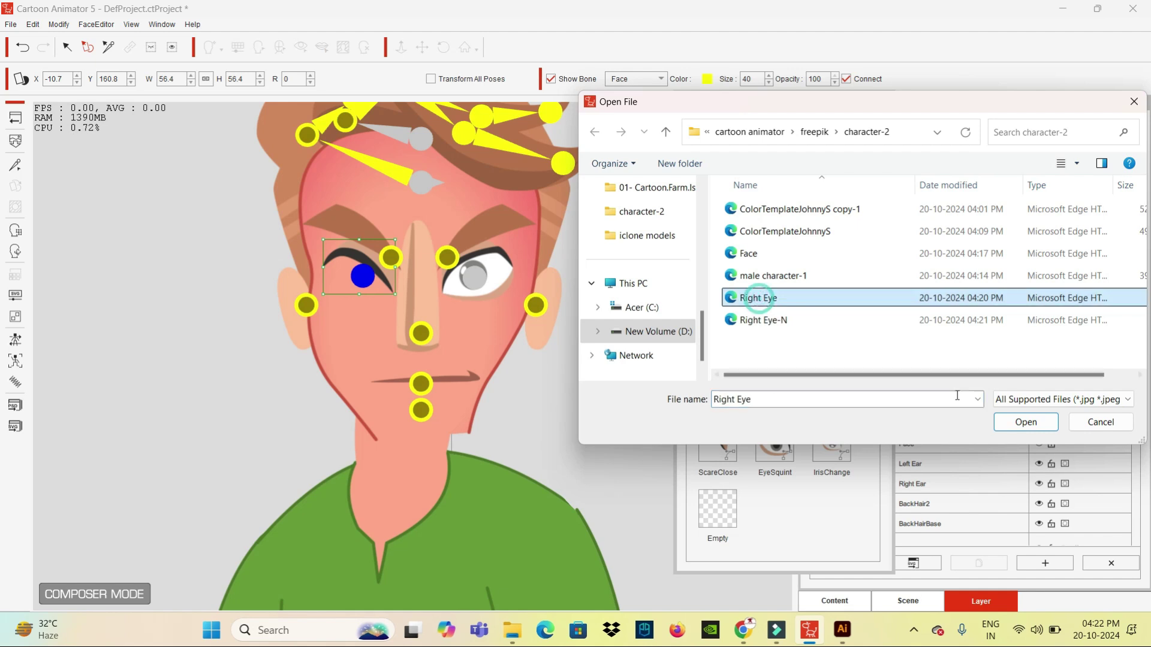
click(1026, 423)
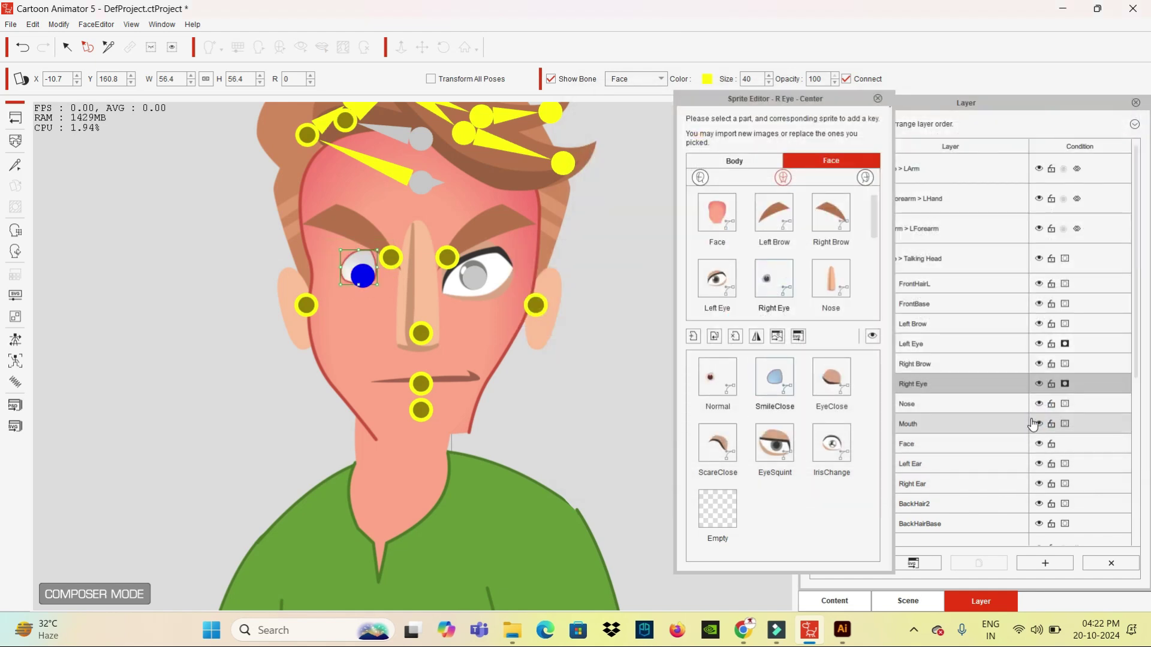
Toggle between SmileClose and Normal, leave Normal showing, and return to Illustrator
click(718, 383)
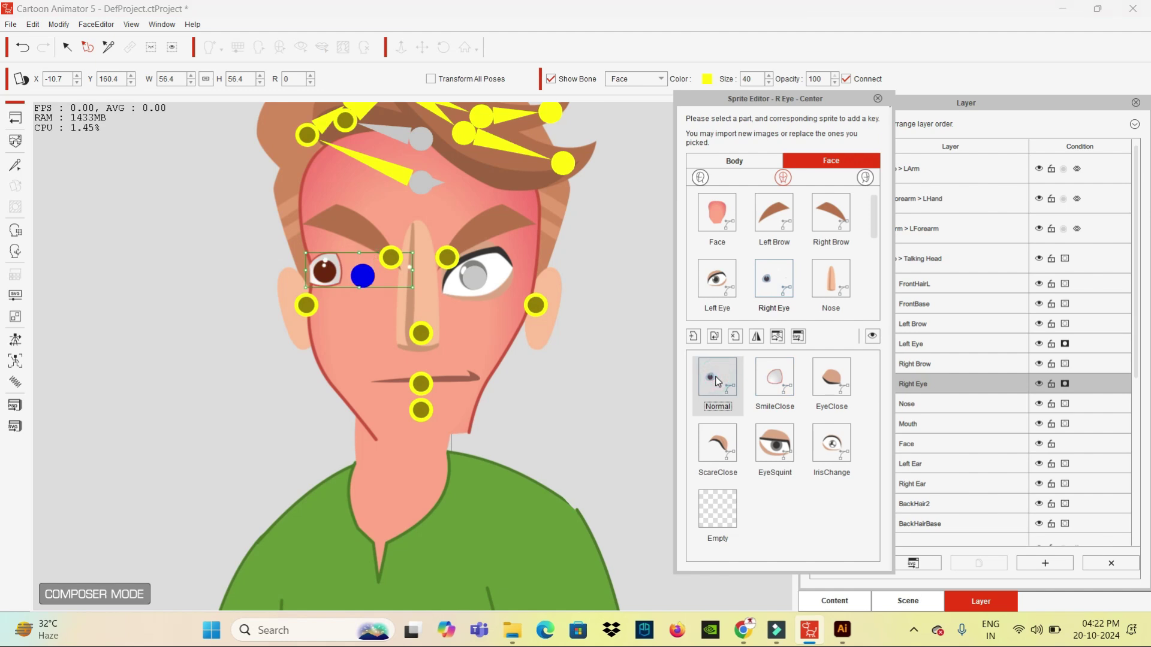
click(774, 383)
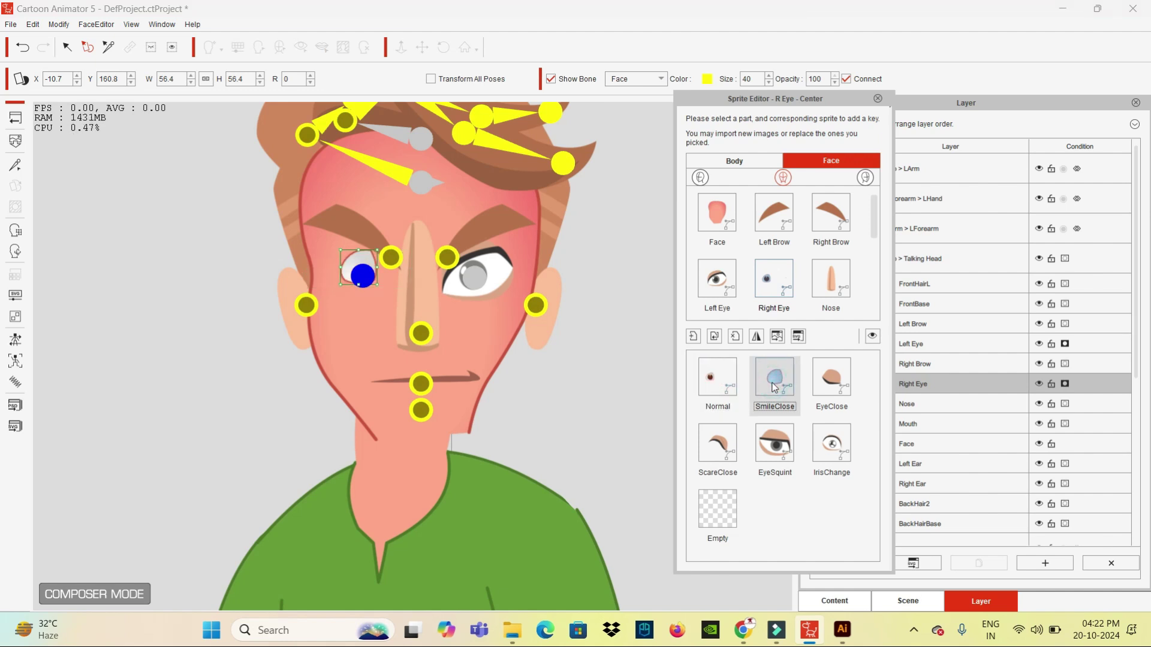
click(718, 387)
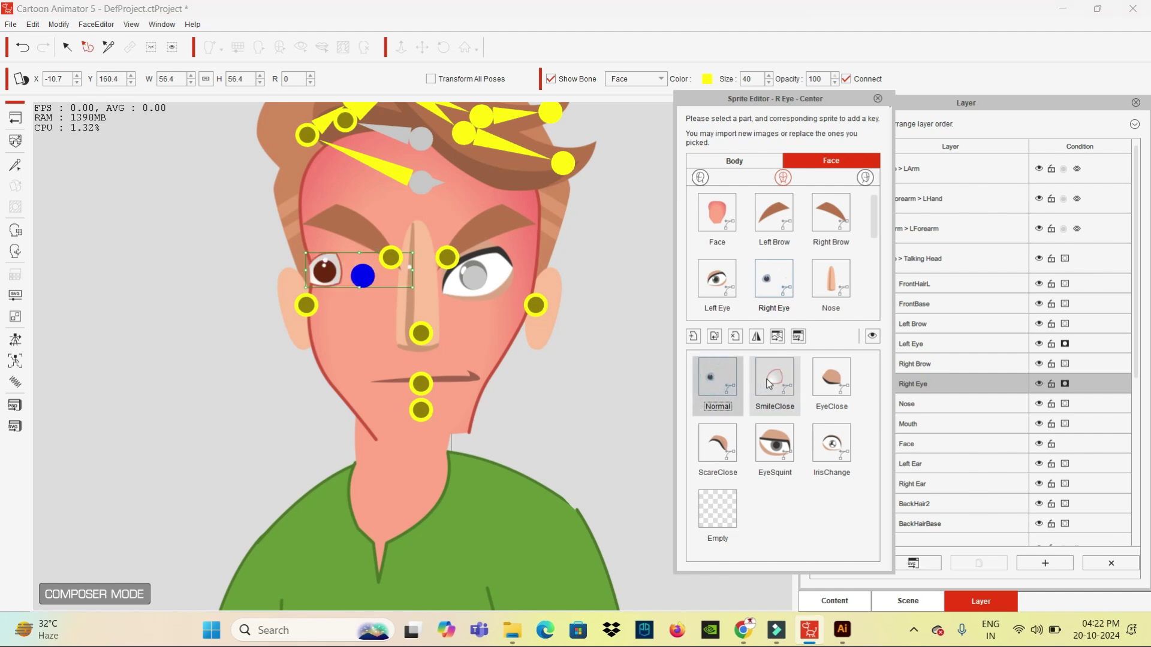
click(769, 383)
click(722, 379)
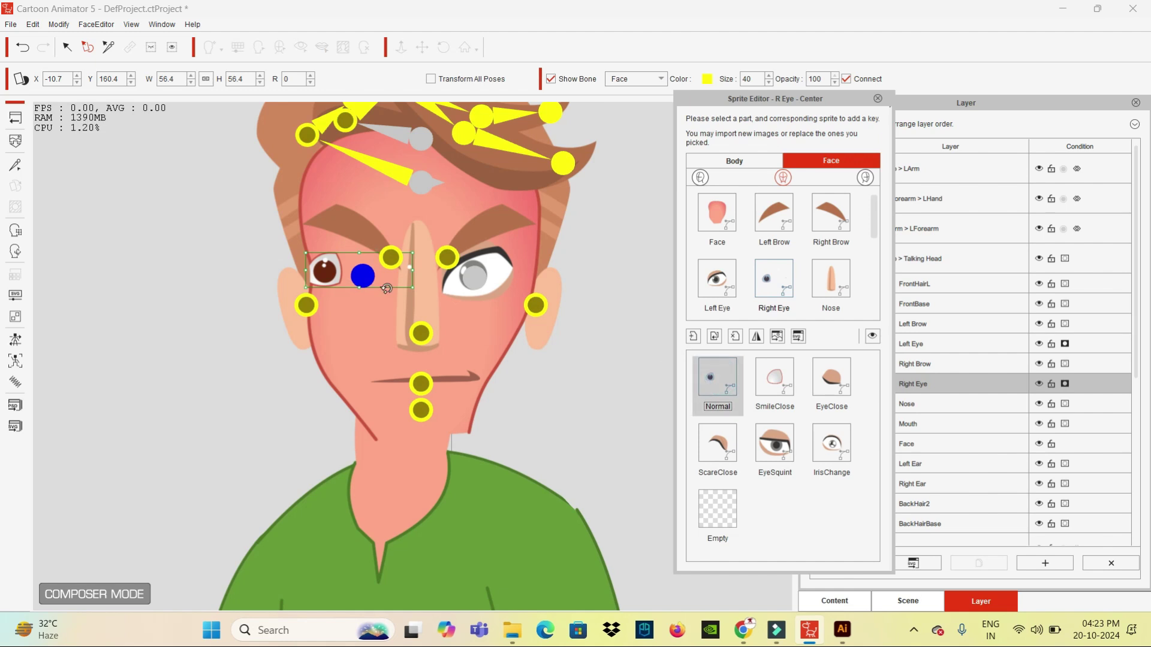
click(840, 637)
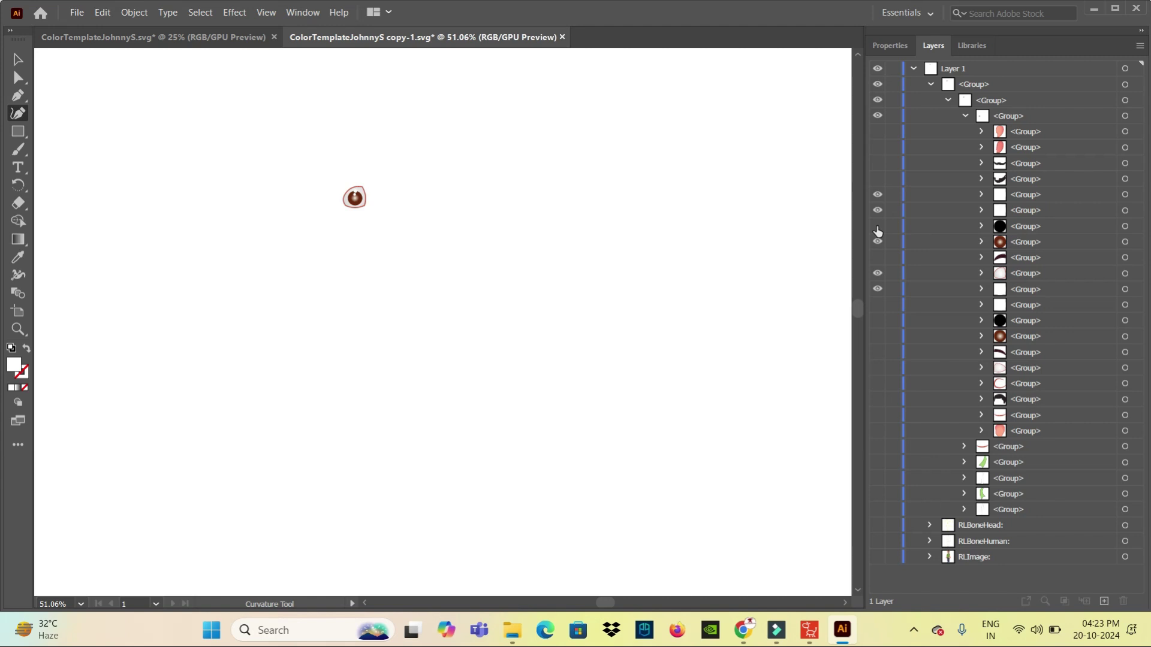
Hide the remaining extra groups so only the right eye is visible
click(878, 196)
click(878, 211)
click(879, 290)
Re-export the eye as SVG, overwriting Right Eye-N, and return to Cartoon Animator
click(77, 12)
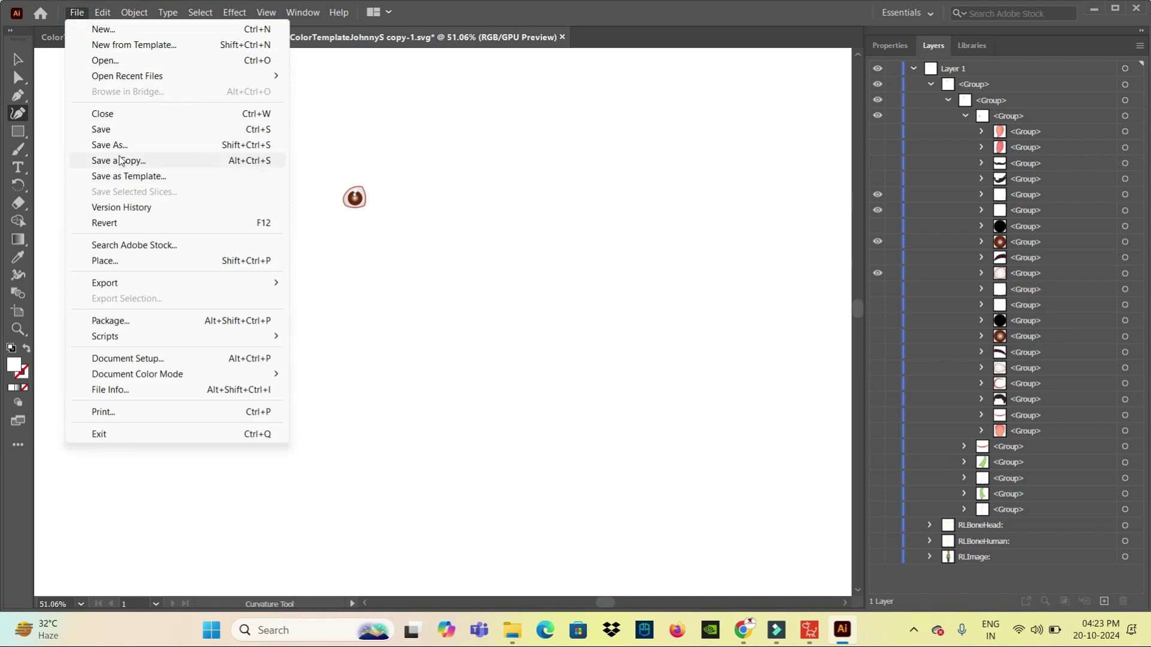
mouse_move(104, 283)
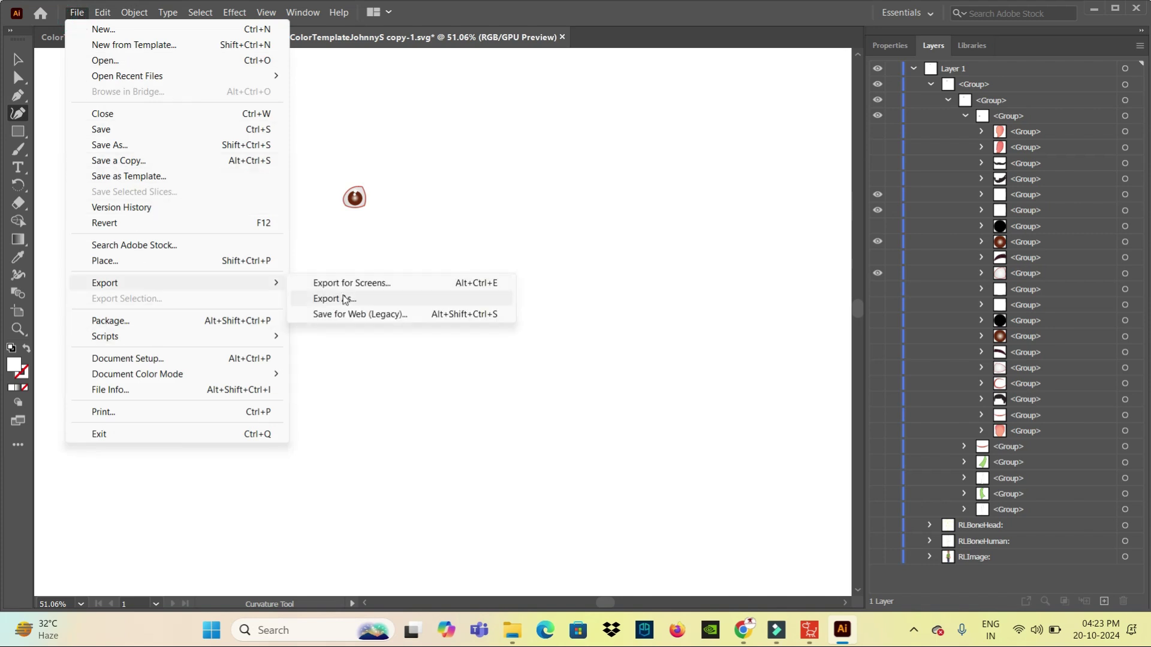
click(345, 300)
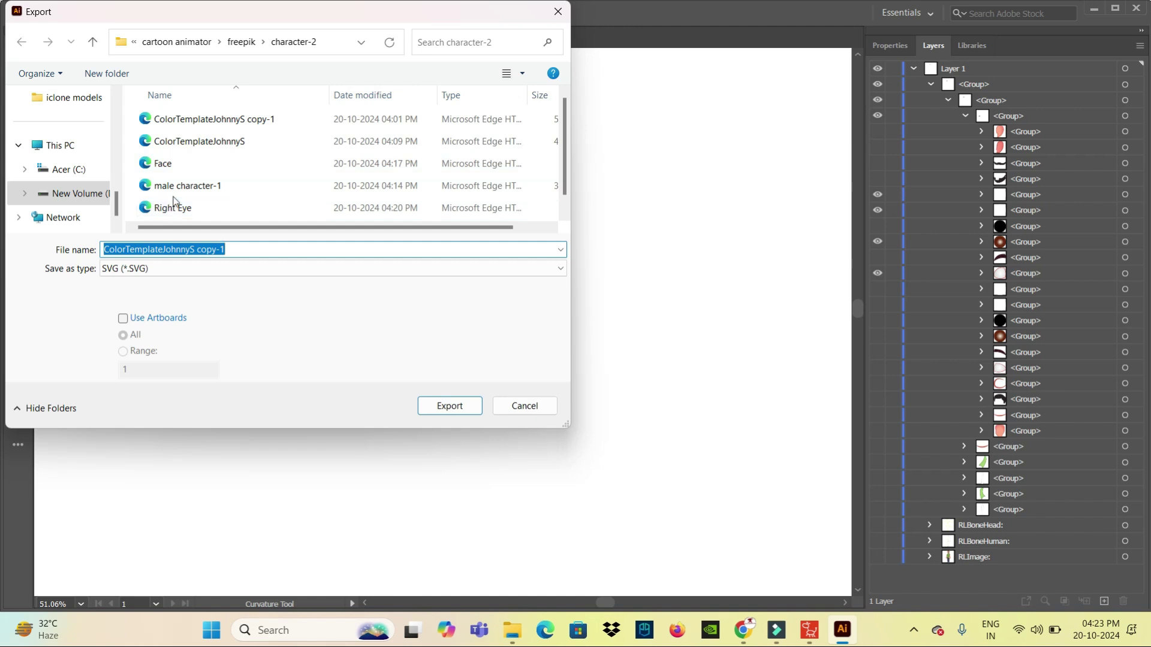
scroll(174, 202, down, 1)
click(178, 213)
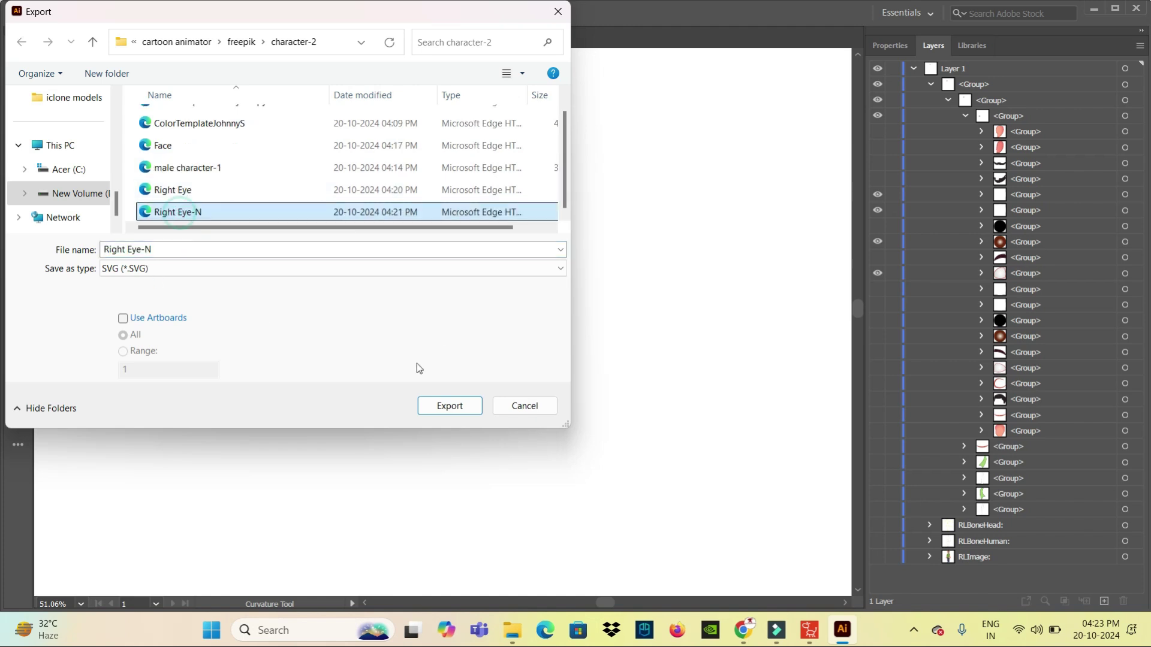
click(449, 406)
click(628, 374)
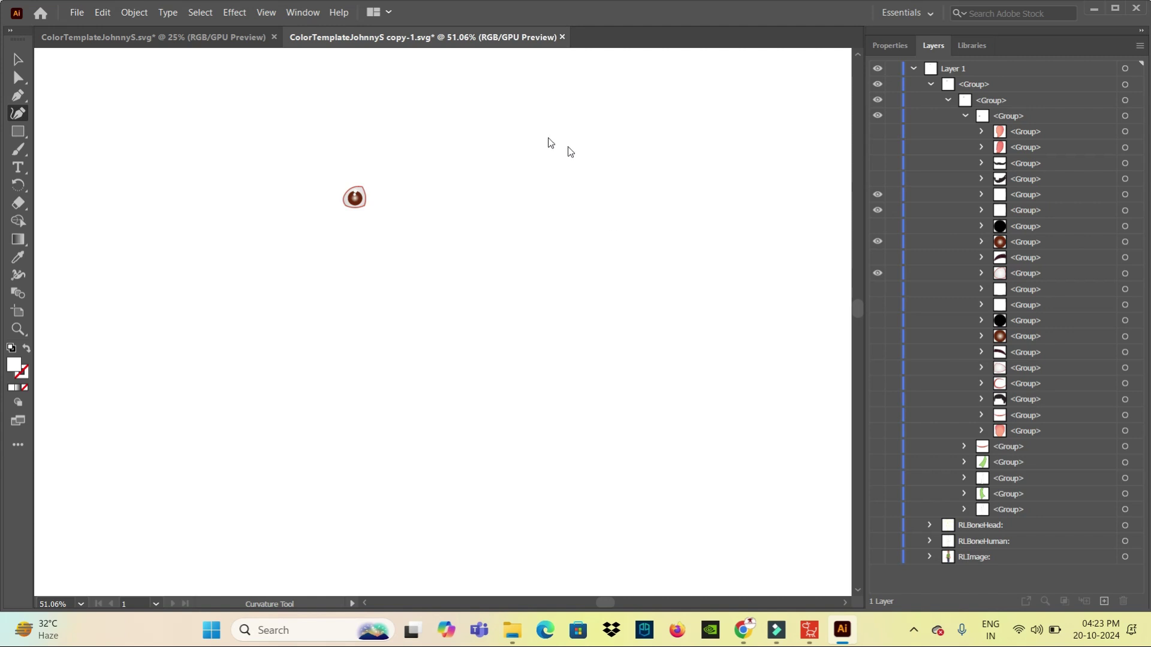
click(590, 363)
key(alt+Tab)
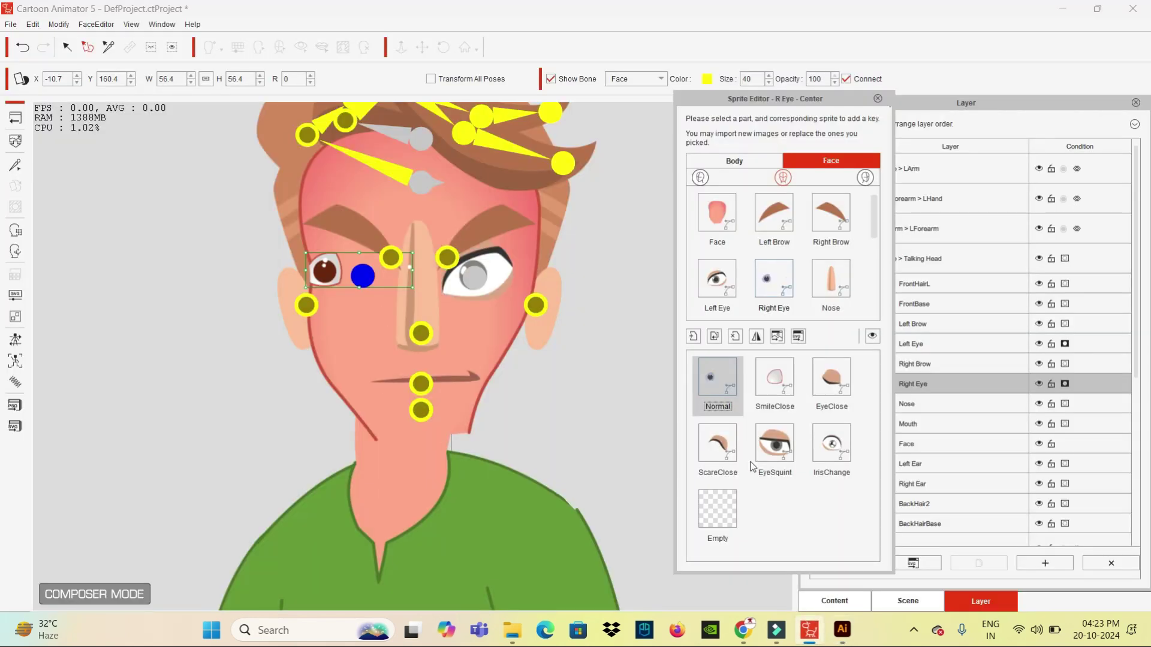
Replace the right eye's Normal sprite with Right Eye-N and check its X position
click(714, 336)
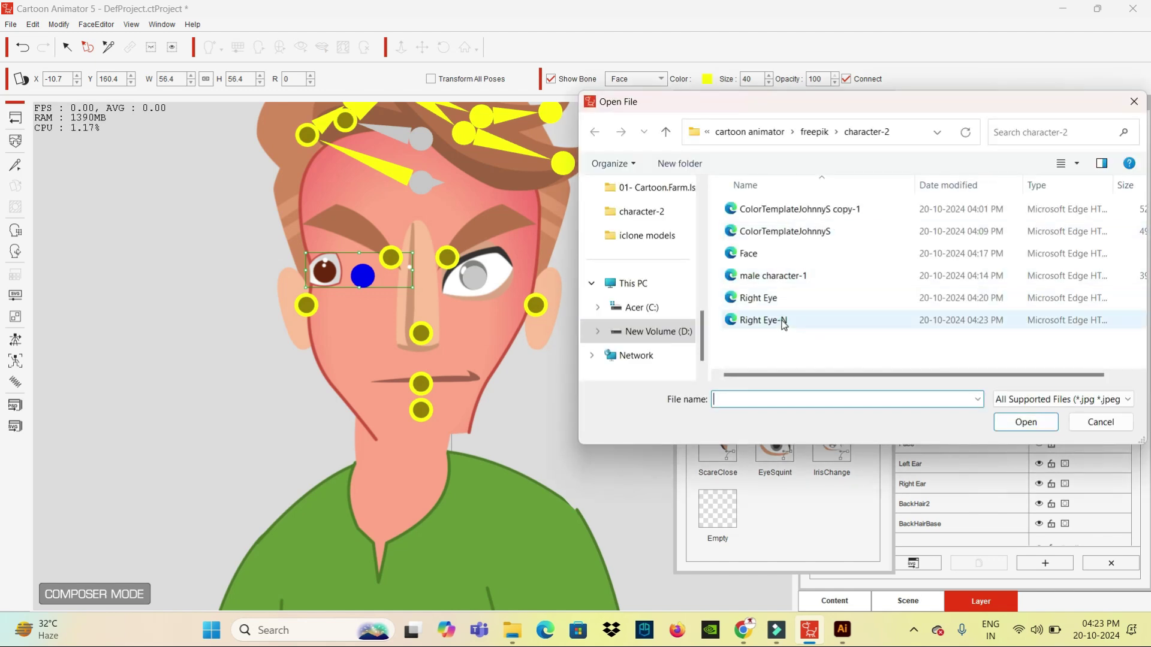
double_click(783, 322)
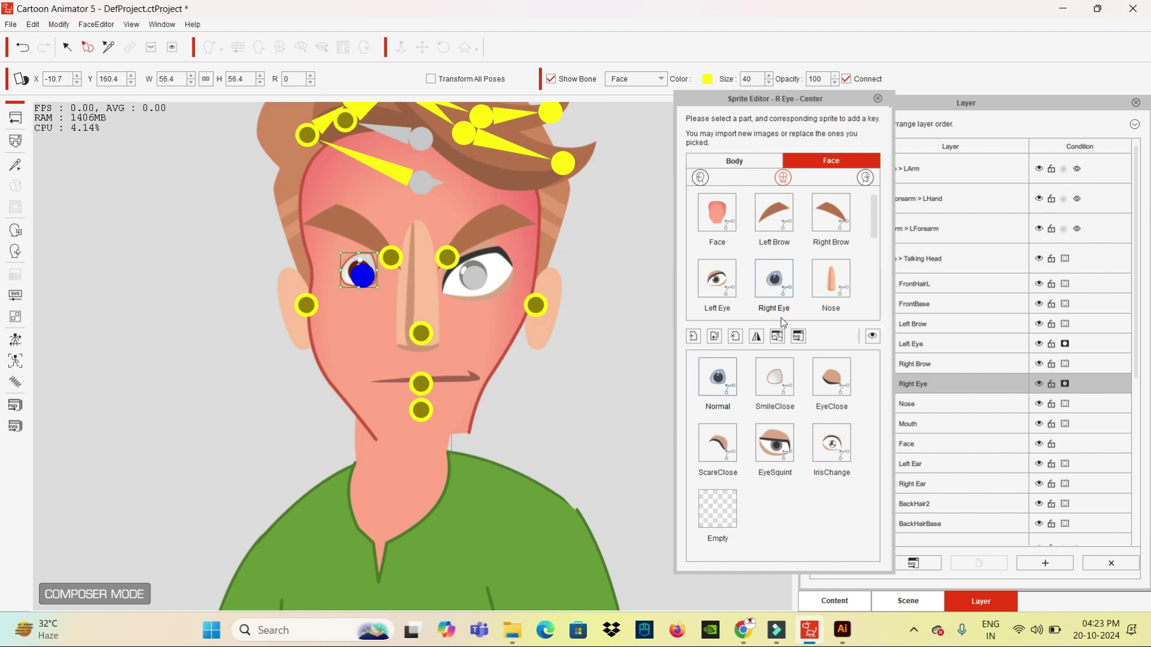
click(771, 377)
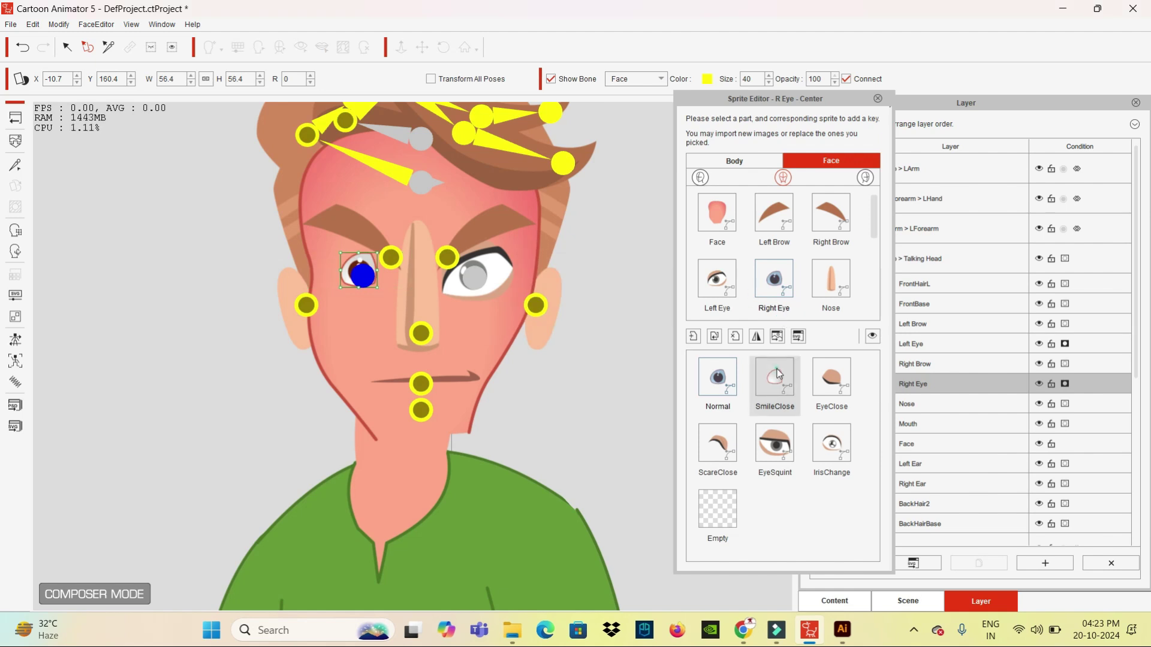
click(712, 387)
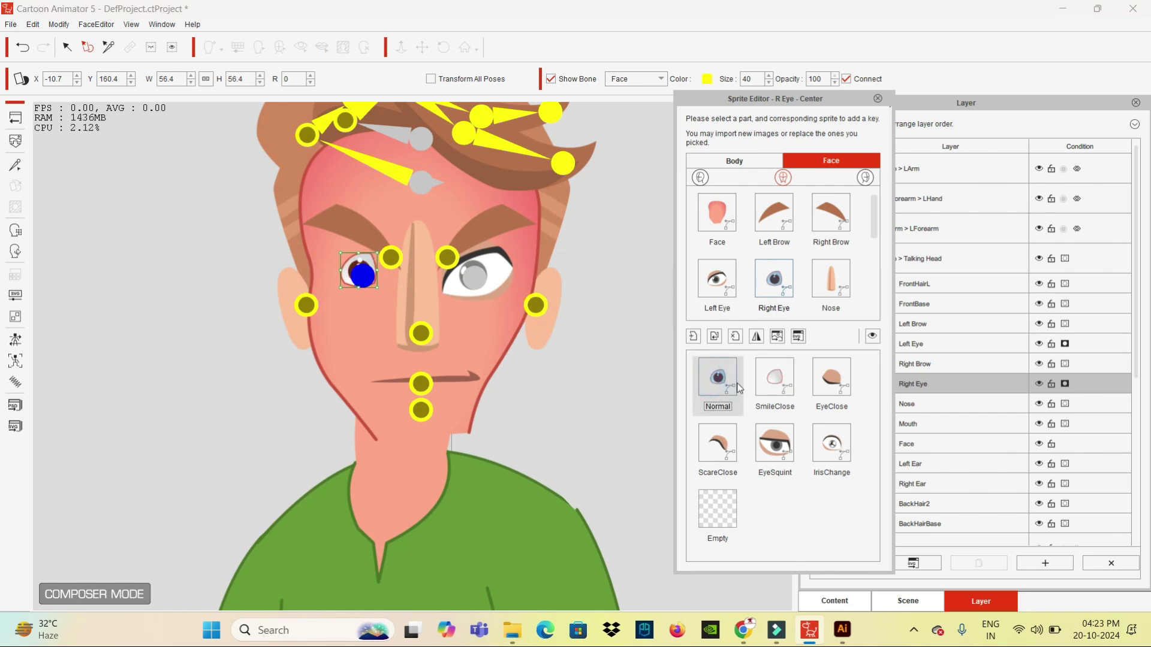
double_click(57, 78)
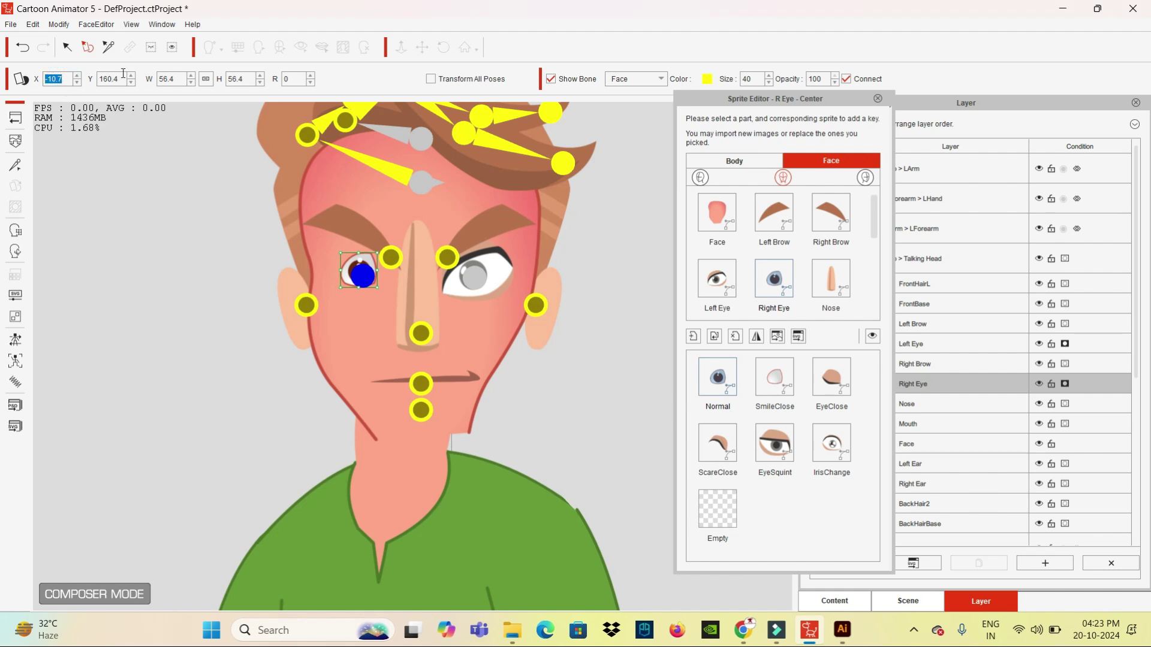
Flip between SmileClose and Normal sprites and check the eye's Y position
click(720, 384)
click(773, 378)
click(727, 380)
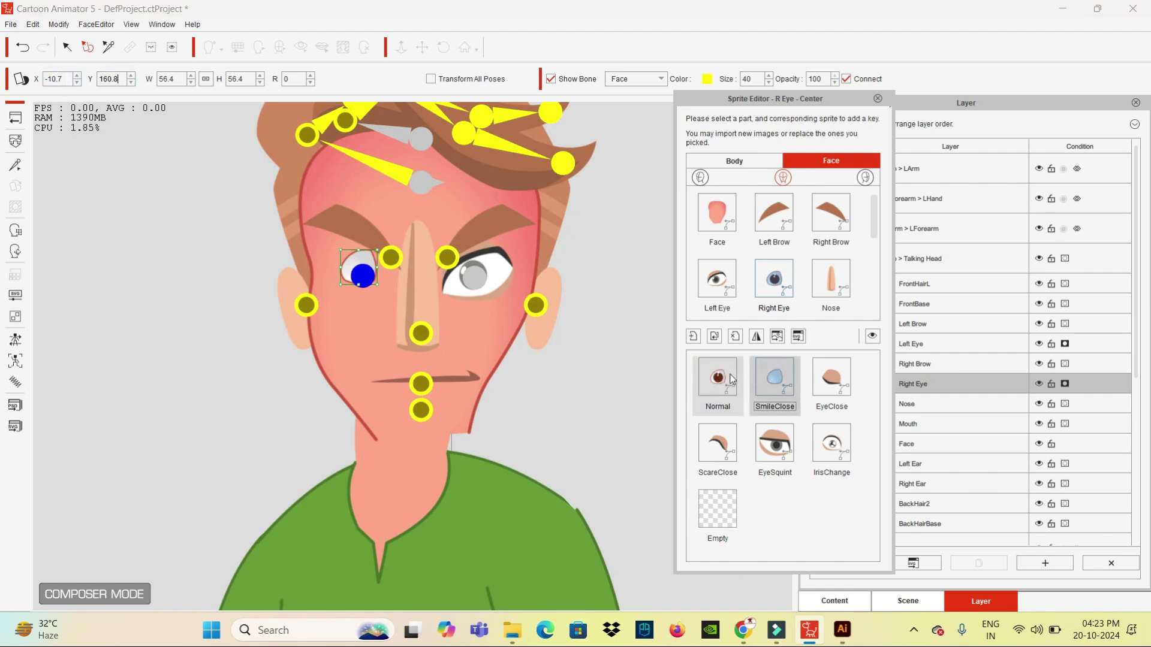
click(773, 381)
click(719, 380)
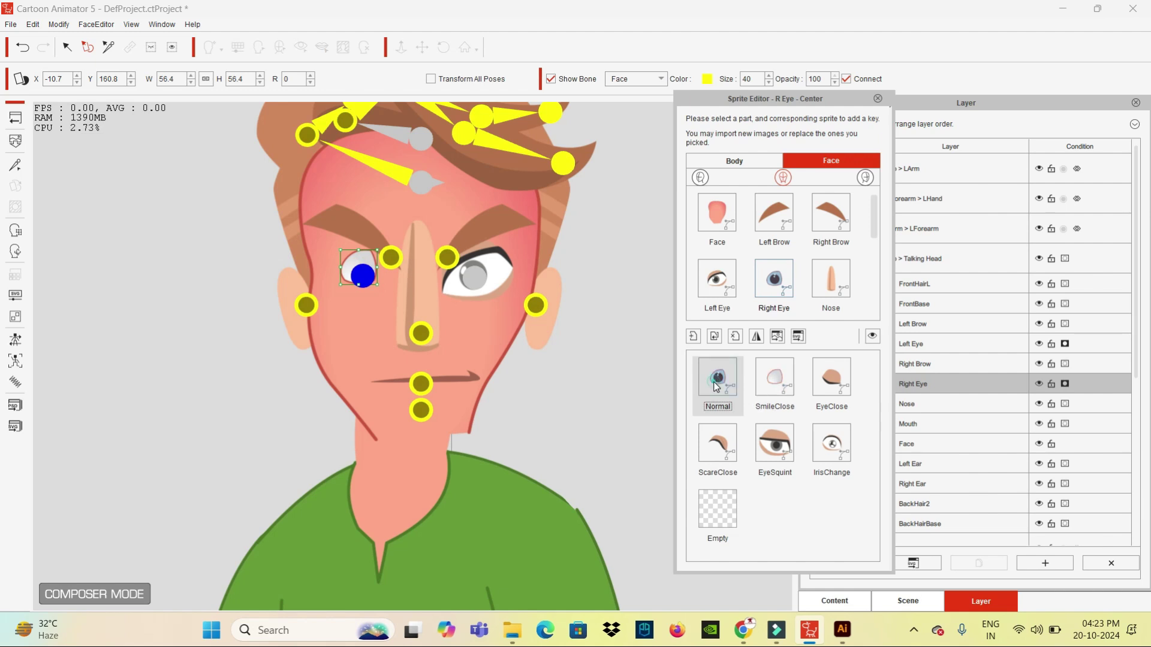
click(760, 387)
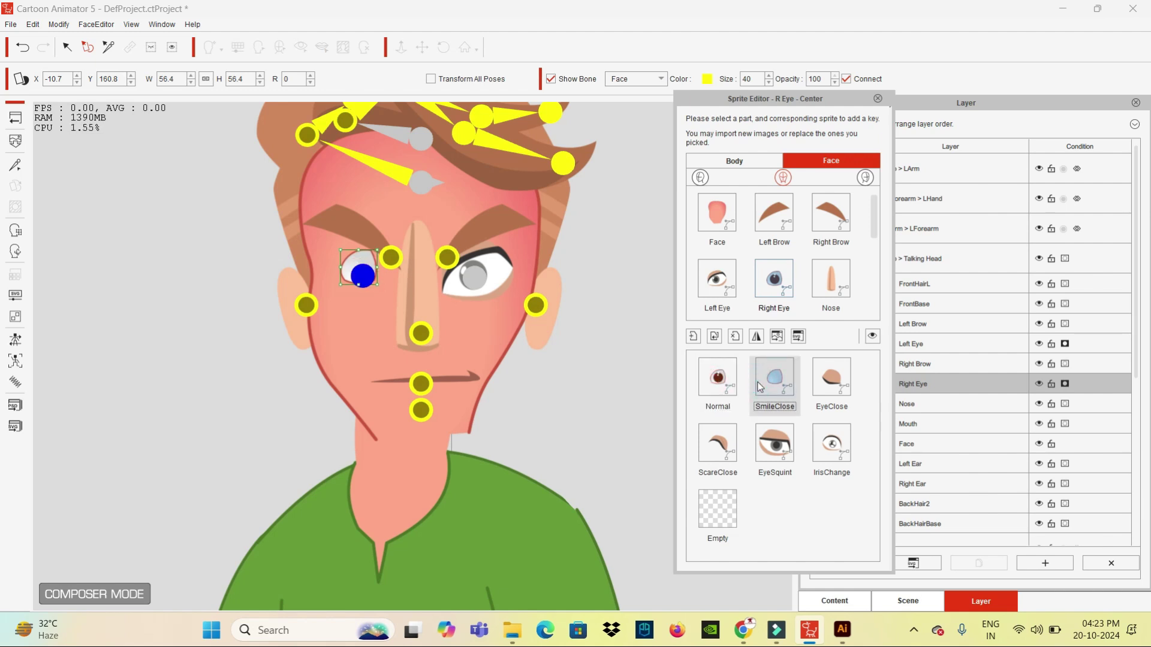
click(716, 390)
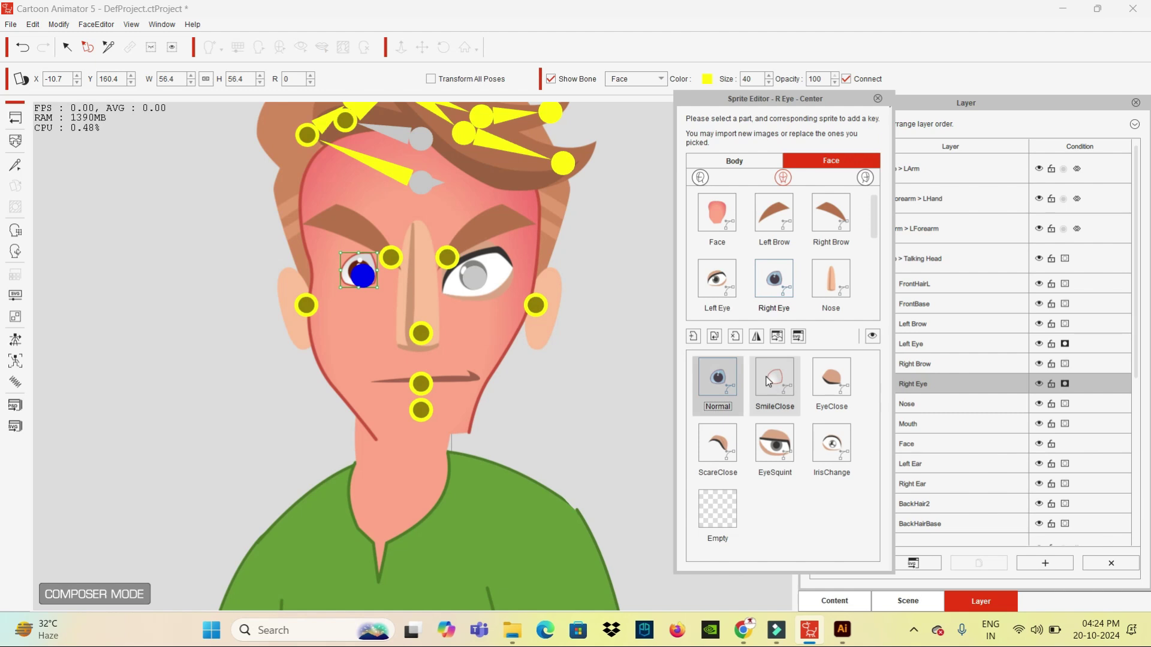
click(769, 382)
click(718, 381)
click(753, 379)
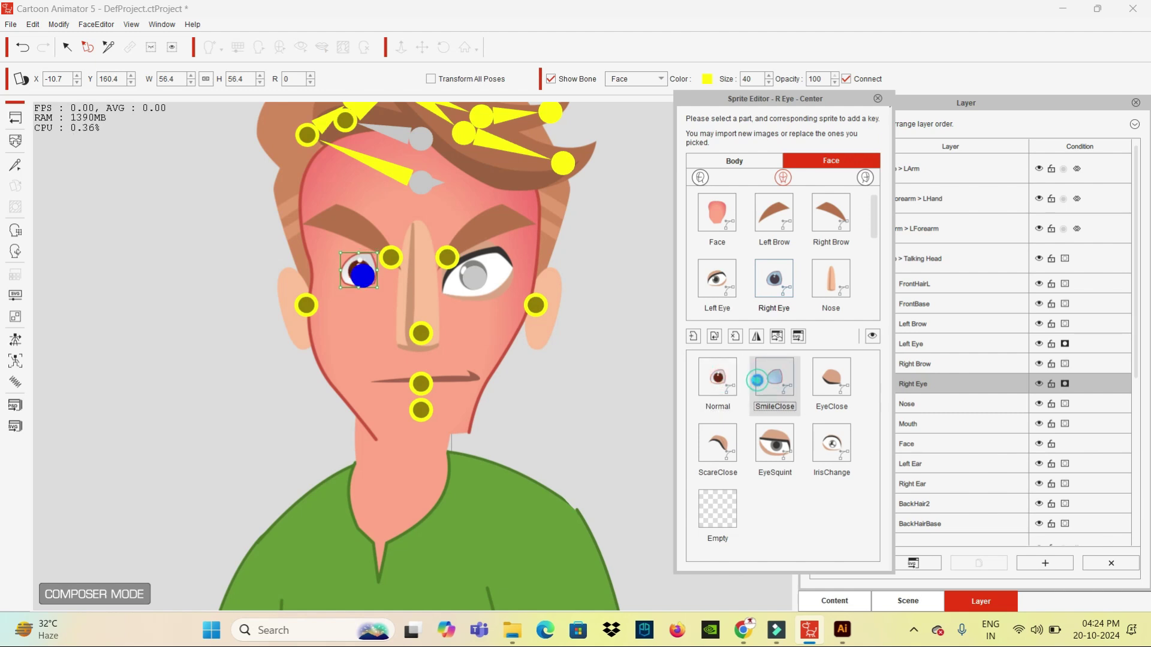
click(120, 80)
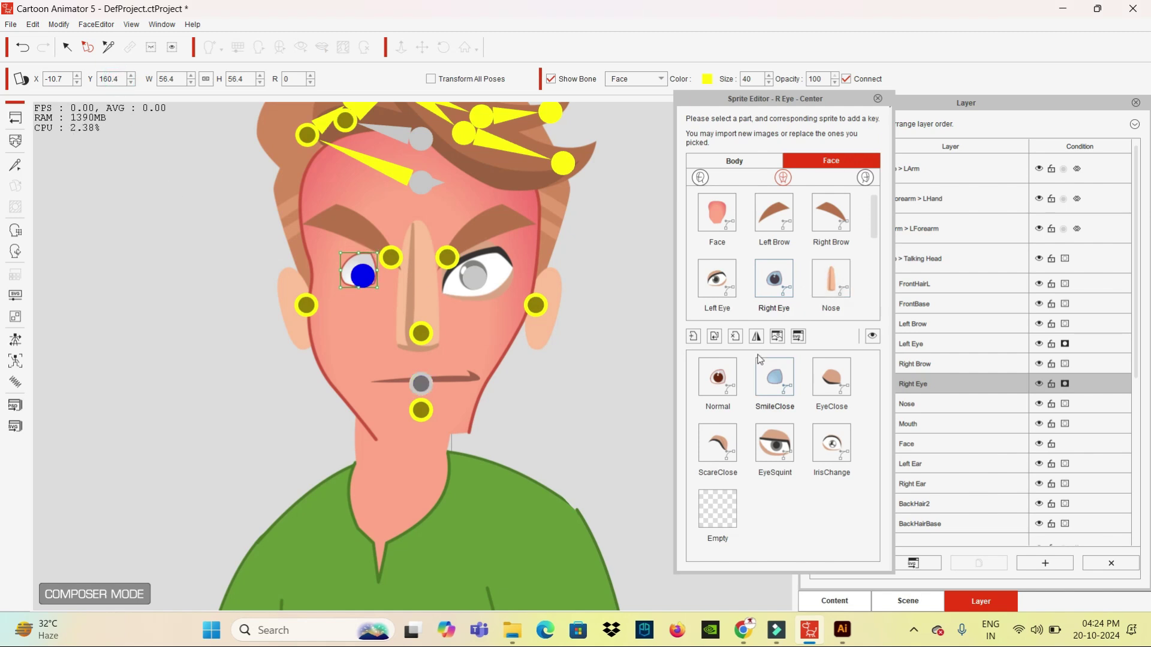
Keep comparing Normal and SmileClose, preview EyeClose, then return to Illustrator
click(727, 385)
click(775, 373)
click(729, 373)
click(774, 377)
click(708, 376)
click(774, 377)
click(707, 376)
click(774, 378)
click(719, 378)
click(774, 381)
click(718, 379)
click(763, 386)
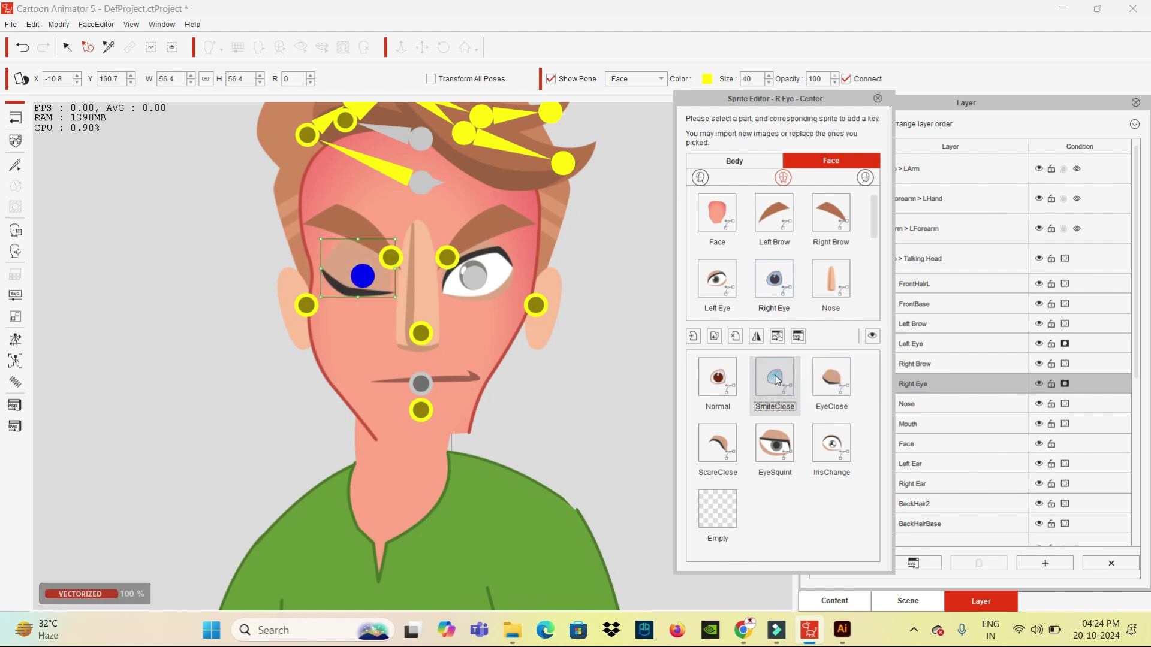
click(730, 385)
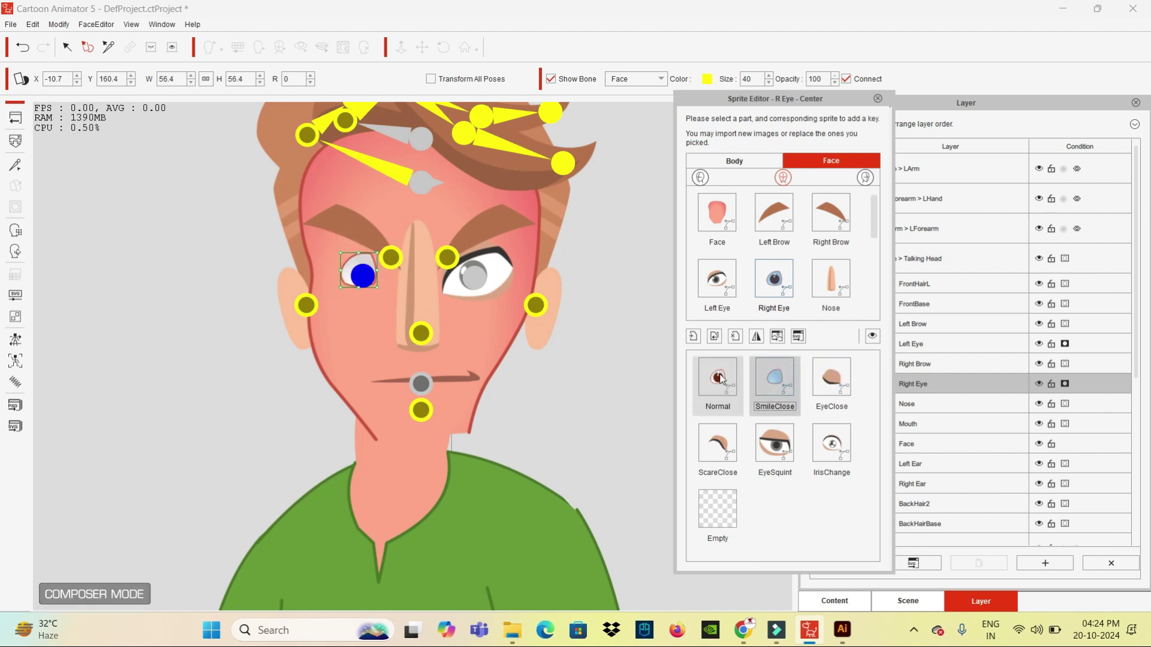
click(721, 379)
click(774, 379)
click(831, 381)
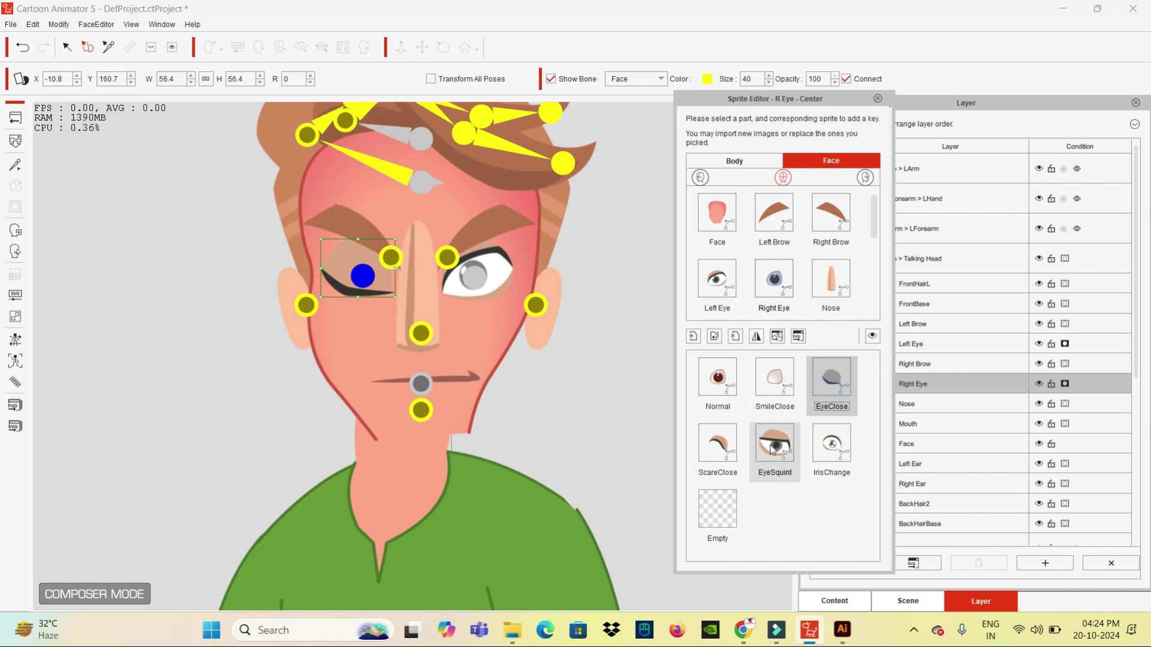
click(842, 631)
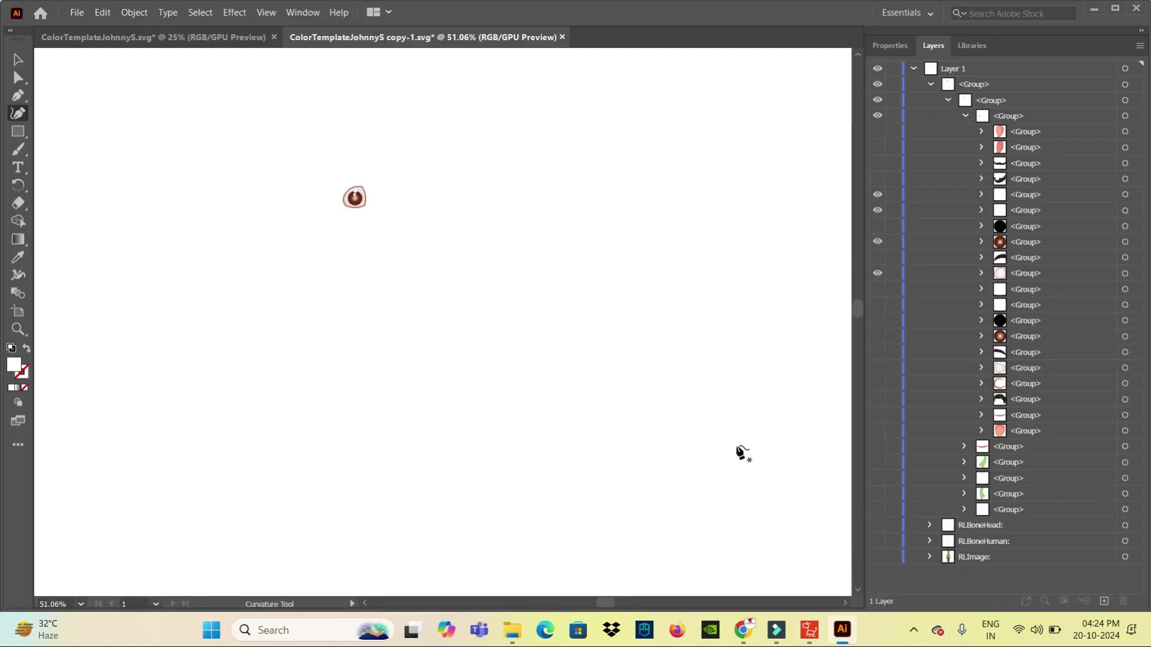
Zoom to 200% and pan so the brown-iris eye fills the view
key(ctrl+plus)
key(ctrl+plus)
key(ctrl+plus)
drag(500, 228, 477, 367)
mouse_move(351, 90)
mouse_down()
mouse_move(460, 336)
mouse_move(475, 297)
mouse_move(492, 287)
mouse_up()
key(ctrl+plus)
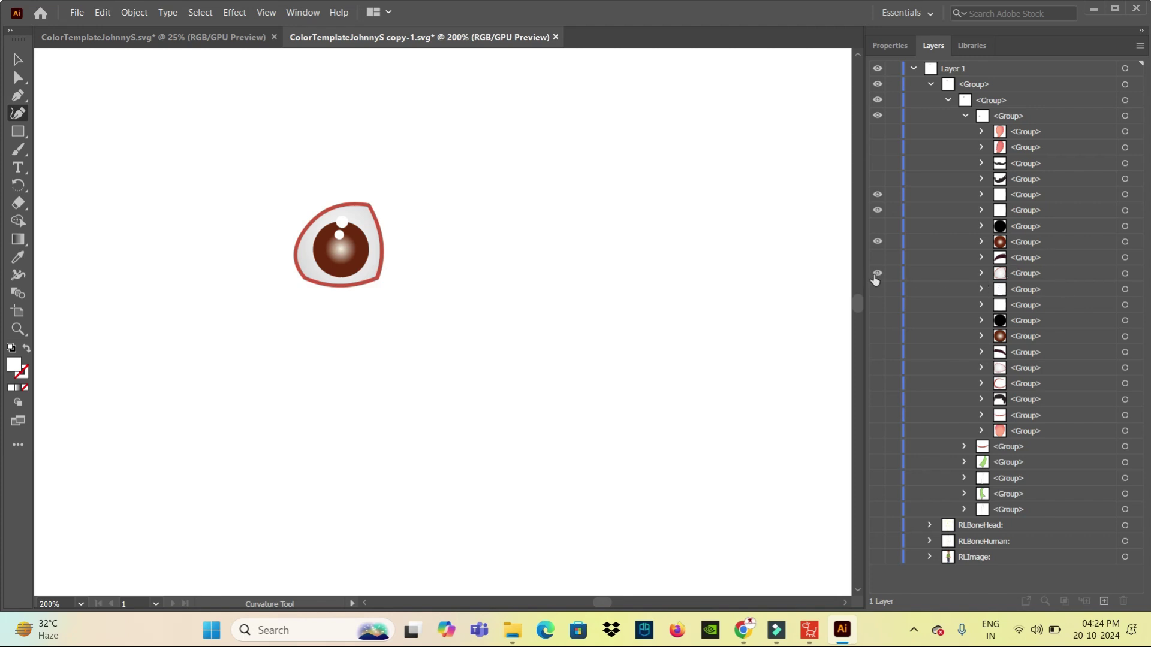
Expand the eye-white group, its nested group and Layer0 sublayer, and select the eye's second path
click(877, 273)
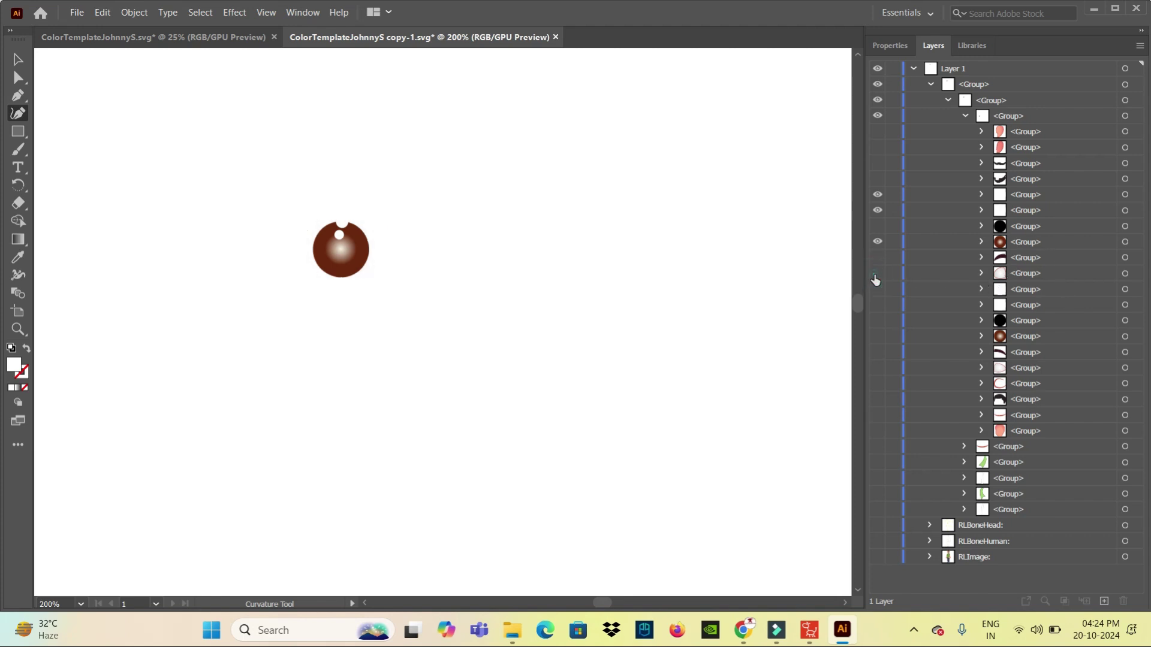
click(981, 274)
click(998, 290)
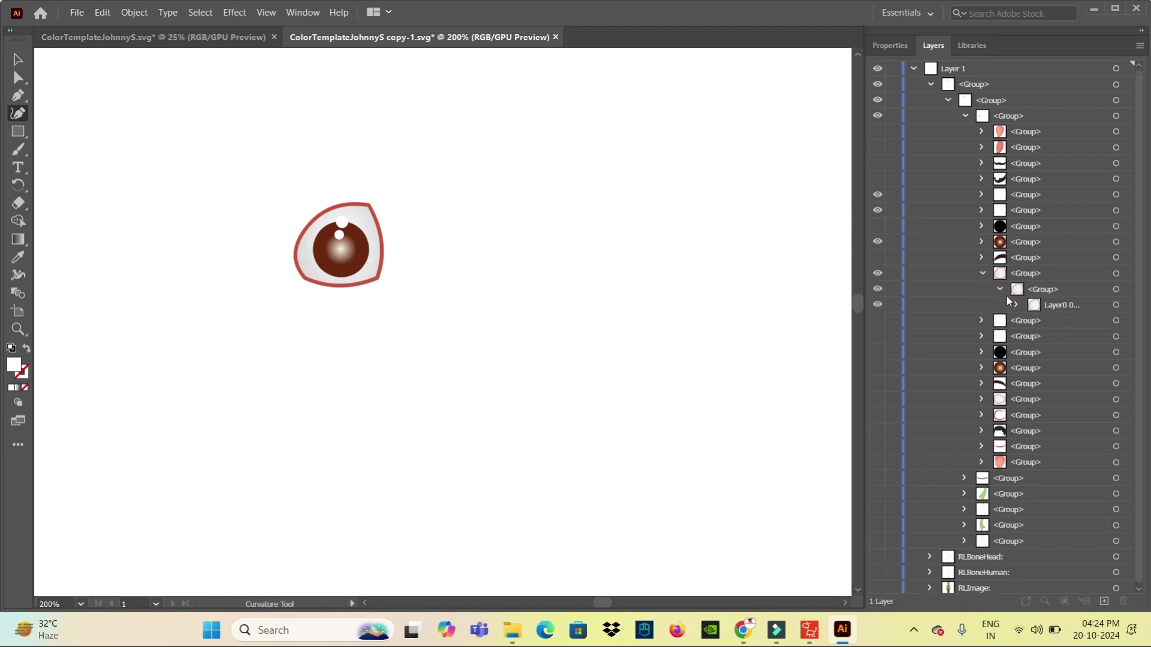
click(1016, 306)
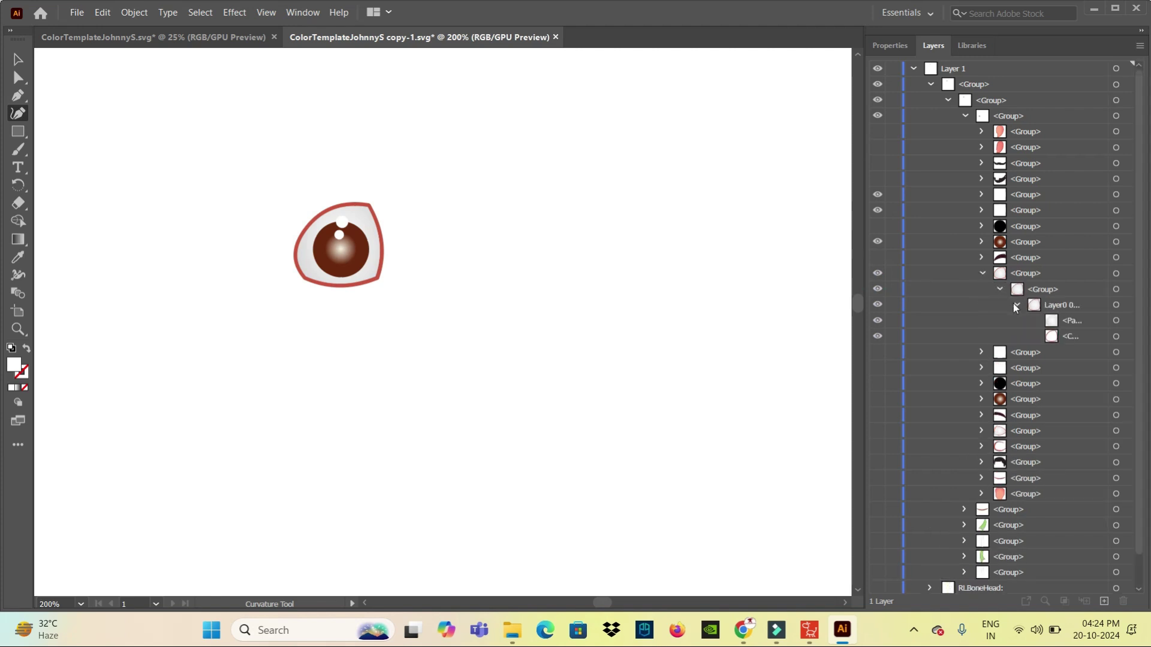
click(1056, 337)
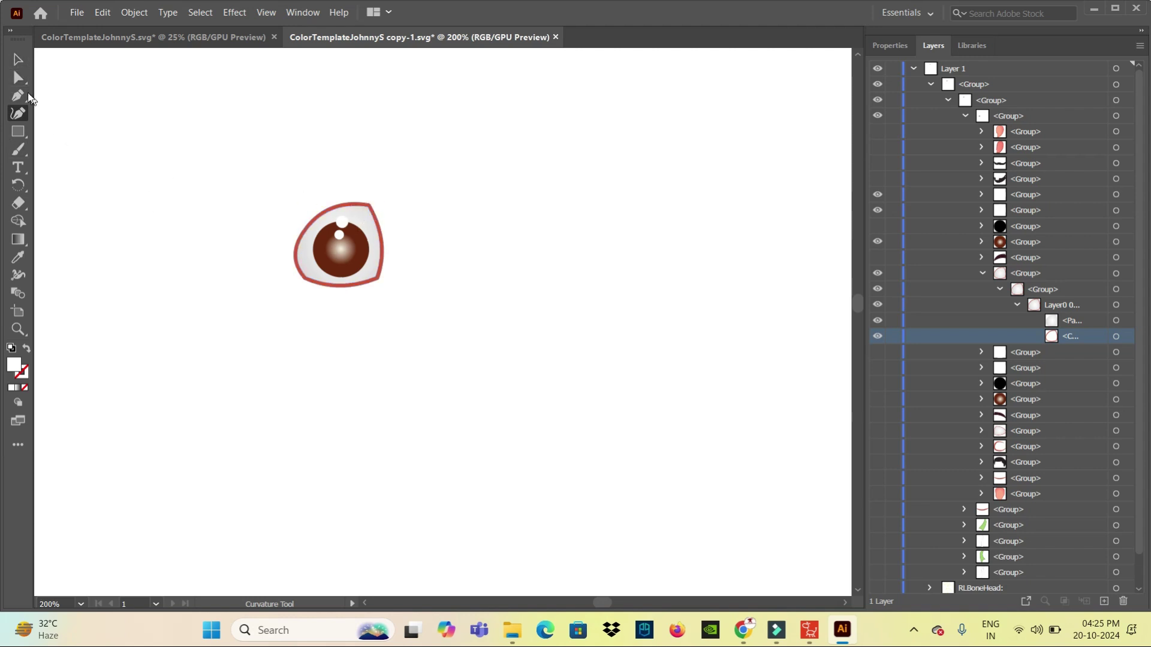
click(17, 59)
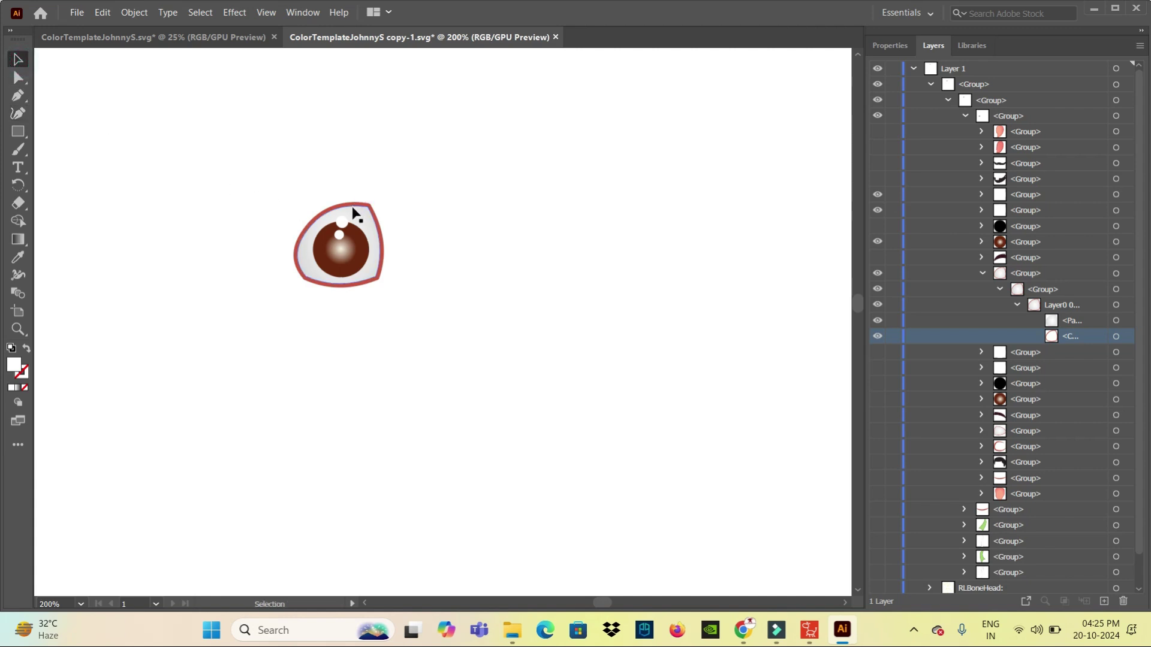
Zoom in on the eye, try dragging the eye white's top-right anchor, then undo it
click(18, 77)
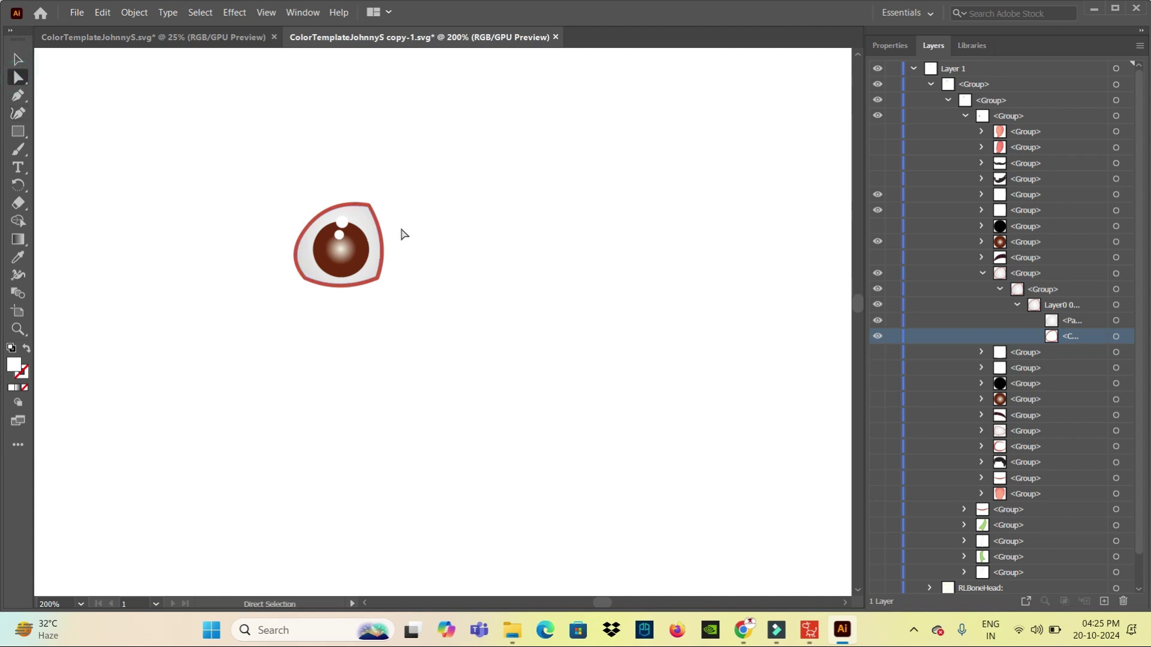
click(352, 206)
key(ctrl+plus)
key(ctrl+plus)
key(ctrl+plus)
drag(654, 442, 571, 296)
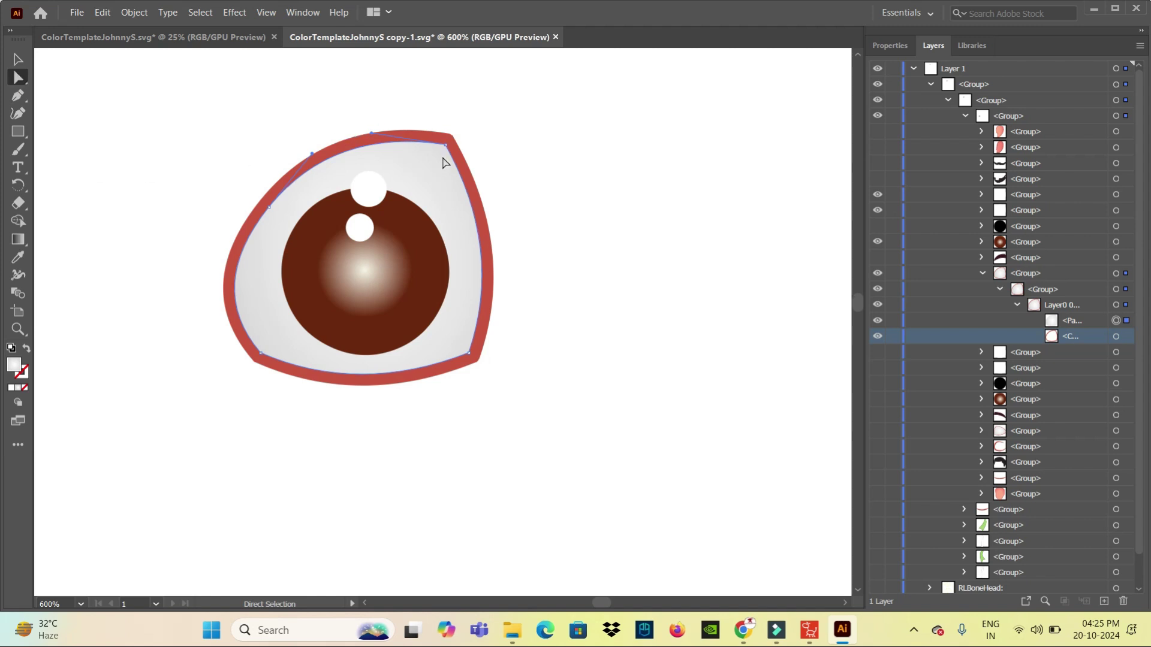
drag(446, 145, 449, 270)
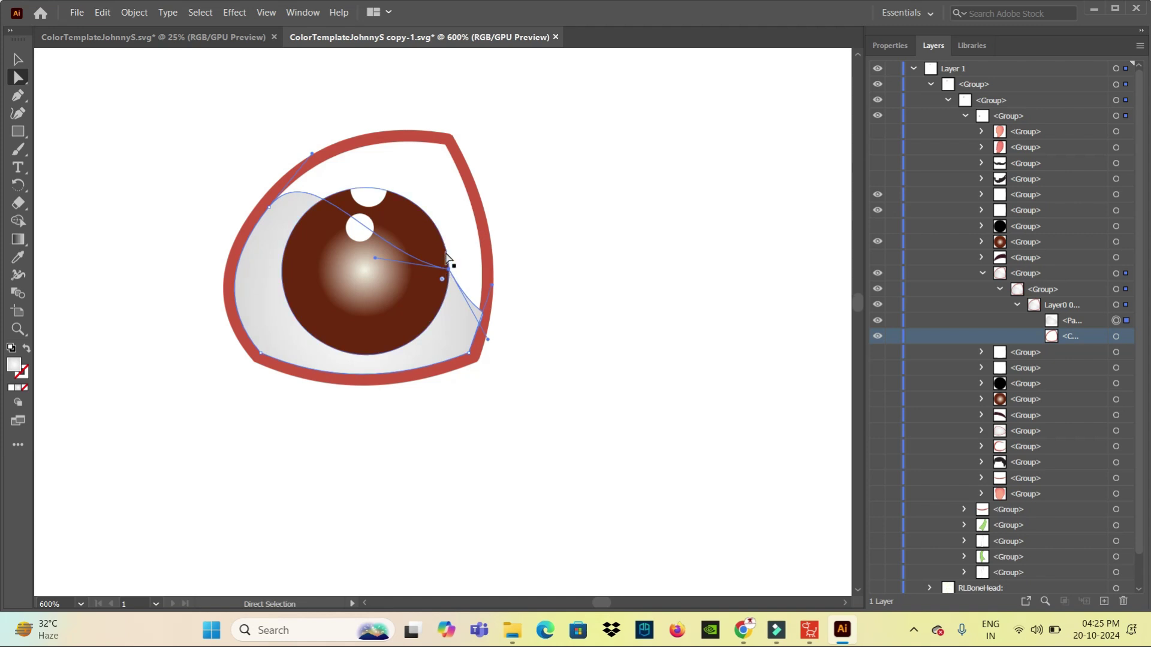
key(ctrl+z)
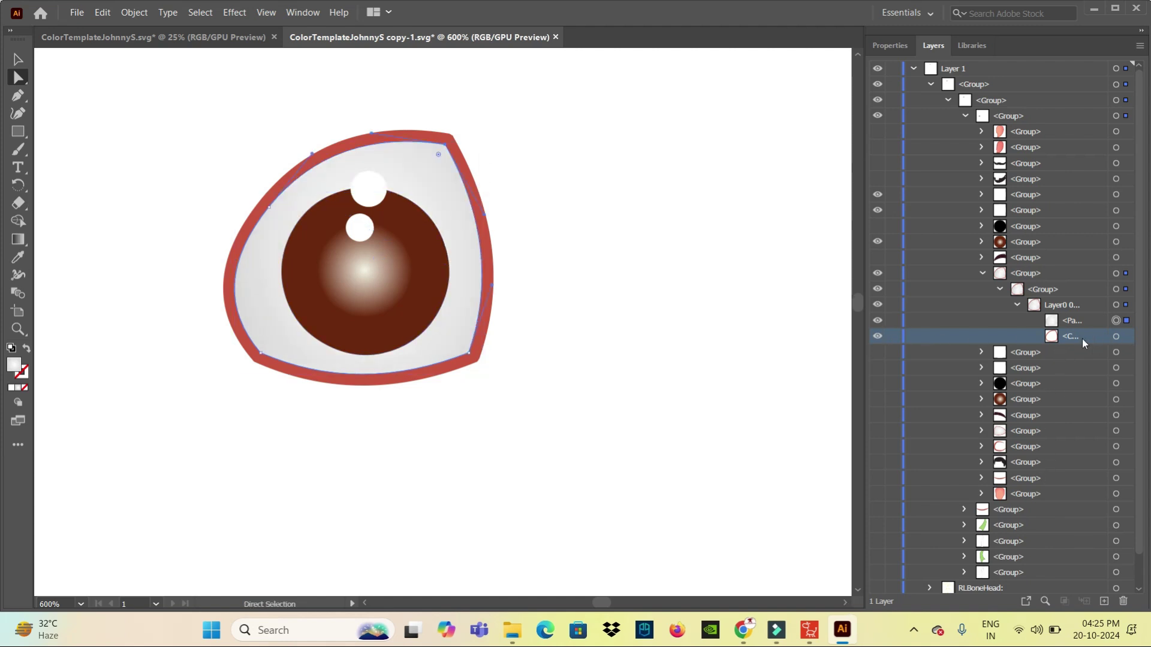
Hide the grey eye-white fill and adjust the red outline's position and anchor points
click(877, 321)
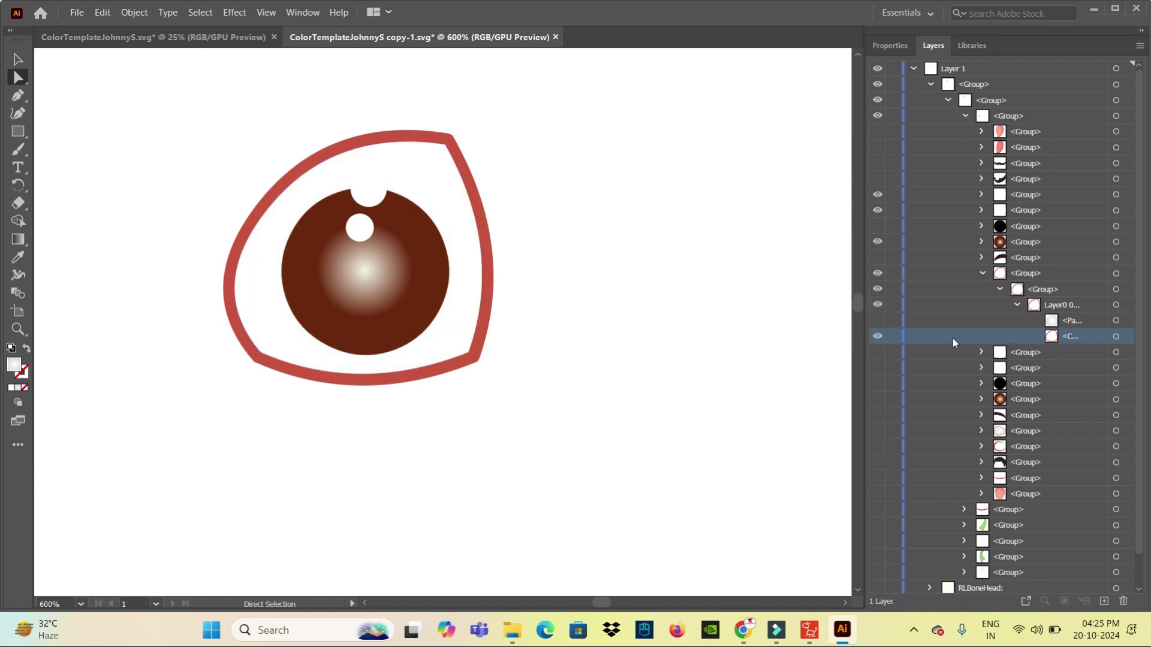
click(447, 142)
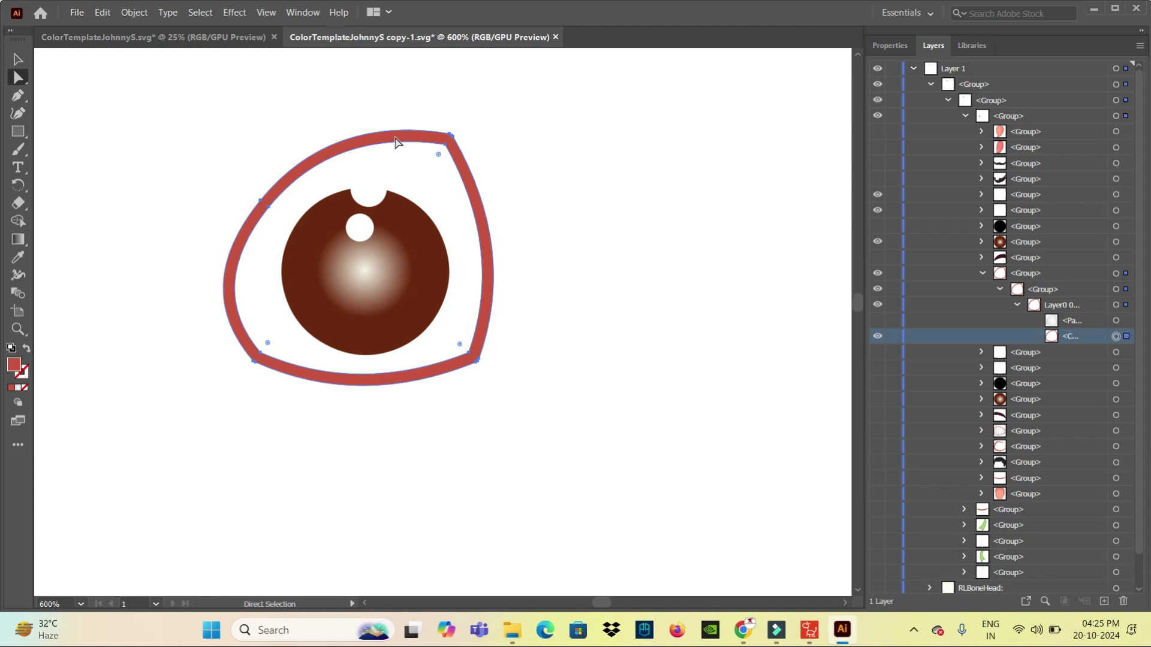
mouse_move(451, 151)
mouse_down()
mouse_move(442, 210)
mouse_move(446, 147)
mouse_up()
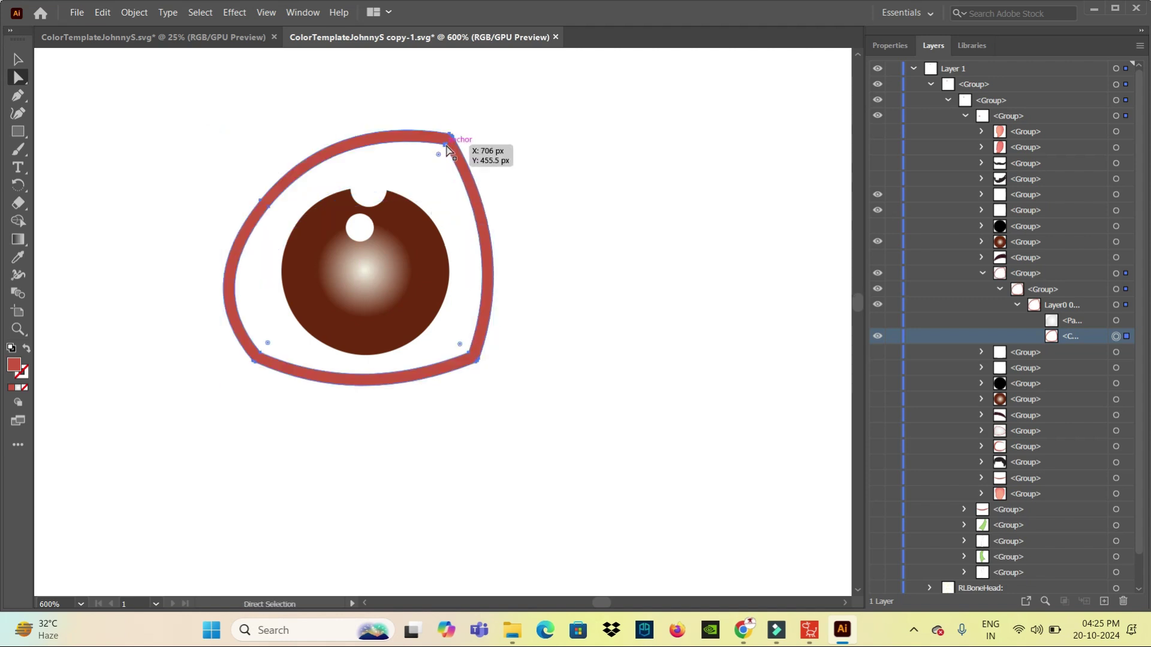
drag(446, 147, 445, 166)
drag(274, 212, 282, 247)
click(445, 150)
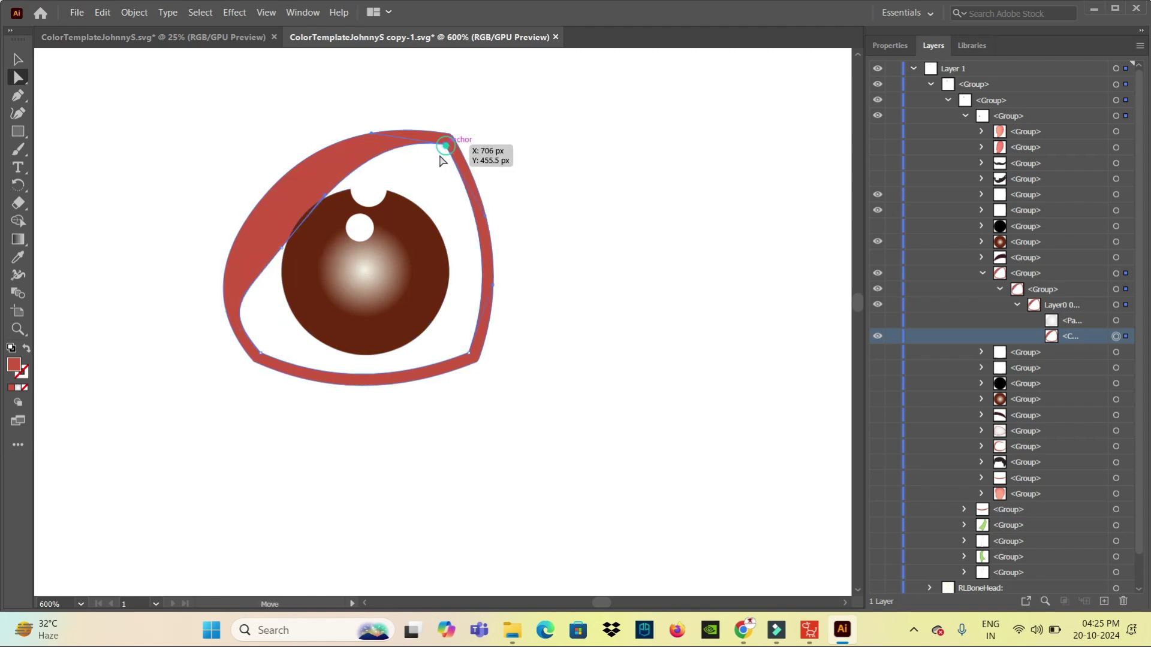
drag(446, 150, 427, 278)
Test pulling the outline's left points down into a closed lid, then undo that reshaping
click(281, 249)
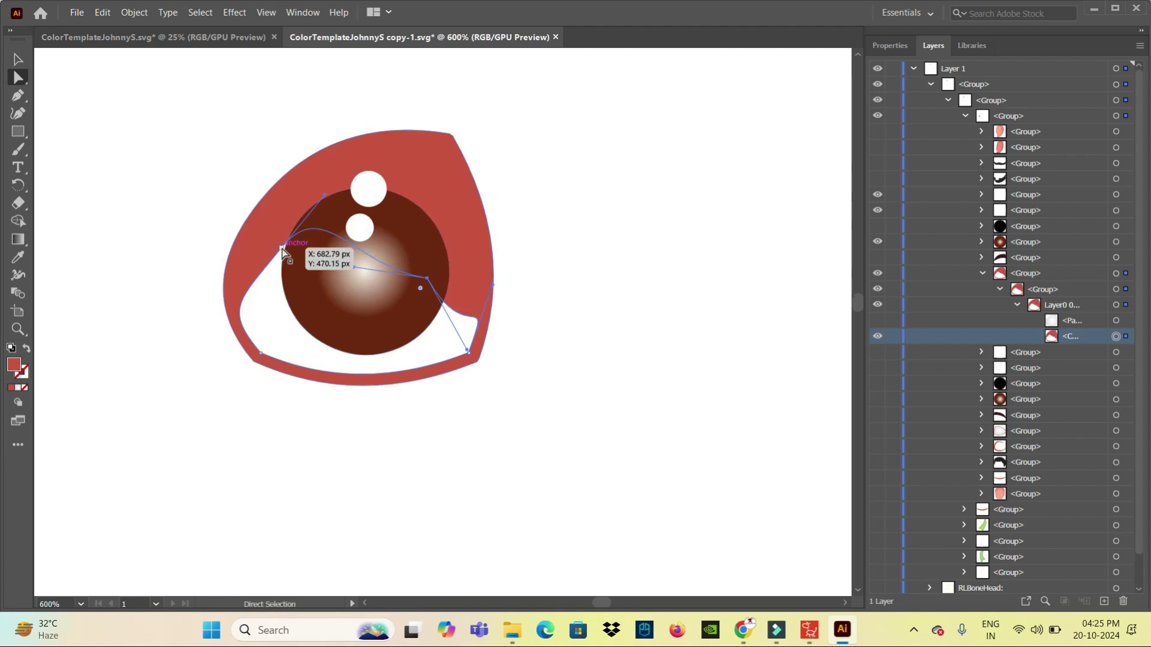
drag(283, 250, 289, 289)
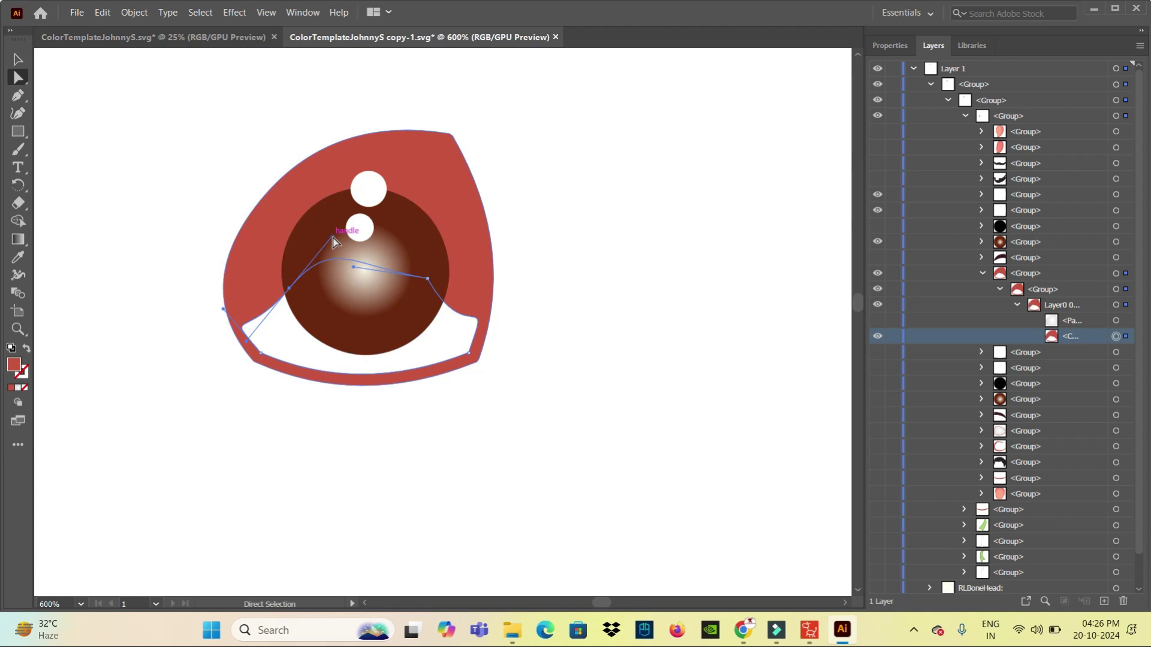
drag(333, 236, 350, 277)
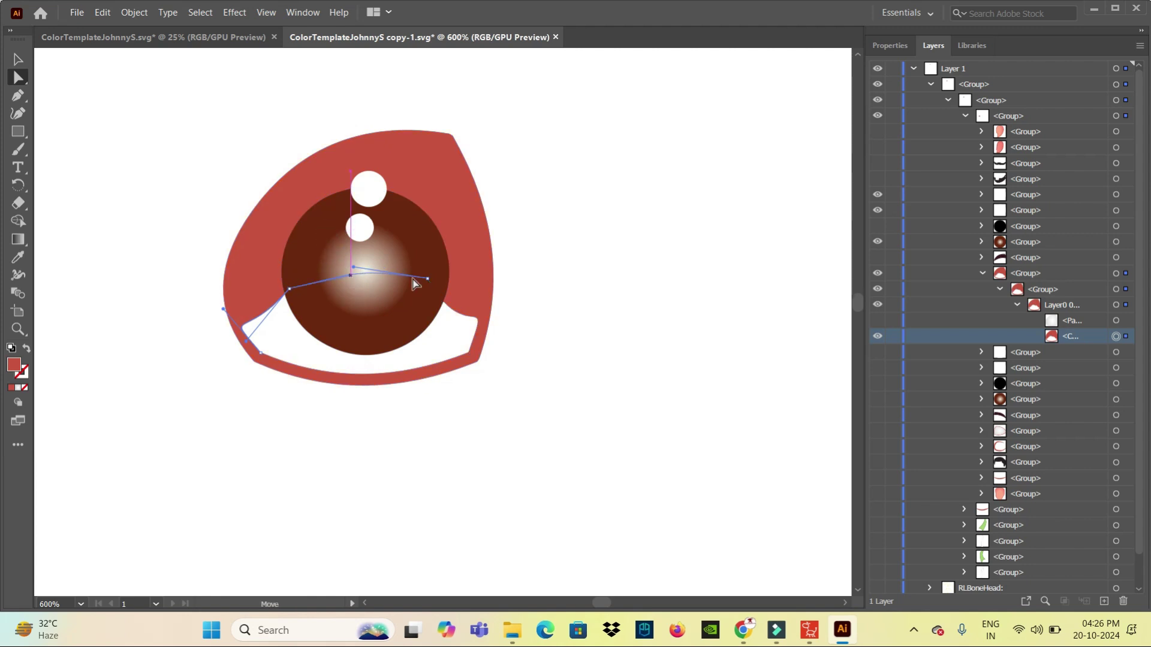
key(ctrl+z)
key(ctrl+z)
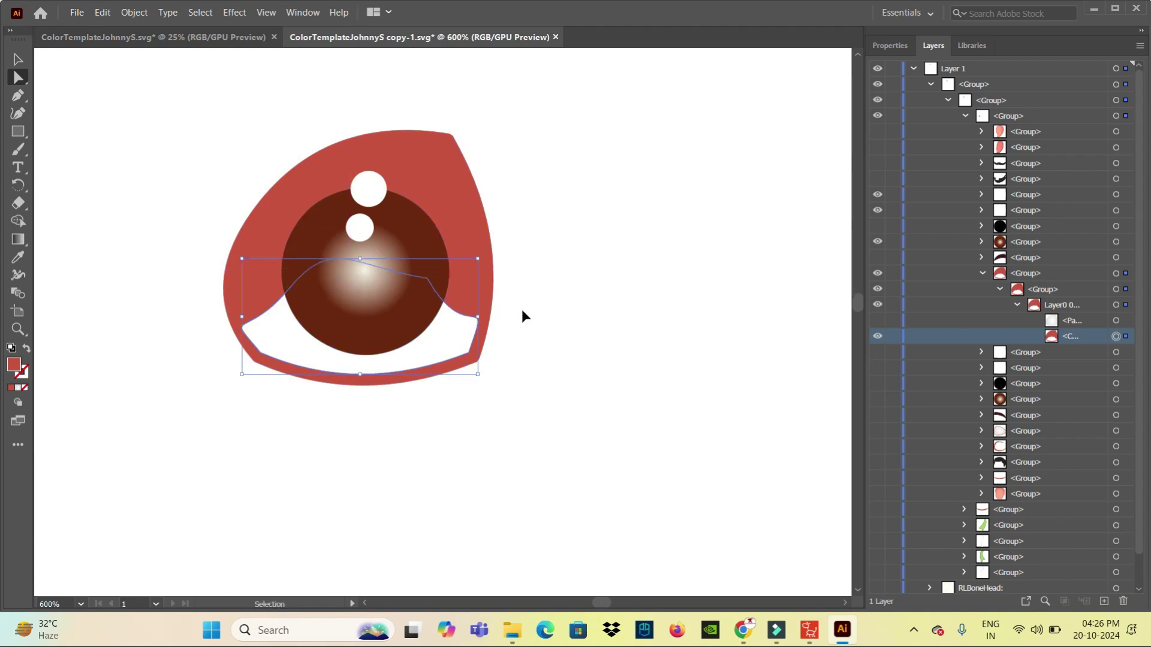
key(ctrl+z)
key(ctrl+z)
key(ctrl+z)
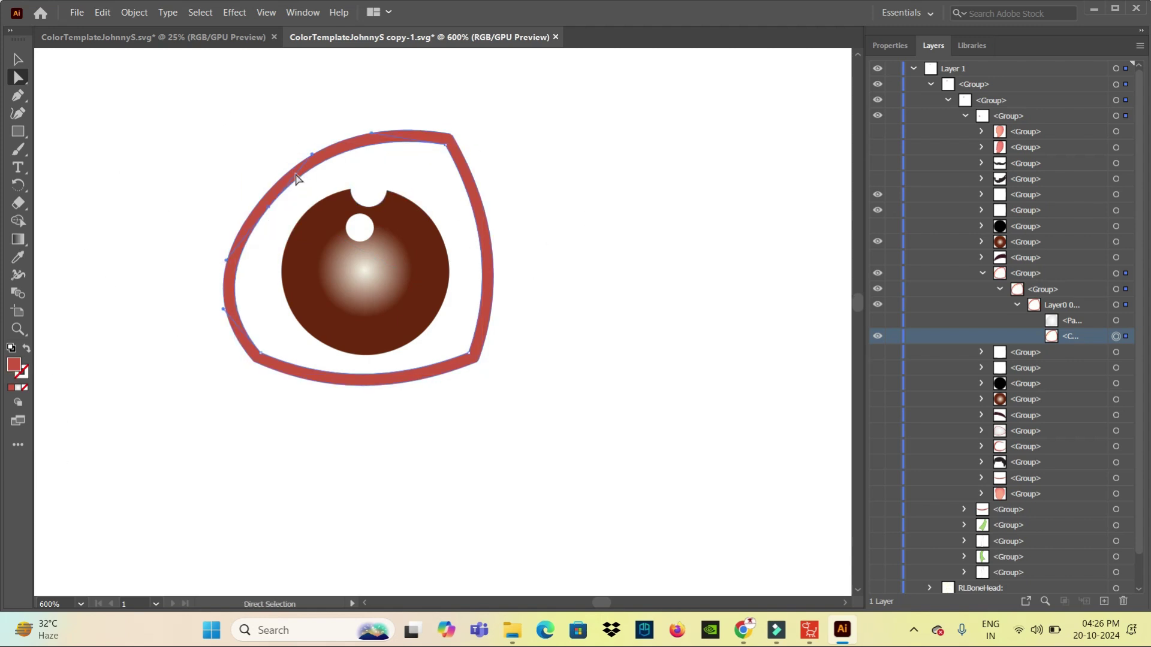
key(i)
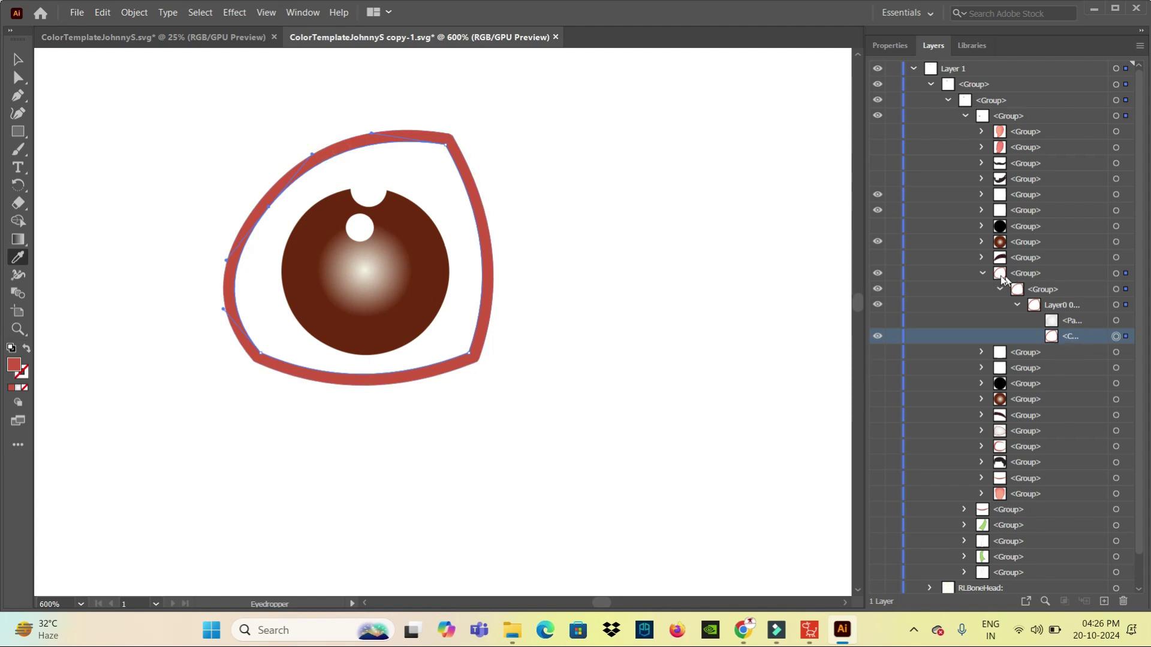
Collapse the eye-white group and add a new layer for the closed lid
click(982, 273)
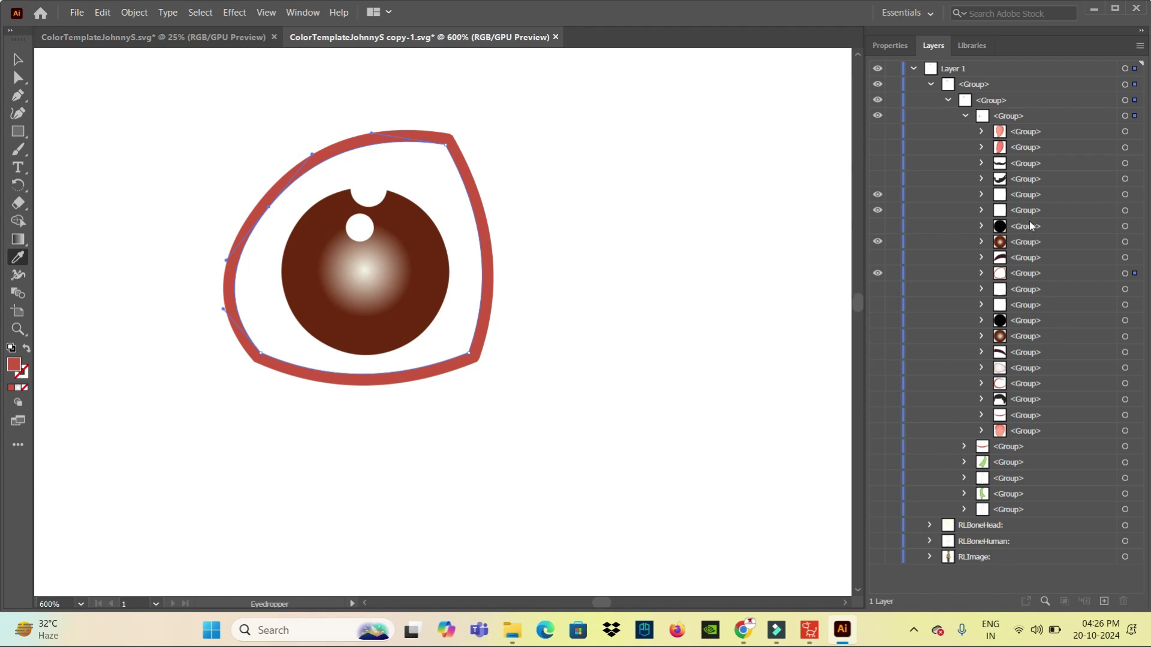
click(1025, 197)
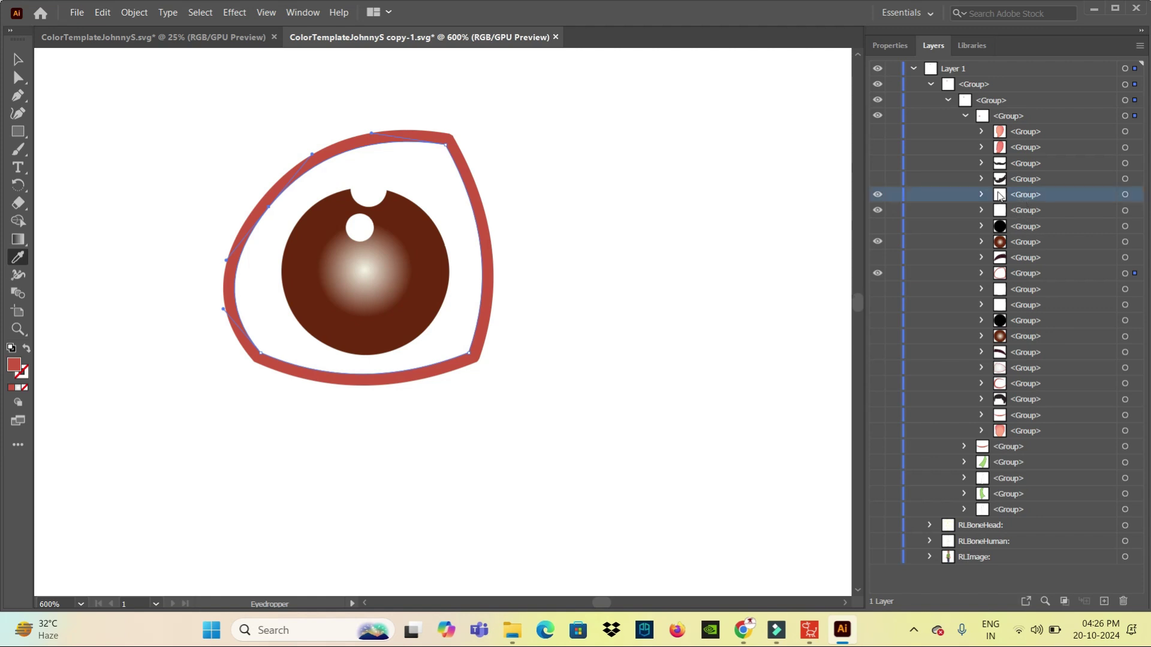
click(1104, 601)
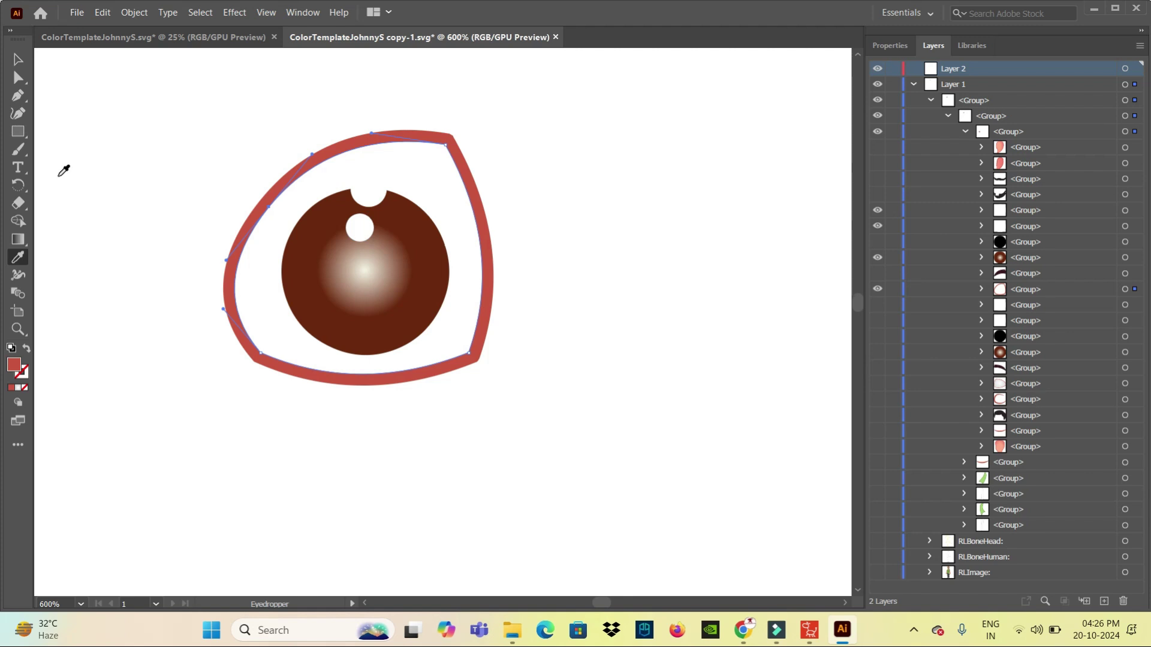
Start the lid with the Pen tool, from the eye's lower left to a sharp right corner
key(p)
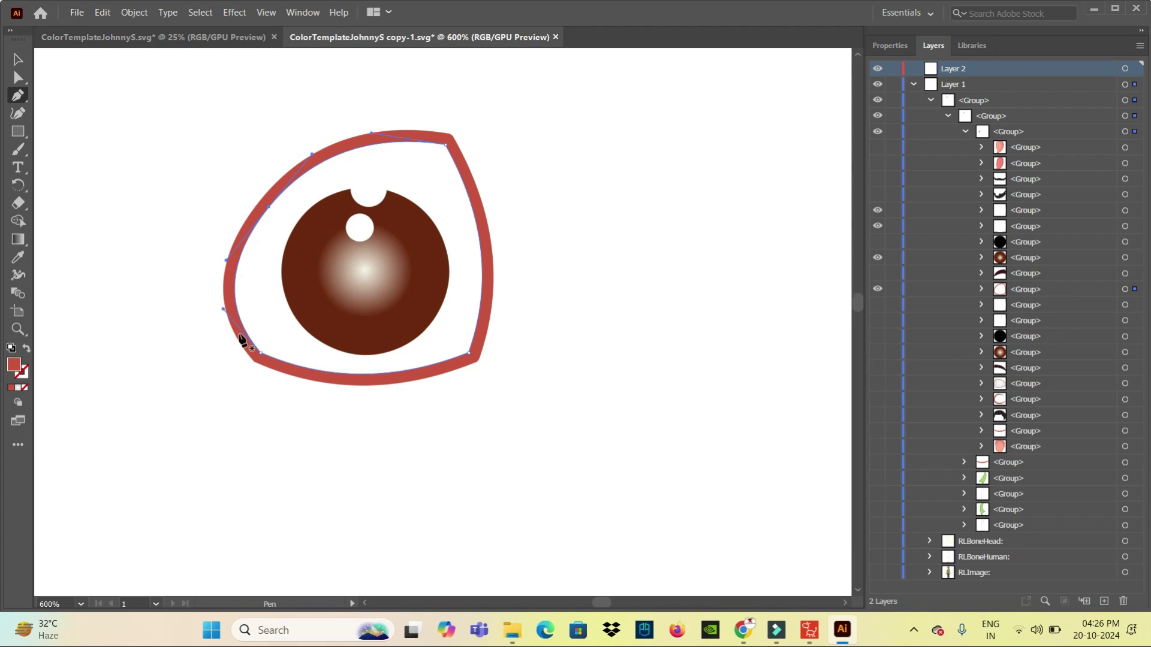
click(240, 323)
mouse_move(482, 328)
mouse_down()
mouse_move(581, 255)
mouse_move(684, 293)
mouse_up()
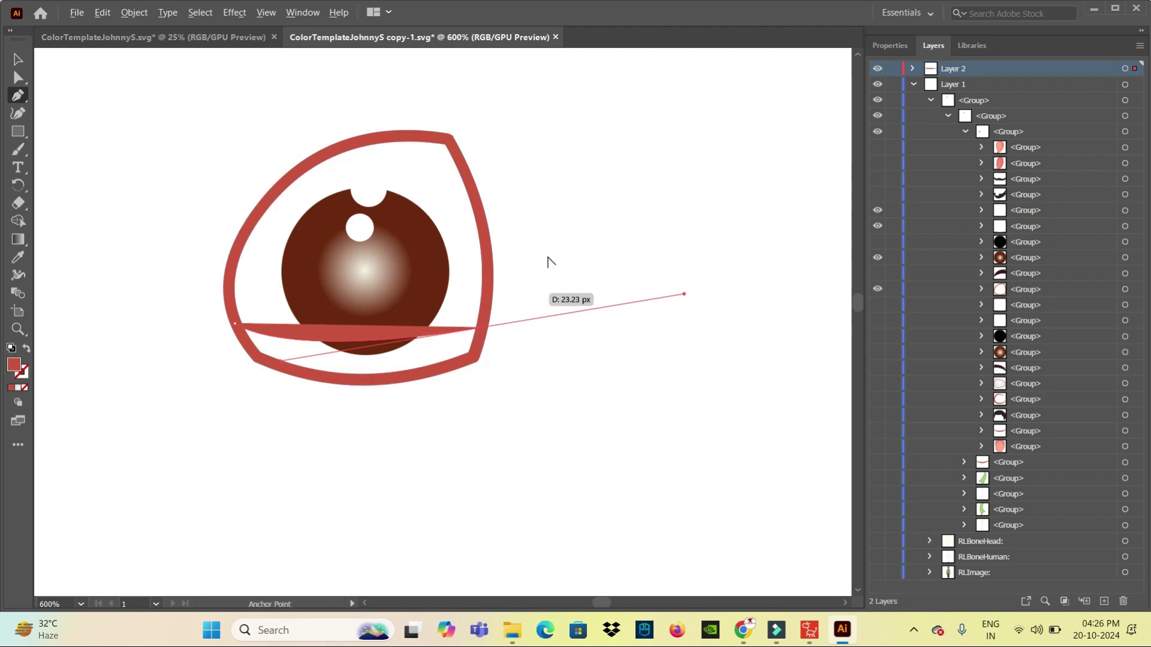
click(480, 331)
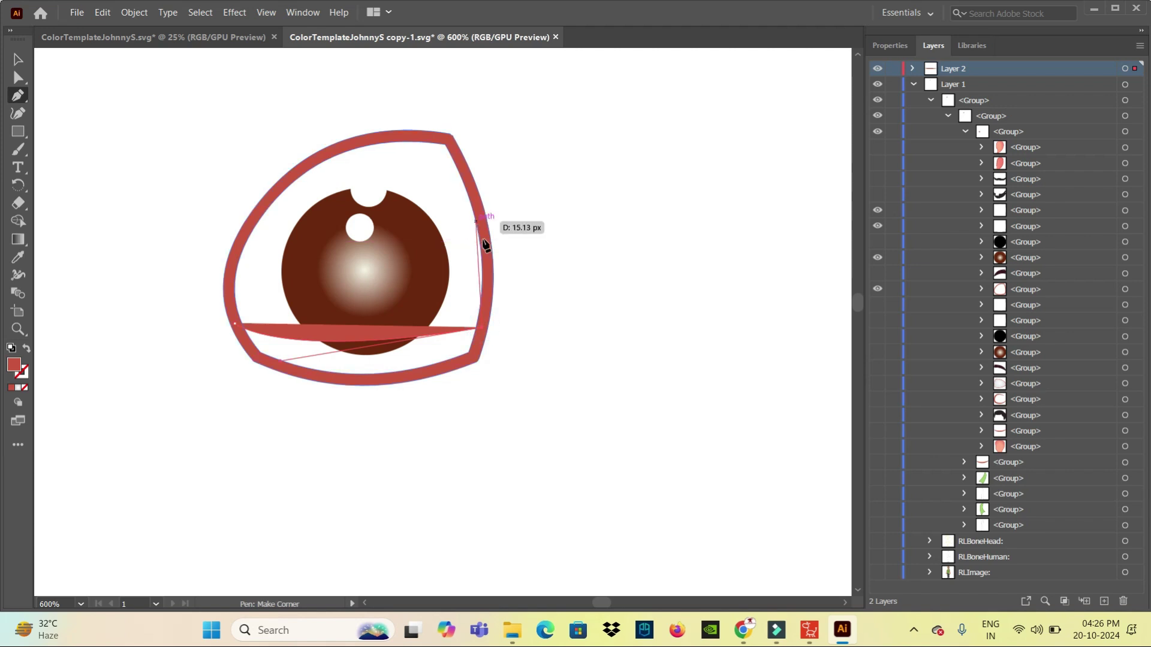
Trace the lid up the right side, across the top and down the left to close it
click(487, 258)
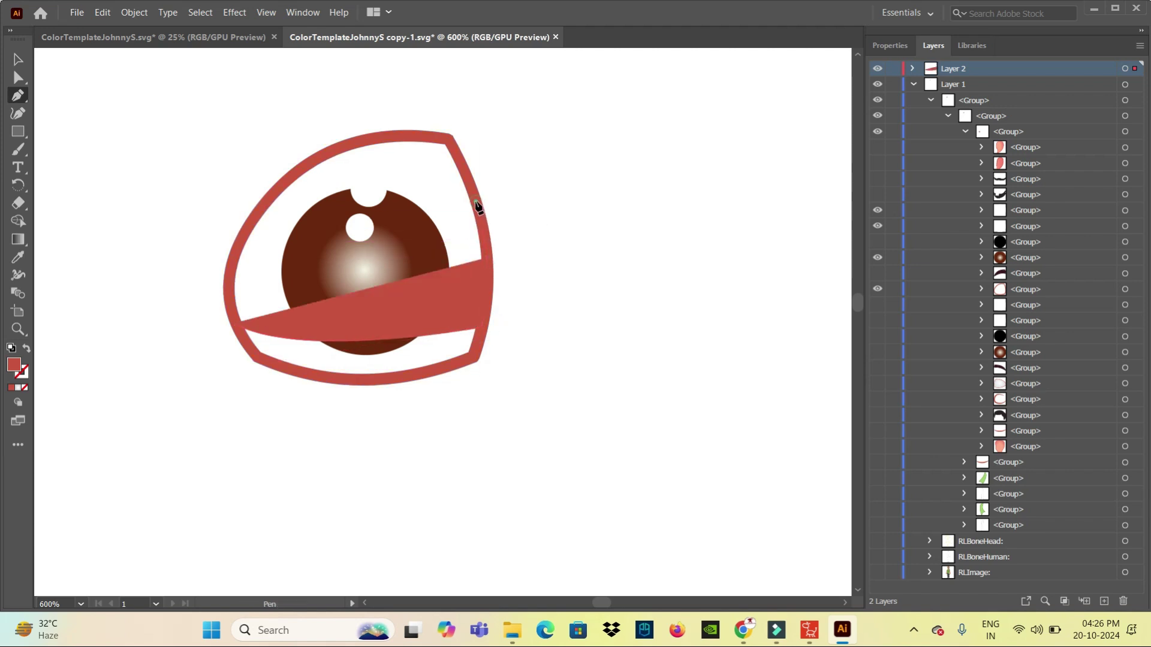
click(449, 143)
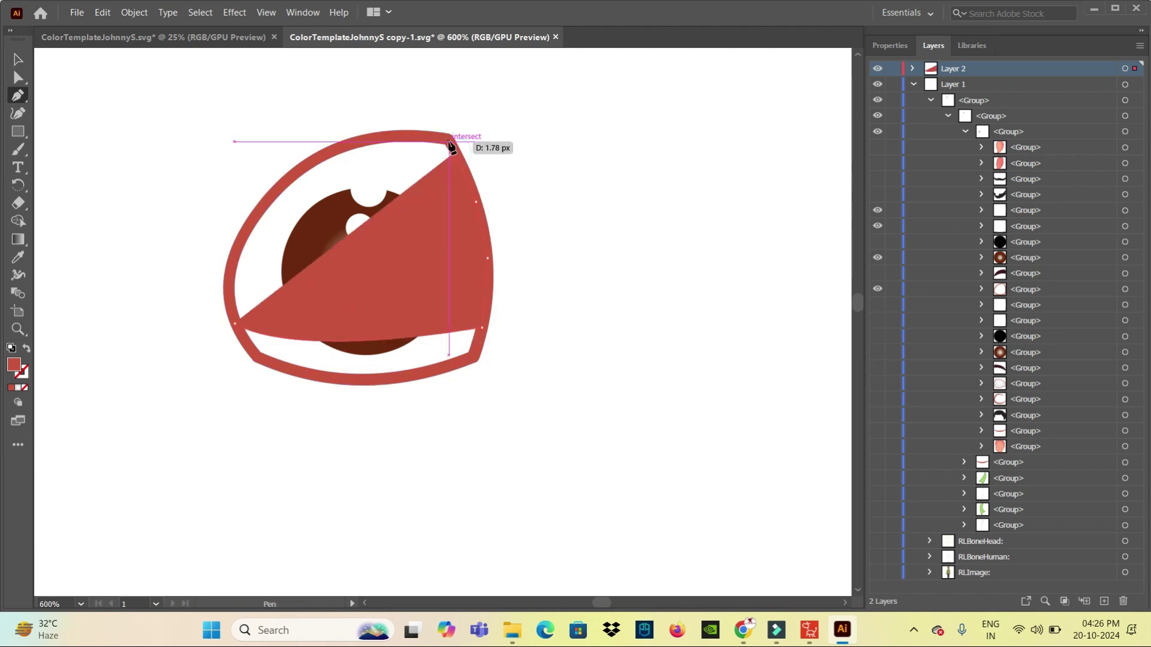
click(385, 138)
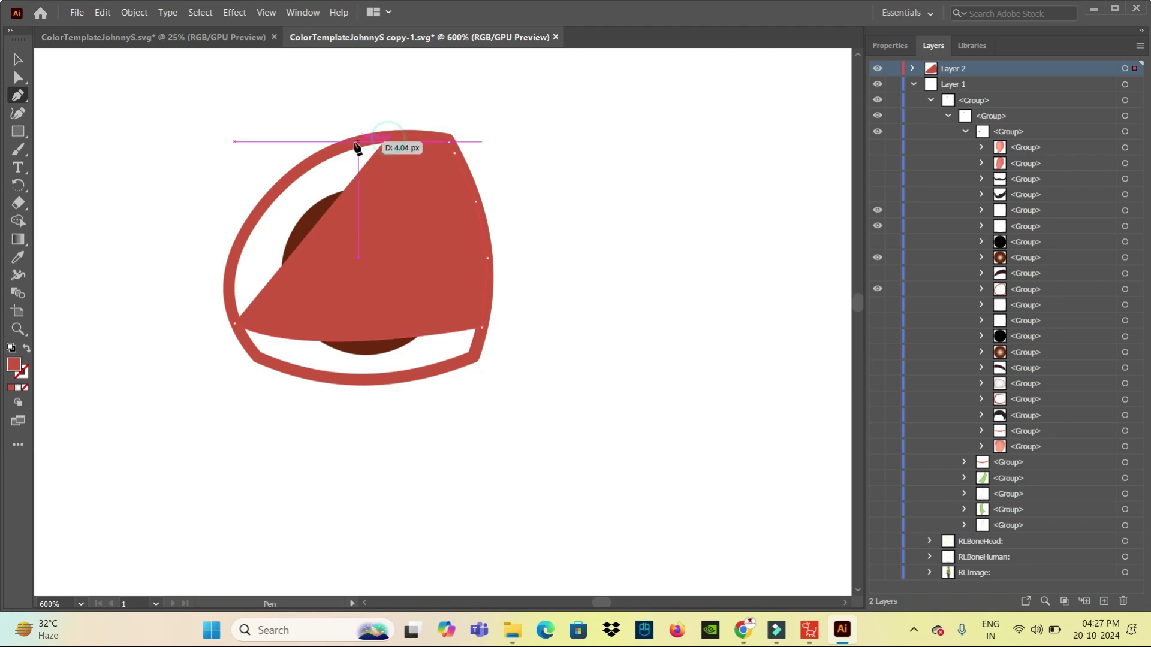
click(328, 152)
click(275, 191)
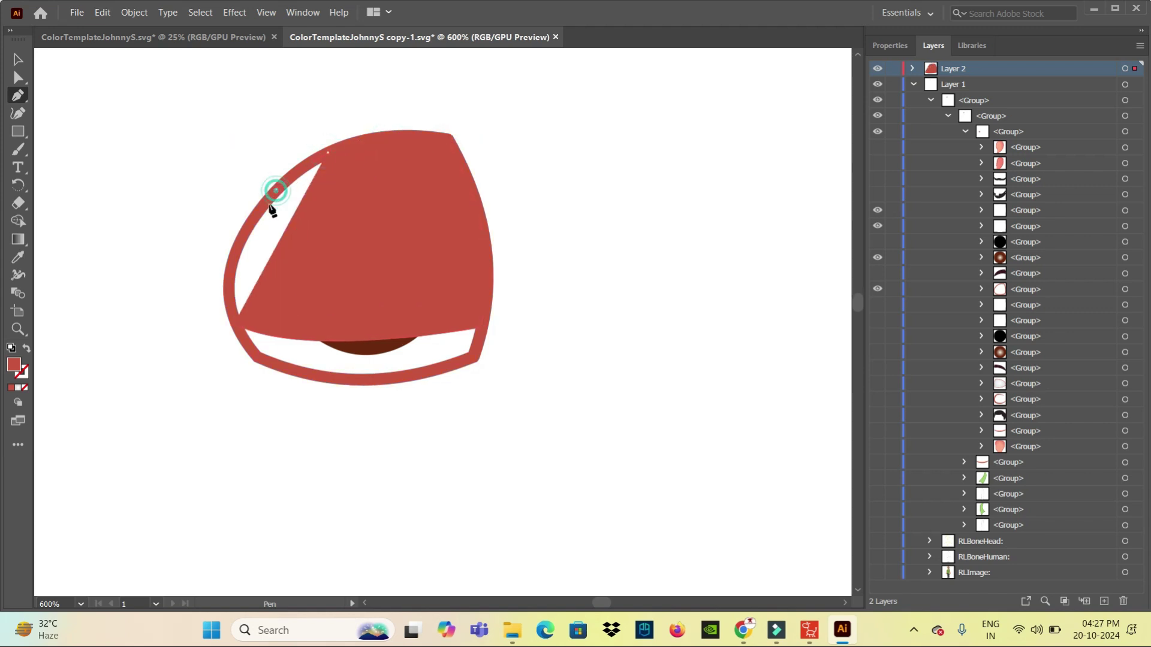
click(240, 239)
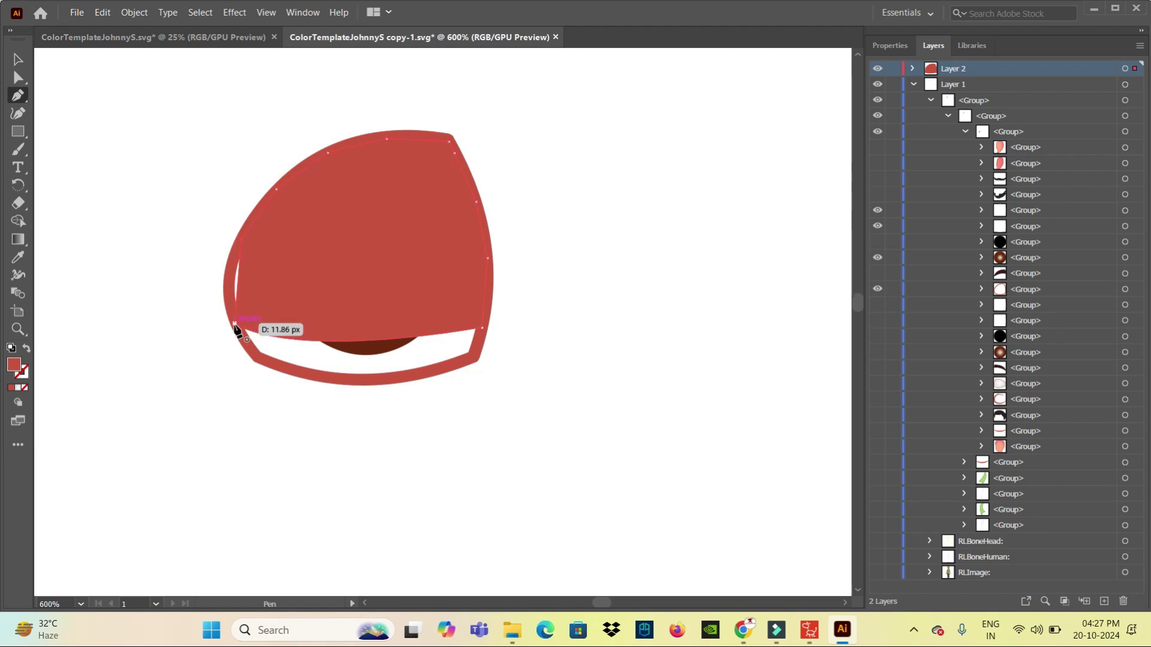
drag(235, 327, 257, 366)
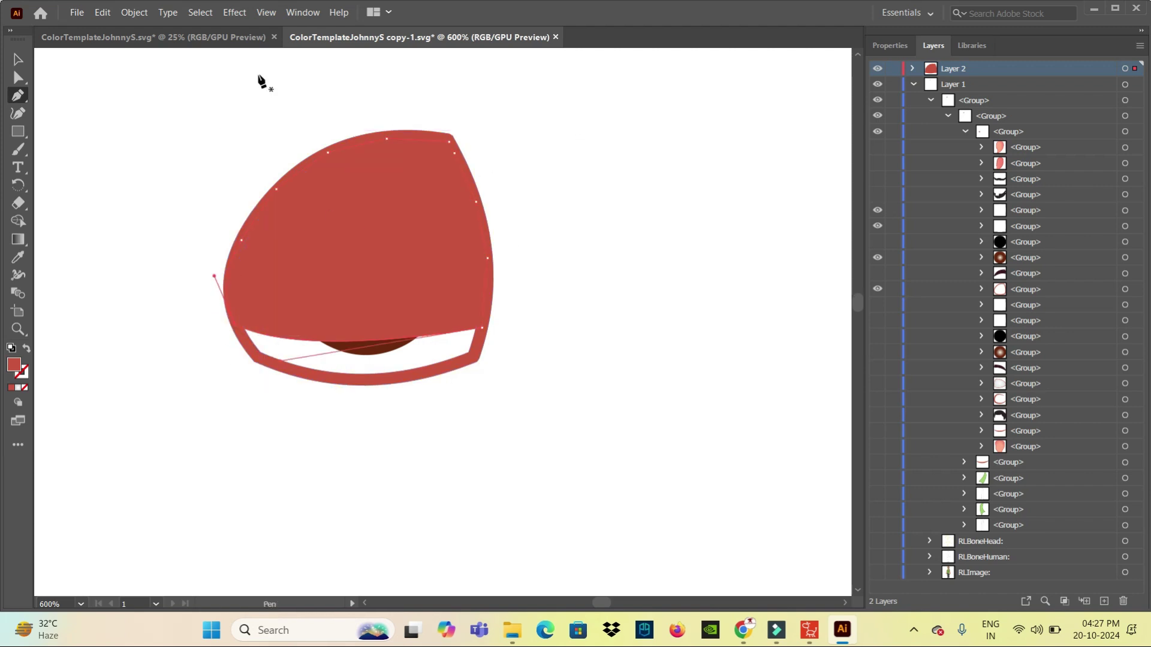
click(17, 58)
Deselect the lid, start File > Export As, and bring up Cartoon Animator's right-eye Sprite Editor
click(651, 165)
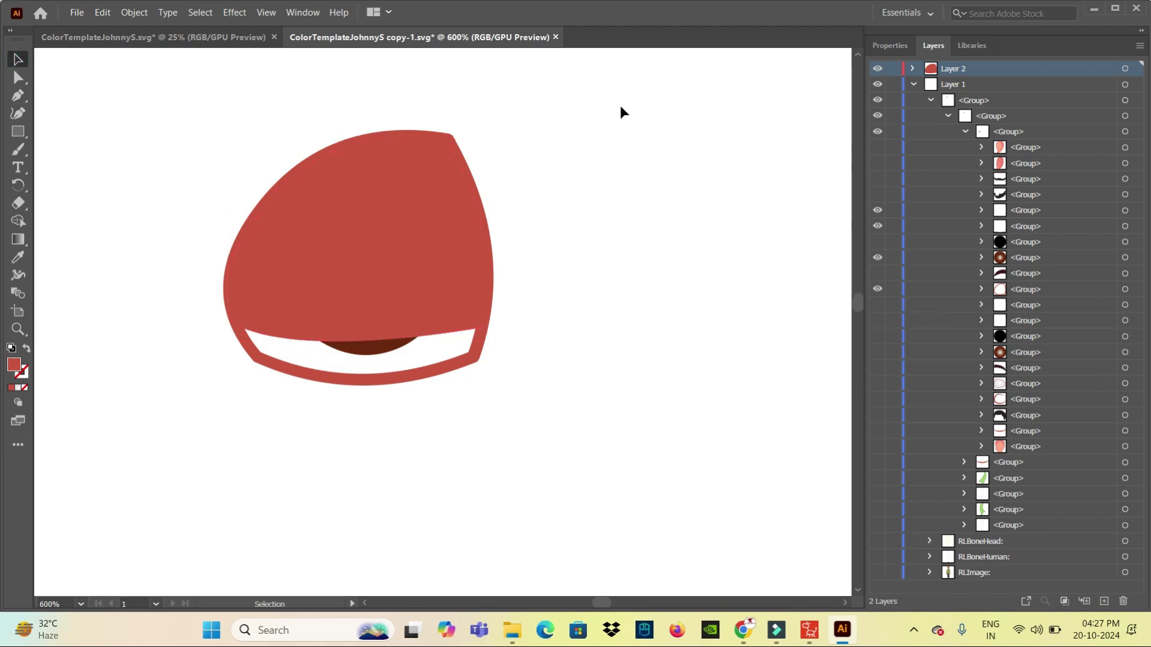
click(75, 13)
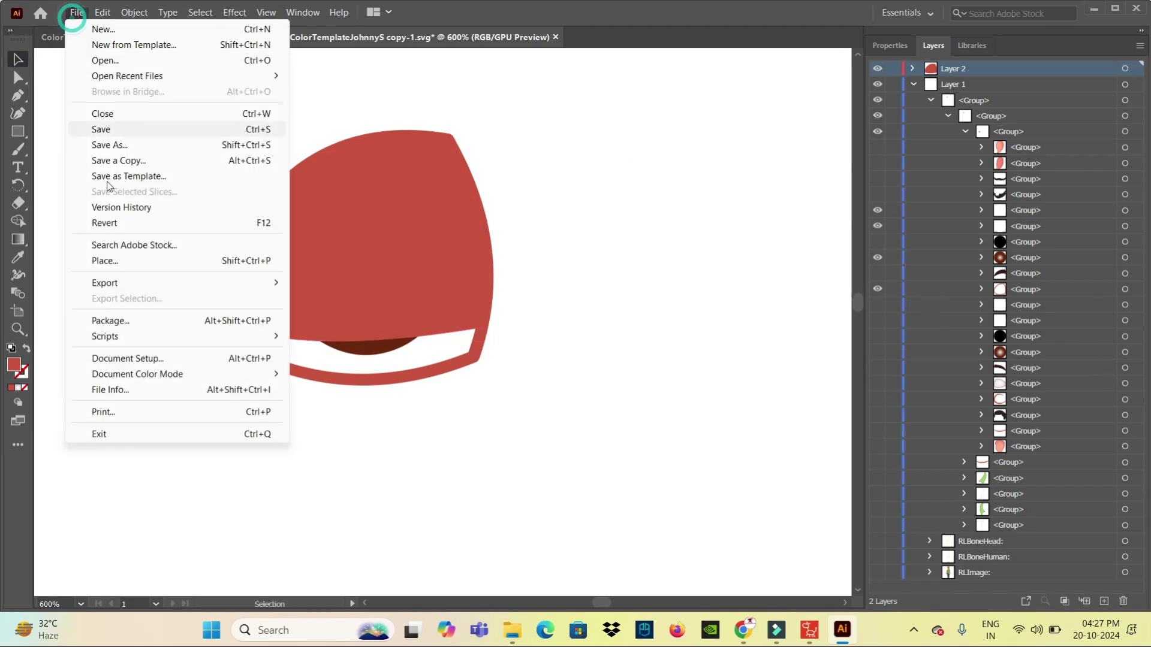
mouse_move(105, 283)
click(349, 309)
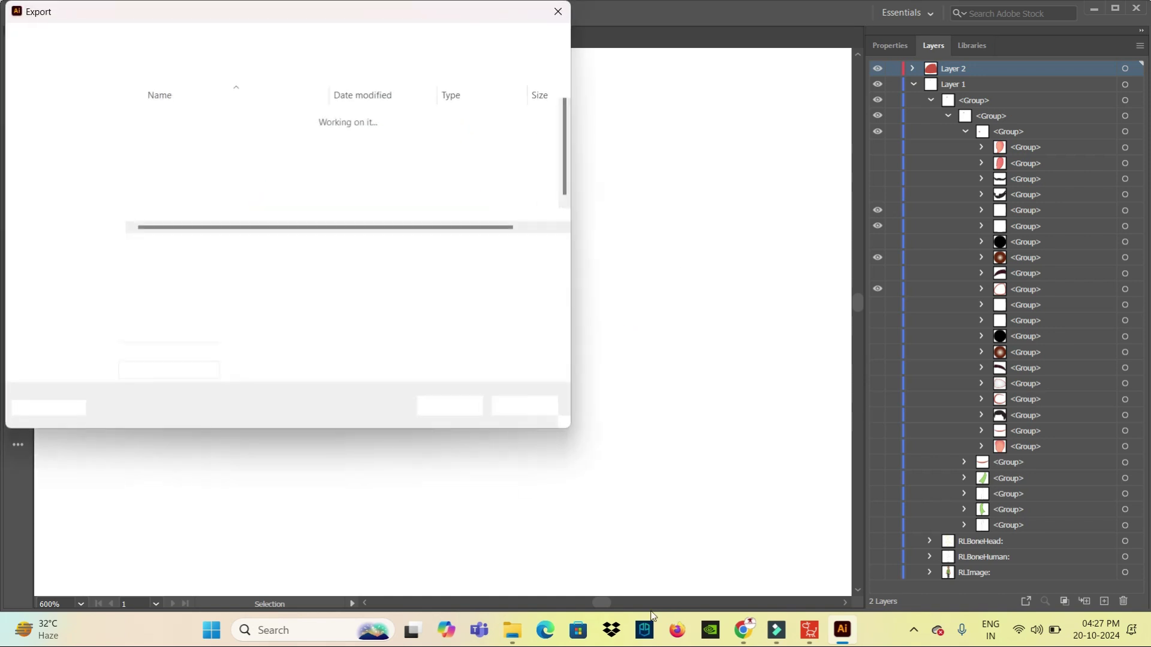
click(808, 638)
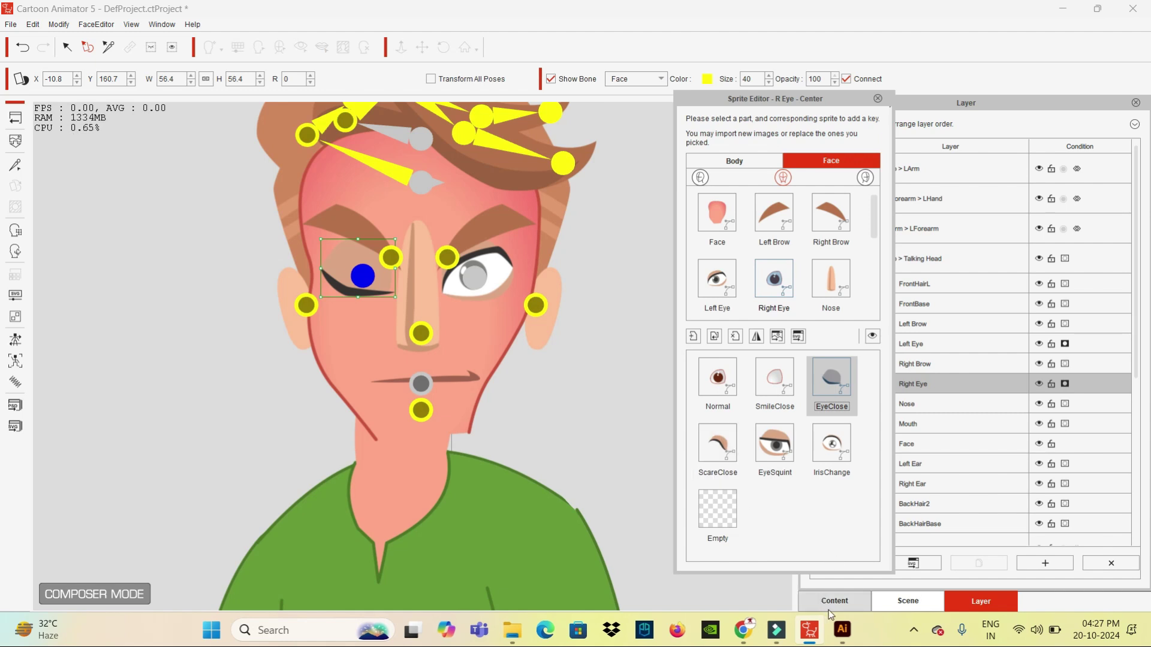
Return to Illustrator's Export dialog on the character-2 folder
click(842, 630)
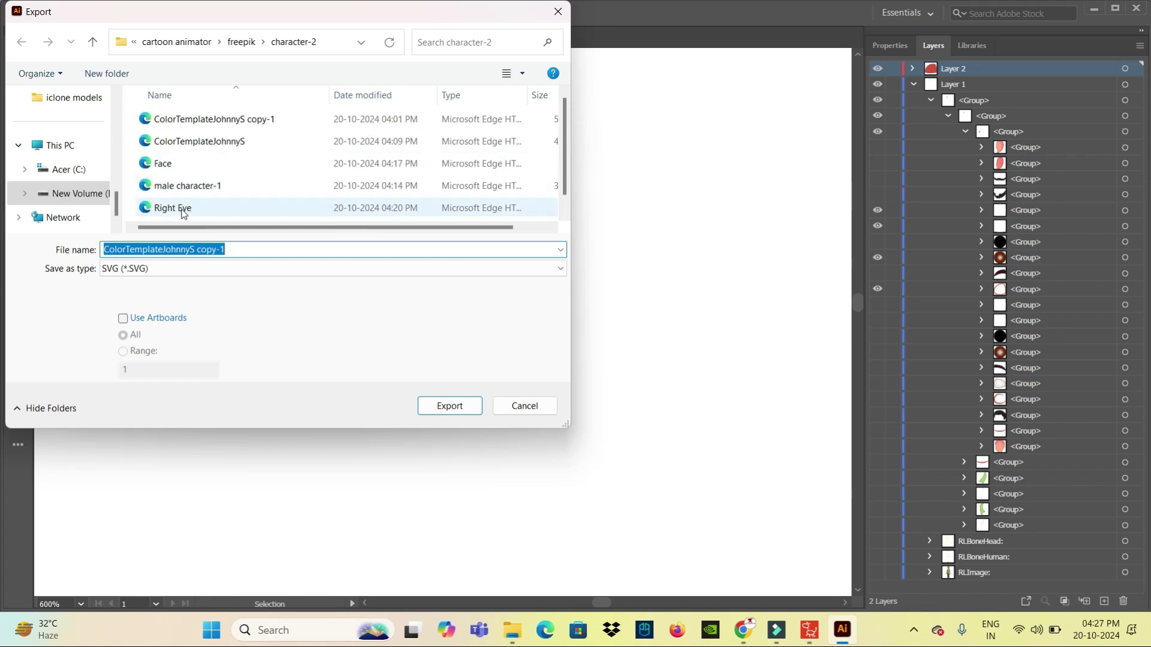
Export the closed lid as SVG named 'Right Eye-C' in character-2, accepting default SVG options
click(184, 209)
click(216, 246)
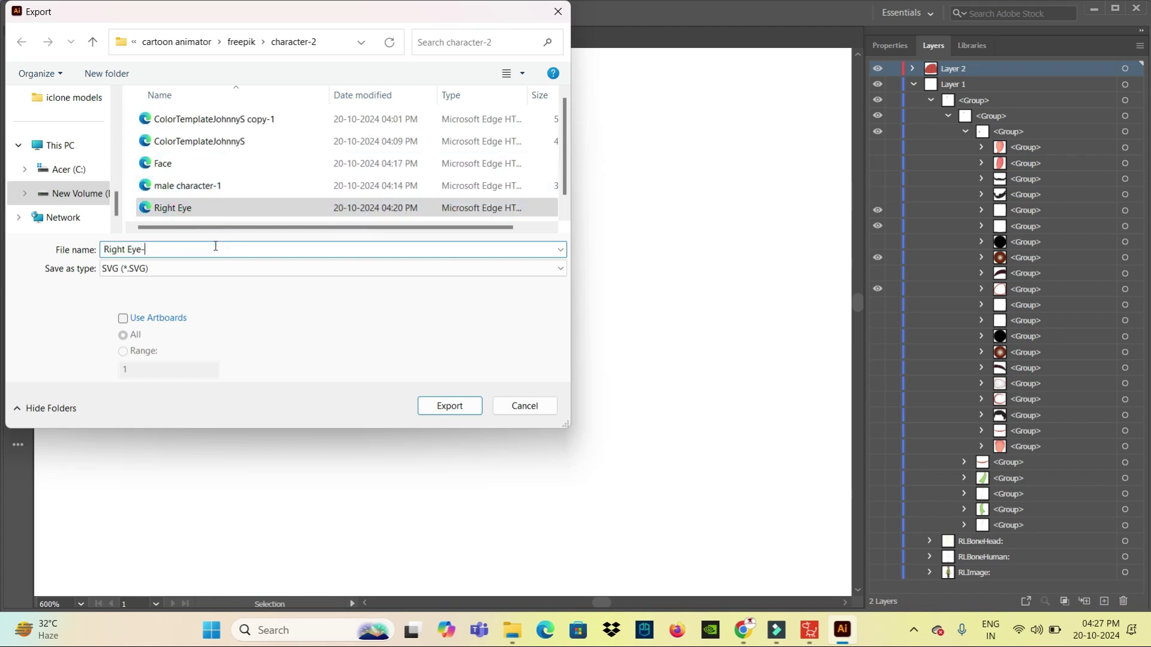
text(C)
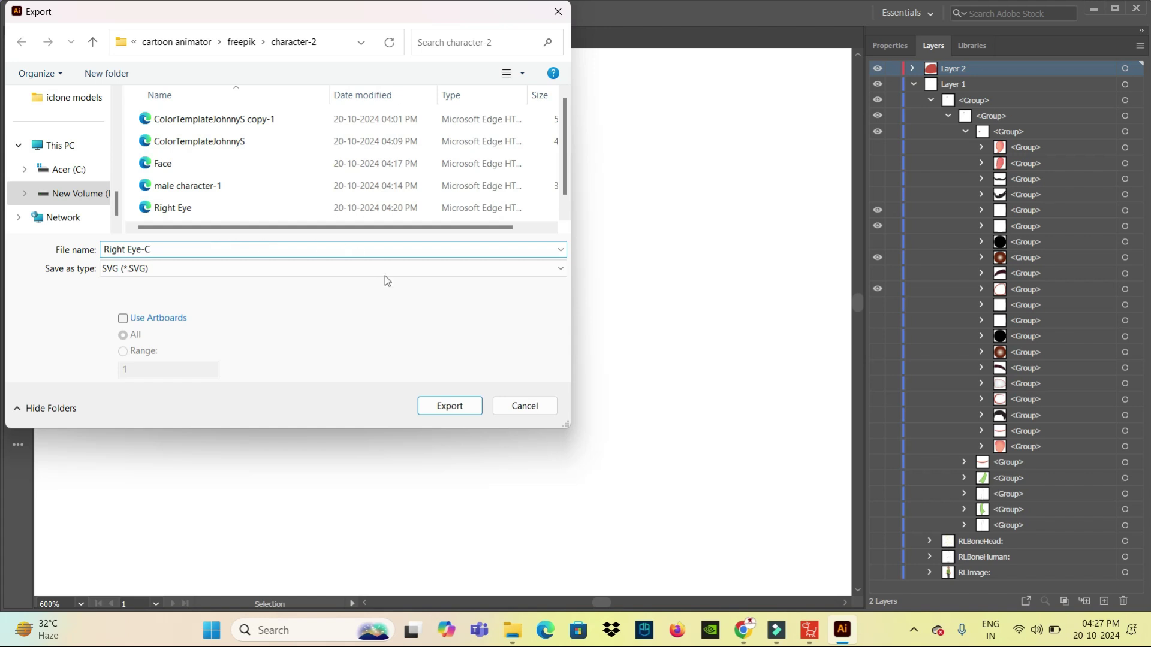
click(449, 406)
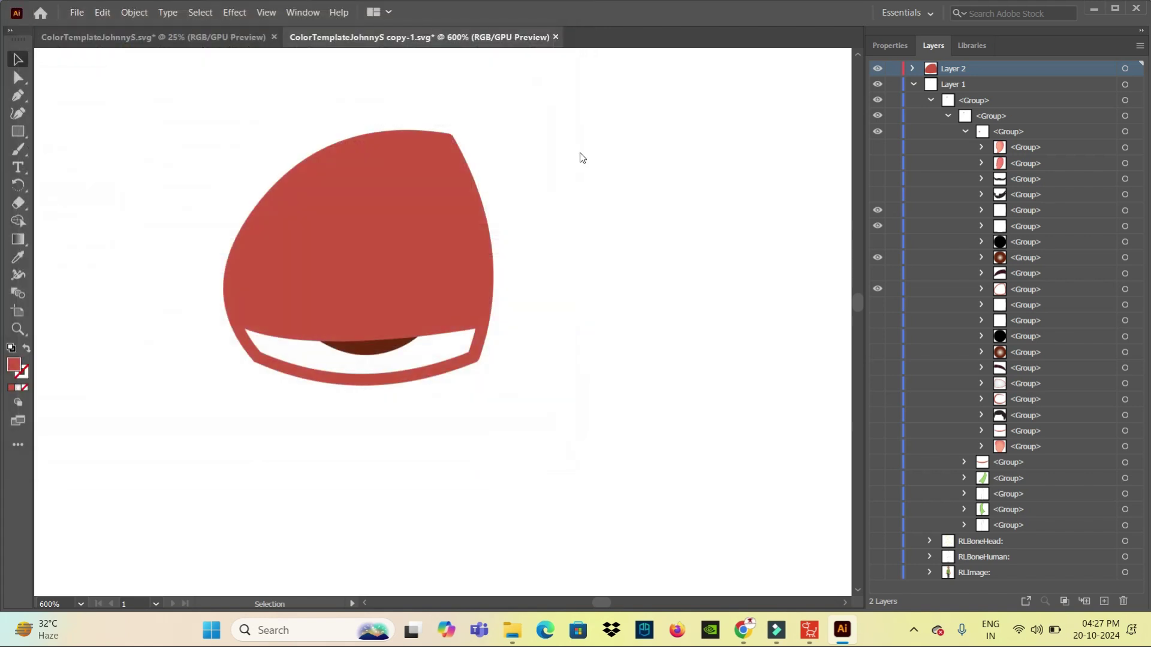
click(597, 363)
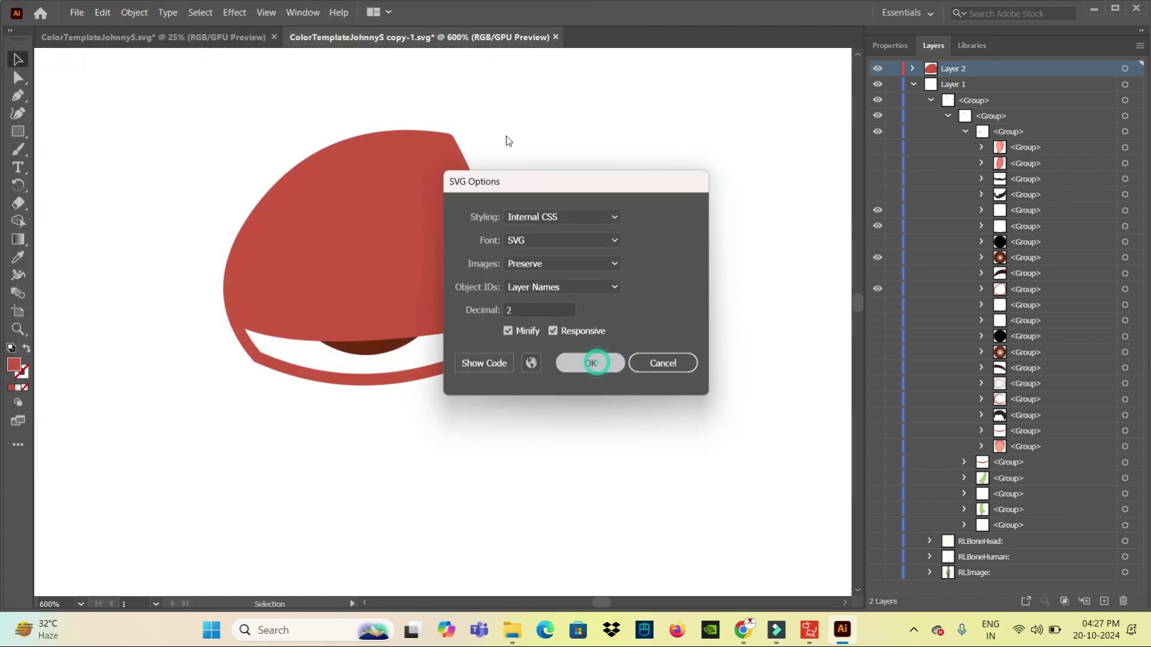
click(809, 630)
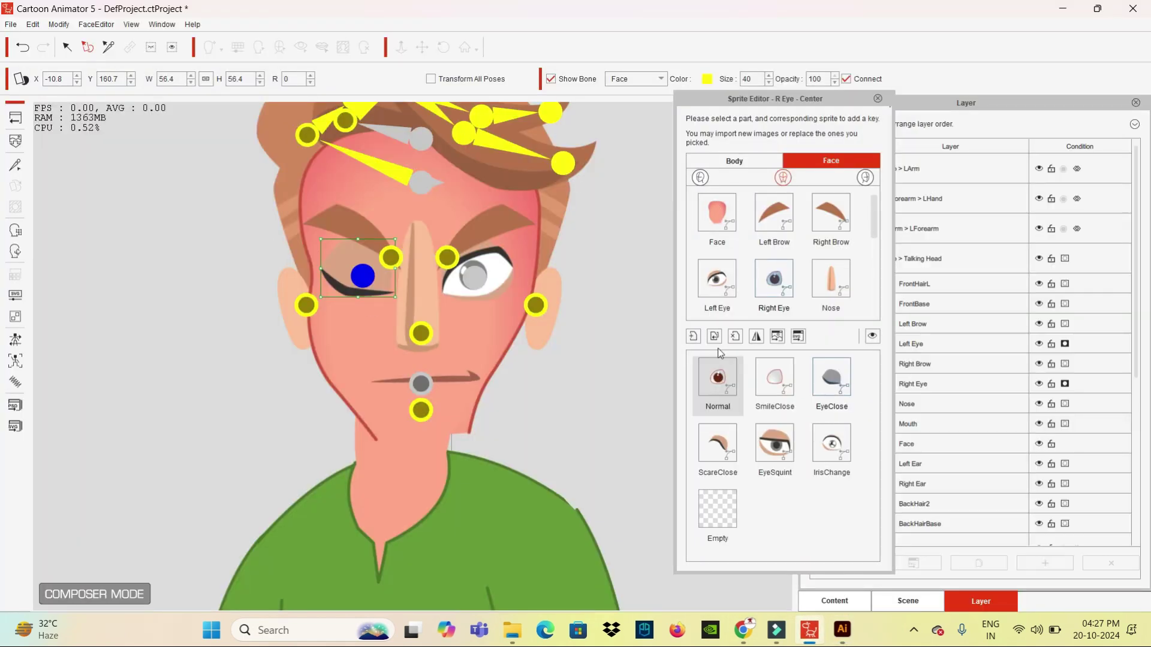
Import the new closed-eye file into the EyeClose slot and compare it with Normal
click(839, 382)
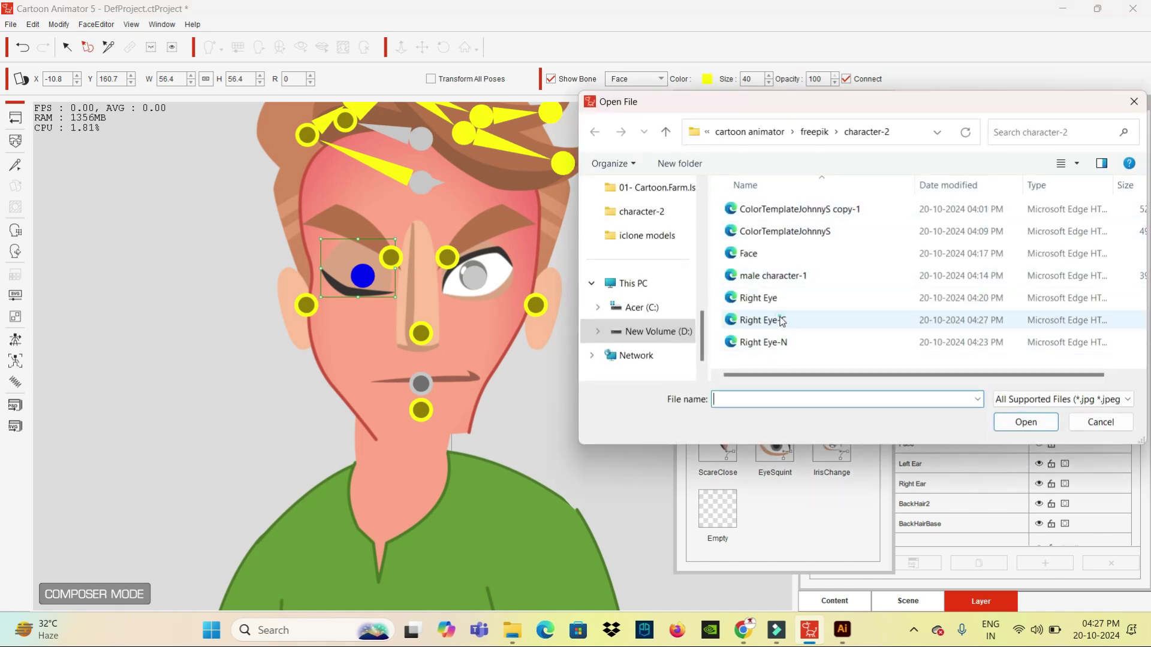
double_click(782, 322)
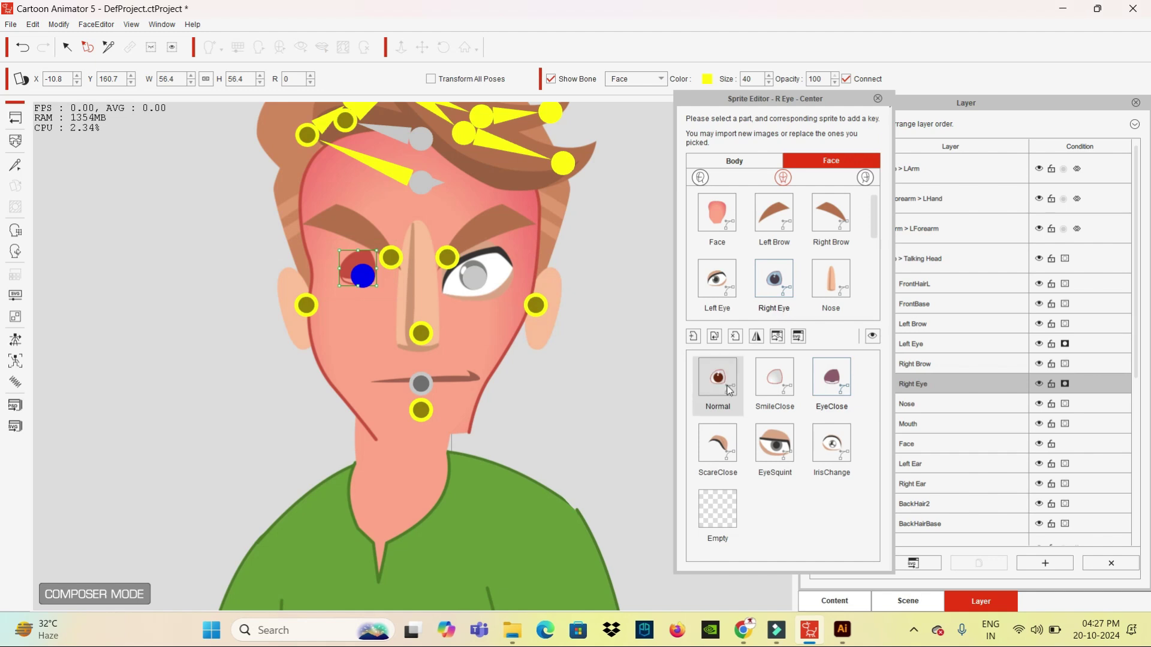
click(725, 377)
click(835, 379)
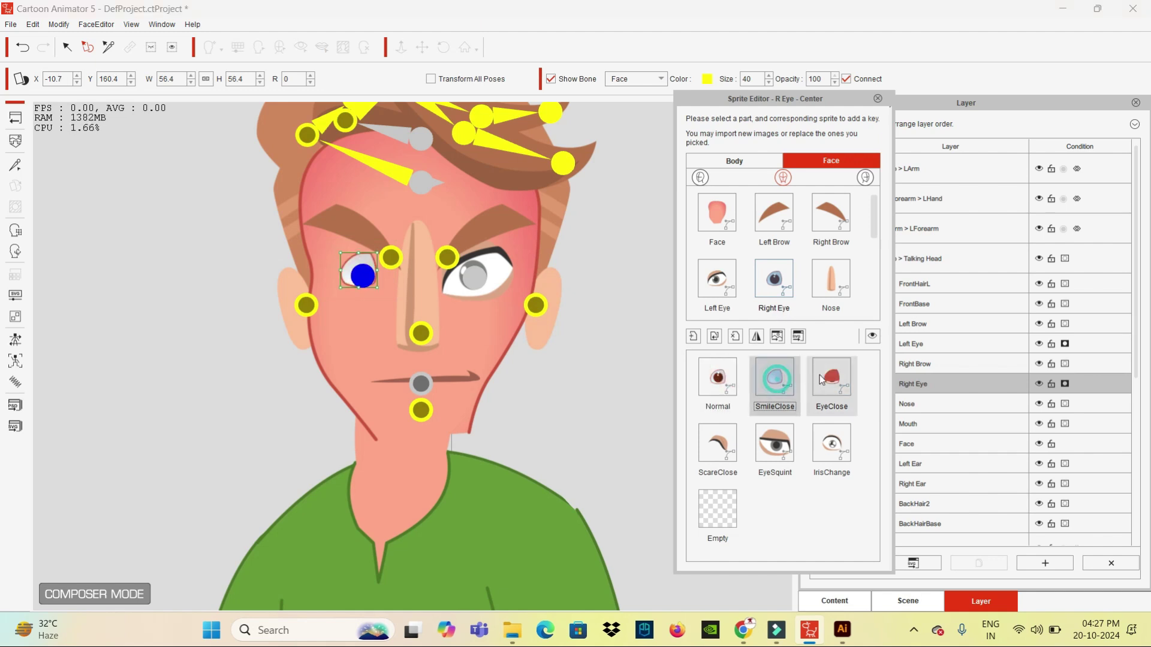
Compare SmileClose, Normal and EyeClose, then nudge the right eye's Y position slightly lower
click(775, 376)
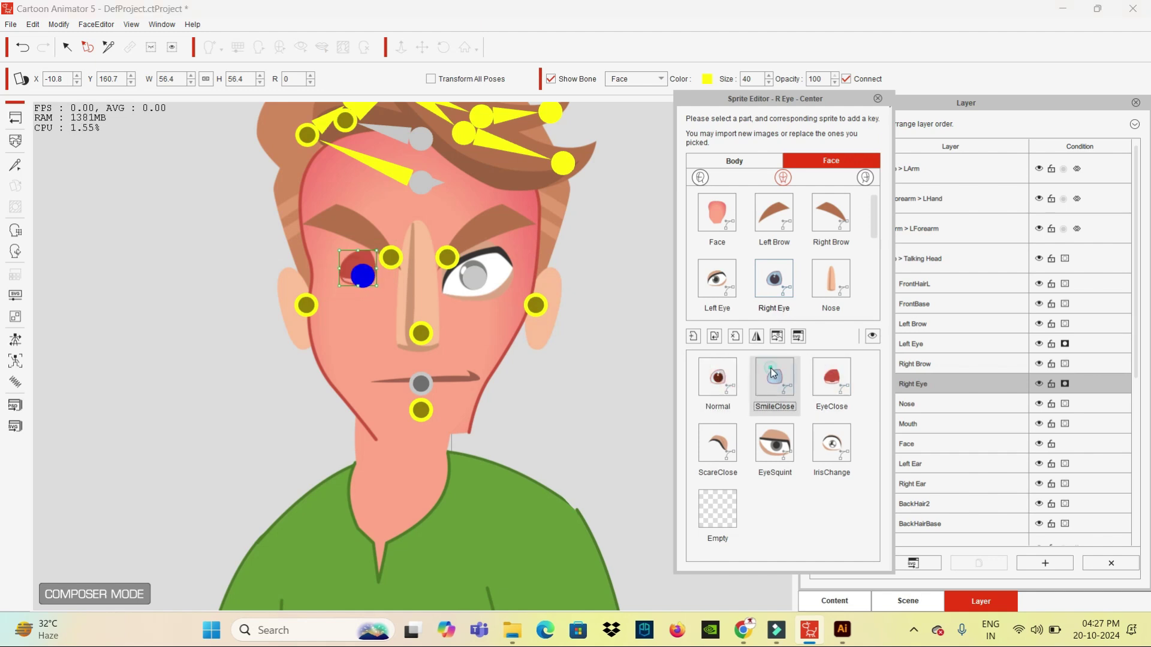
click(724, 379)
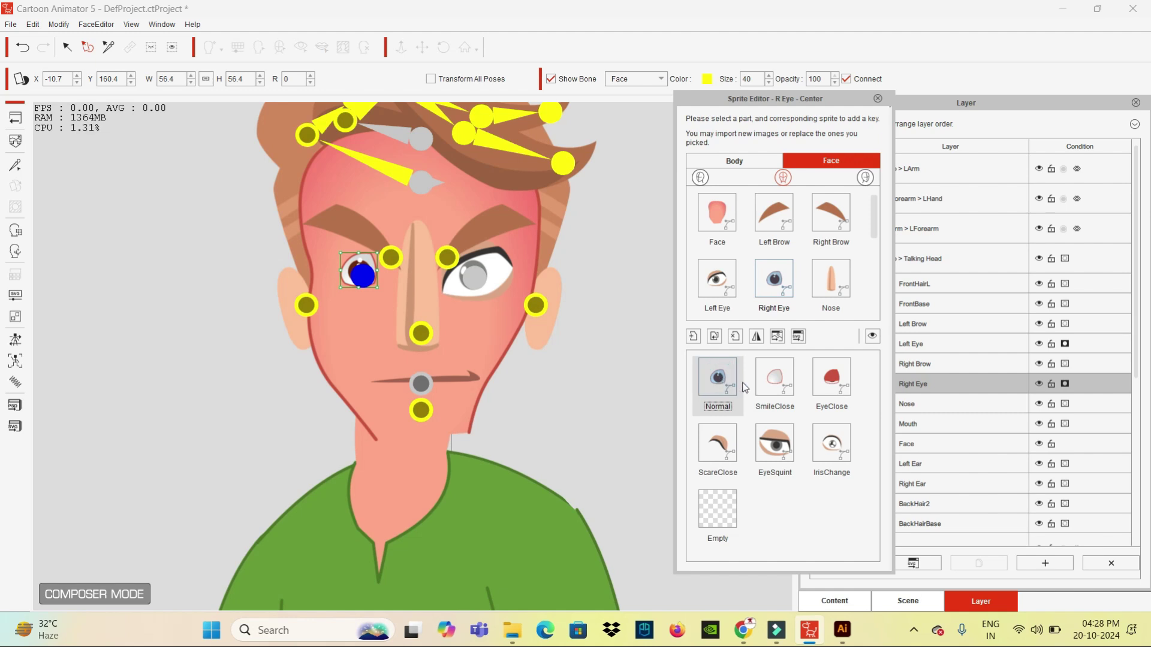
click(774, 377)
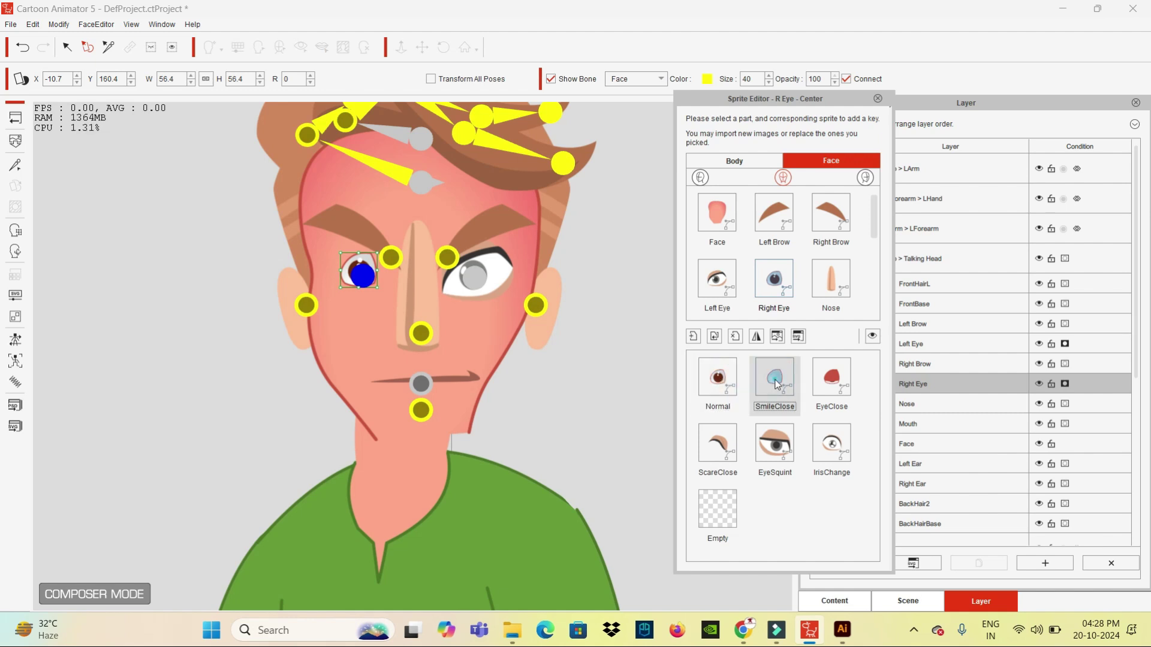
click(833, 380)
click(122, 78)
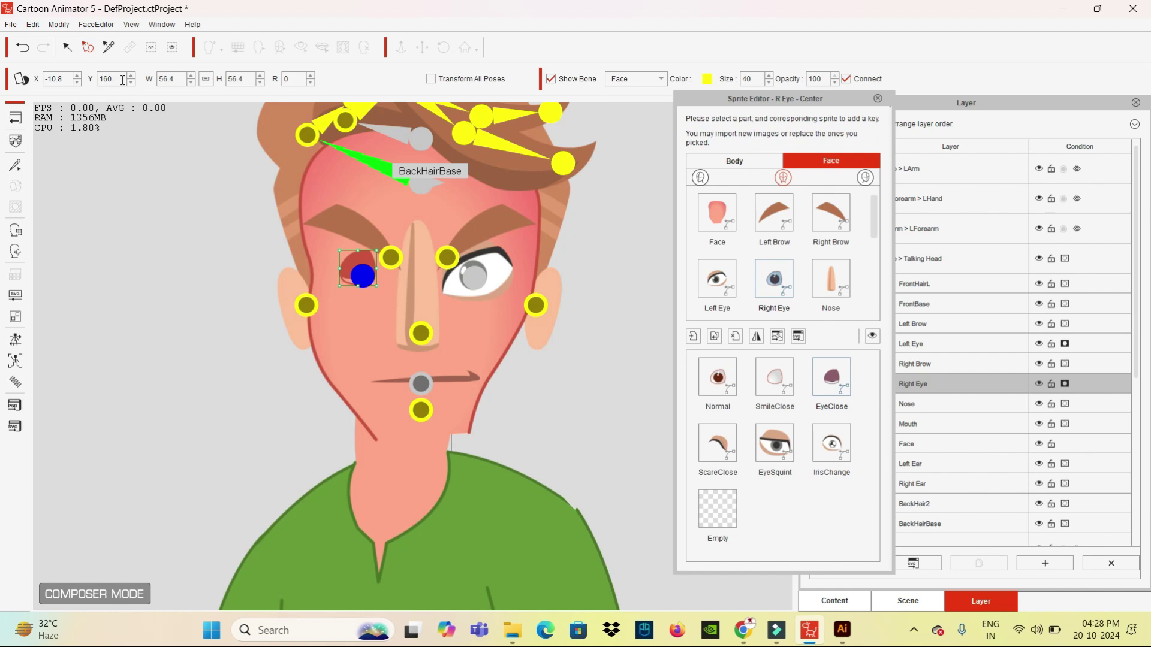
text(4)
key(Return)
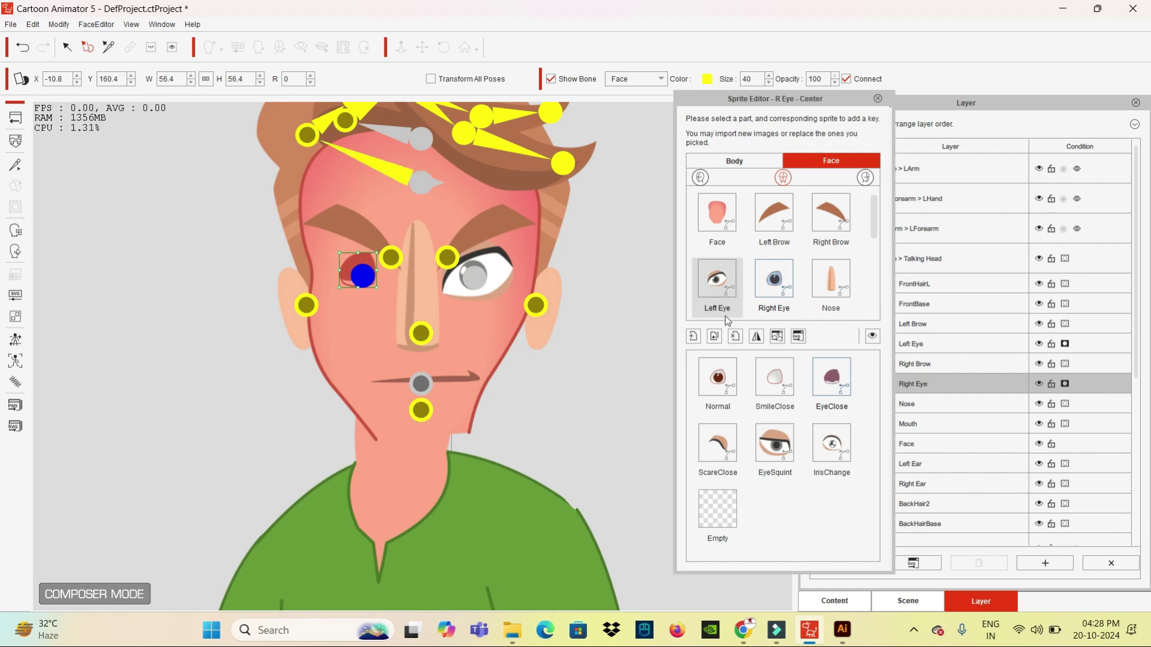
Preview the Normal, EyeClose and ScareClose right-eye states on the face
click(772, 380)
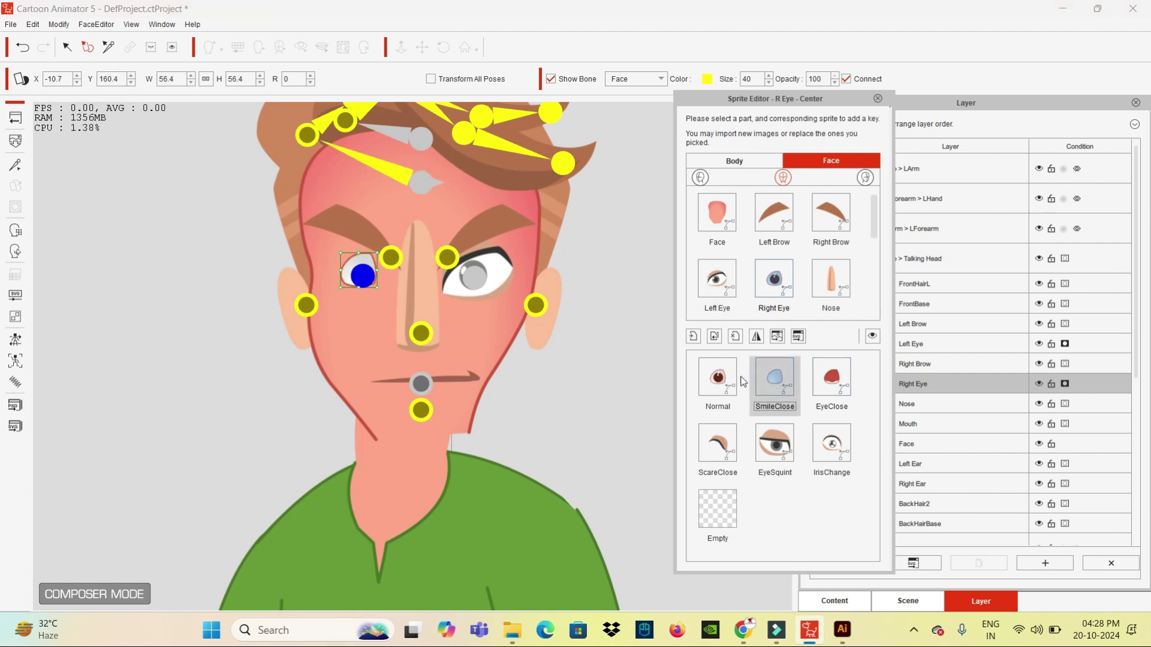
click(721, 382)
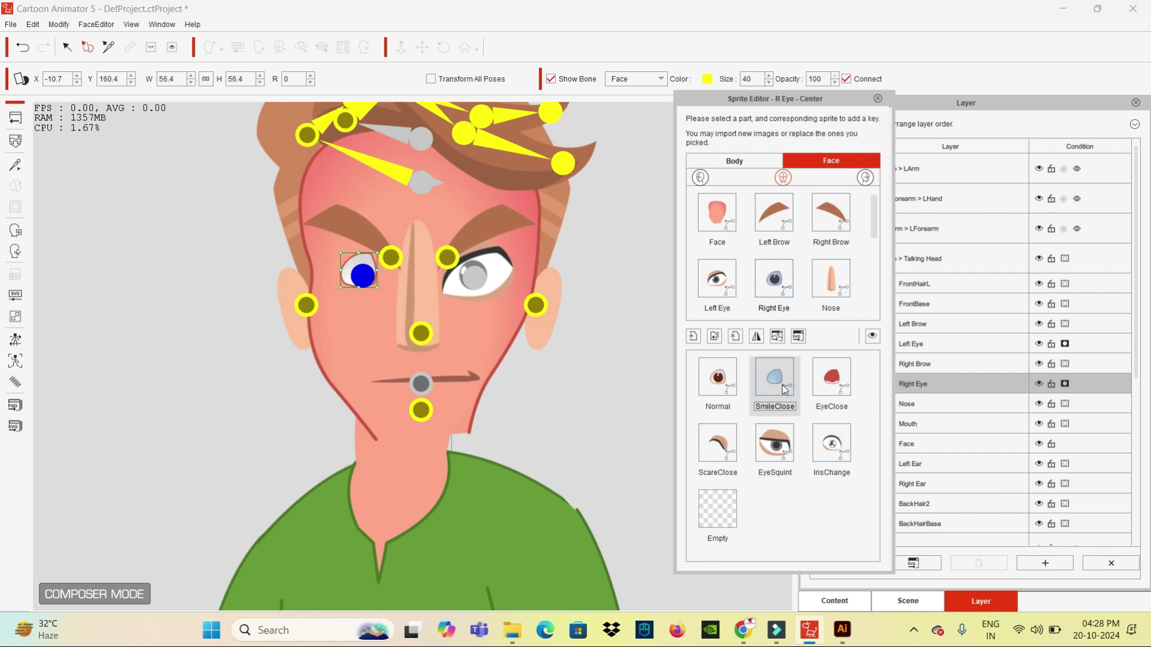
click(824, 381)
click(69, 77)
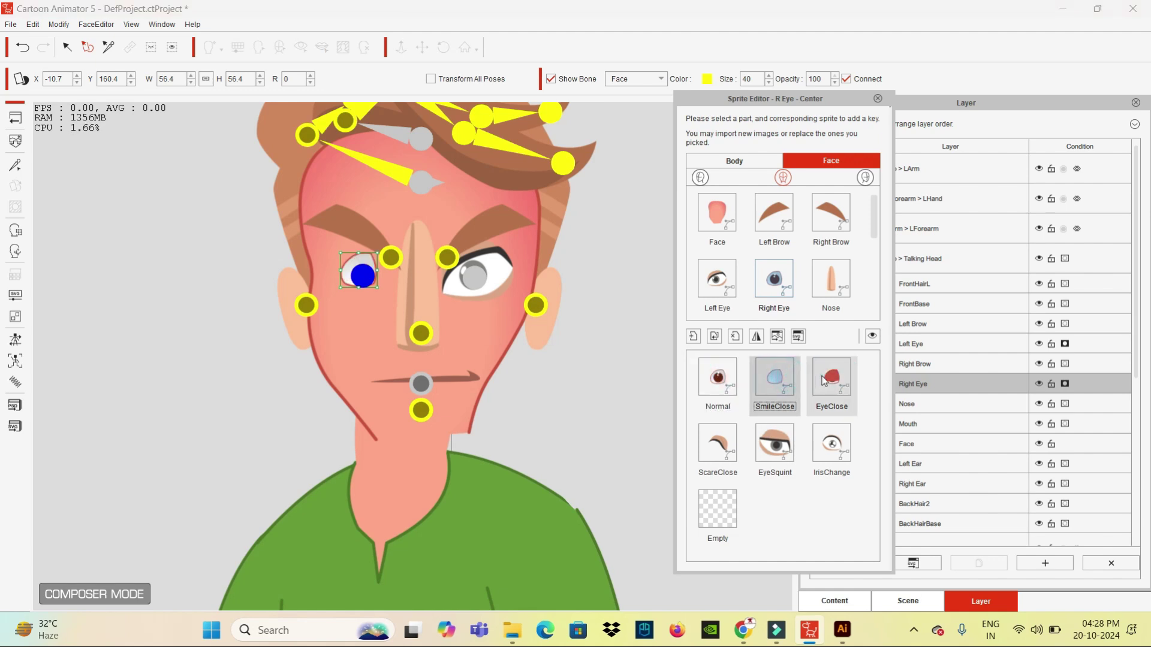
click(722, 456)
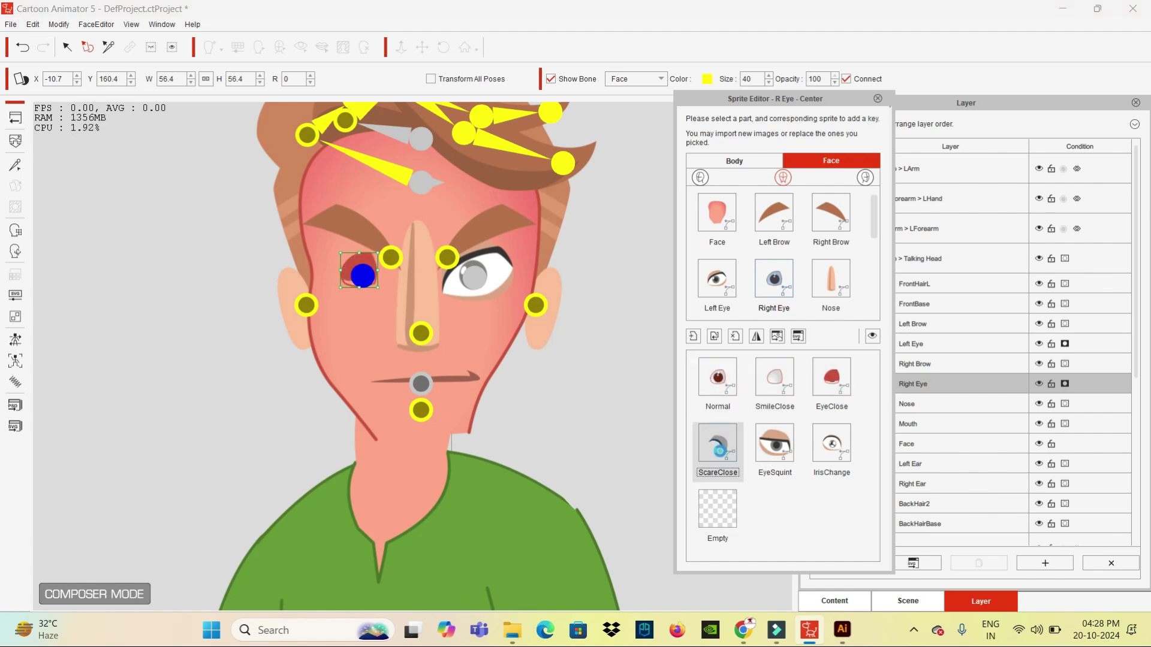
Import Right Eye, then Right Eye-N, into the ScareClose sprite slot
click(717, 336)
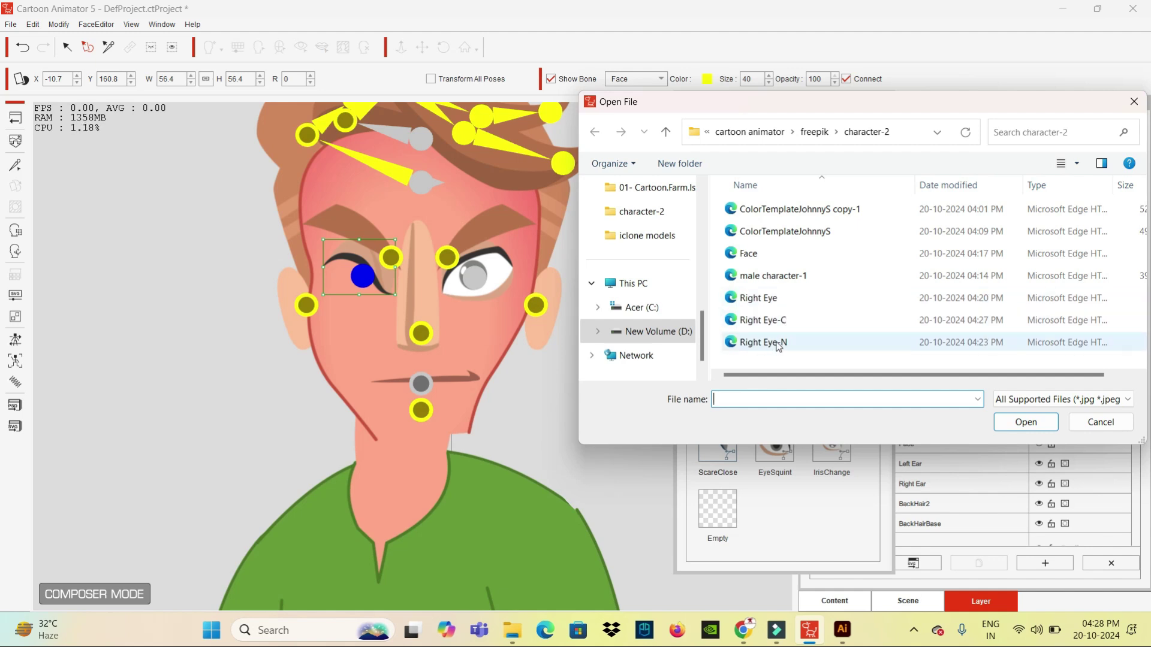
click(766, 301)
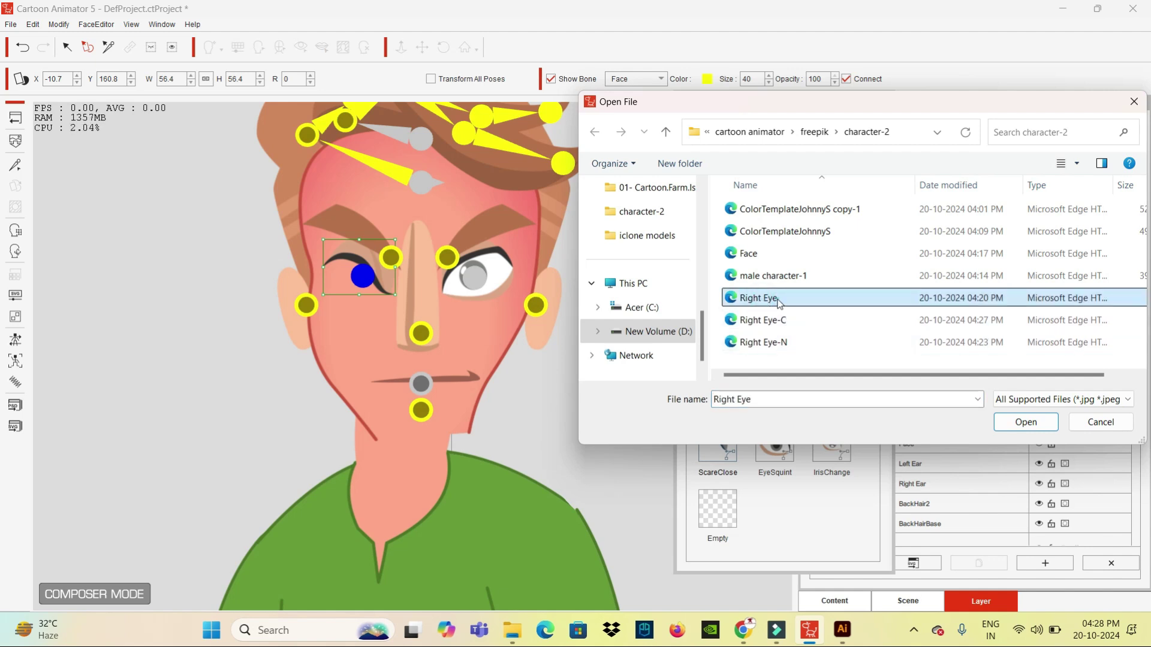
double_click(779, 303)
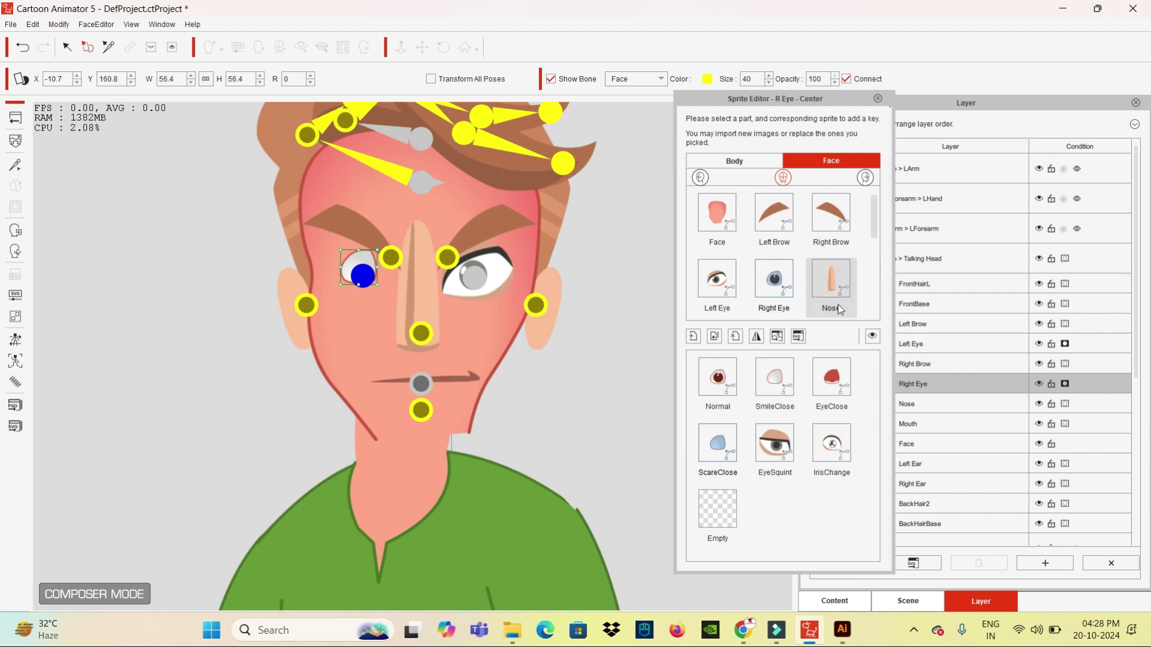
click(718, 335)
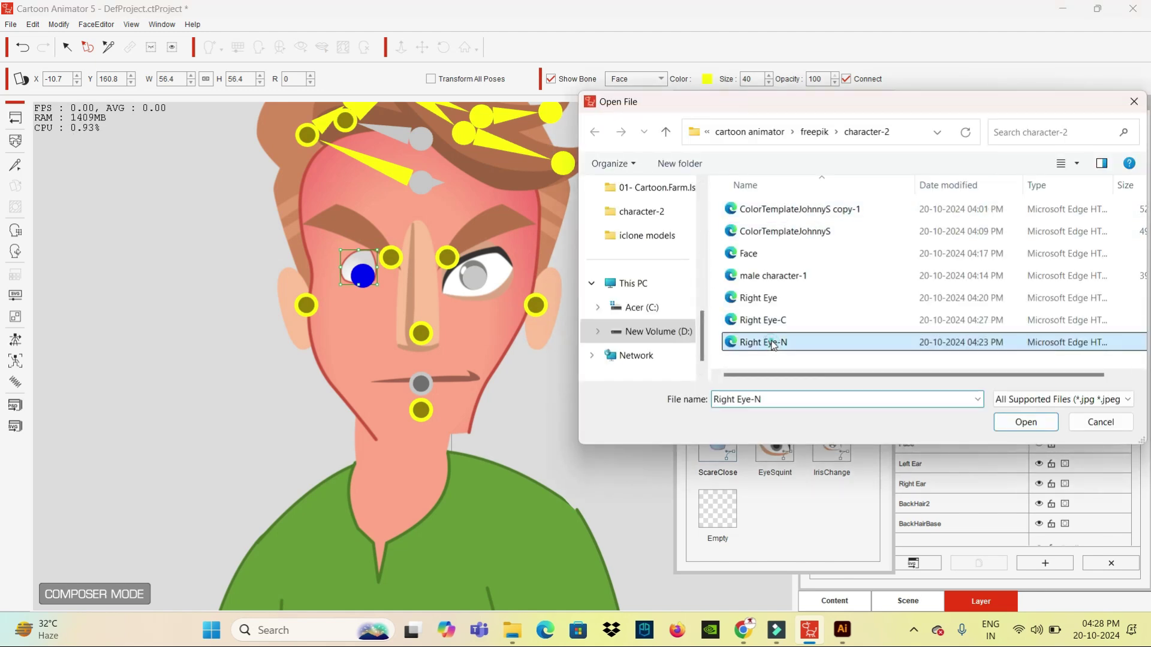
double_click(779, 343)
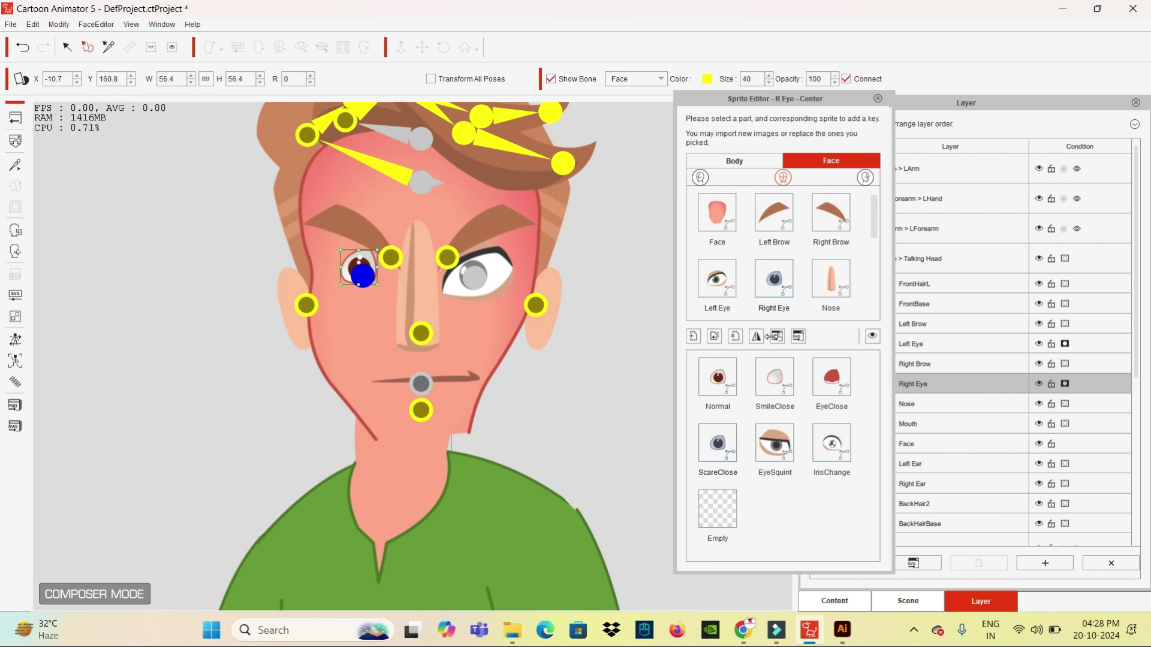
Load Right Eye-C into the EyeSquint sprite and Right Eye into IrisChange
click(776, 451)
click(714, 337)
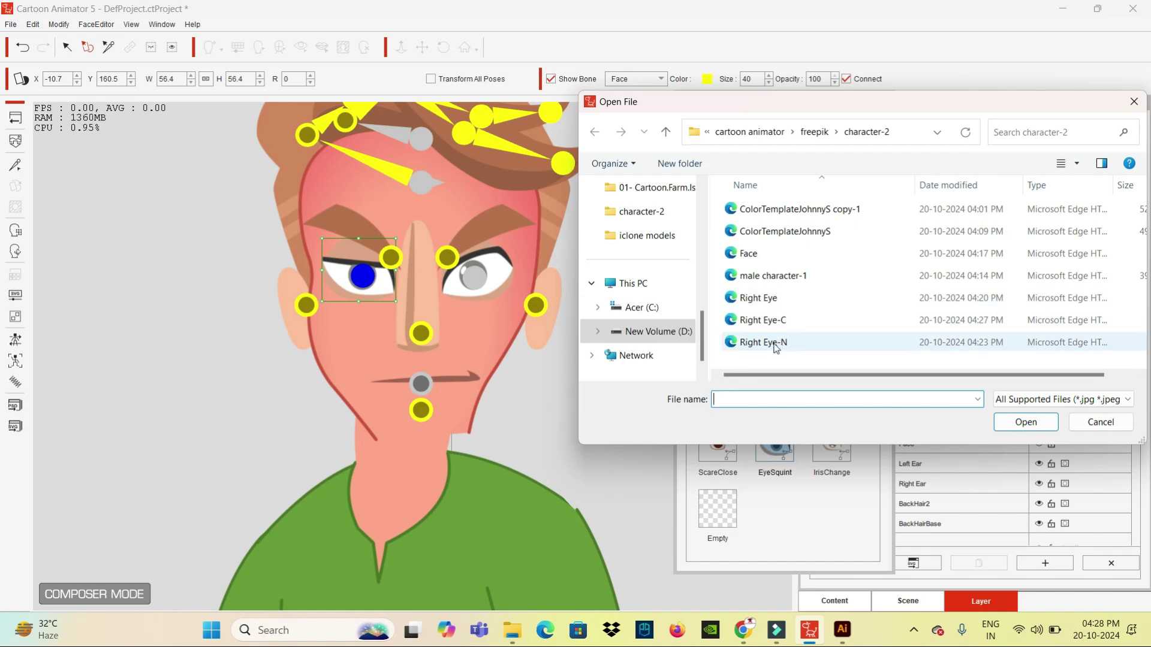
double_click(763, 320)
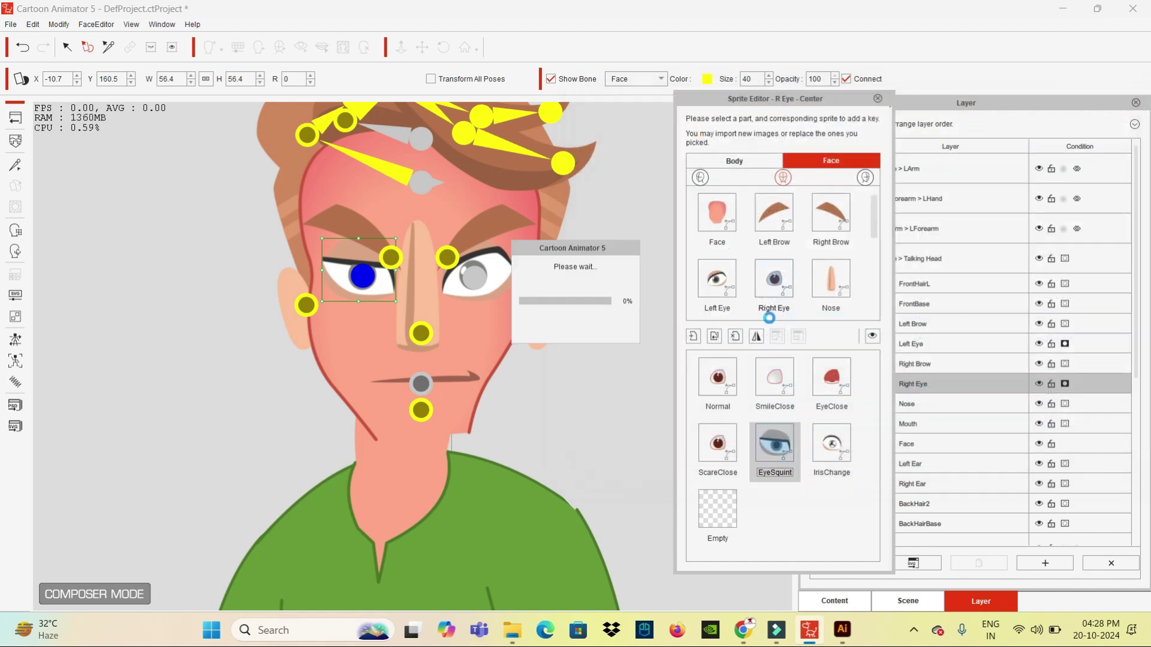
click(831, 444)
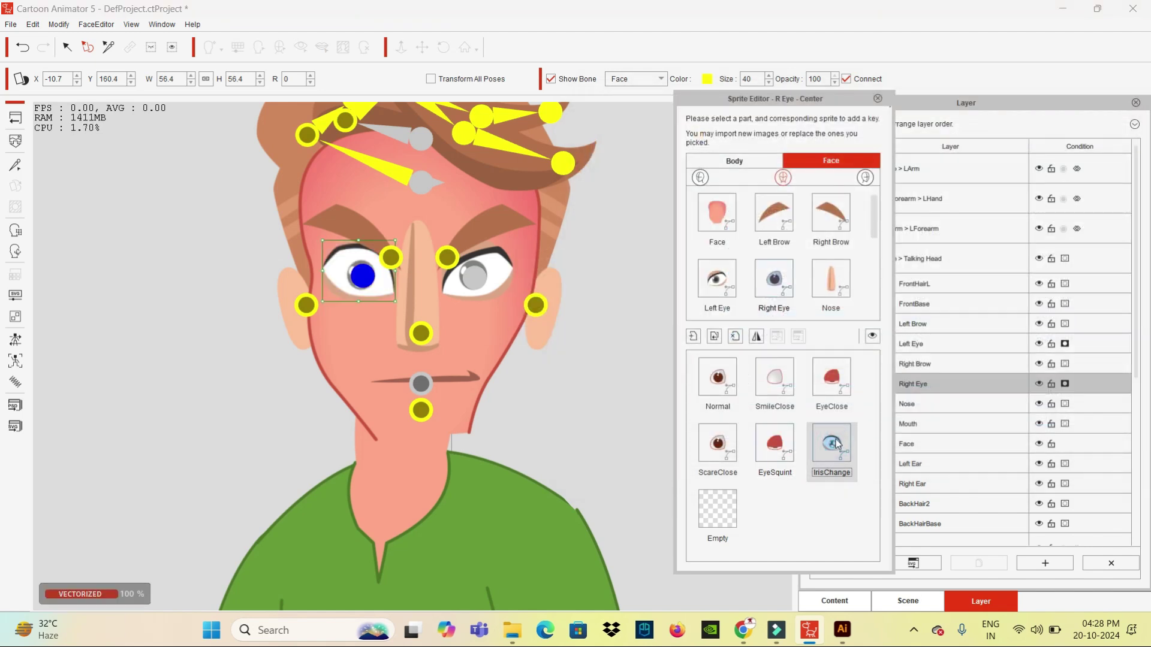
click(714, 335)
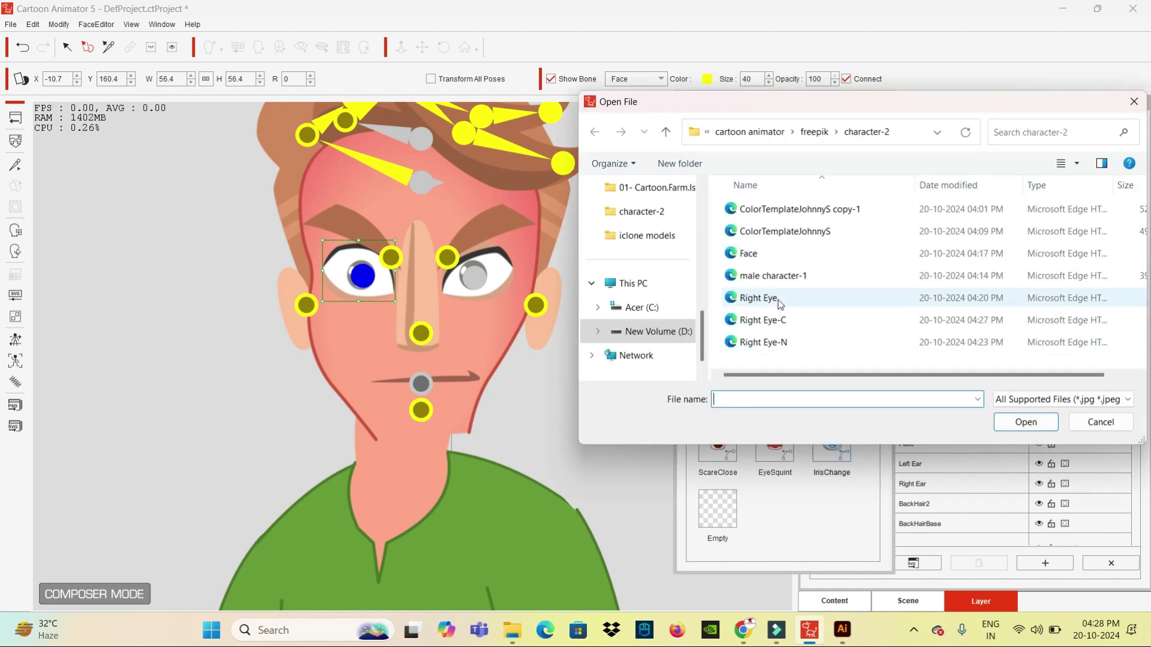
click(758, 298)
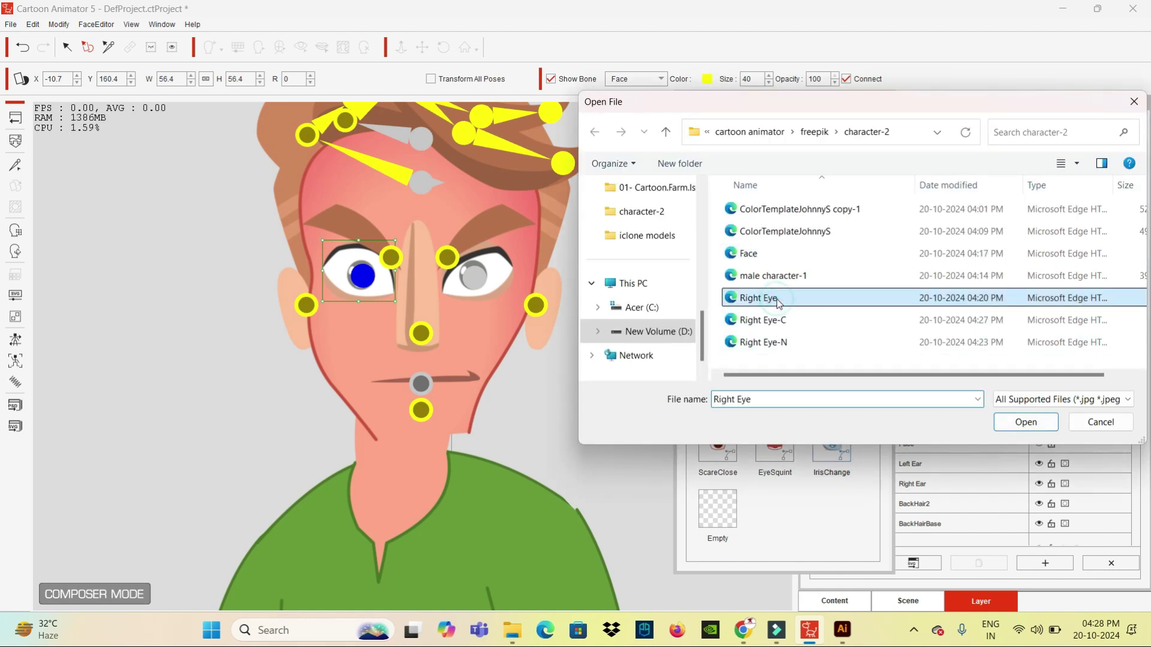
double_click(758, 298)
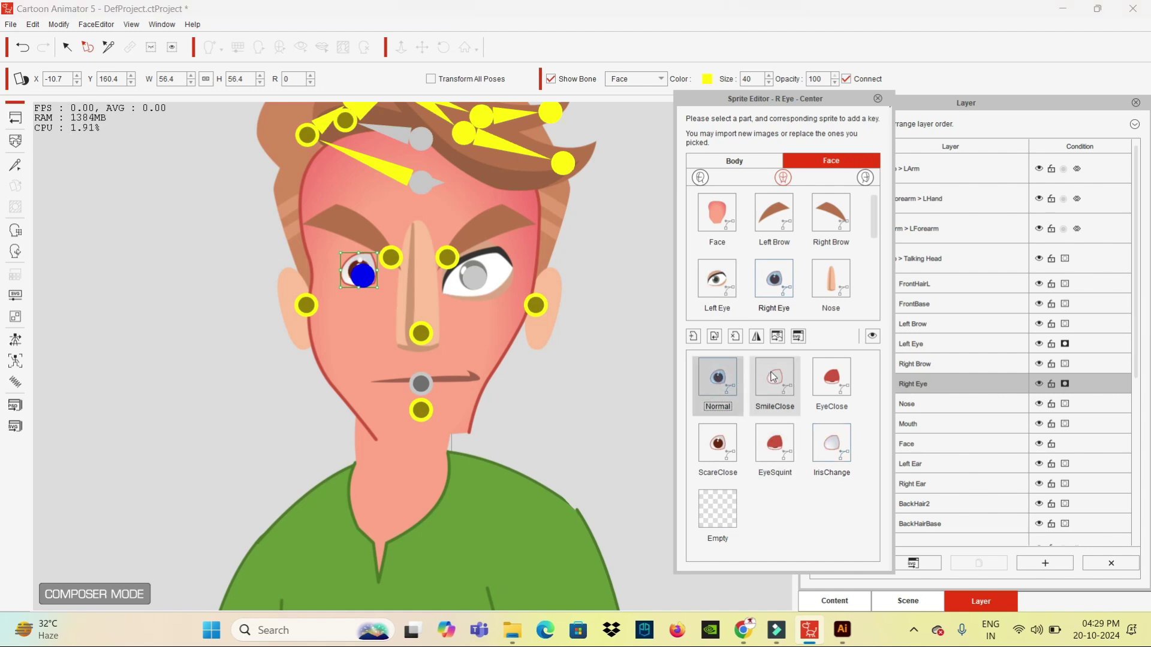
Preview the EyeClose, ScareClose, EyeSquint and SmileClose states on the face
click(830, 380)
click(717, 444)
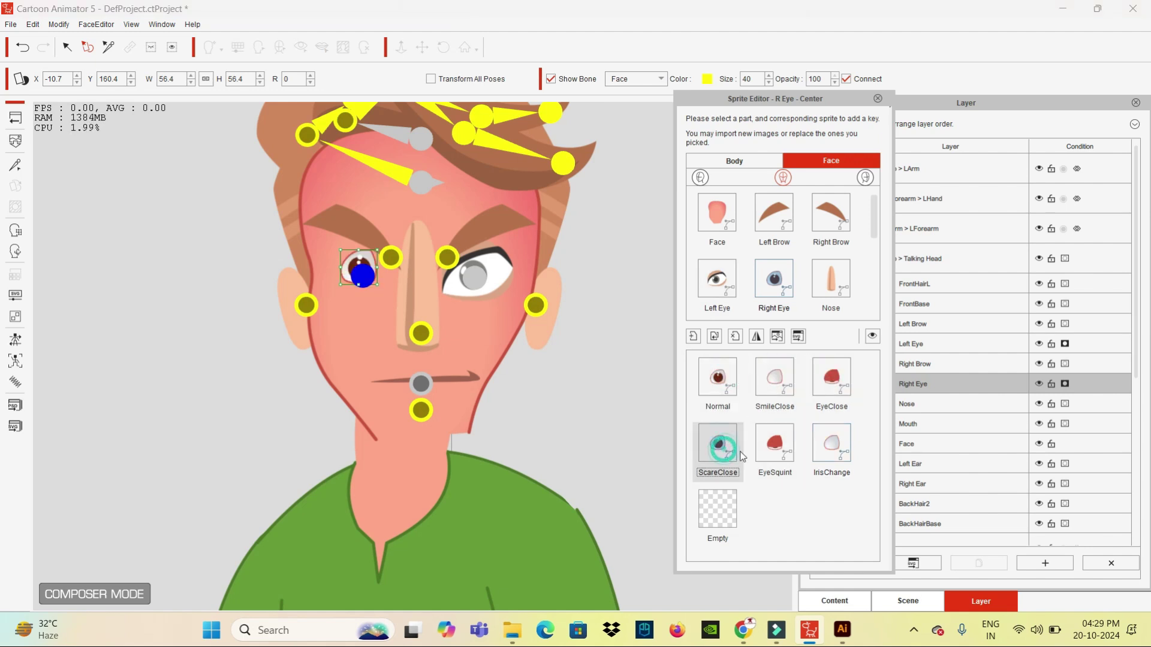
click(774, 444)
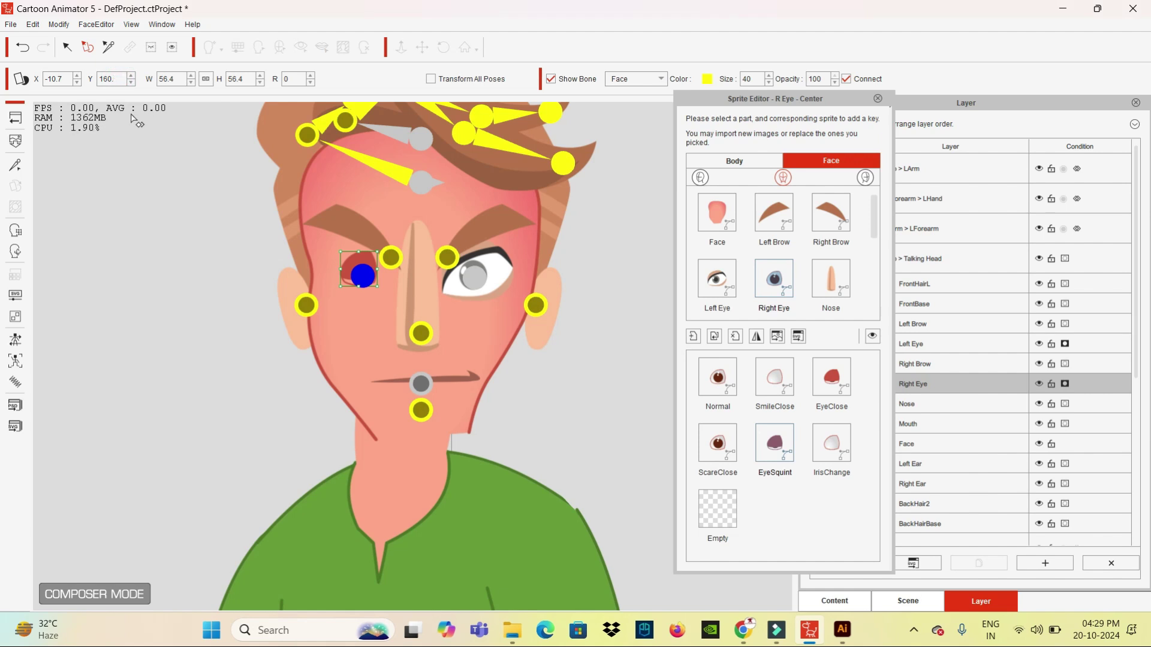
click(720, 442)
drag(720, 442, 726, 381)
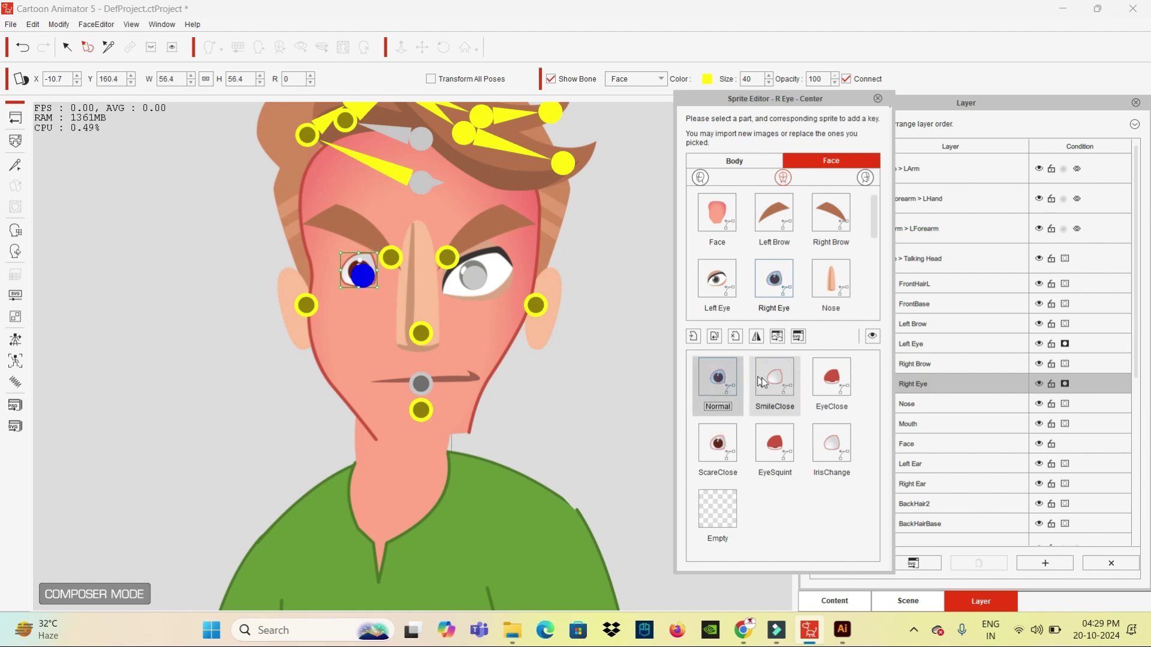
click(775, 383)
click(851, 384)
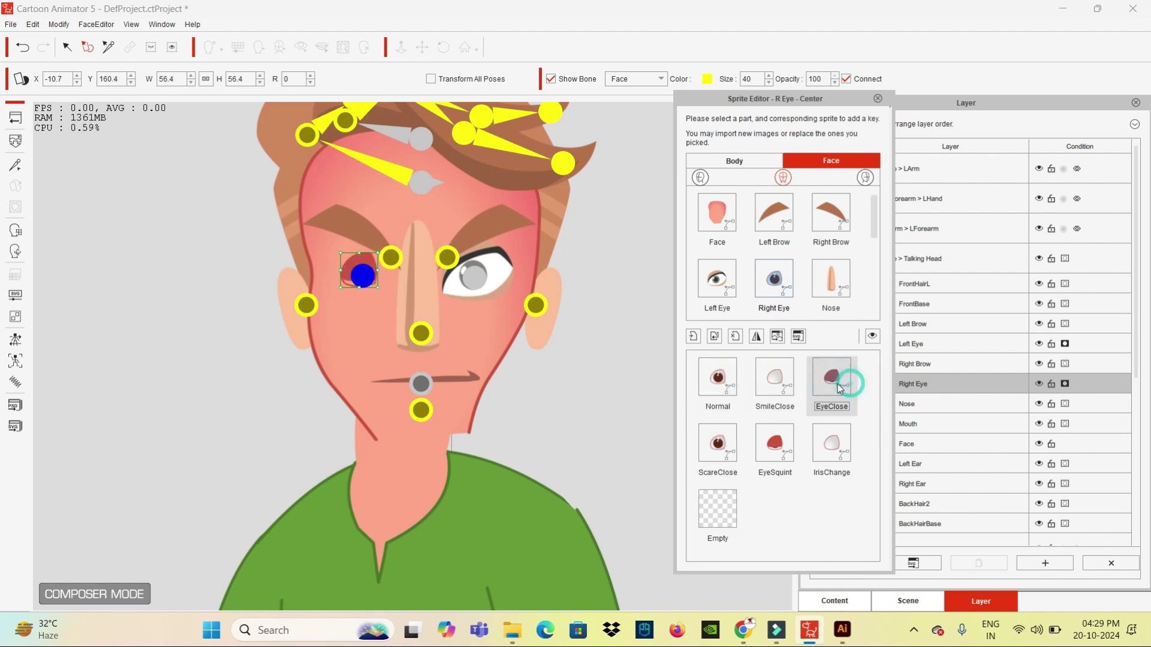
Set the ScareClose right eye's Y position to 160.4
click(717, 444)
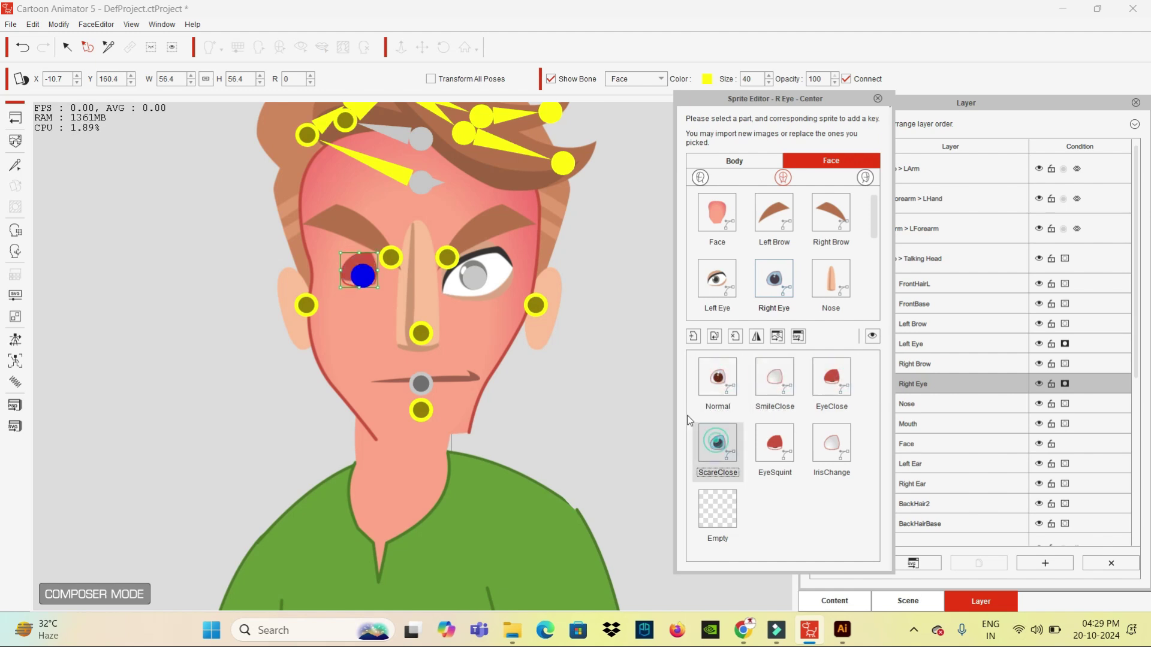
click(119, 82)
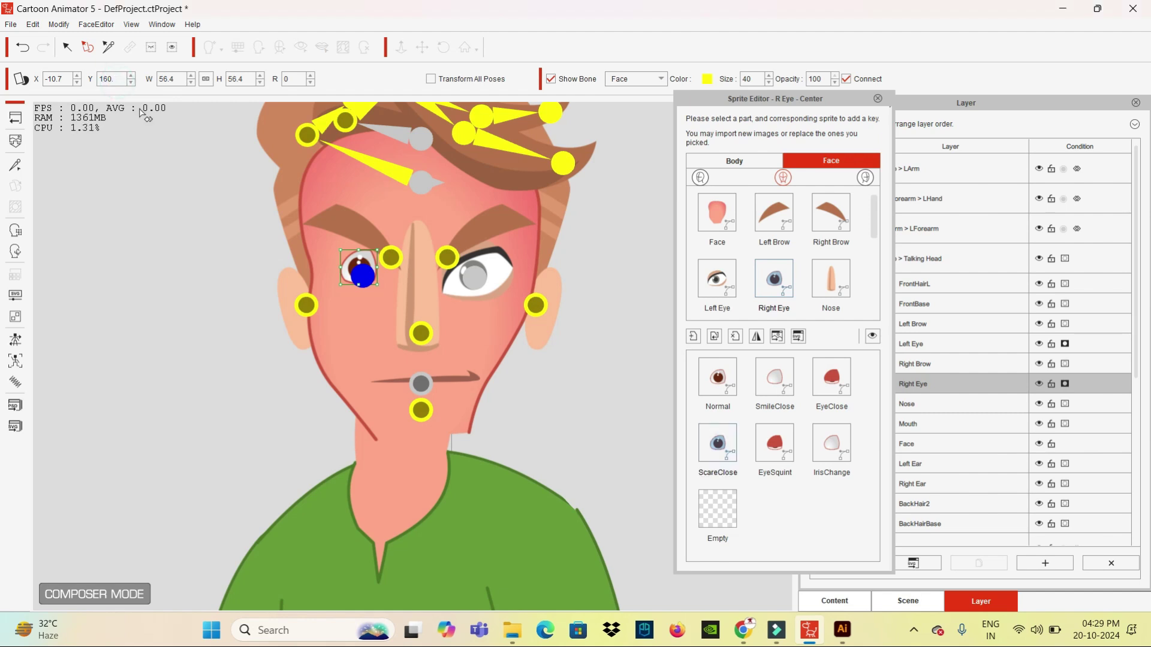
text(4)
key(Return)
Check EyeSquint, IrisChange, Normal and SmileClose, cycling through every eye state
click(775, 445)
click(837, 444)
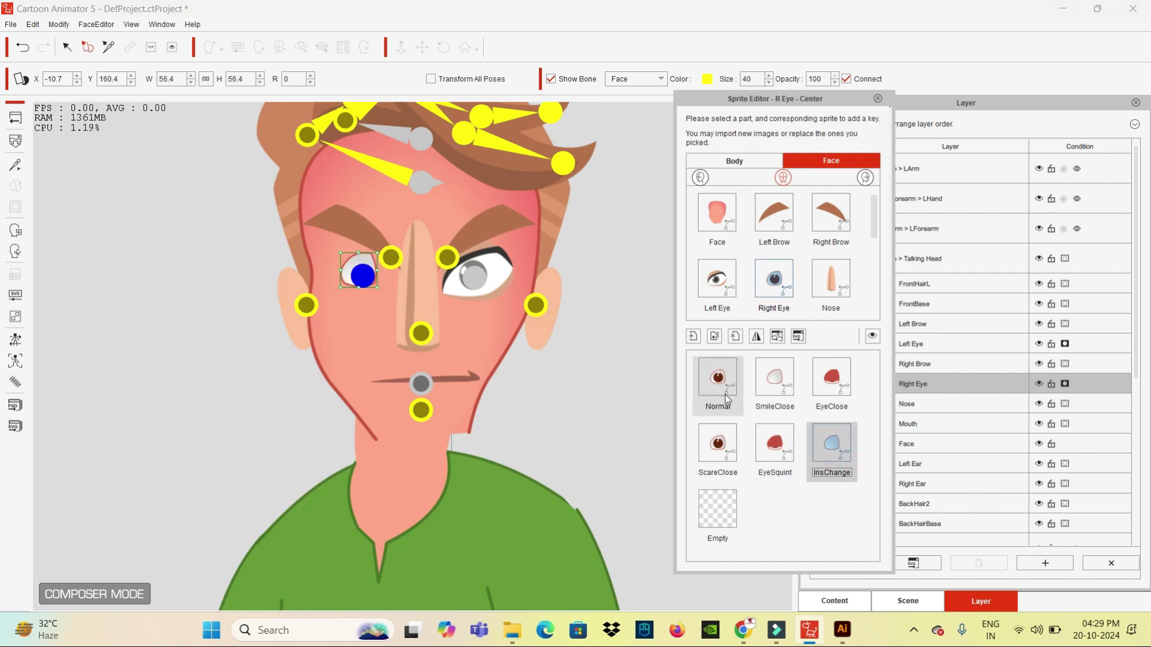
click(717, 377)
click(780, 380)
click(844, 390)
click(831, 444)
click(775, 443)
click(718, 443)
click(716, 381)
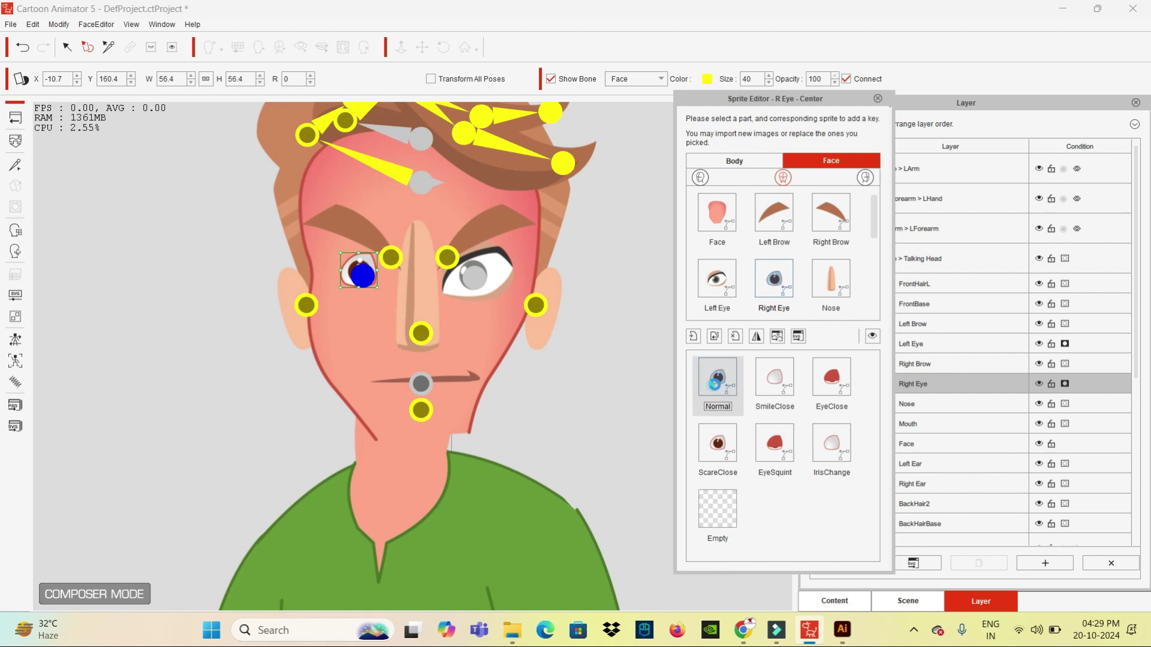
Cycle through all right-eye states once more, finishing on Normal
click(779, 386)
click(832, 378)
click(832, 444)
click(775, 443)
click(719, 443)
click(717, 378)
click(775, 377)
click(832, 378)
click(833, 447)
click(775, 444)
click(718, 444)
click(718, 377)
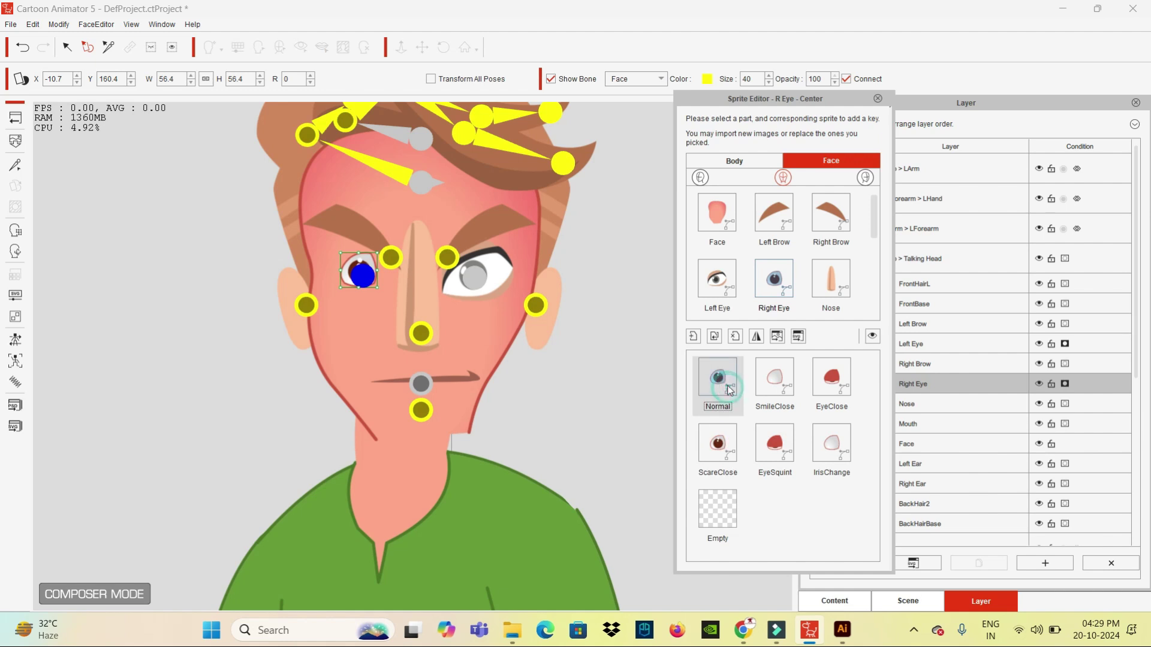